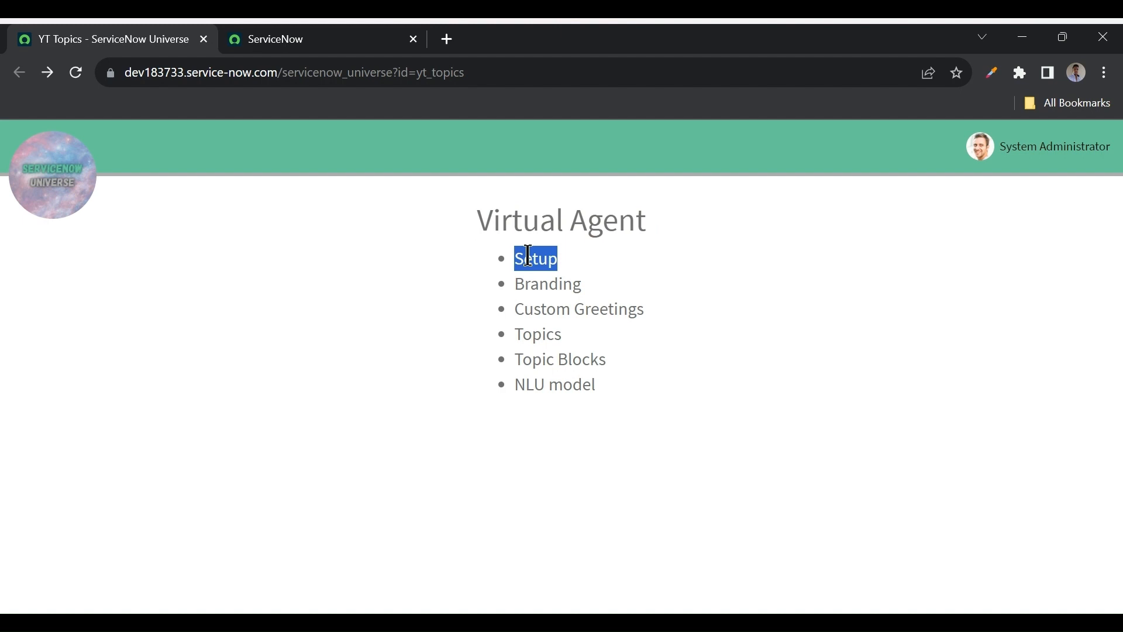
double_click(563, 282)
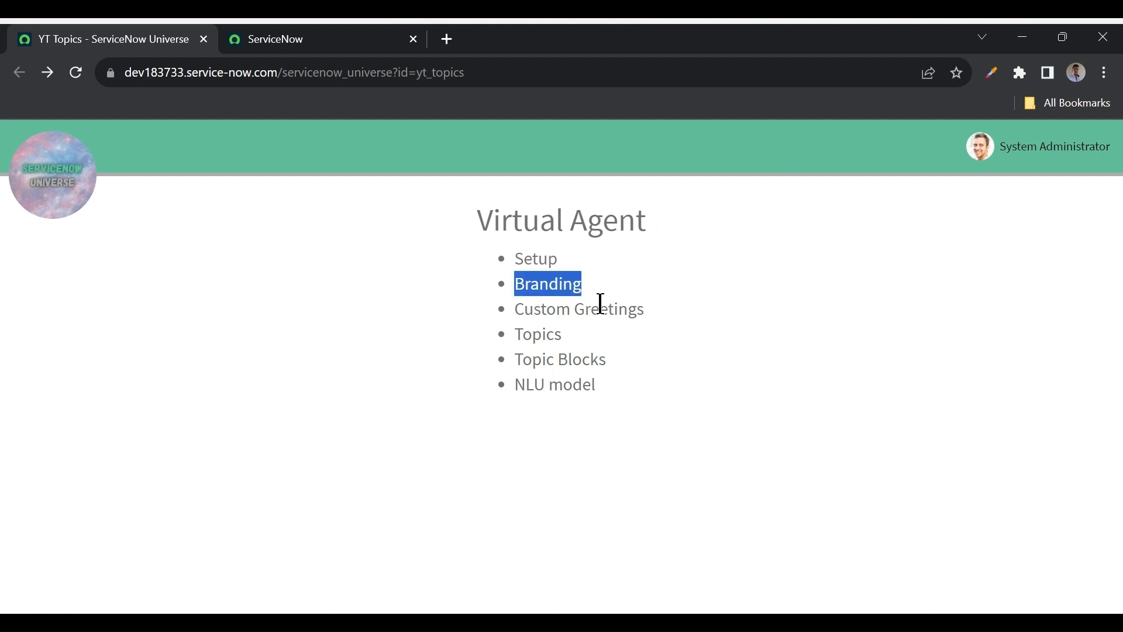
double_click(534, 335)
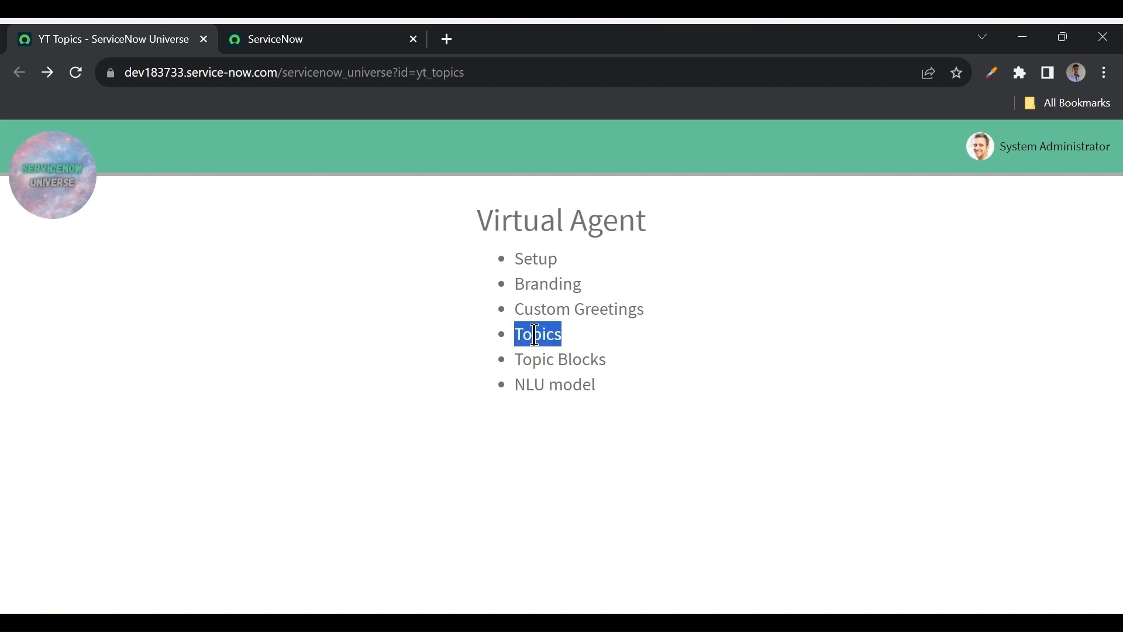
click(596, 358)
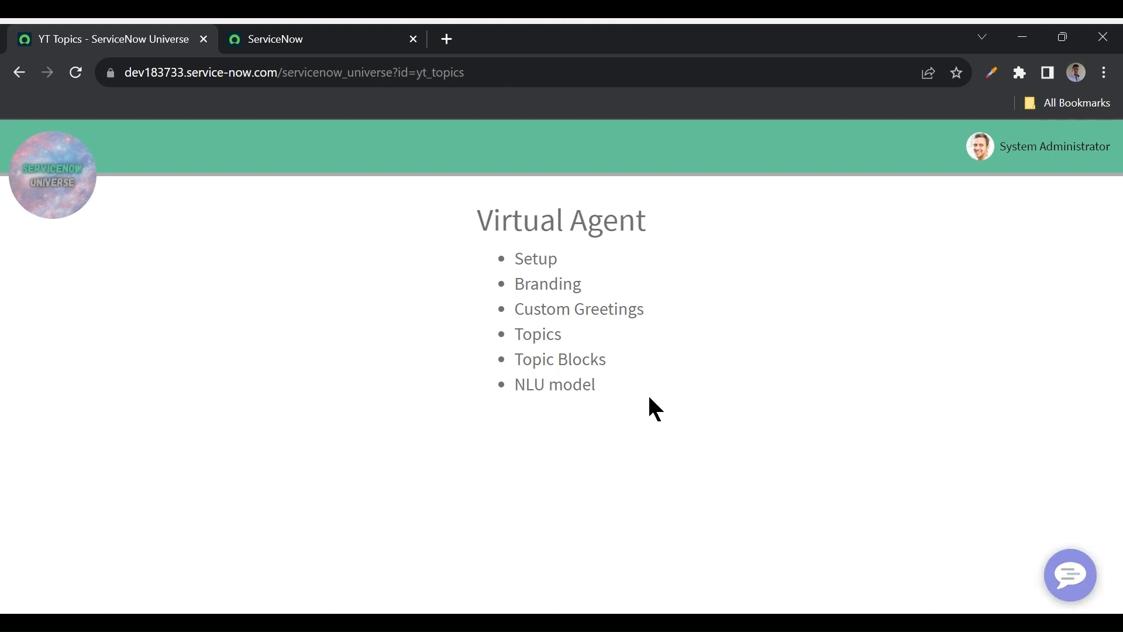
double_click(542, 258)
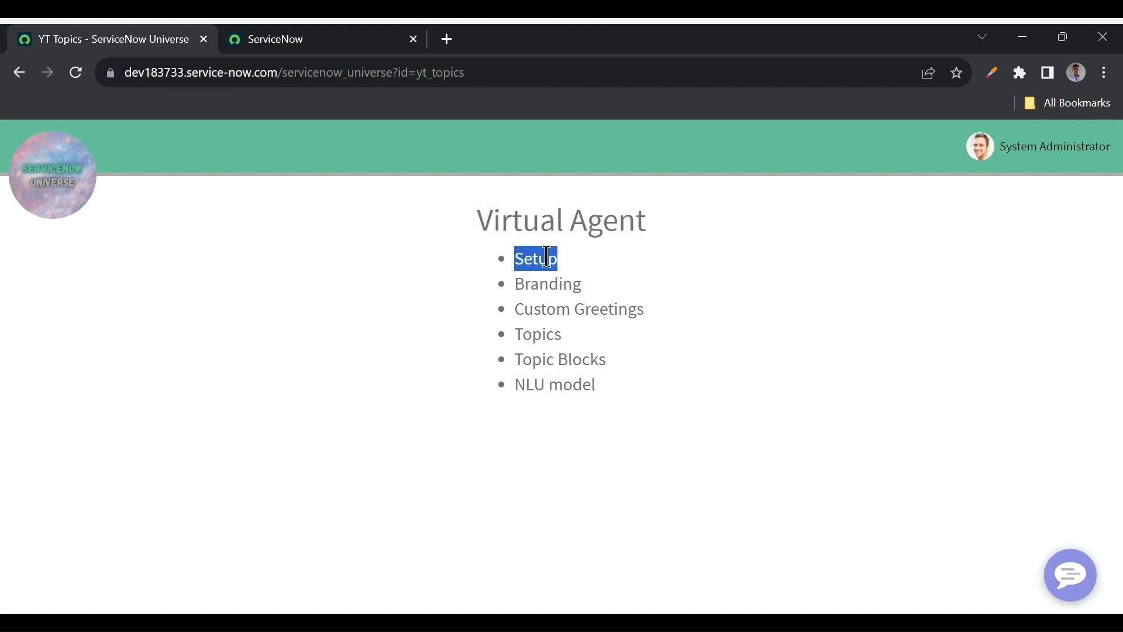
- Filter the ServiceNow instance's application navigator by "conversat" and open the Conversational Interfaces Guided Setup
click(315, 43)
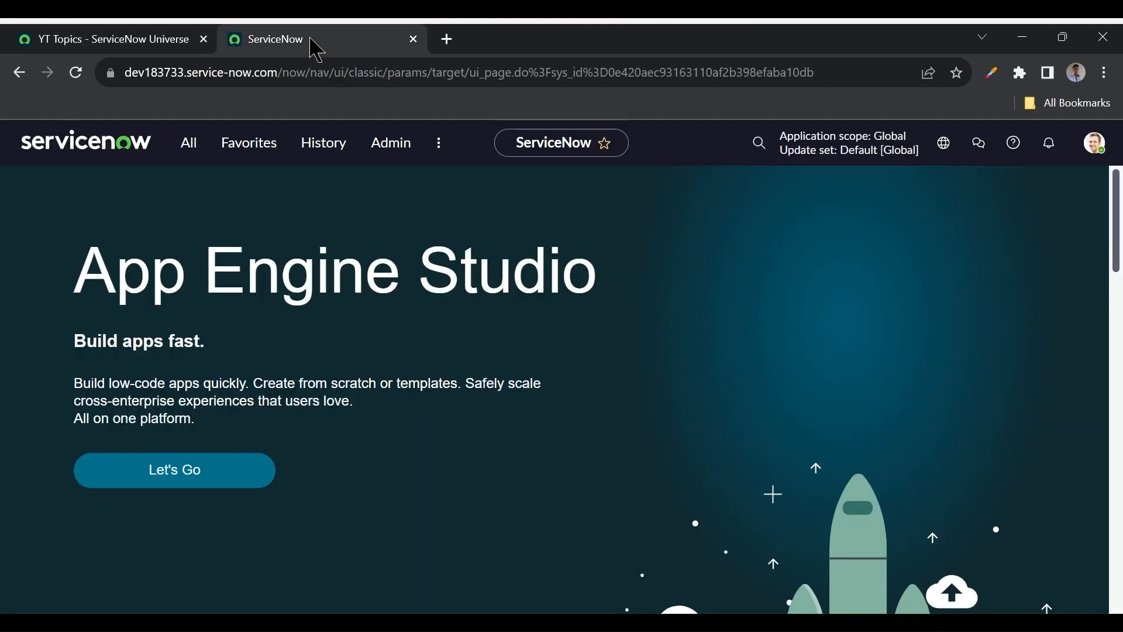
click(185, 144)
text(con)
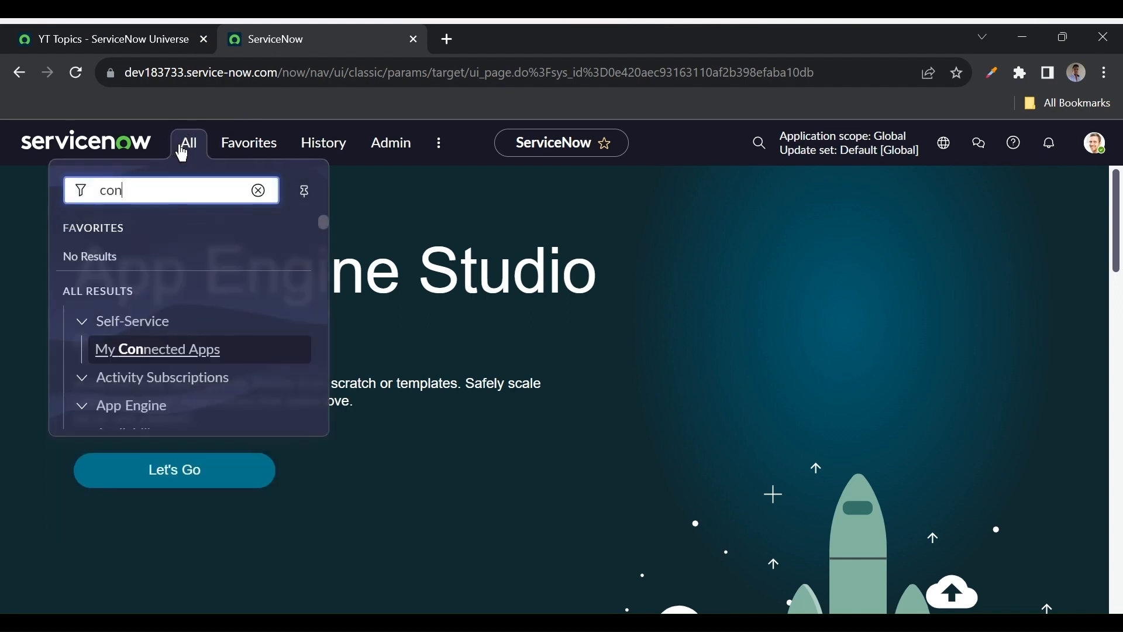
text(versat)
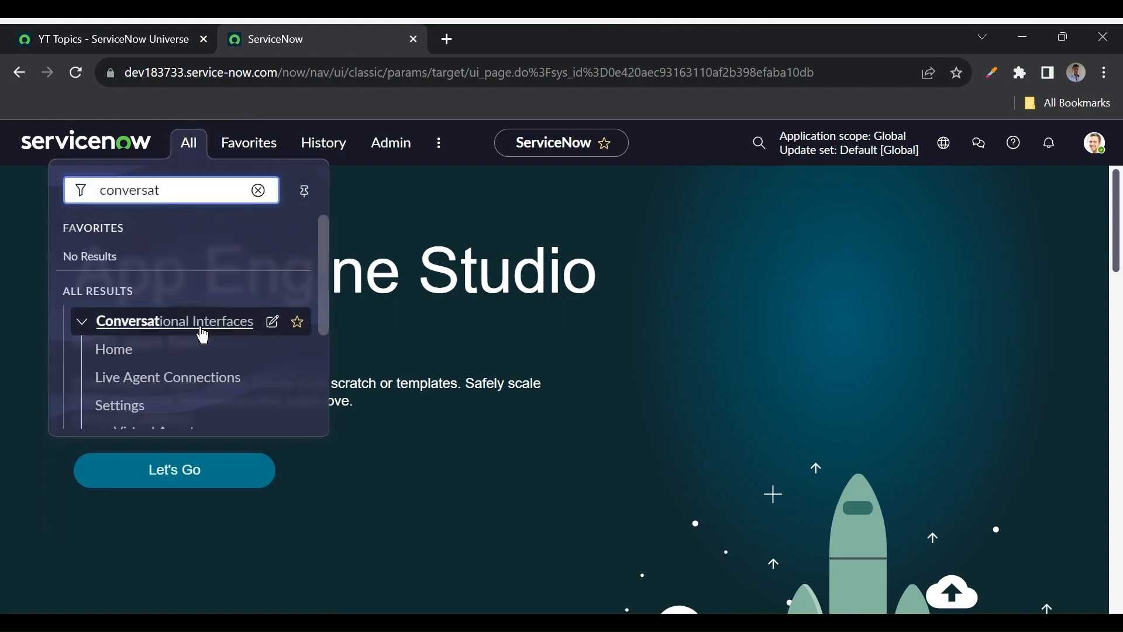
scroll(203, 337, down, 2)
scroll(203, 336, down, 2)
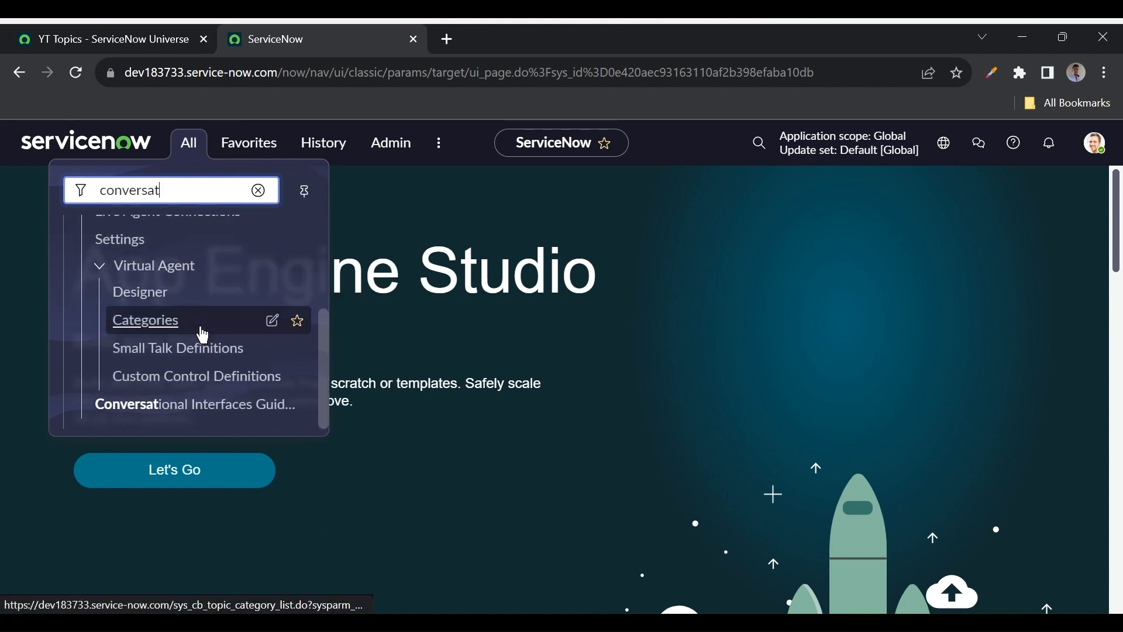
click(178, 412)
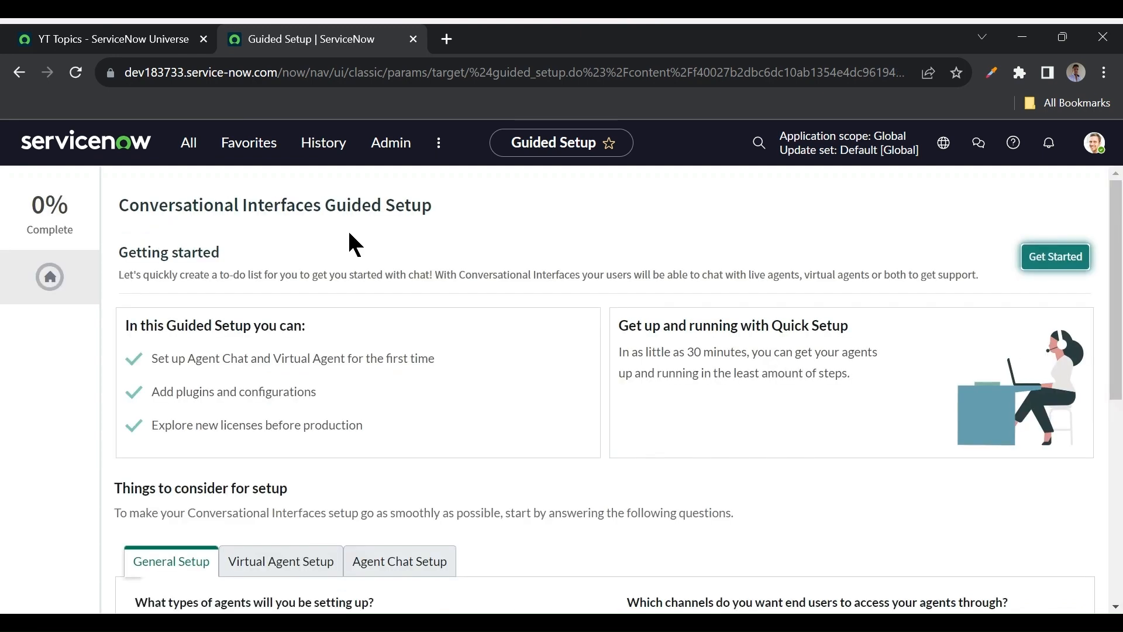
- Start the guided setup and open the configuration survey of the "Set up your conversational experience!" task
click(1035, 270)
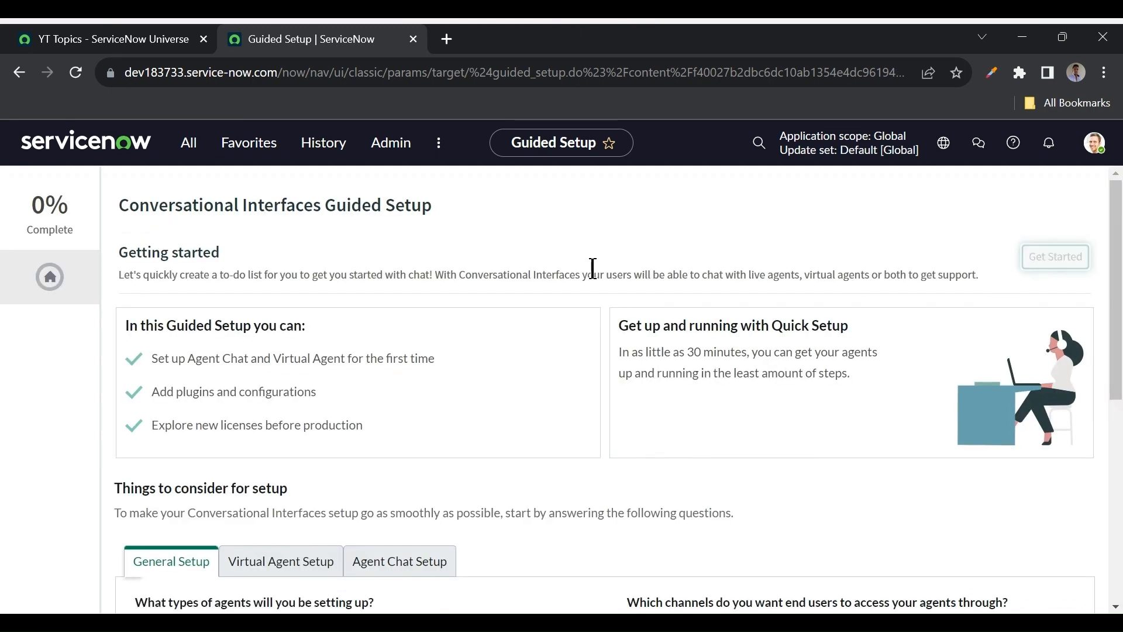
click(198, 413)
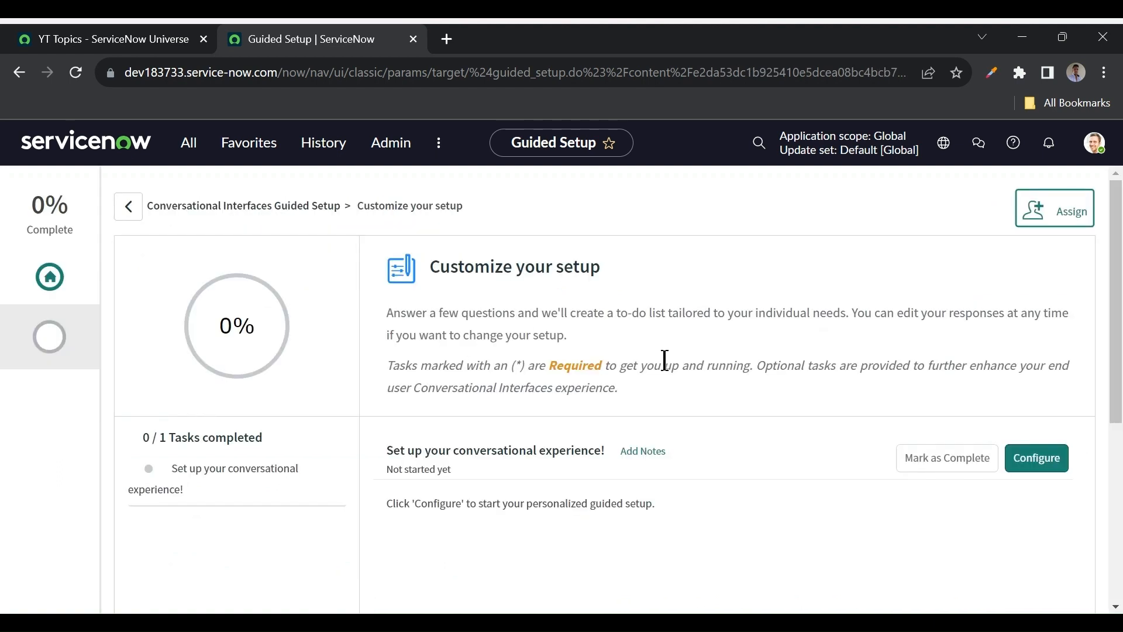
scroll(662, 356, down, 2)
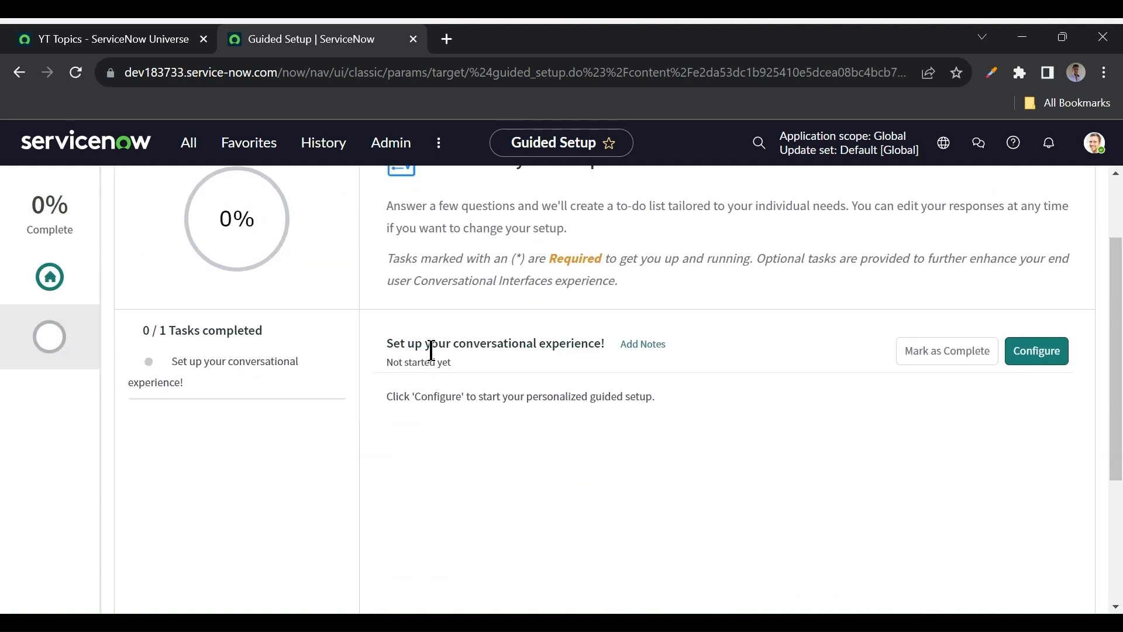
click(1039, 358)
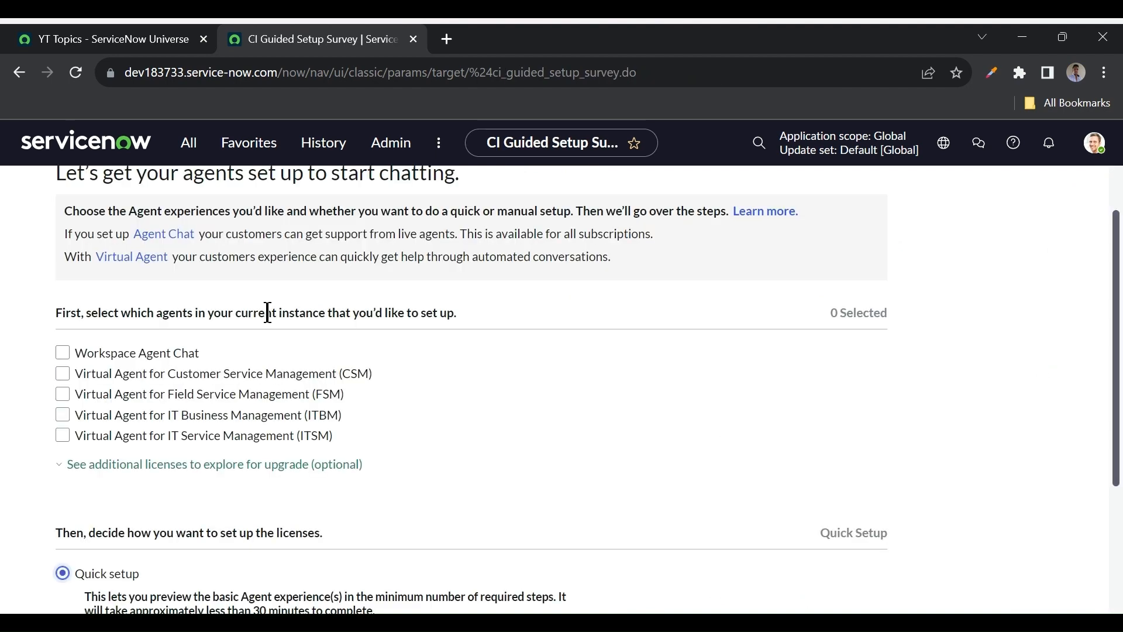
- Choose Virtual Agent for IT Service Management (ITSM) with Manual setup and submit the setup survey
scroll(278, 334, down, 1)
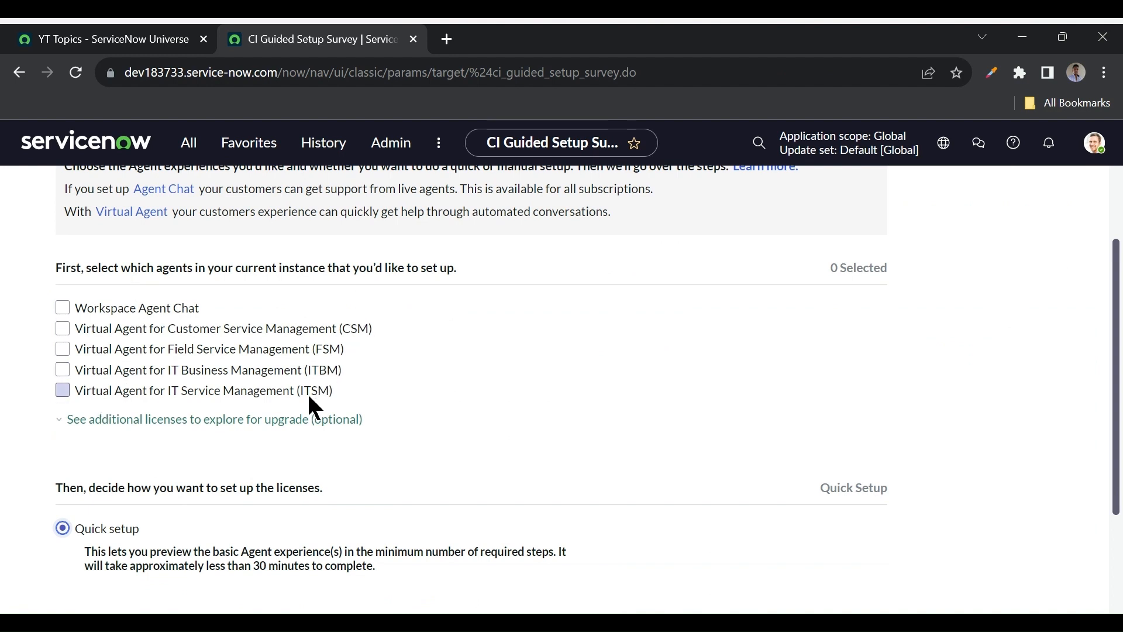
click(62, 390)
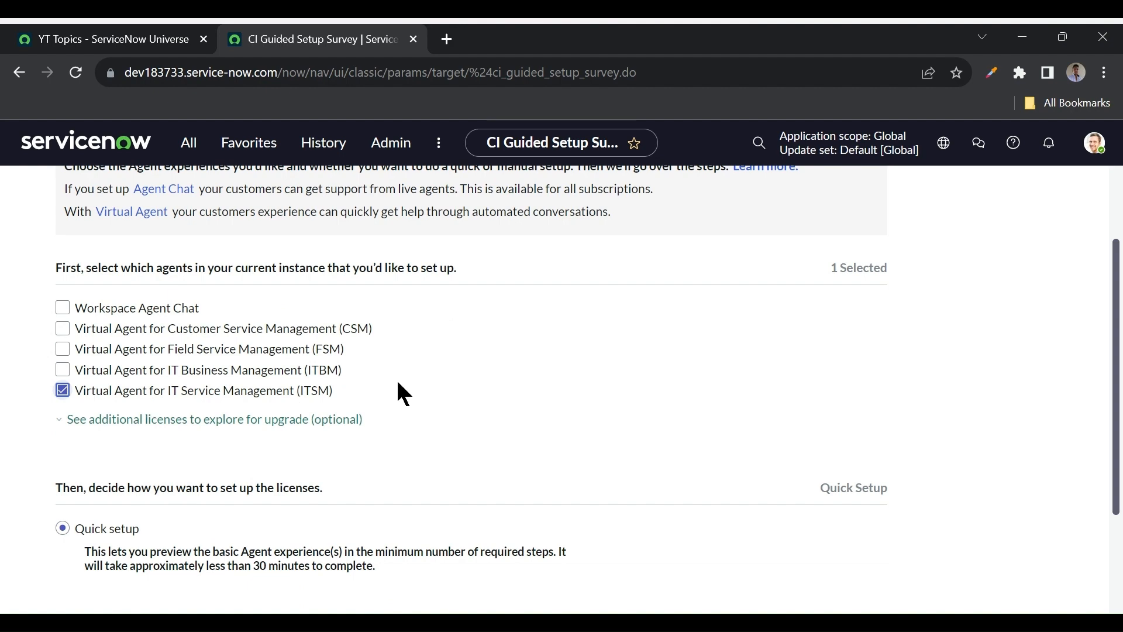
scroll(395, 392, down, 1)
scroll(158, 465, down, 2)
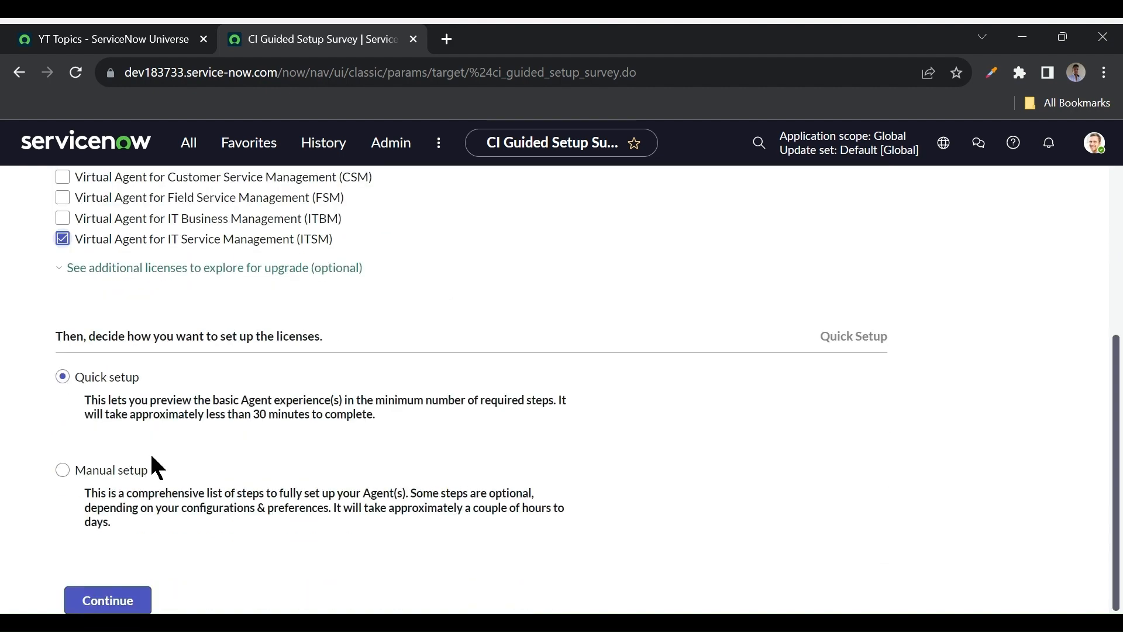
click(63, 469)
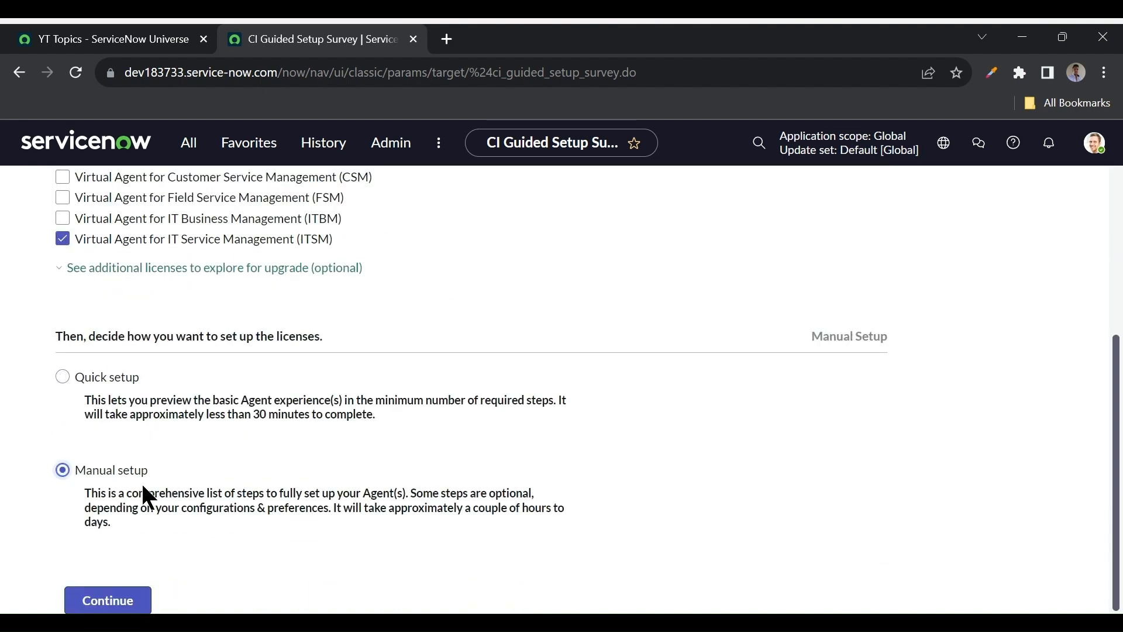
click(97, 601)
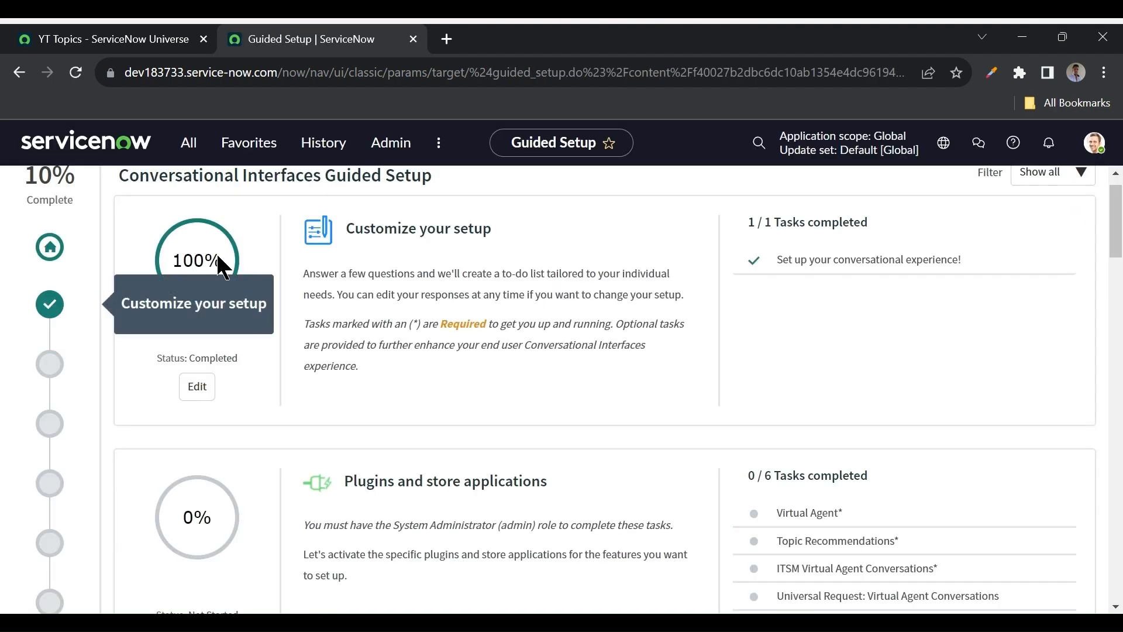
- Start the Plugins and store applications section and open the plugin record for its required Virtual Agent task
scroll(410, 339, down, 1)
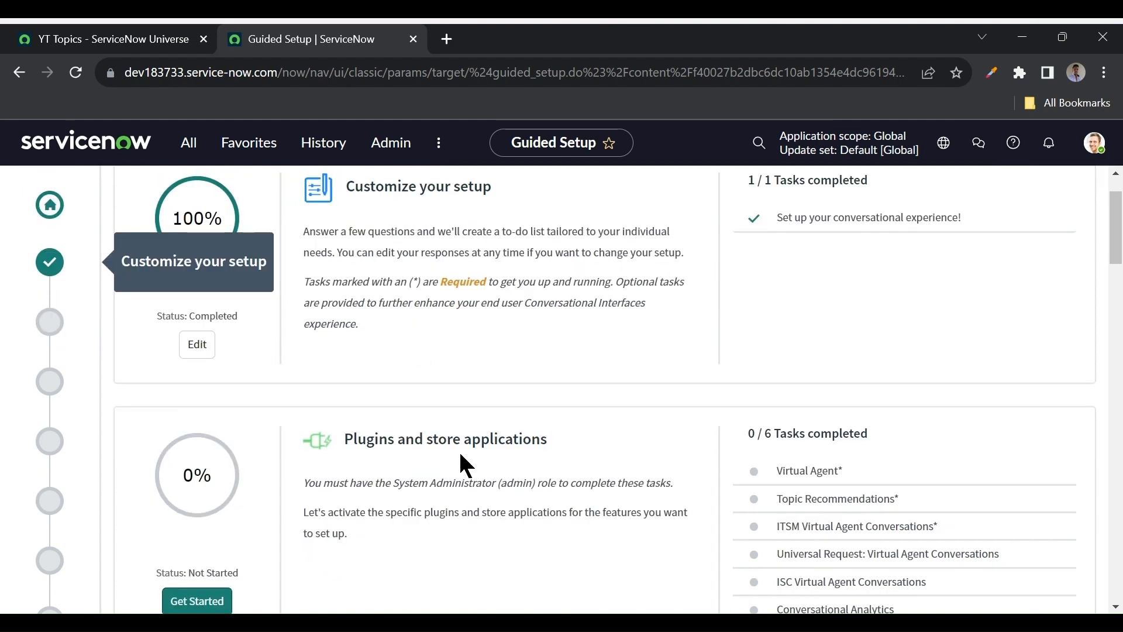
scroll(318, 503, down, 2)
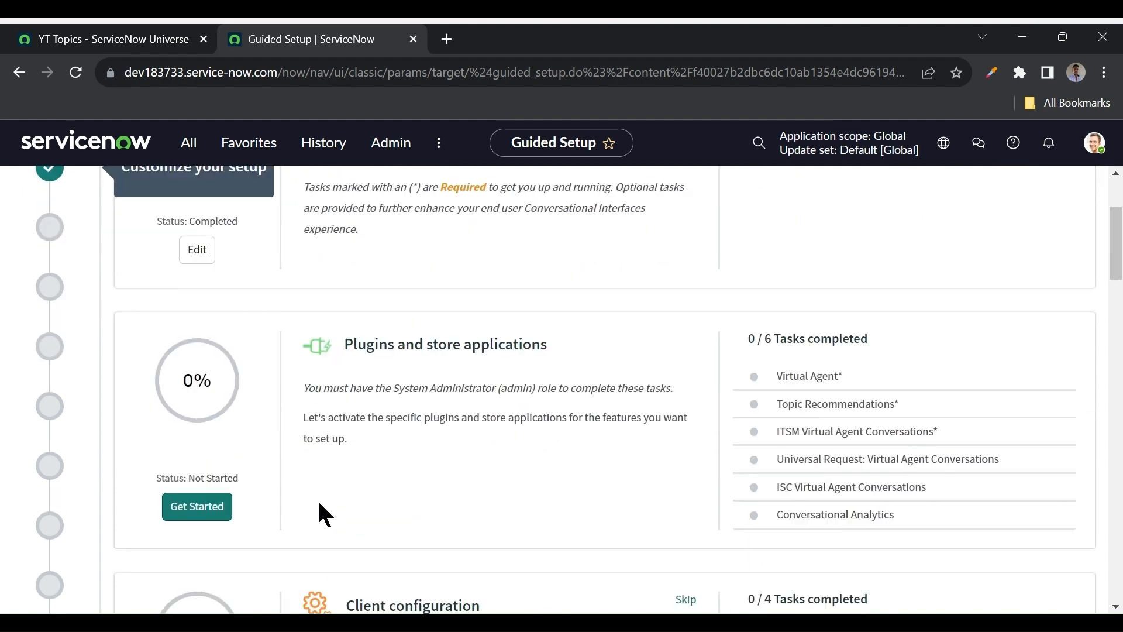
click(198, 507)
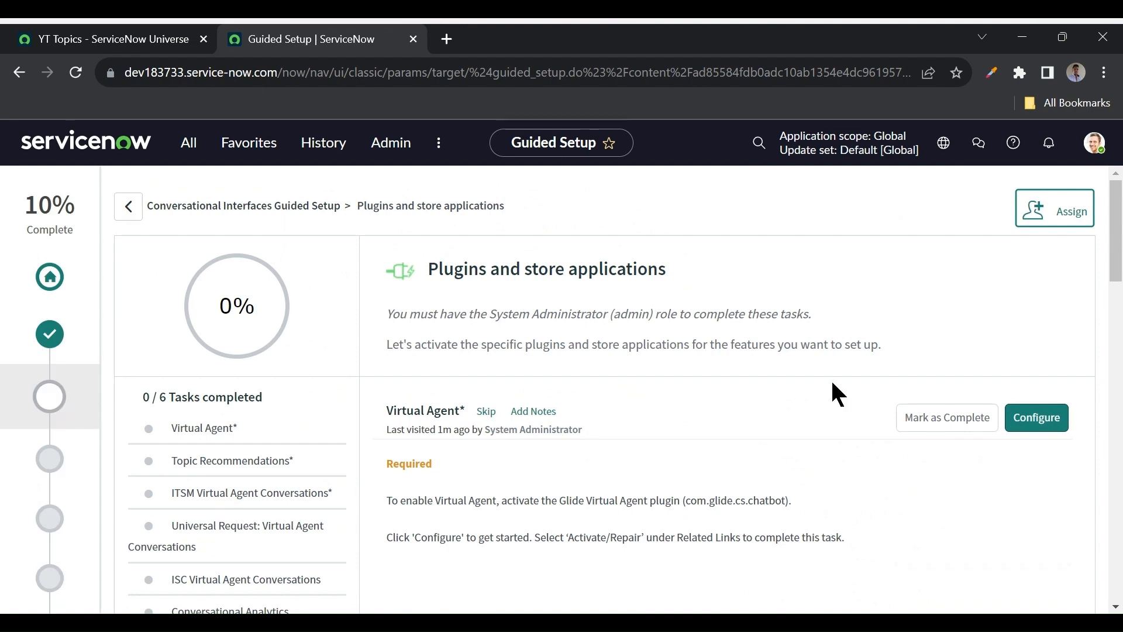
click(1041, 417)
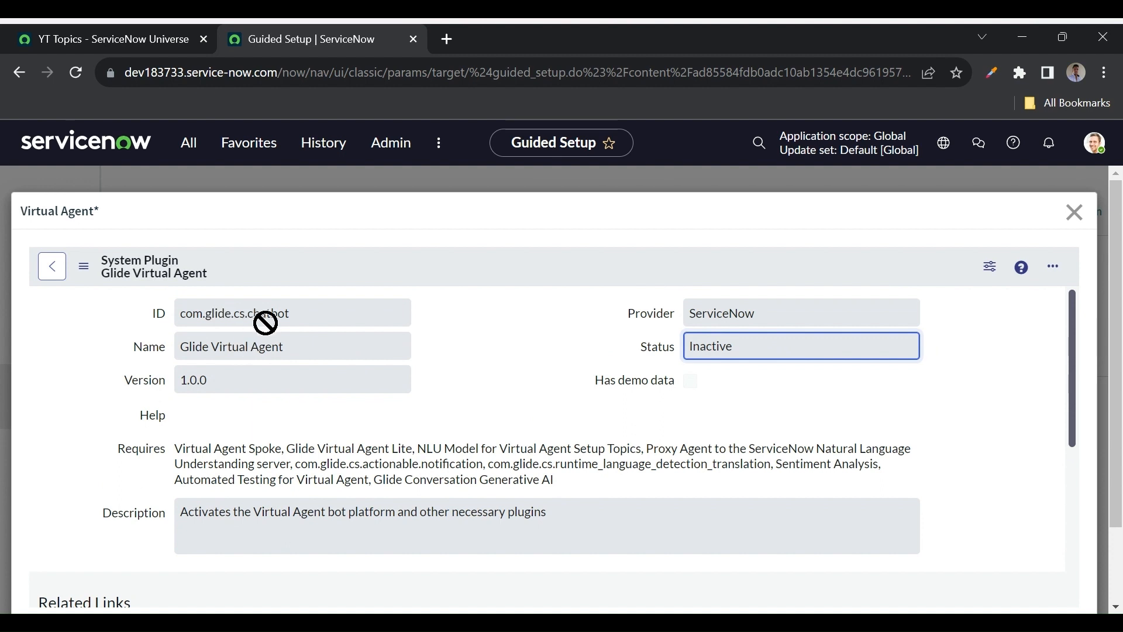
- Activate the Glide Virtual Agent plugin together with its dependencies, and reload the plugin form when activation finishes
scroll(356, 332, down, 5)
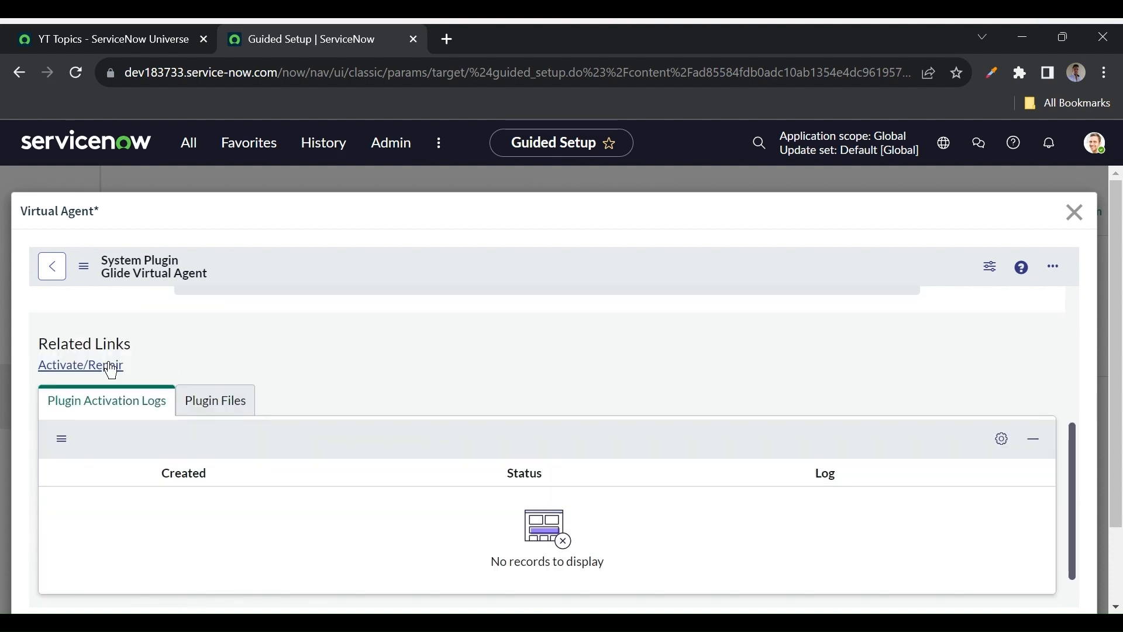
click(80, 368)
scroll(546, 394, down, 5)
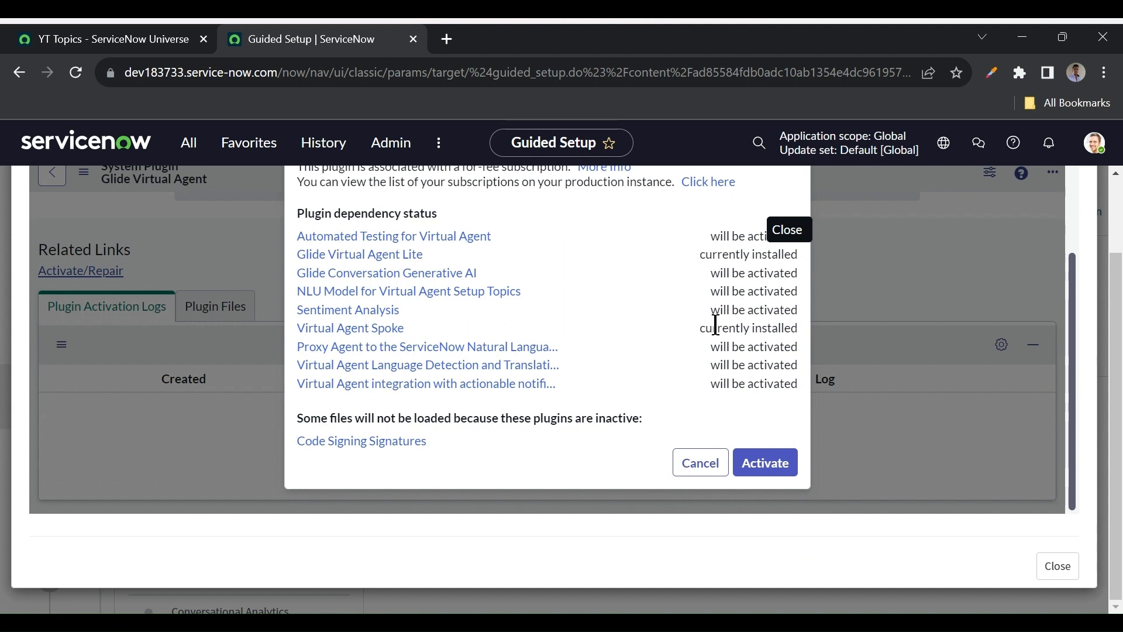
click(765, 471)
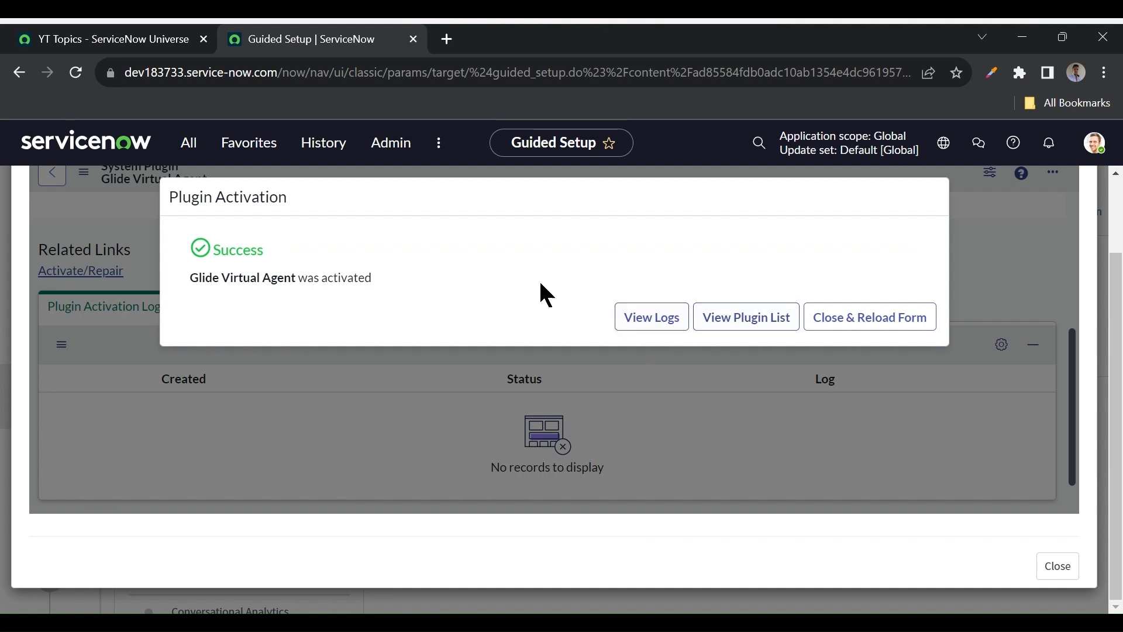
click(898, 332)
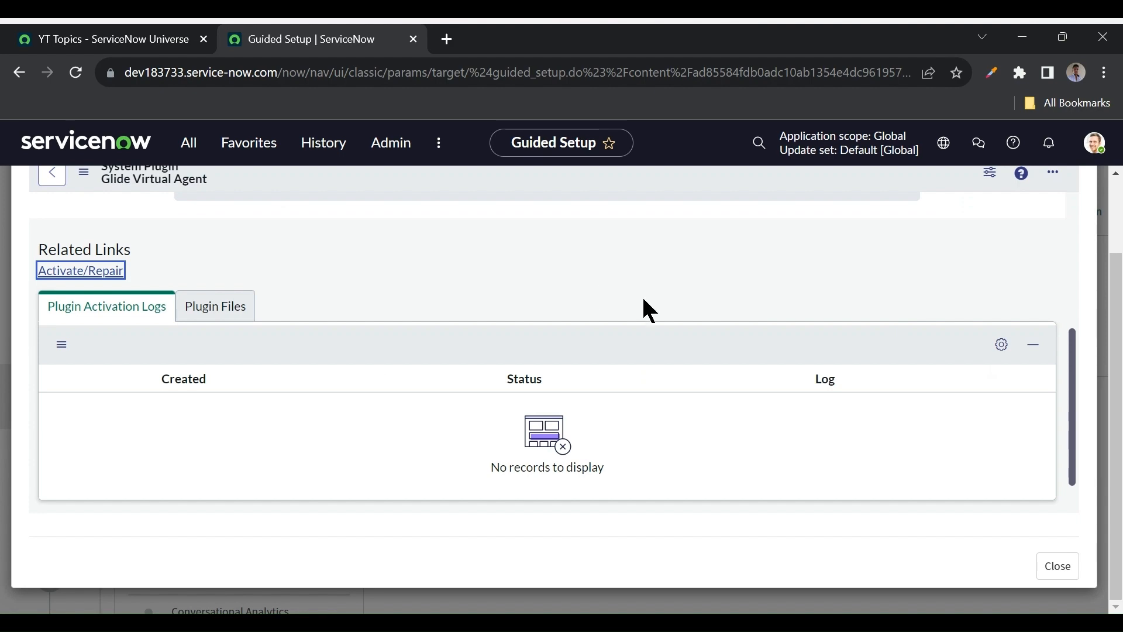
- Check the Glide Virtual Agent plugin record, close it, and mark the Virtual Agent task as complete
scroll(677, 309, down, 2)
scroll(677, 310, up, 6)
scroll(677, 311, up, 1)
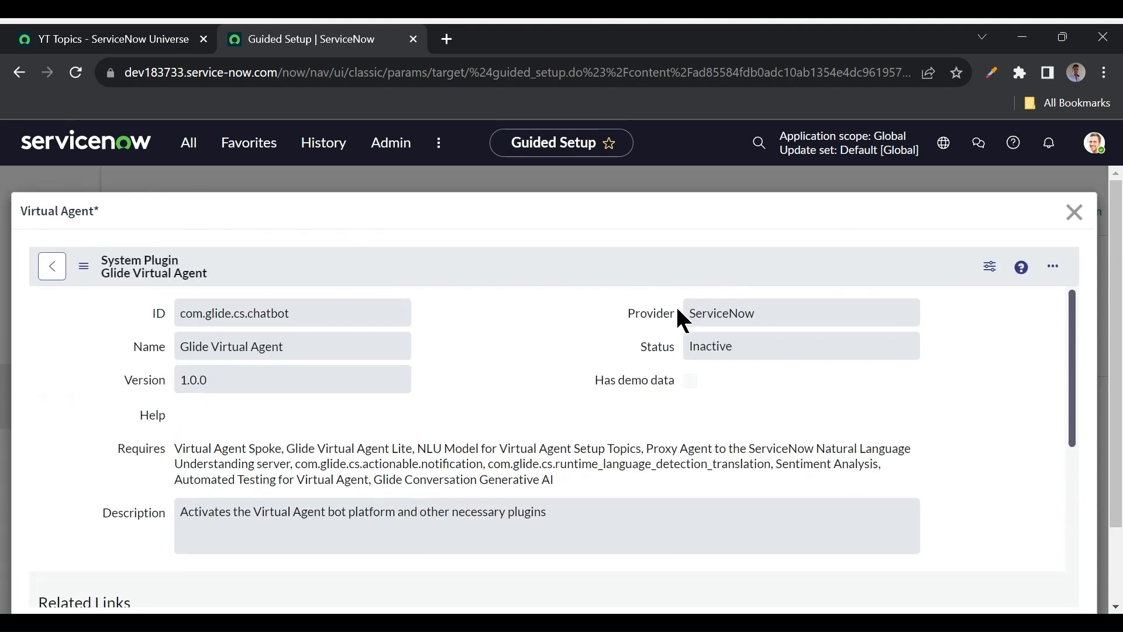
click(1074, 212)
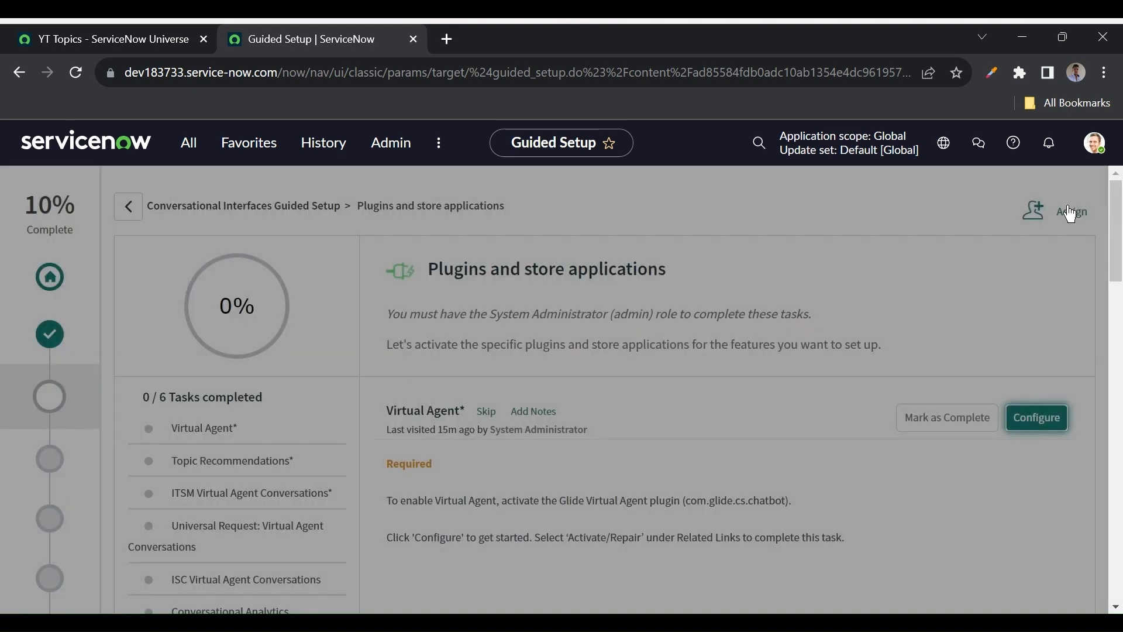
scroll(807, 351, down, 2)
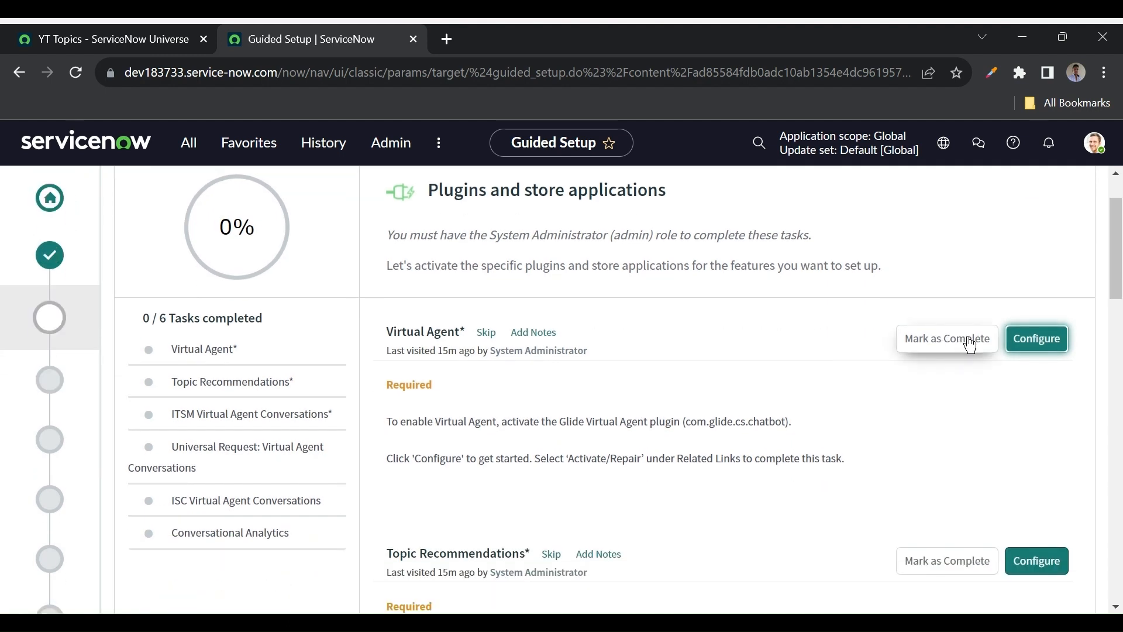
click(969, 345)
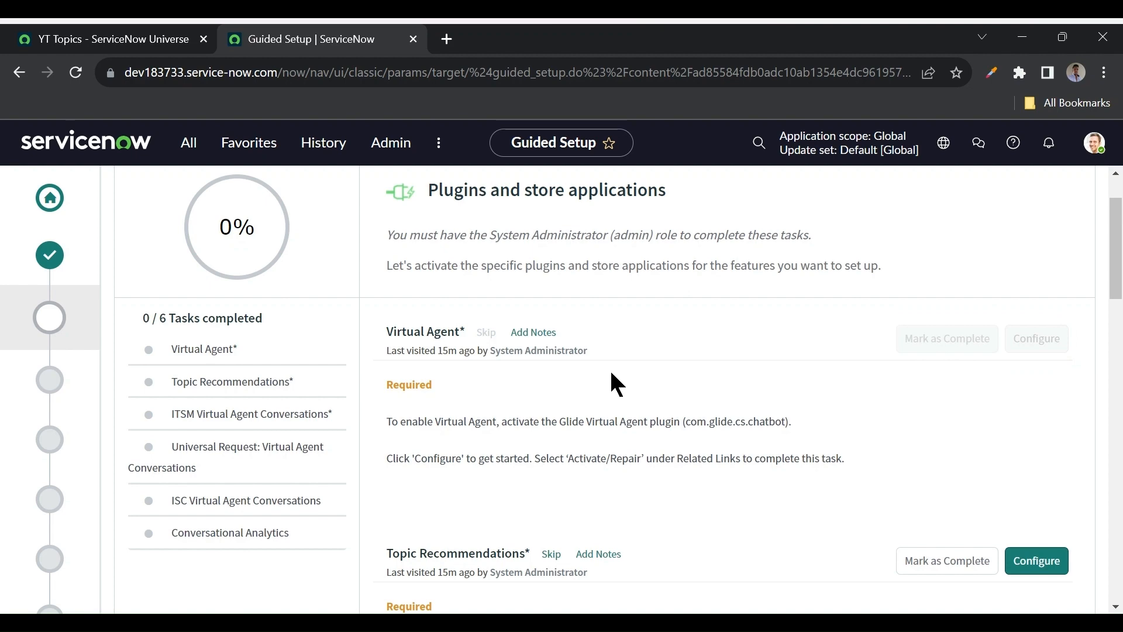
- Review the remaining plugin tasks, including Topic Recommendations, ITSM Virtual Agent Conversations and Universal Request: Virtual Agent Conversations
scroll(643, 386, down, 4)
scroll(670, 389, down, 3)
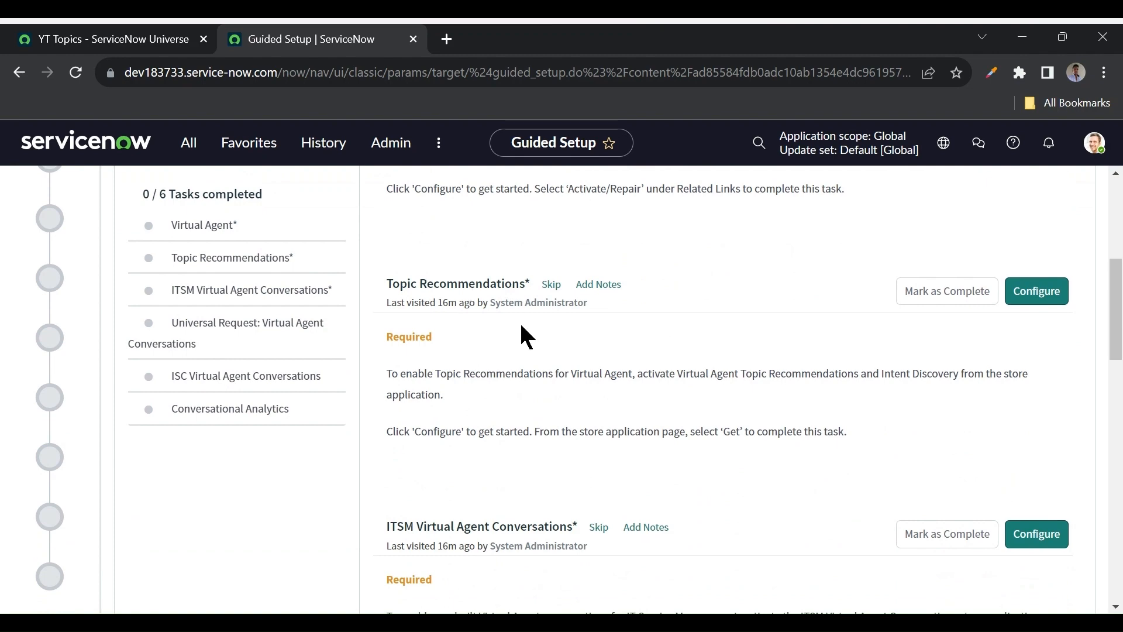
scroll(615, 386, down, 5)
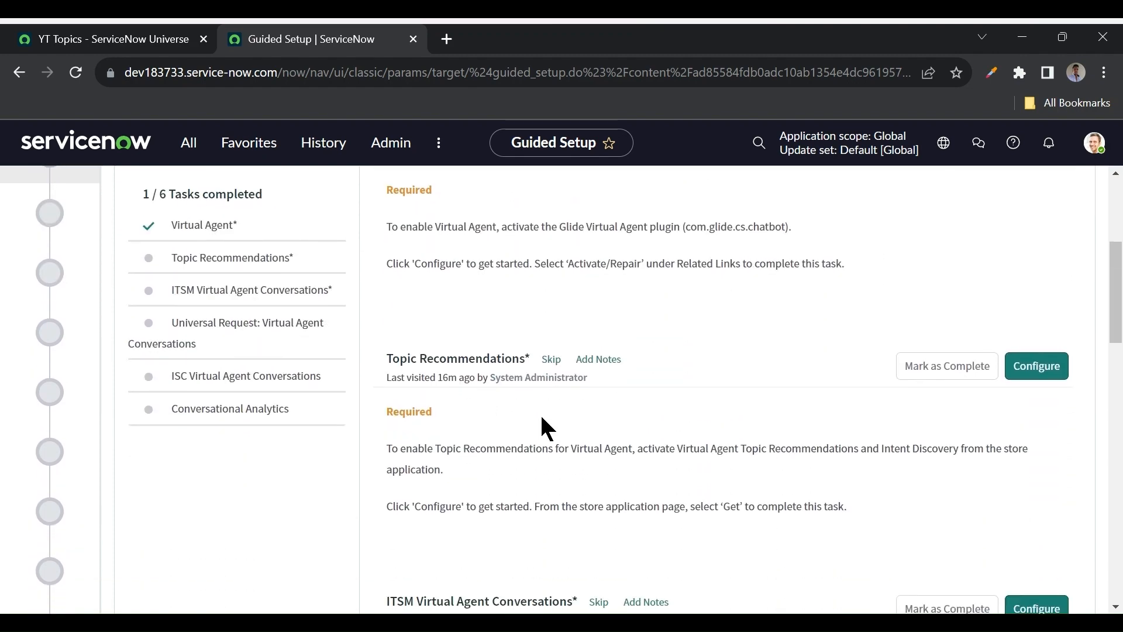
scroll(544, 426, down, 2)
scroll(607, 345, down, 5)
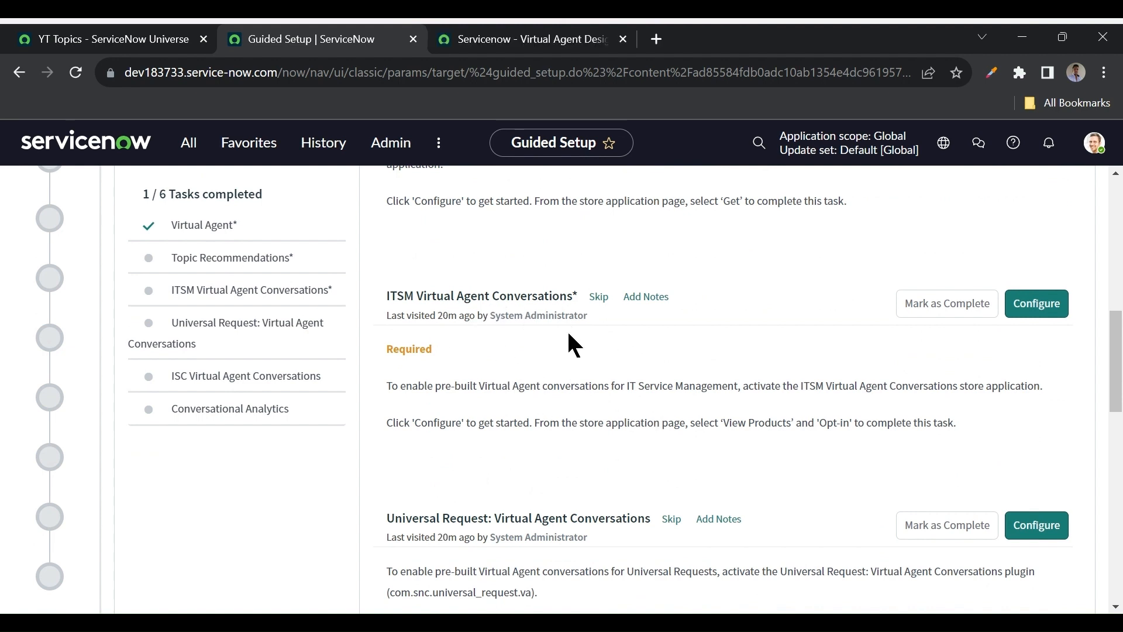
- Open the Virtual Agent Designer and search its topics for "create in"
click(189, 143)
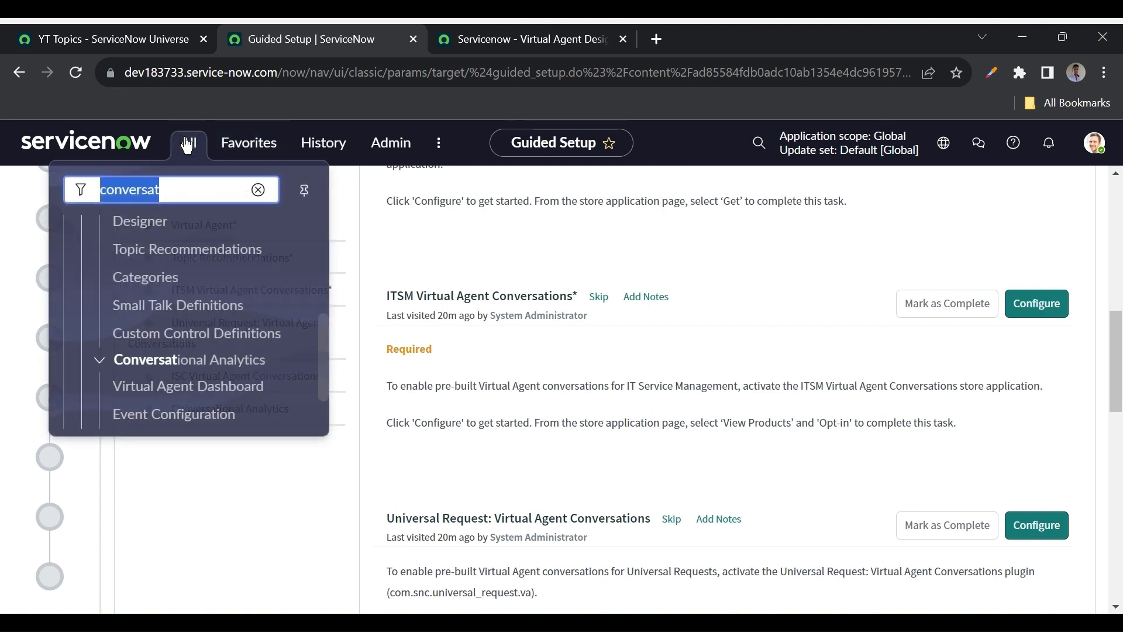
scroll(161, 358, up, 2)
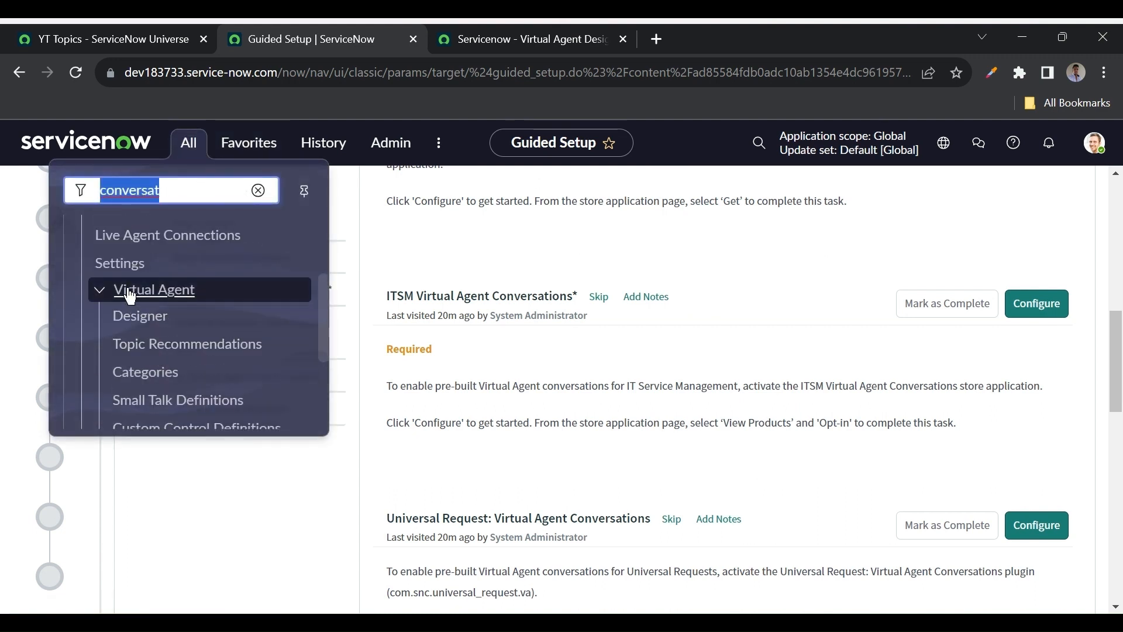
click(147, 322)
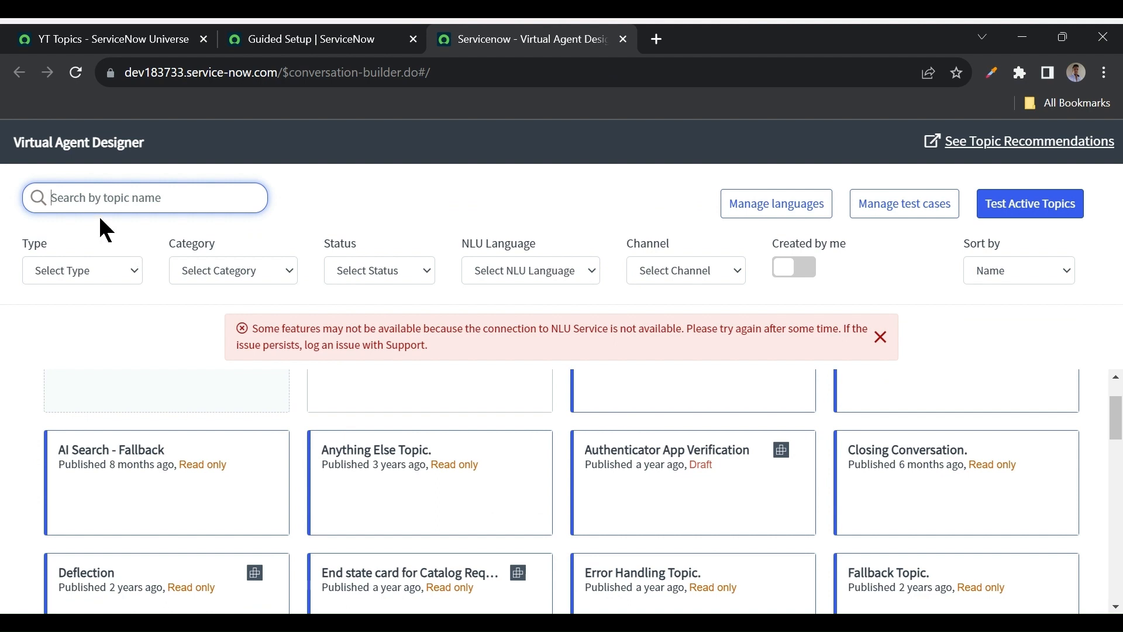
click(63, 197)
text(create )
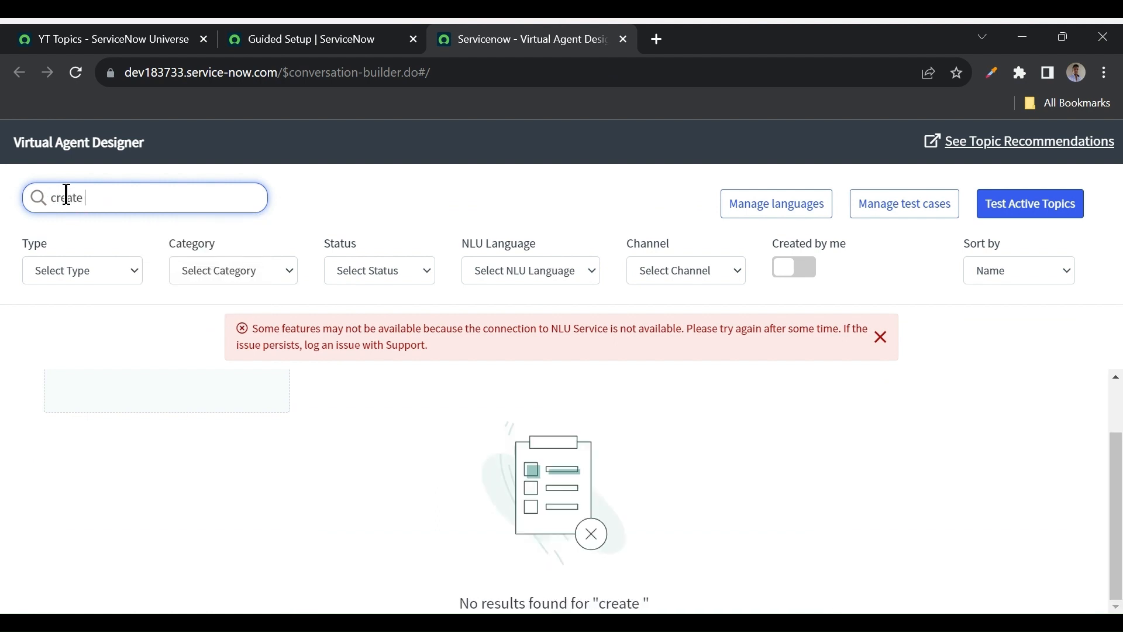
text(in)
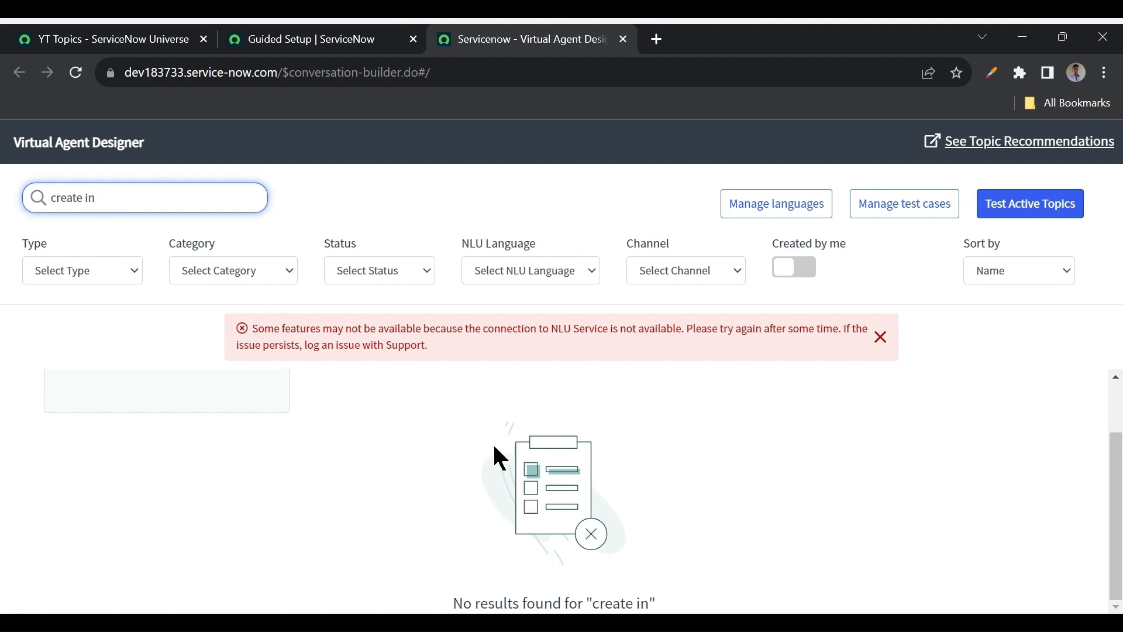
- Return to Guided Setup, open the store page of the ITSM Virtual Agent Conversations task, and copy the application's name
click(297, 41)
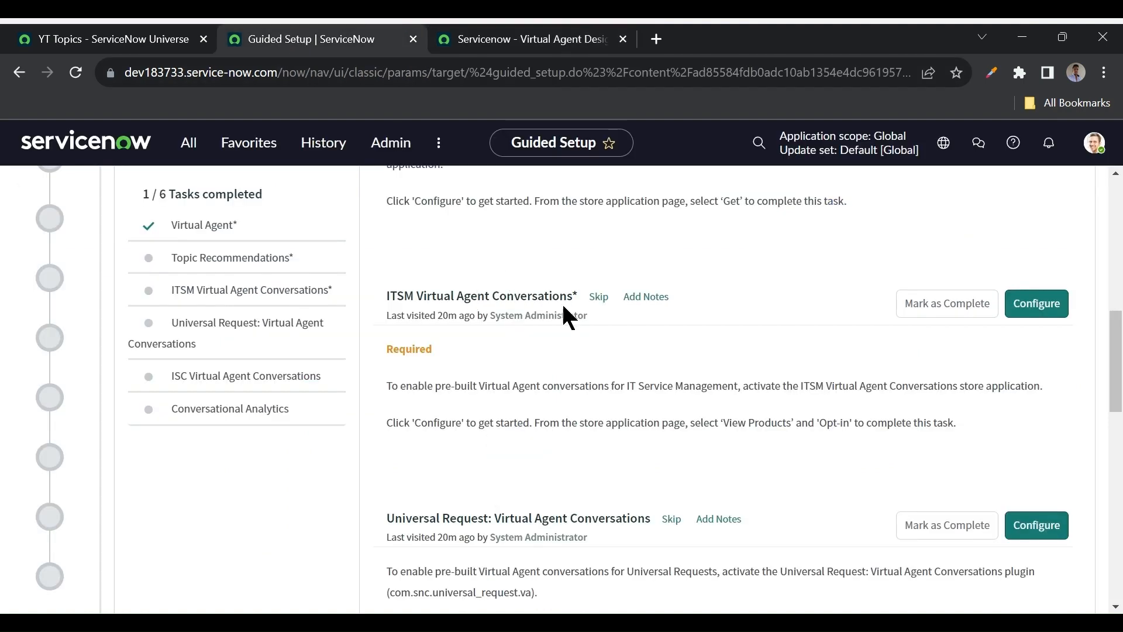
click(496, 39)
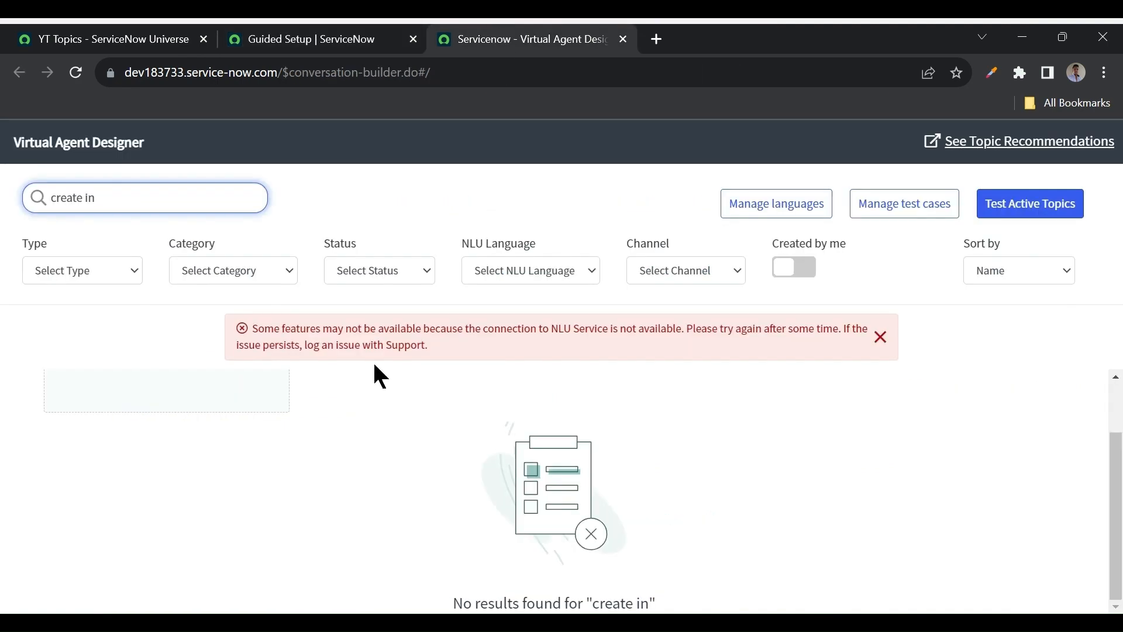
click(304, 38)
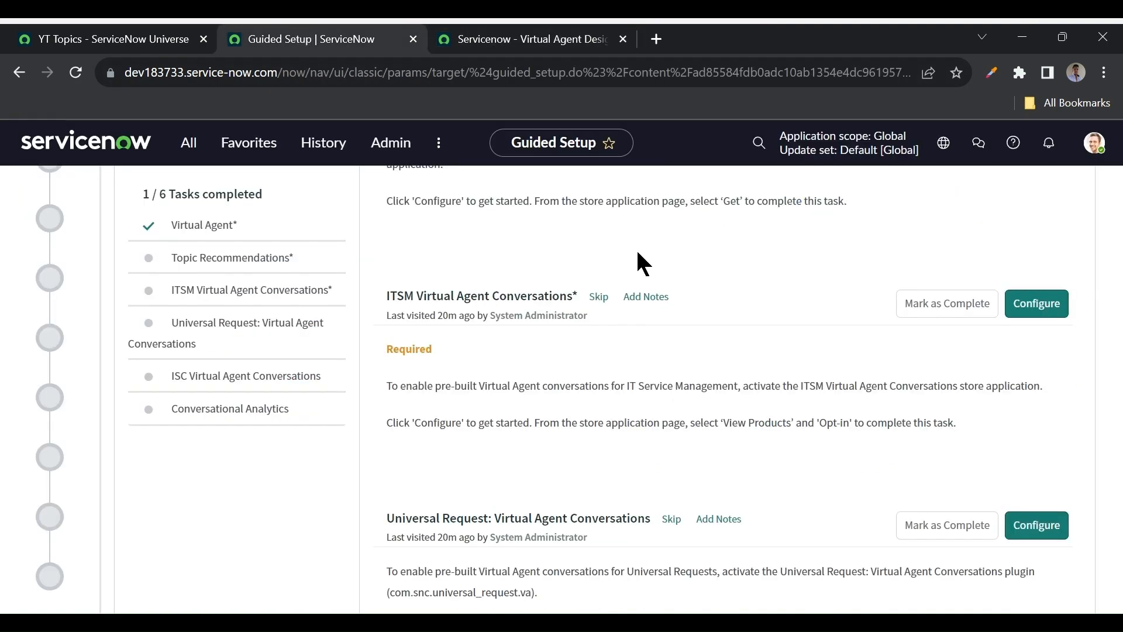
click(1034, 302)
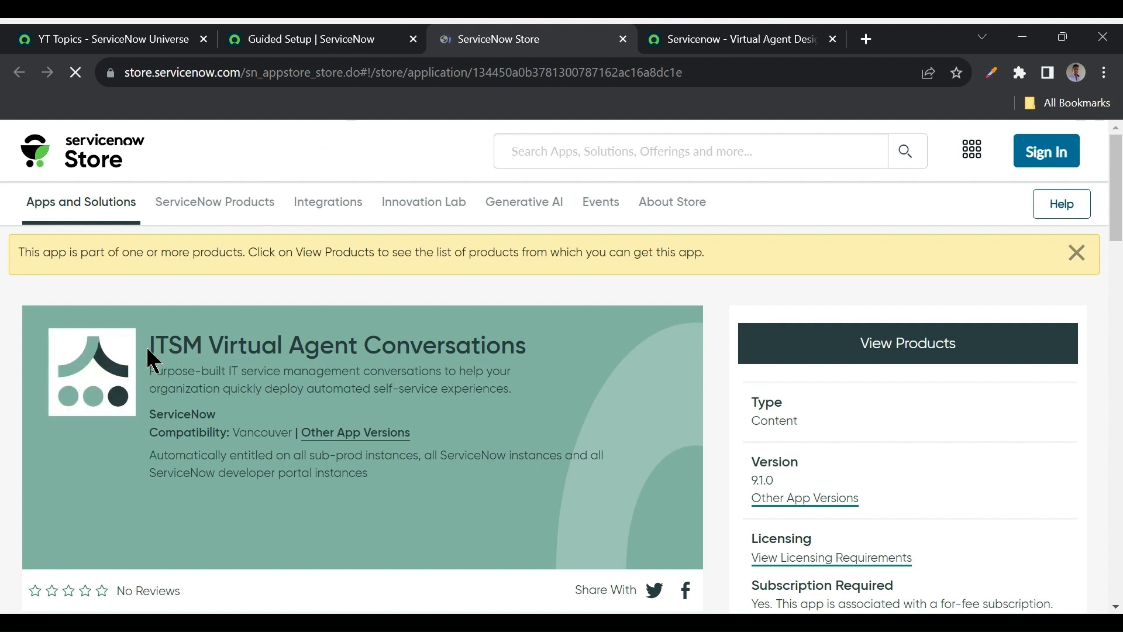
drag(151, 345, 536, 335)
key(ctrl+c)
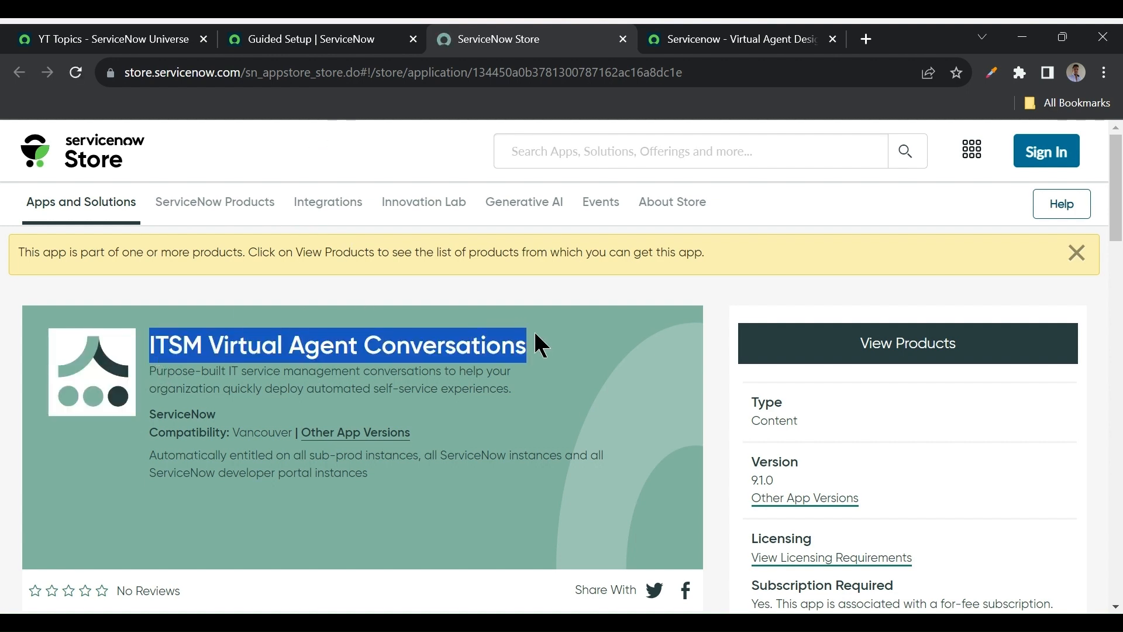
- Find the Plugins module in Guided Setup's navigator, open it in a separate browser tab, and close the ServiceNow Store page
click(313, 41)
click(177, 146)
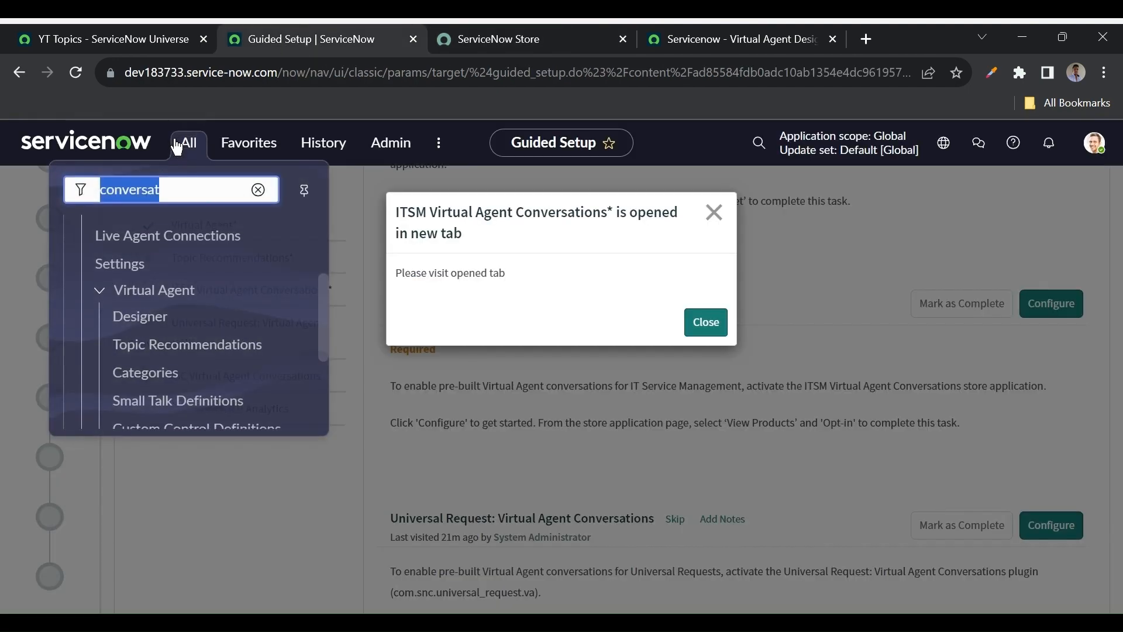
text(plugins)
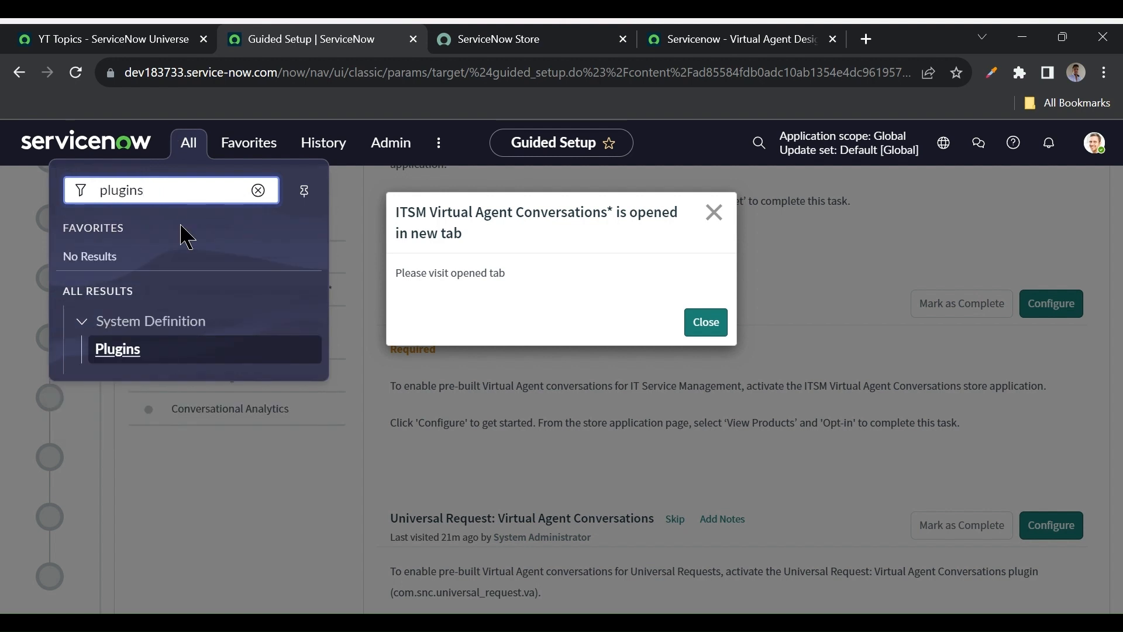
middle_click(117, 351)
click(609, 39)
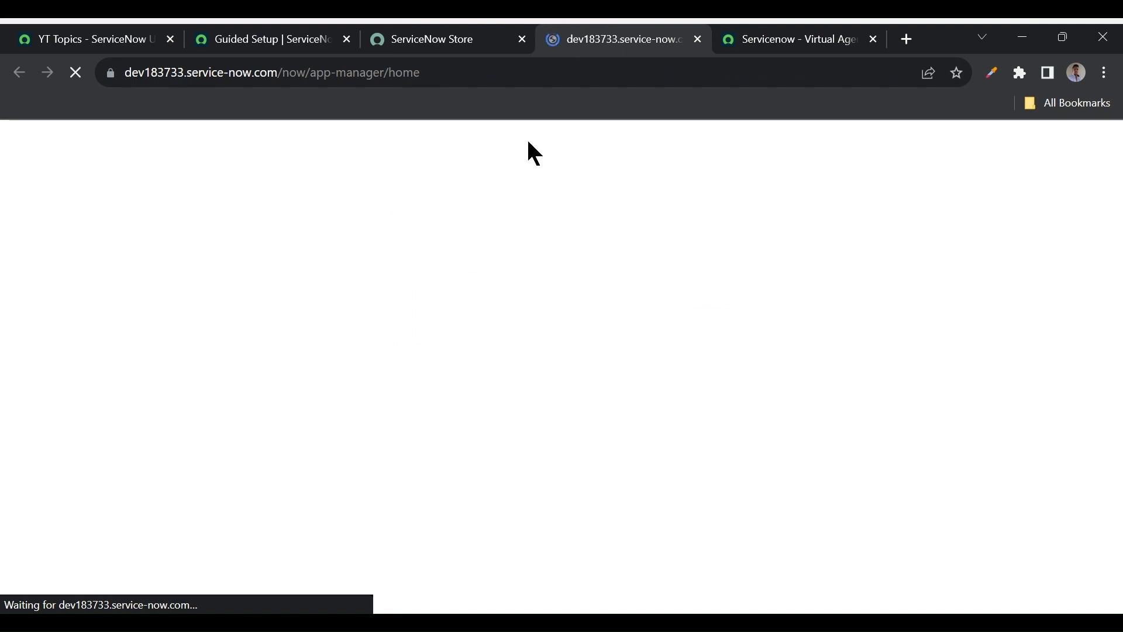
click(523, 40)
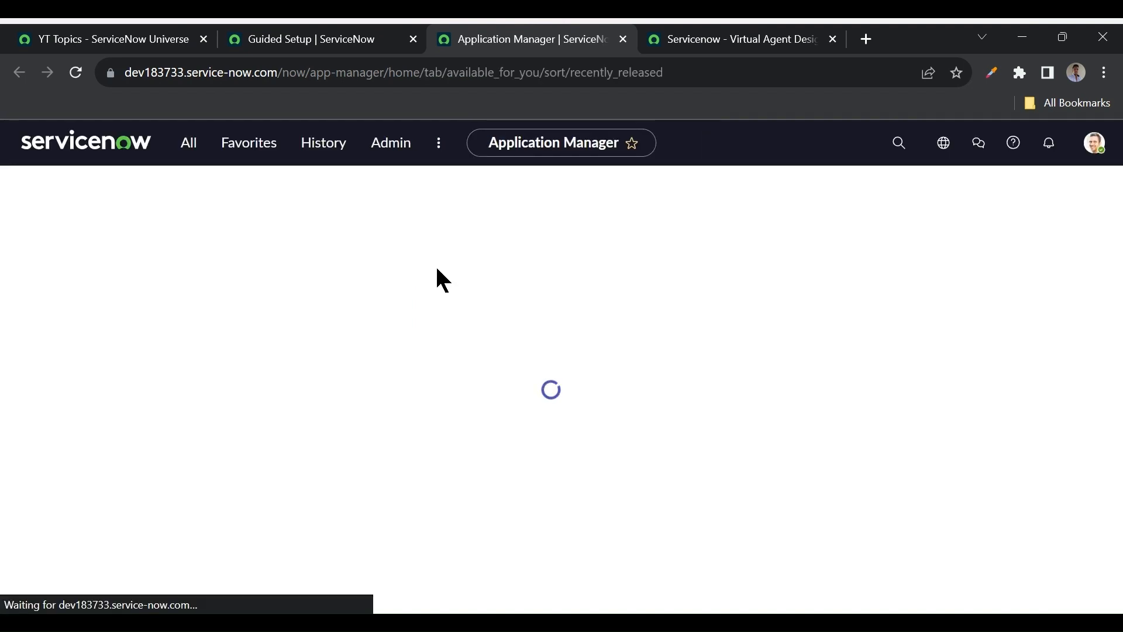
- Search the licensed applications and plugins for "ITSM Virtual Agent Conversations" and open that application's page
scroll(350, 376, down, 1)
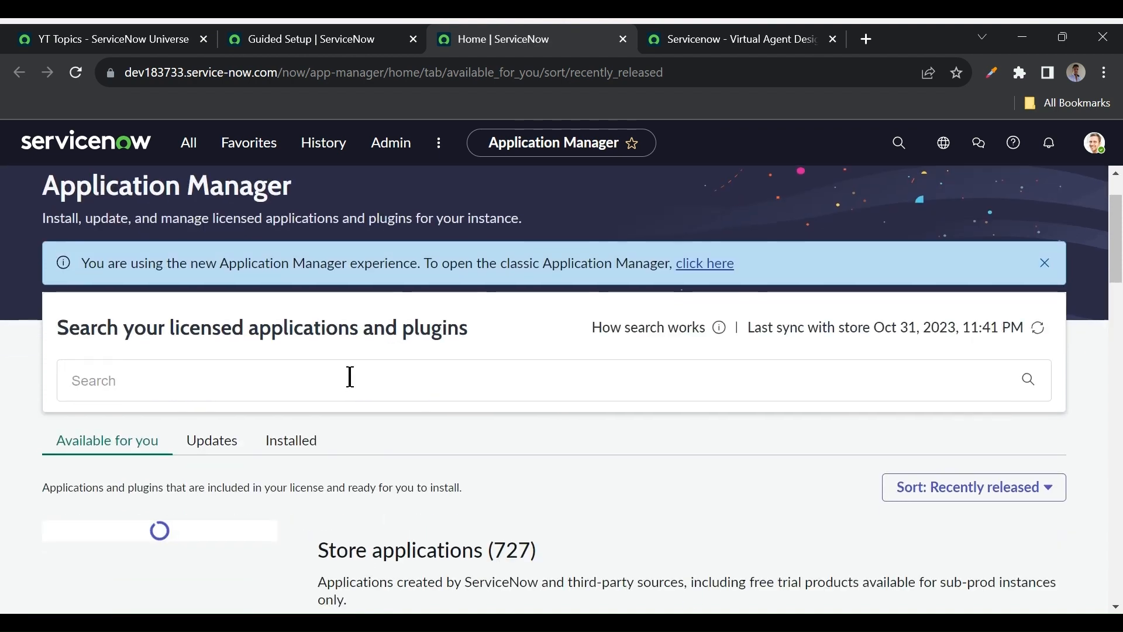
click(304, 376)
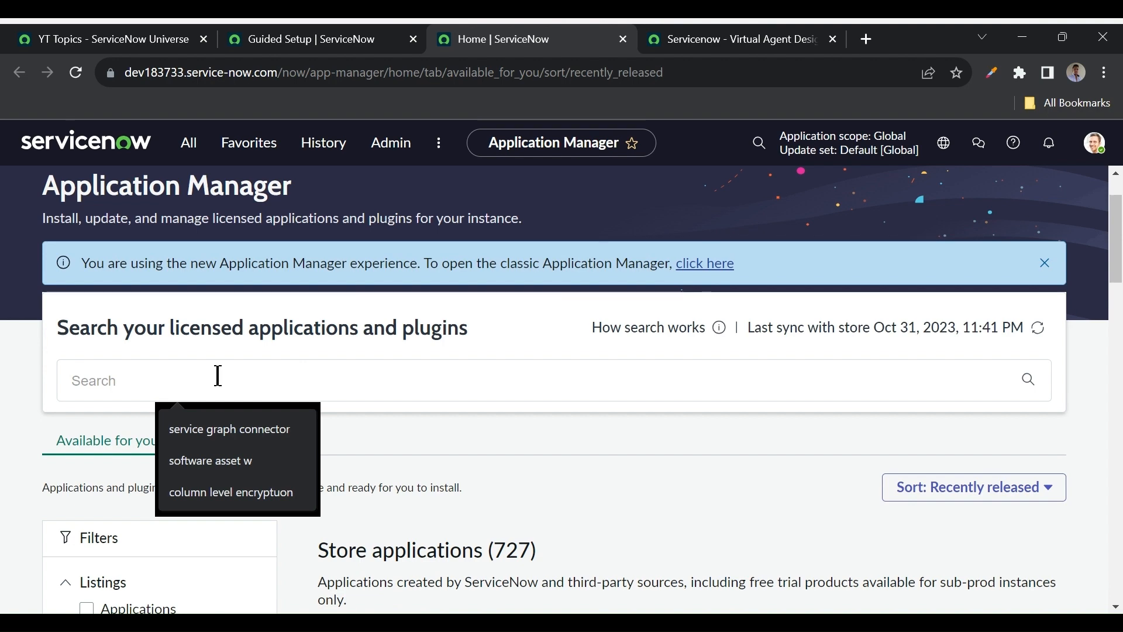
key(ctrl+v)
key(Return)
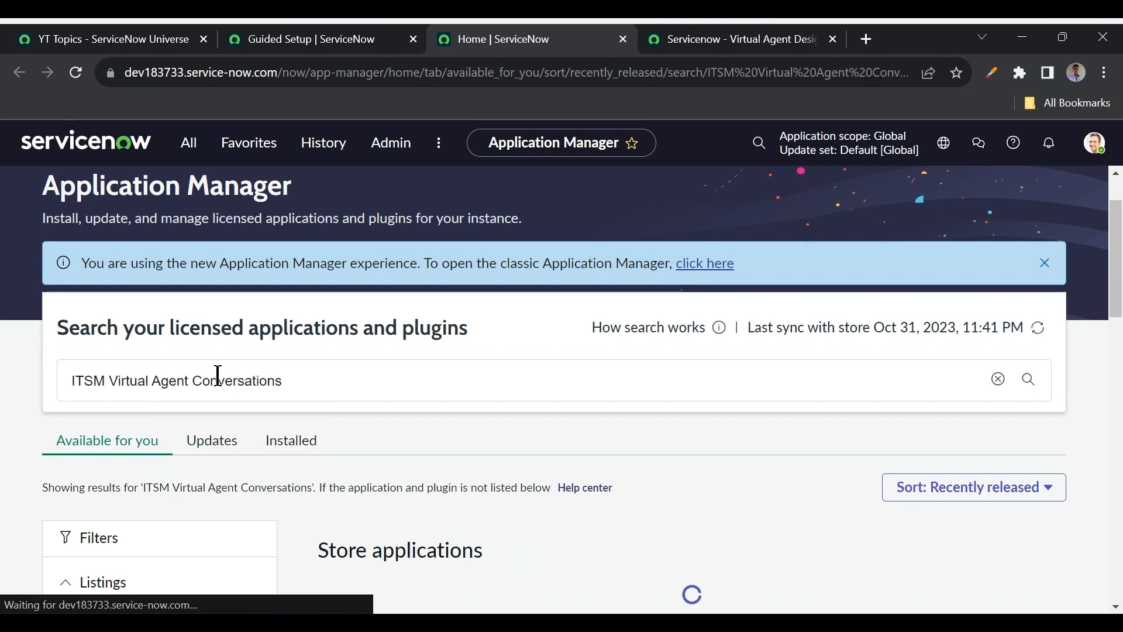
scroll(361, 391, down, 5)
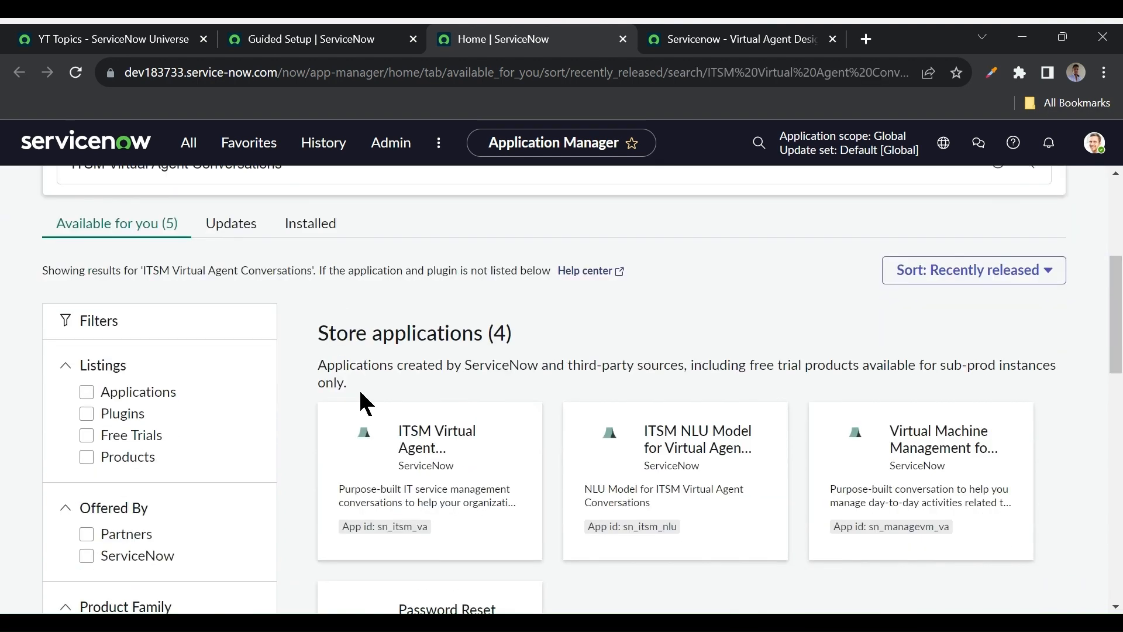
click(425, 414)
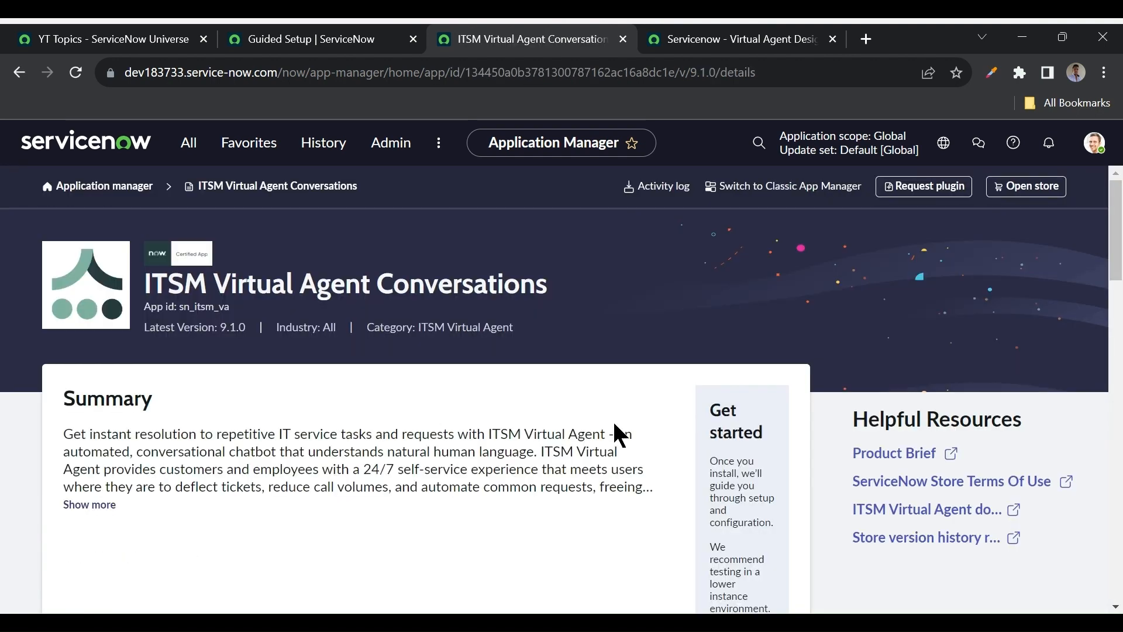
- Install version 9.1.0 of ITSM Virtual Agent Conversations and dismiss the installation dialog when it finishes
scroll(614, 433, down, 3)
click(729, 459)
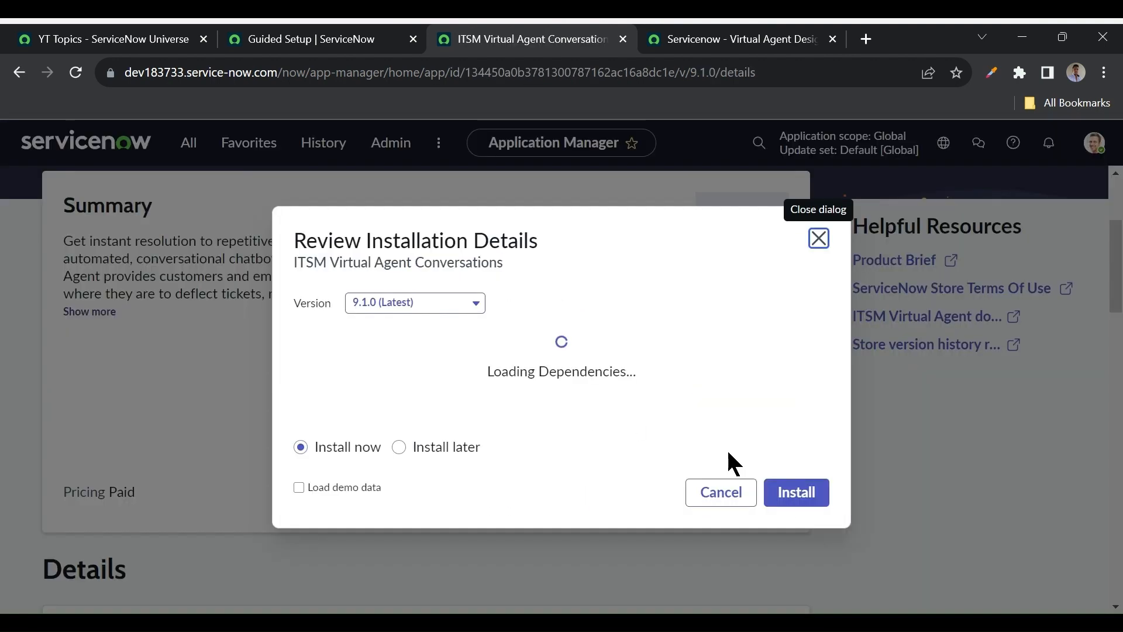
click(797, 549)
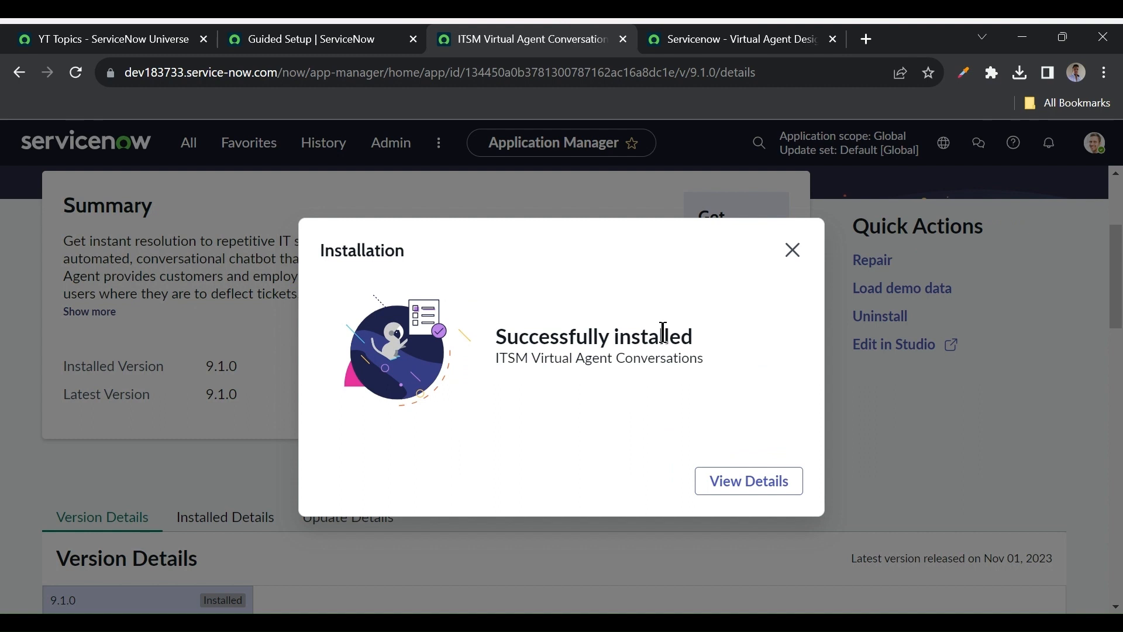
click(792, 249)
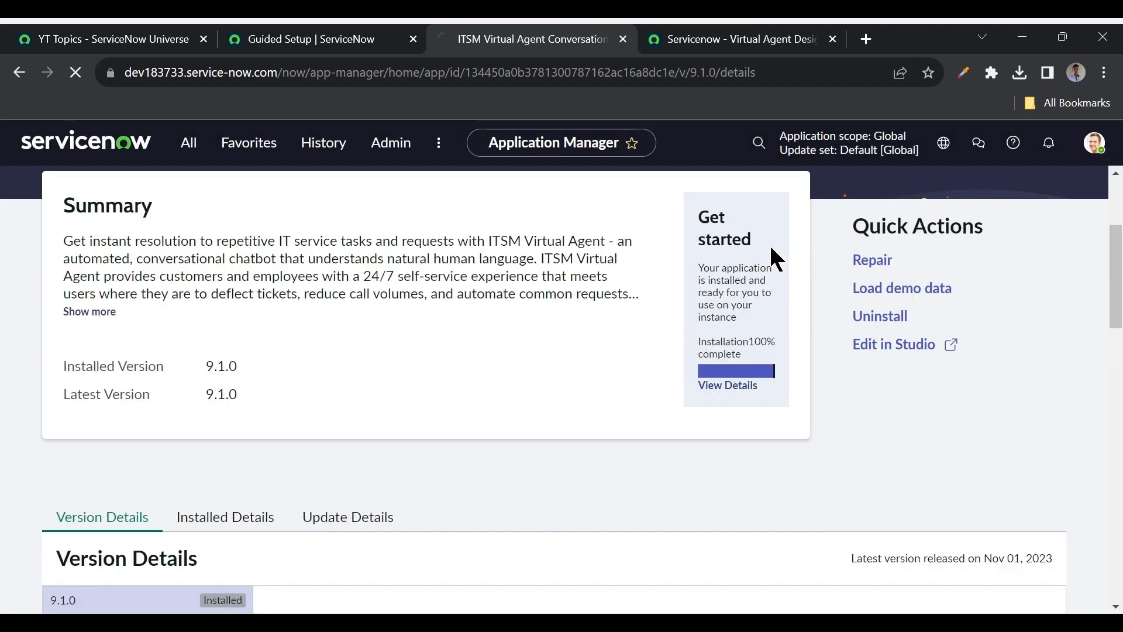
- Close the application page and mark the ITSM Virtual Agent Conversations task as complete in Guided Setup
click(623, 38)
click(386, 39)
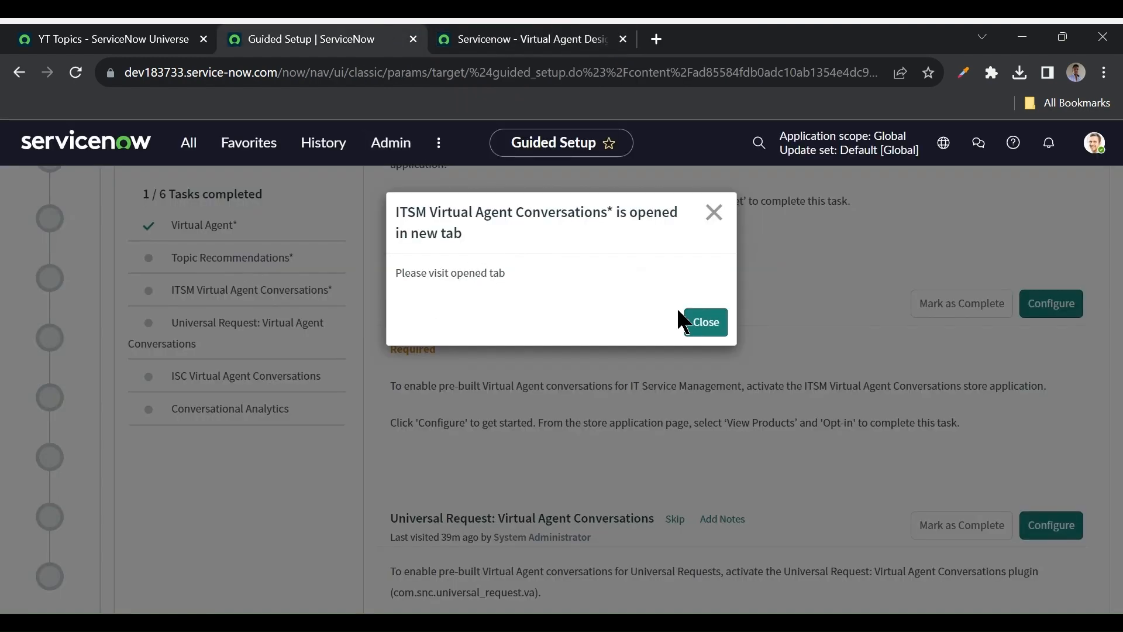
click(705, 322)
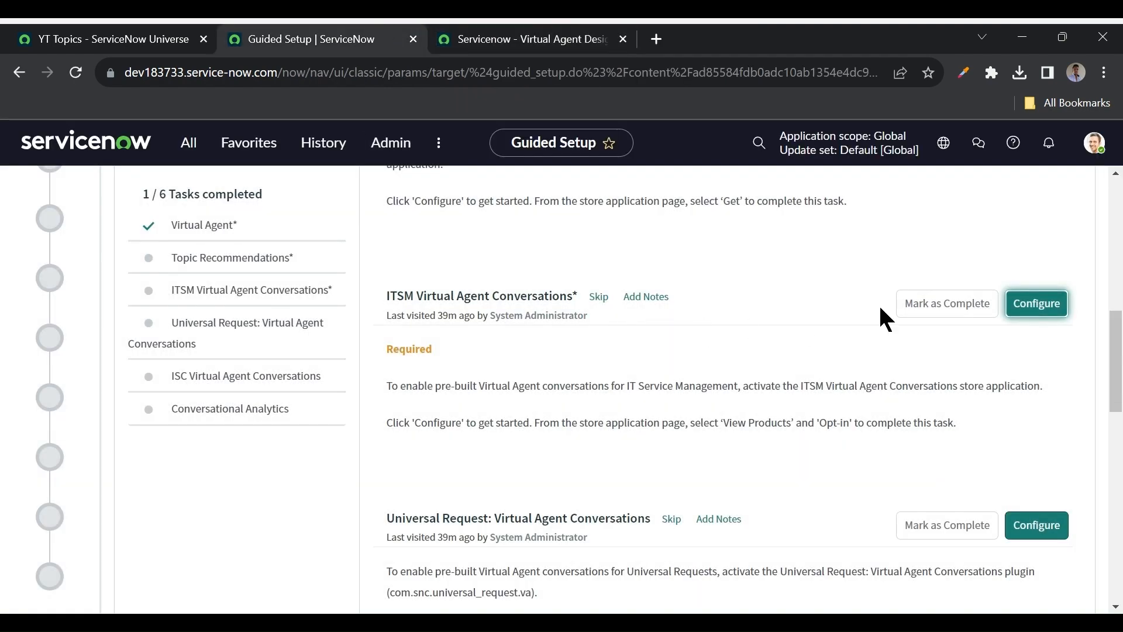
click(935, 304)
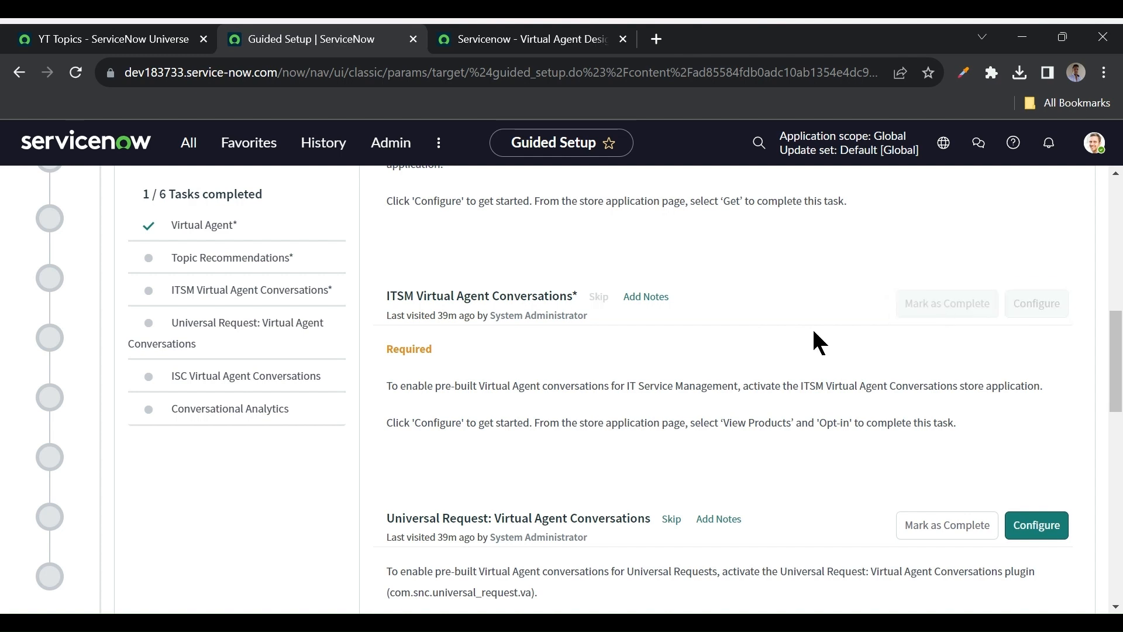
- Reload the Virtual Agent Designer and search its refreshed topic list for "create i"
click(523, 42)
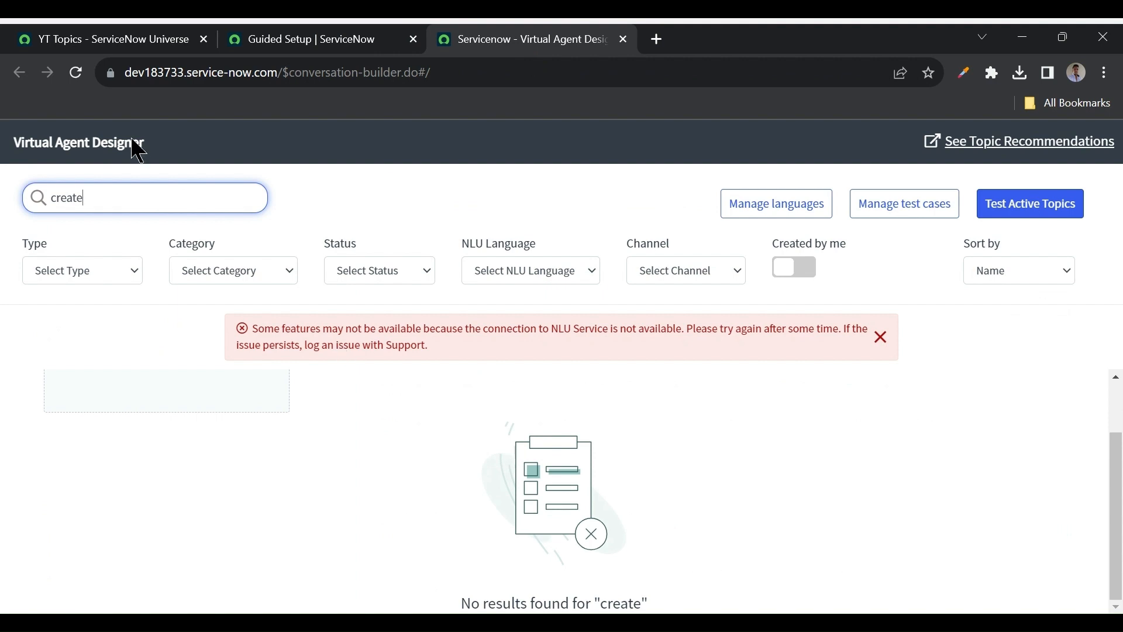
click(75, 73)
click(176, 199)
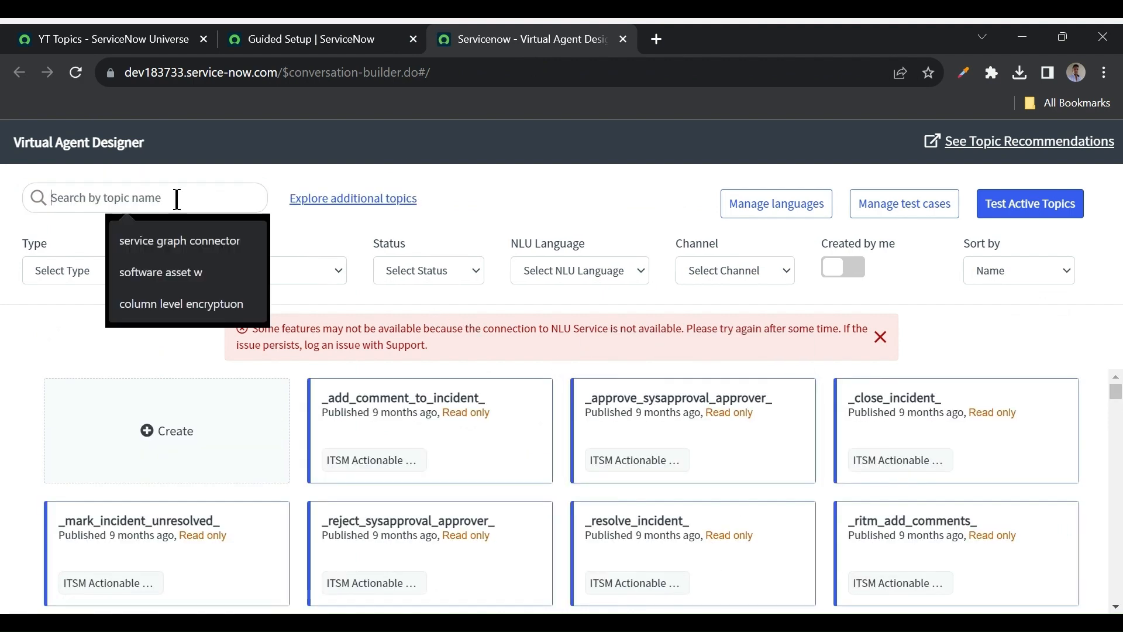
text(create i)
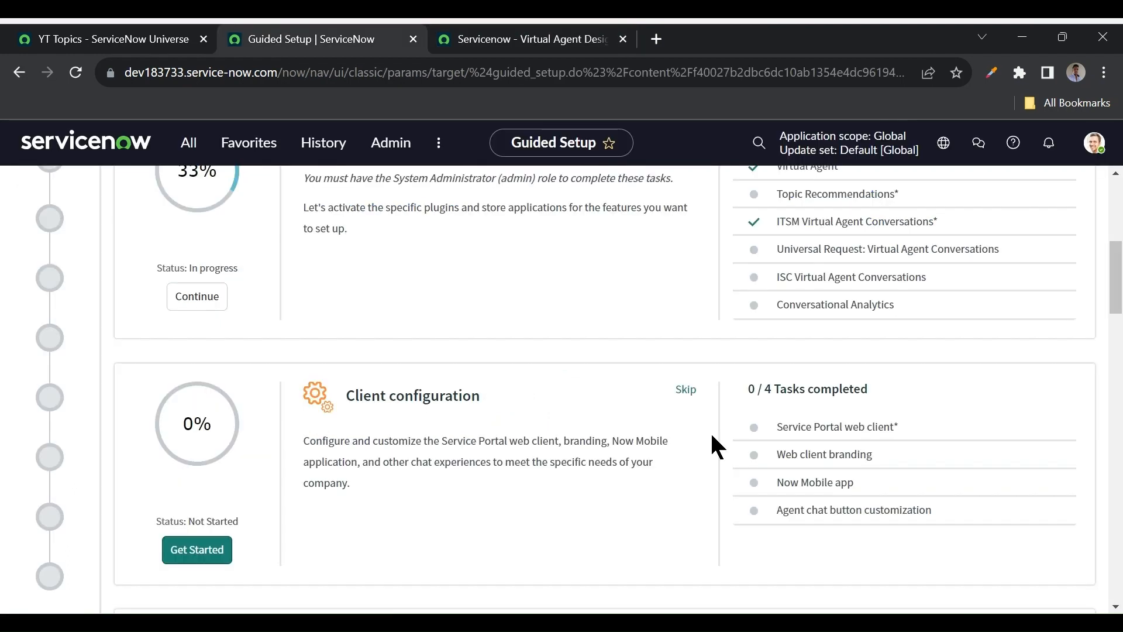
- Start the Client configuration section of Guided Setup and review its required Service Portal web client task
scroll(515, 411, up, 1)
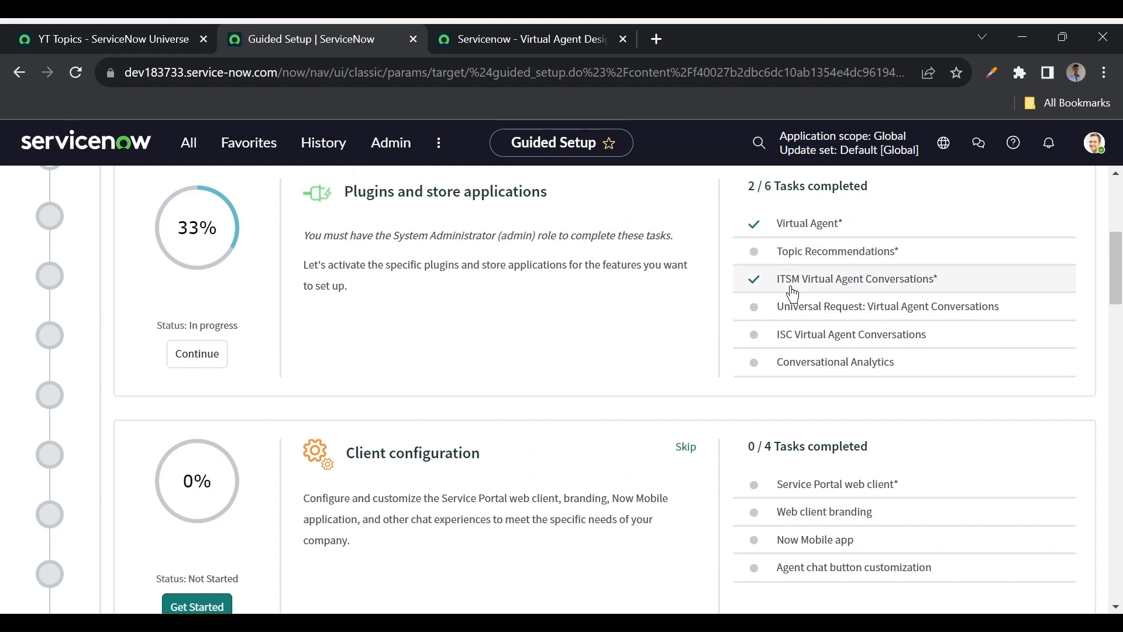
scroll(586, 345, down, 2)
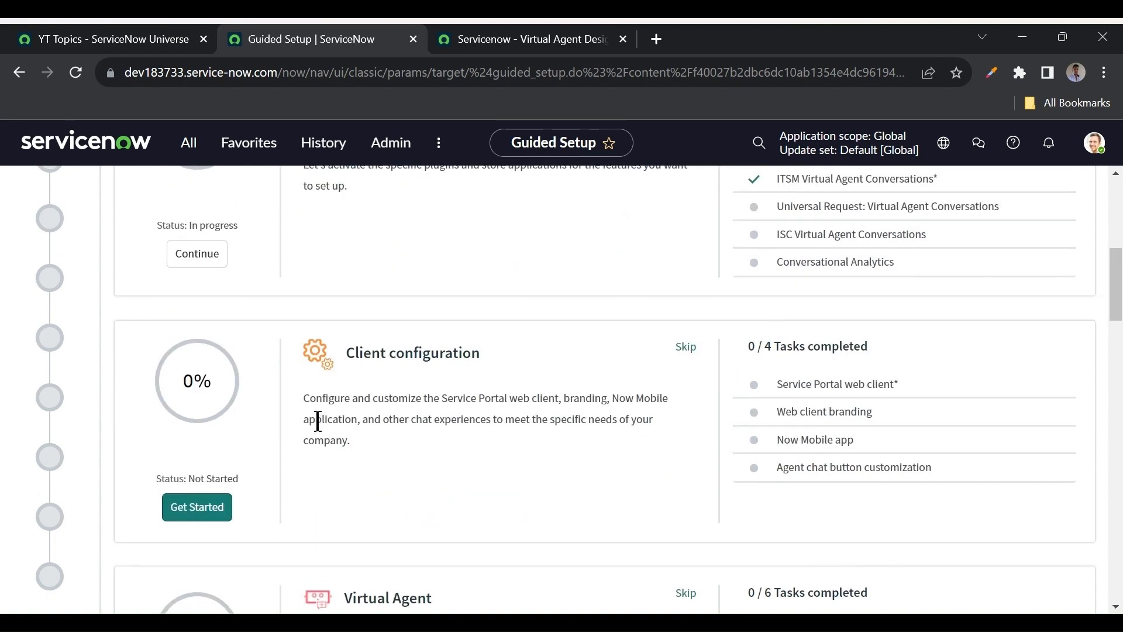
click(225, 507)
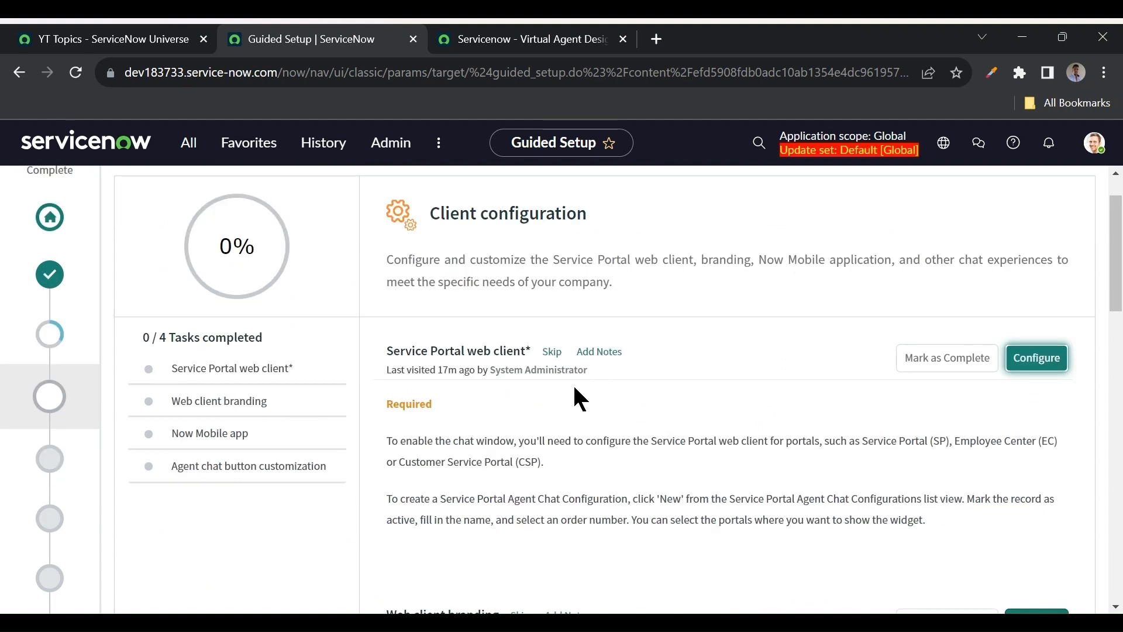
scroll(564, 384, down, 1)
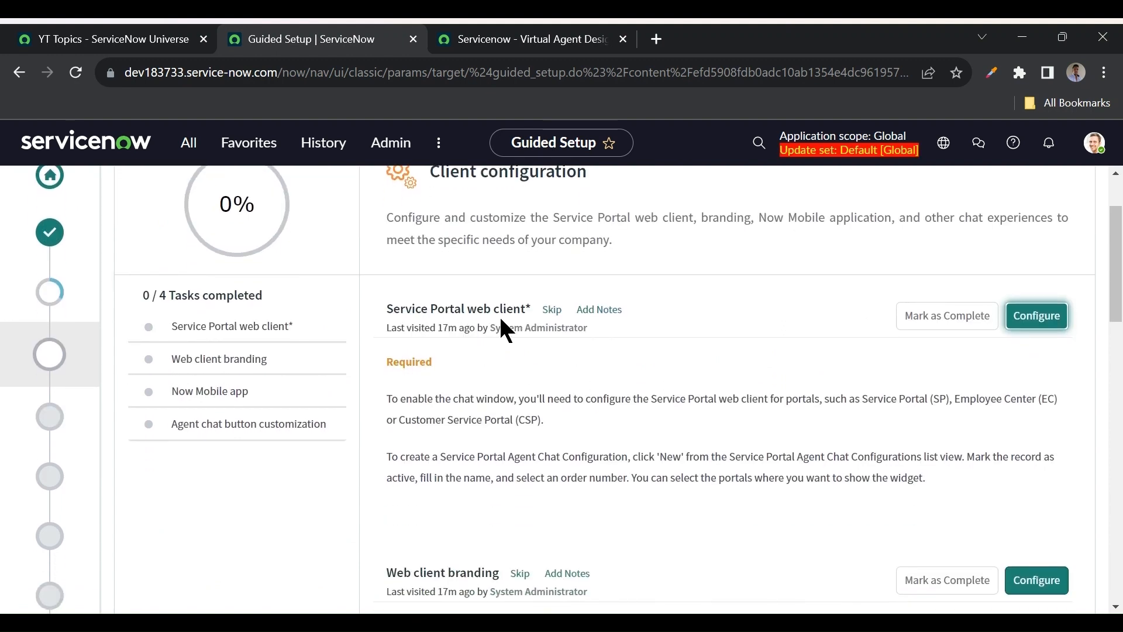
- Open the Service Portal home page at dev183733.service-now.com/sp in a new browser tab
click(656, 41)
text(sed)
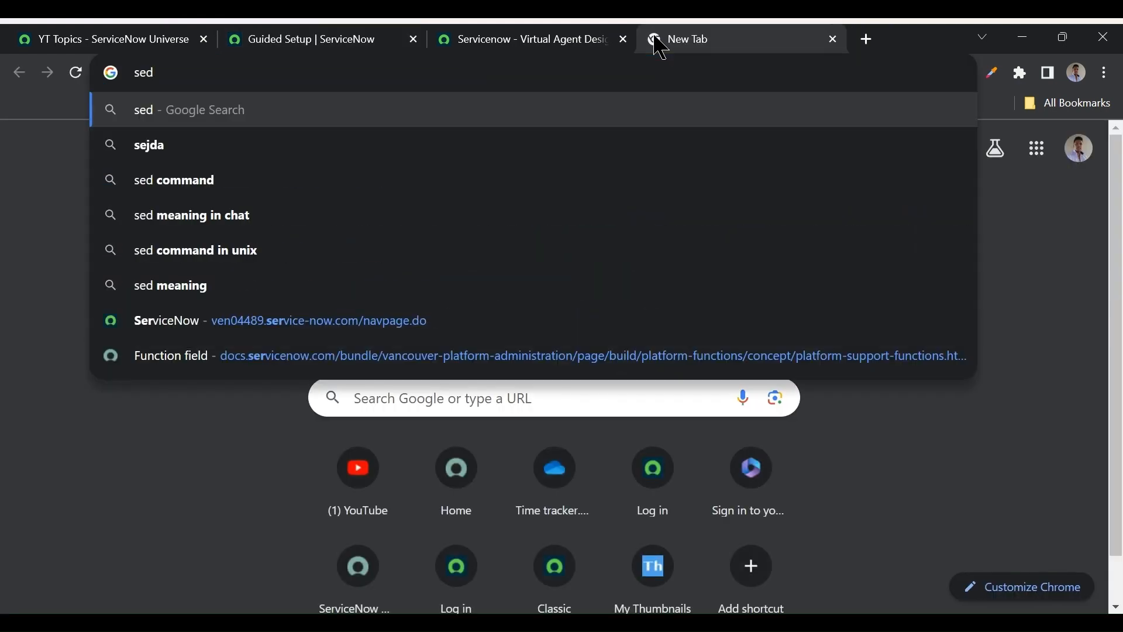
key(BackSpace)
key(BackSpace)
key(BackSpace)
text(dev18)
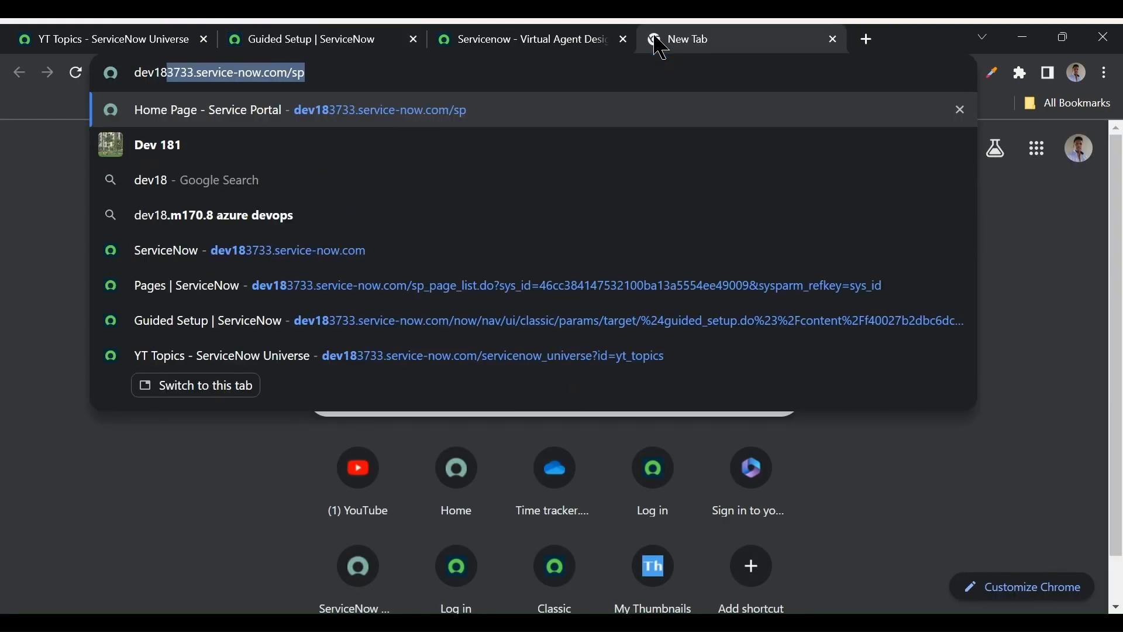
key(Right)
key(Return)
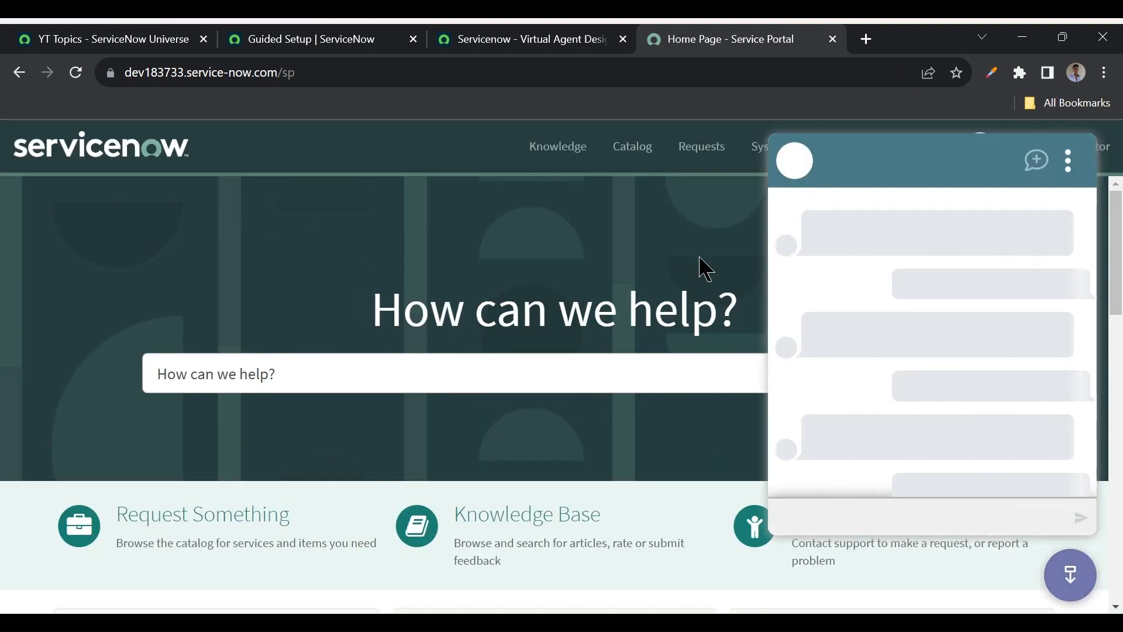
- Close the portal's chat window and open the Service Portal web client configuration list from Guided Setup
click(1075, 578)
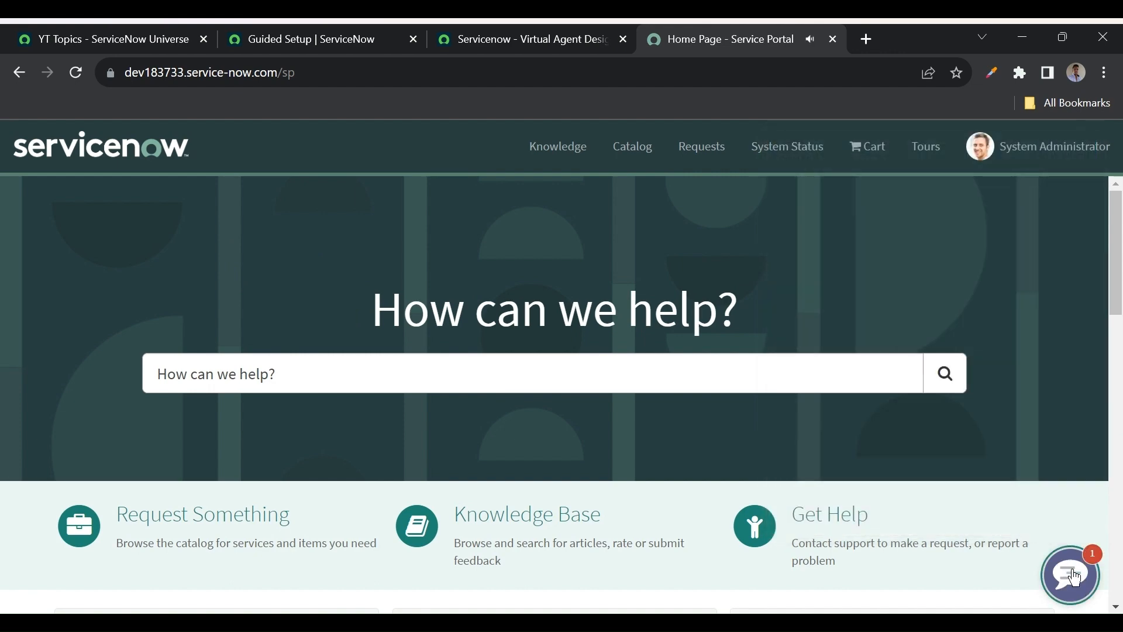
click(537, 39)
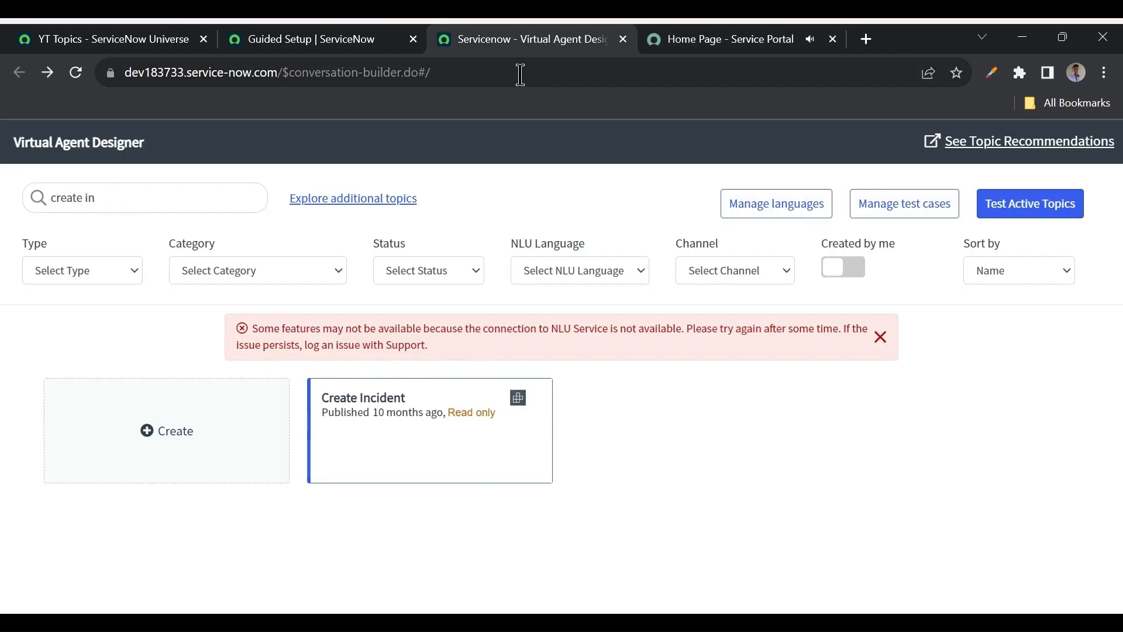
click(336, 43)
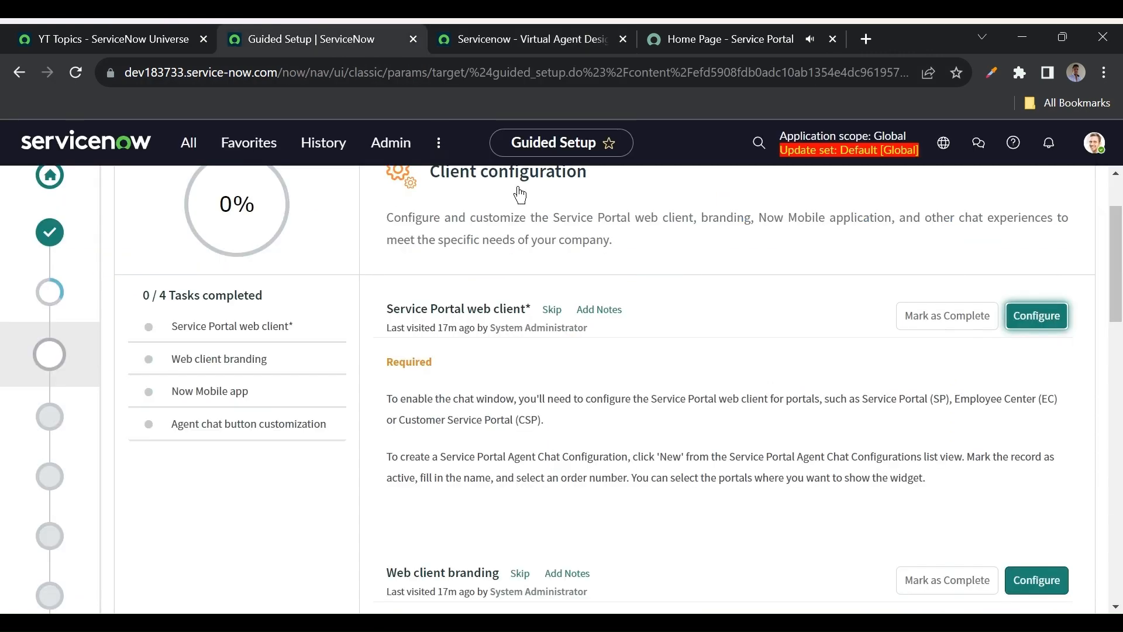
click(1032, 329)
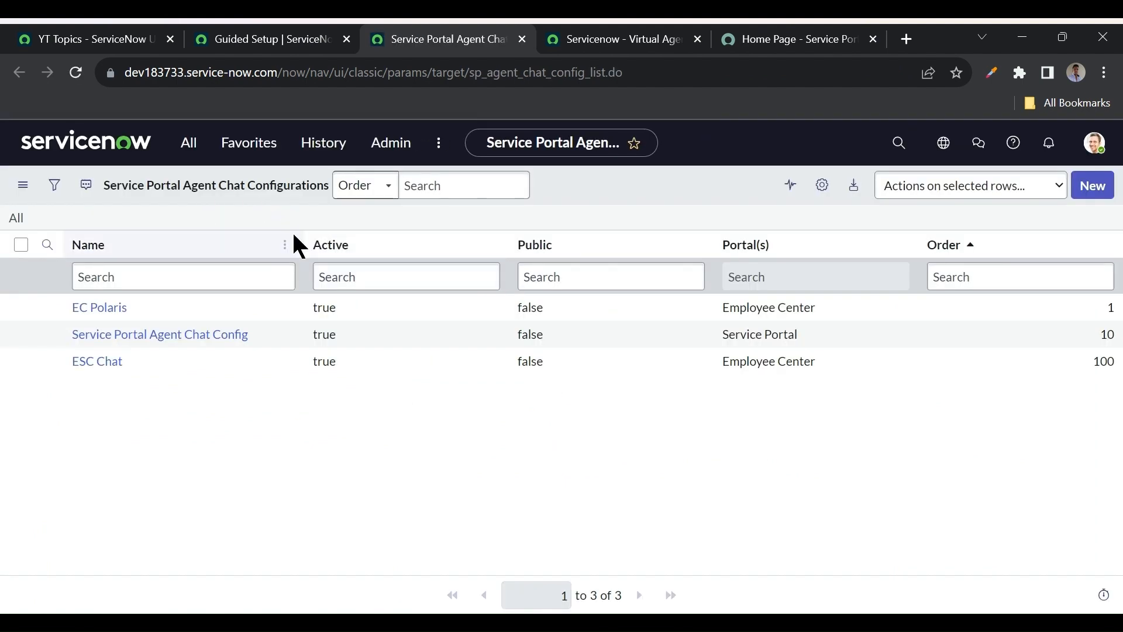
- Search the application navigator for "agent chat", open Agent Chat in a new tab, compare it with the configuration list and close it
click(243, 43)
click(190, 144)
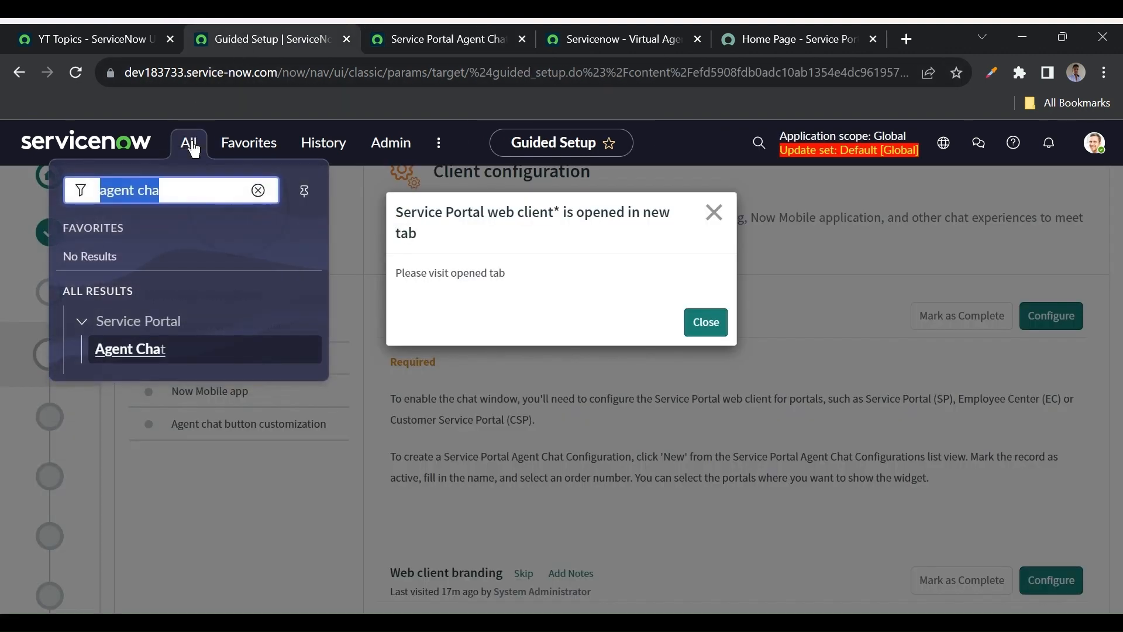
click(173, 192)
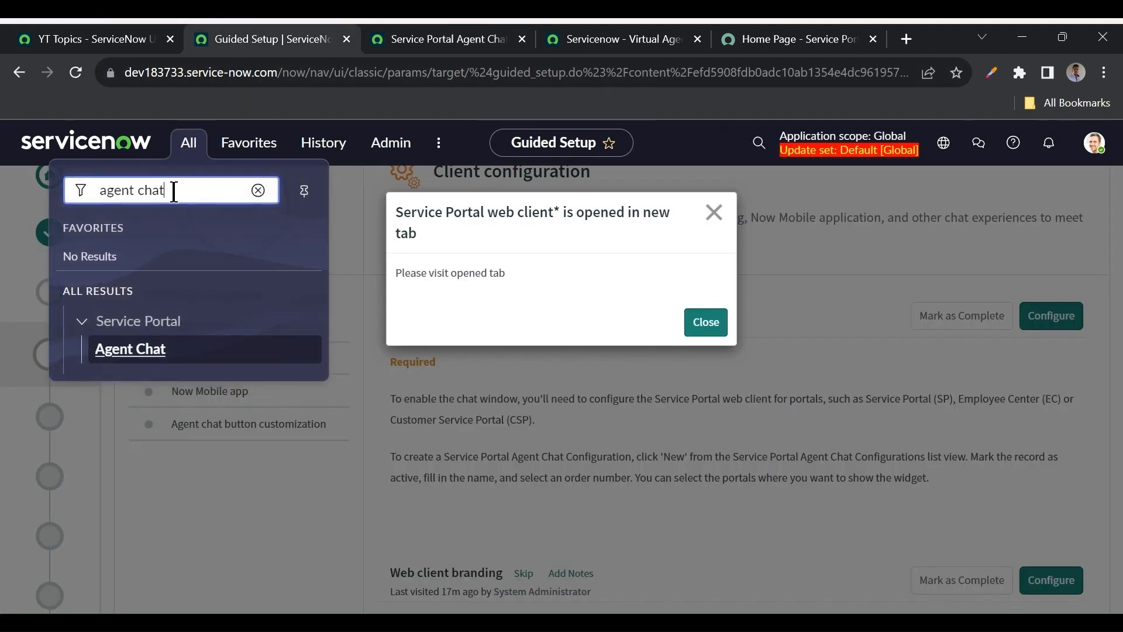
ctrl+click(139, 357)
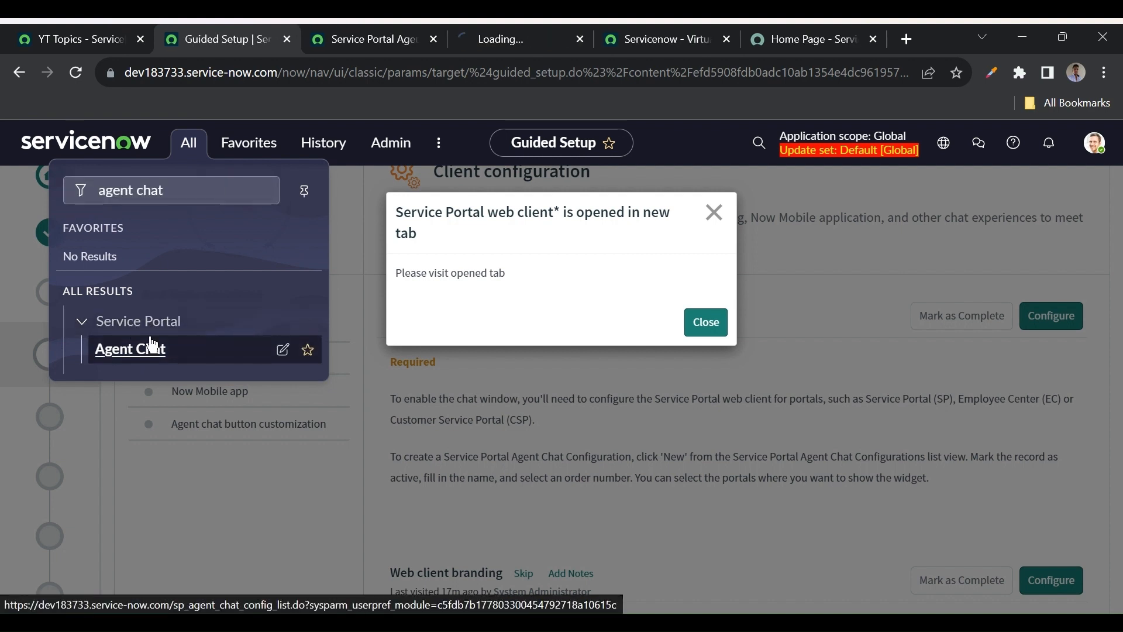
click(501, 41)
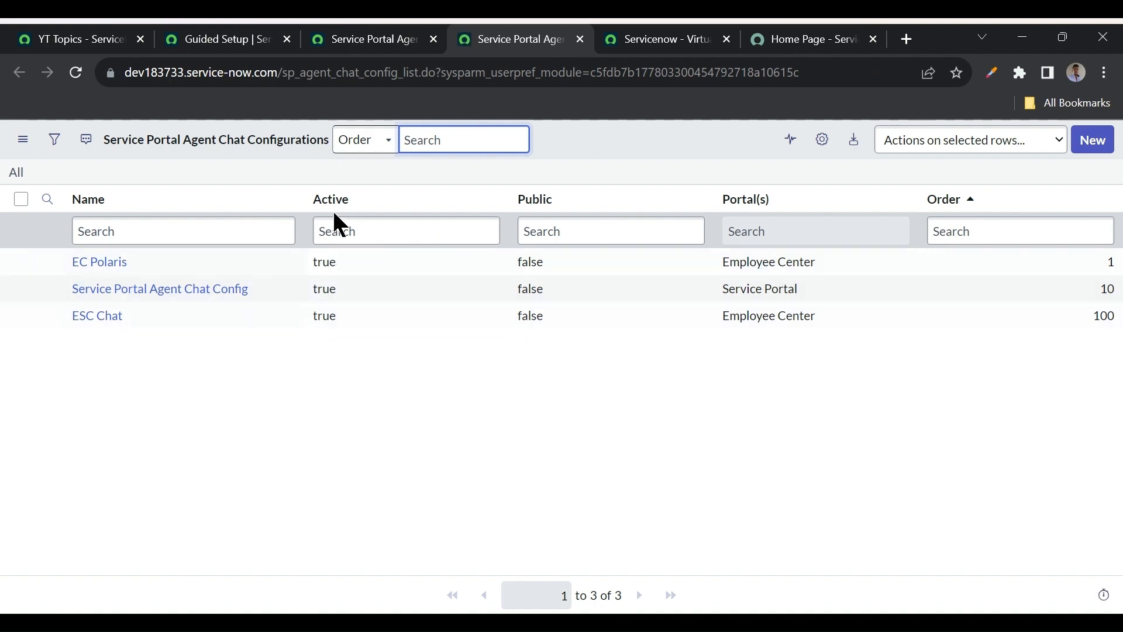
click(403, 38)
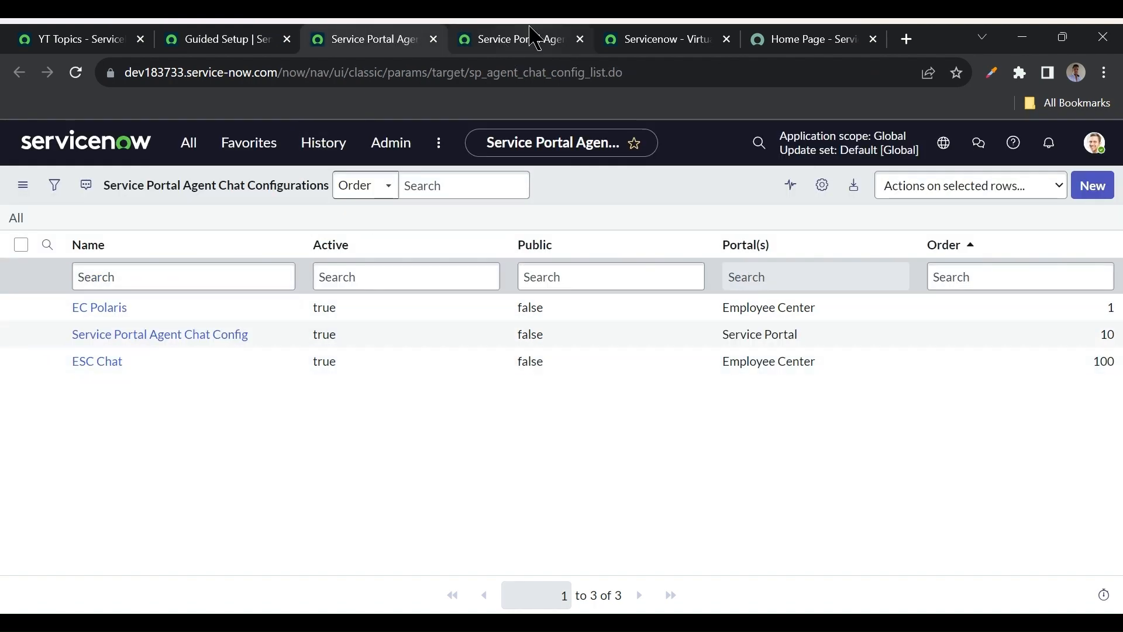
click(534, 40)
click(581, 39)
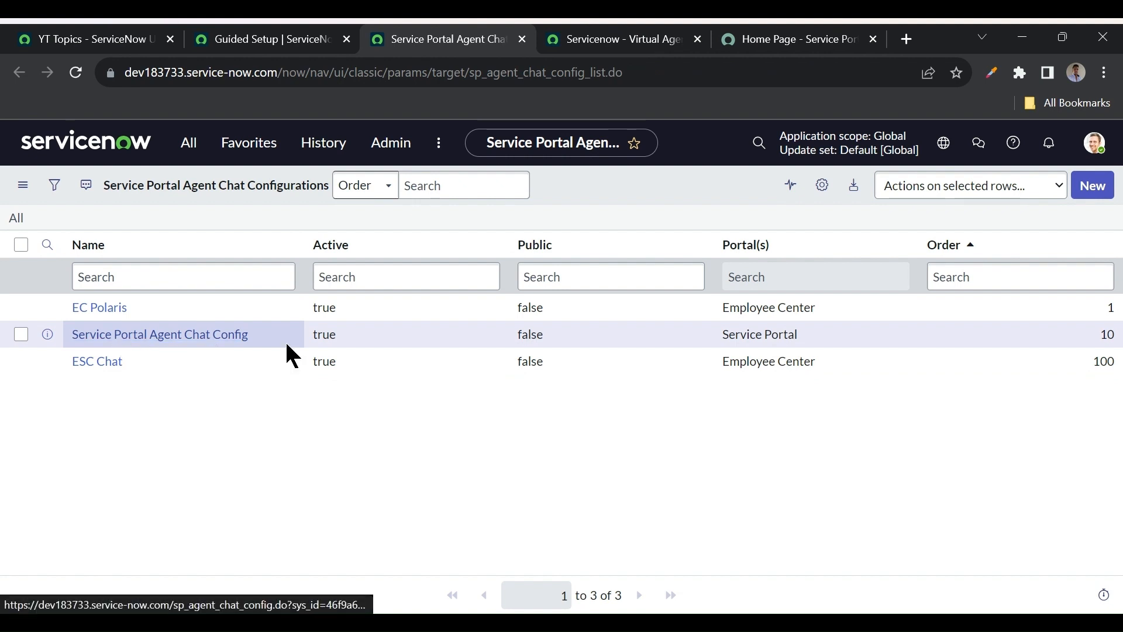
- Open the Service Portal Agent Chat Config record in a new browser tab
middle_click(167, 341)
click(475, 42)
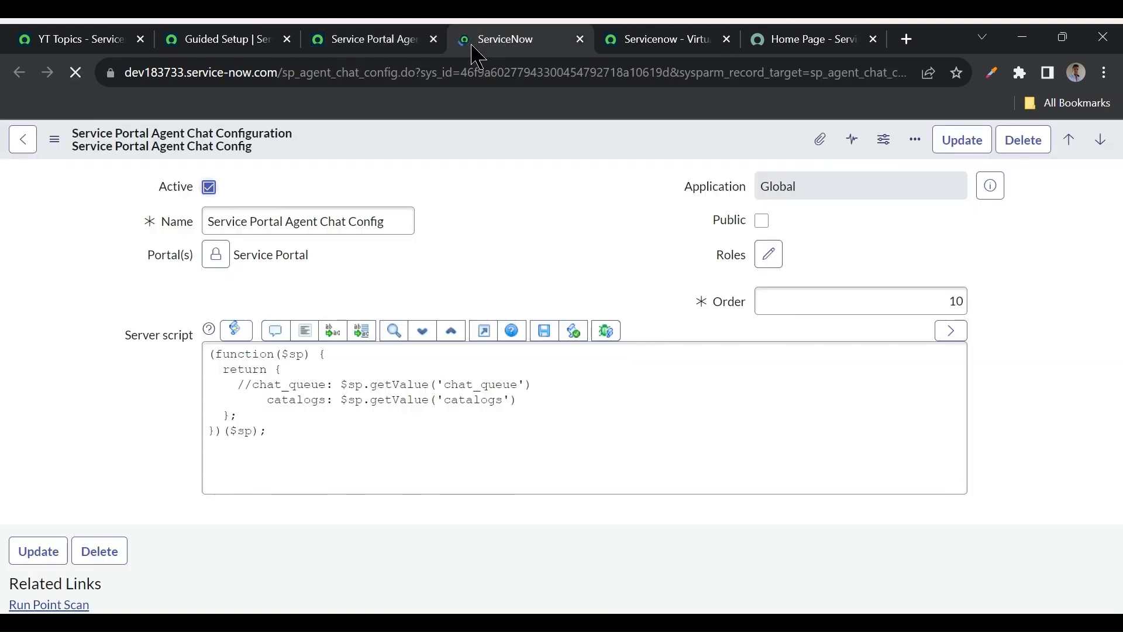
- Deactivate and save the Service Portal chat configuration, and reload the portal home page to check for the chat icon
click(208, 186)
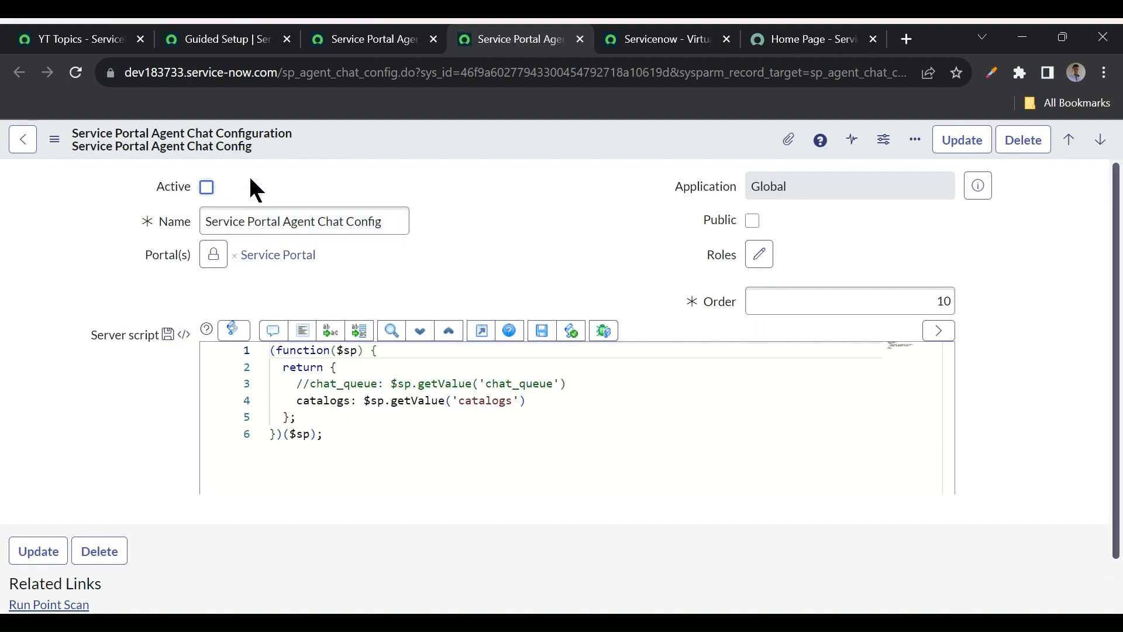
right_click(390, 148)
click(432, 159)
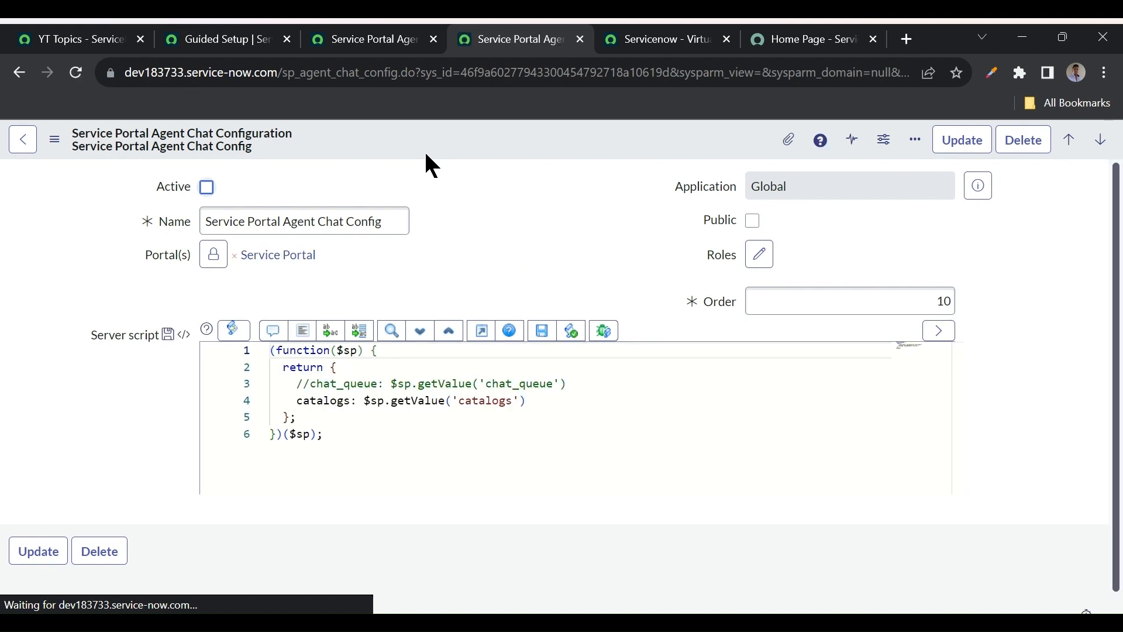
click(804, 40)
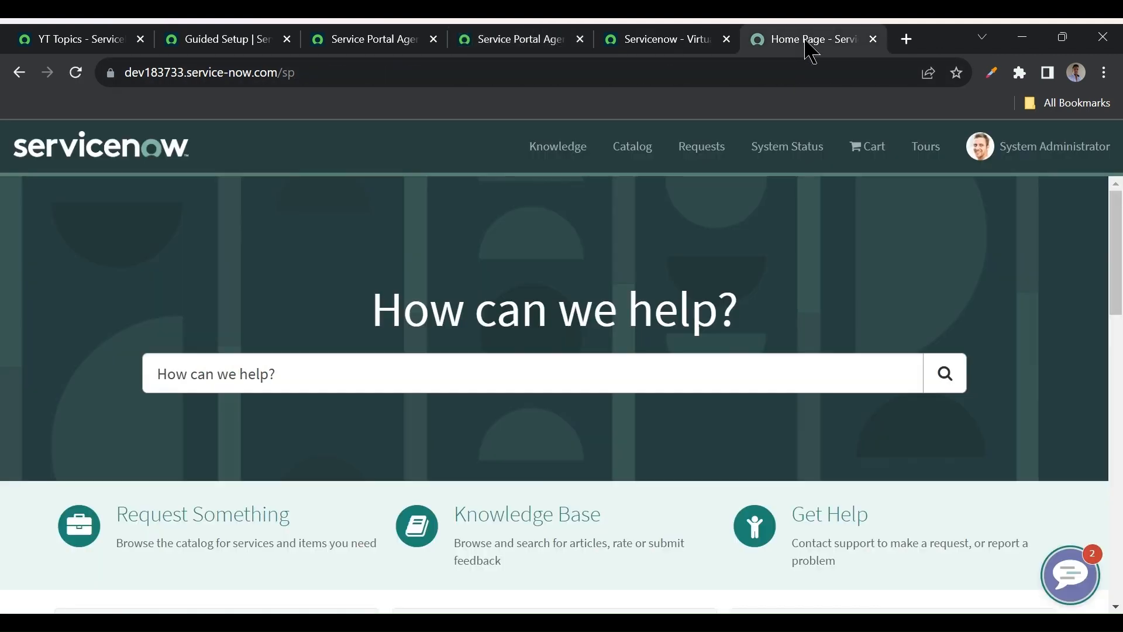
click(76, 72)
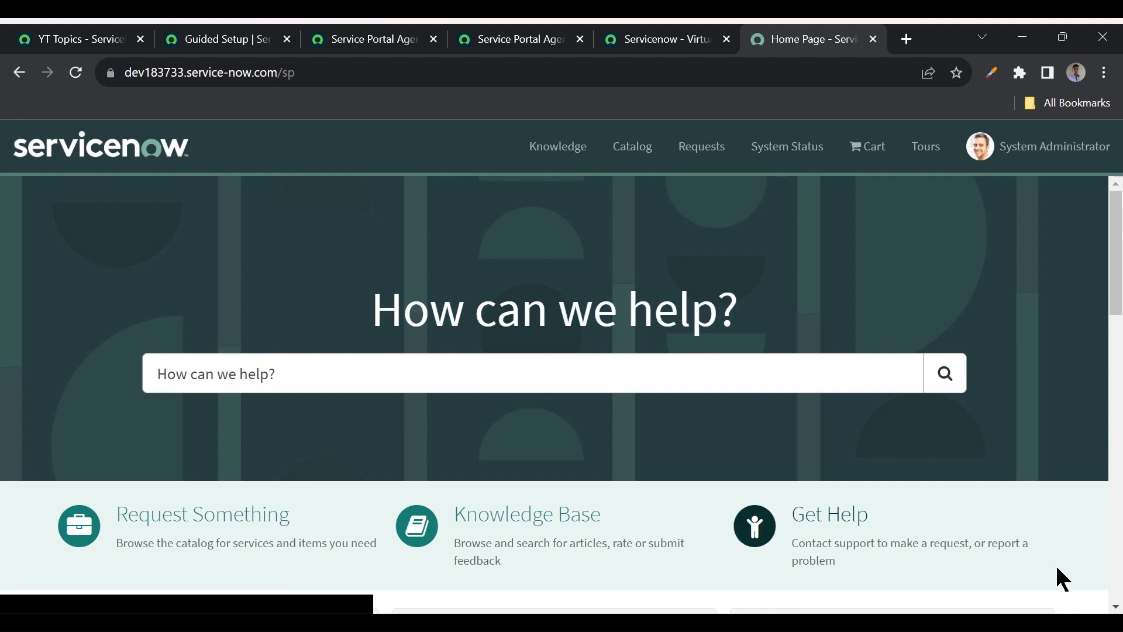
- Set the Service Portal Agent Chat Config record back to active and save it
click(547, 38)
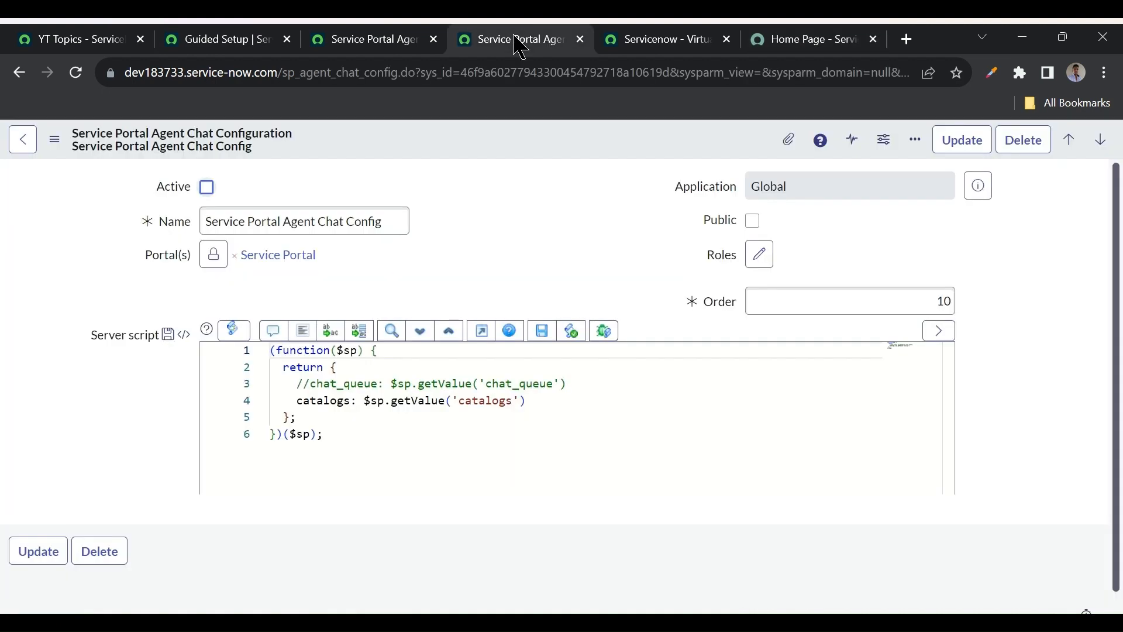
right_click(366, 142)
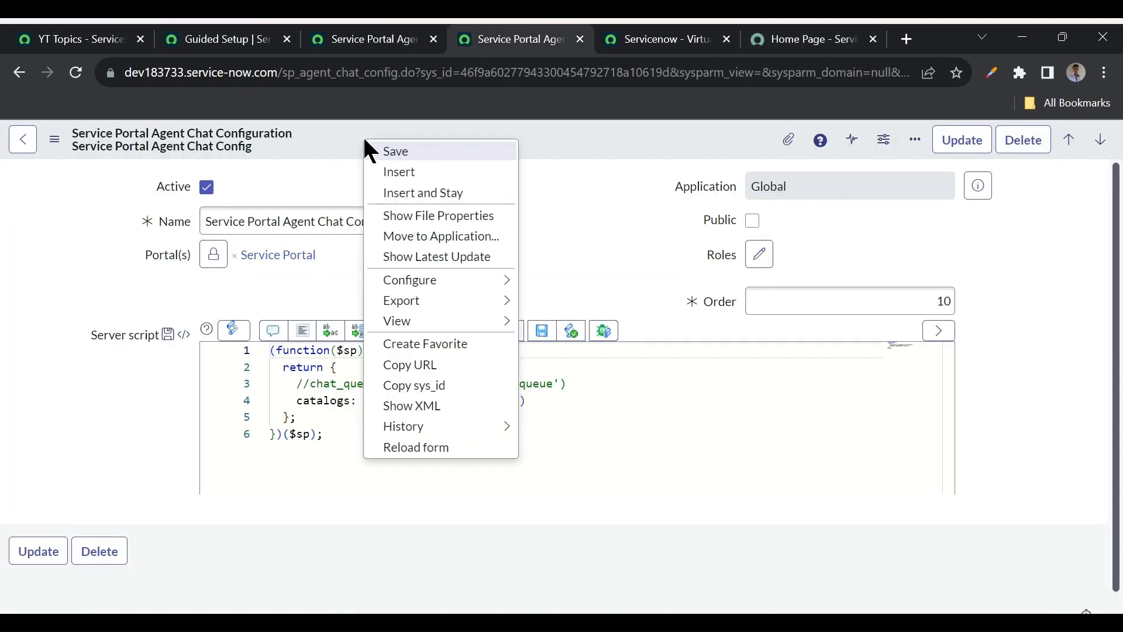
click(401, 153)
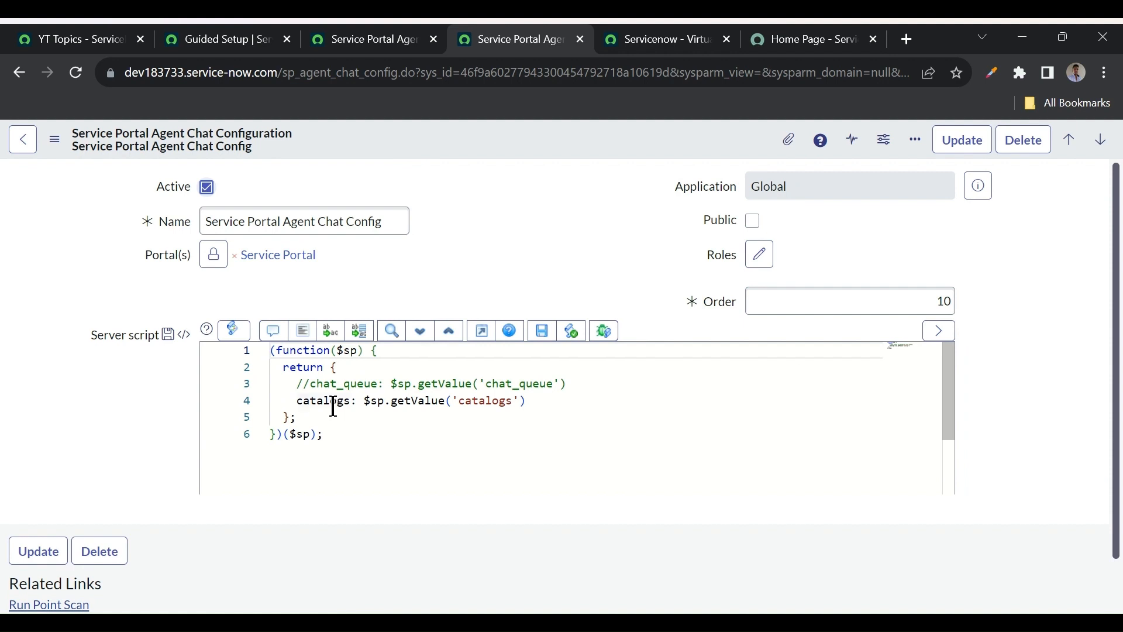
- Uncomment the chat_queue line in the configuration's server script
click(312, 387)
key(BackSpace)
key(BackSpace)
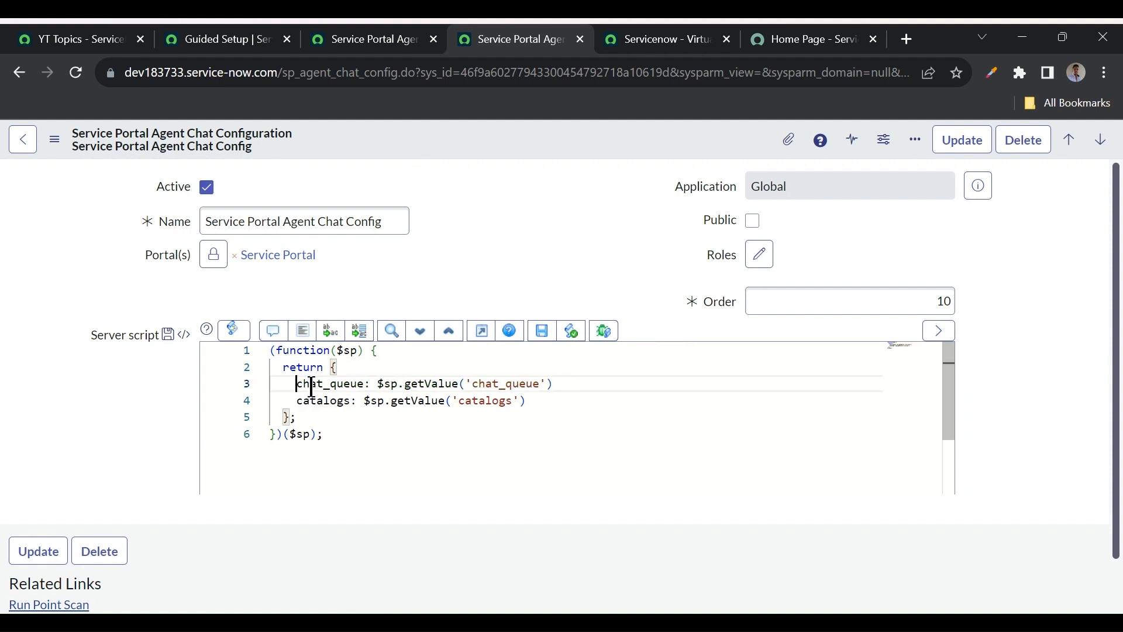
- Delete the catalogs line from the return object of the server script
mouse_move(298, 402)
mouse_down()
mouse_move(514, 383)
mouse_move(531, 400)
mouse_up()
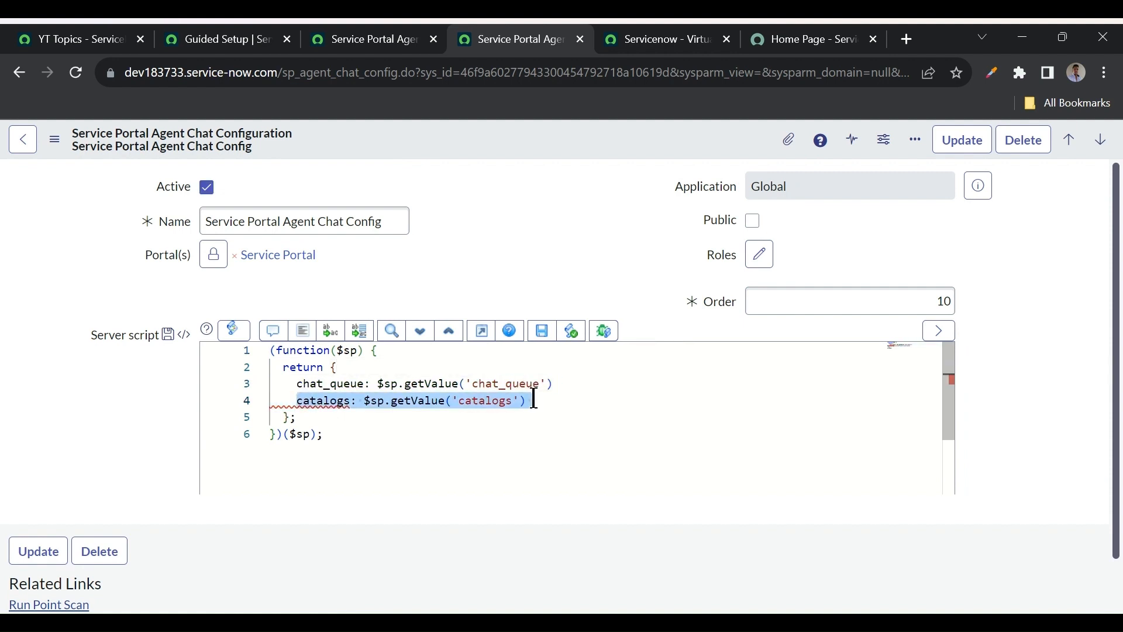
key(BackSpace)
key(BackSpace)
key(BackSpace)
key(BackSpace)
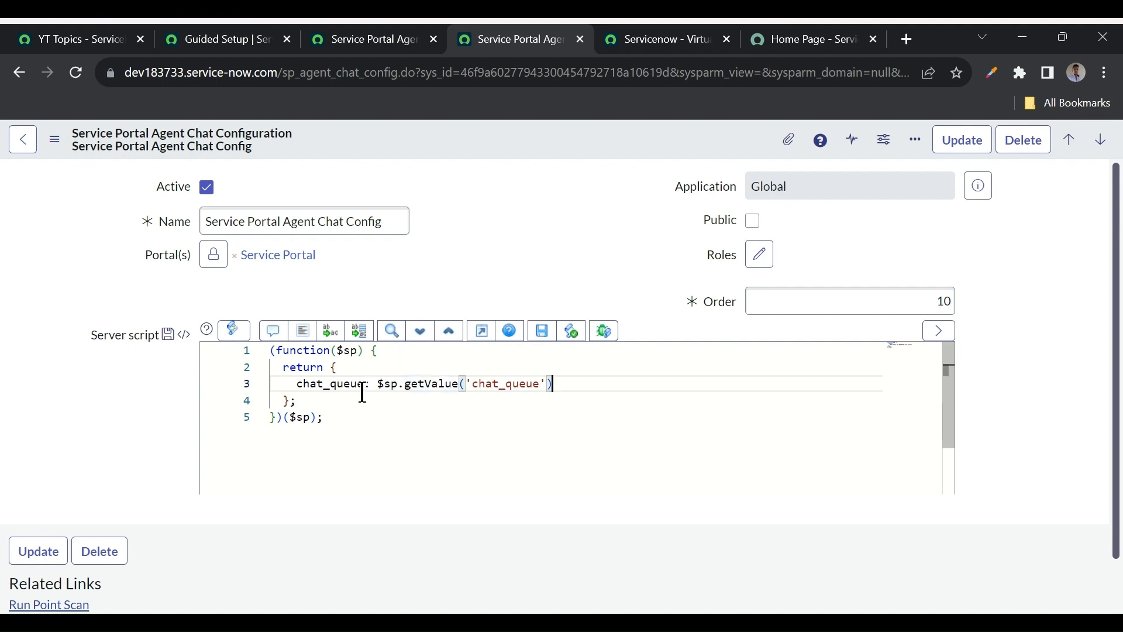
- End the chat_queue line with a comma and add catalogs: $sp.getValue('catalogs') on the line below it
double_click(334, 385)
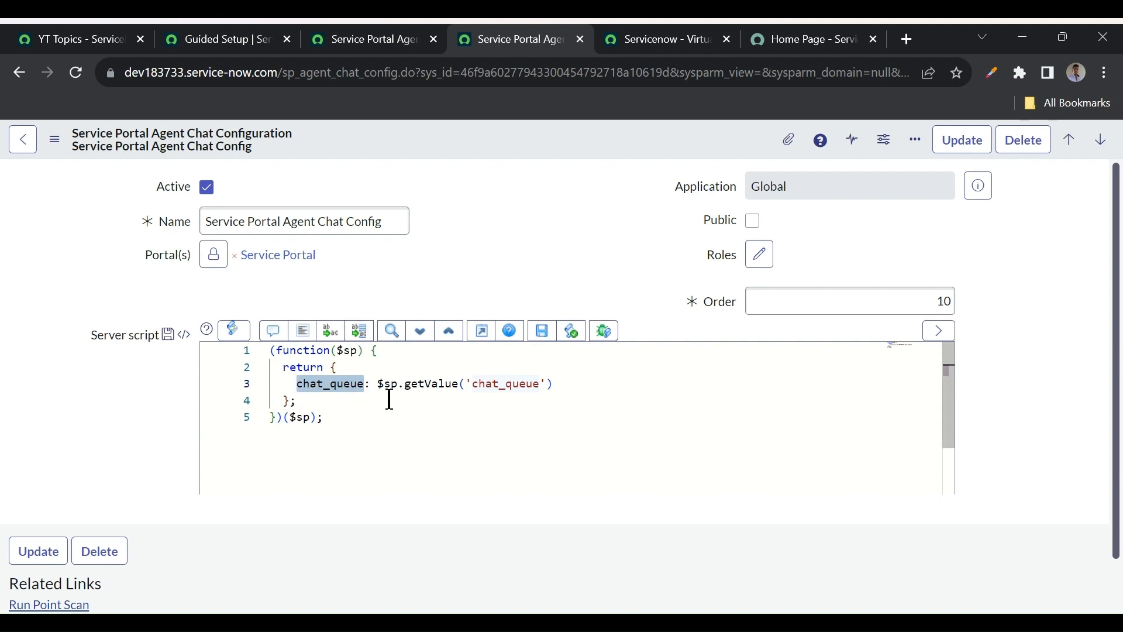
key(End)
text(,)
key(Return)
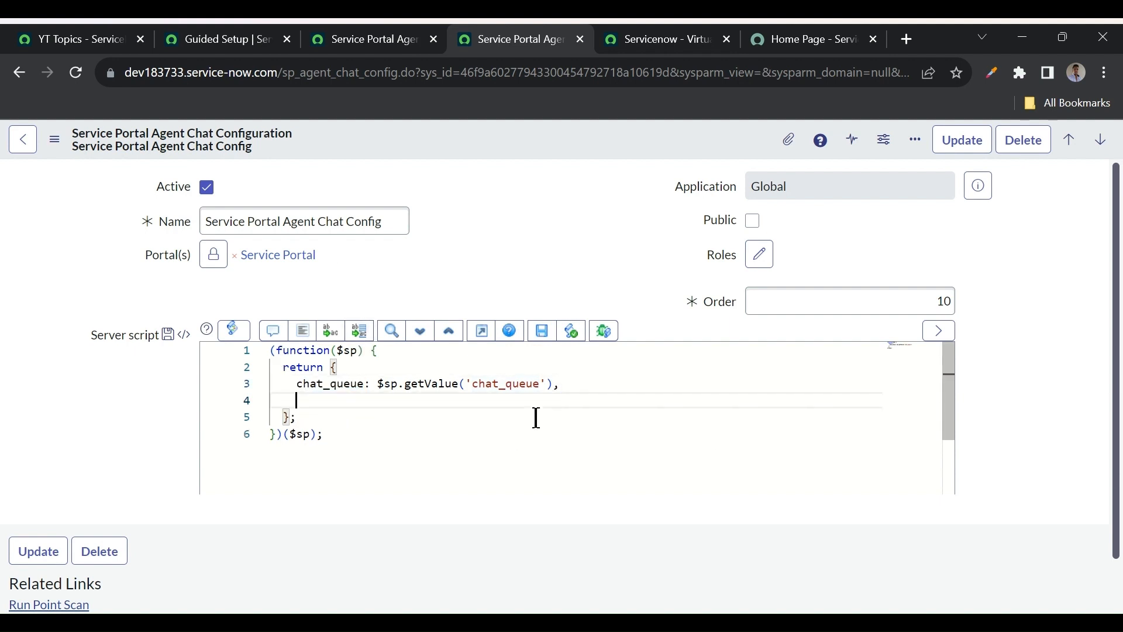
text(catalogs: $sp.getValue('catalogs'))
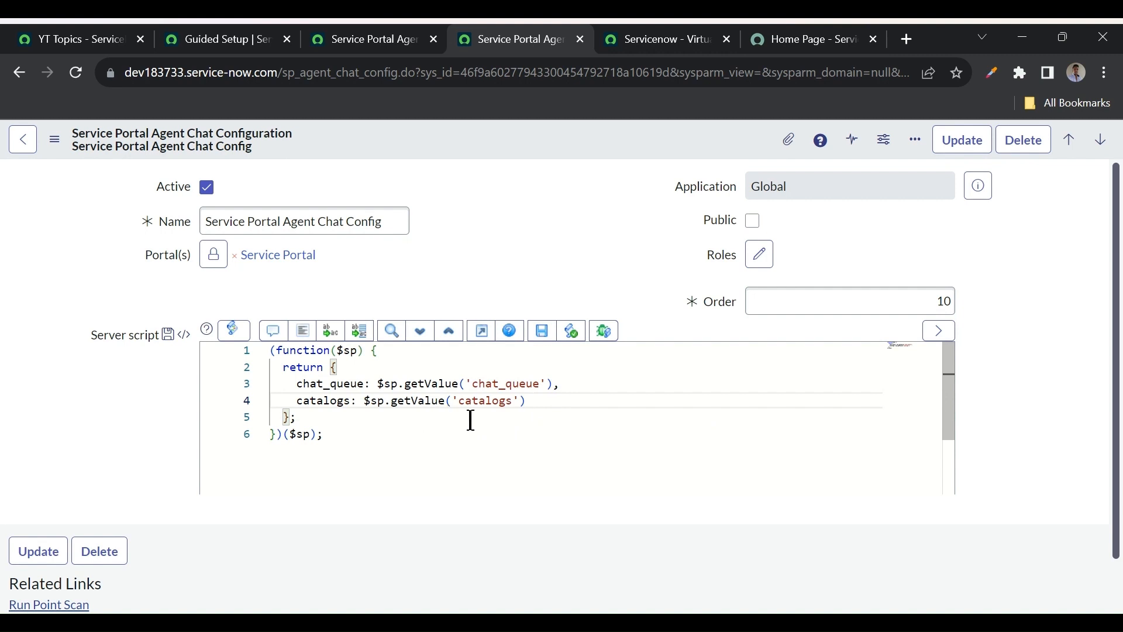
drag(297, 403, 565, 406)
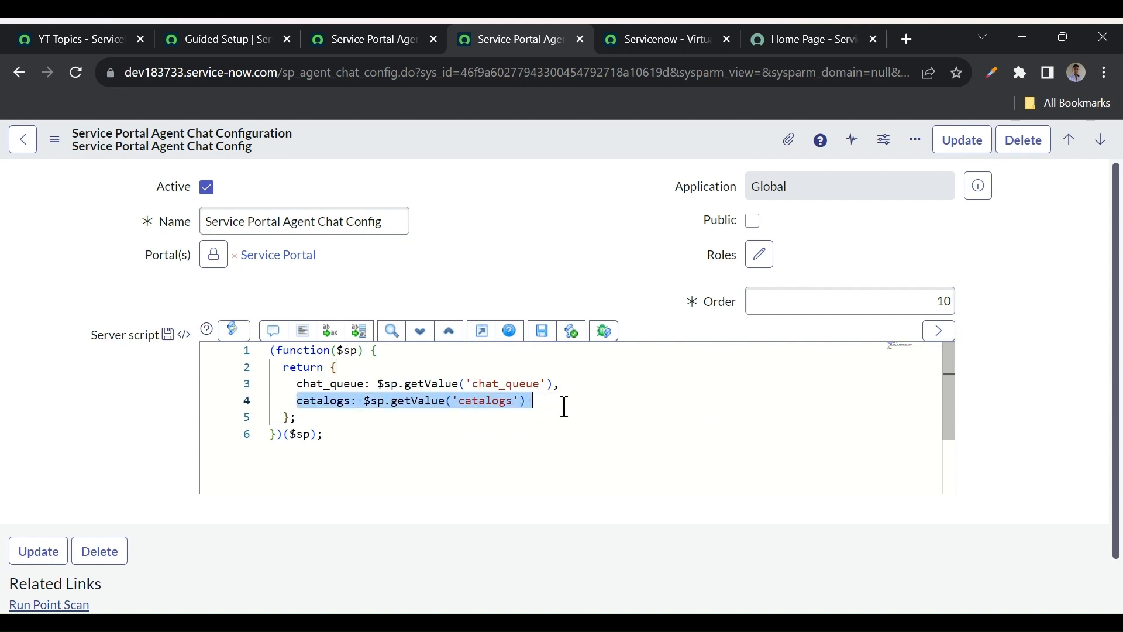
double_click(481, 408)
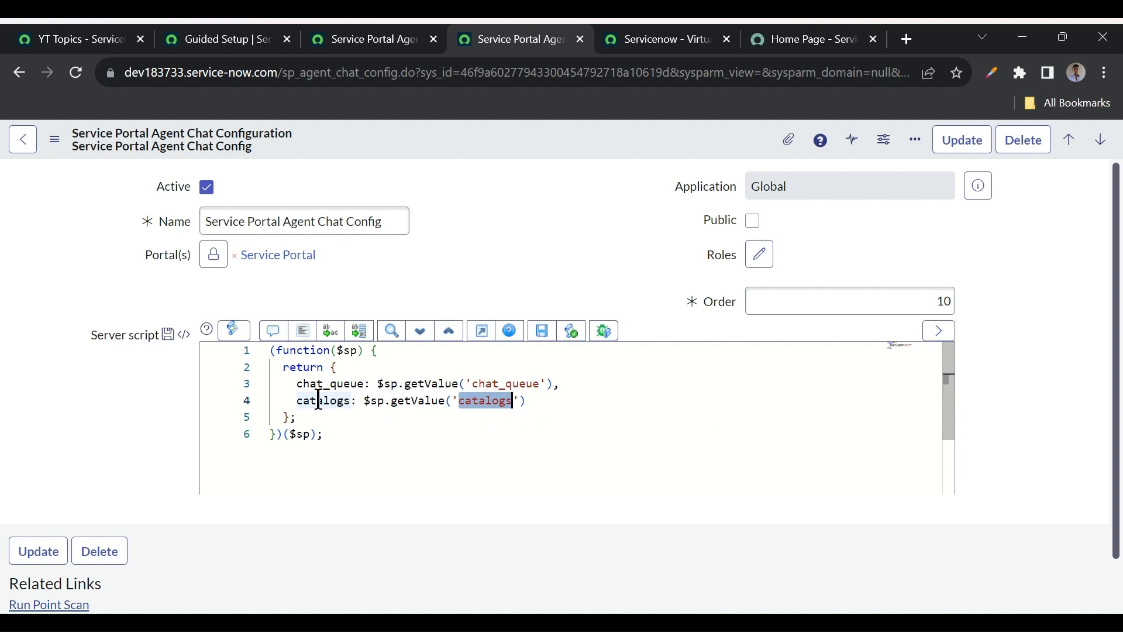
- Open the ServiceNow Universe portal home page at dev183733.service-now.com/servicenow_universe in the portal's browser tab
click(842, 41)
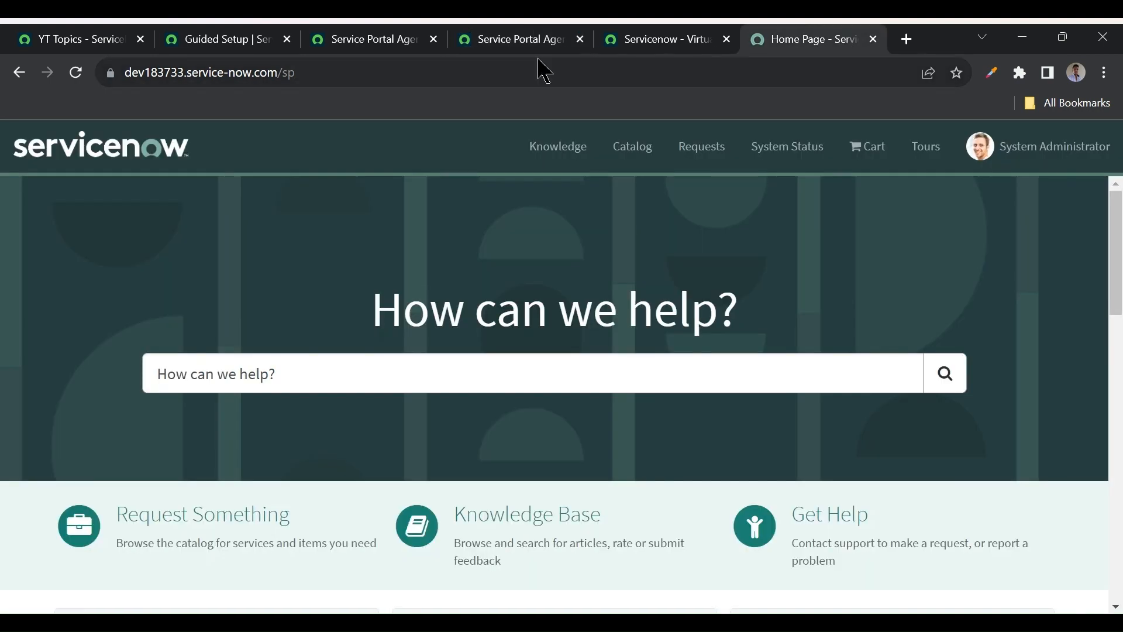
click(445, 68)
key(ctrl+shift+Left)
text(serv)
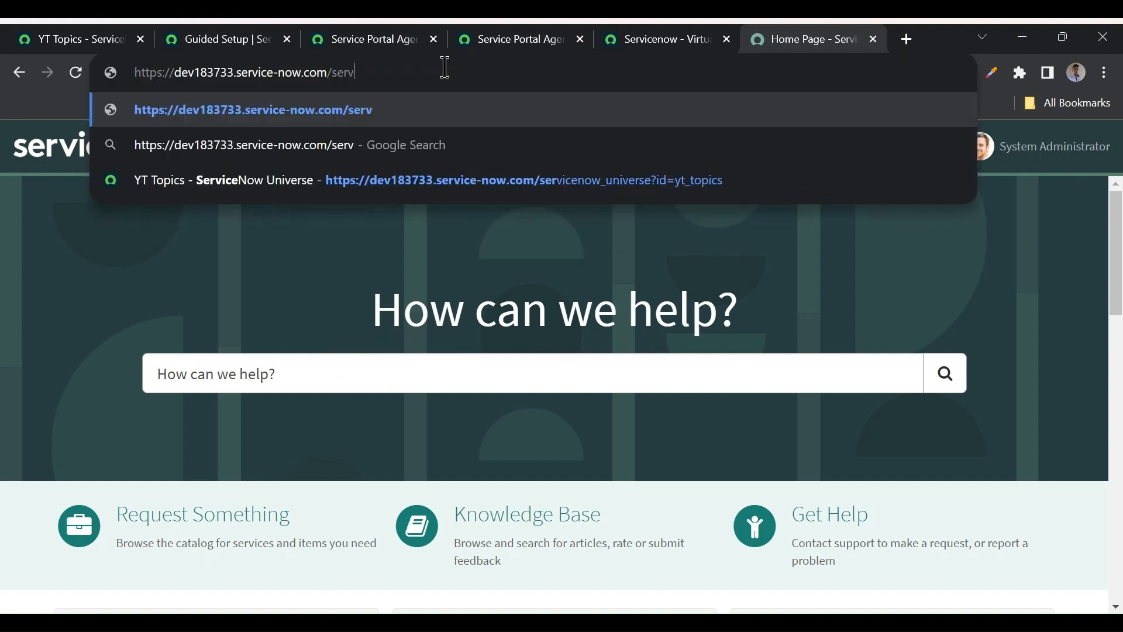
text(icenow)
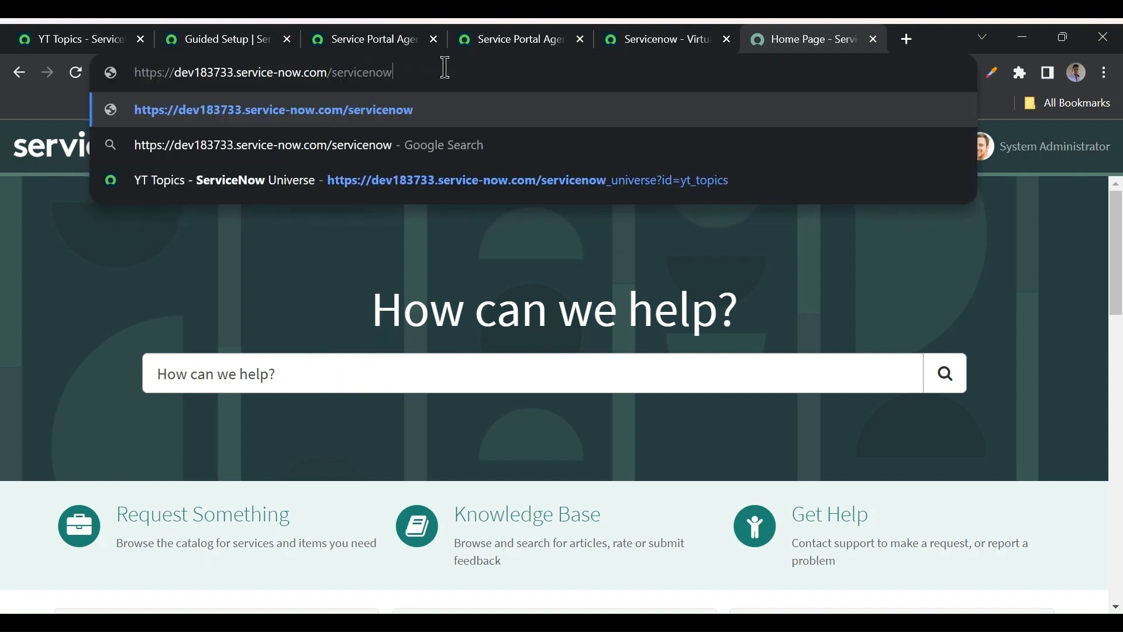
click(555, 190)
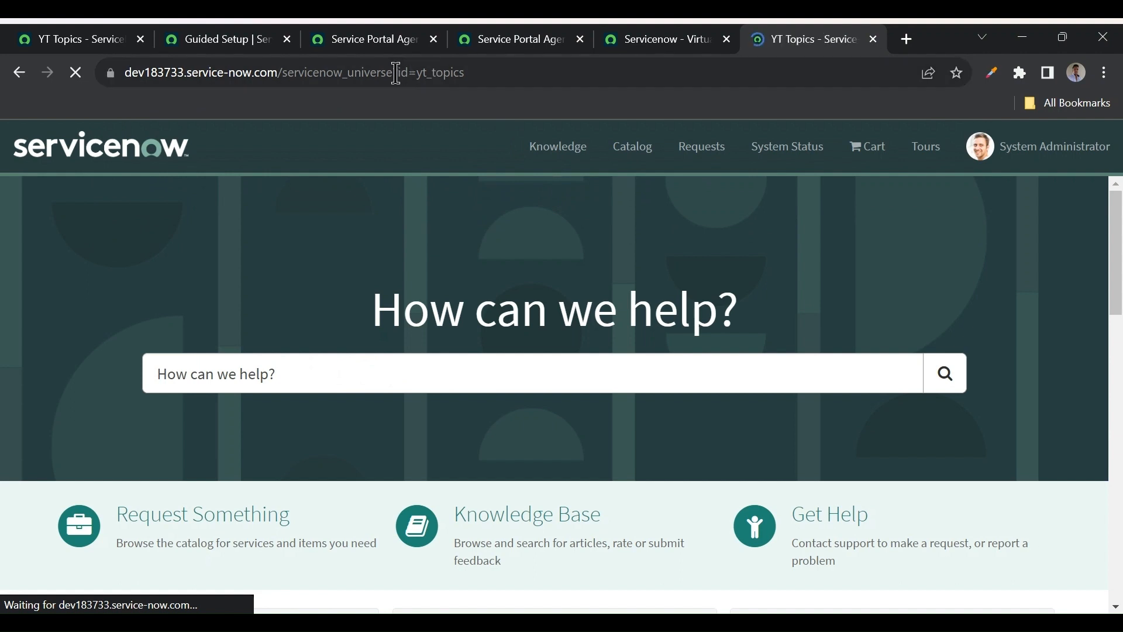
drag(396, 72, 541, 73)
key(BackSpace)
key(Return)
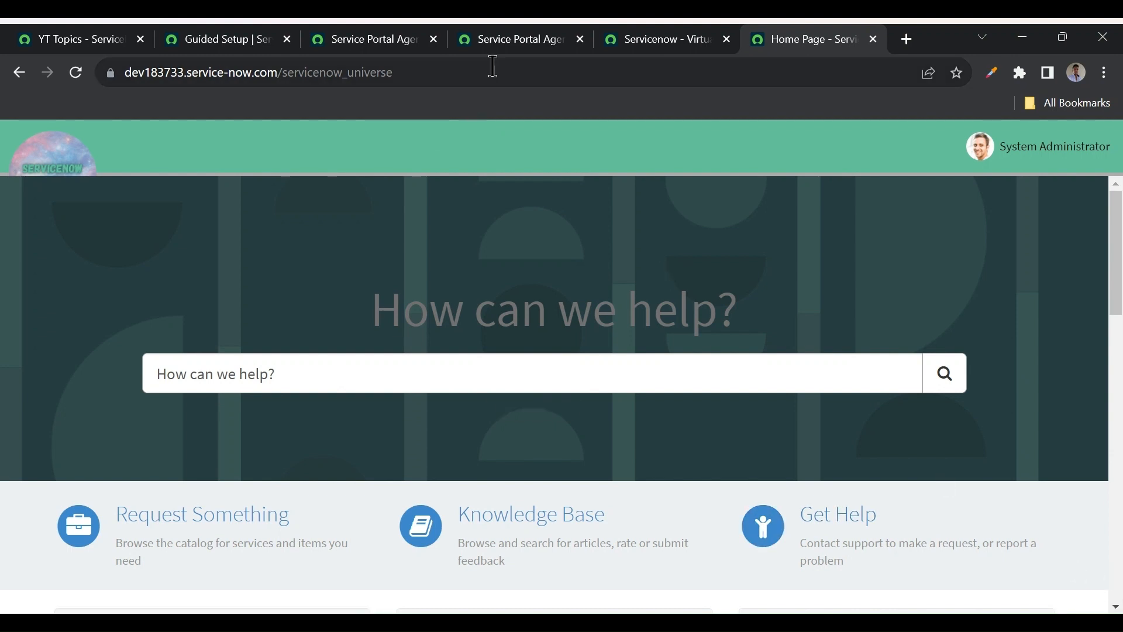
- Add ServiceNow Universe to the chat configuration's portals and save the record
click(535, 42)
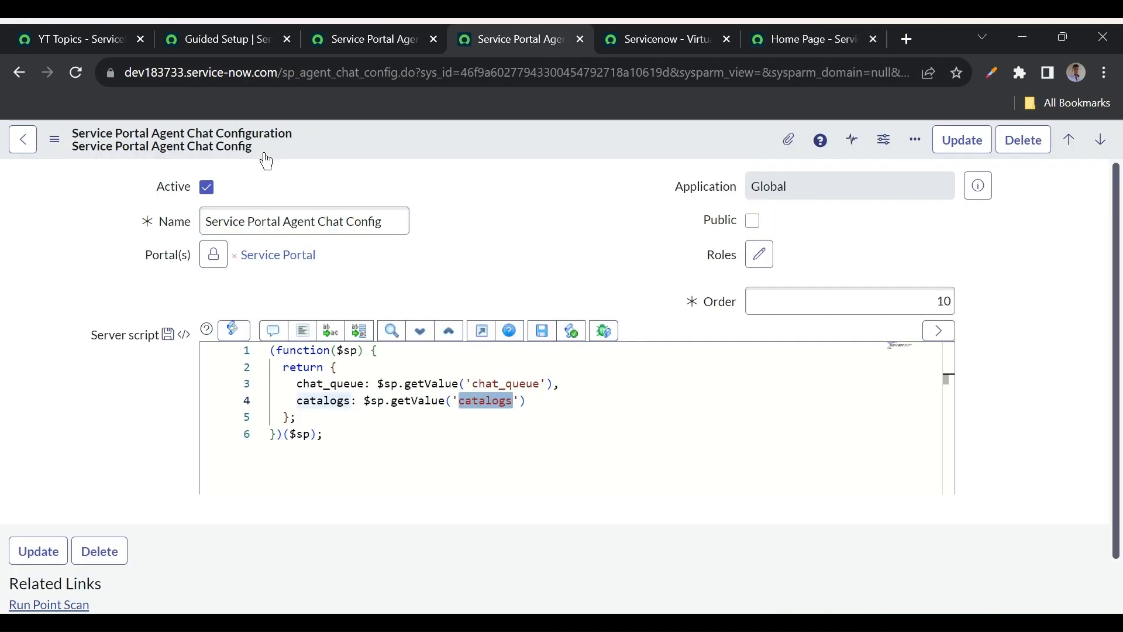
click(213, 255)
text(serv)
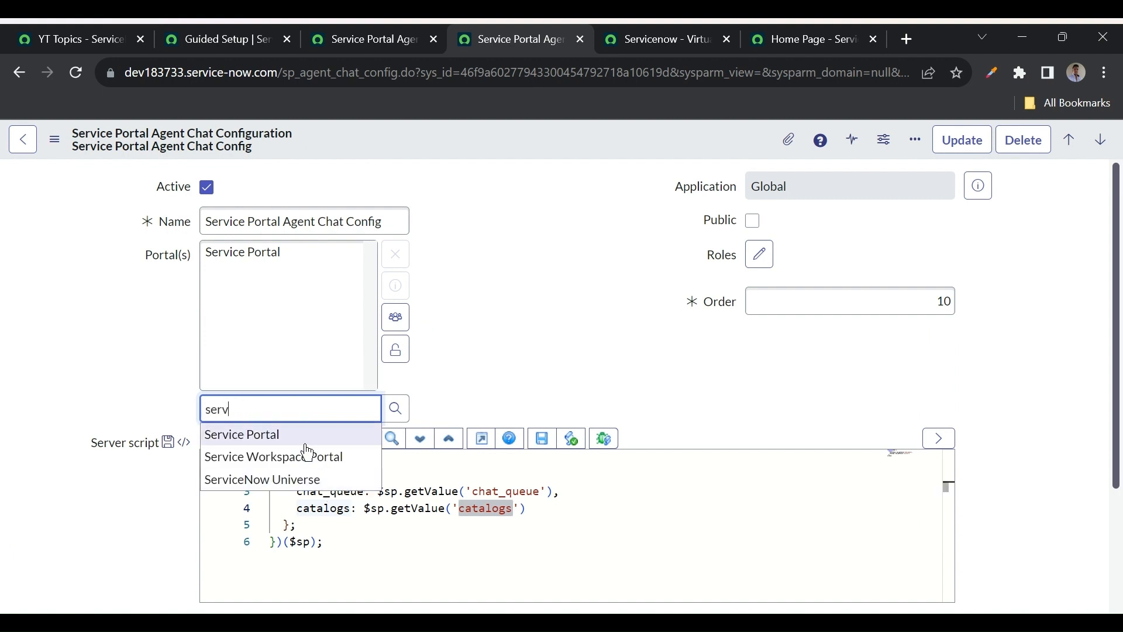
click(279, 477)
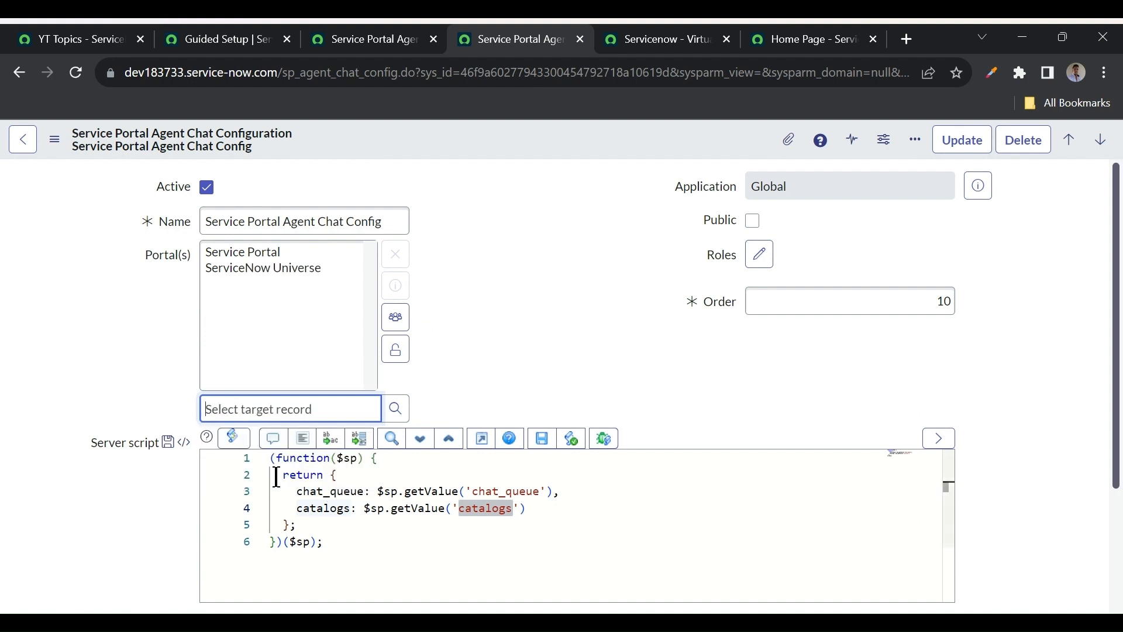
right_click(526, 132)
click(553, 141)
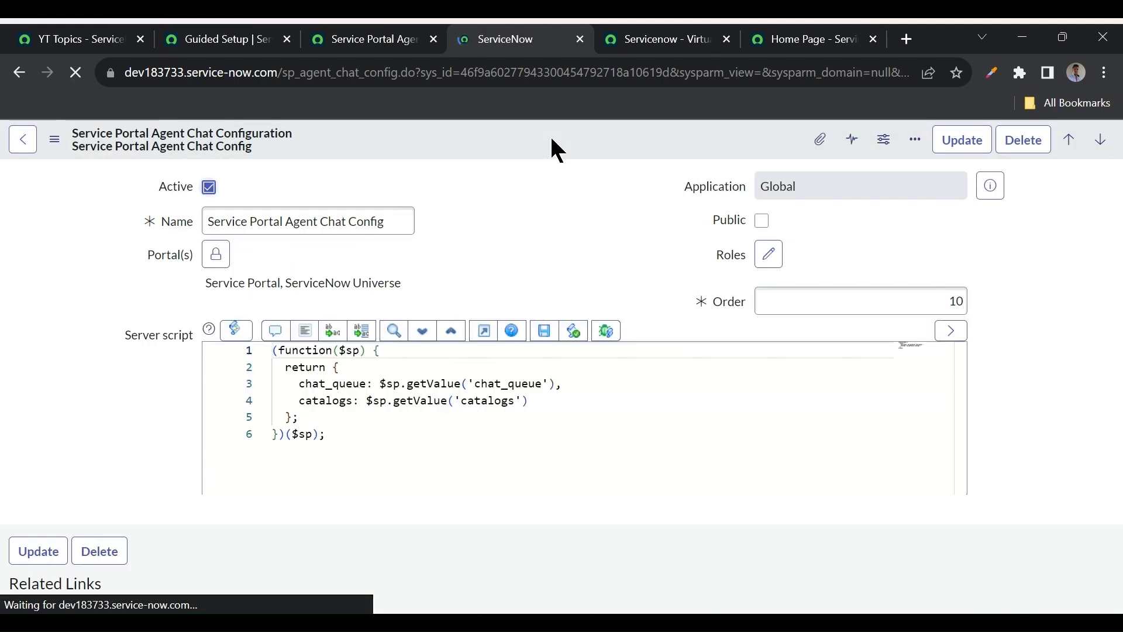
- Reload the ServiceNow Universe portal home page to check for the chat button
click(812, 41)
click(76, 73)
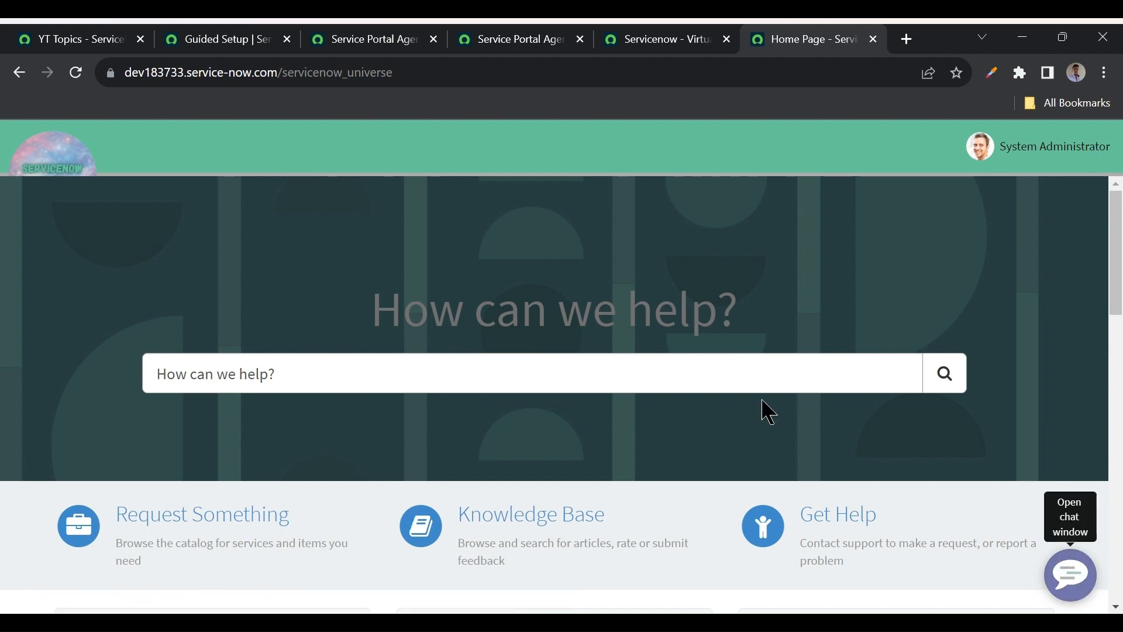
- Open the Service Portal Widgets list separately from Guided Setup and filter it to names containing virtual
click(220, 41)
click(187, 143)
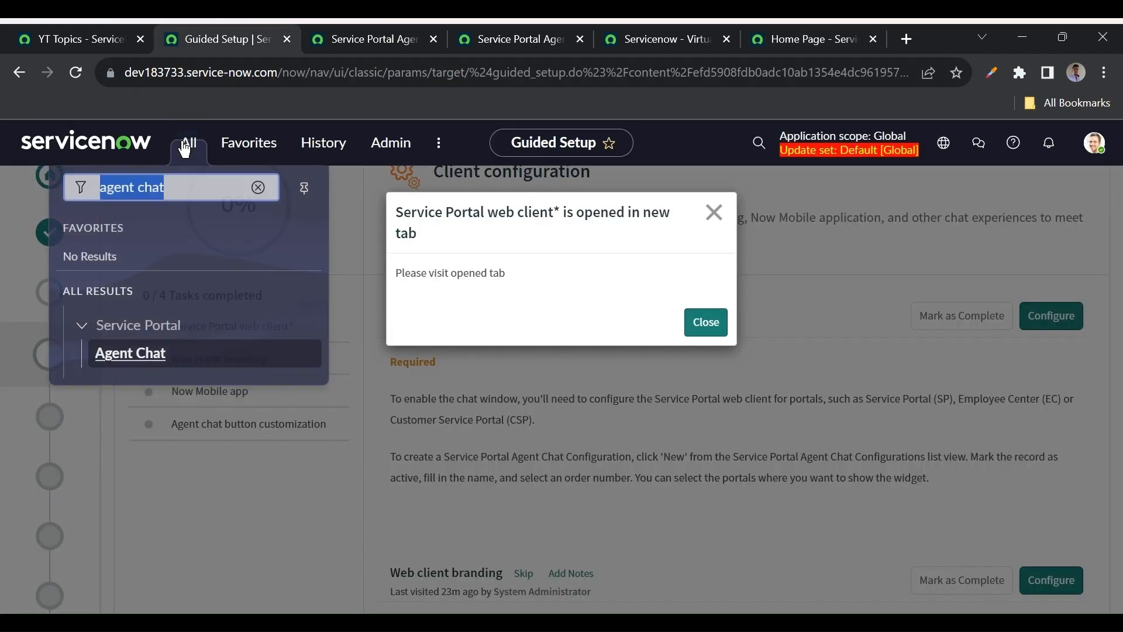
text(widgets)
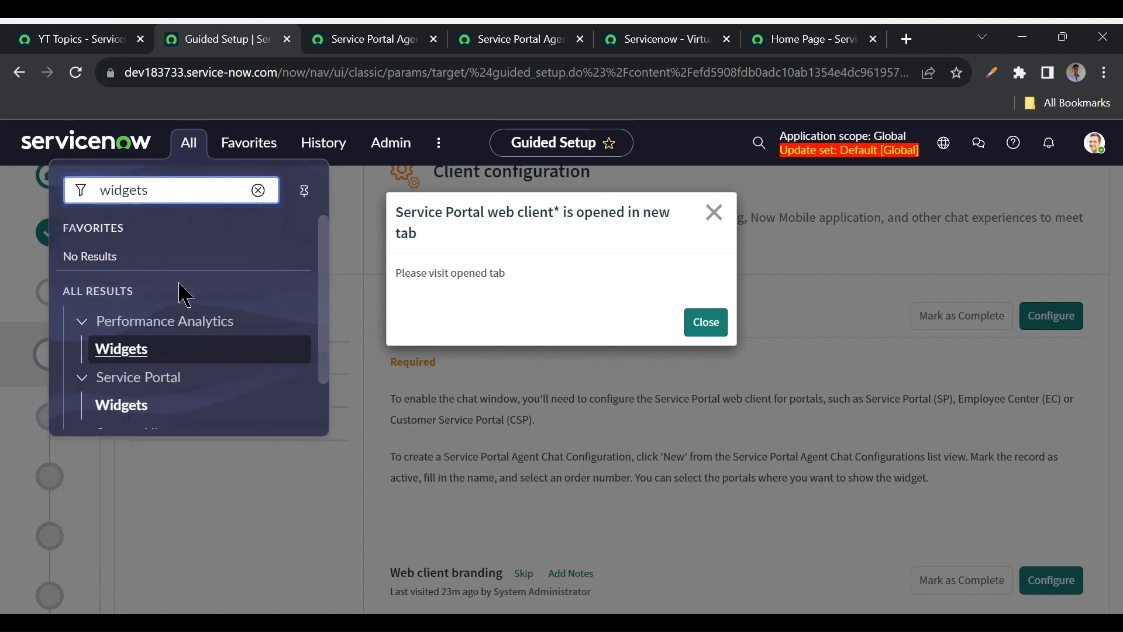
middle_click(136, 414)
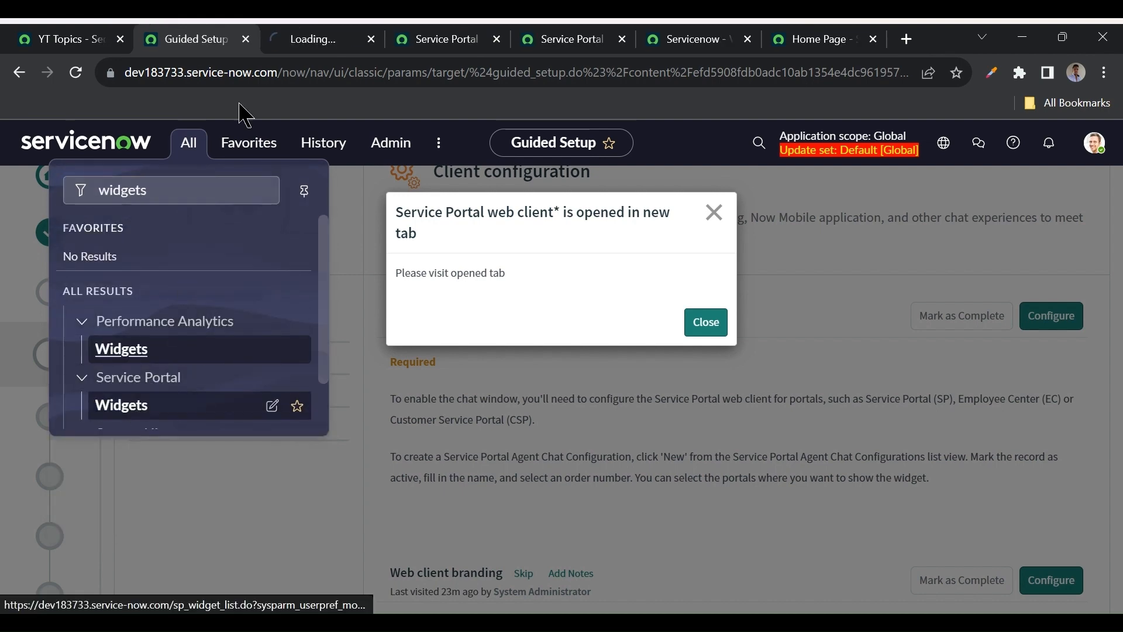
click(319, 39)
click(132, 229)
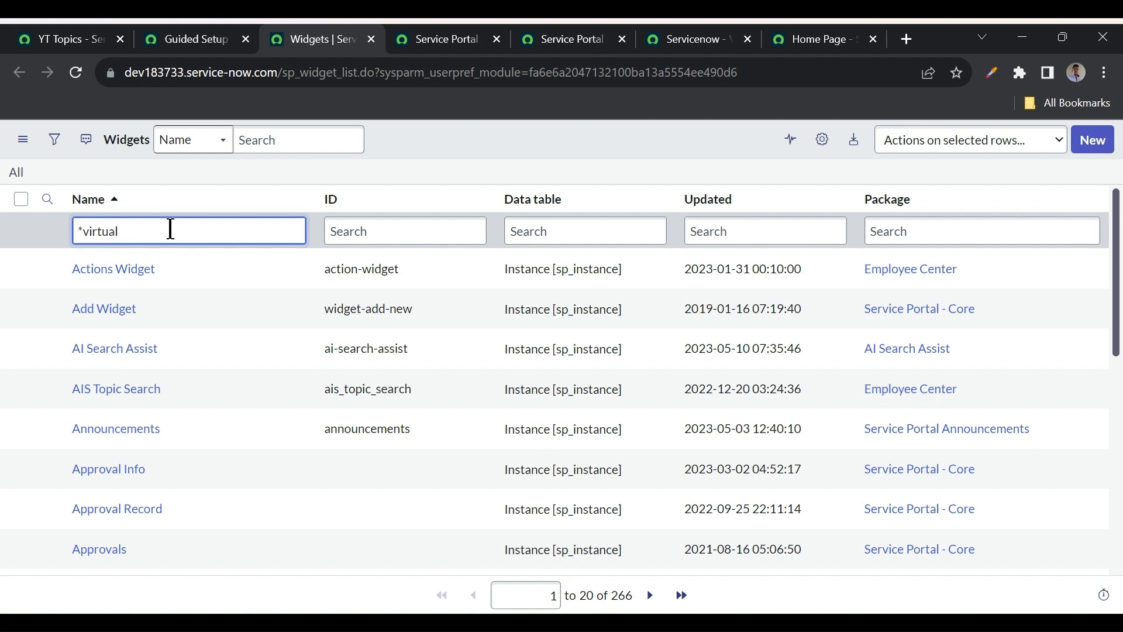
key(Return)
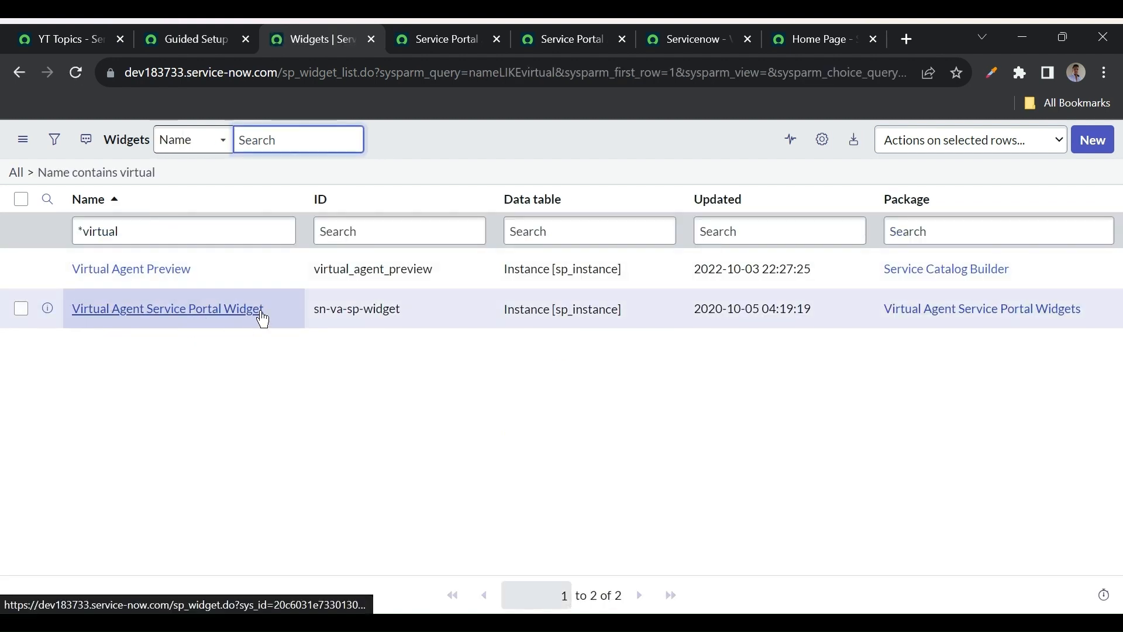
- Point out the Virtual Agent Service Portal Widget entry and compare it with the chat button on the ServiceNow Universe home page
drag(279, 310, 69, 310)
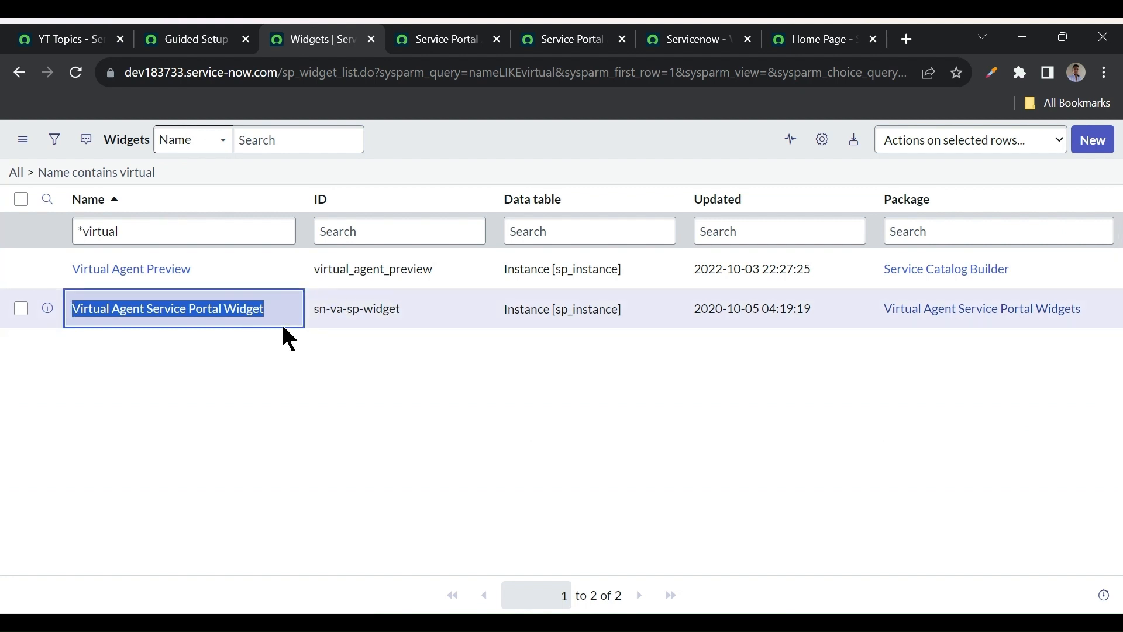
click(809, 39)
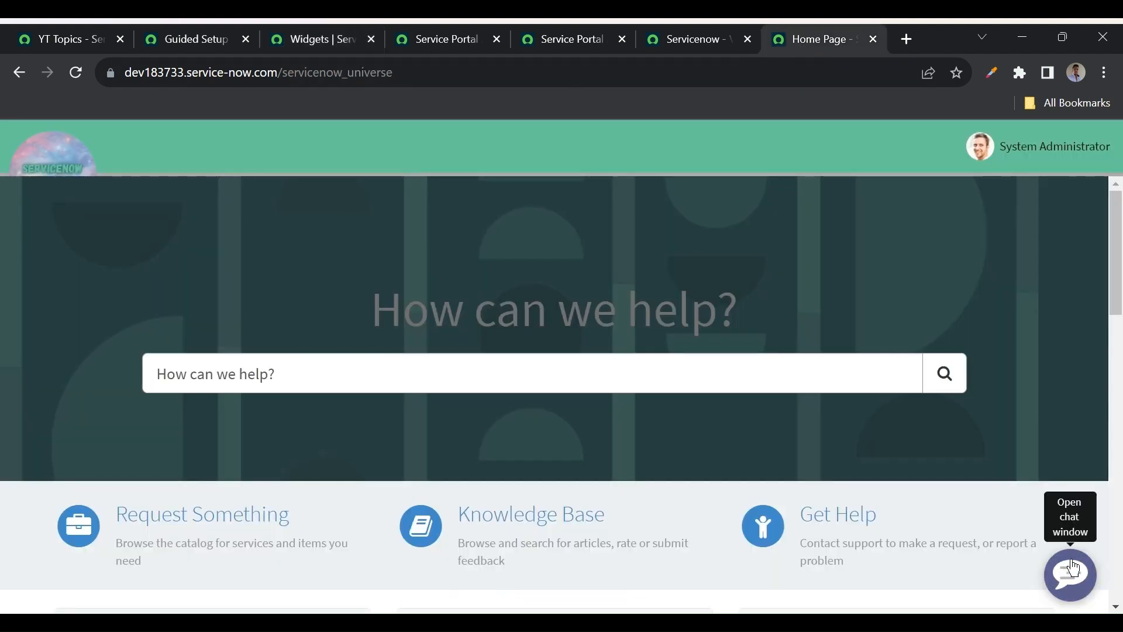
click(311, 41)
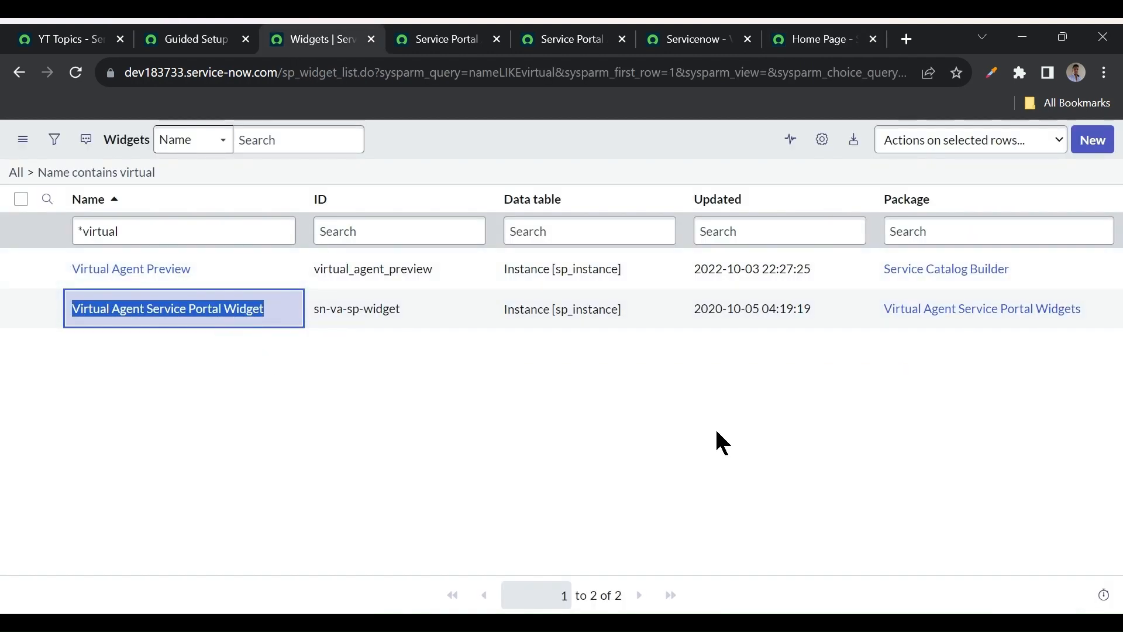
click(348, 374)
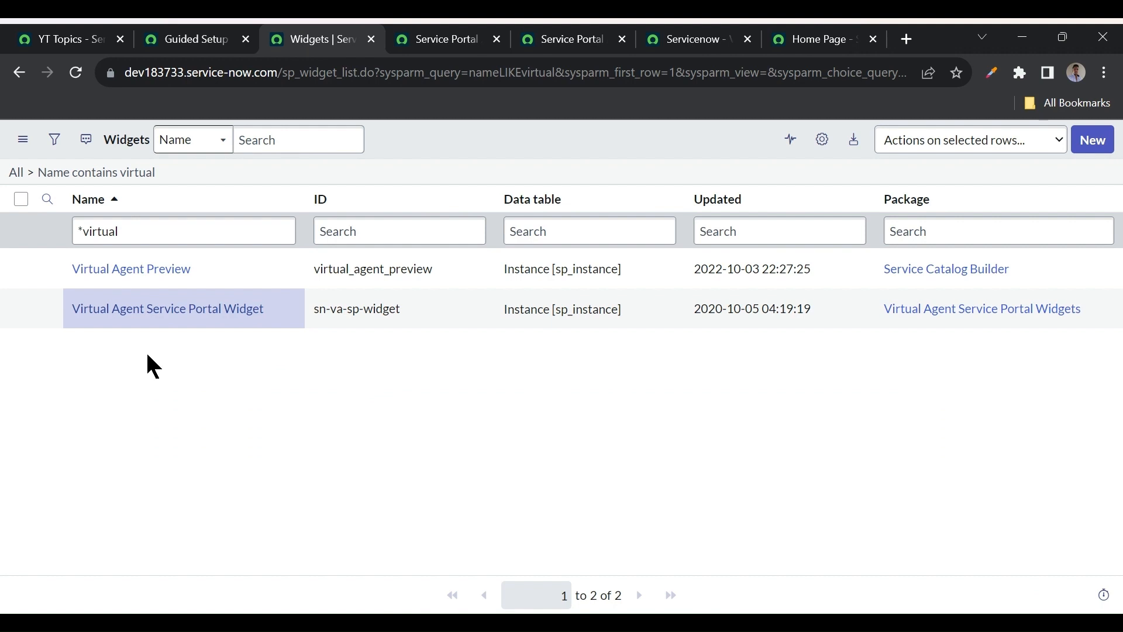
click(813, 39)
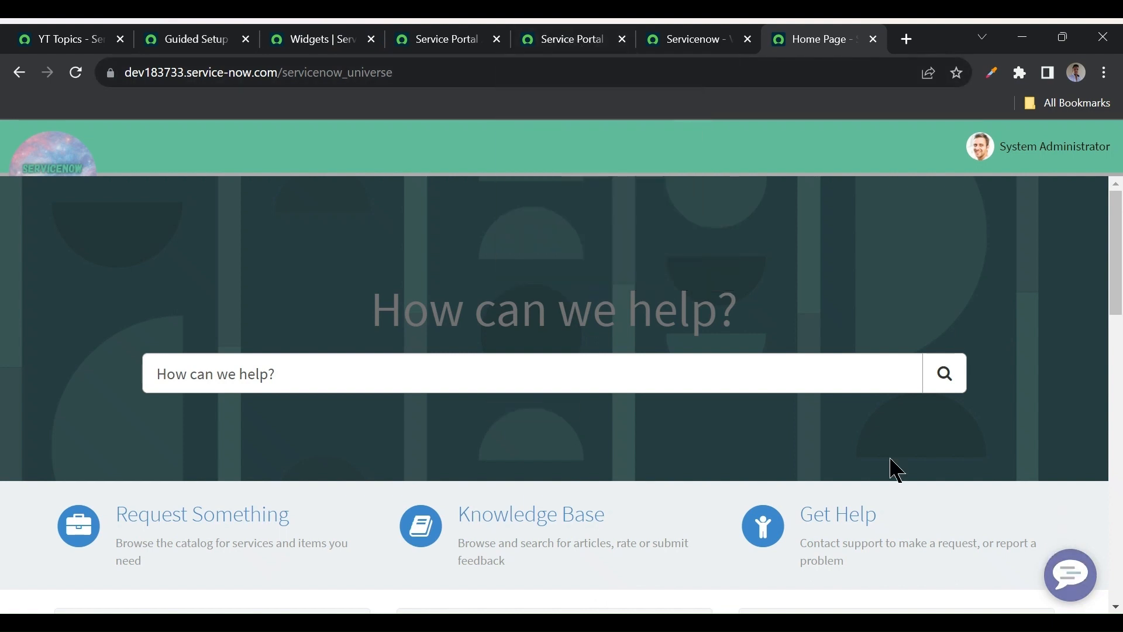
- Remove ServiceNow Universe from the chat configuration's portals and save the record
click(570, 37)
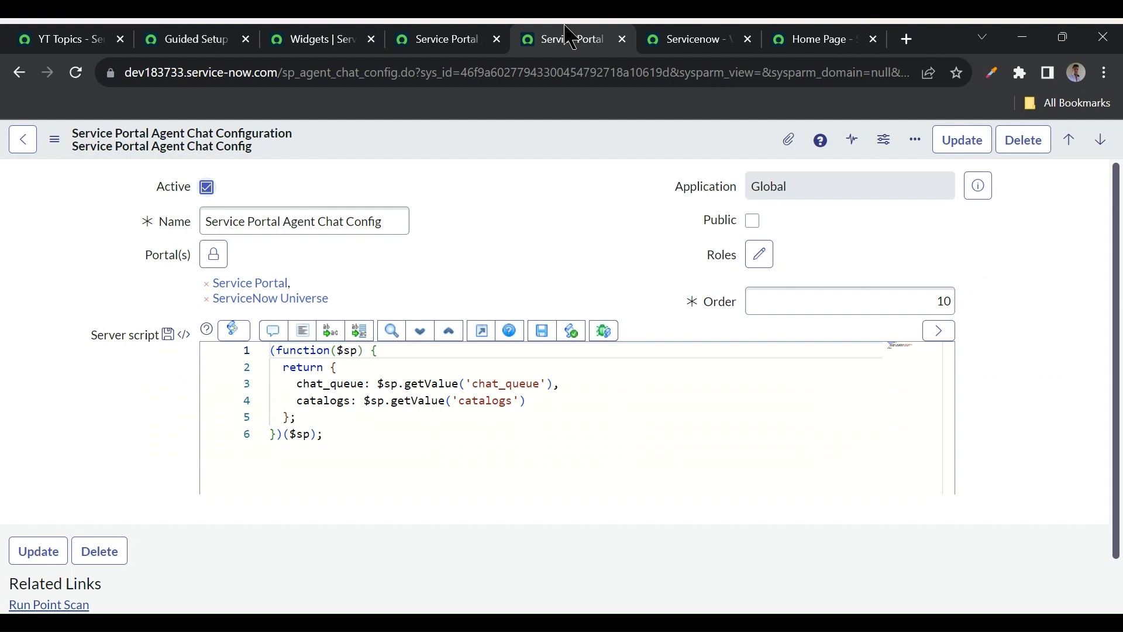
click(207, 300)
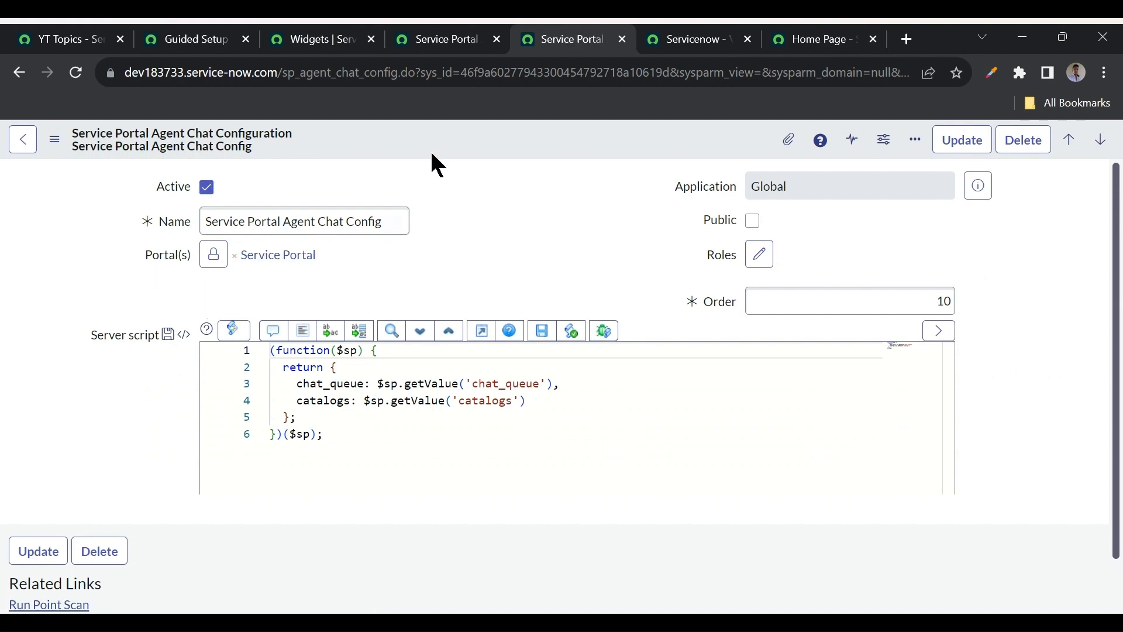
right_click(476, 128)
click(518, 144)
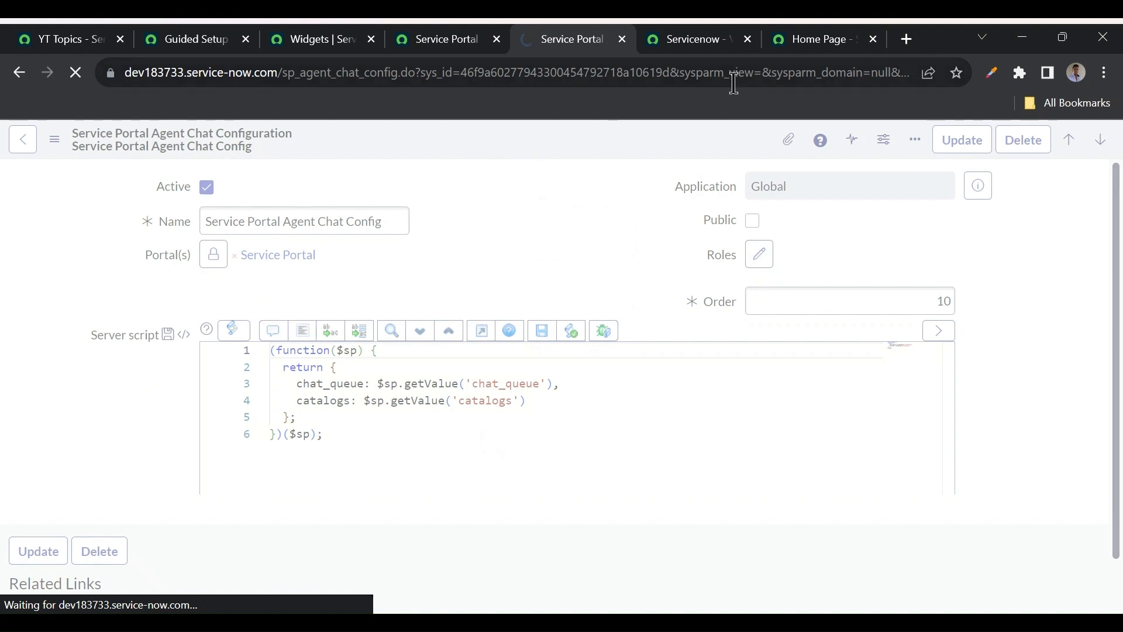
- Reload the ServiceNow Universe home page to check for the chat button, and open the portal's yt_topics page
click(819, 42)
click(78, 75)
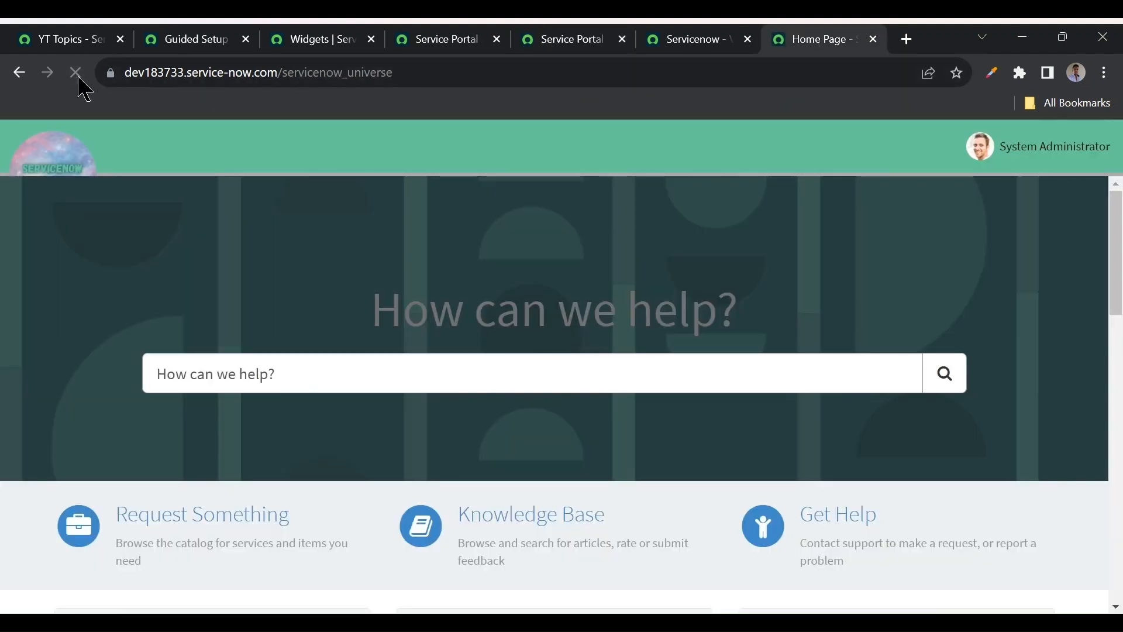
click(431, 73)
click(431, 74)
text(e?)
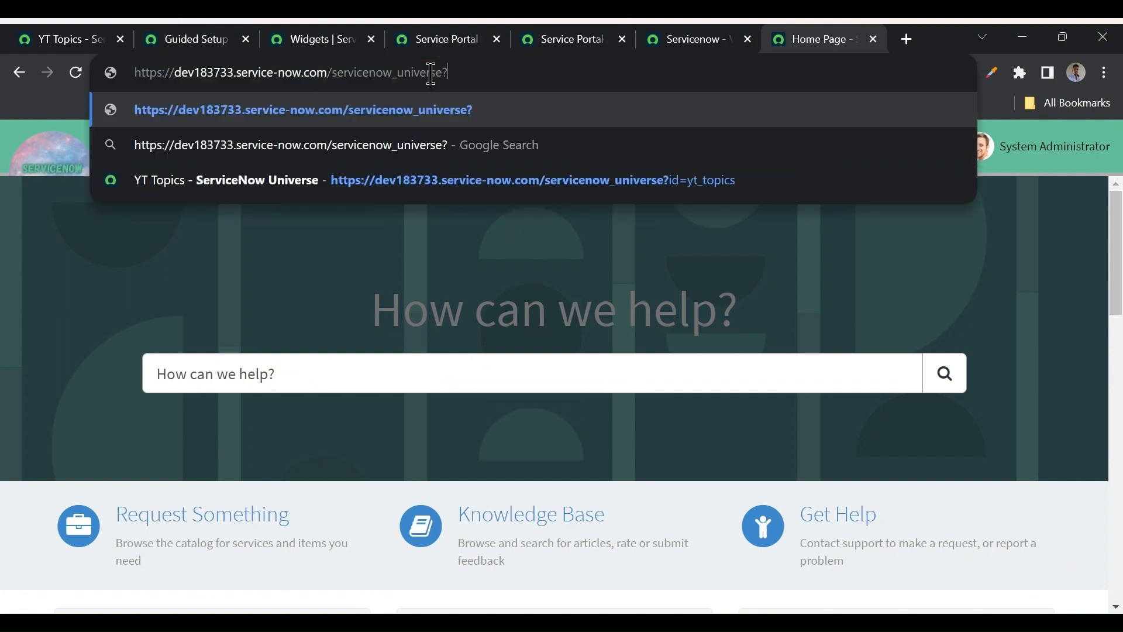
click(594, 193)
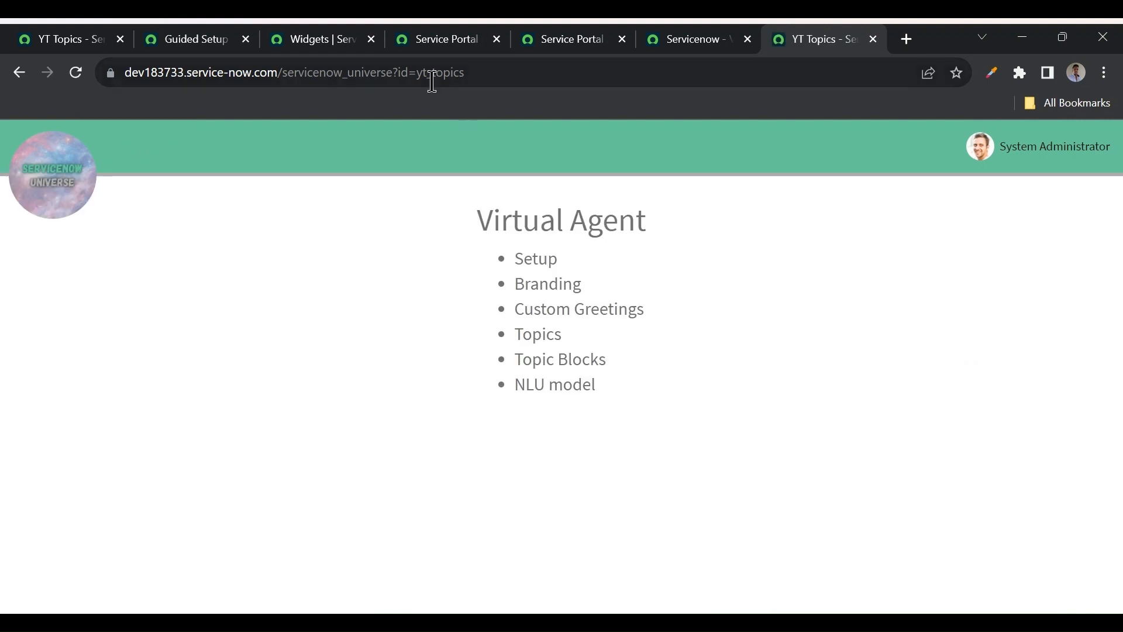
double_click(431, 80)
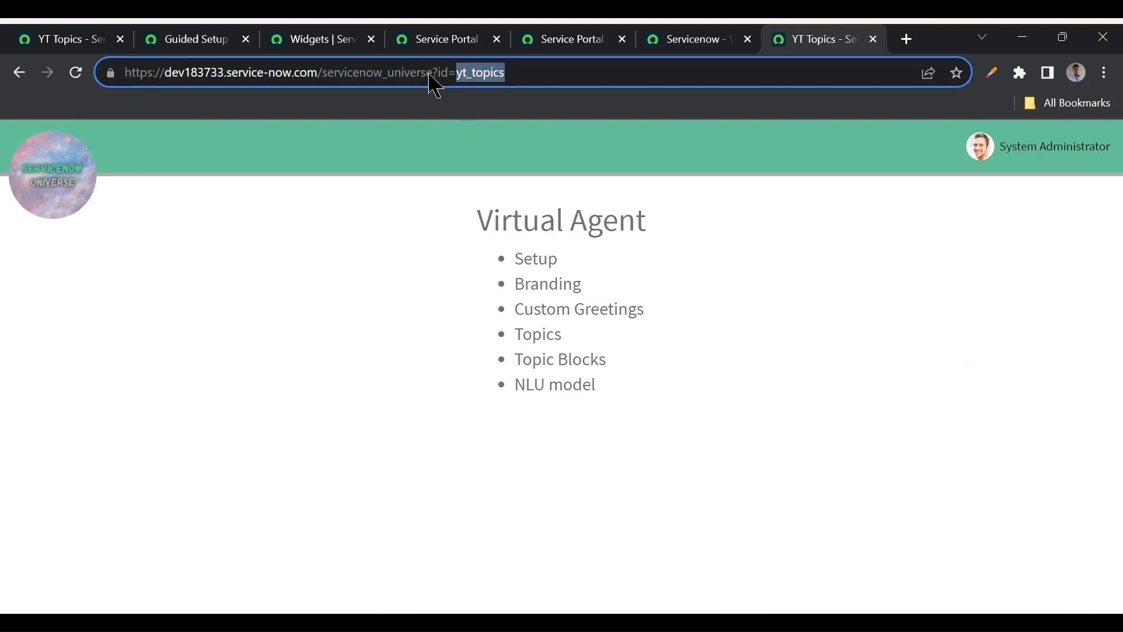
- Open the yt_topics page in the Service Portal Designer and add the Virtual Agent Service Portal Widget below the YT Topics widget
ctrl+right_click(517, 285)
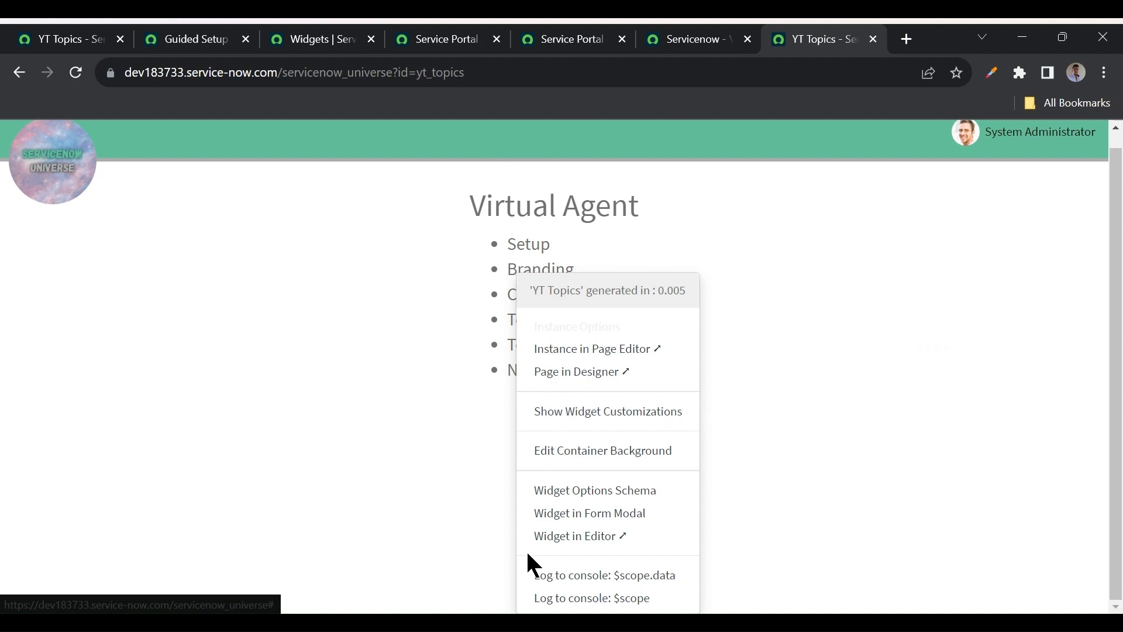
click(582, 371)
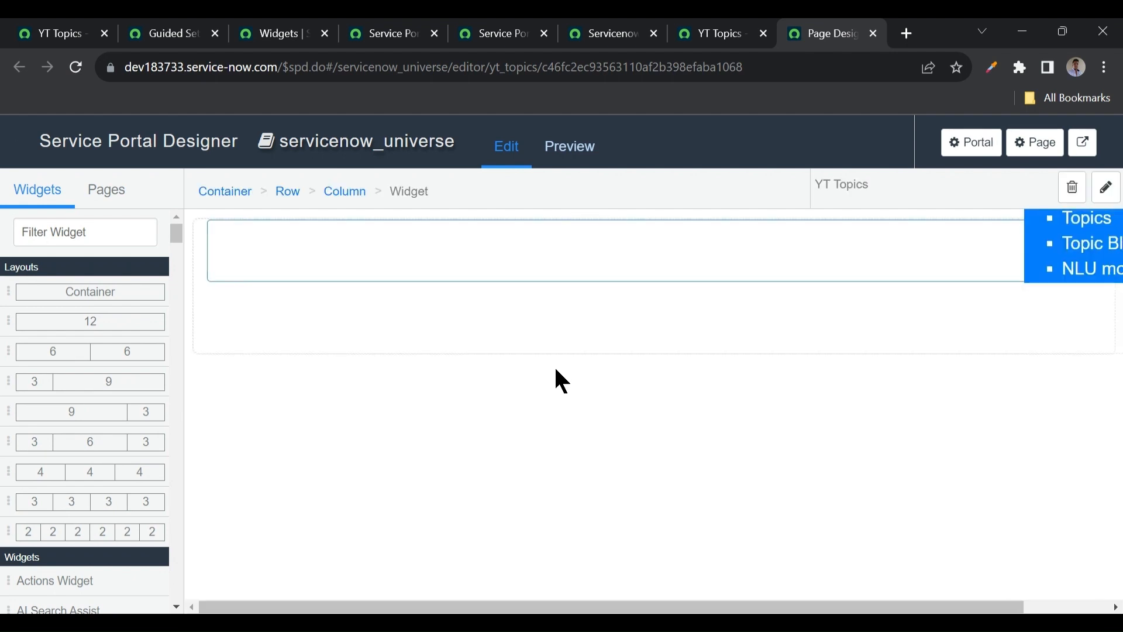
click(79, 234)
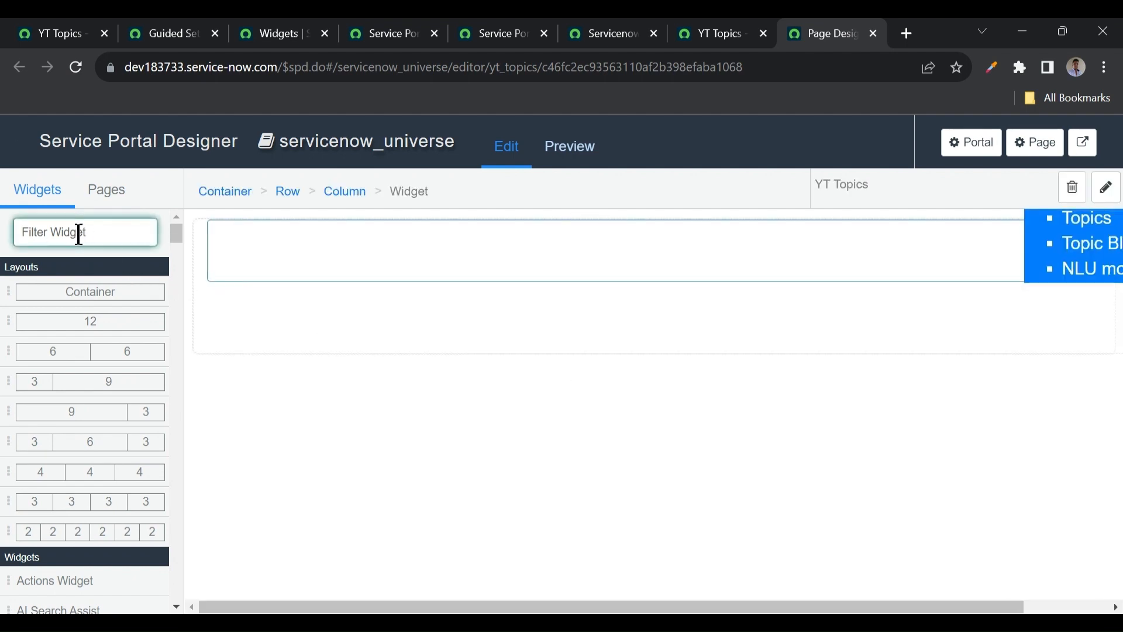
text(virtu)
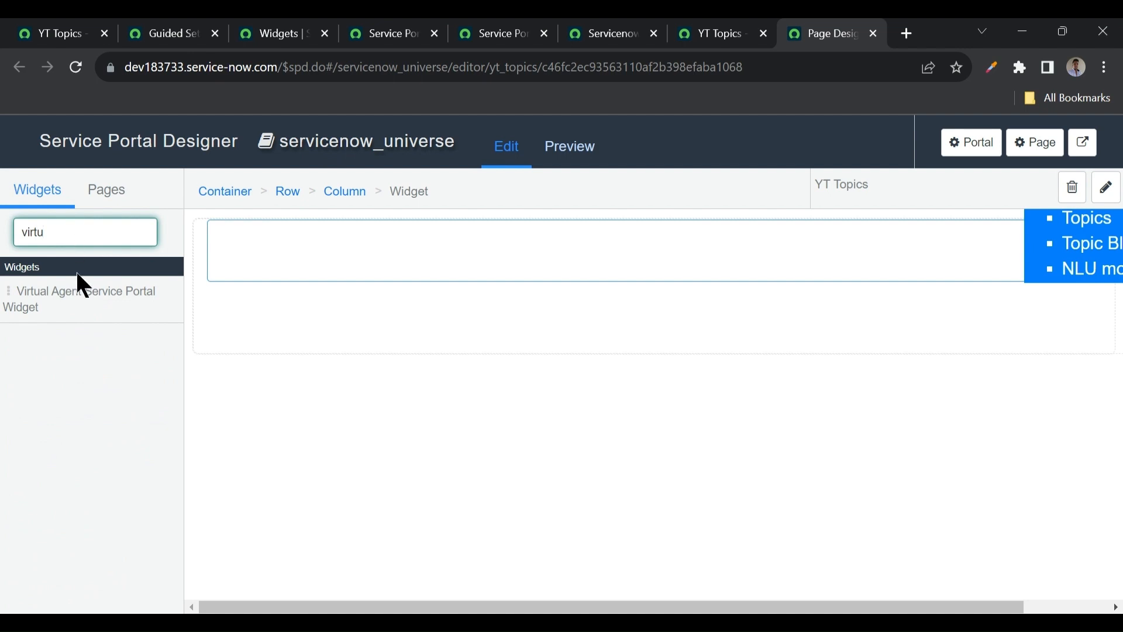
drag(66, 296, 339, 314)
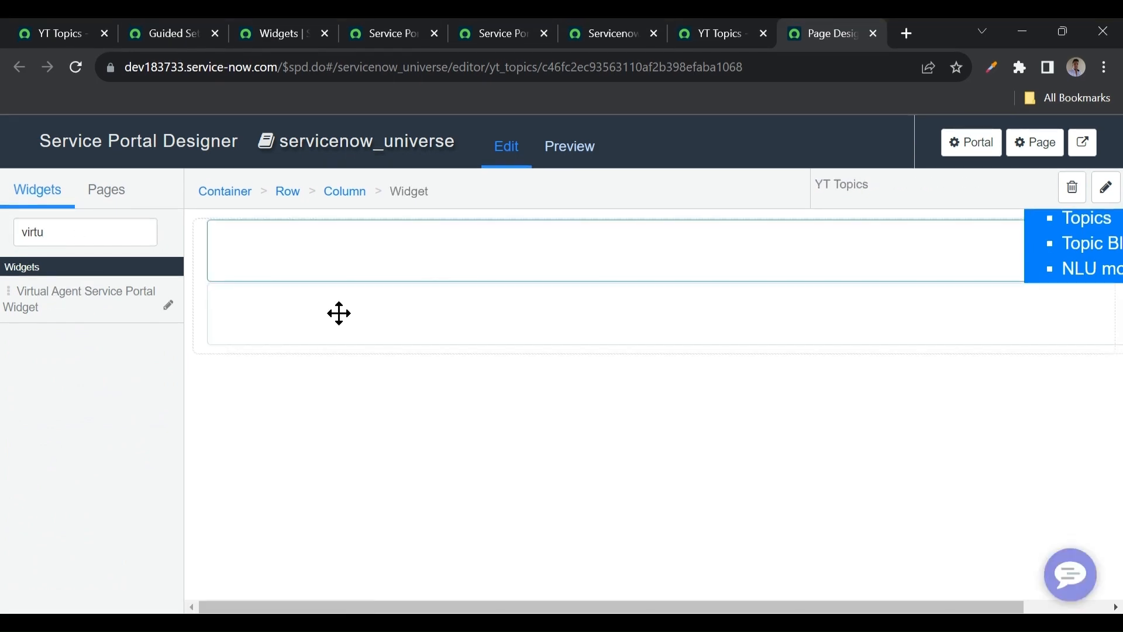
- Reload the yt_topics portal page and open its chat window to test it, closing it again
click(712, 33)
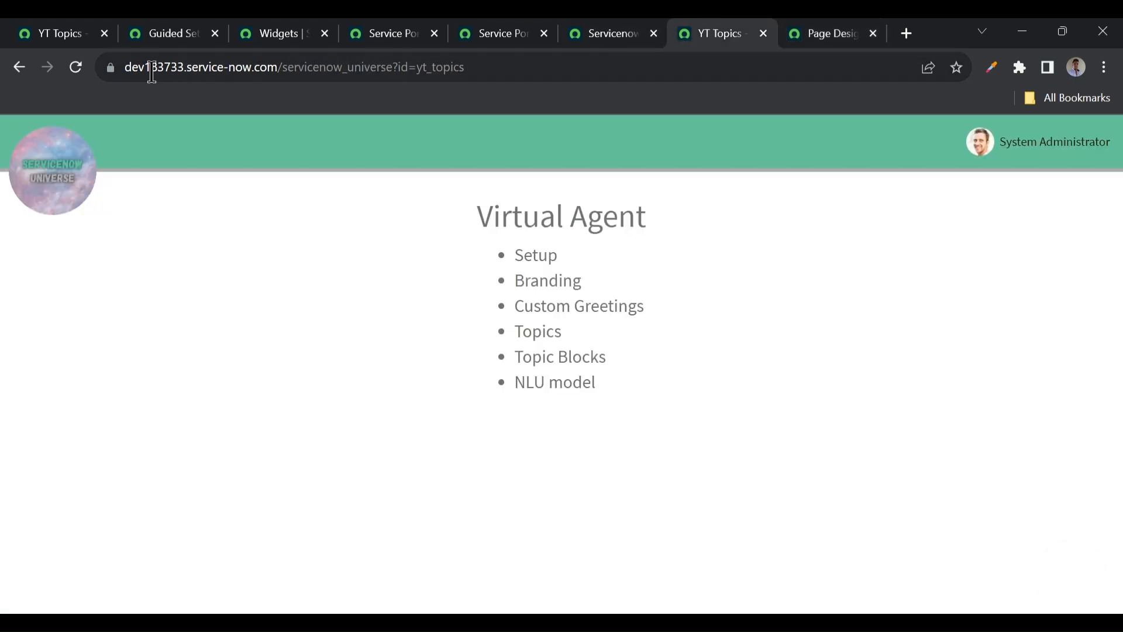
click(75, 68)
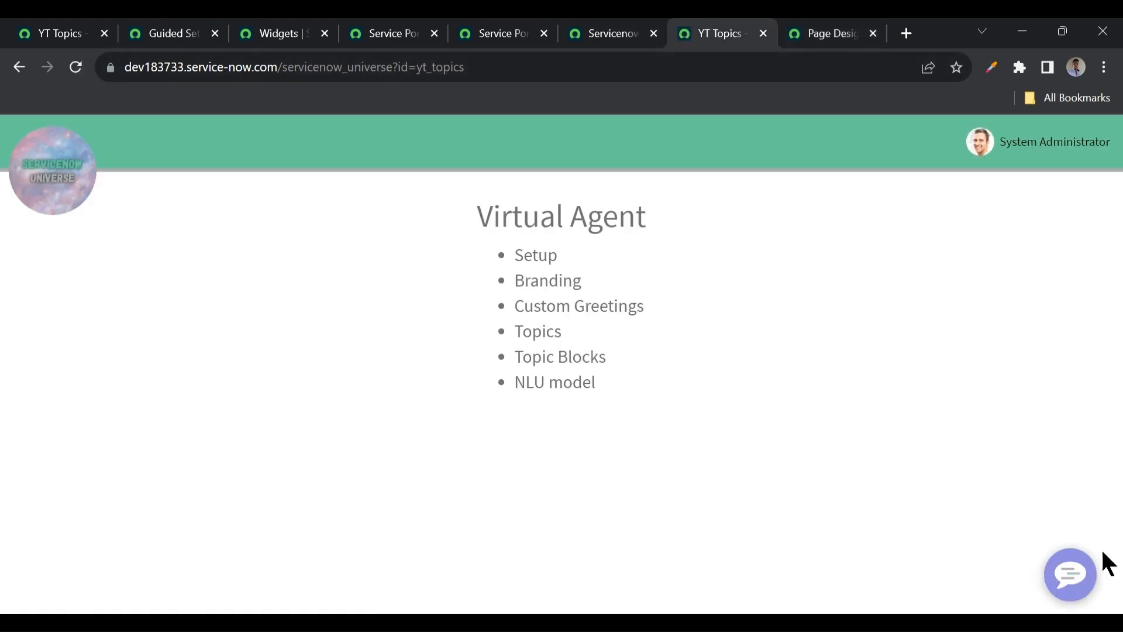
click(1064, 576)
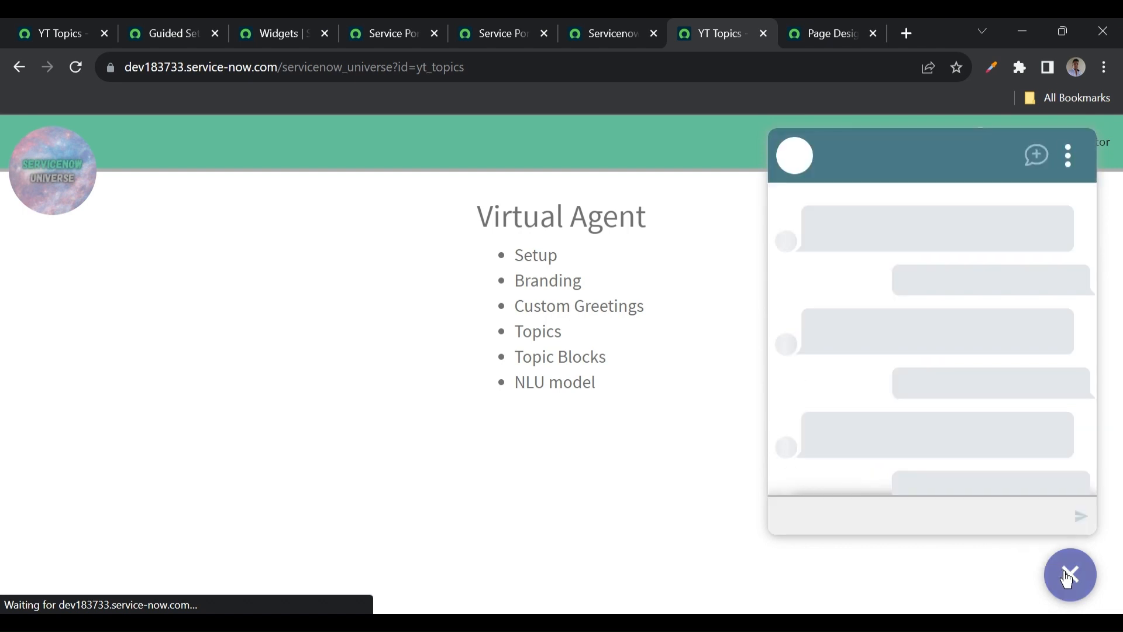
click(1069, 572)
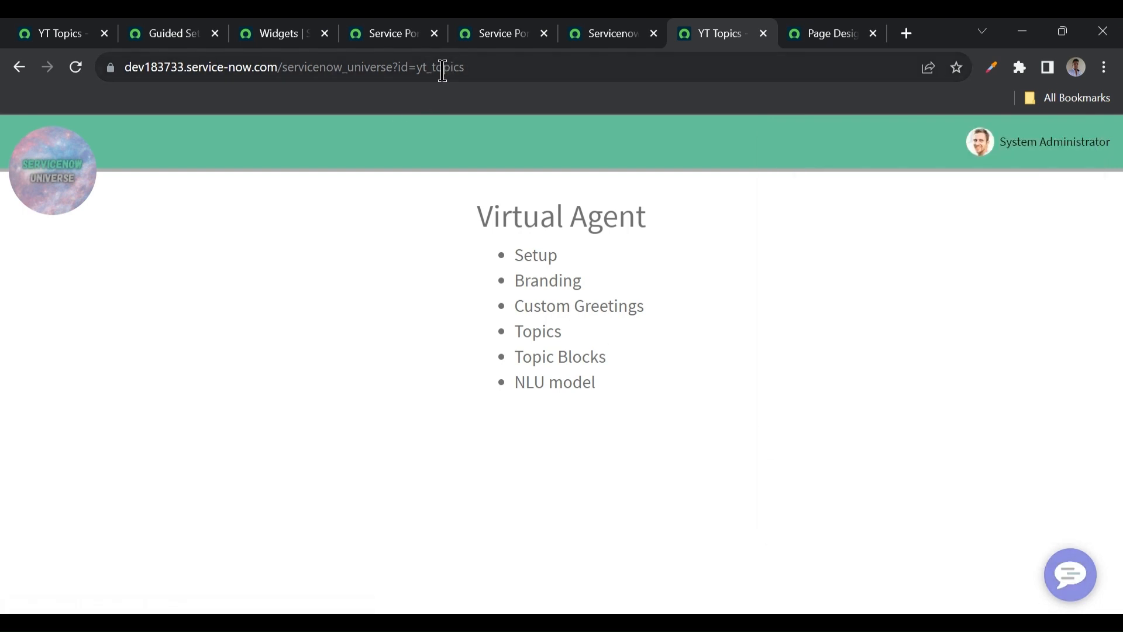
- Open the portal home page at dev183733.service-now.com/servicenow_universe to check whether it has a chat button
drag(398, 69, 517, 71)
key(BackSpace)
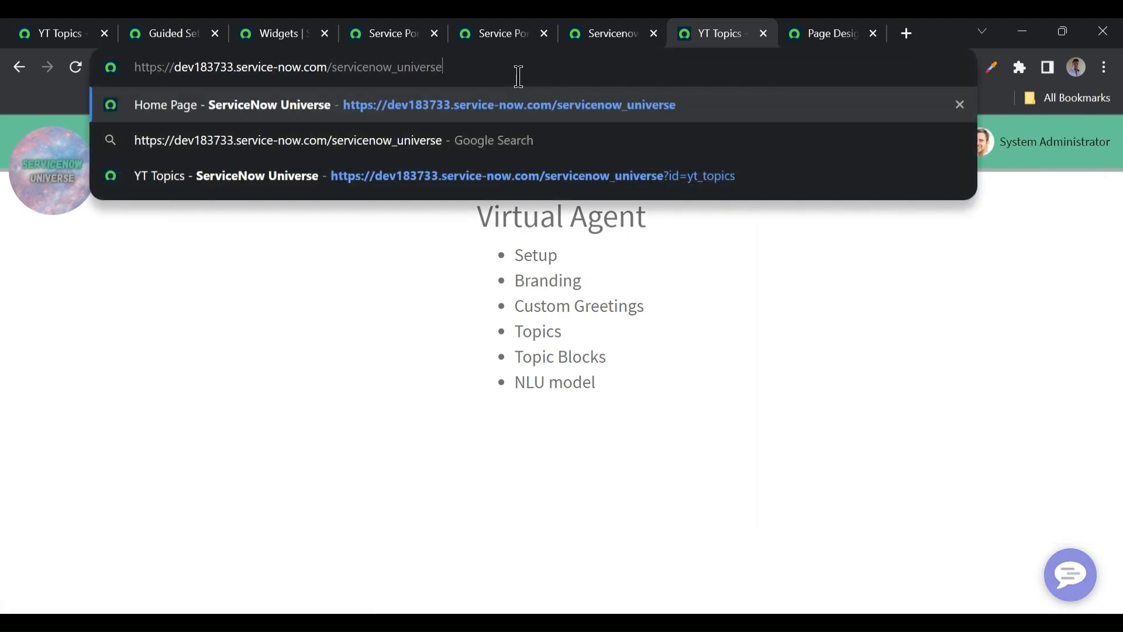
key(Return)
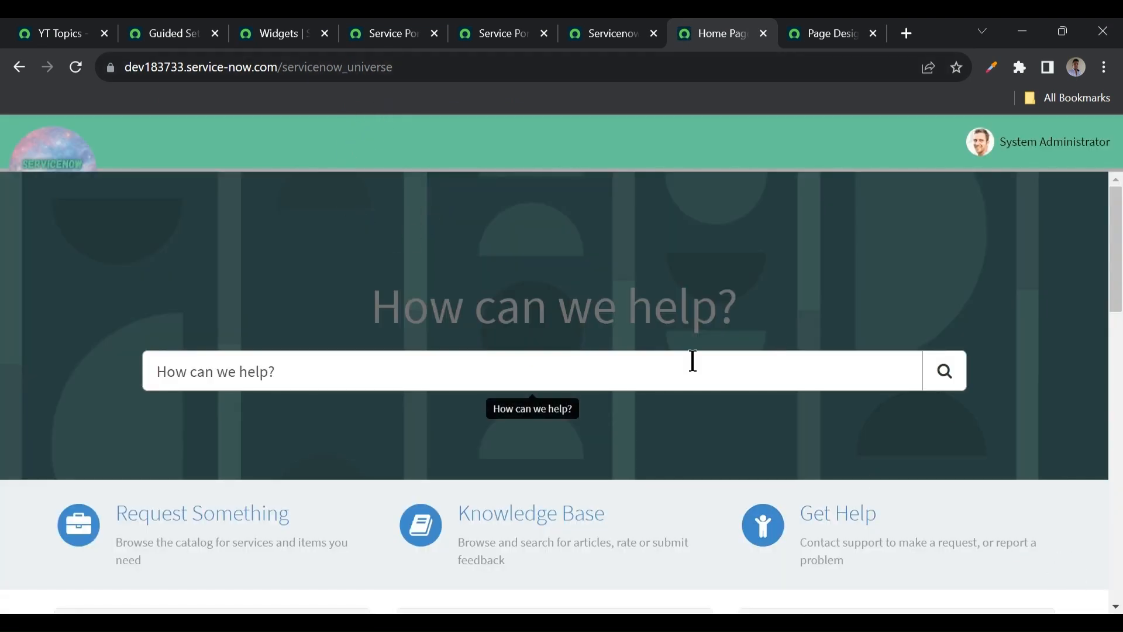
- Permanently delete the Virtual Agent Service Portal Widget from the yt_topics page in the Service Portal Designer
click(833, 39)
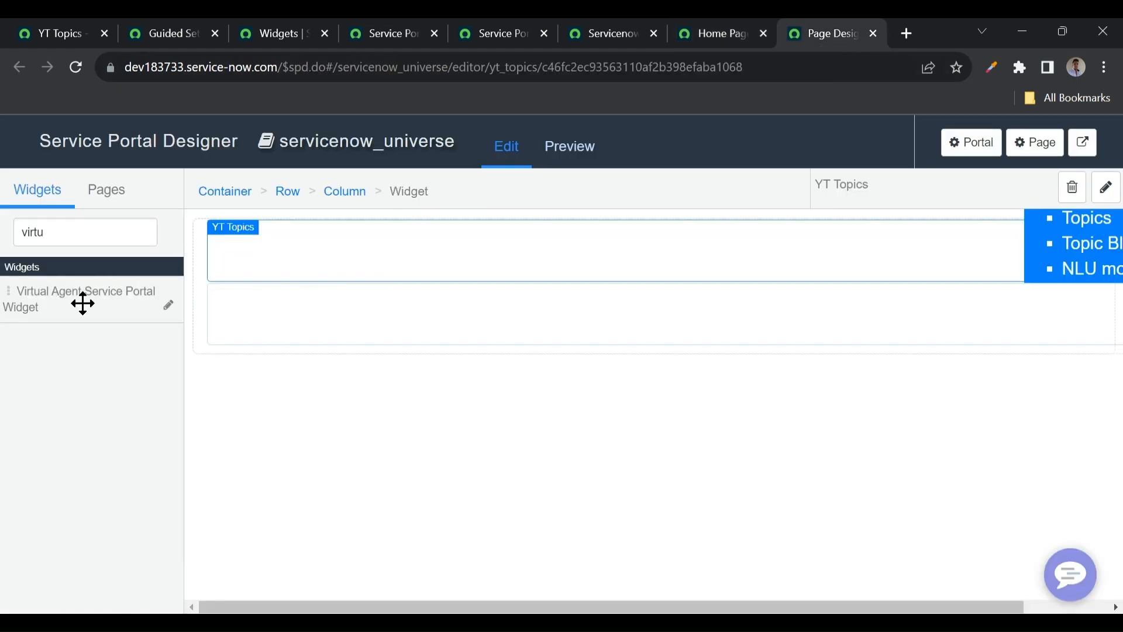
drag(94, 302, 301, 319)
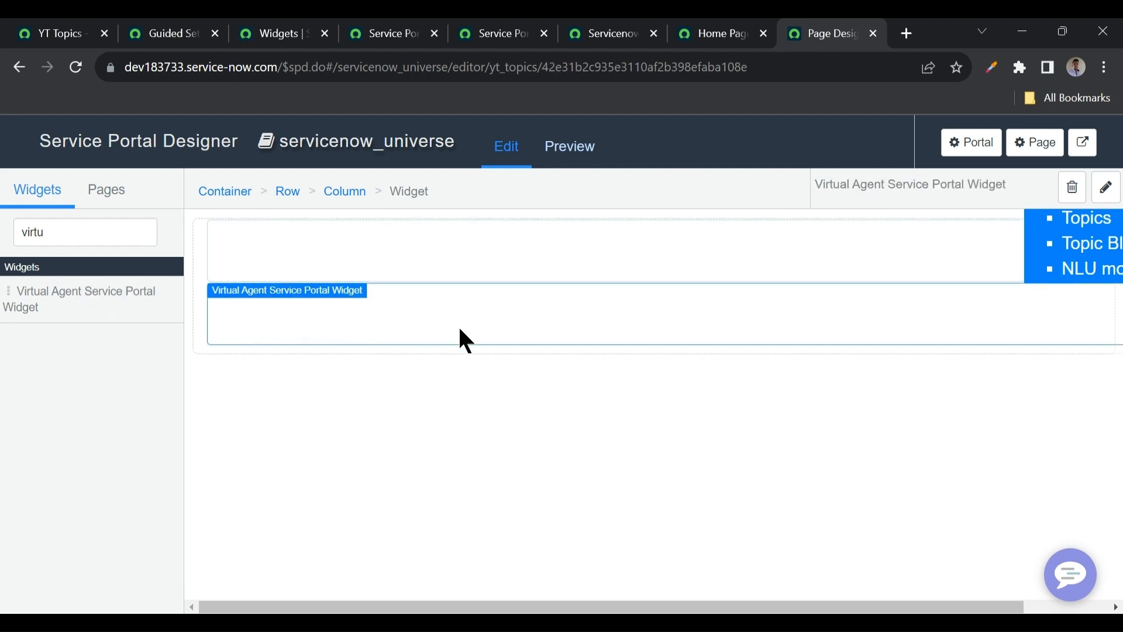
click(1072, 187)
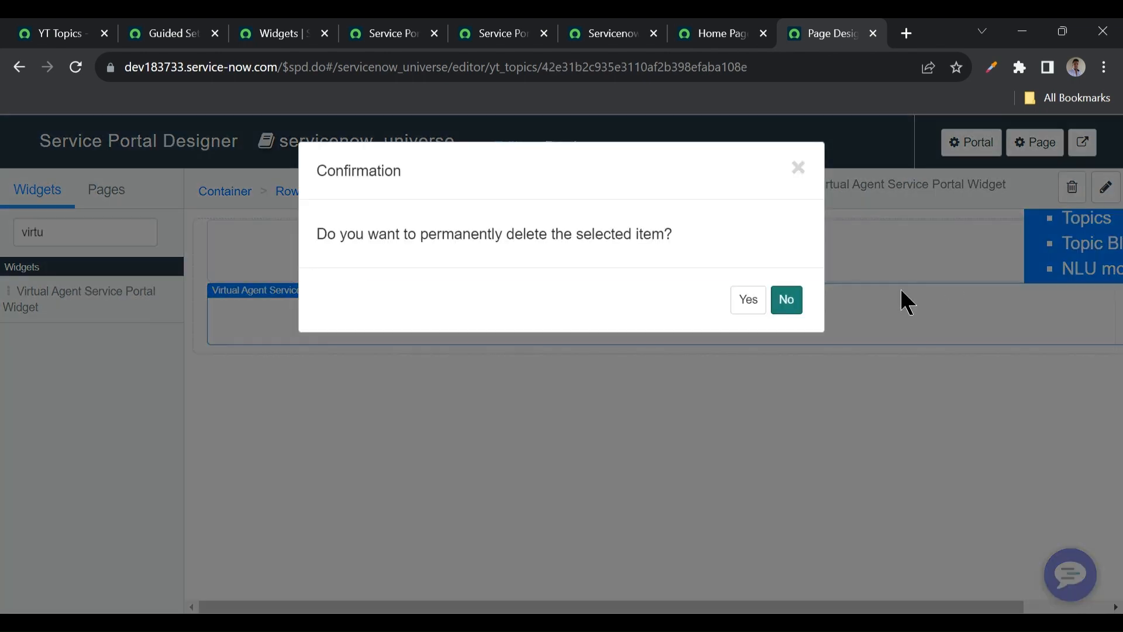
click(747, 301)
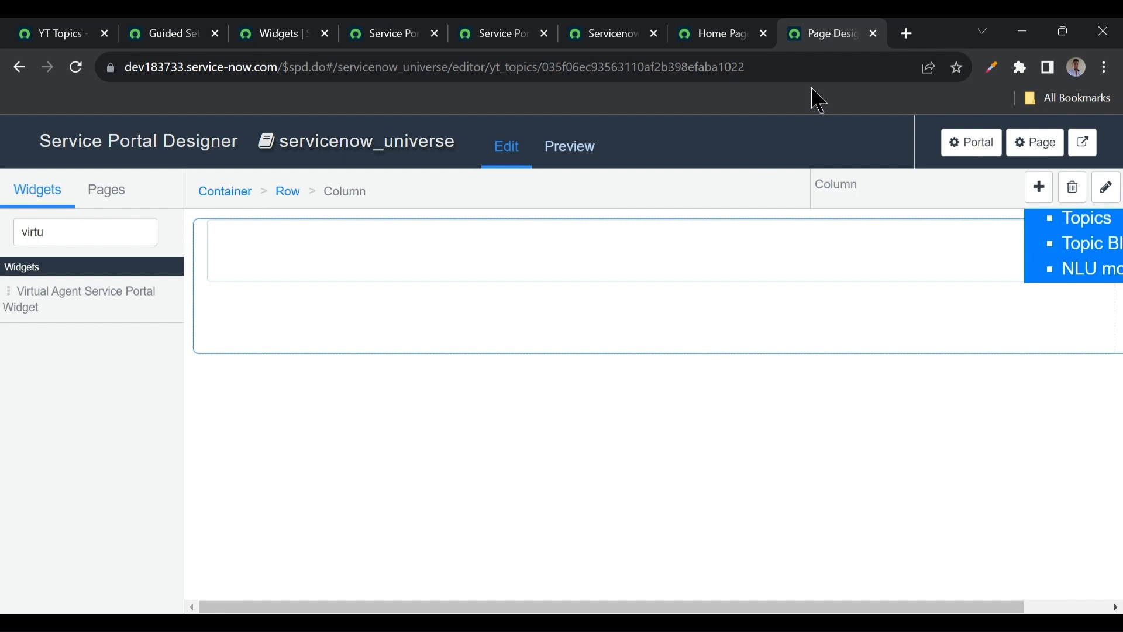
- Close the page designer, widget list and chat configuration pages, and return to Guided Setup
click(874, 34)
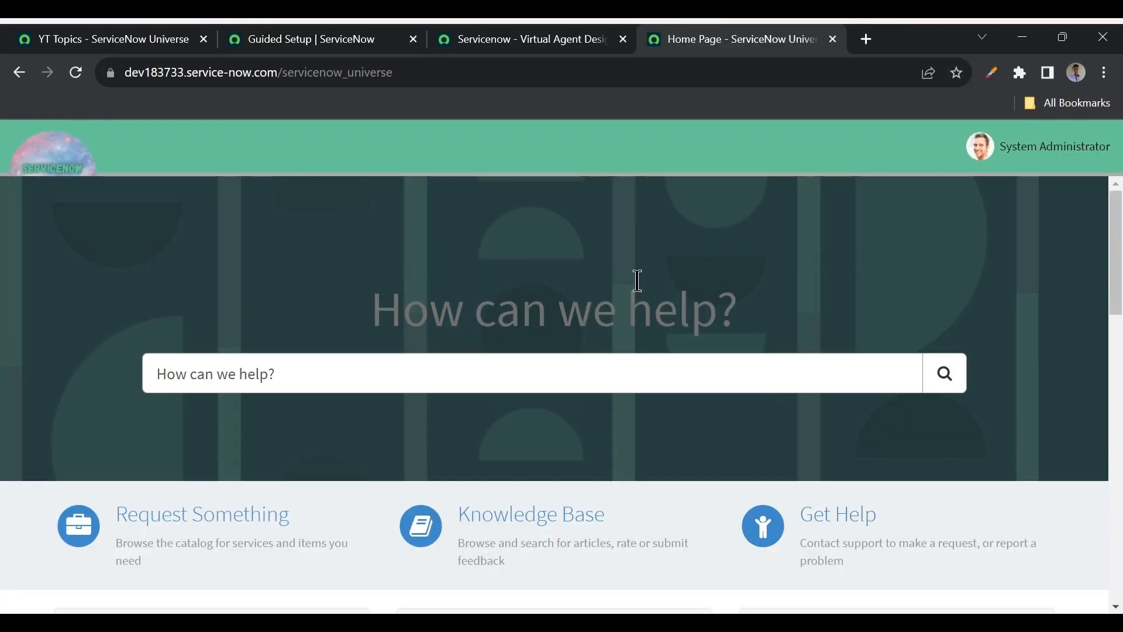
click(322, 39)
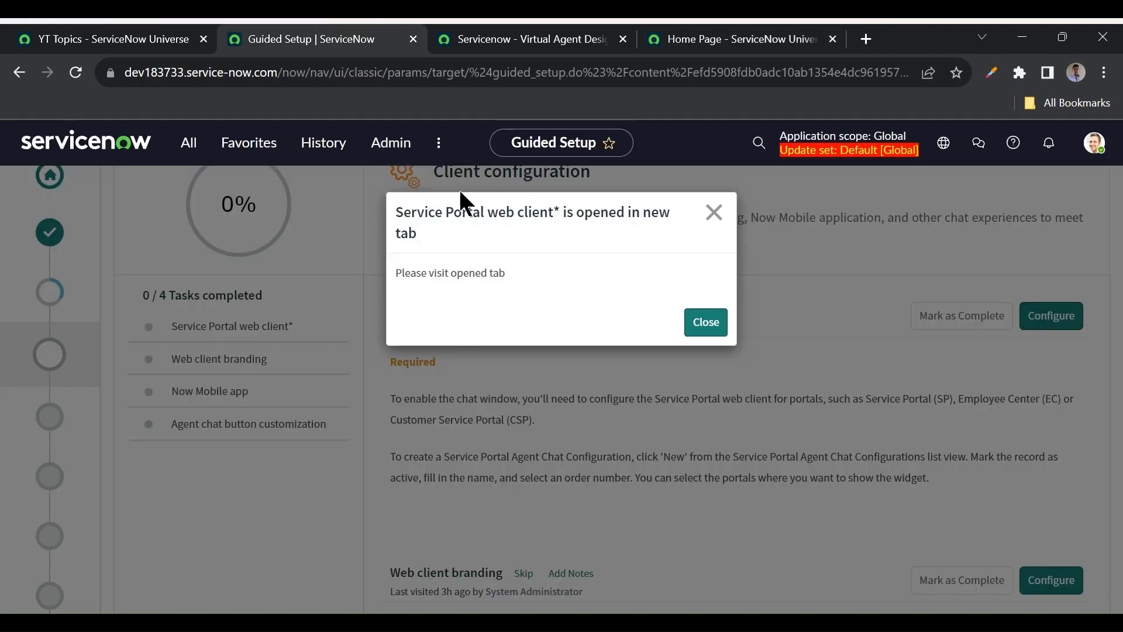
- Dismiss the new-tab notice and mark the Service Portal web client task as complete in Guided Setup
click(705, 322)
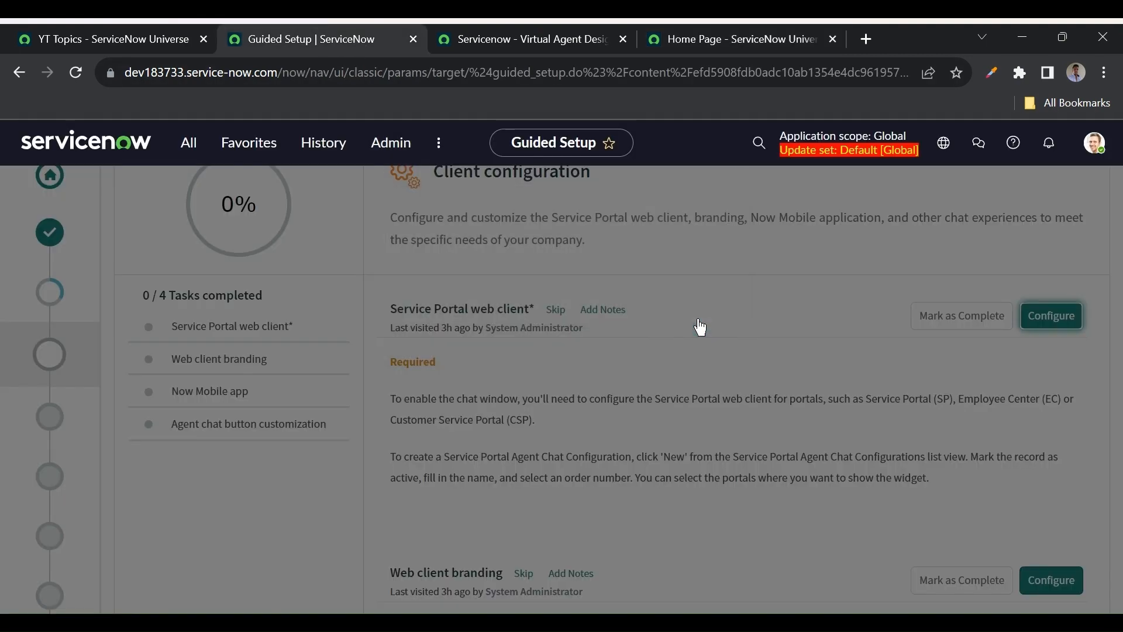
scroll(688, 374, down, 1)
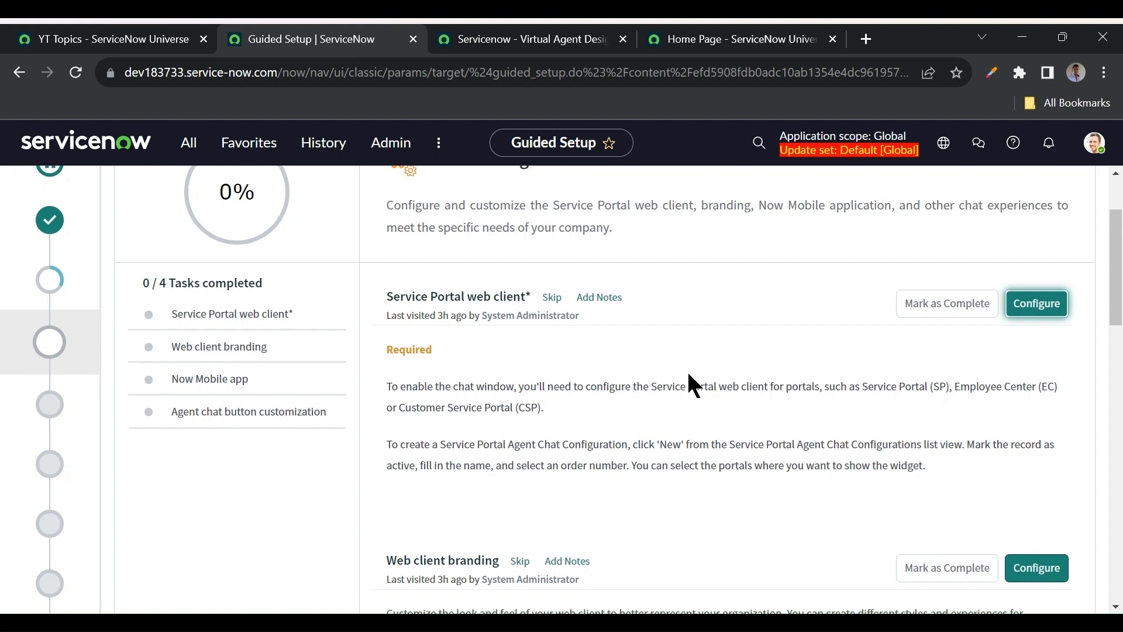
click(942, 300)
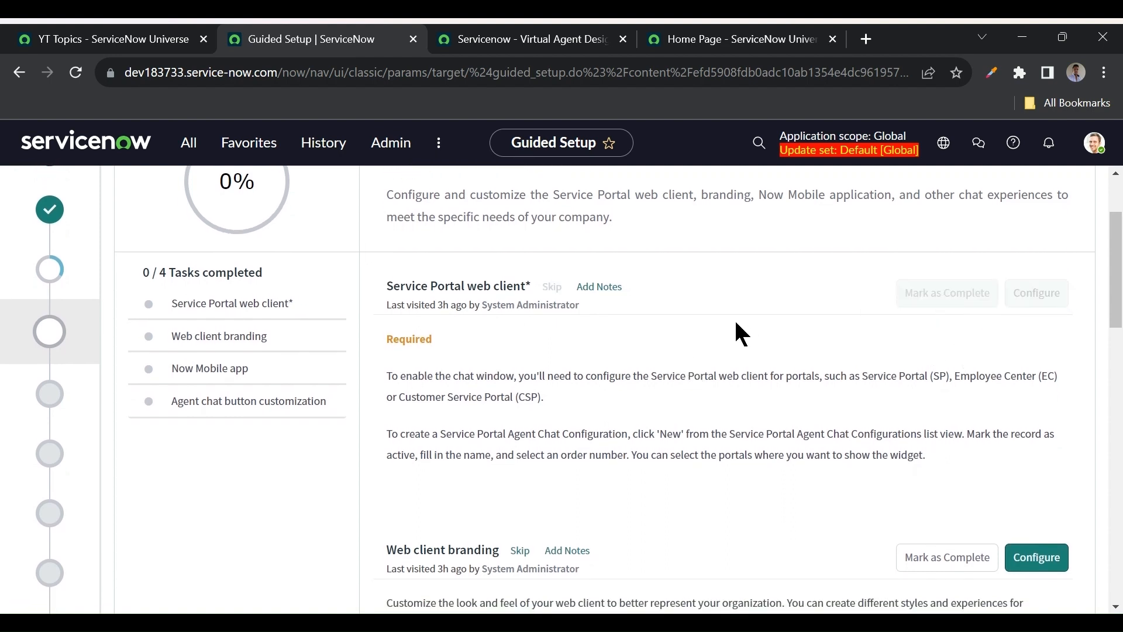
scroll(738, 334, down, 3)
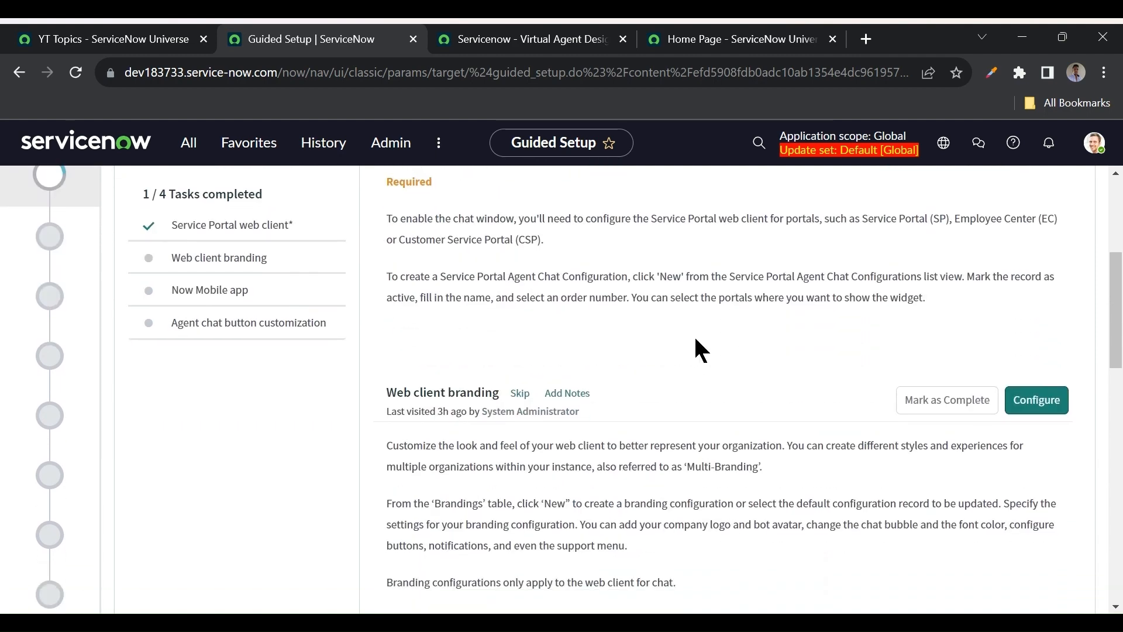
- Highlight Branding in the yt_topics page list, and open the chat window on the portal at dev183733.service-now.com/sp
click(146, 39)
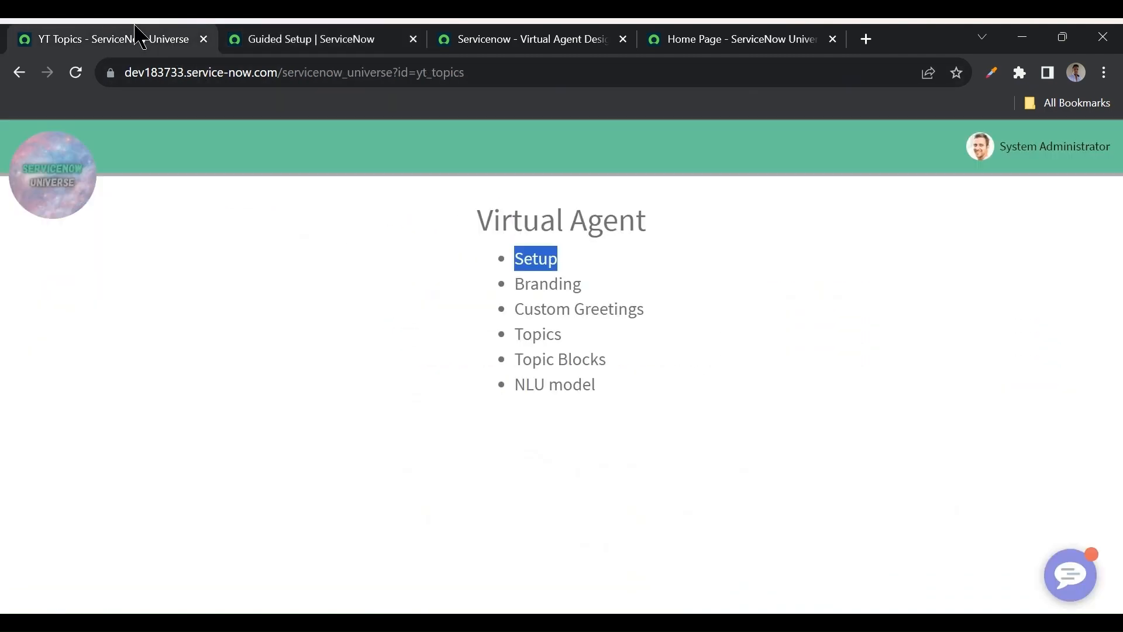
double_click(539, 285)
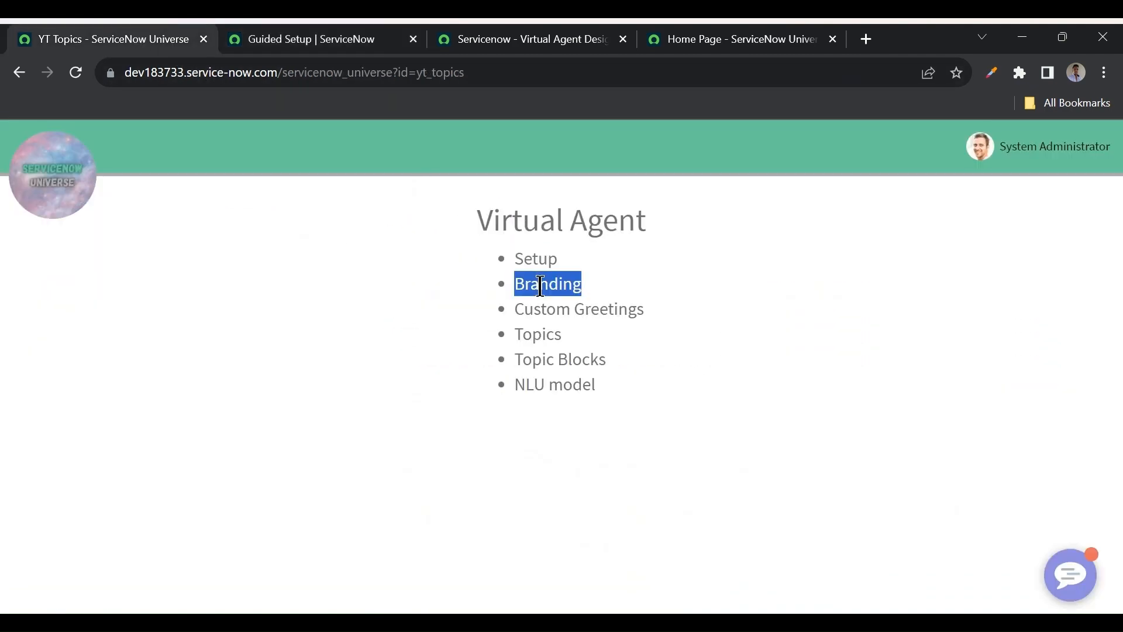
click(714, 41)
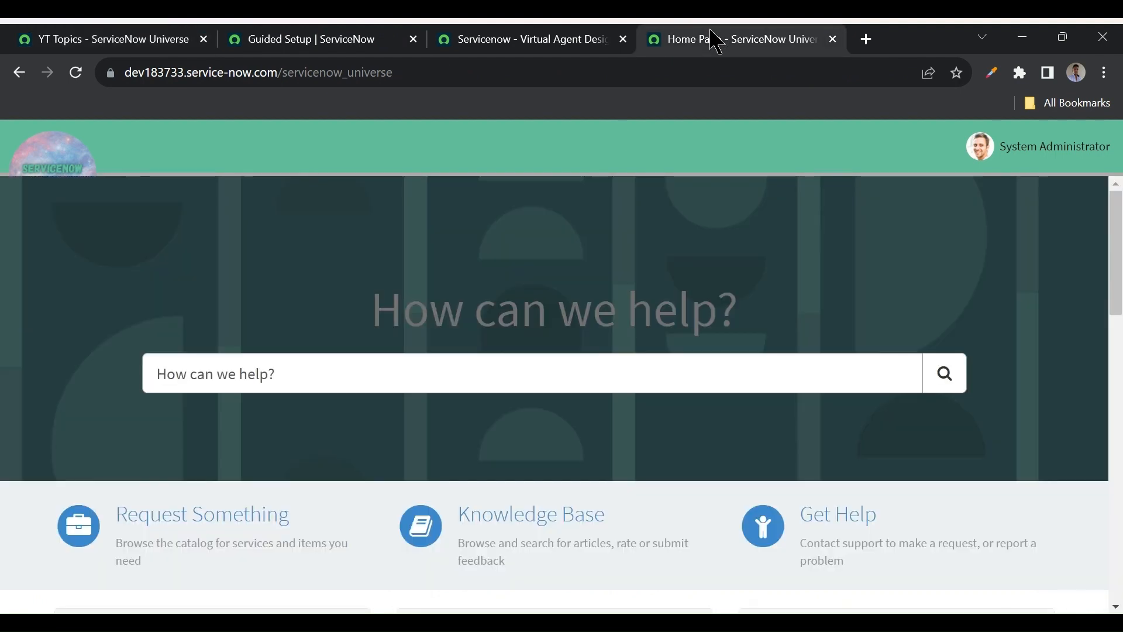
double_click(391, 79)
text(sp)
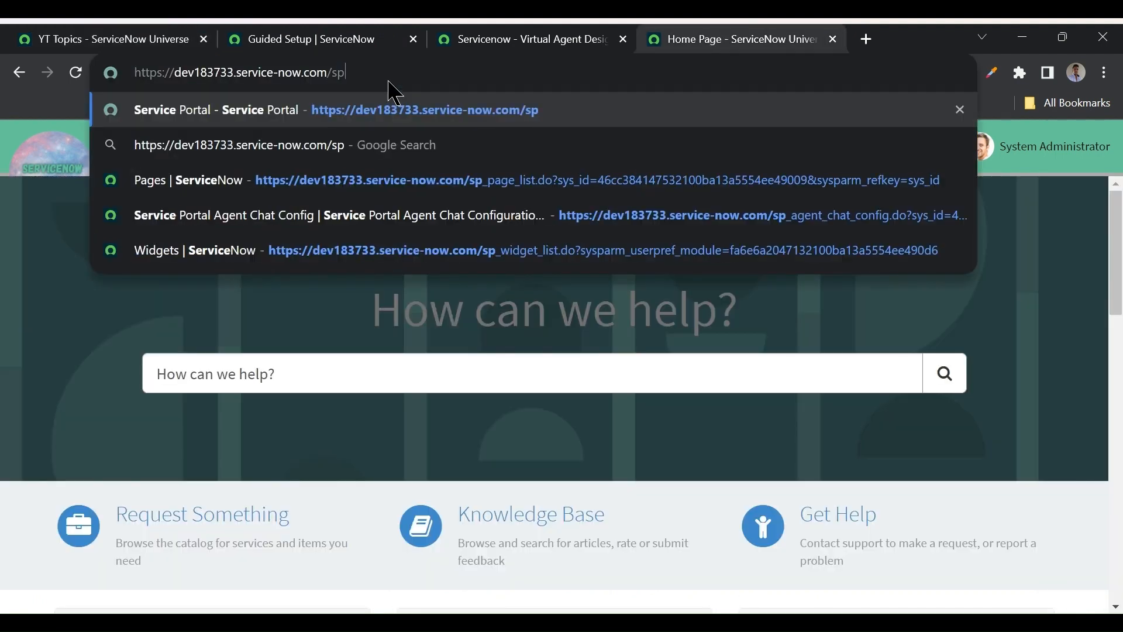
key(Return)
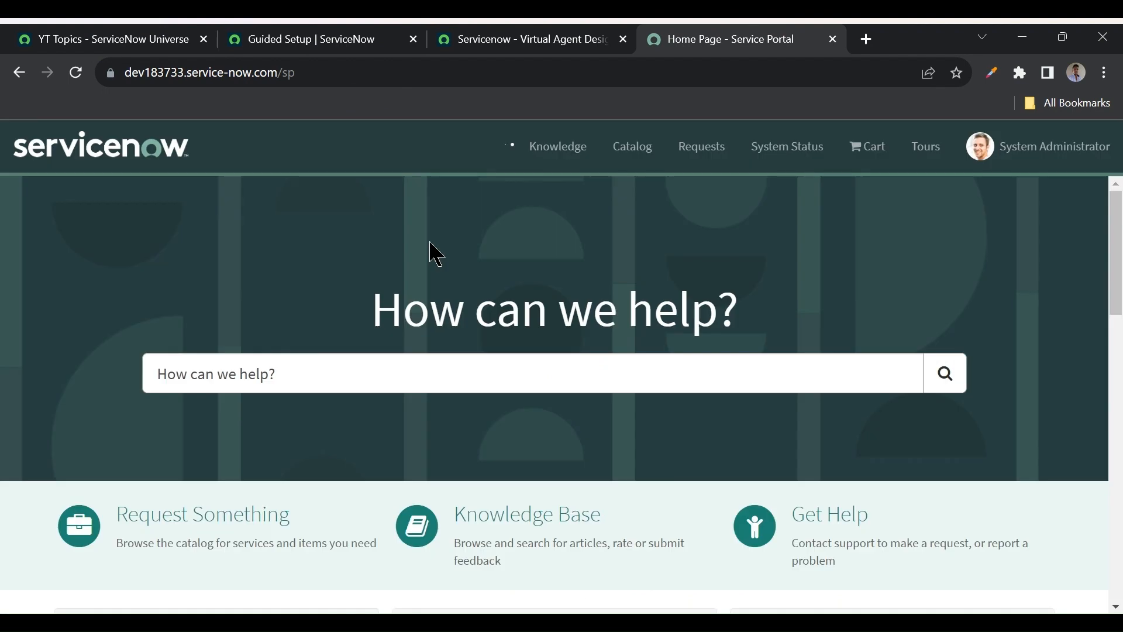
click(1038, 561)
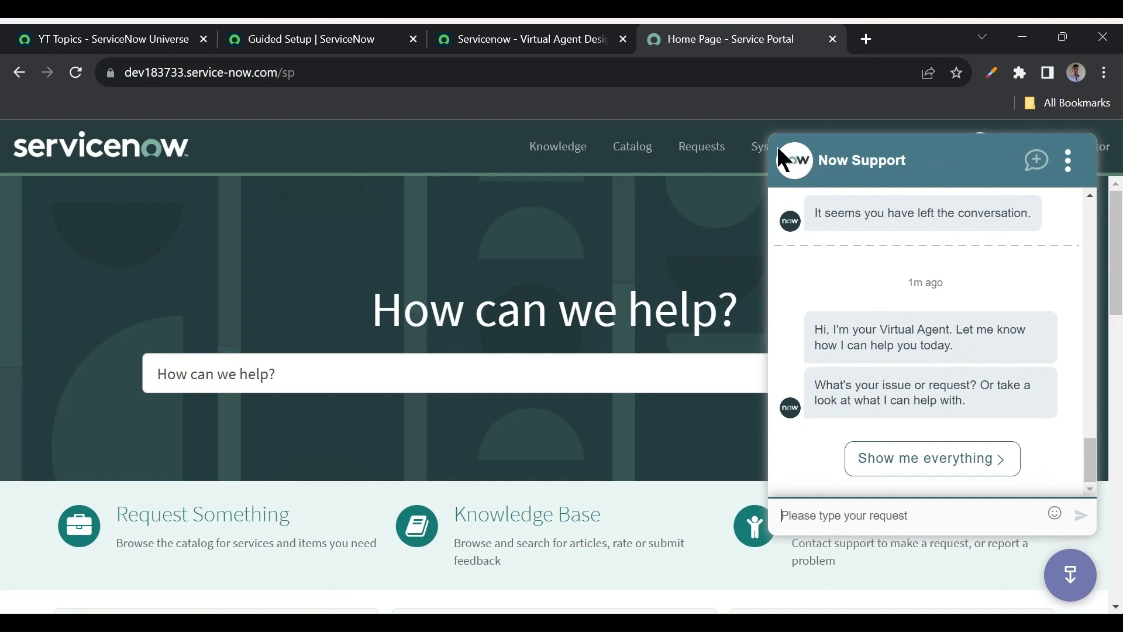
- Configure Web client branding from Guided Setup and open the Default Branding record
click(284, 41)
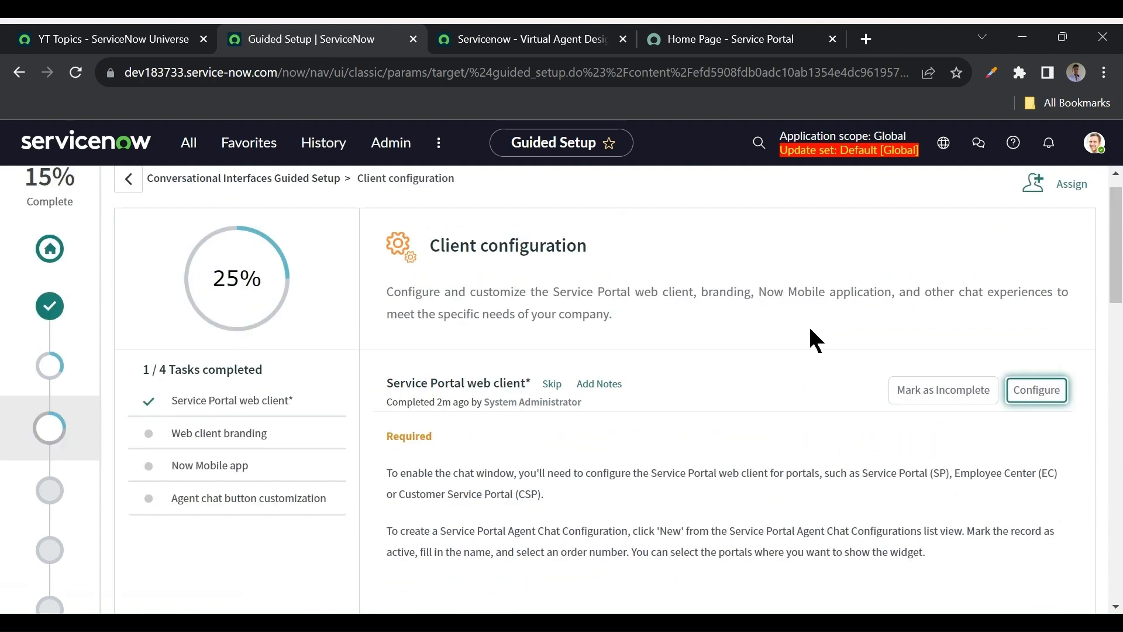
scroll(845, 417, down, 4)
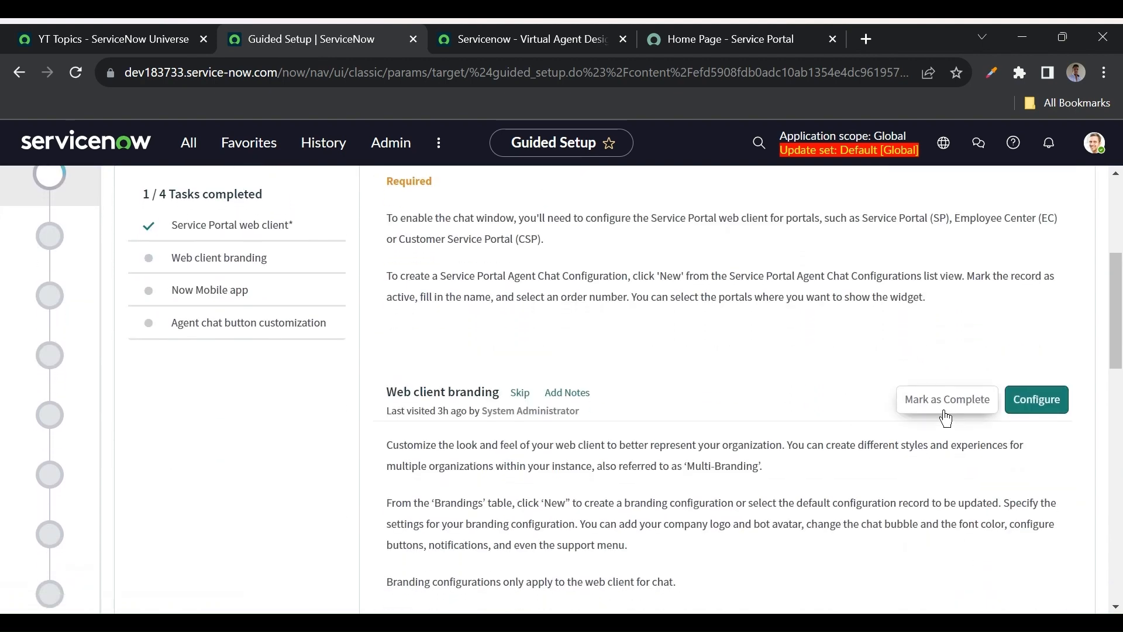
click(1047, 404)
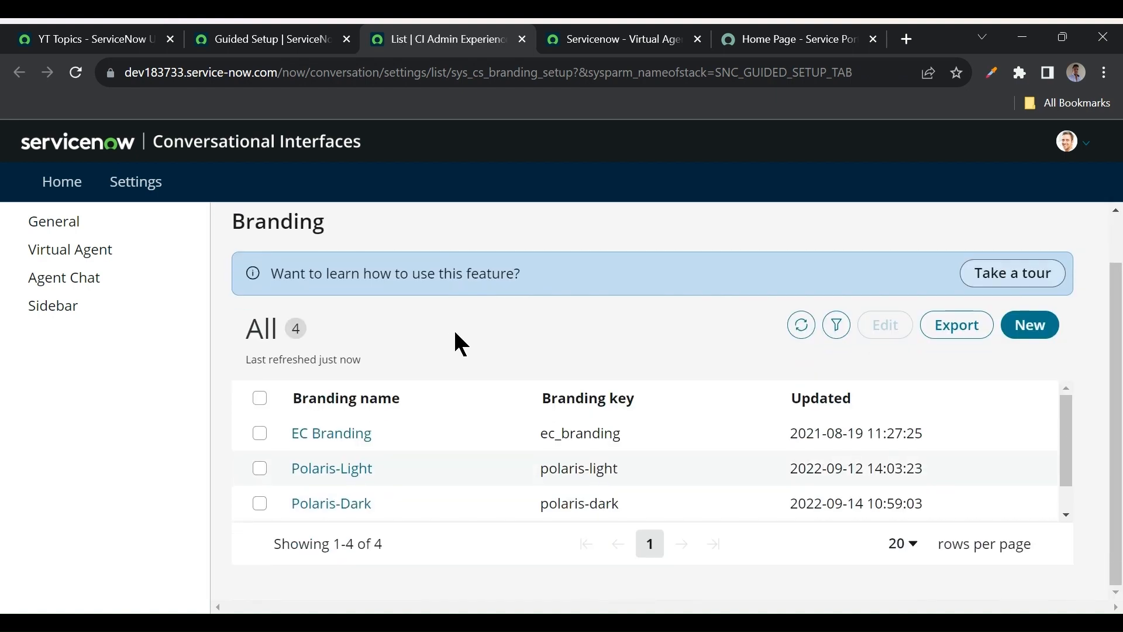
scroll(483, 414, down, 1)
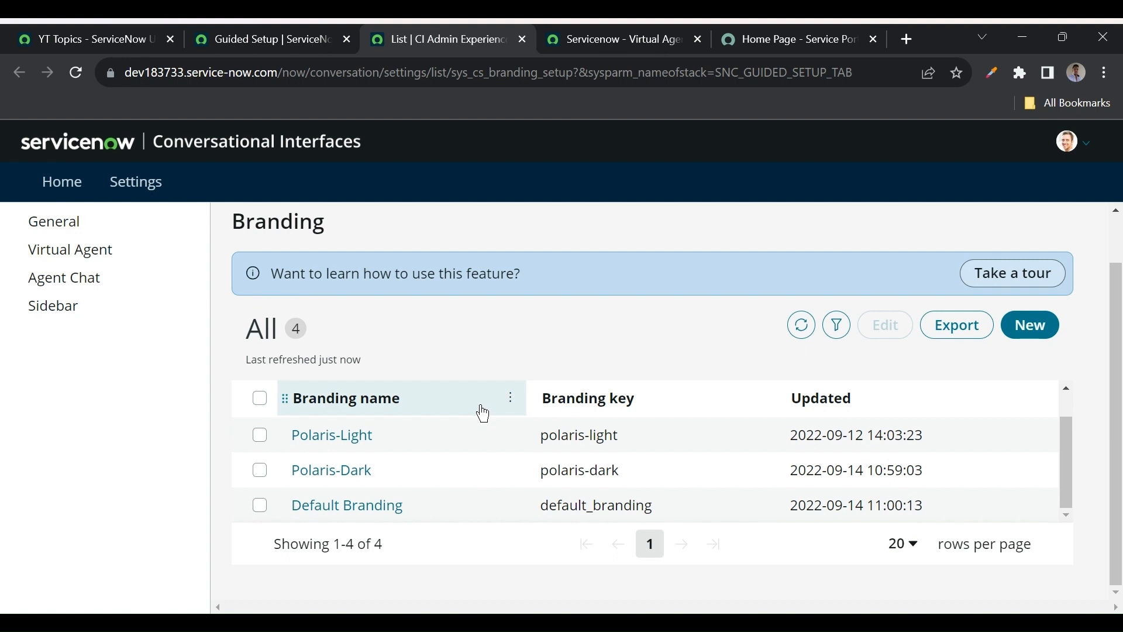
click(362, 517)
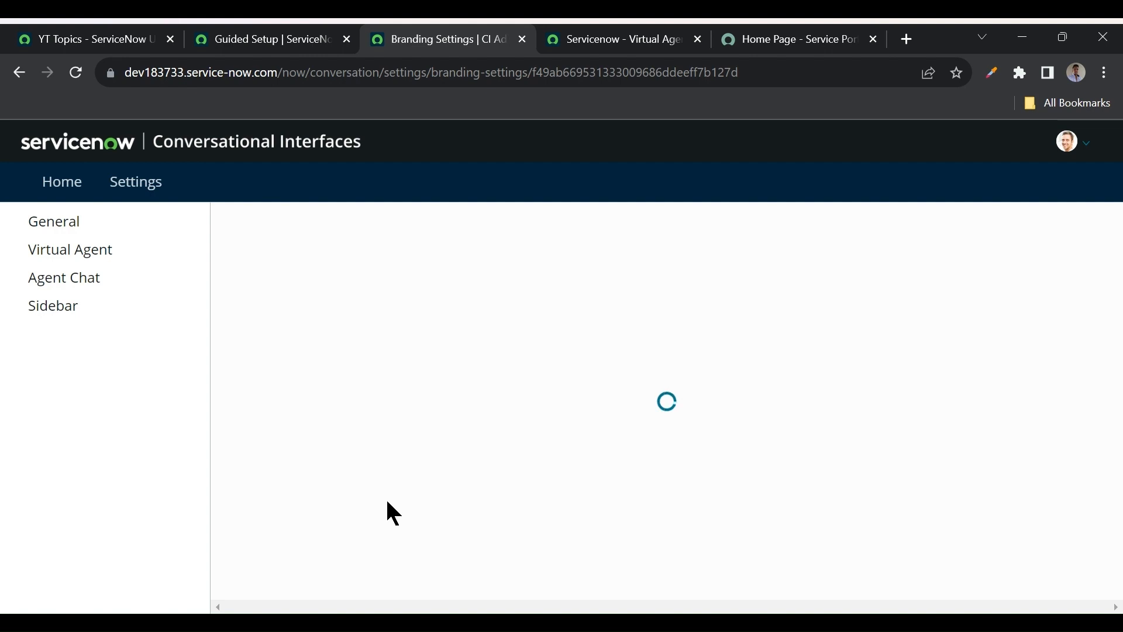
- Look through the Default Branding settings, set the chat header to "ServiceNow Universe Support", and save
scroll(492, 401, down, 10)
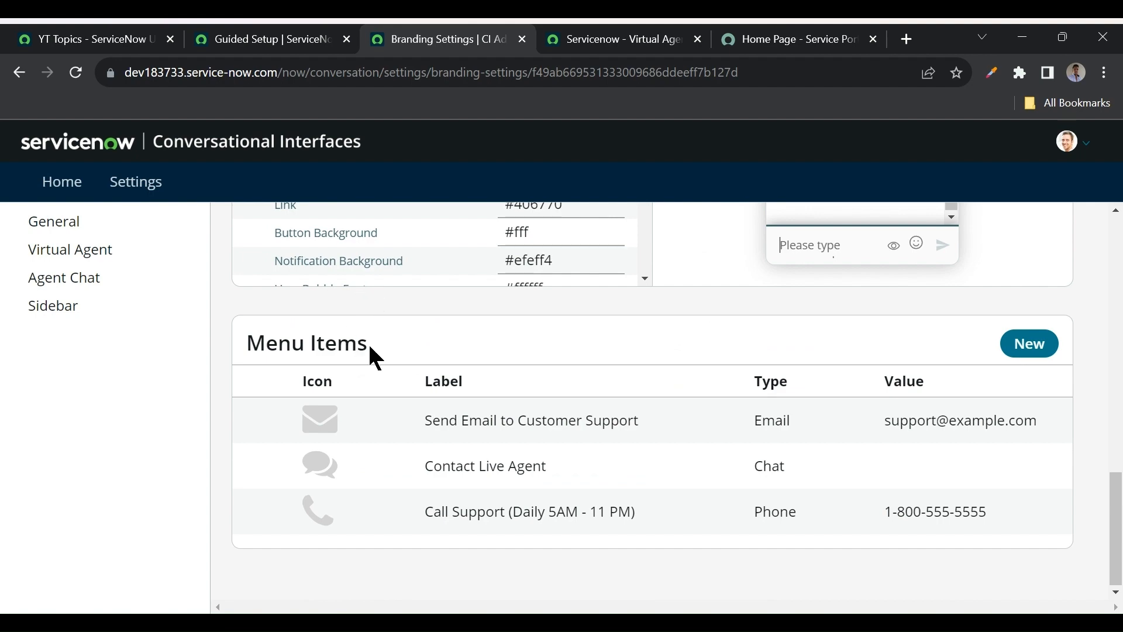
scroll(369, 347, up, 8)
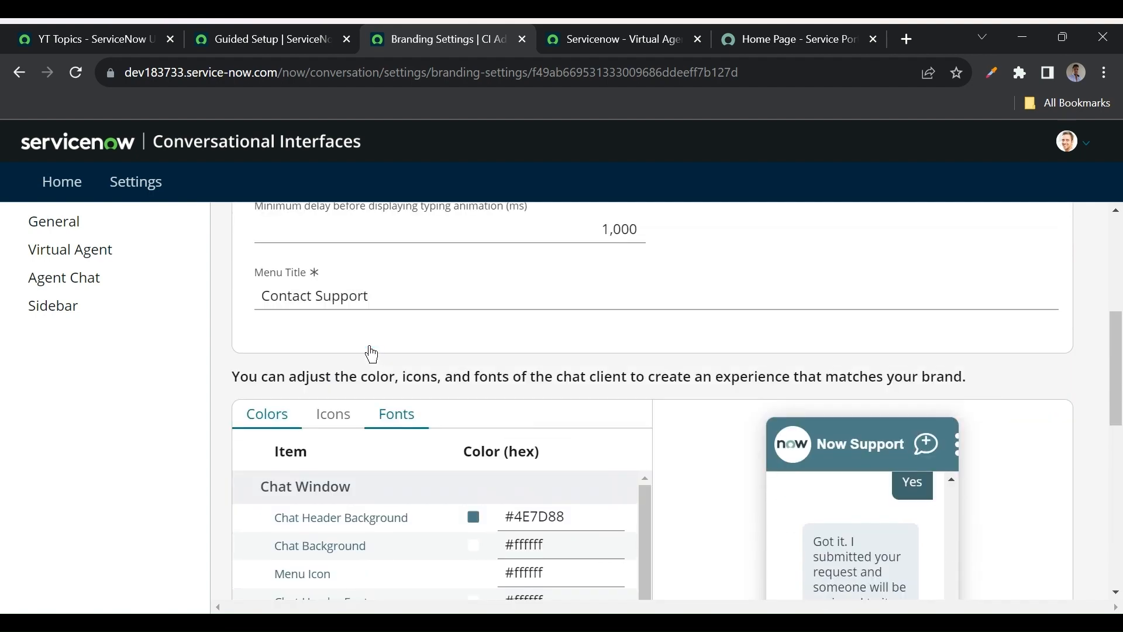
scroll(372, 354, up, 5)
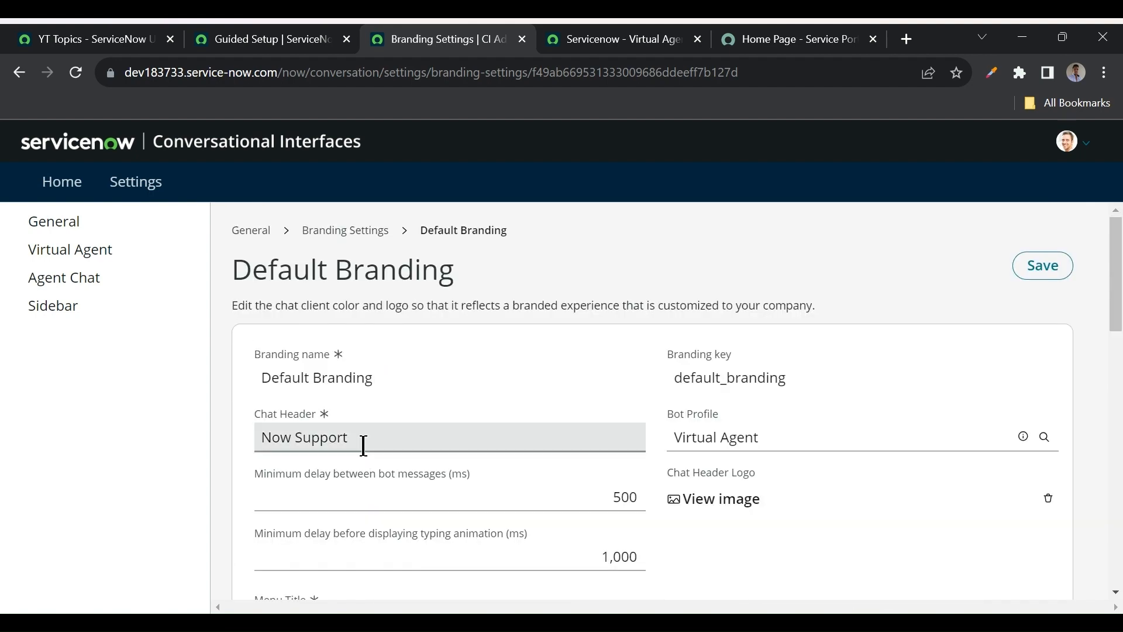
click(374, 436)
double_click(269, 435)
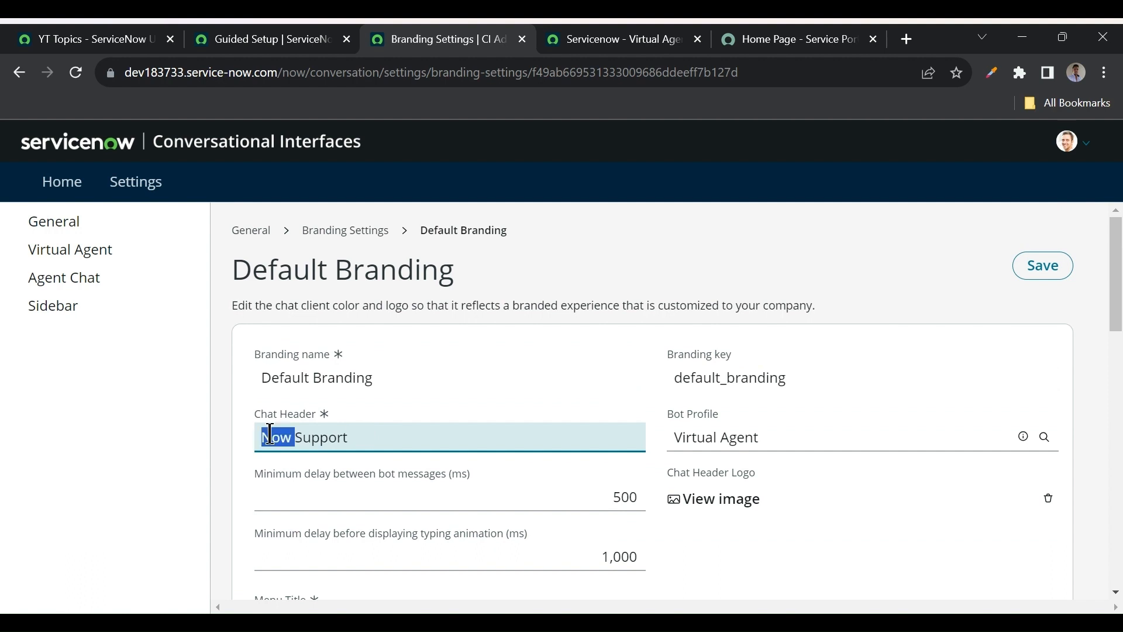
text(ServiceN)
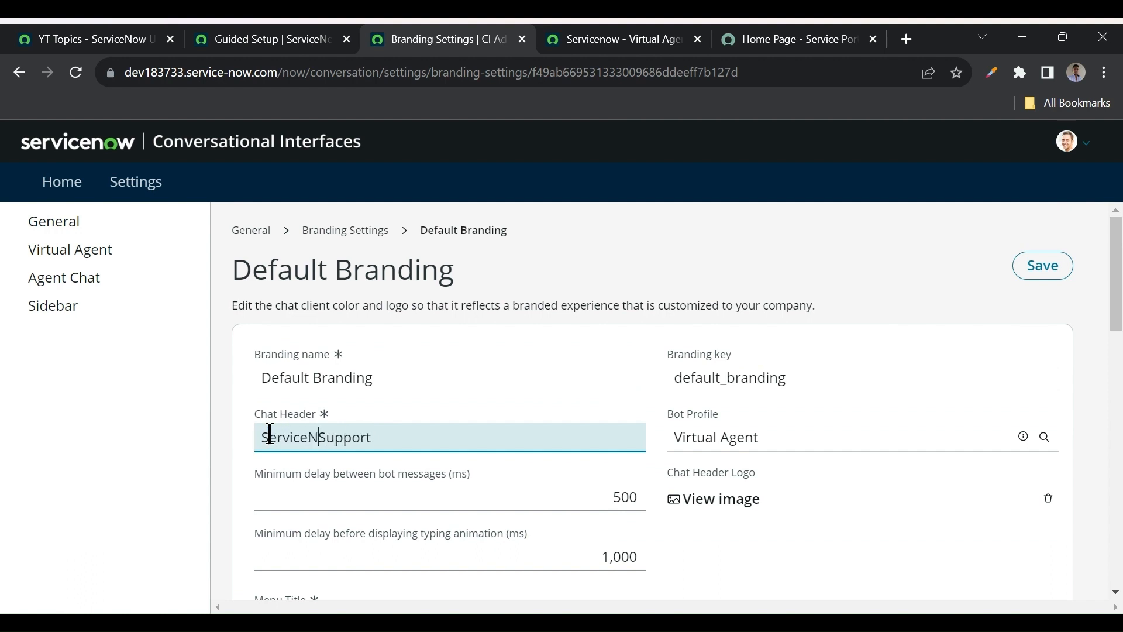
text(ow Univer)
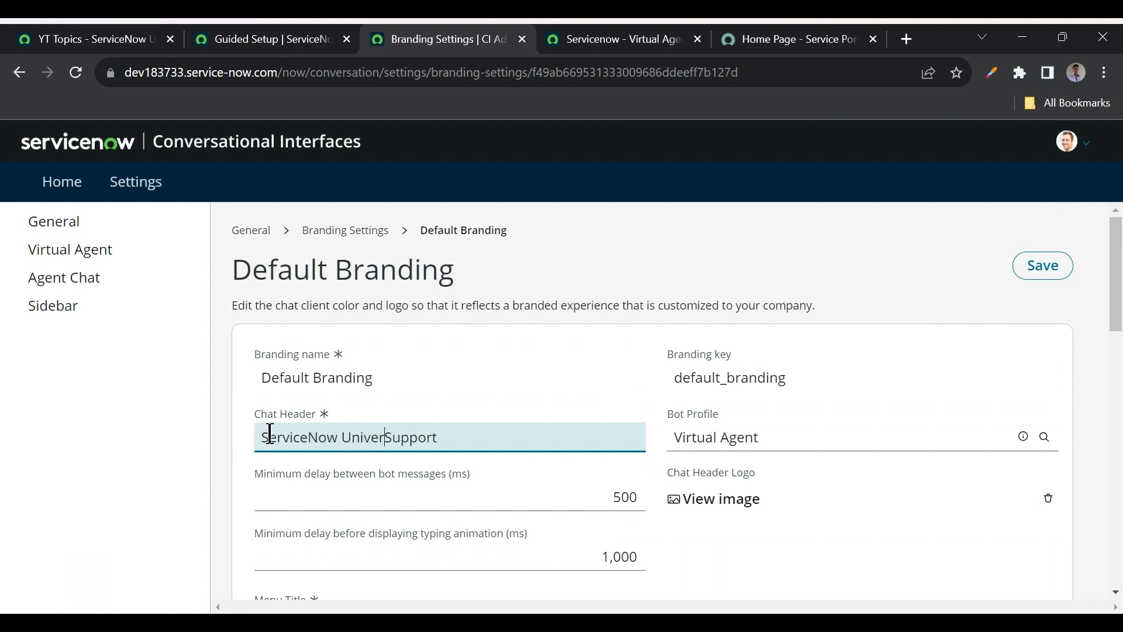
text(se)
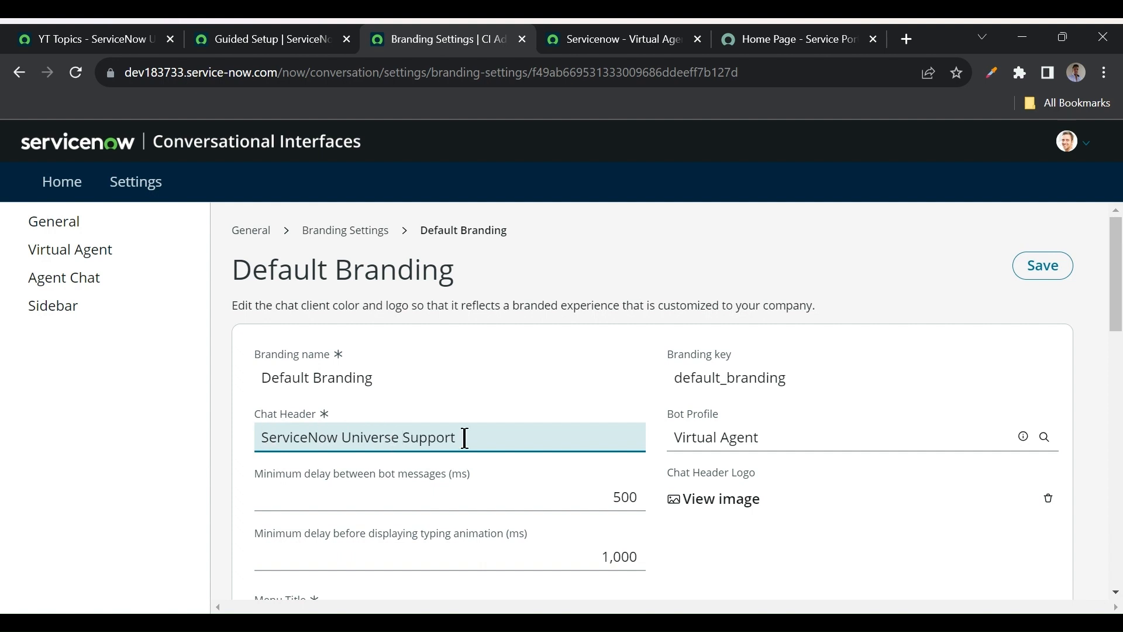
click(1044, 266)
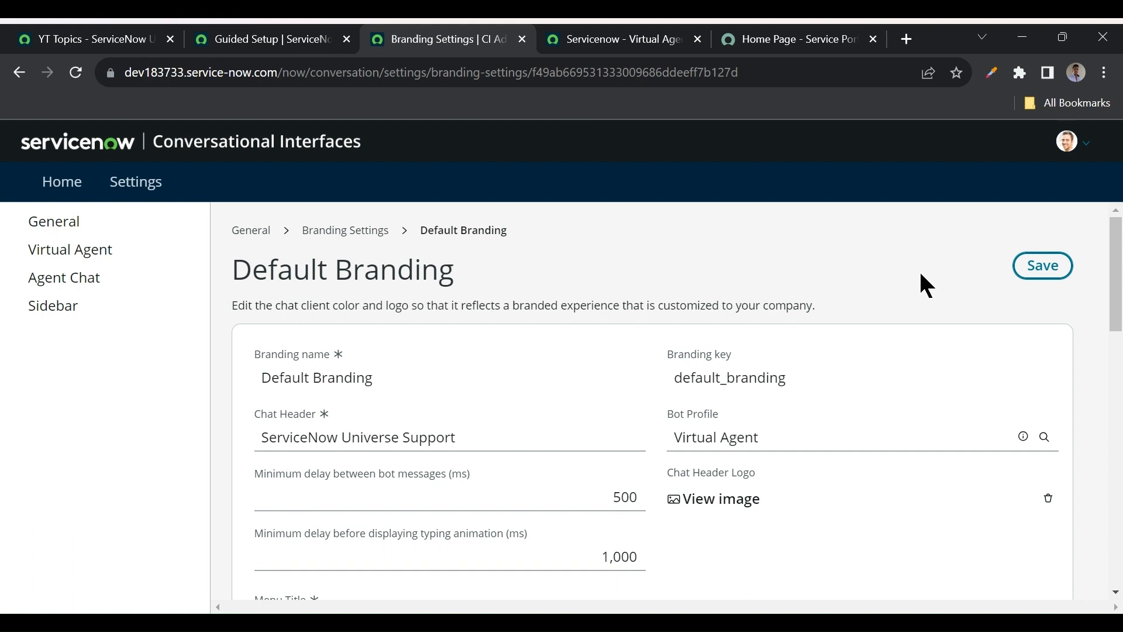
- Reload the Service Portal home page to check its chat header, and return to the branding settings
click(796, 40)
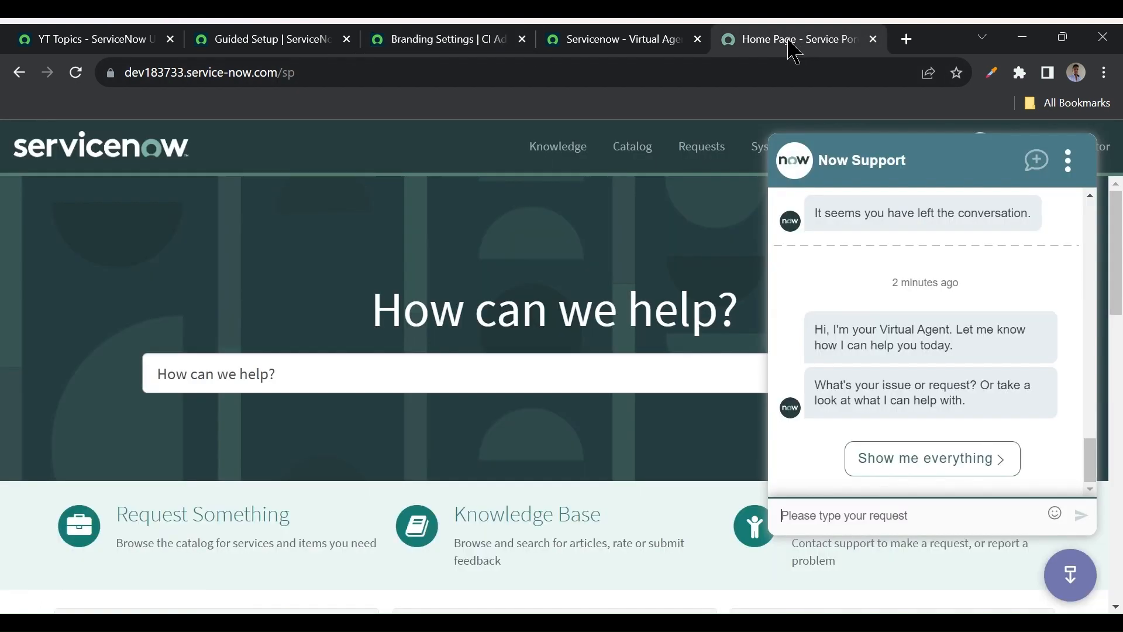
click(74, 74)
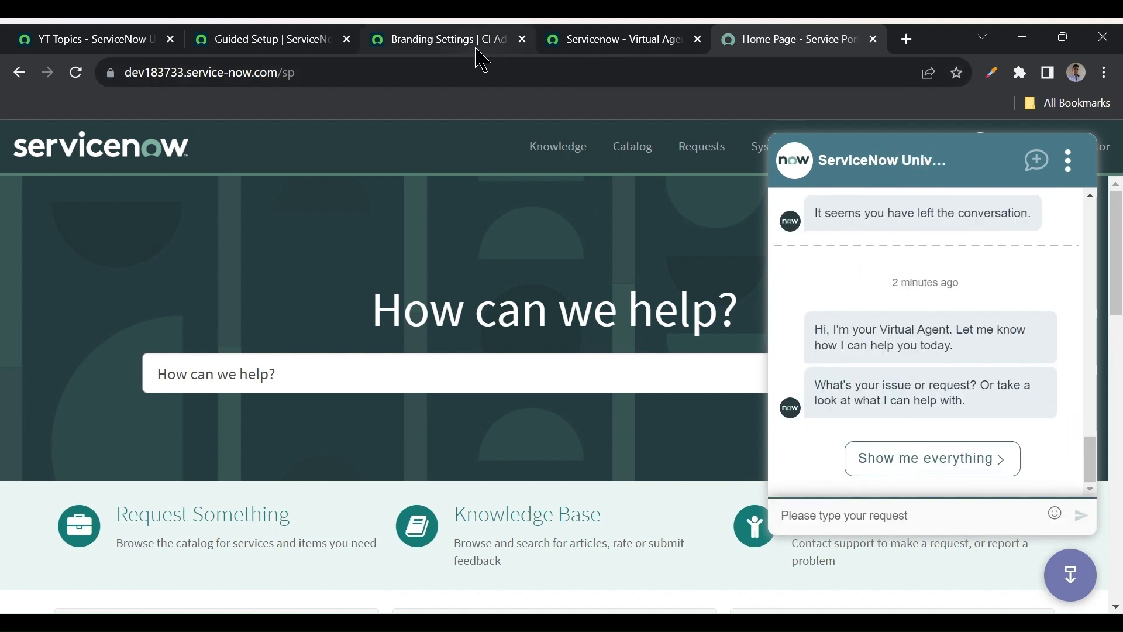
click(440, 42)
- View the current chat header logo image and its available actions, and close the image viewer
scroll(461, 429, down, 3)
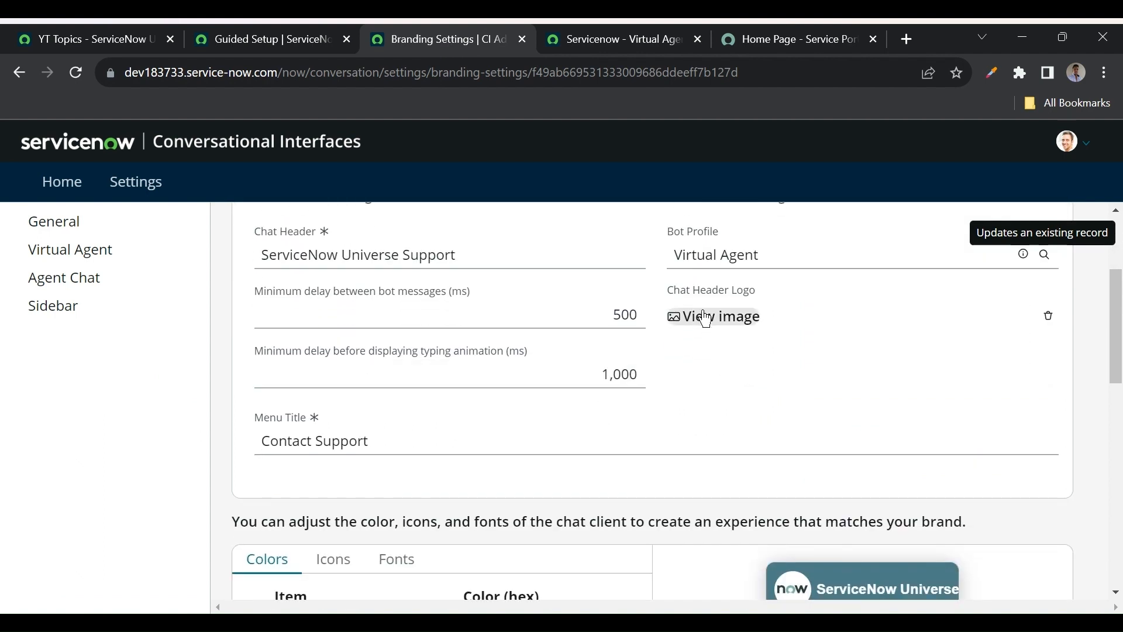
click(706, 318)
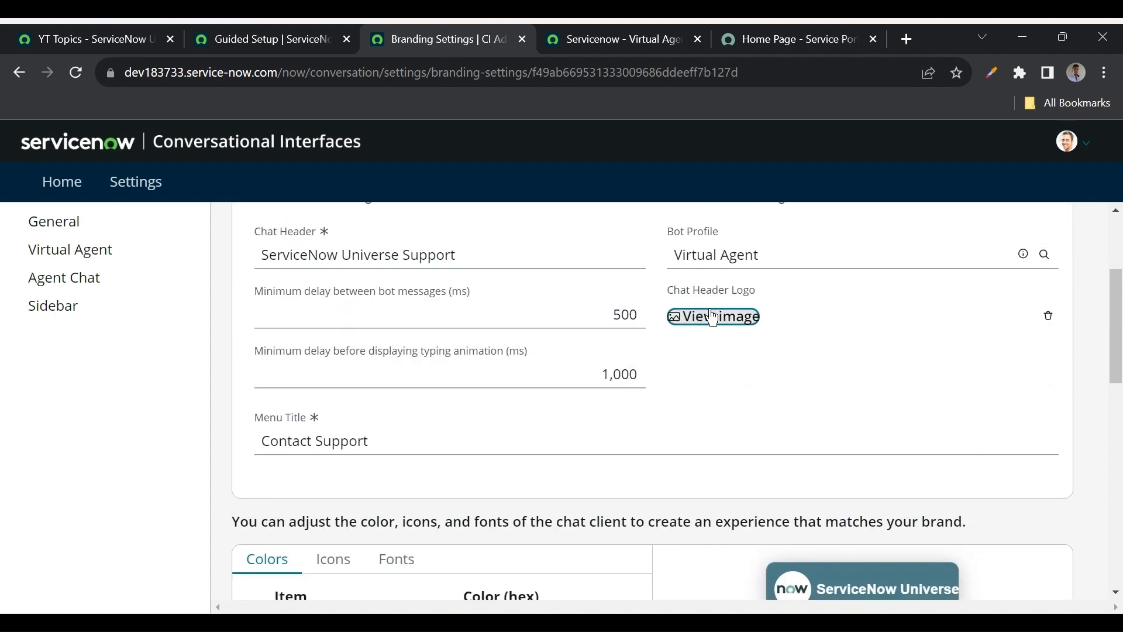
click(728, 321)
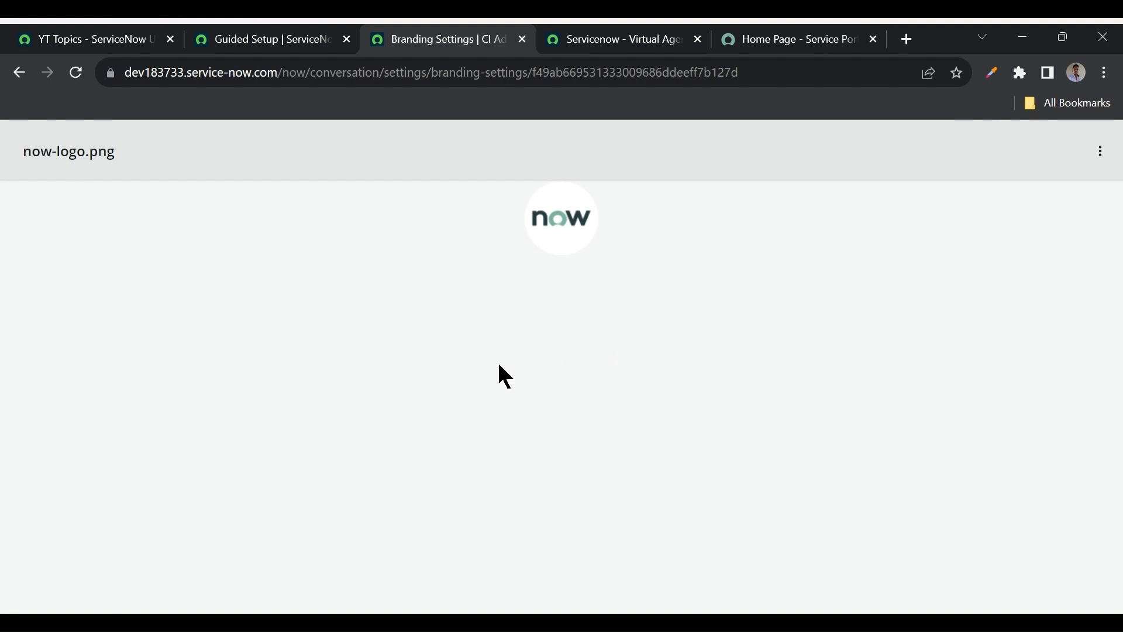
click(1101, 153)
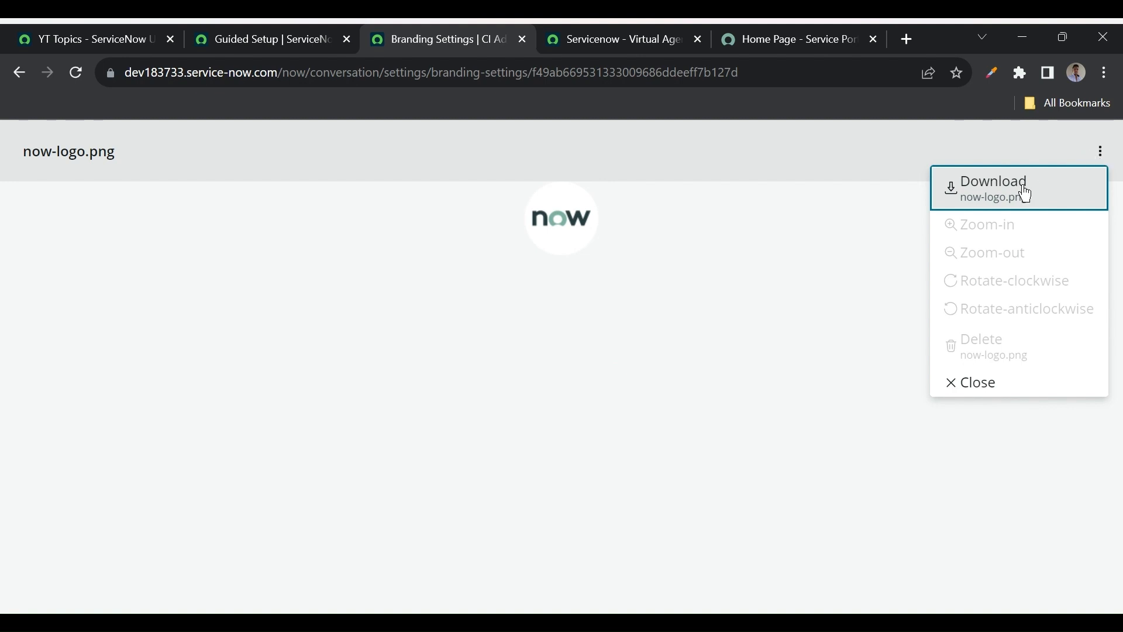
click(967, 386)
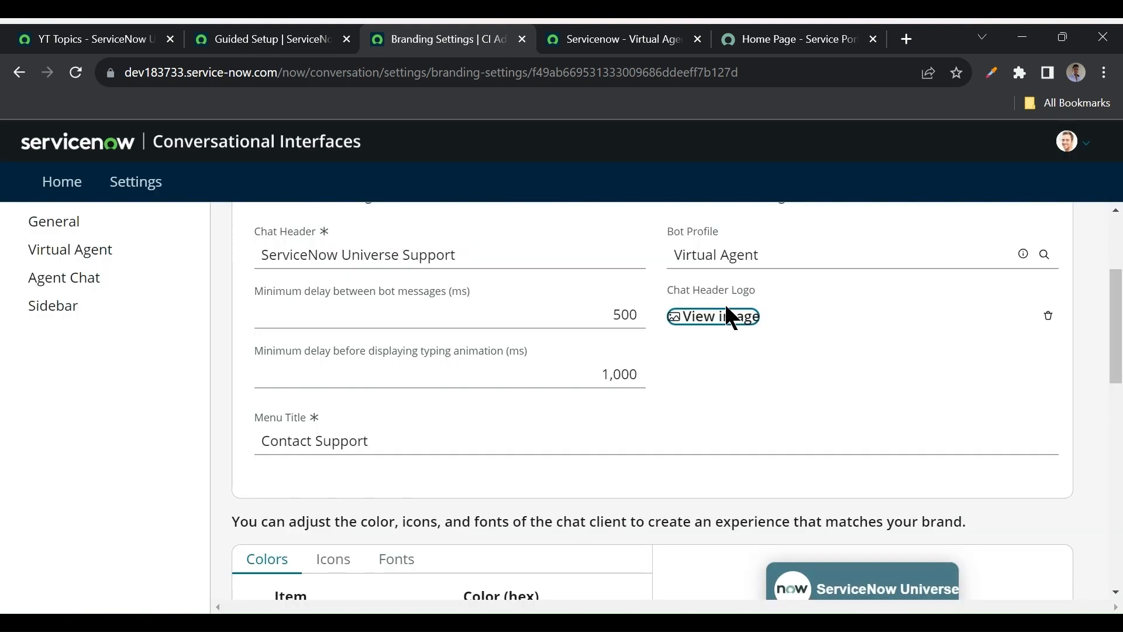
- Delete the existing chat header logo and attach servicenow-universe.jpg from the Desktop in its place
click(1048, 316)
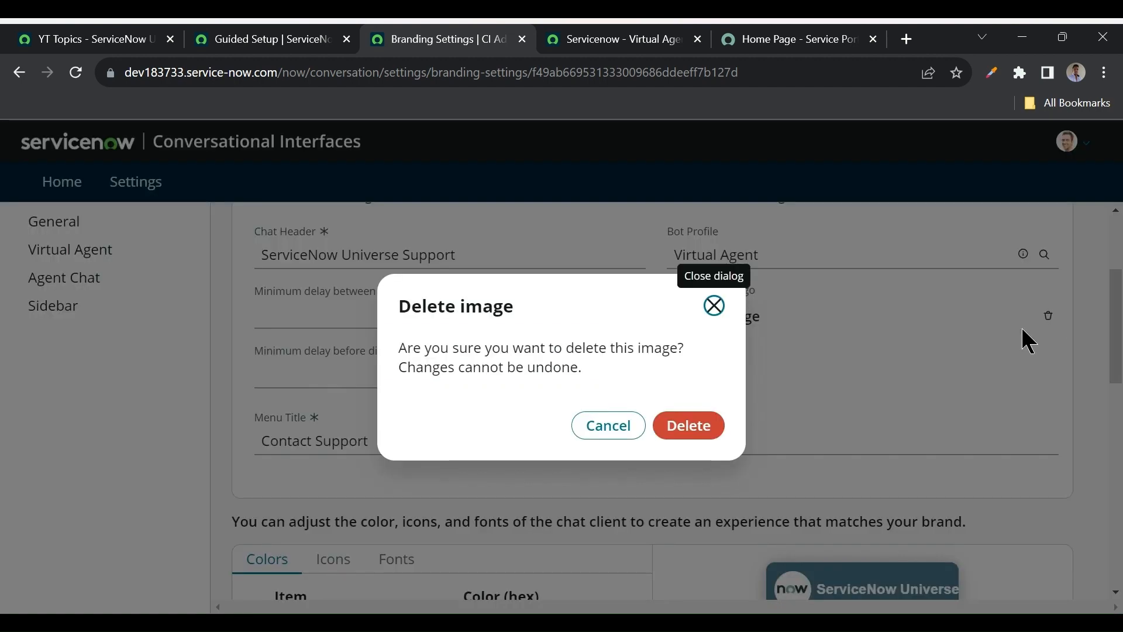
click(695, 425)
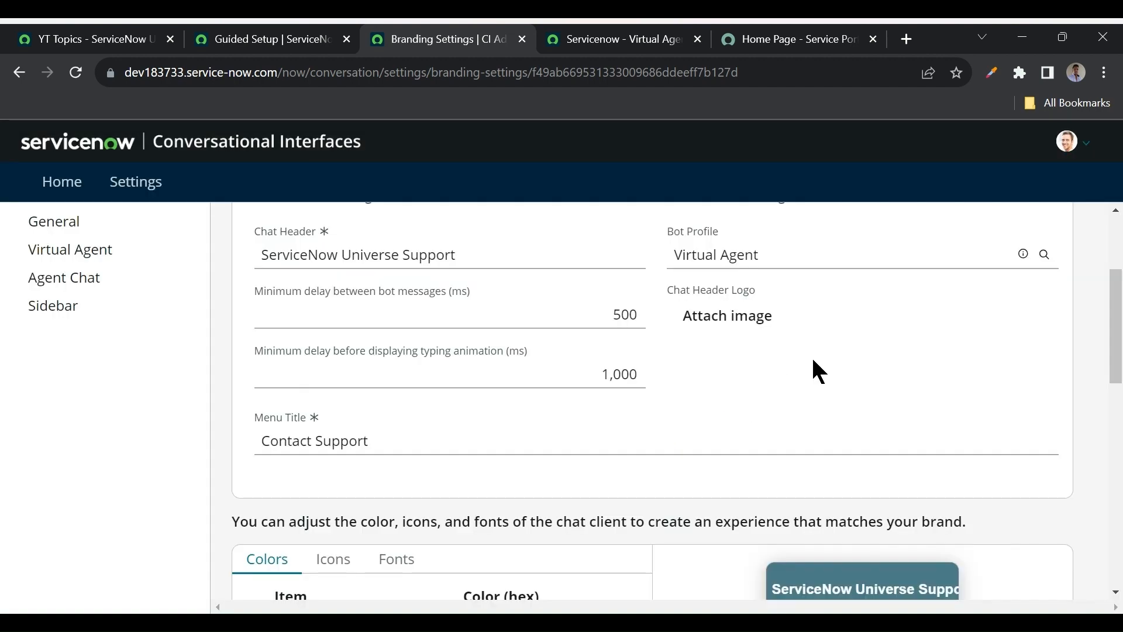
click(740, 319)
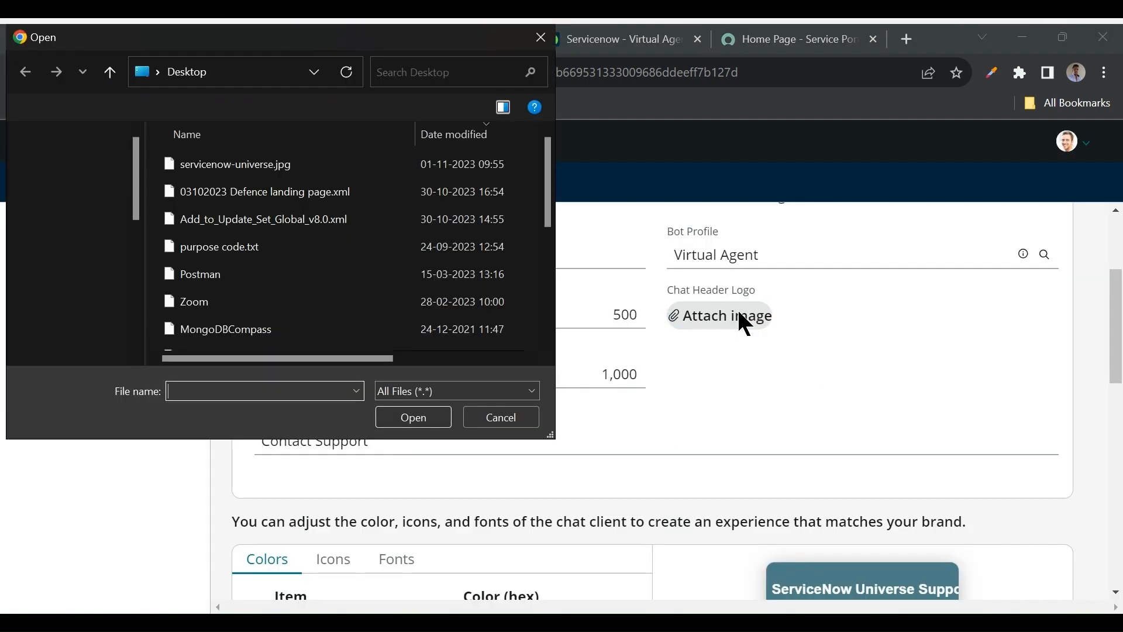
double_click(220, 160)
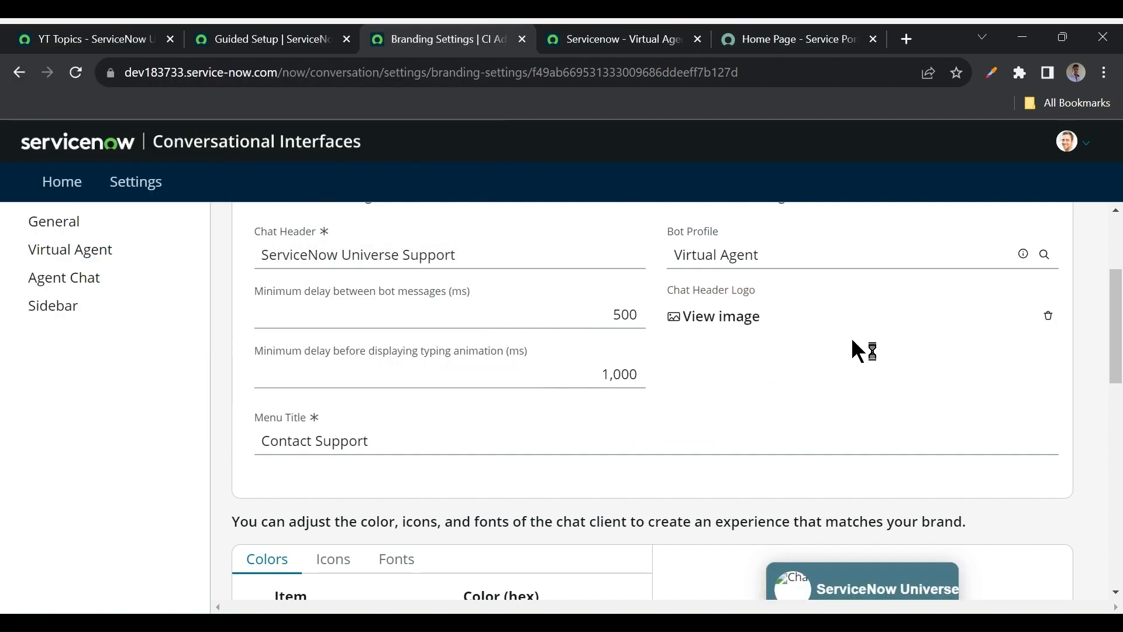
scroll(852, 339, up, 3)
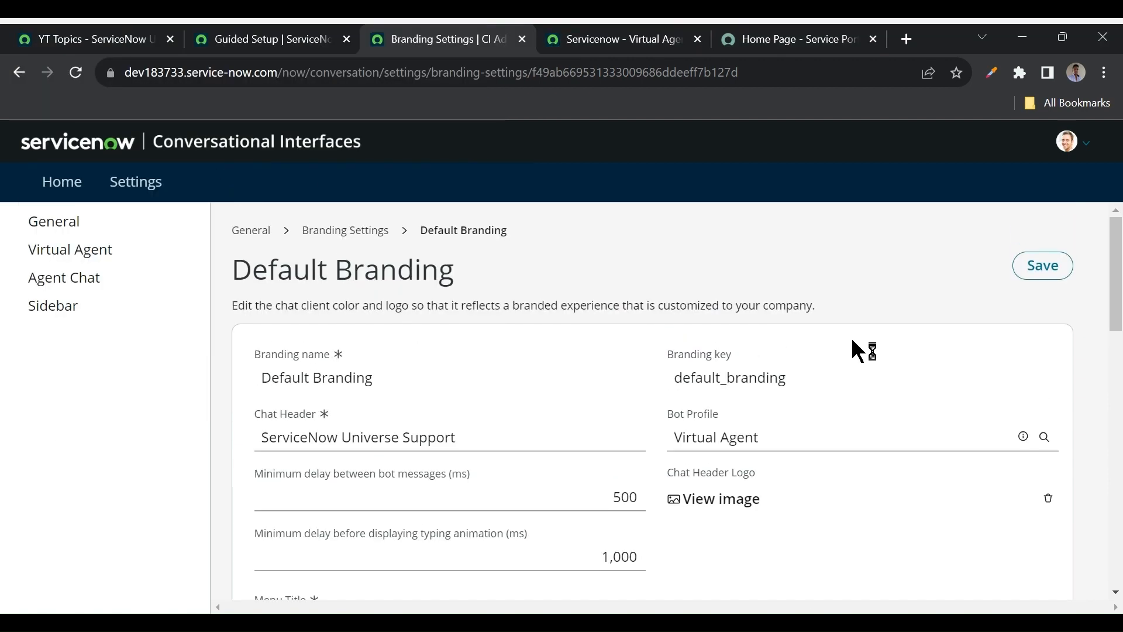
- Save the branding with the new logo and reload the Service Portal home page to check its chat header
click(1056, 280)
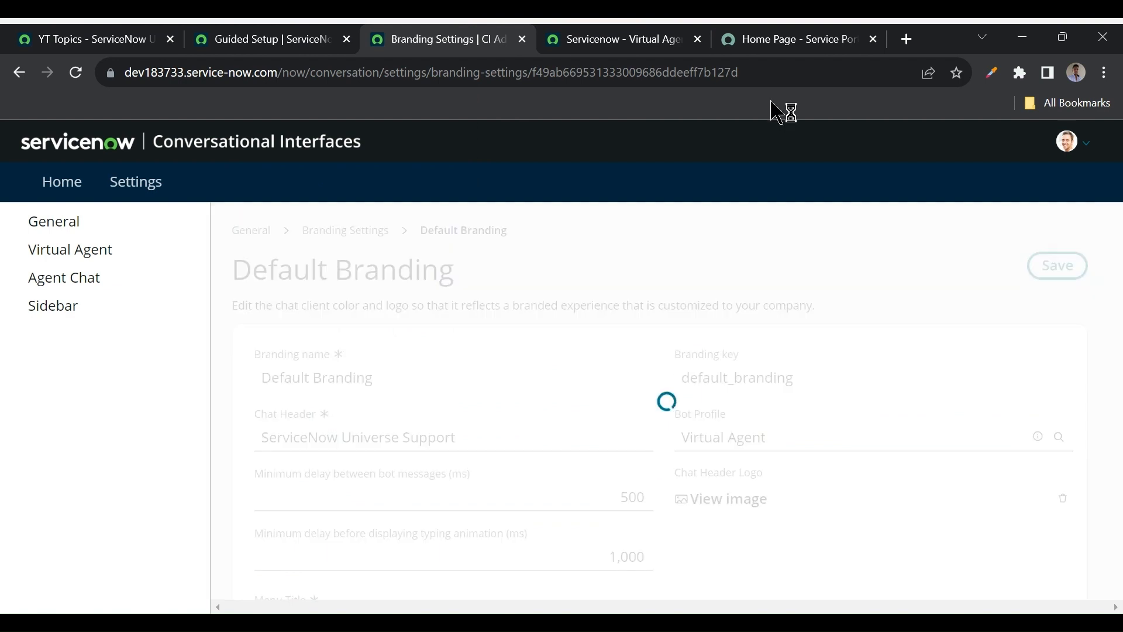
click(767, 44)
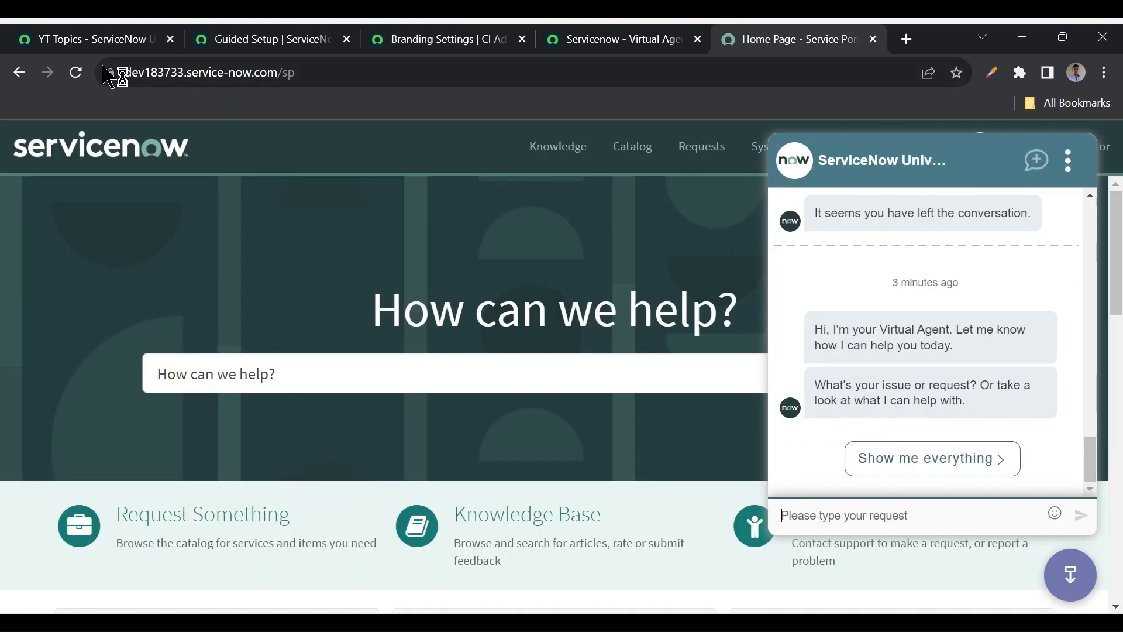
click(75, 71)
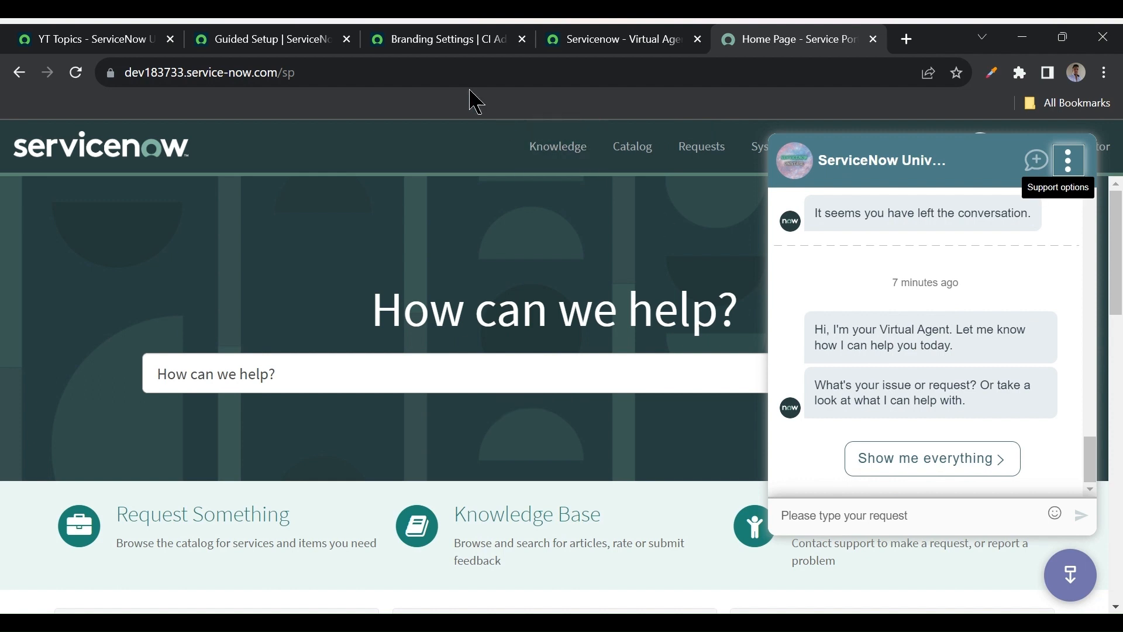
- Review the bot message and typing animation delay settings, and send "hi" in the portal chat to observe them
click(429, 49)
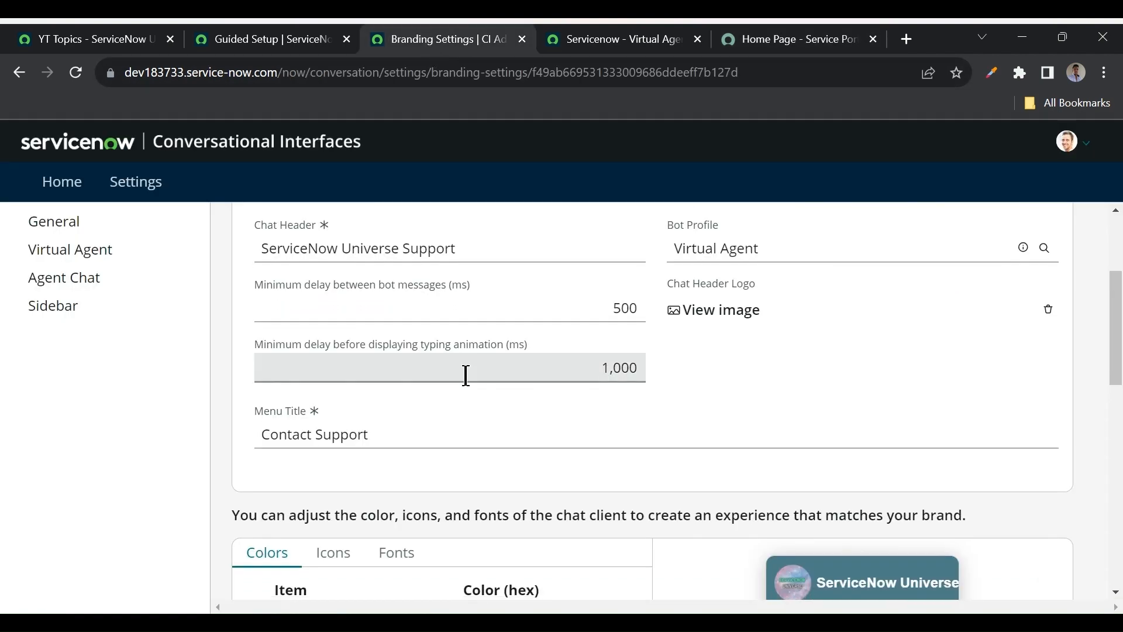
click(585, 339)
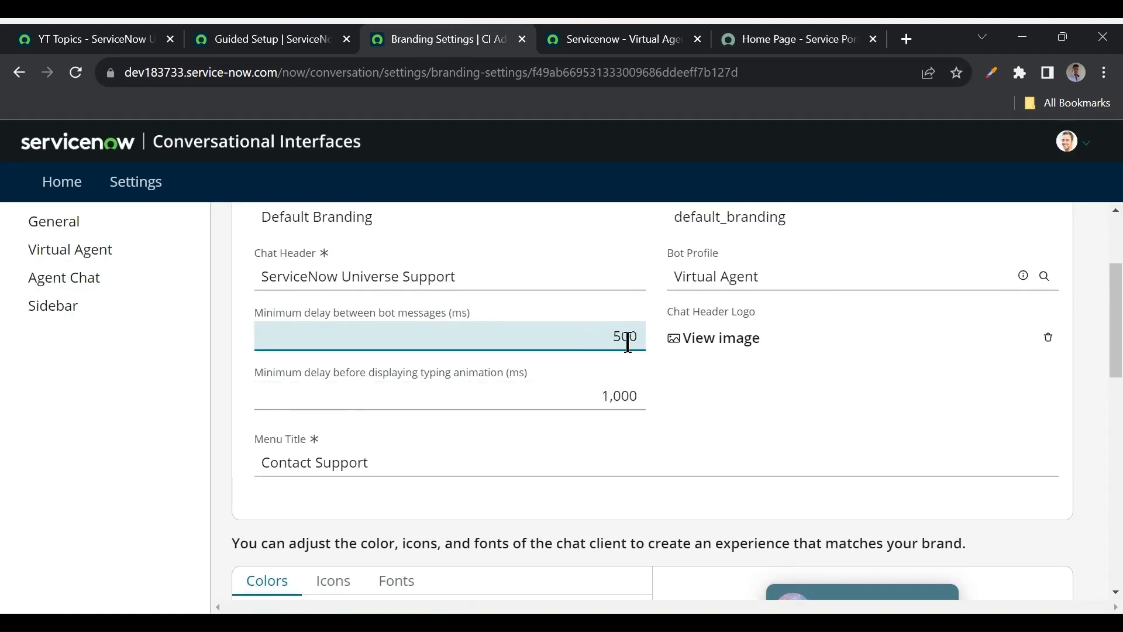
click(760, 38)
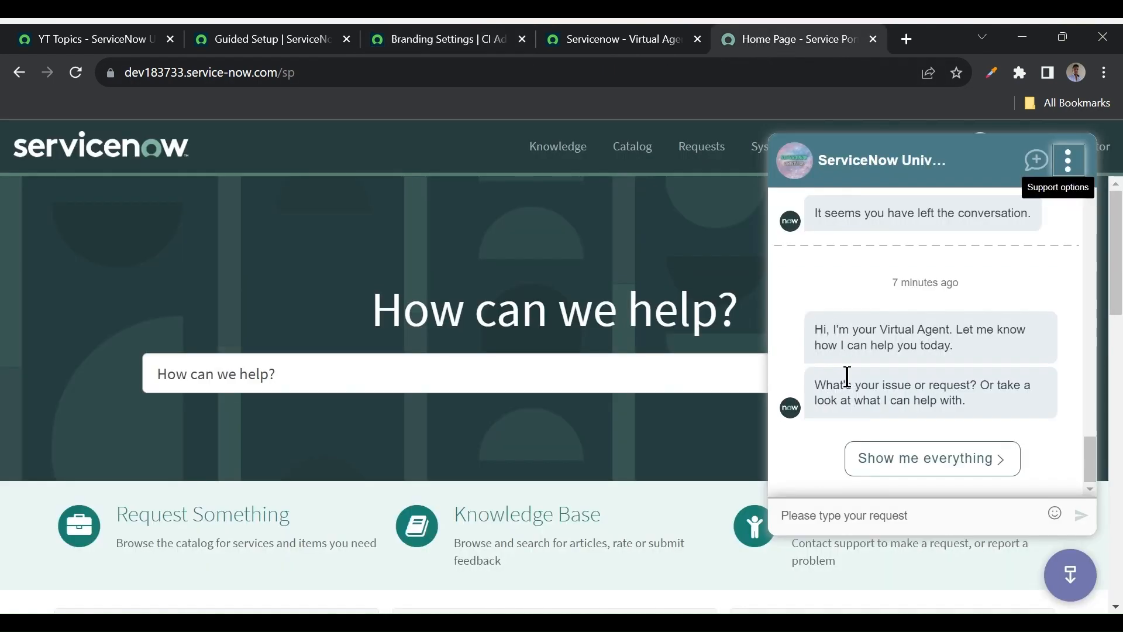
click(440, 44)
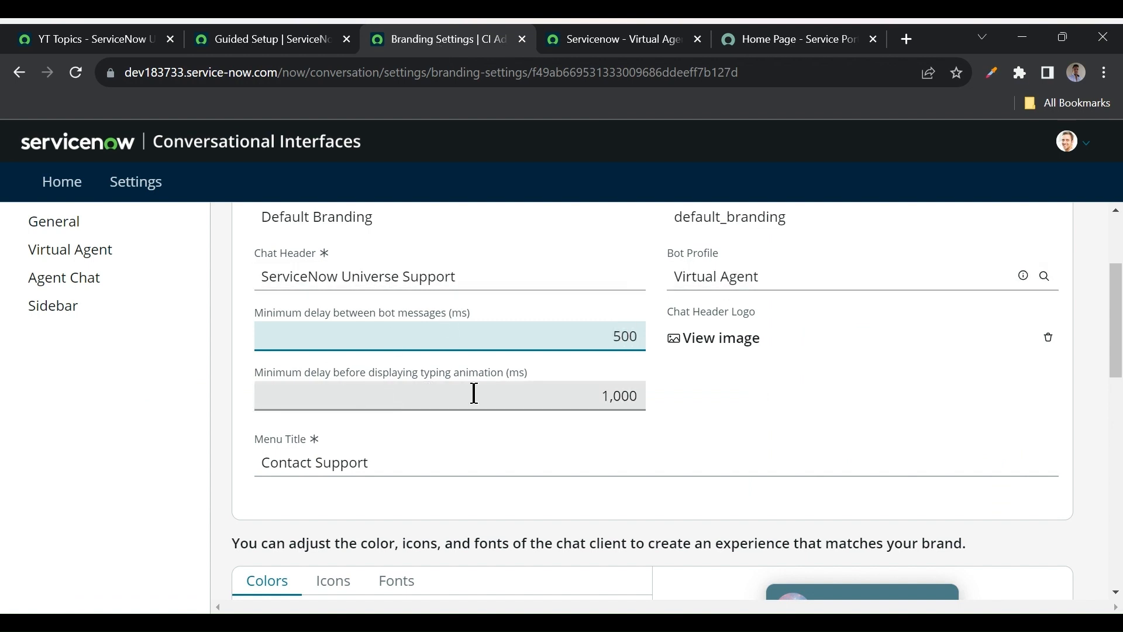
click(754, 39)
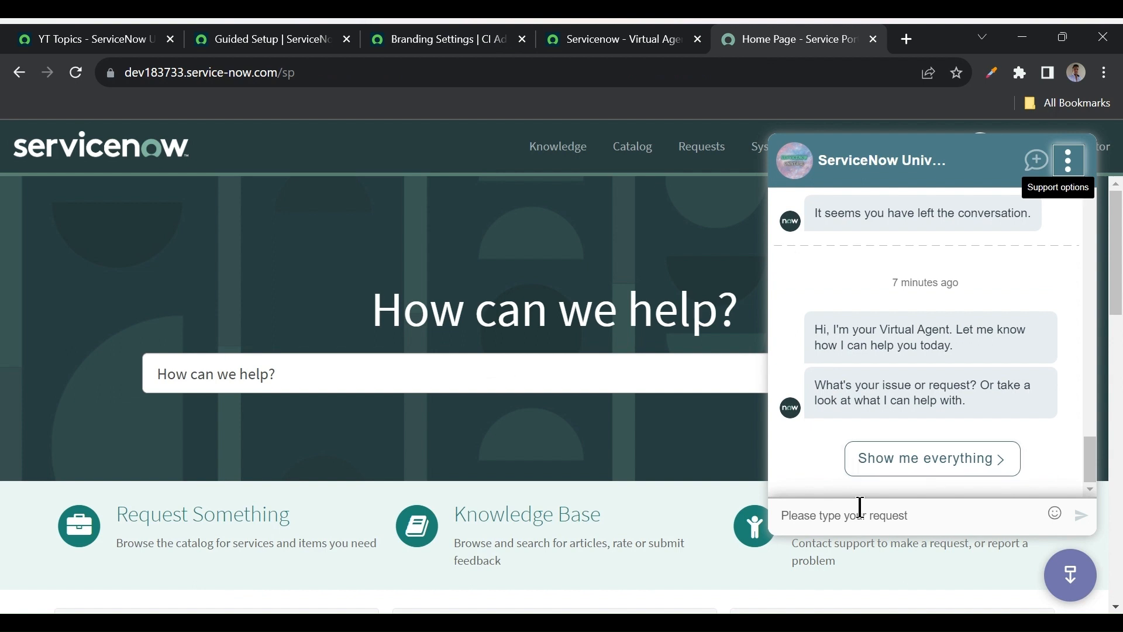
click(1023, 521)
text(hi)
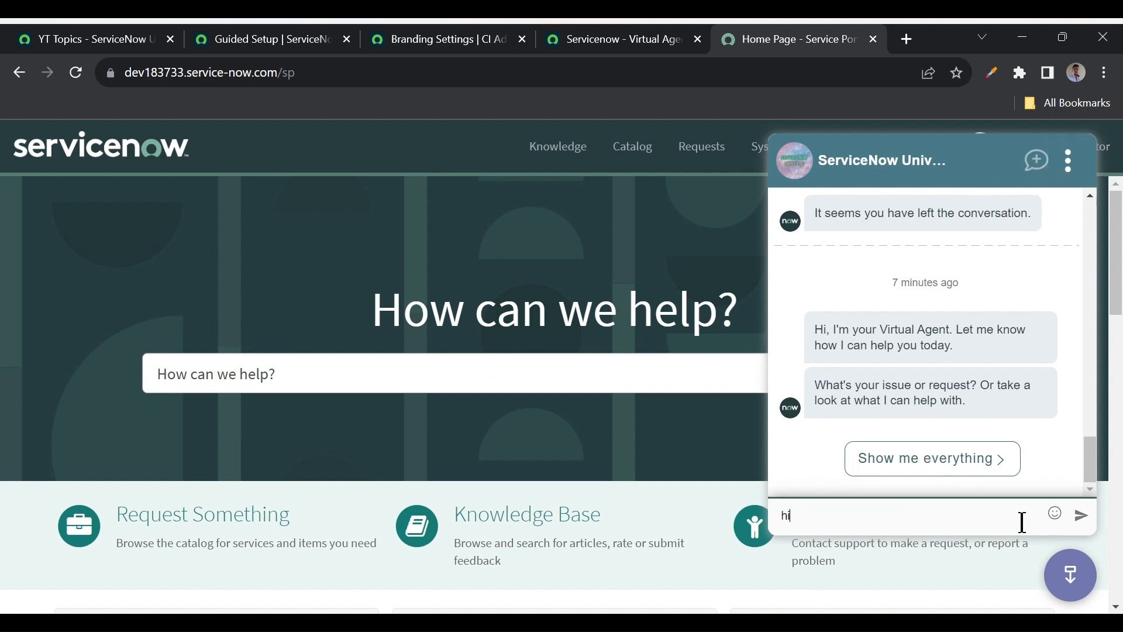
key(Return)
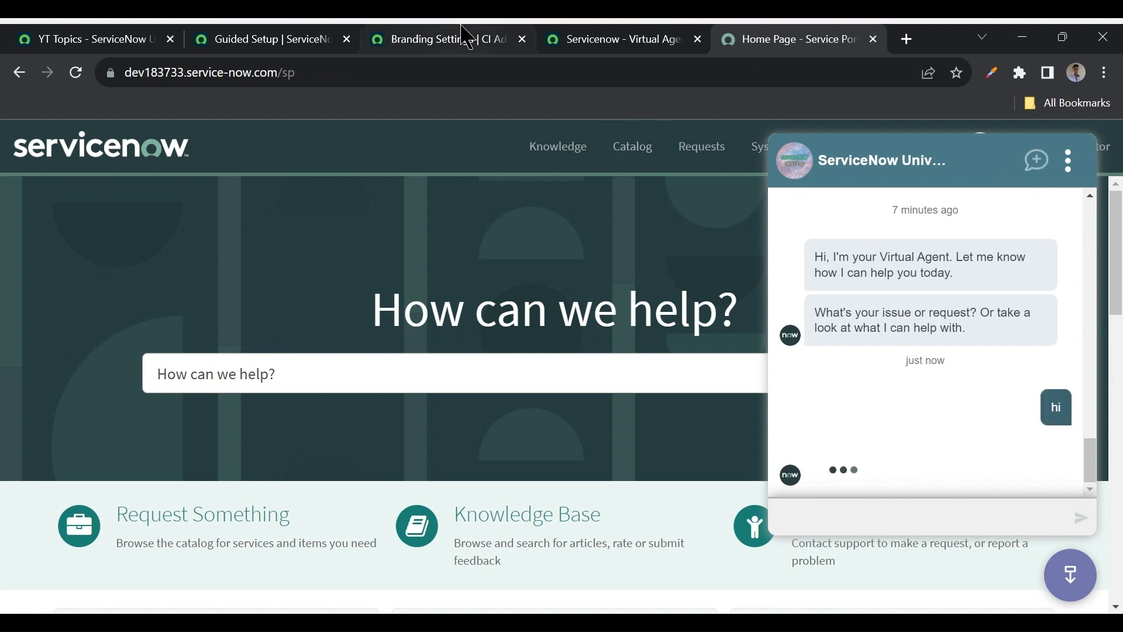
- Compare the branding's Menu Title with the portal chat's support options heading, and look over the branding color settings
click(433, 41)
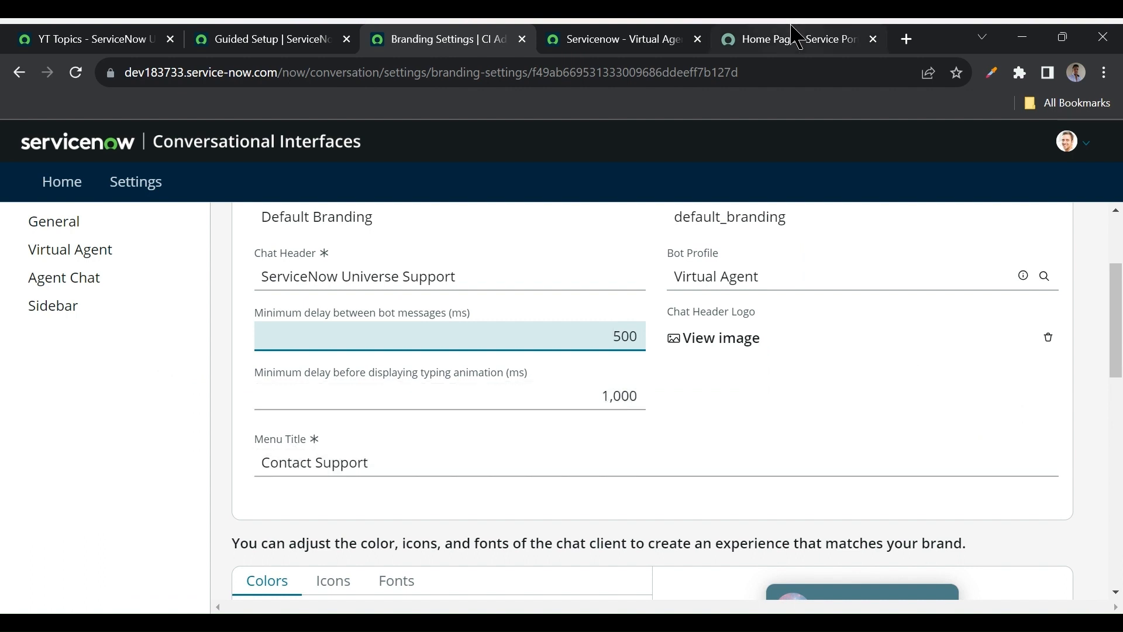
click(842, 40)
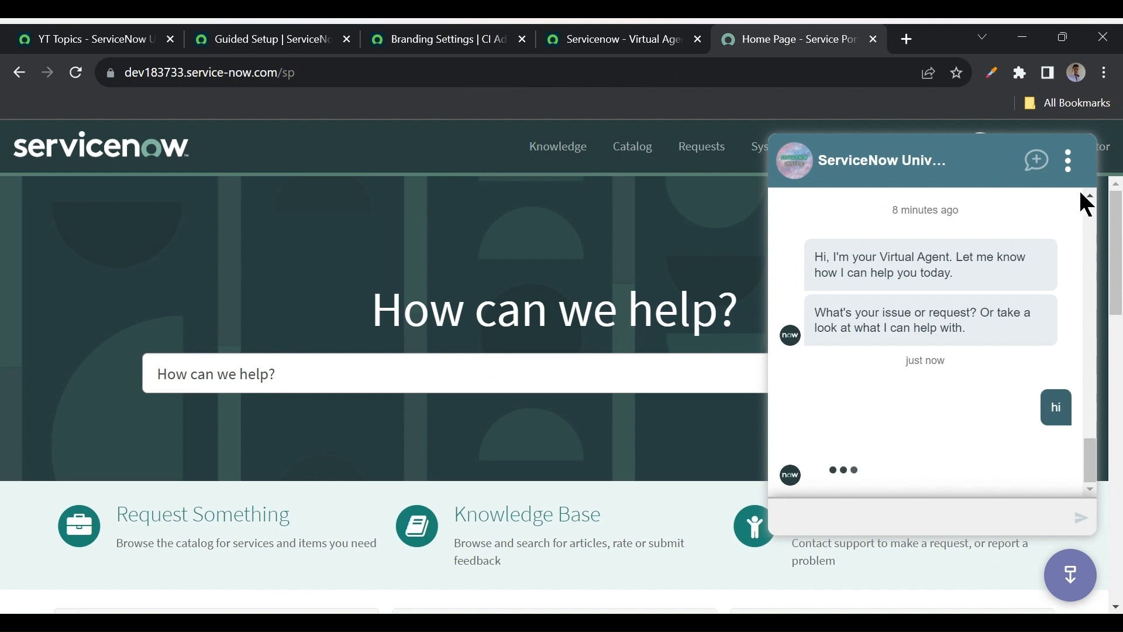
click(1068, 160)
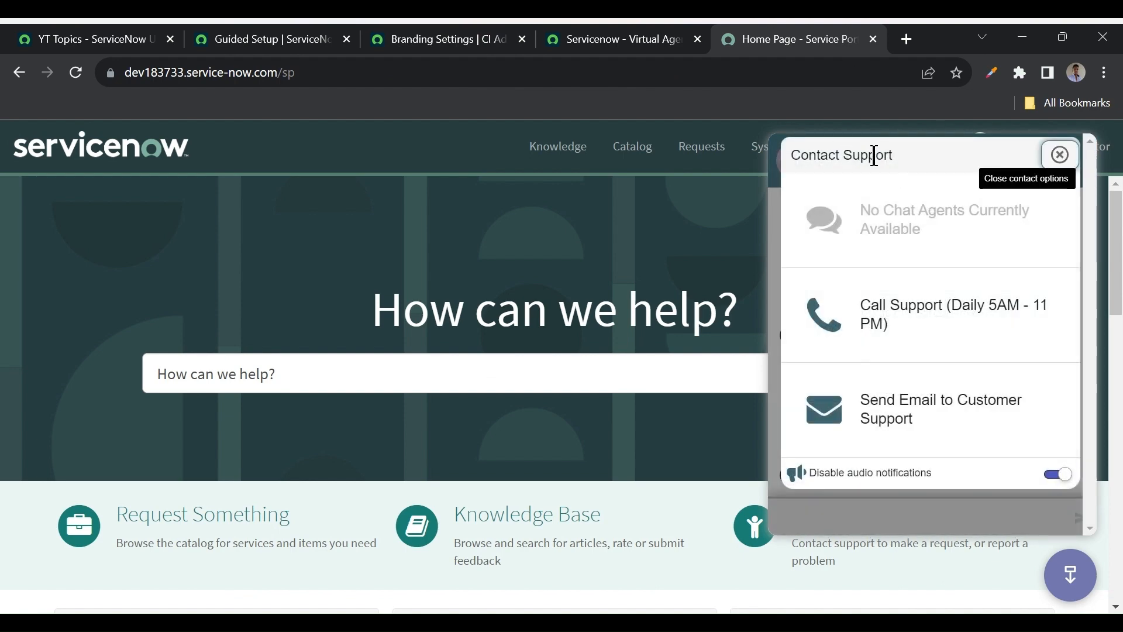
click(578, 39)
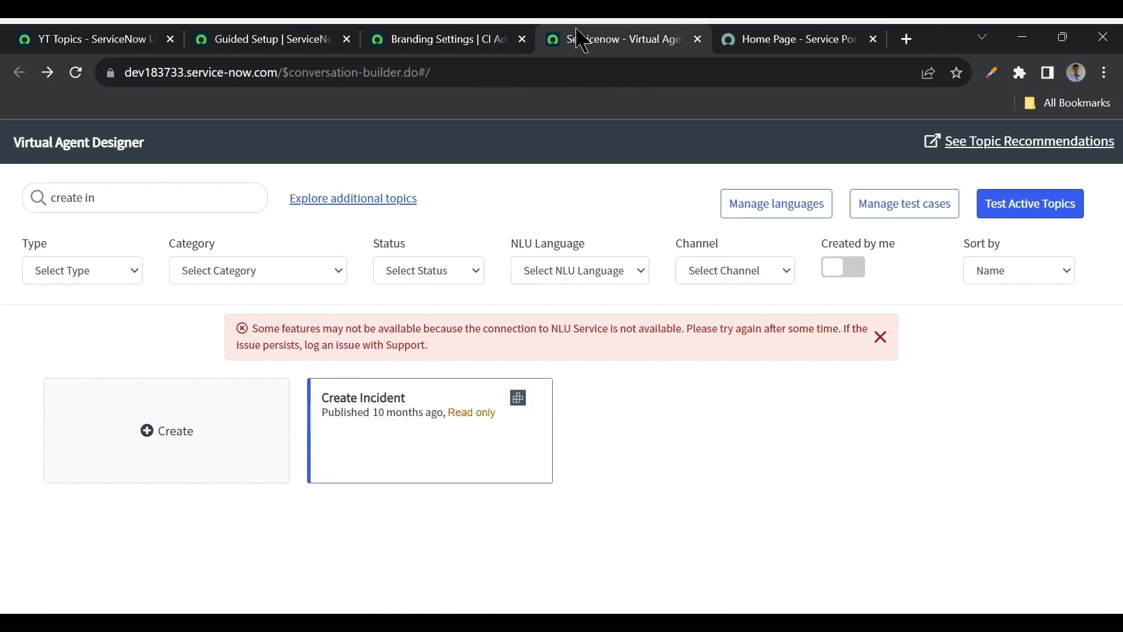
click(476, 40)
scroll(450, 401, down, 4)
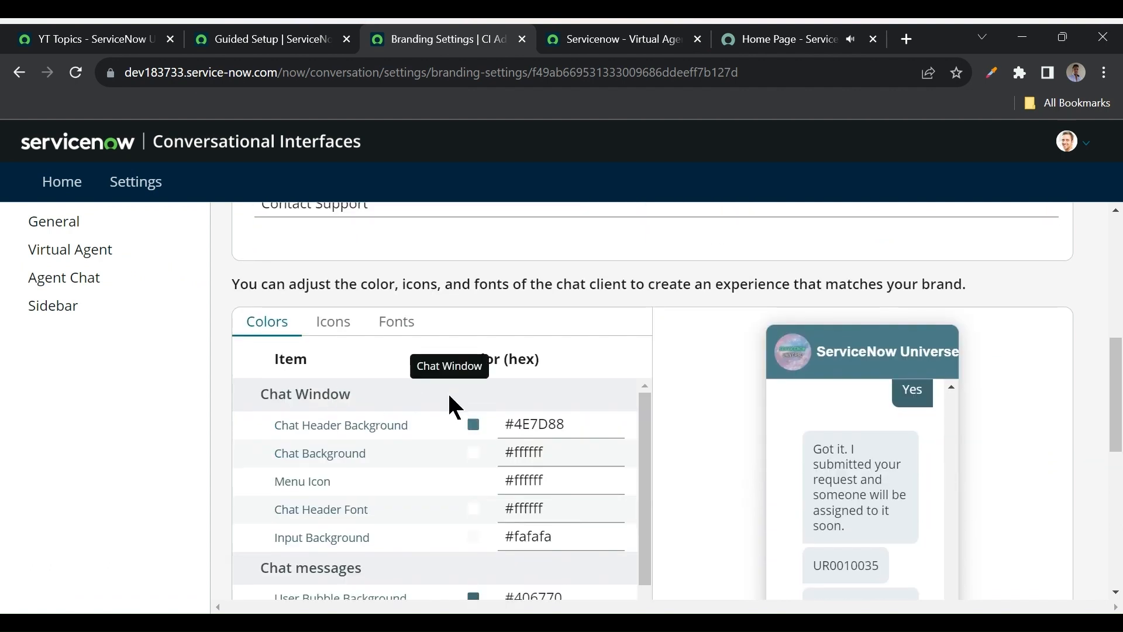
scroll(448, 391, down, 1)
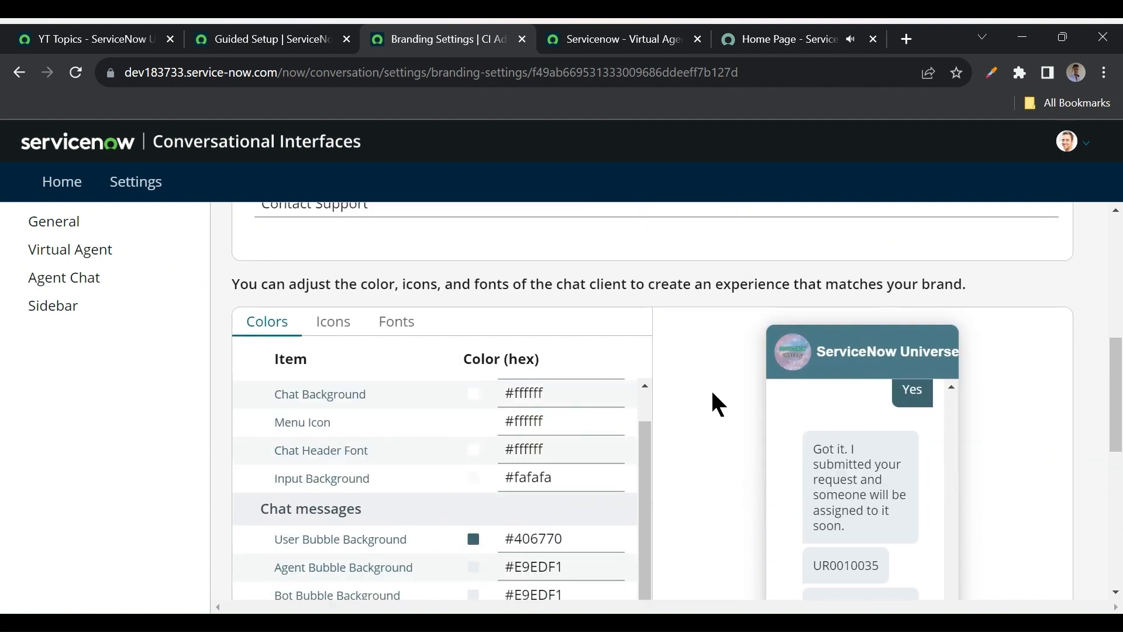
scroll(574, 393, up, 1)
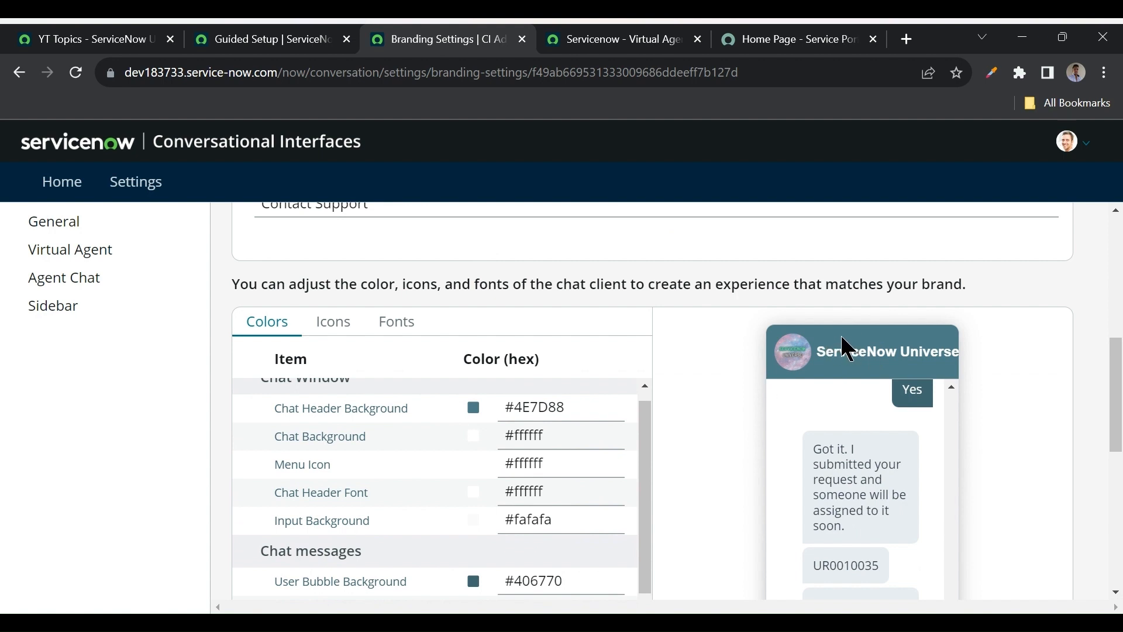
- Try #5E7D99 as the Chat Header Background color
click(566, 406)
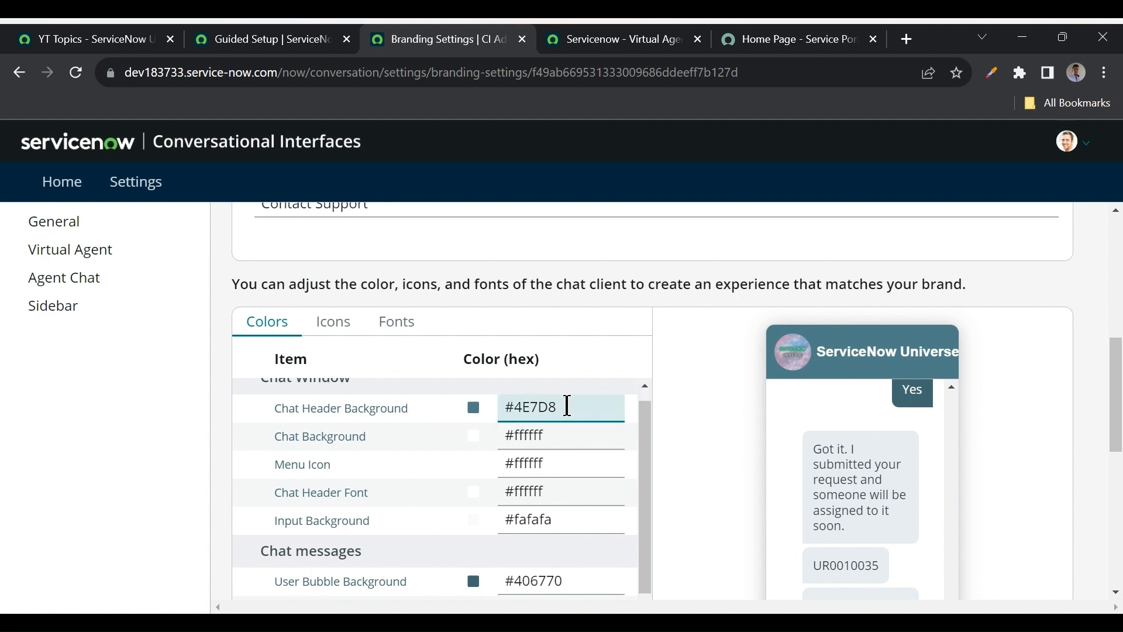
key(BackSpace)
text(99)
key(BackSpace)
text(5)
click(576, 403)
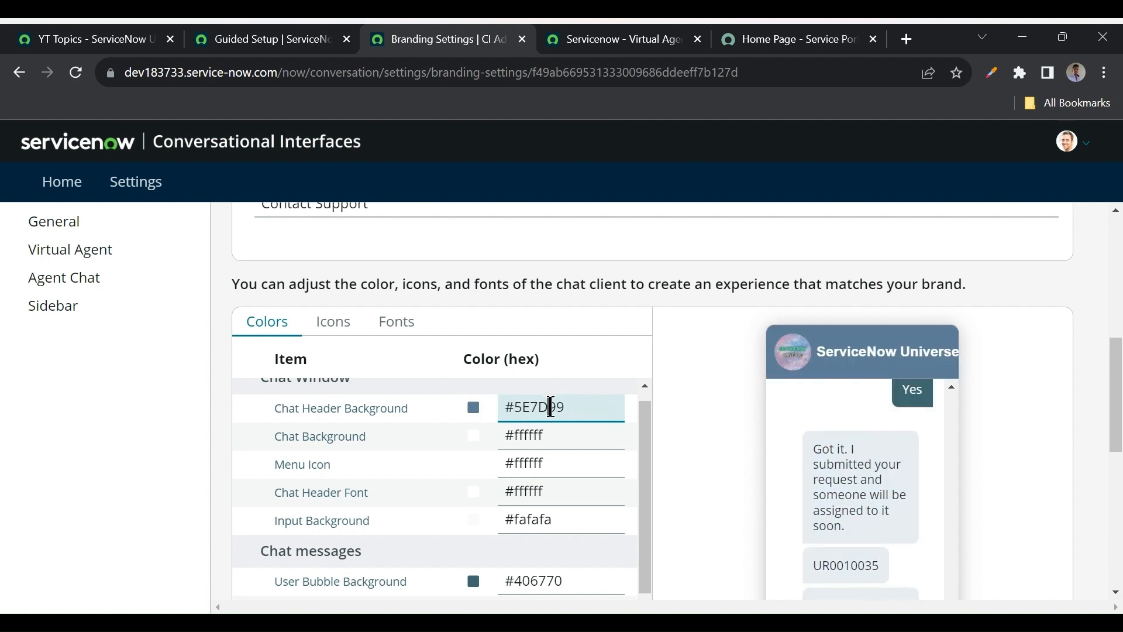
text(F)
- Set the Chat Header Background color to #f00df0 and apply it to the chat preview
key(BackSpace)
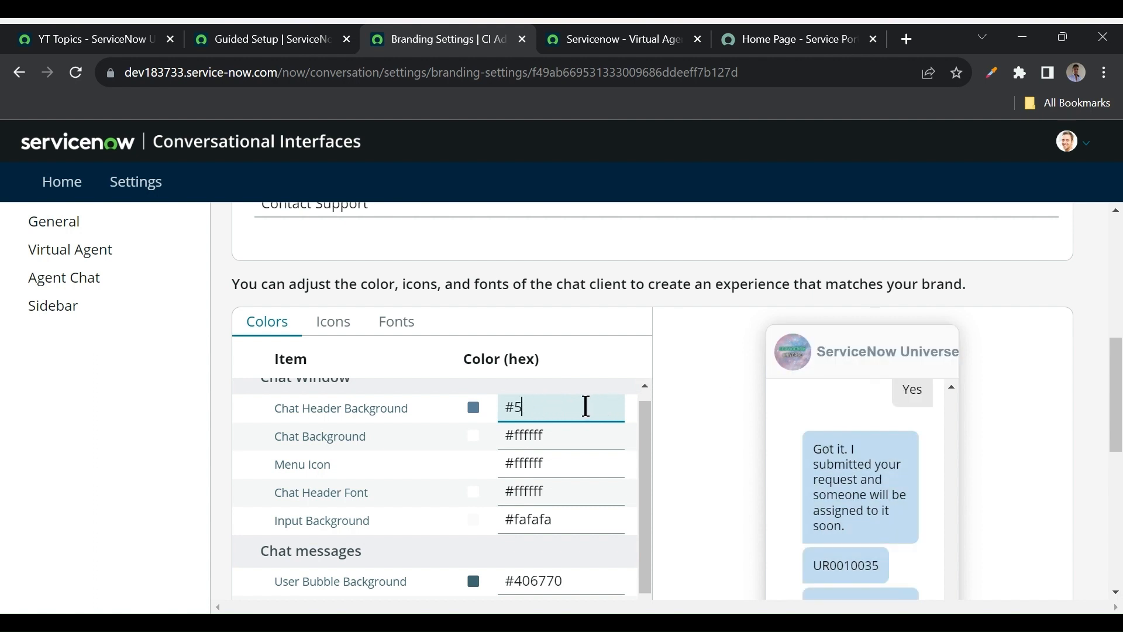
key(BackSpace)
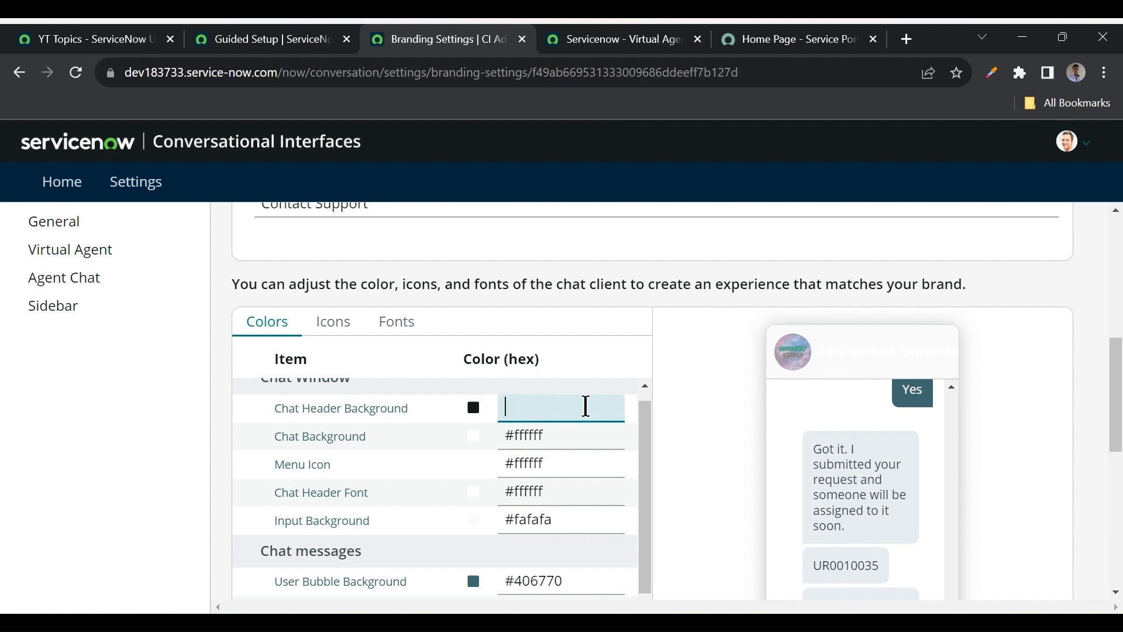
text(#fff)
text(00df)
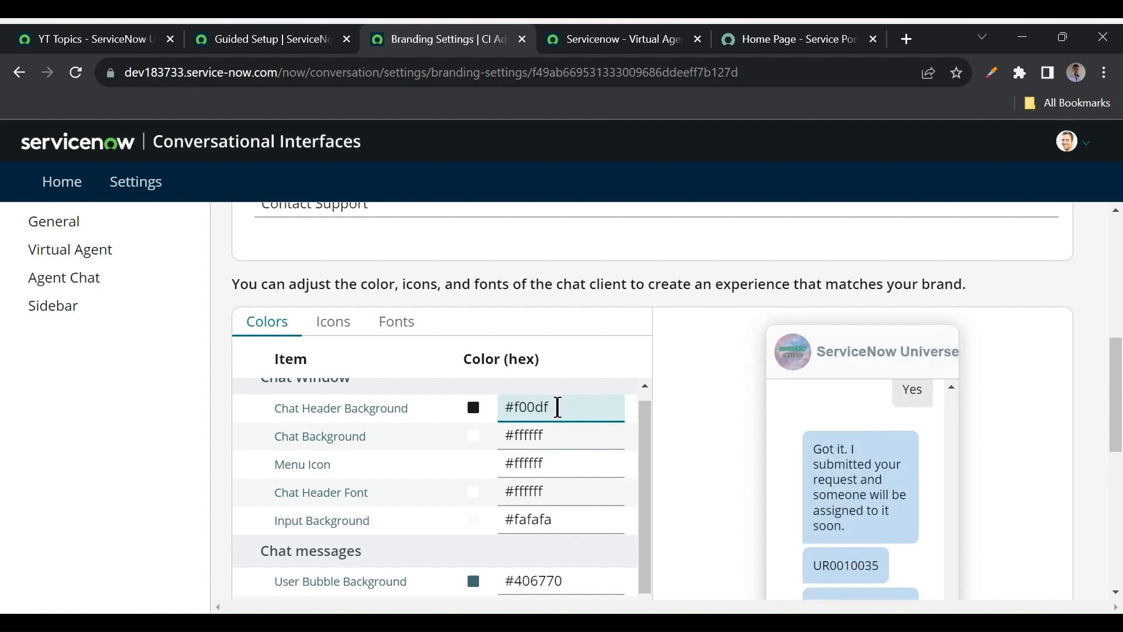
text(0)
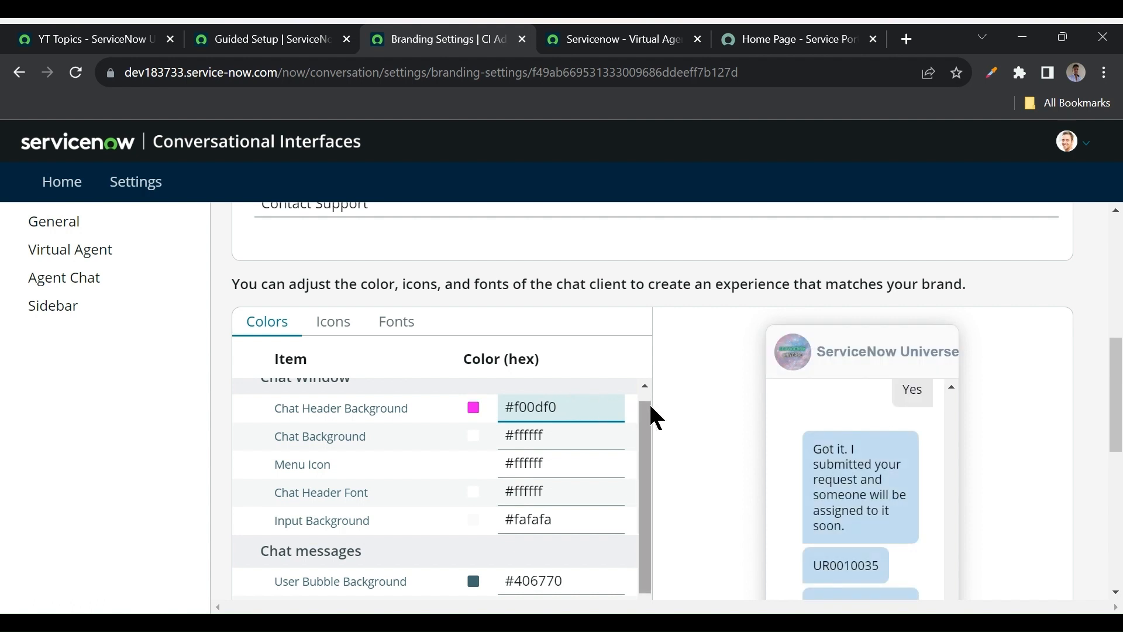
click(679, 402)
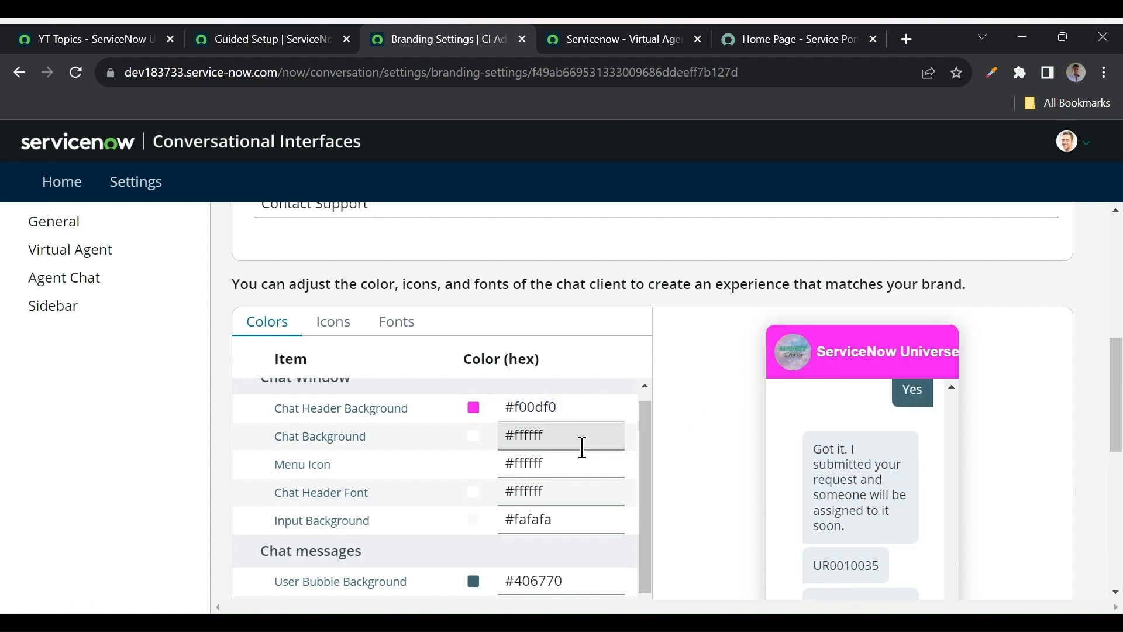
- Set the Chat Background color to #00000 and save the Default Branding
scroll(579, 450, down, 1)
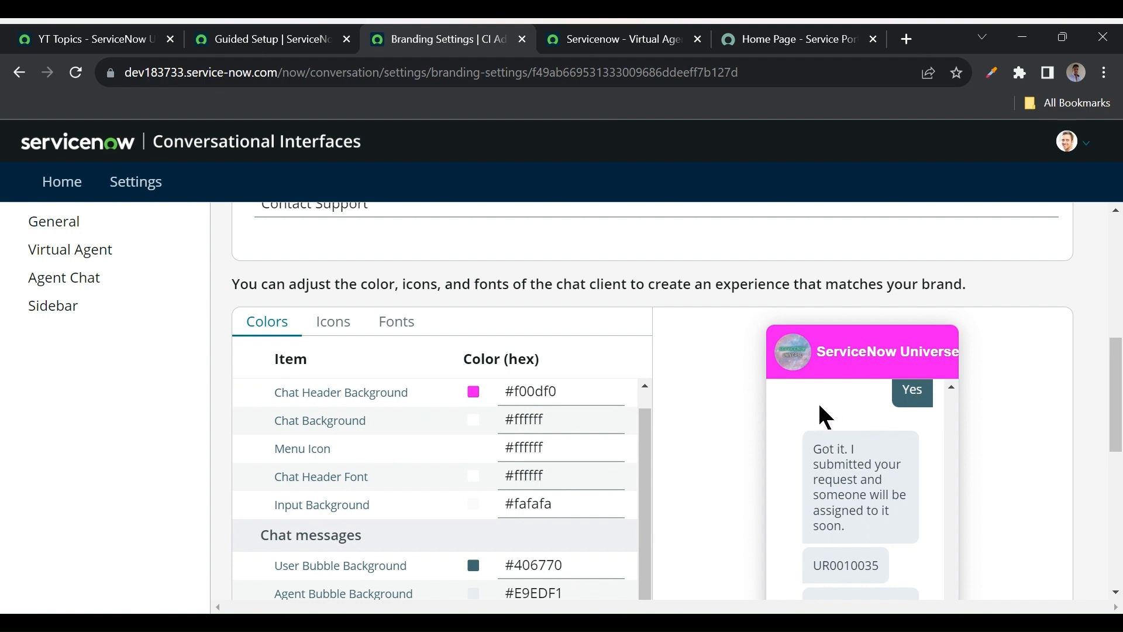
click(579, 422)
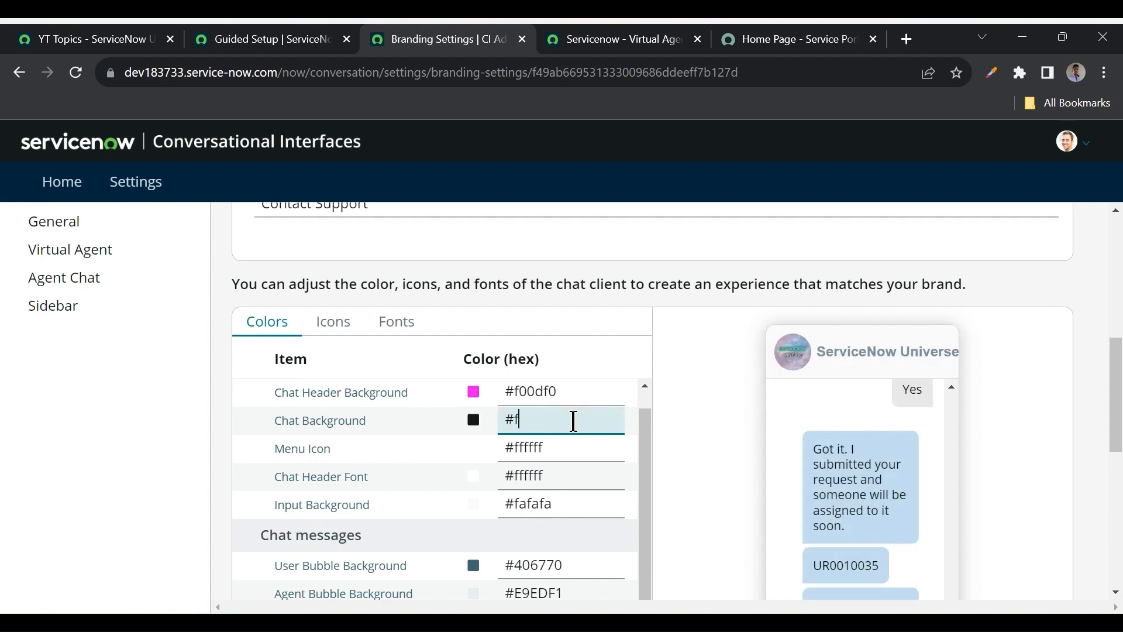
key(BackSpace)
text(00000)
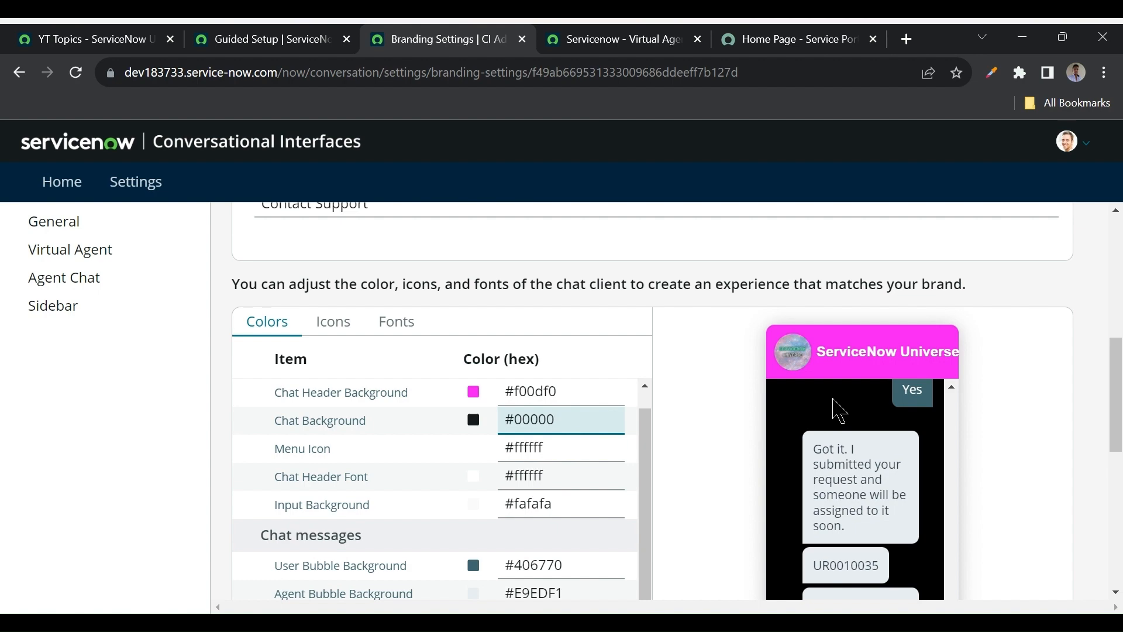
scroll(719, 438, up, 6)
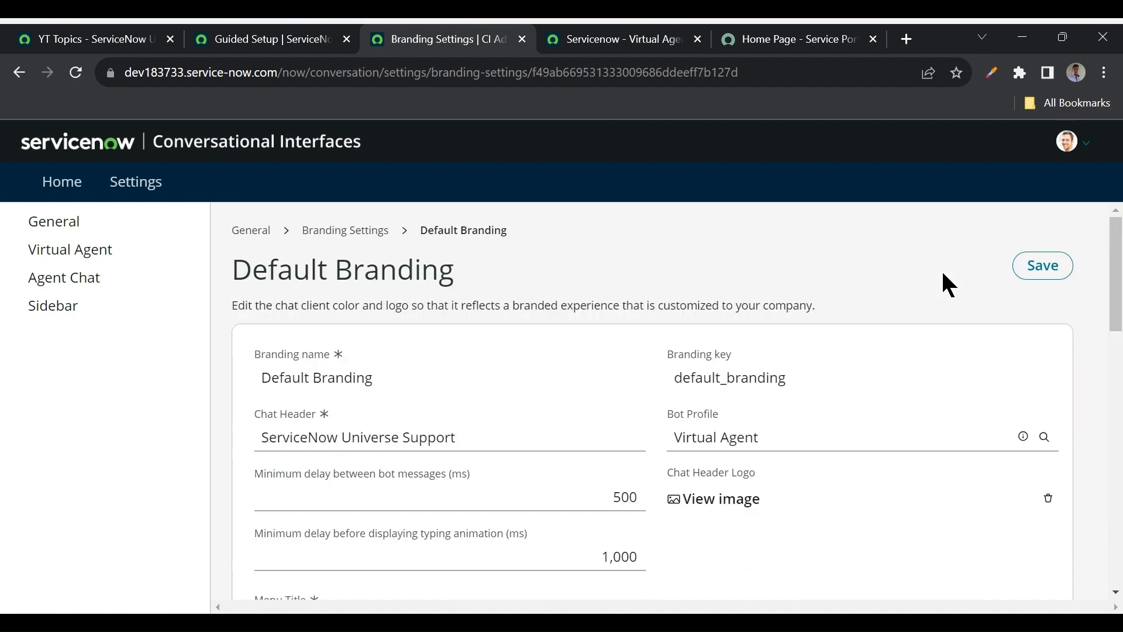
click(1041, 267)
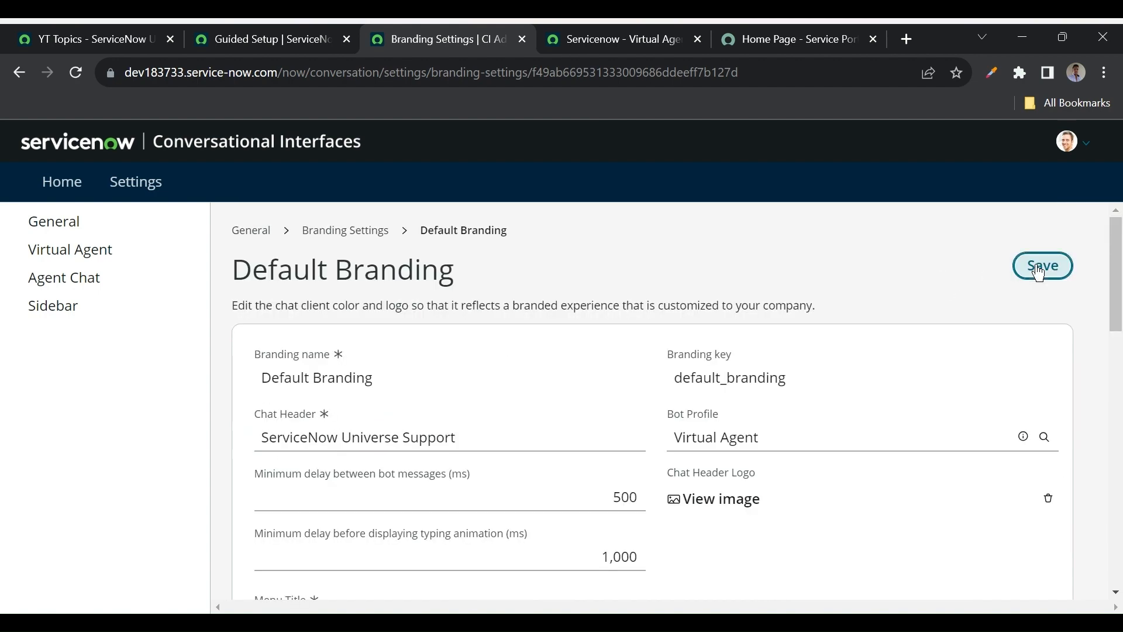
- Reload the Service Portal home page to check the chat window's colors, and return to the branding settings
click(790, 42)
click(79, 76)
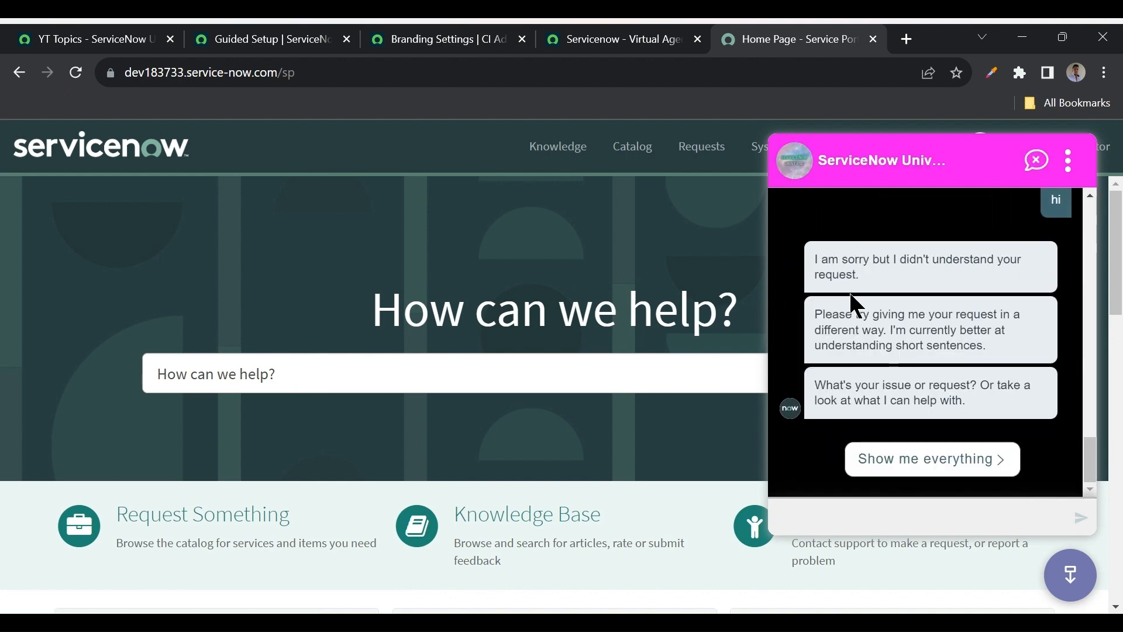
click(463, 43)
- View the icon and font customization options of the Default Branding chat client
scroll(472, 406, down, 9)
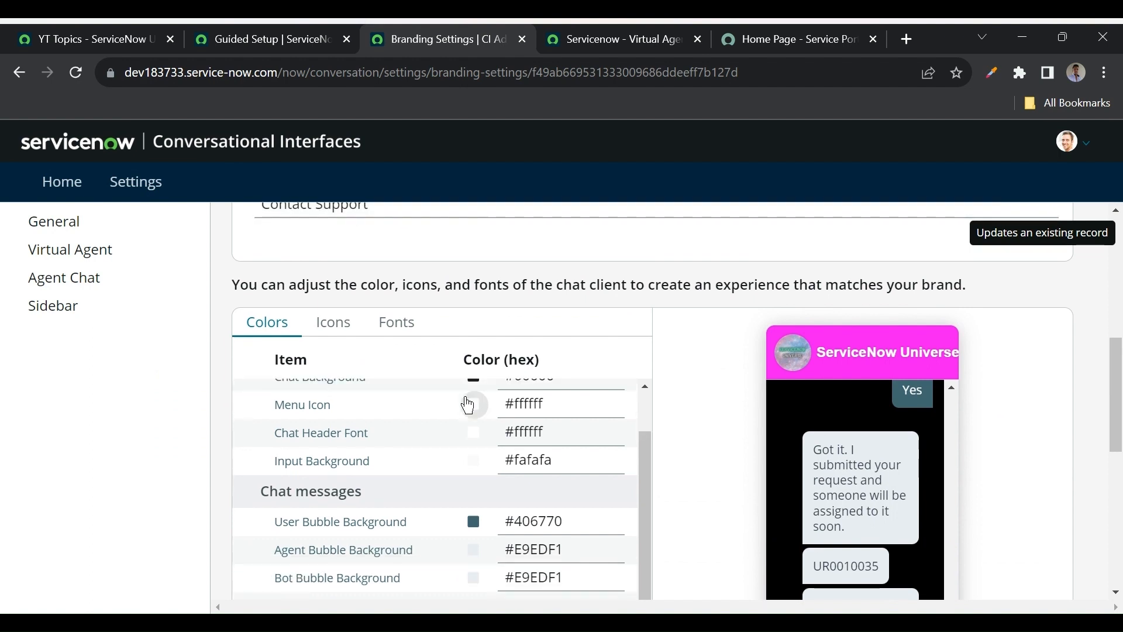
click(349, 336)
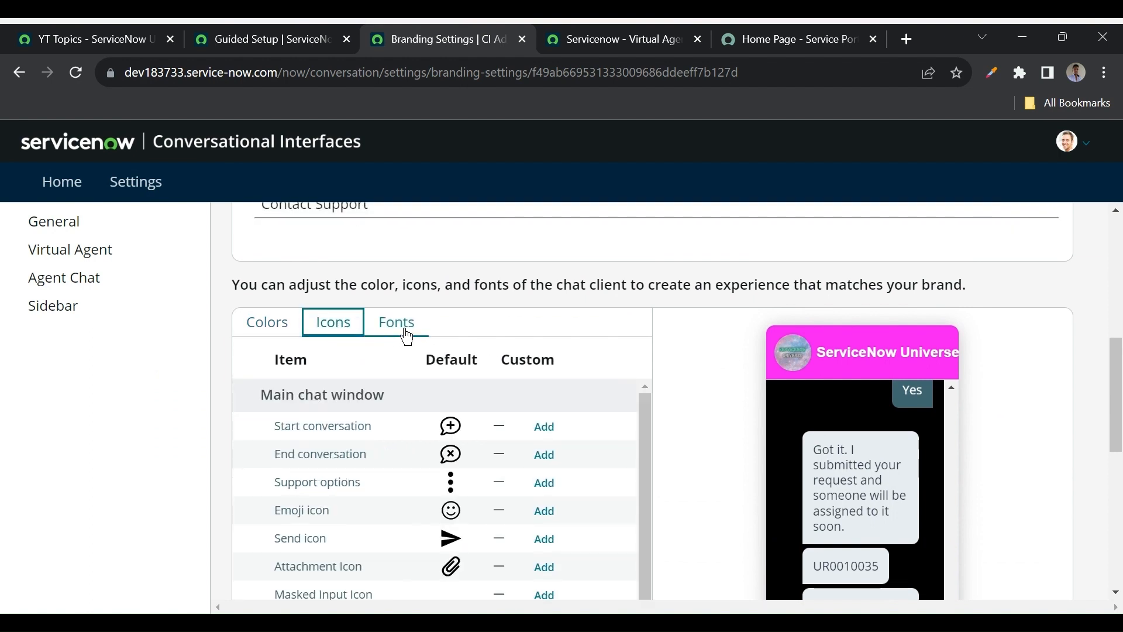
click(405, 334)
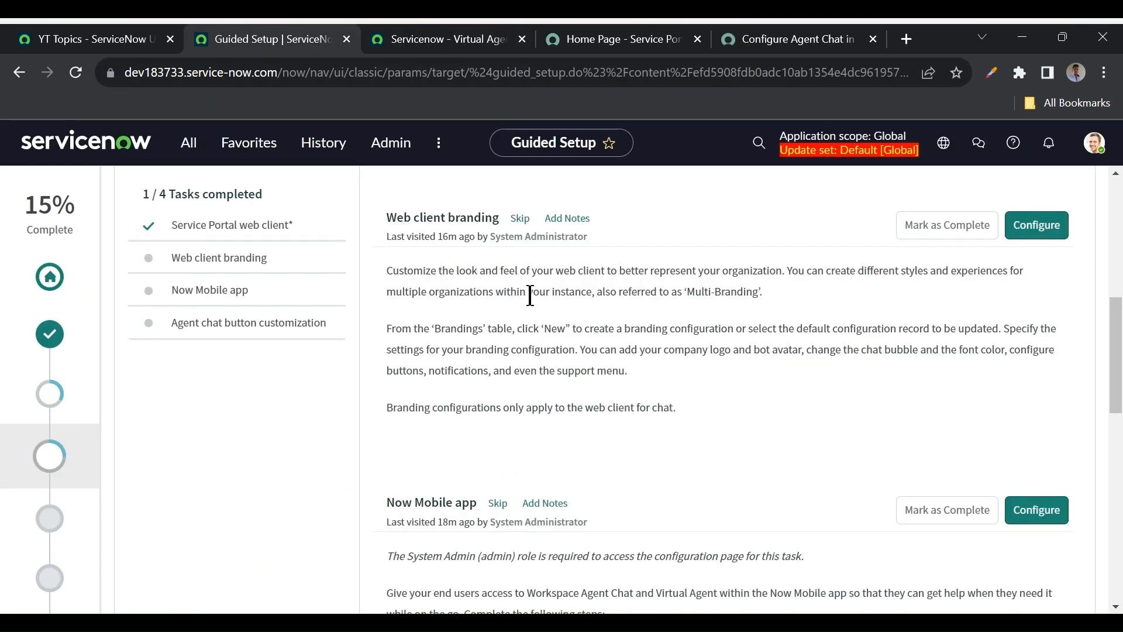
- Mark the Web client branding task as complete in Guided Setup
scroll(530, 295, down, 9)
scroll(530, 295, up, 10)
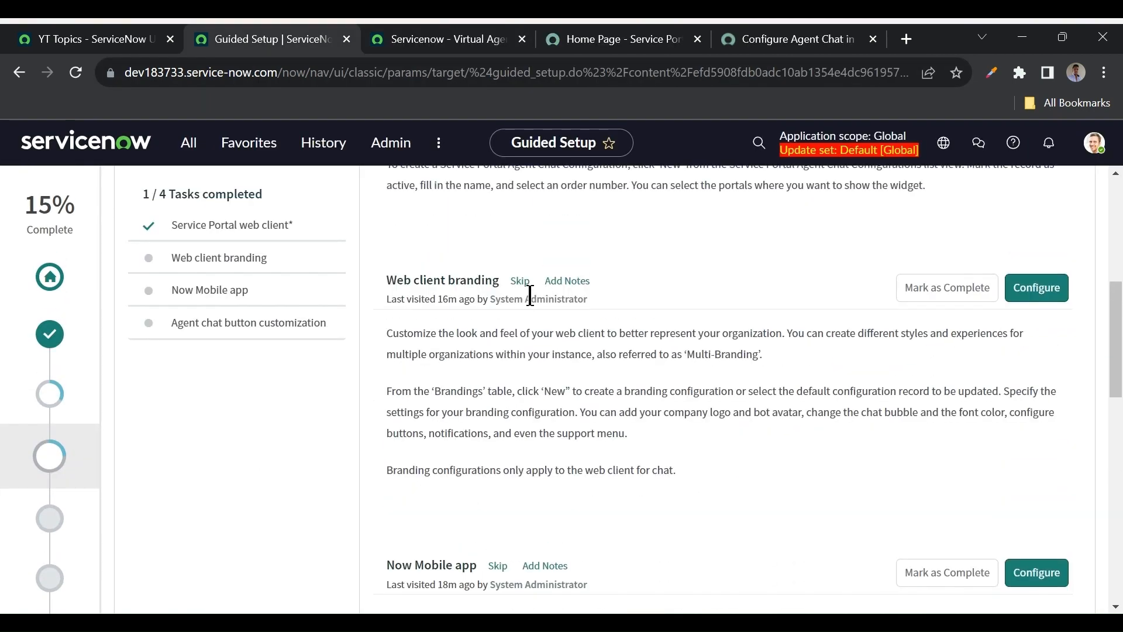
click(946, 288)
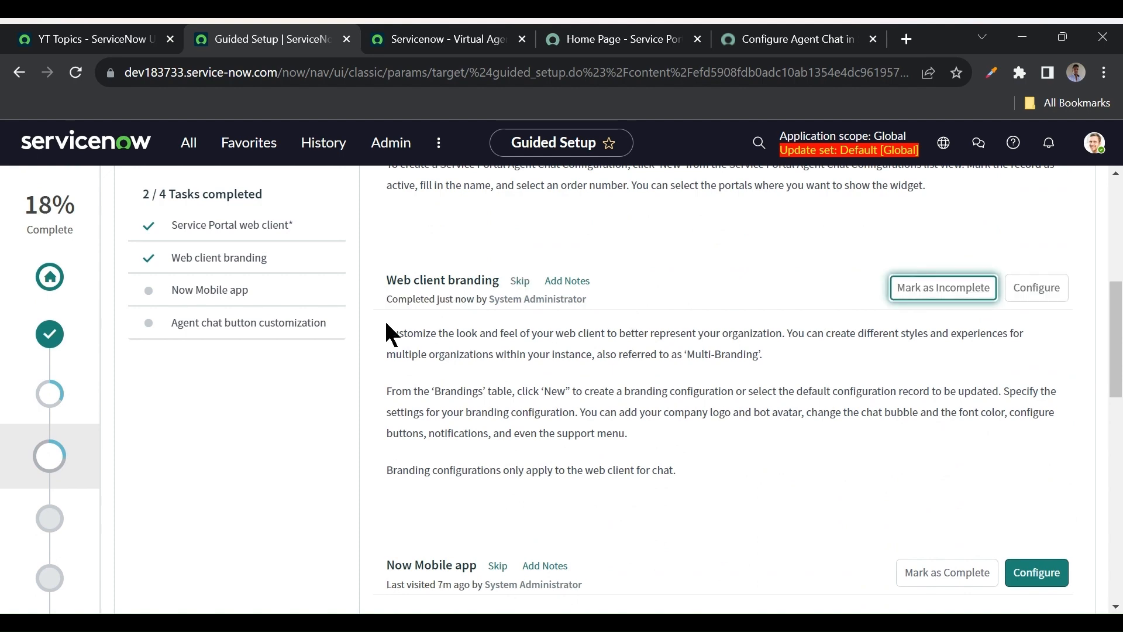
- Open the configuration page of the Agent chat button customization task in Guided Setup
scroll(529, 380, down, 4)
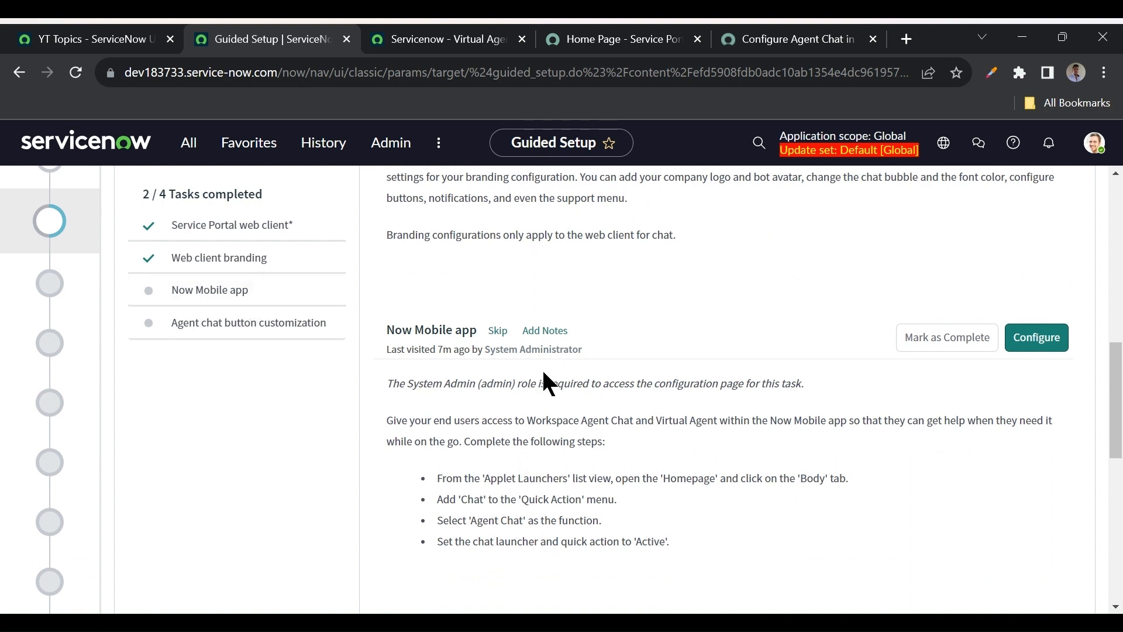
click(318, 291)
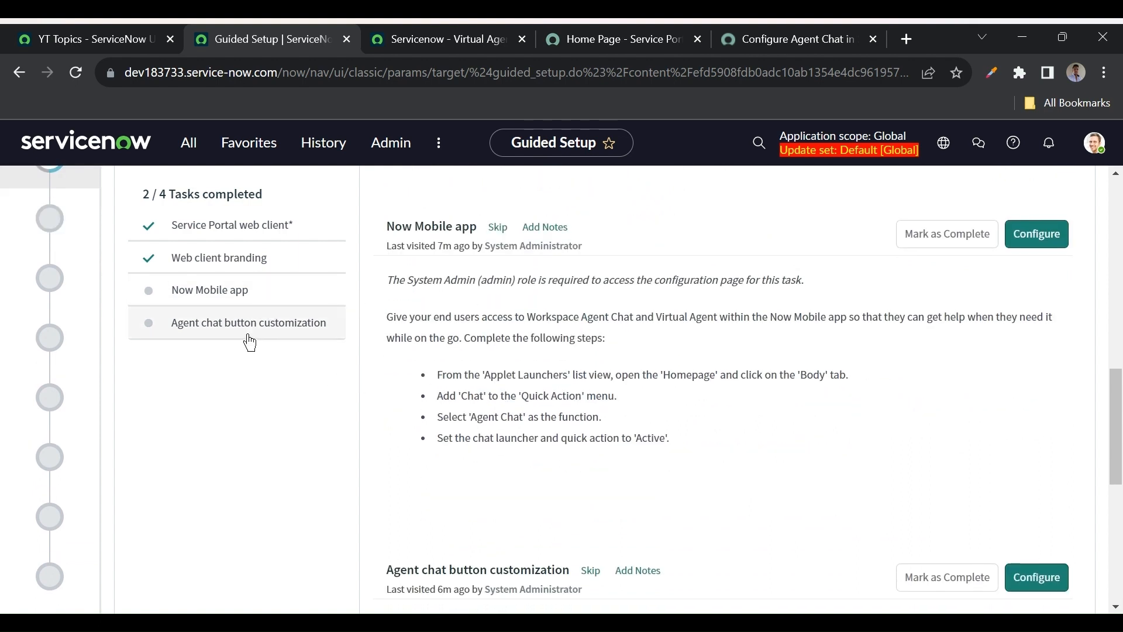
click(783, 39)
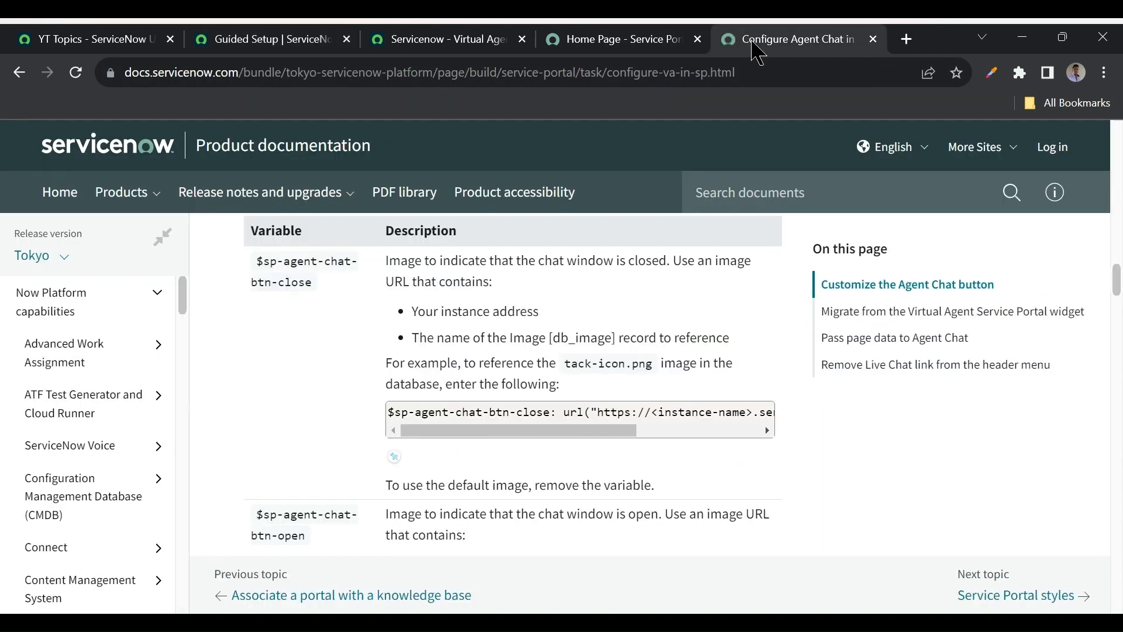
click(621, 39)
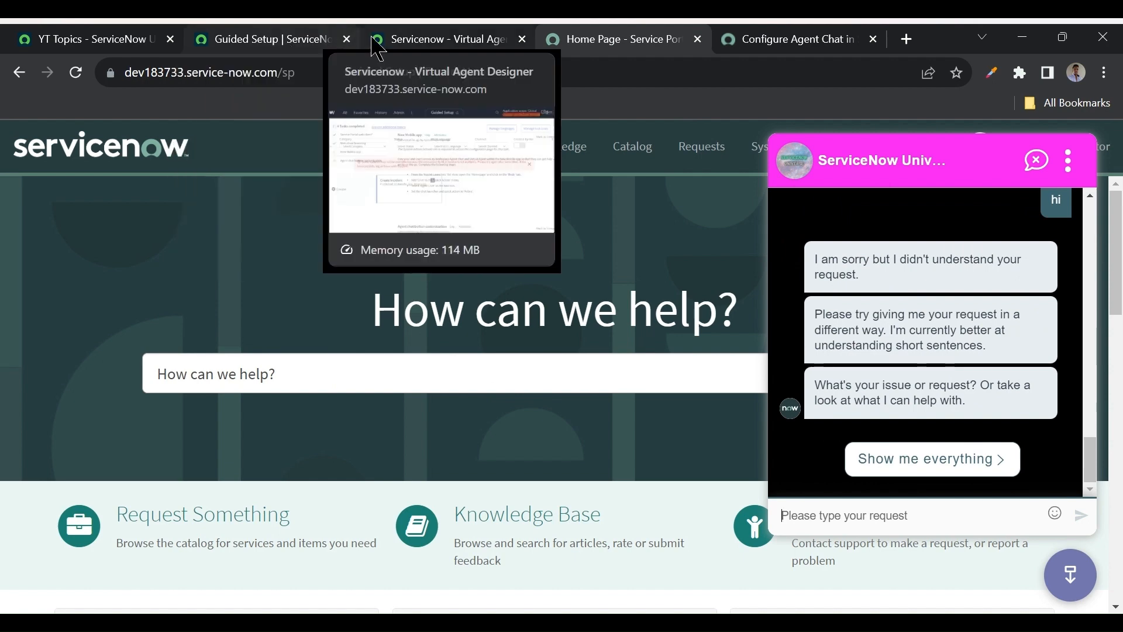
click(401, 42)
click(292, 39)
scroll(518, 295, down, 5)
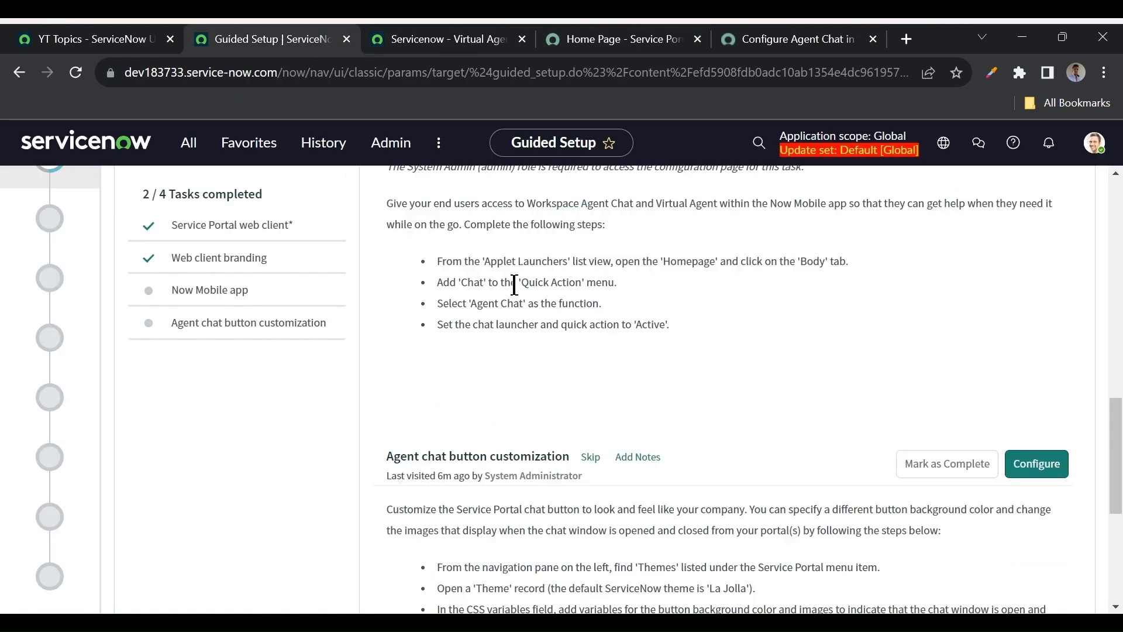
click(1035, 300)
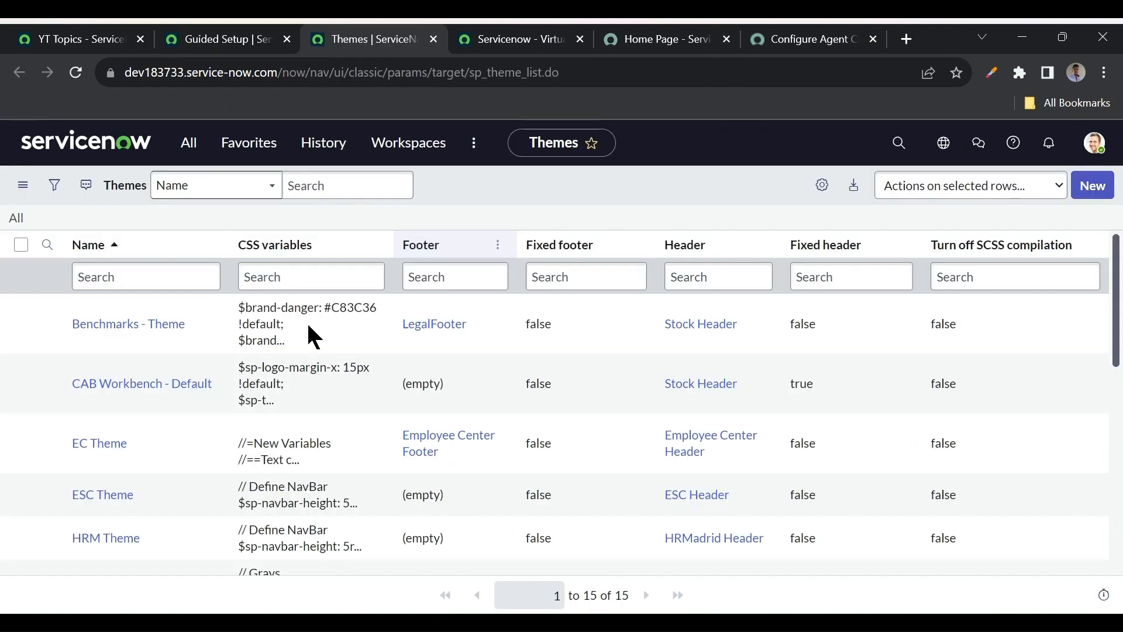
- Look through the Themes list for the La Jolla theme
scroll(310, 380, down, 5)
scroll(244, 397, down, 3)
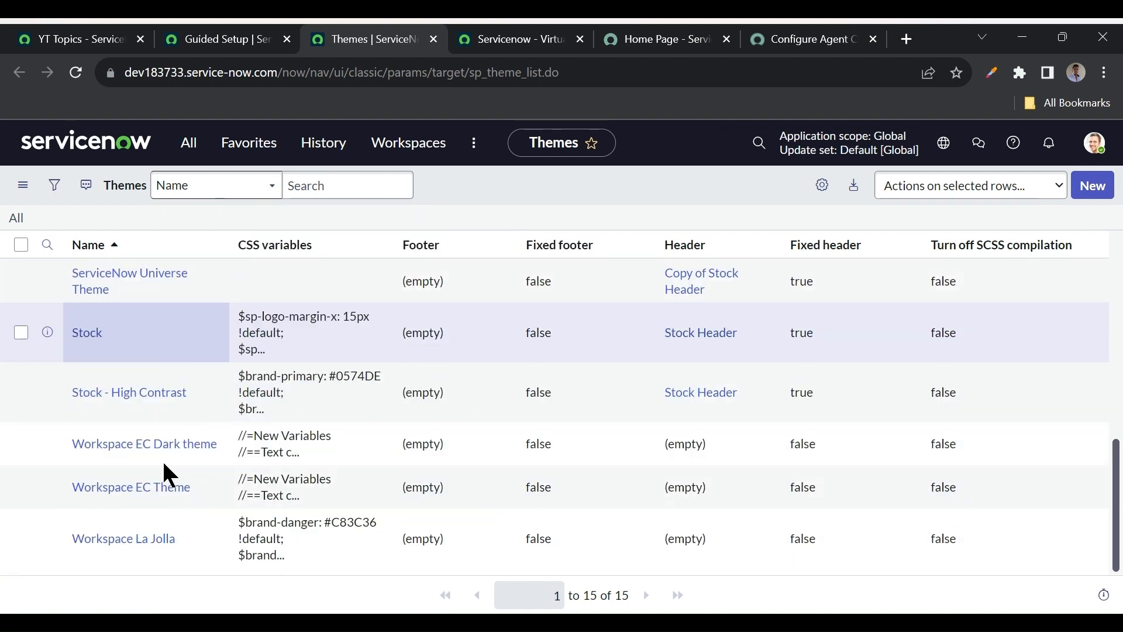
scroll(164, 473, up, 3)
scroll(169, 471, up, 1)
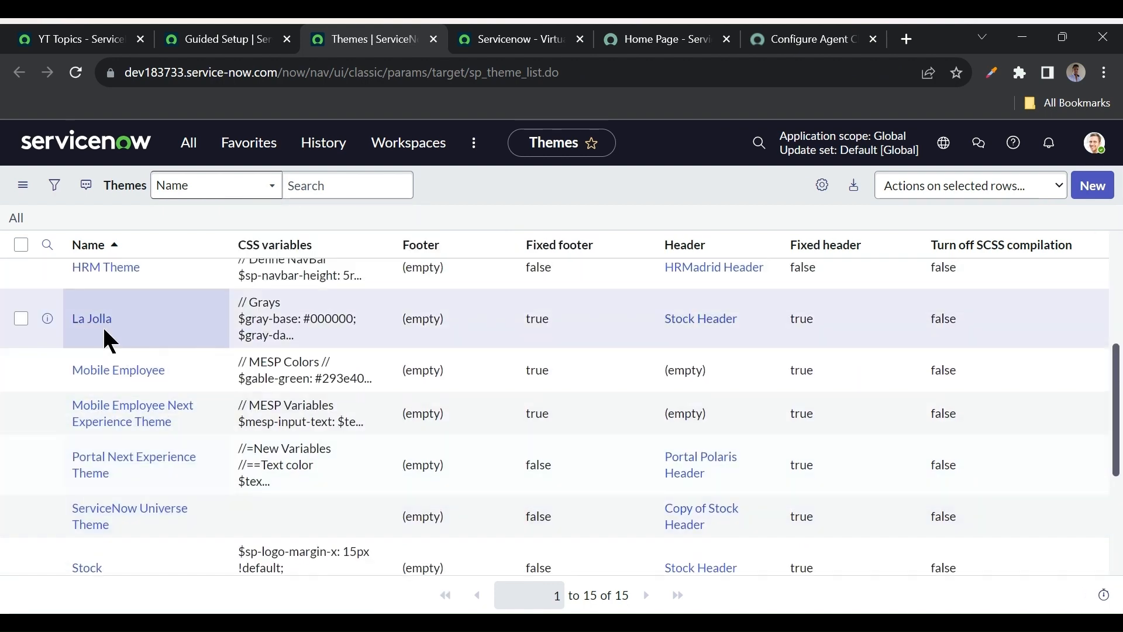
- Search the Guided Setup page's application navigator for "portals" and open the Service Portals list in a separate browser tab
click(648, 42)
click(219, 44)
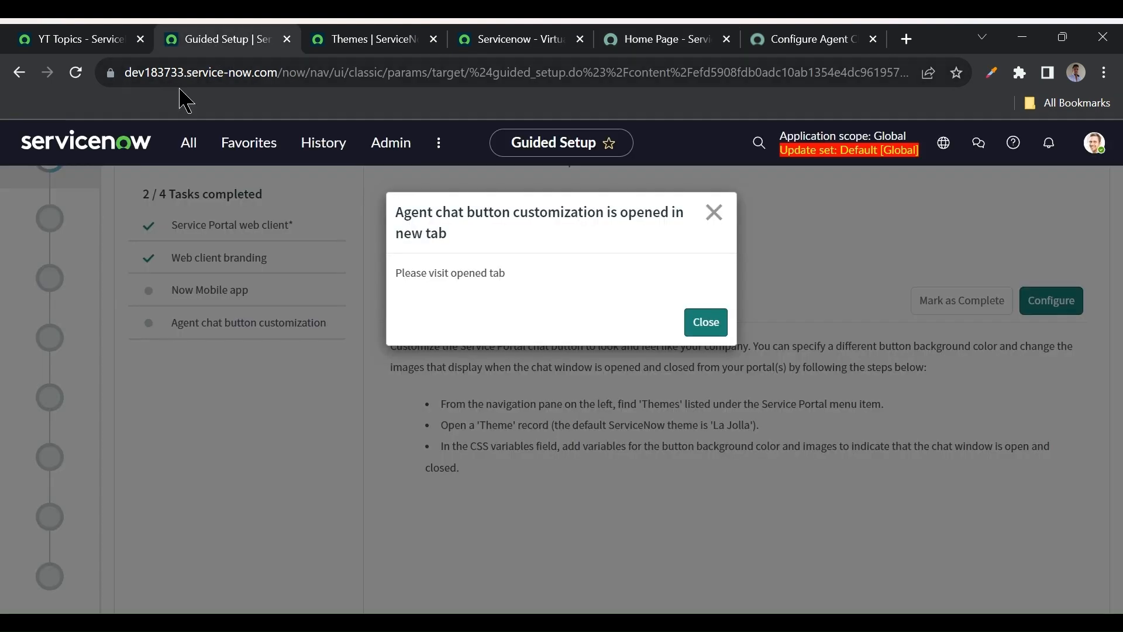
click(189, 144)
text(portals)
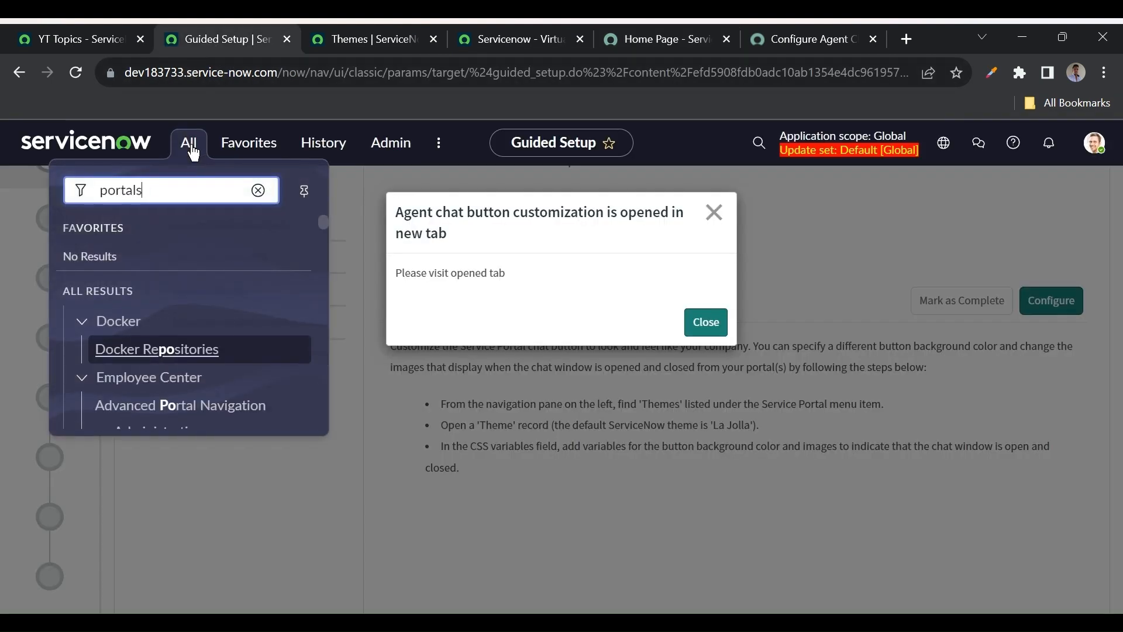
middle_click(114, 351)
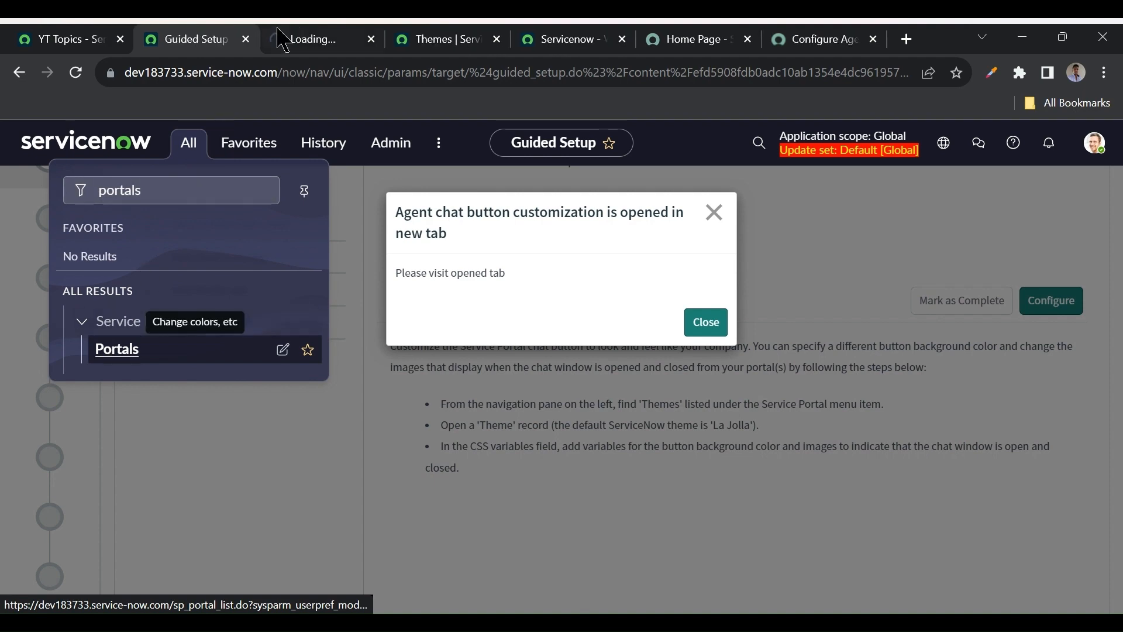
click(295, 38)
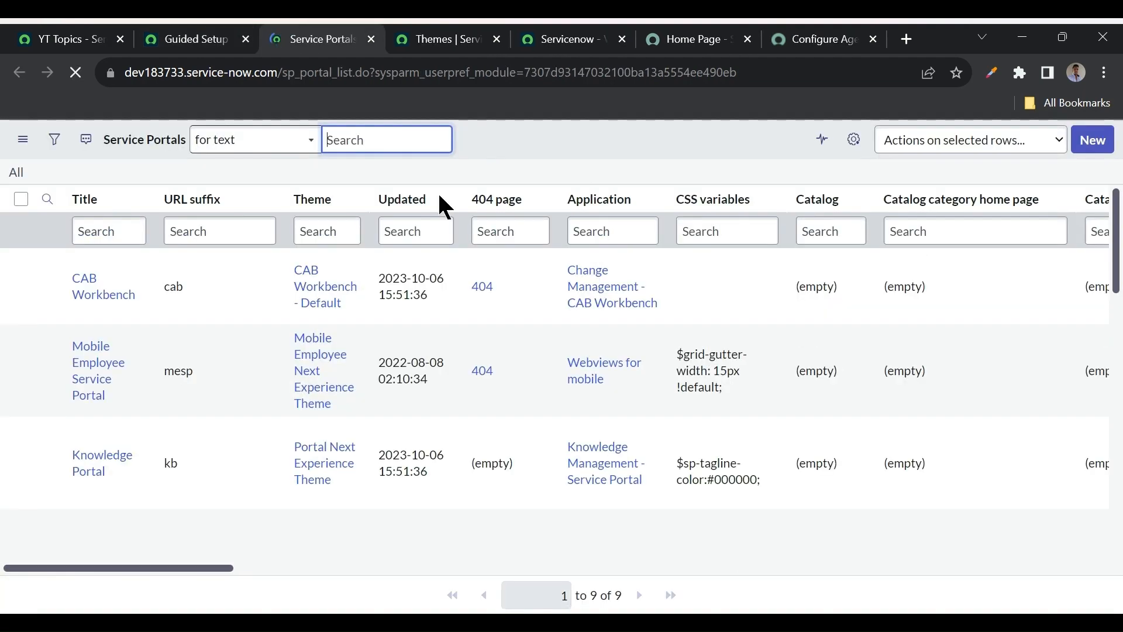
- Filter the Service Portals list by URL suffix "sp" to check which theme the portal uses
click(209, 234)
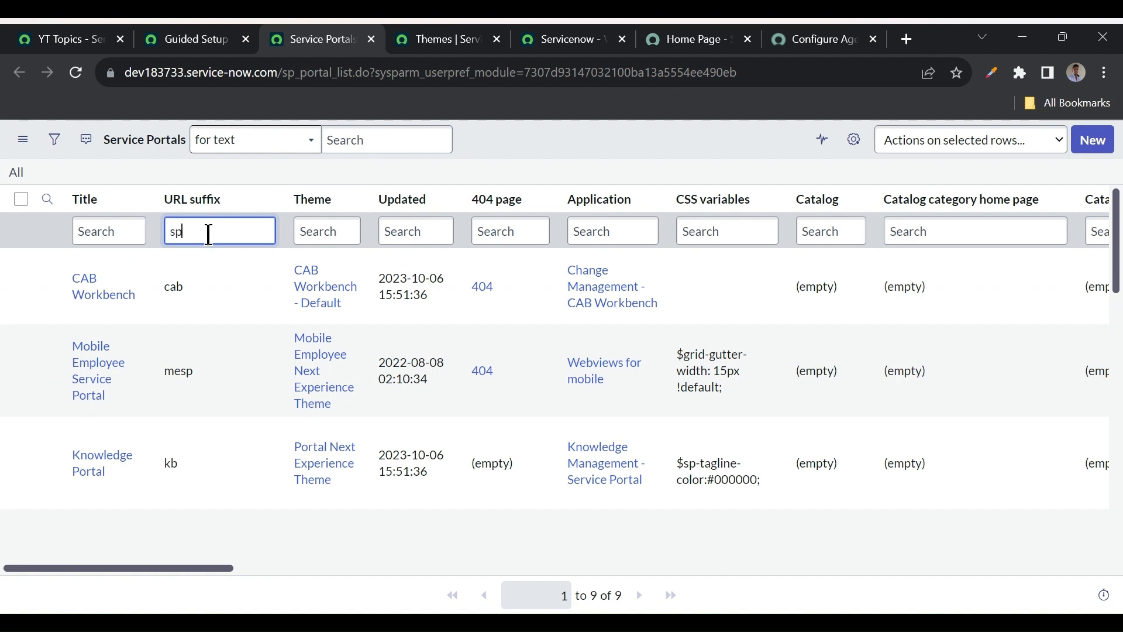
text(sp)
key(Return)
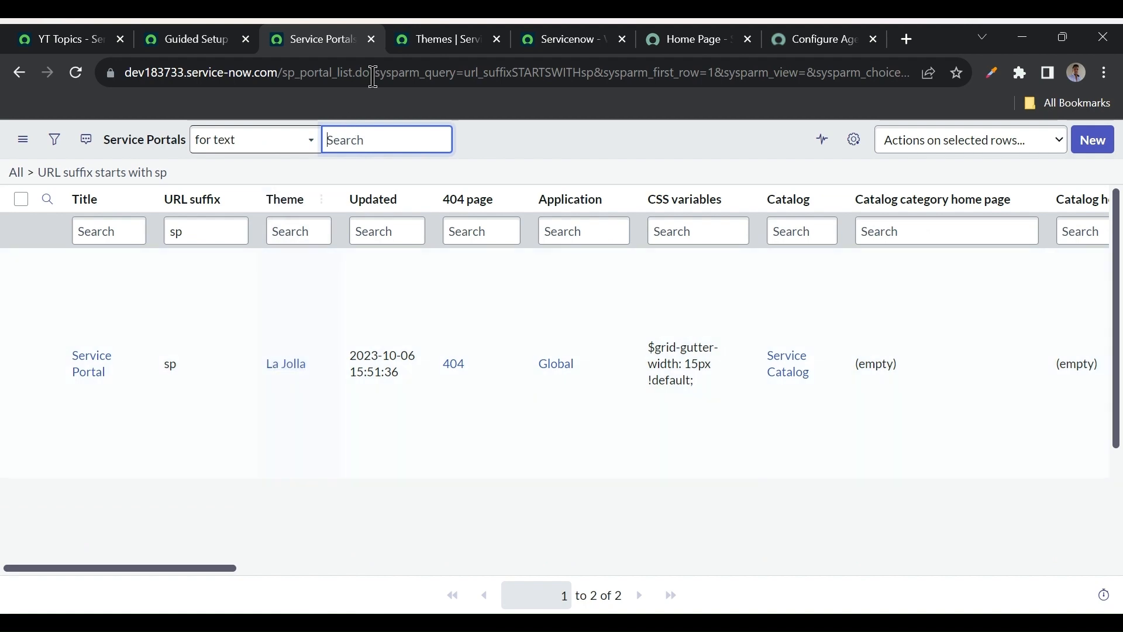
click(436, 40)
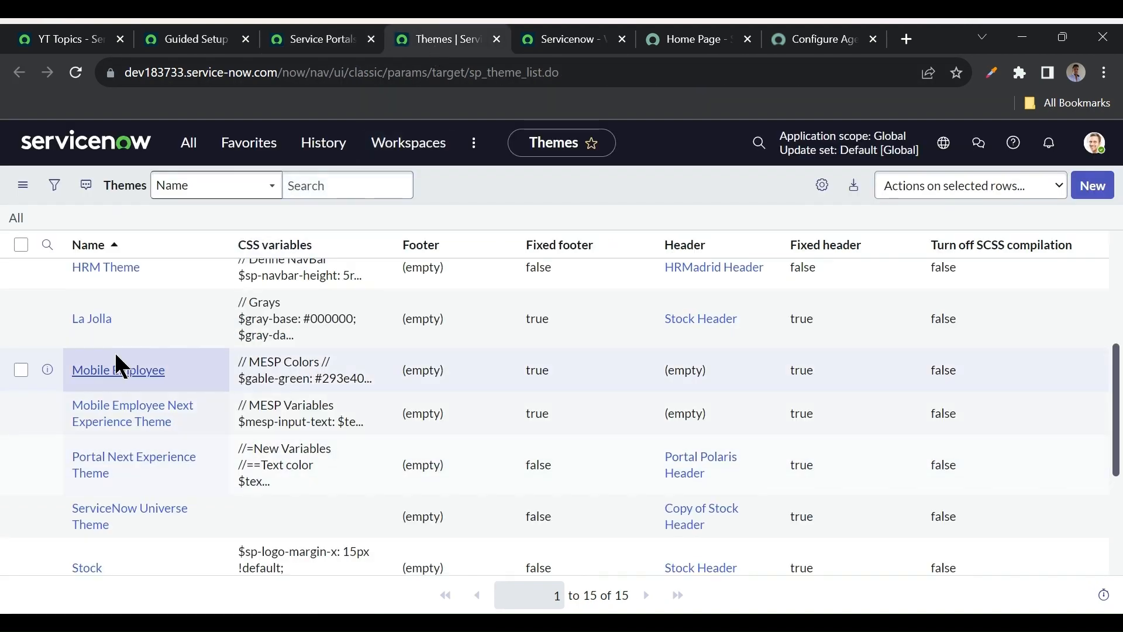
- Filter the Service Portals list by URL suffix "serv" to check the theme of the ServiceNow Universe portal
click(307, 41)
click(196, 227)
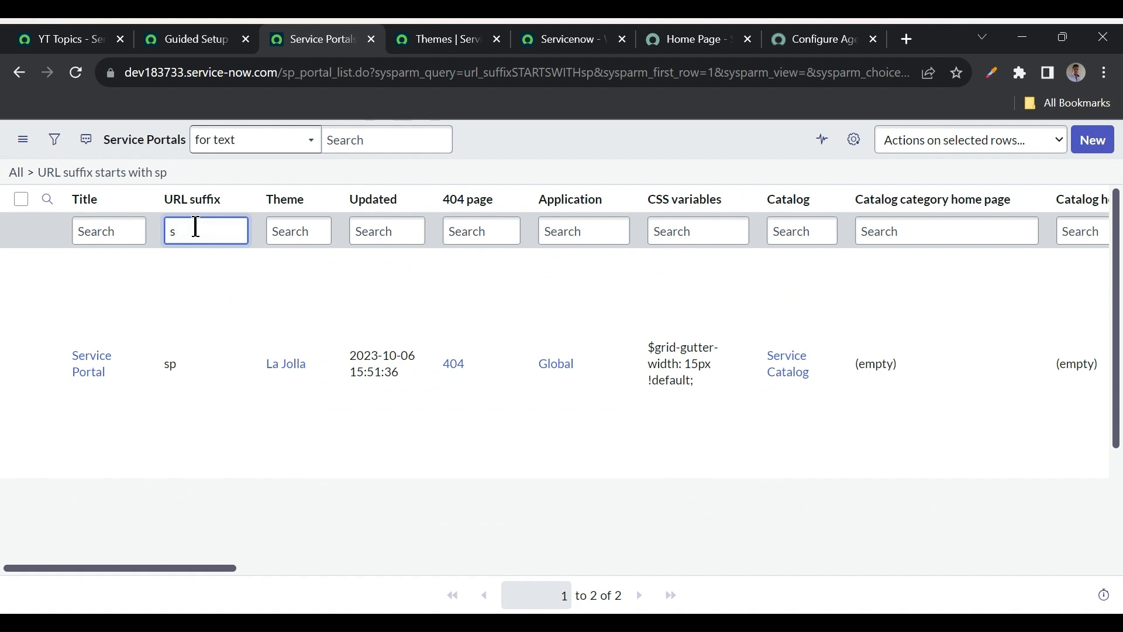
text(serv)
key(Return)
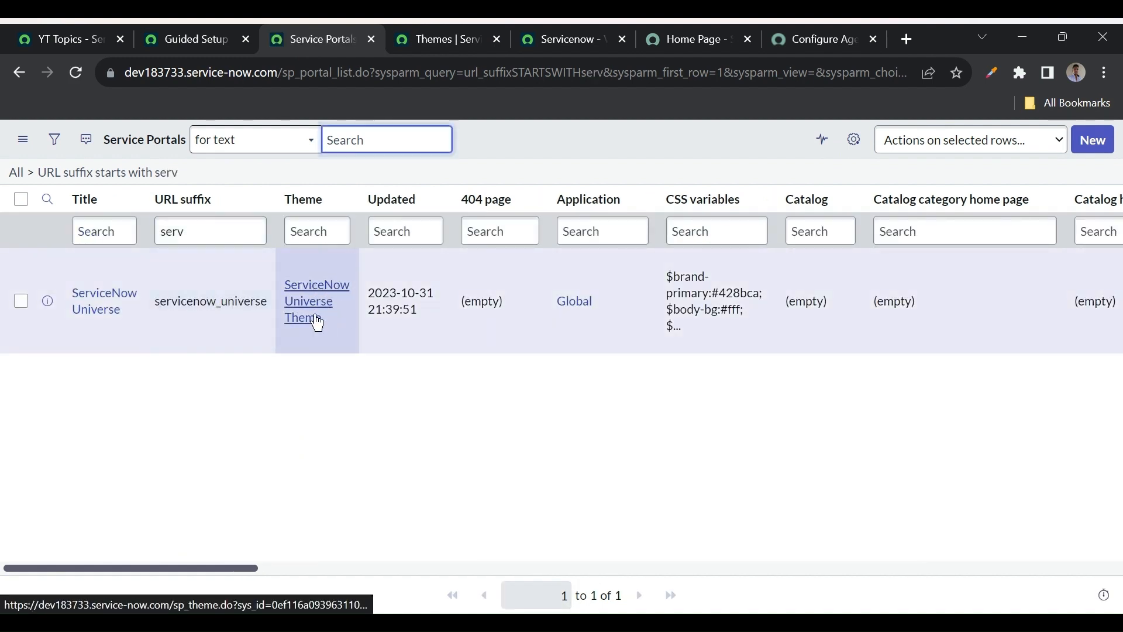
- Open the La Jolla theme record from the Themes list in a separate browser tab
click(439, 39)
scroll(156, 465, down, 2)
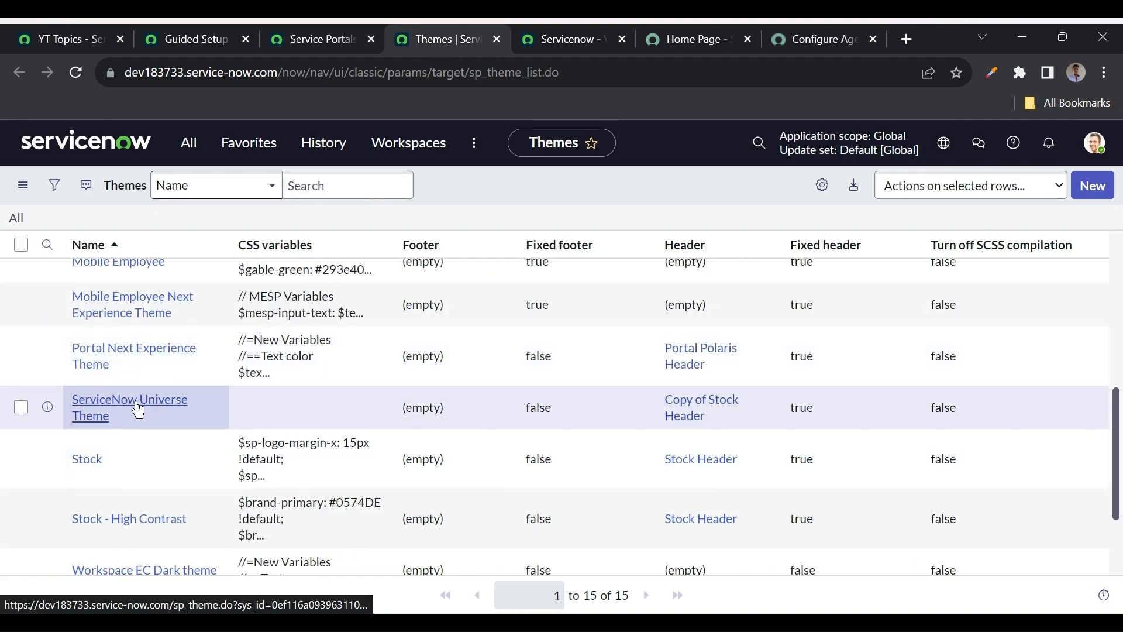
scroll(138, 411, up, 2)
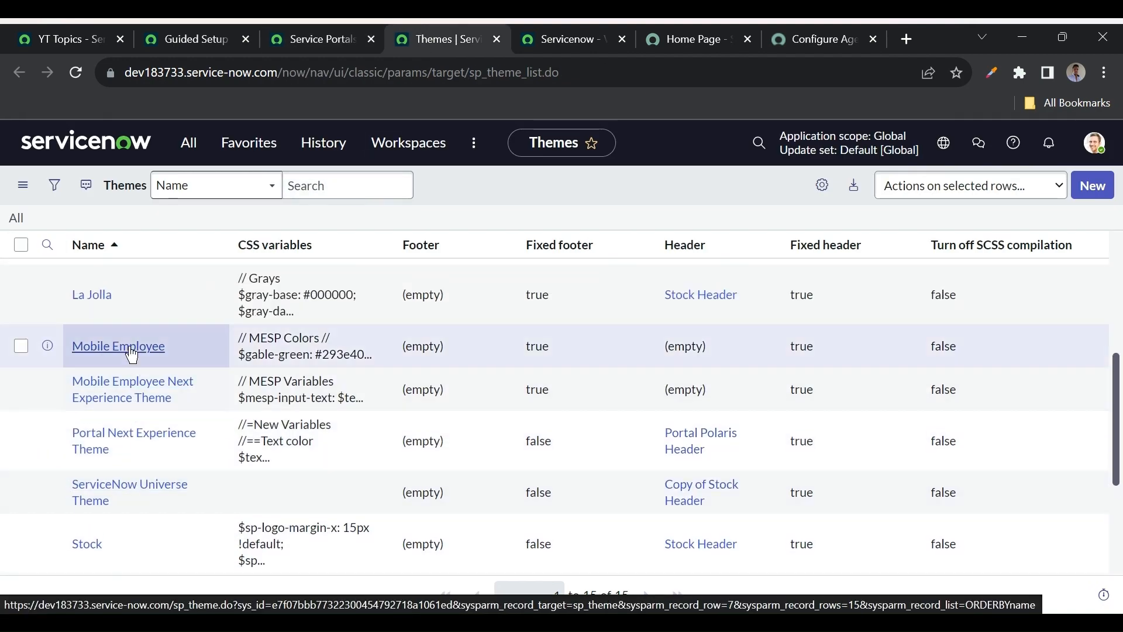
middle_click(101, 300)
click(491, 43)
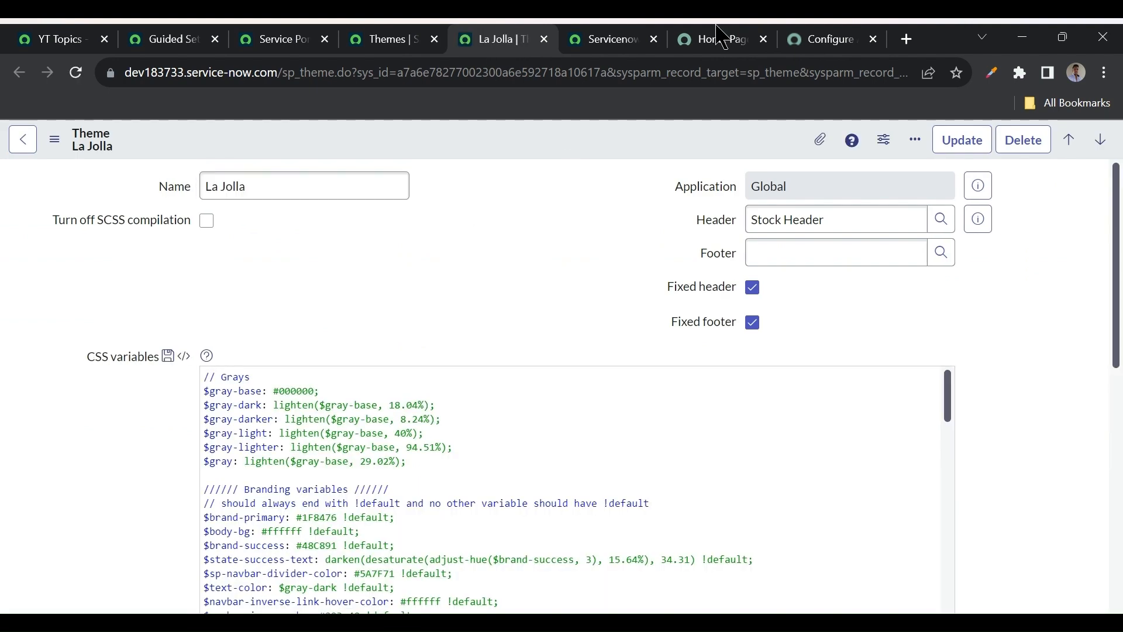
- Read the Configure Agent Chat in Service Portal documentation and find the $sp-agent-chat-bg variable for the button background color
click(831, 39)
scroll(359, 310, up, 10)
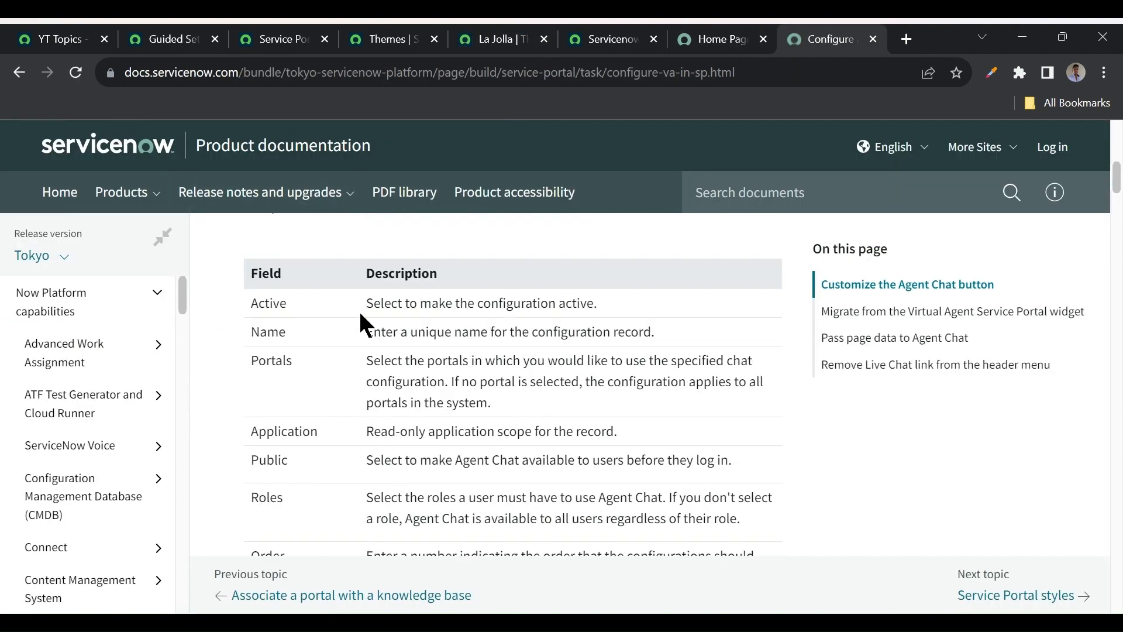
scroll(359, 310, up, 5)
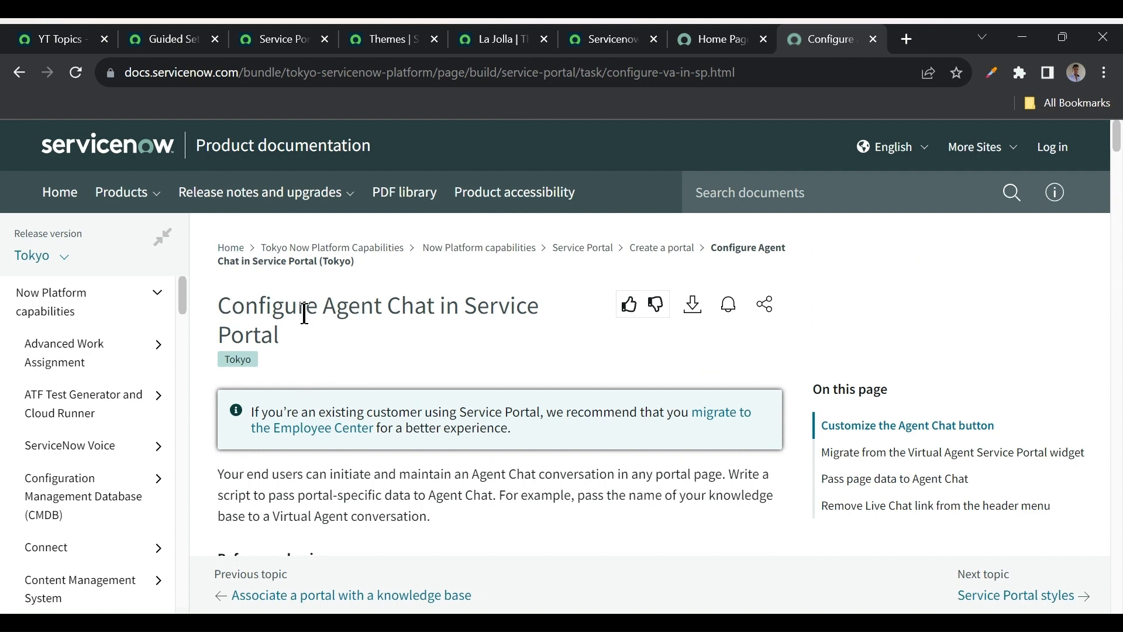
scroll(355, 354, down, 20)
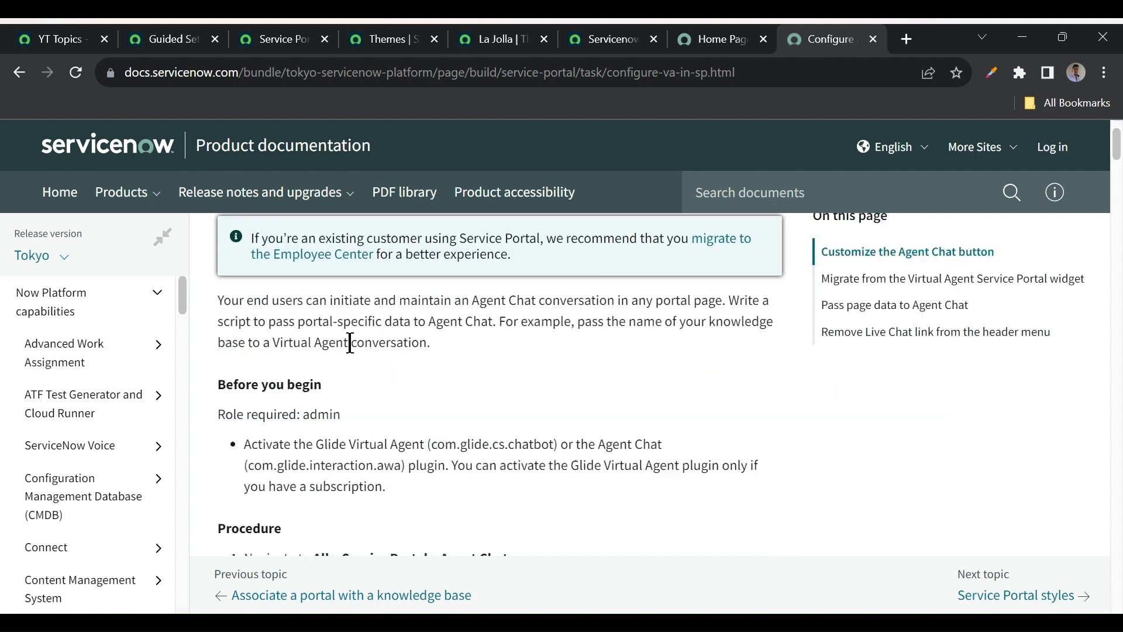
scroll(350, 345, down, 10)
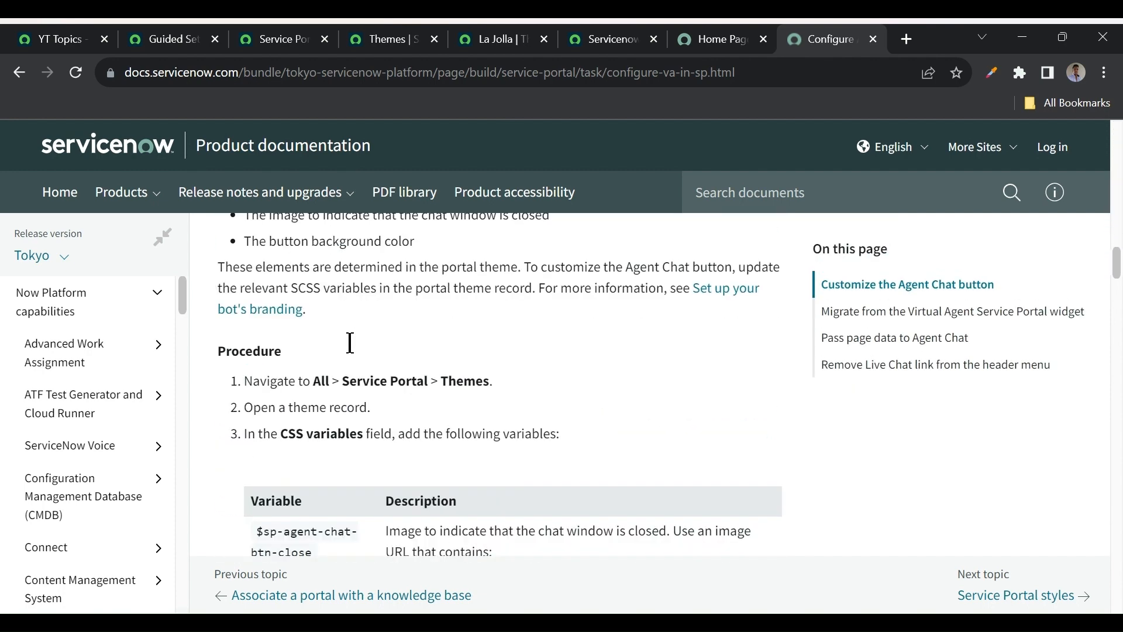
scroll(355, 355, down, 10)
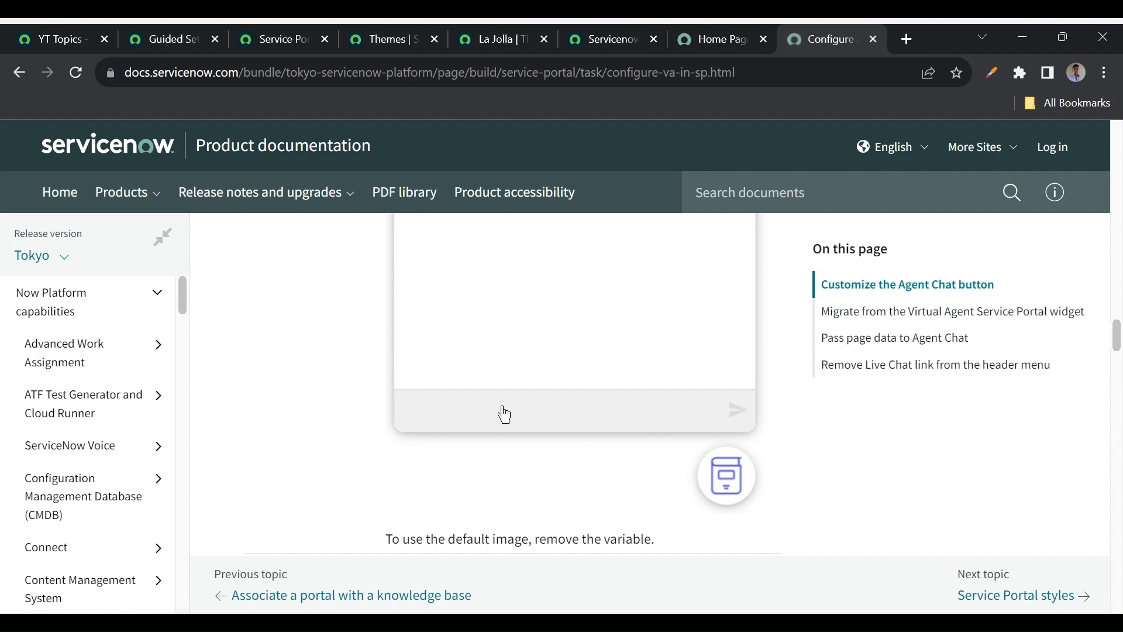
scroll(501, 411, down, 5)
drag(259, 274, 272, 295)
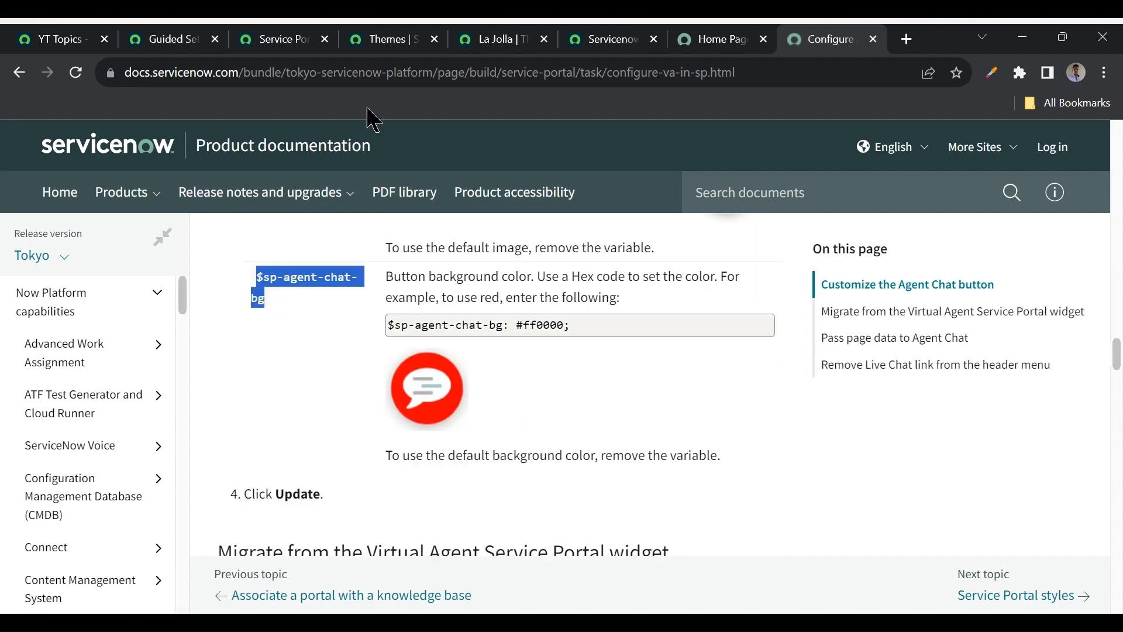
- Add the line "$sp-agent-chat-bg: #ff0000;" at the end of the La Jolla theme's CSS variables and save the record
click(711, 39)
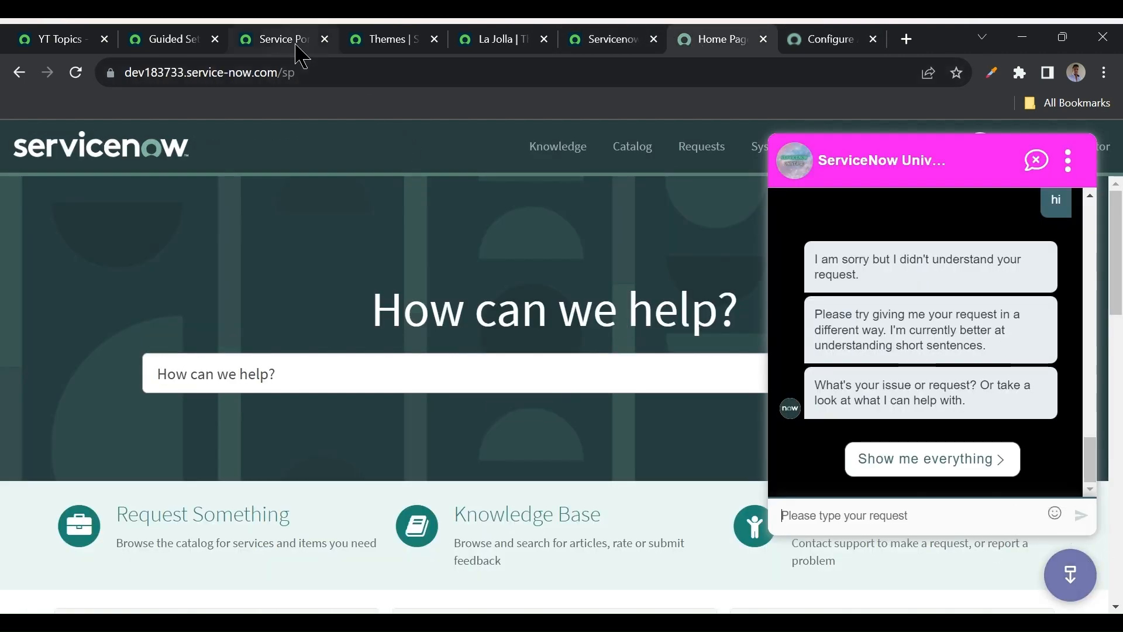
click(481, 50)
scroll(368, 408, down, 15)
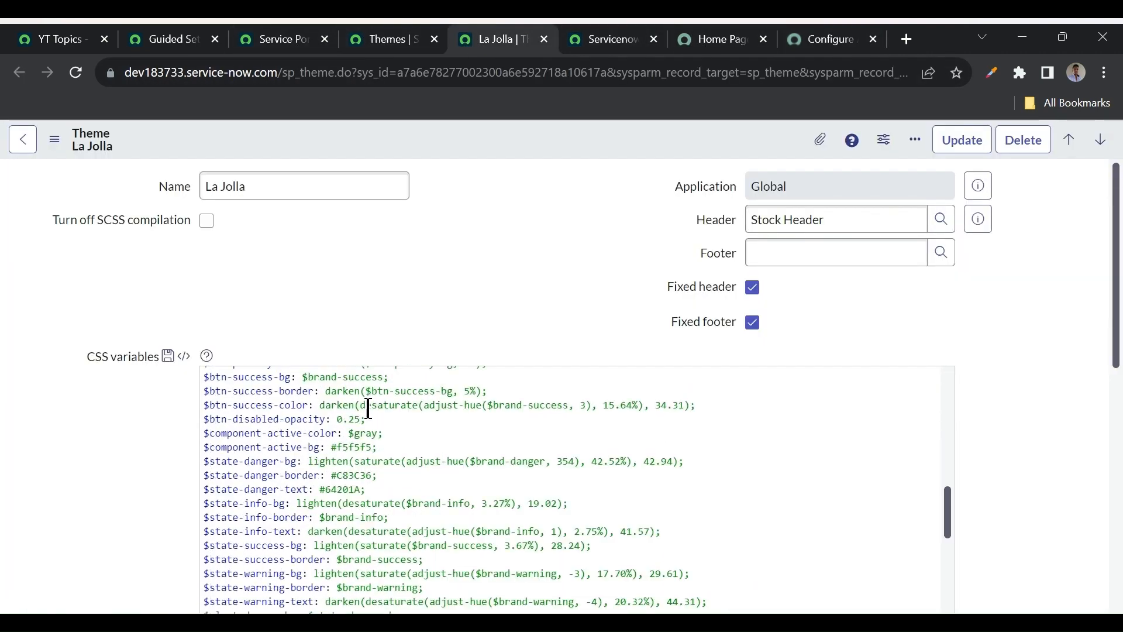
scroll(368, 409, up, 1)
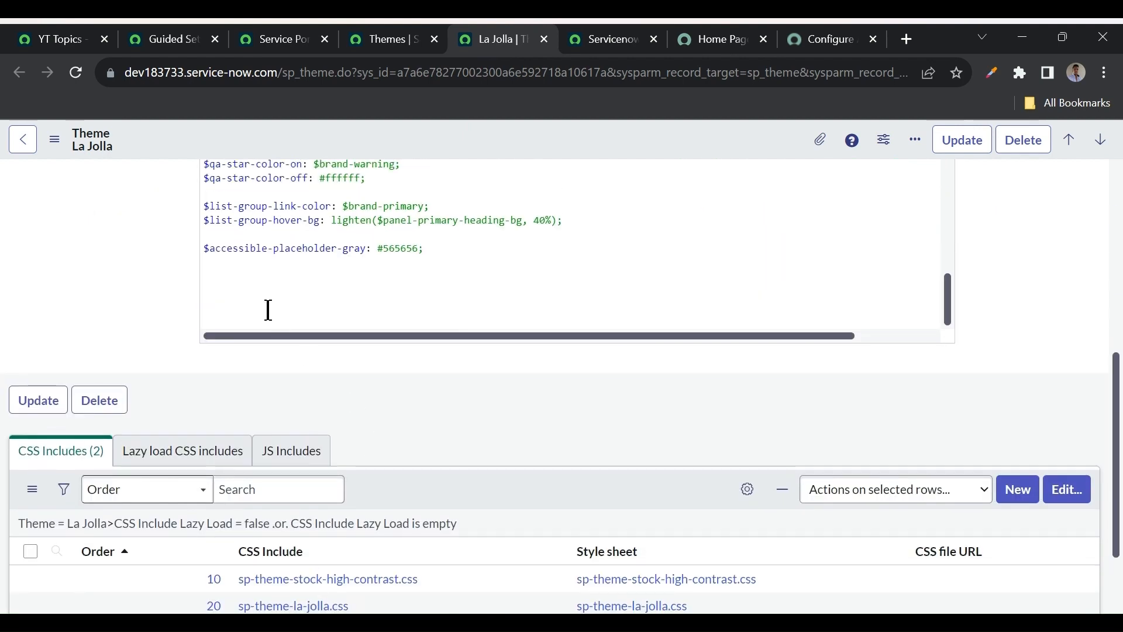
click(238, 281)
key(Return)
text($sp-agent-chat-bg: #ff0000;)
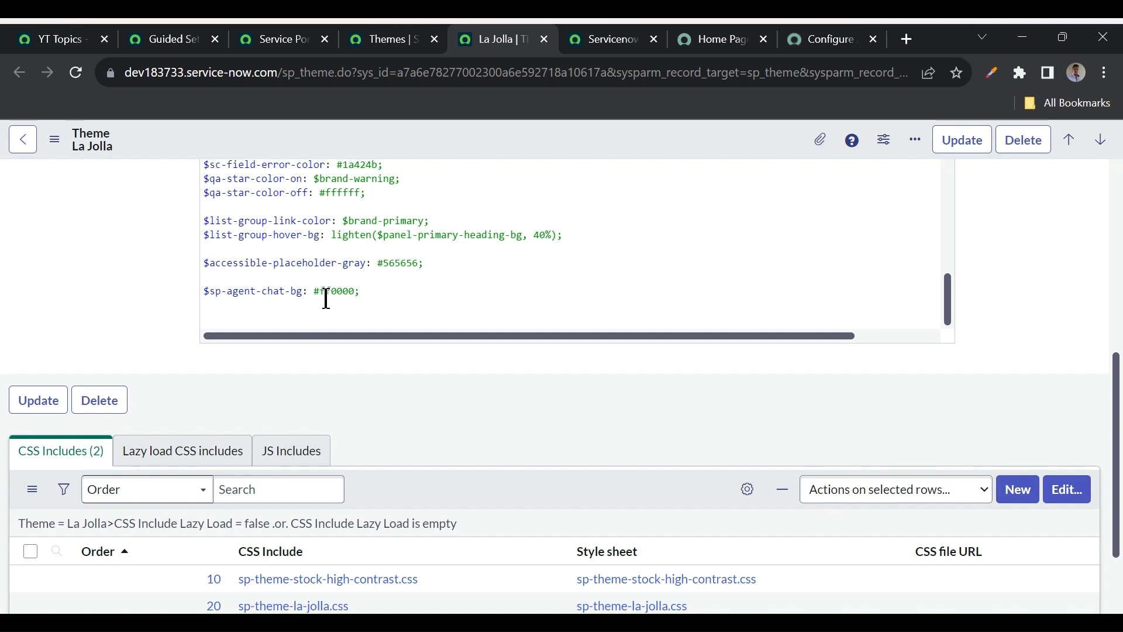
key(ctrl+s)
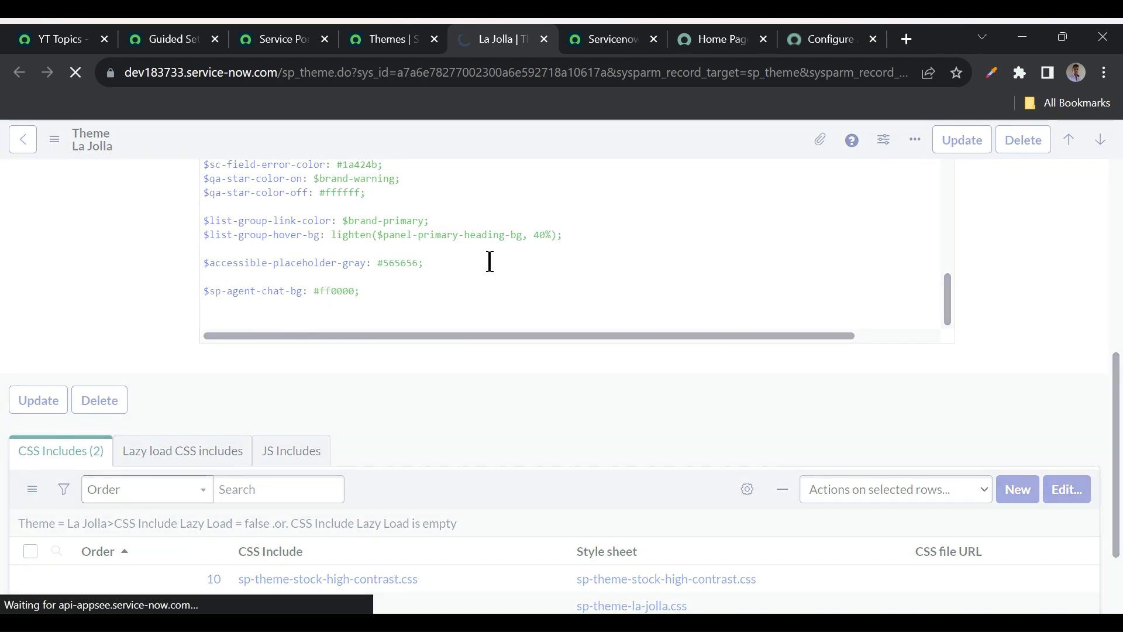
- Reload the Service Portal home page to check the chat button's background color, and return to the La Jolla theme record
click(697, 41)
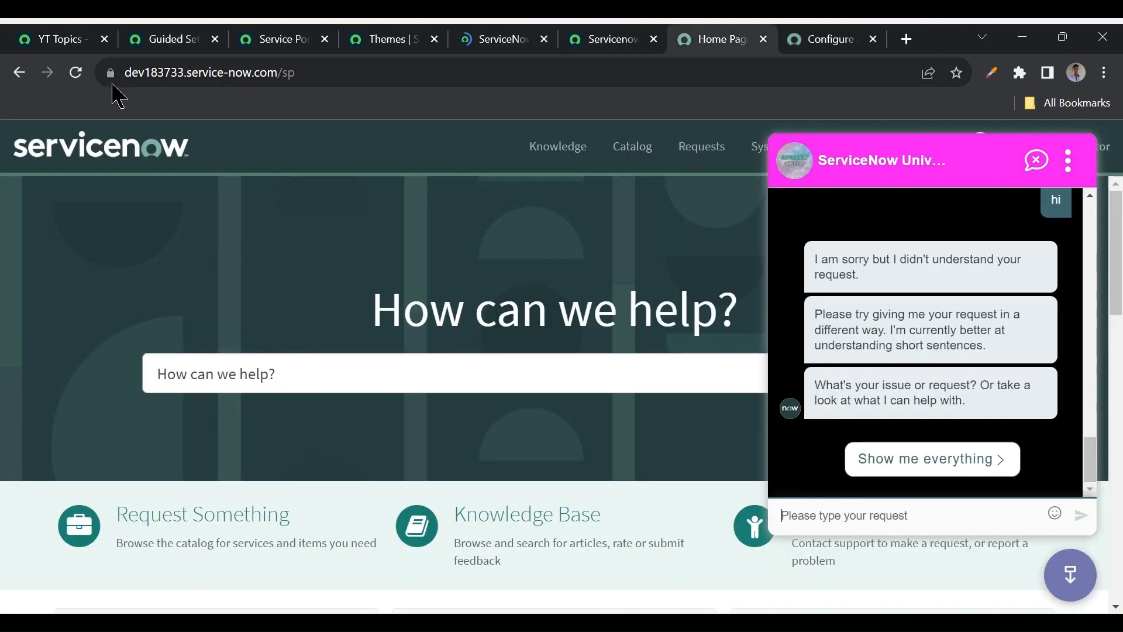
click(78, 74)
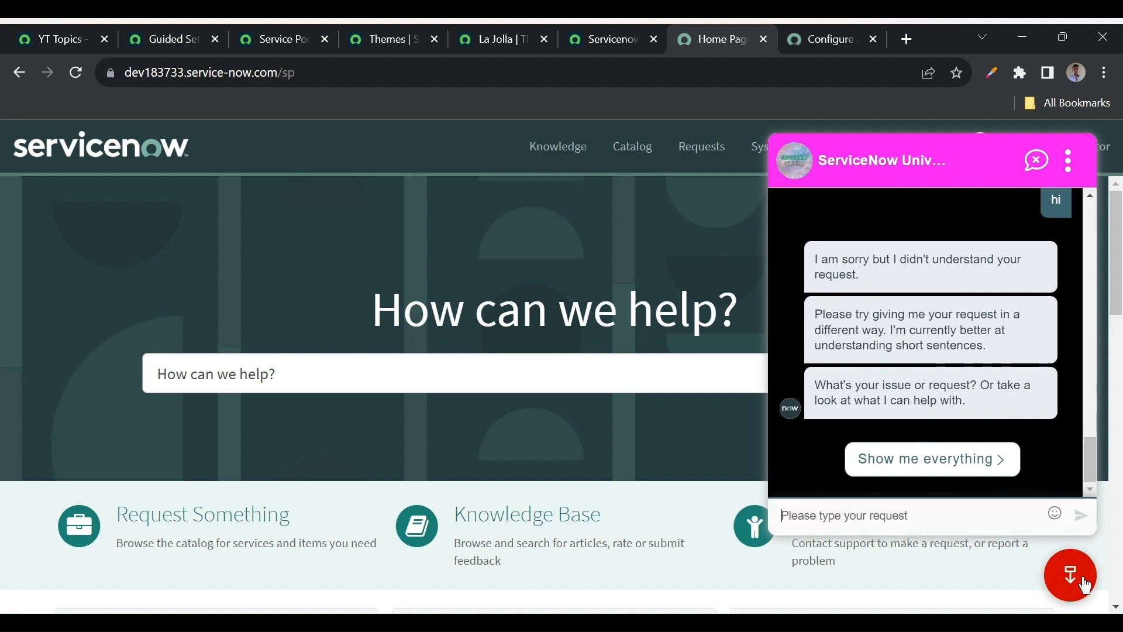
click(502, 41)
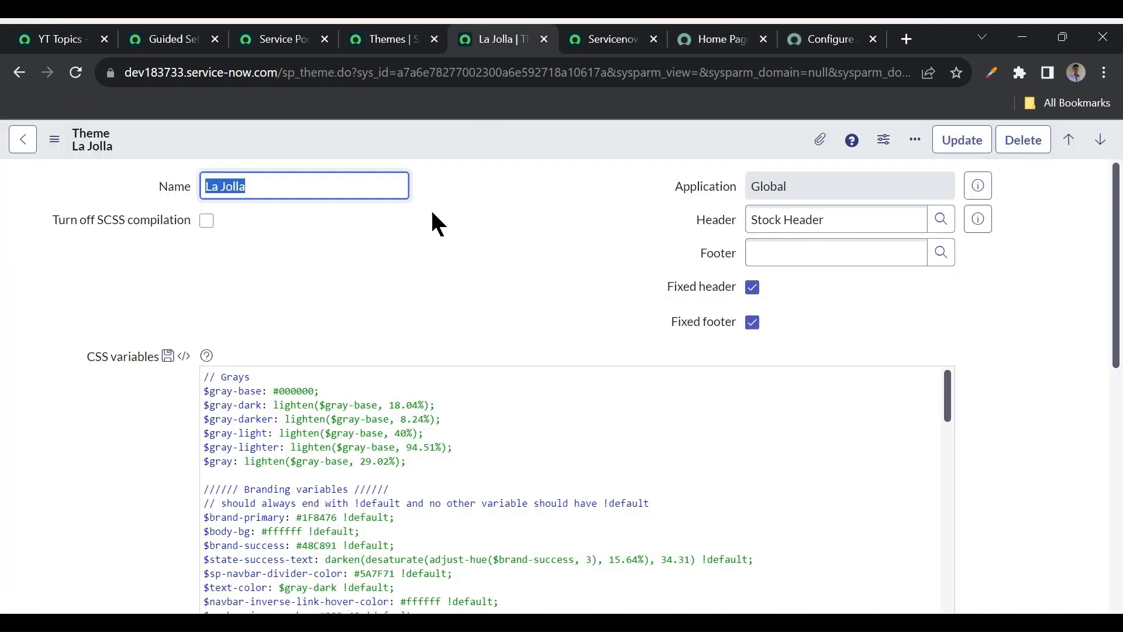
click(458, 290)
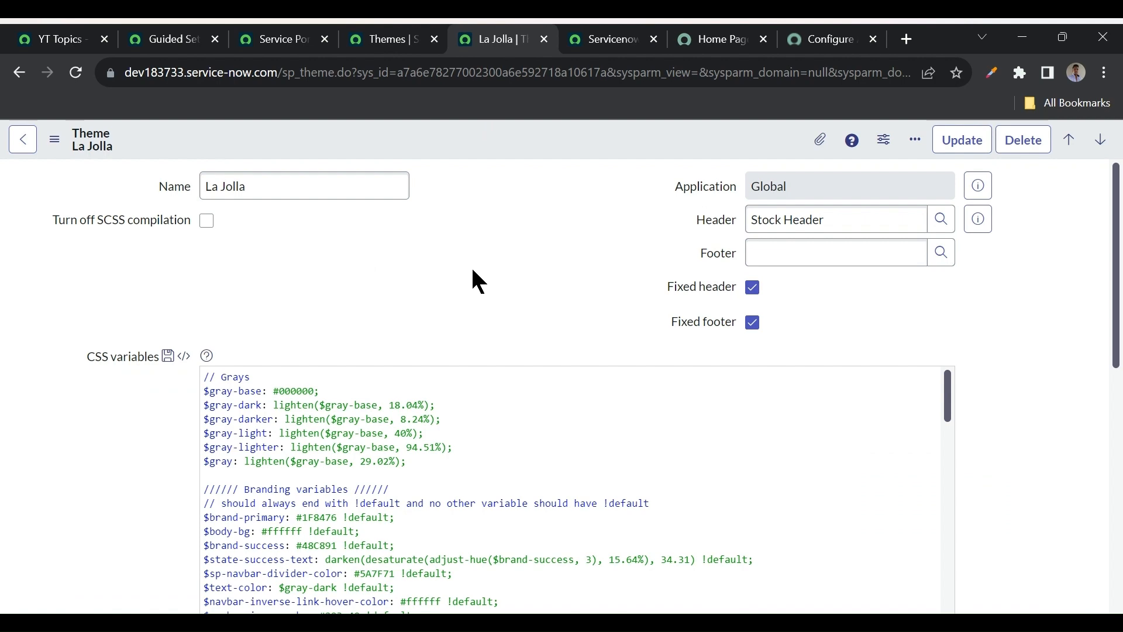
- Check the Service Portal home page's chat button color against the La Jolla theme record
click(705, 39)
click(475, 52)
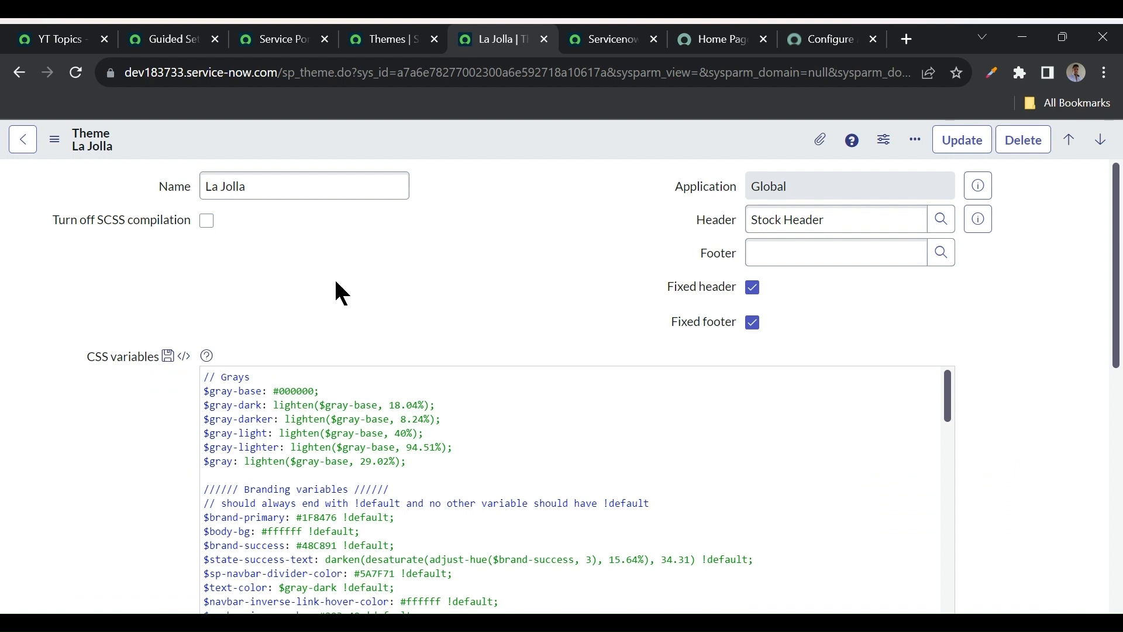
click(711, 39)
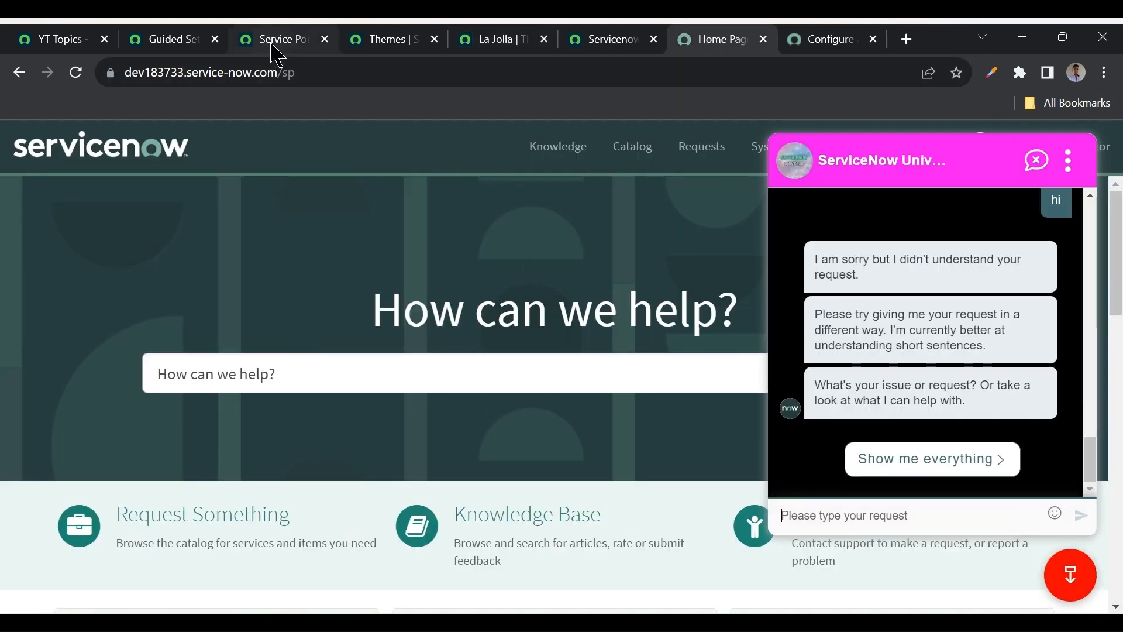
- Close the browser tabs for the Themes list, the La Jolla theme record and the Service Portals list
click(408, 50)
click(434, 39)
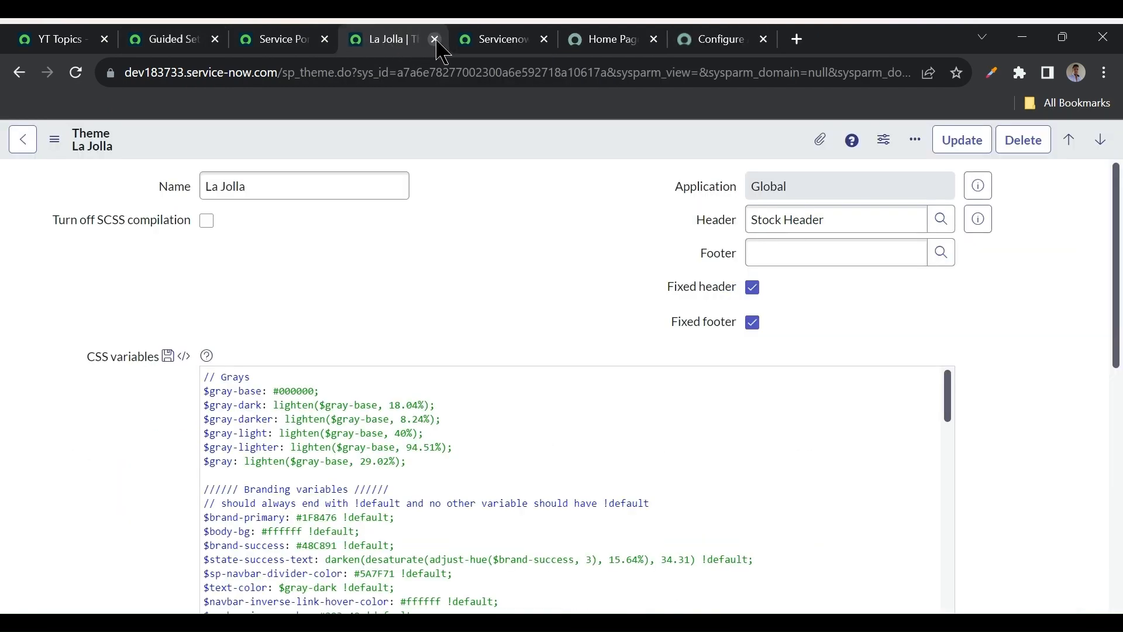
click(434, 39)
click(316, 44)
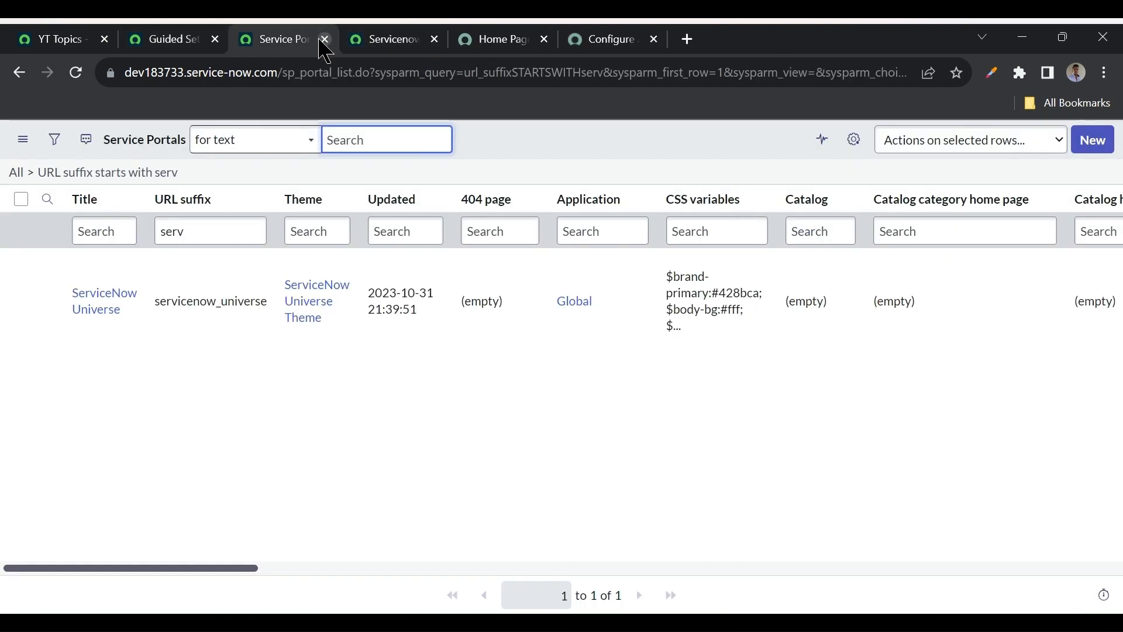
click(325, 39)
- Return to Guided Setup, dismiss the opened-tab notice and mark the Agent chat button customization task as complete
click(167, 39)
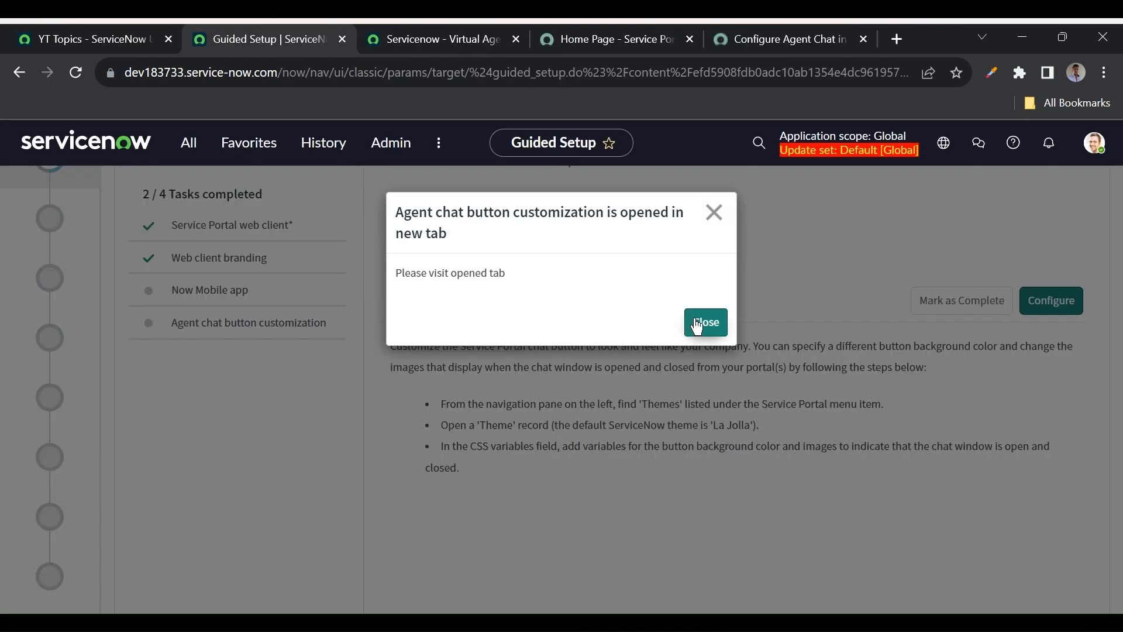
click(697, 323)
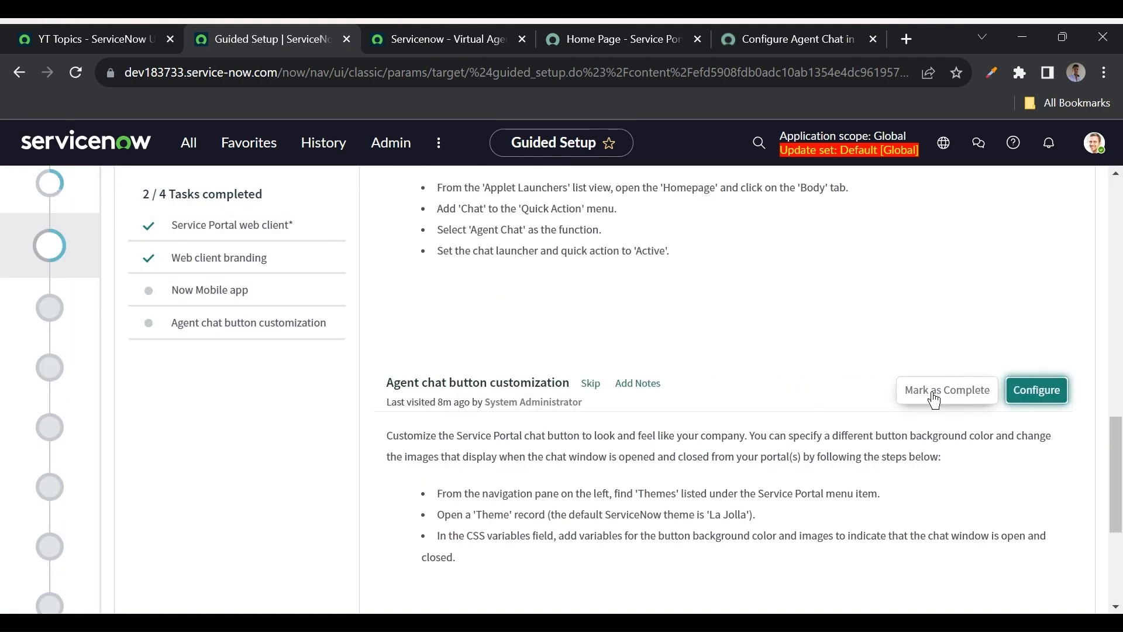
click(943, 390)
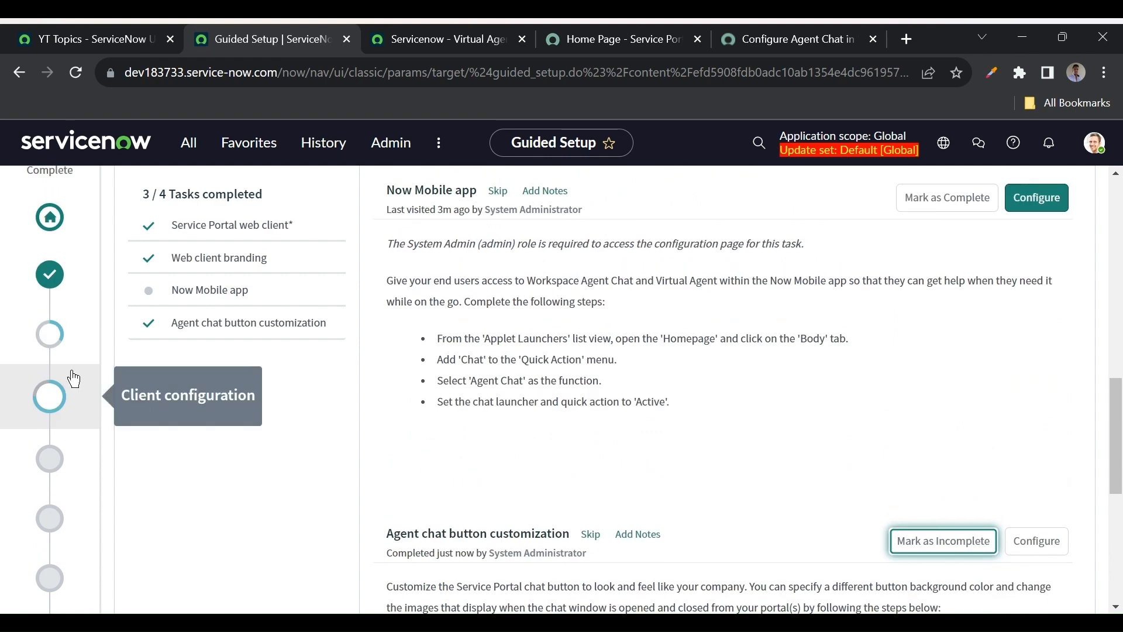
- Leave the Client configuration category and start the Virtual Agent category from the Conversational Interfaces Guided Setup overview
click(50, 396)
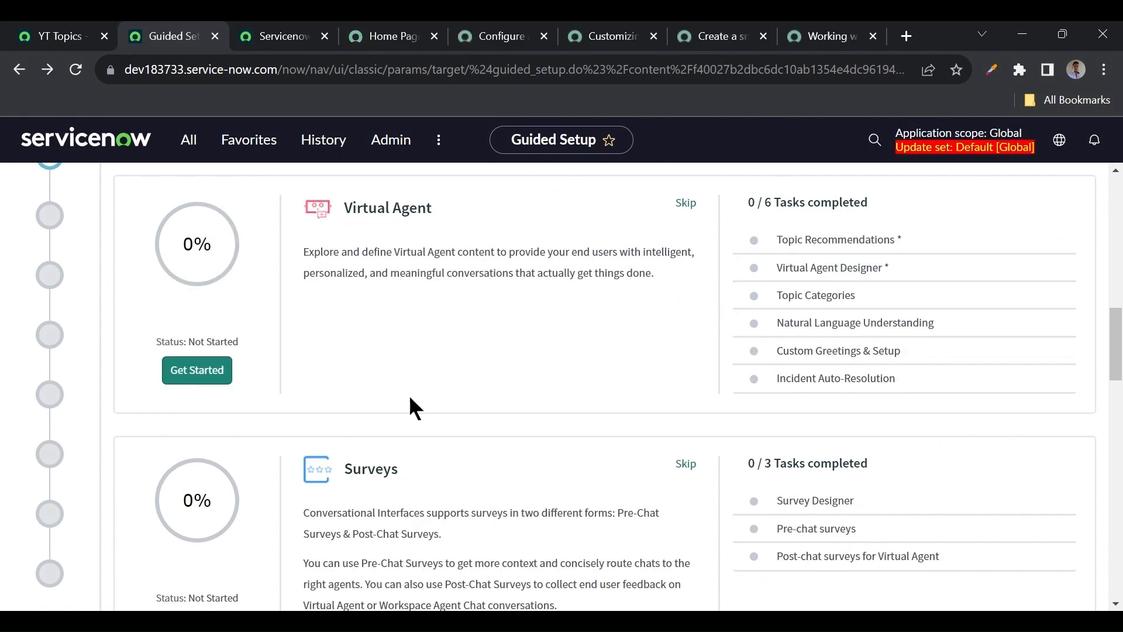
scroll(412, 398, up, 1)
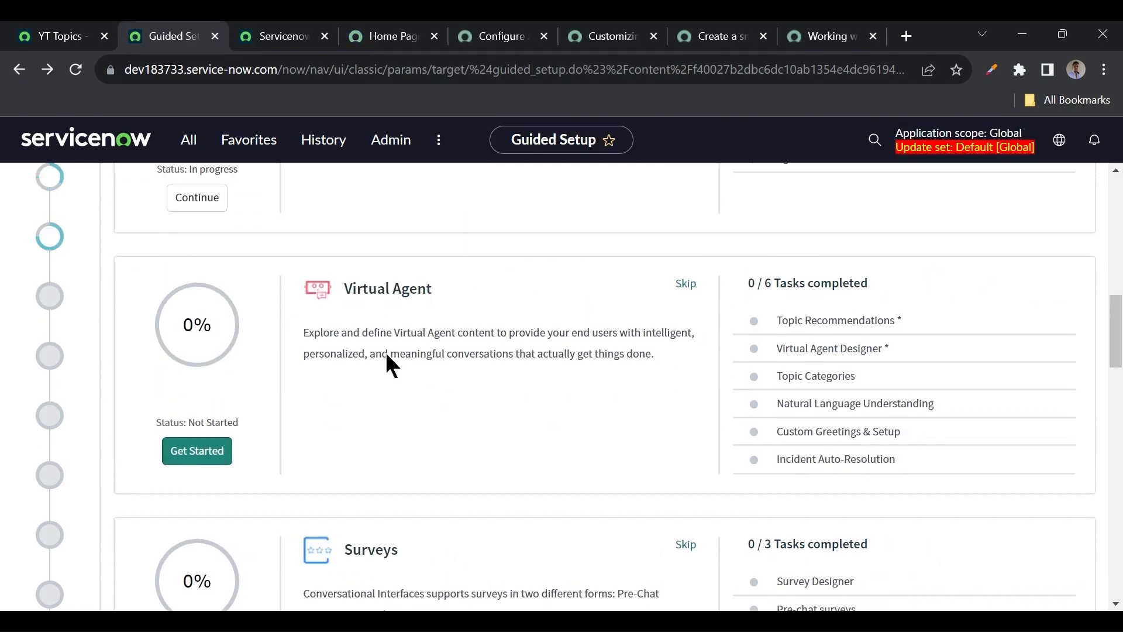
scroll(410, 321, up, 1)
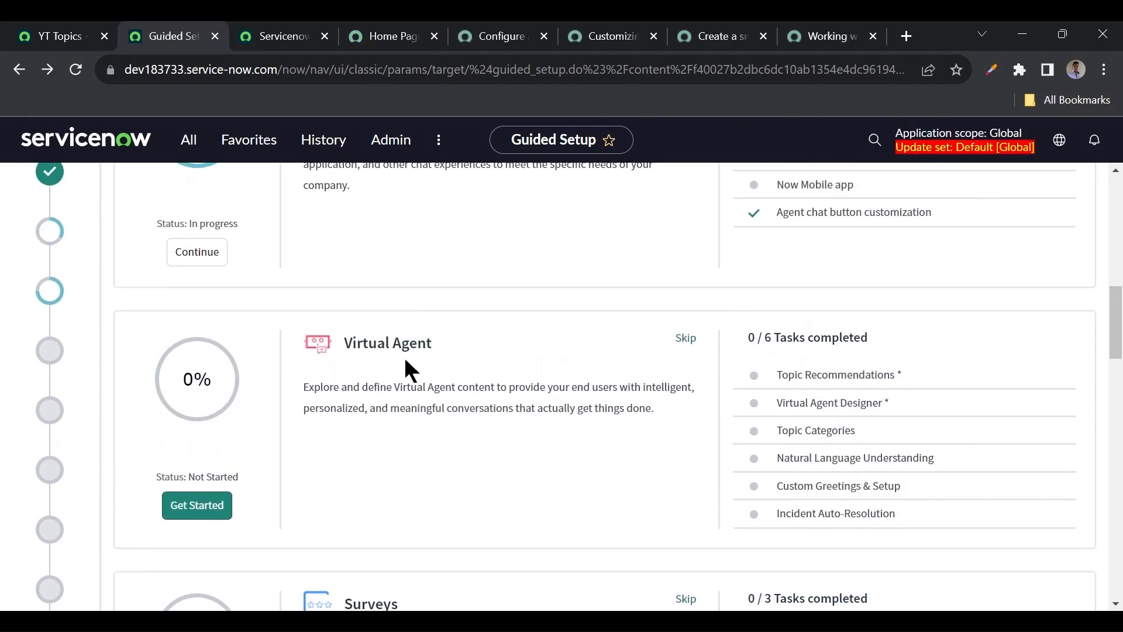
click(209, 507)
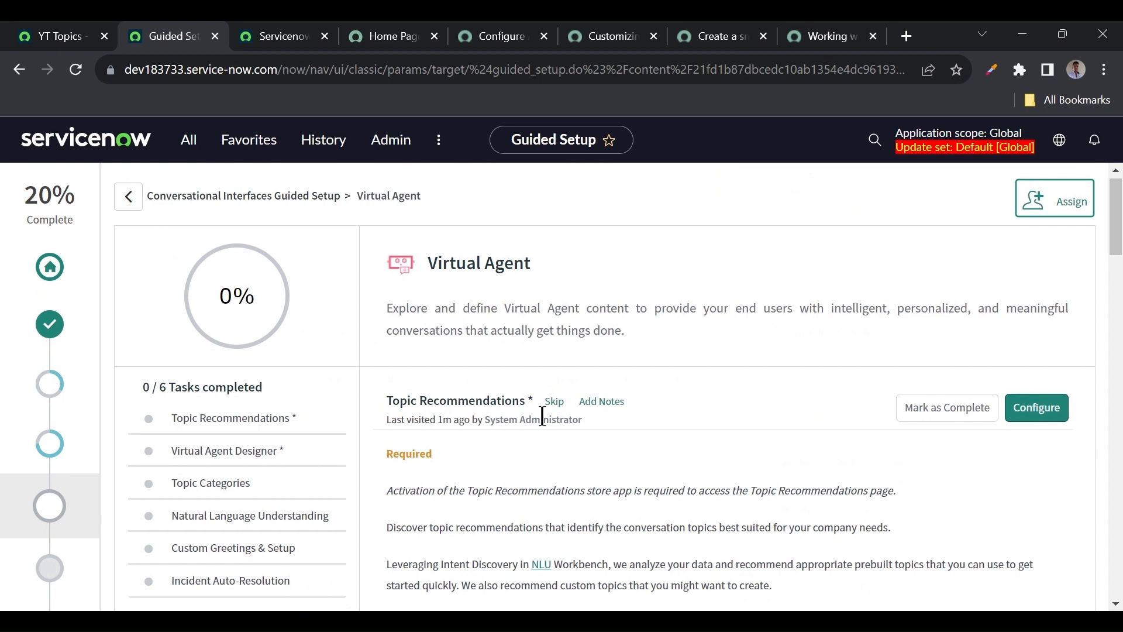
- Read the Virtual Agent category's task descriptions, including Topic Recommendations and Virtual Agent Designer
scroll(542, 416, down, 1)
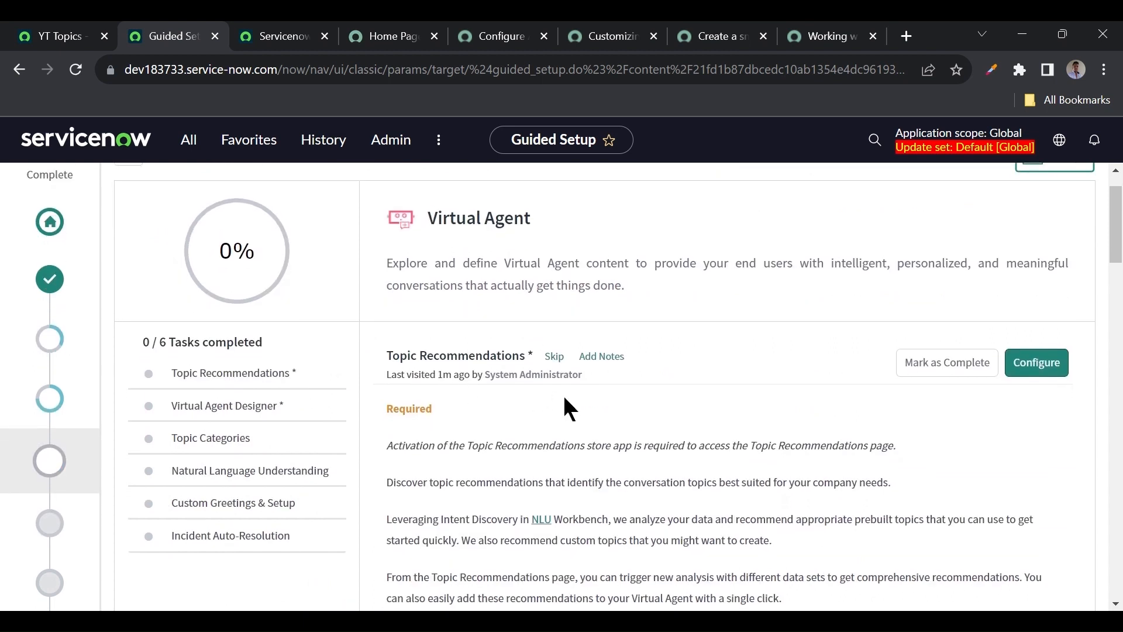
scroll(564, 398, down, 3)
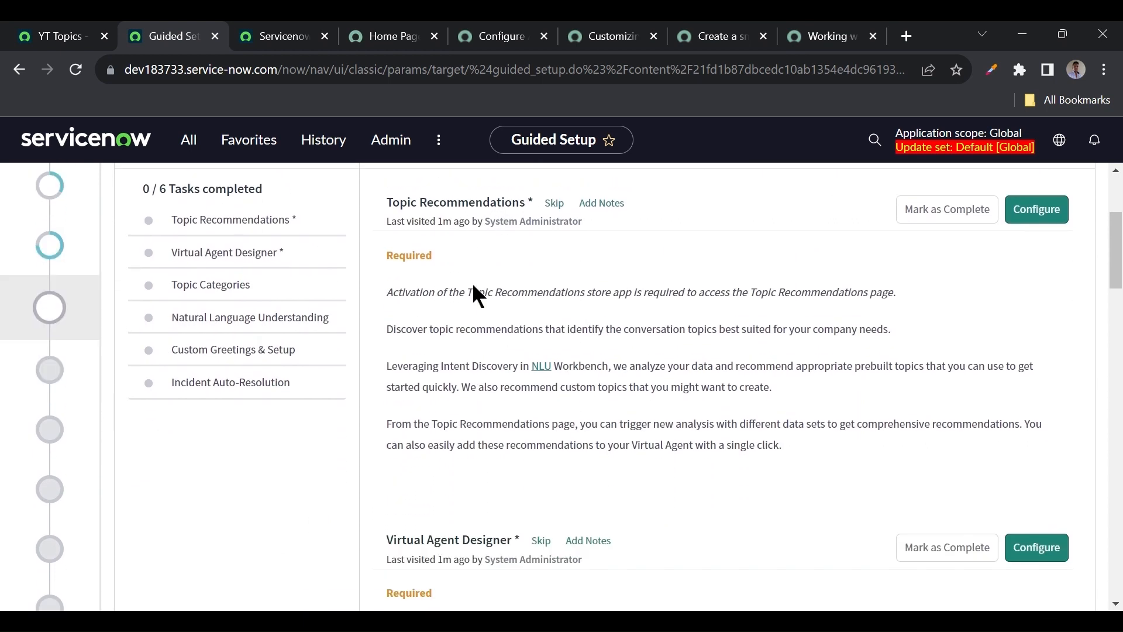
scroll(525, 386, down, 1)
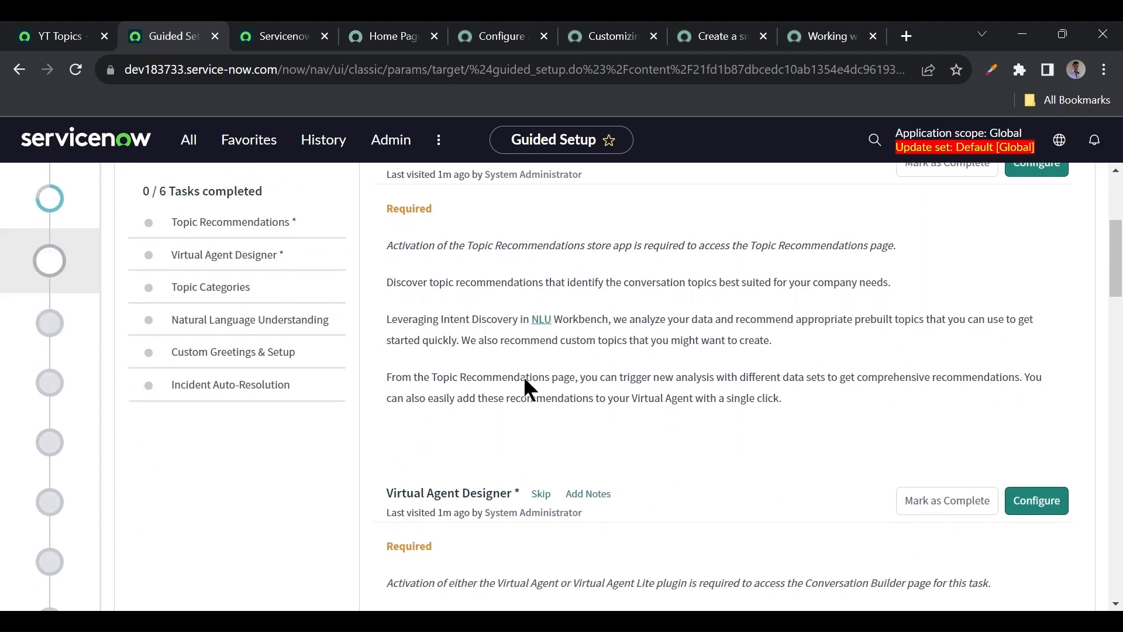
scroll(526, 386, down, 3)
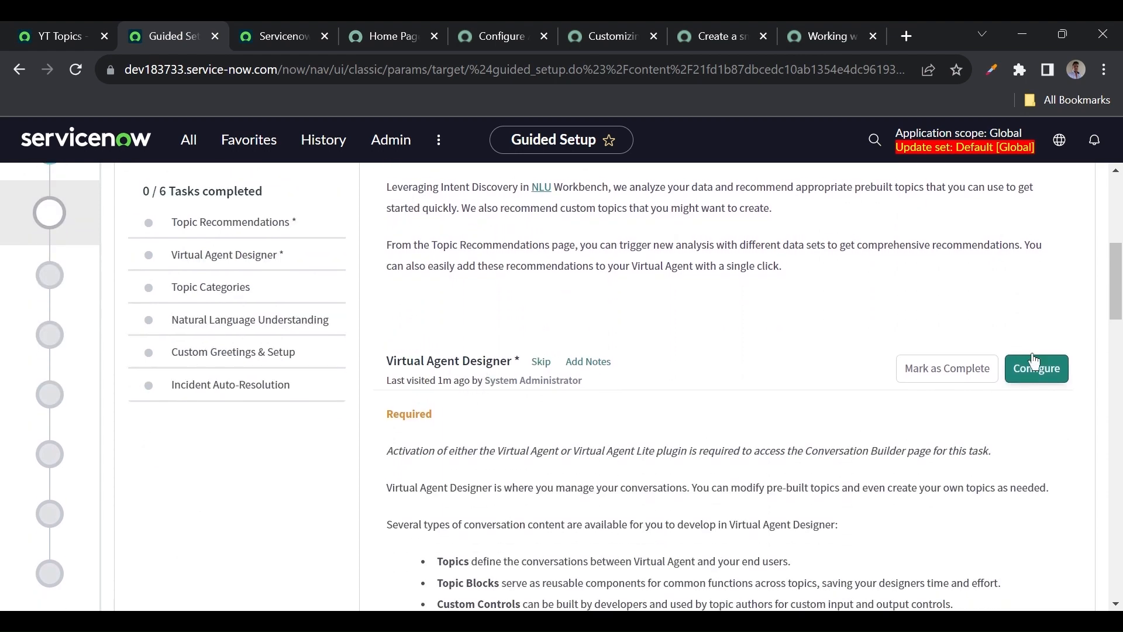
scroll(517, 320, down, 15)
scroll(574, 325, up, 7)
scroll(575, 325, up, 8)
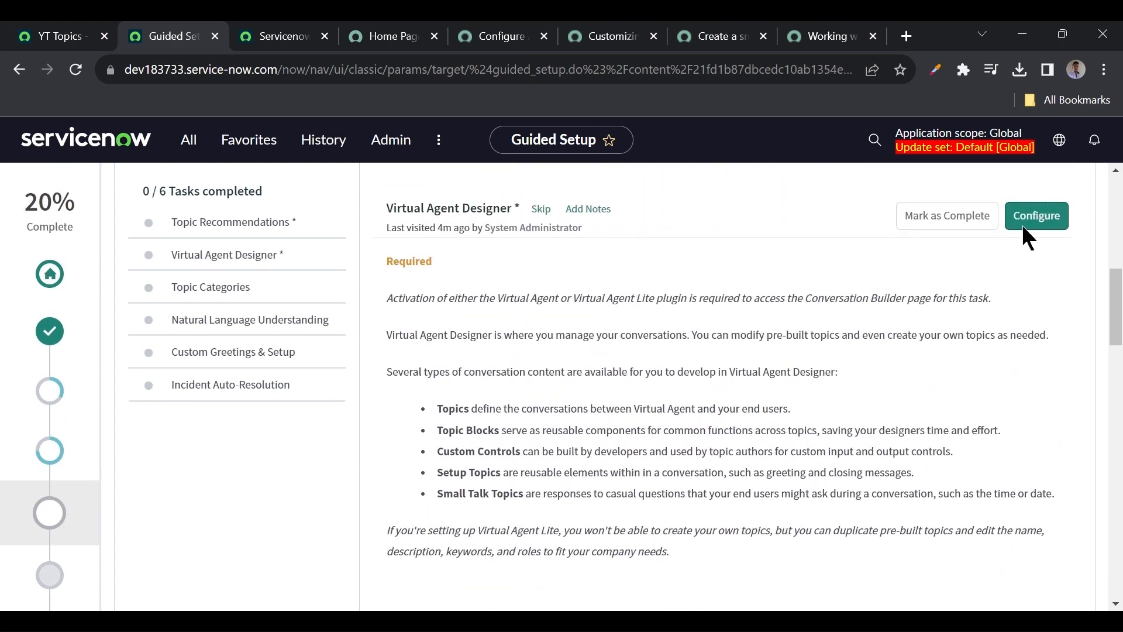
- Launch the configuration of the required Virtual Agent Designer task from Guided Setup
click(1028, 226)
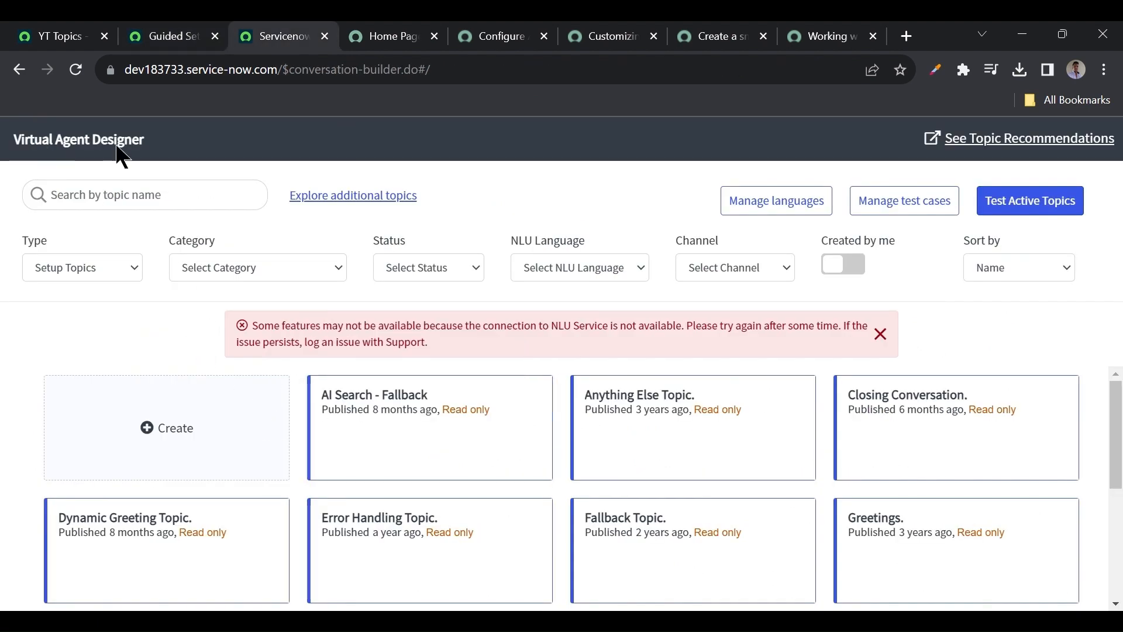
click(170, 39)
scroll(913, 257, down, 15)
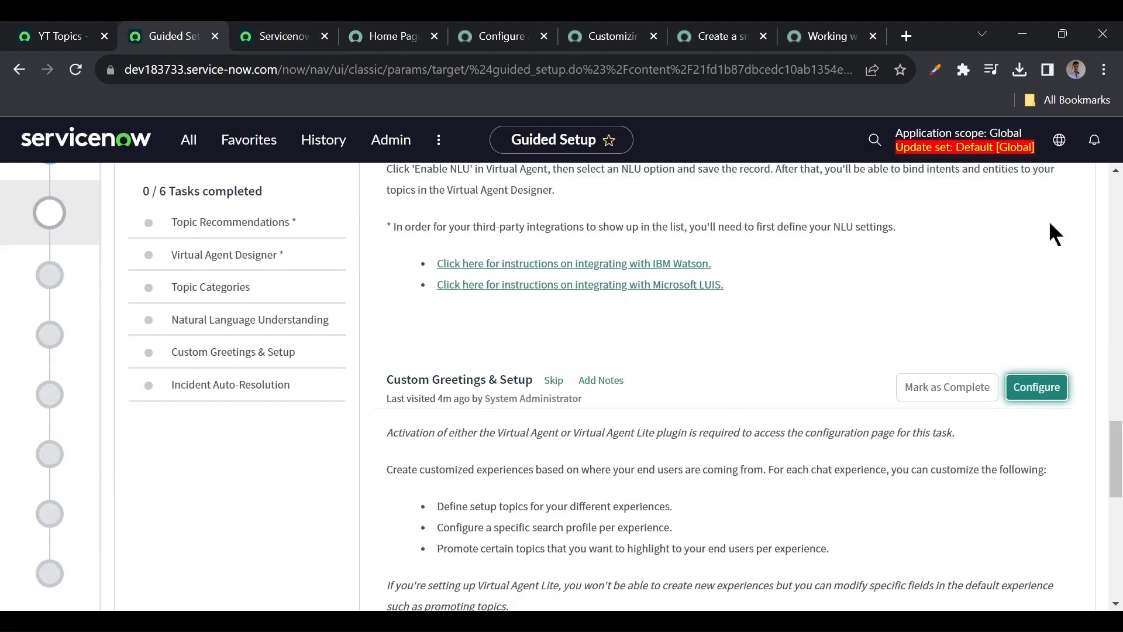
scroll(750, 356, up, 15)
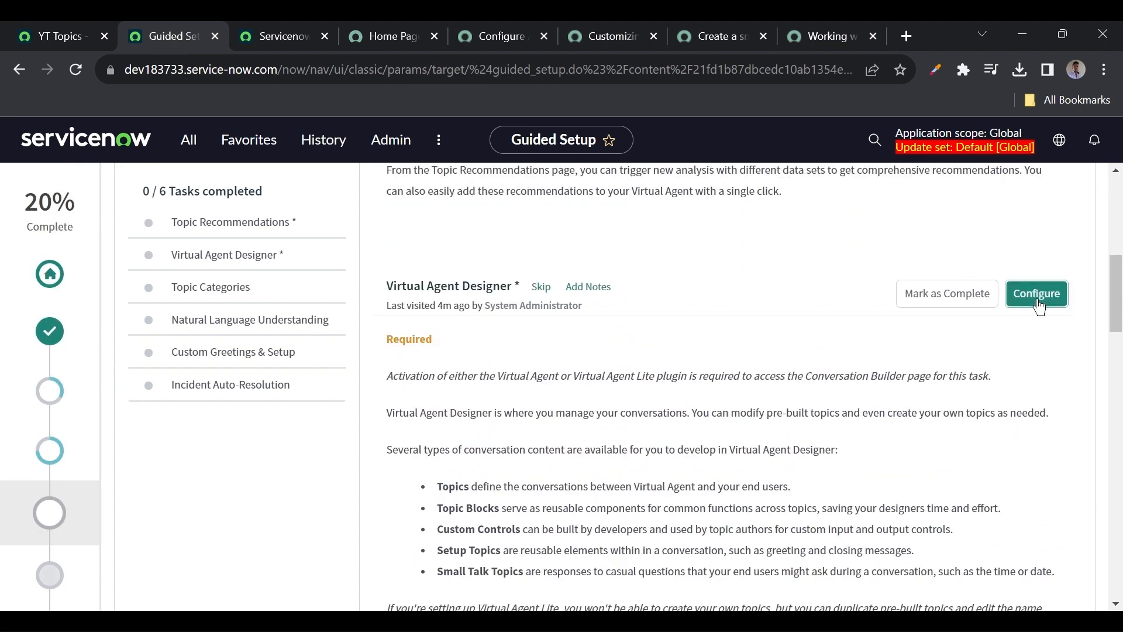
click(1052, 295)
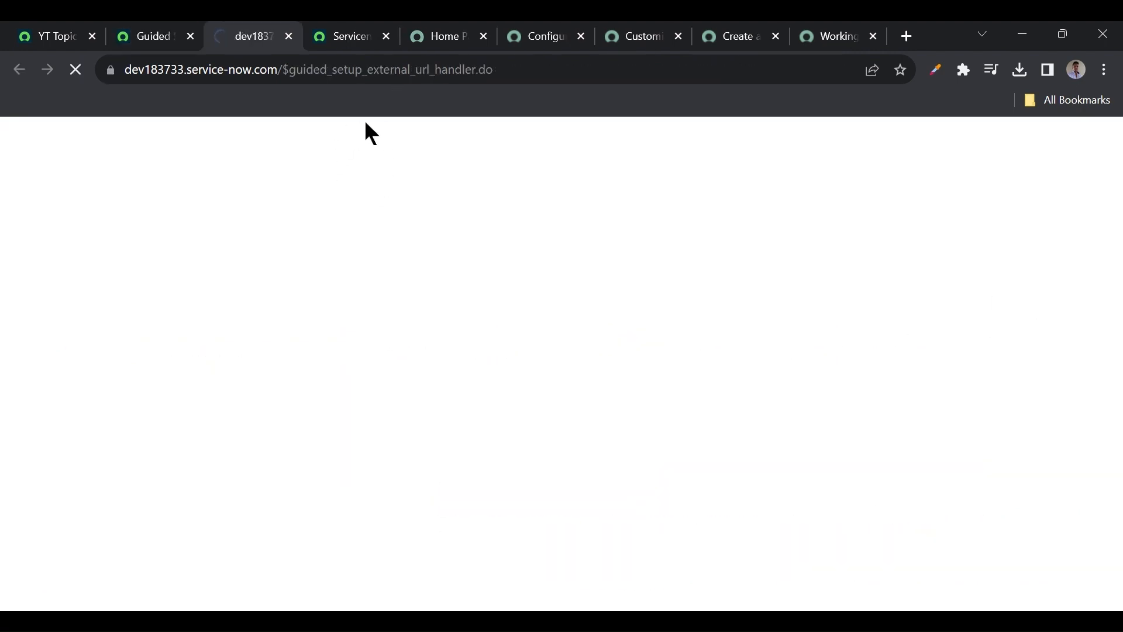
- Check the already open Virtual Agent Designer page, then return to Guided Setup and dismiss the opened-tab notice
click(343, 39)
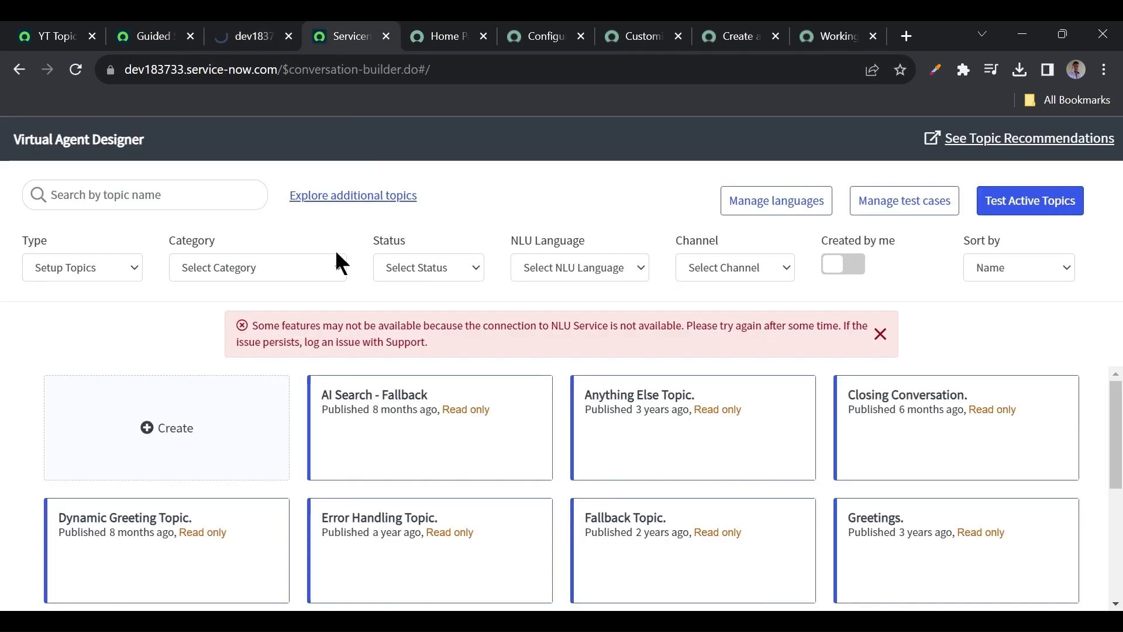
click(252, 37)
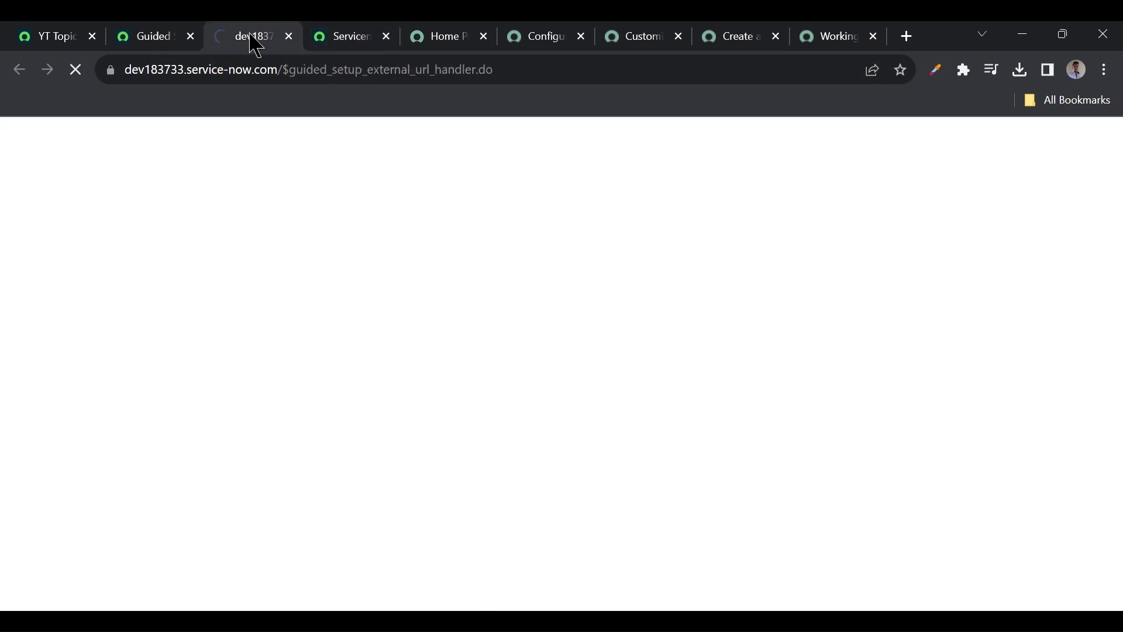
click(143, 37)
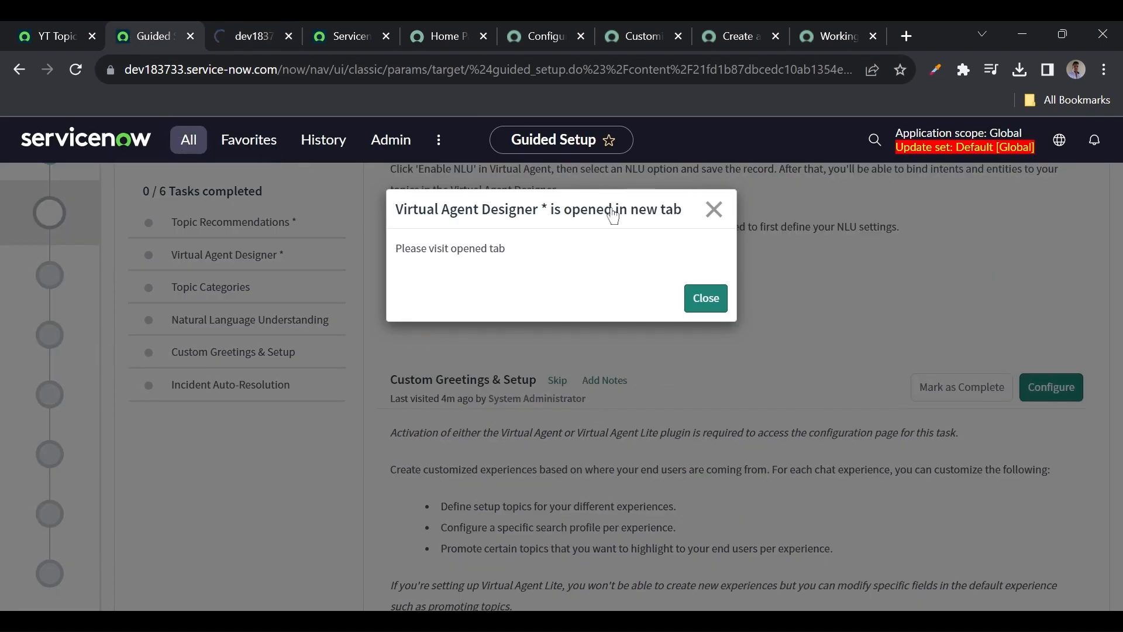
click(705, 297)
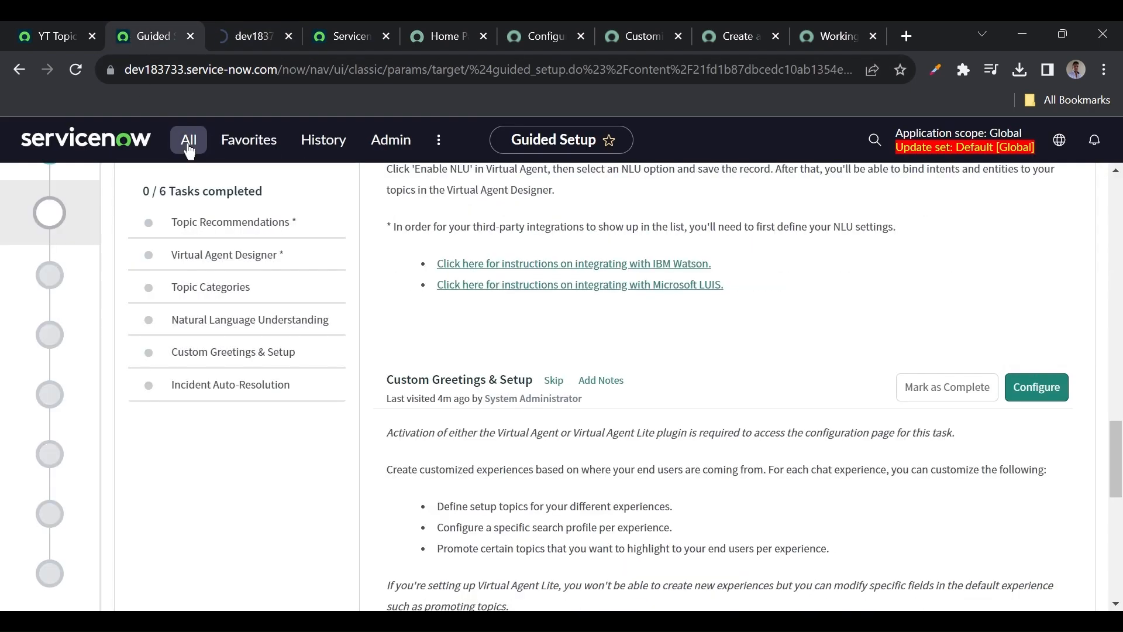
- Filter the application navigator for "conversat" and find the Designer module in Conversational Interfaces under Virtual Agent
click(188, 146)
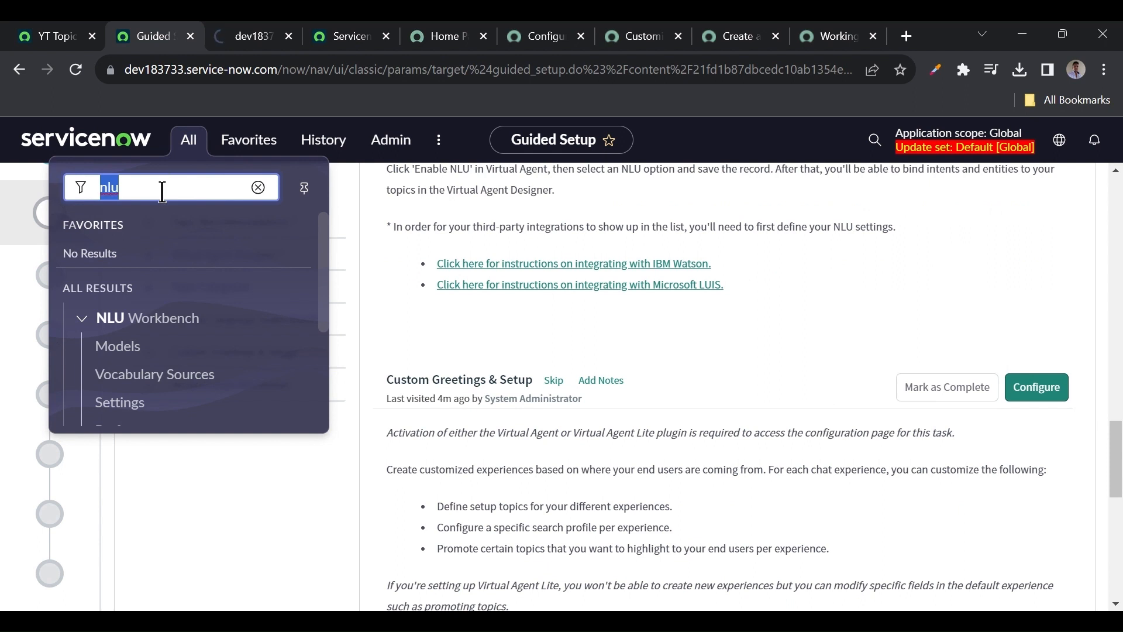
text(conversat)
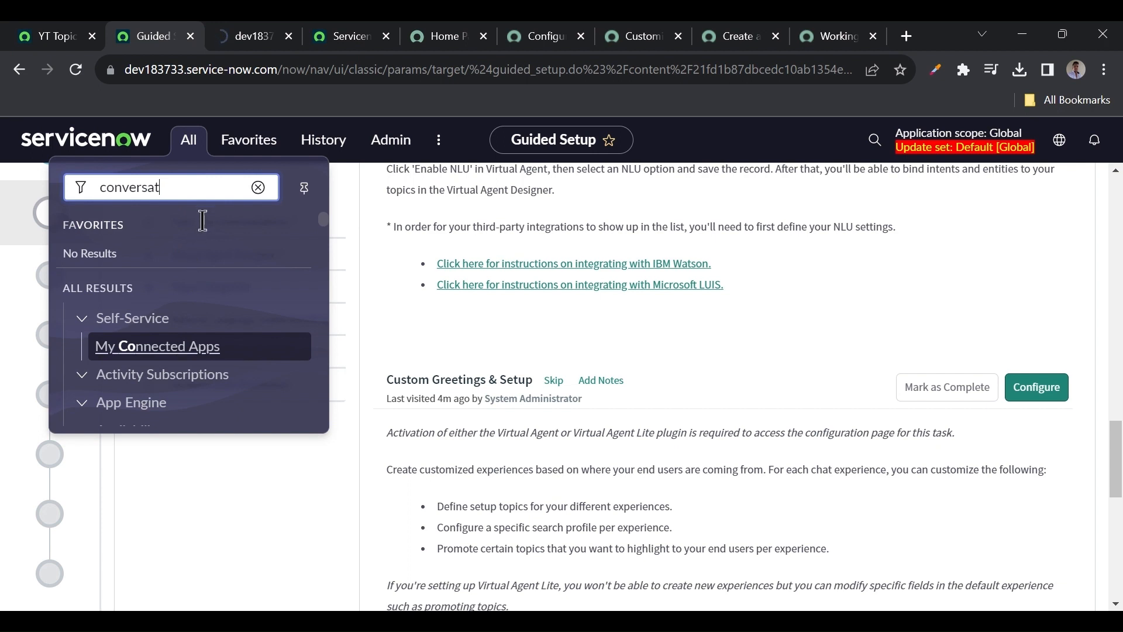
scroll(187, 298, down, 2)
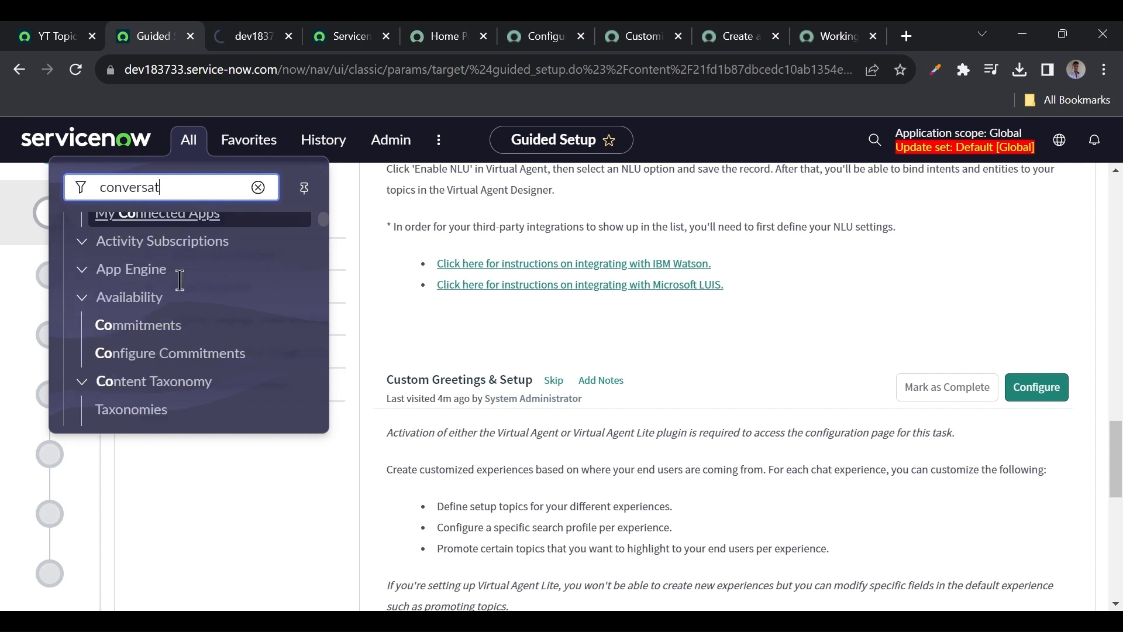
scroll(178, 298, up, 2)
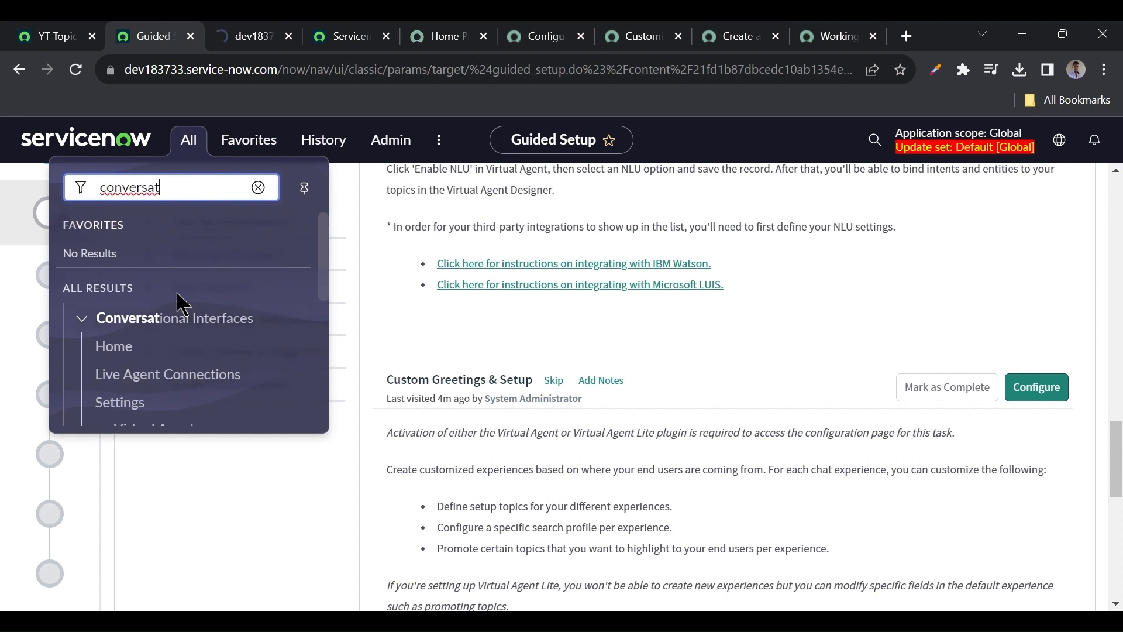
scroll(180, 299, down, 2)
scroll(176, 300, down, 1)
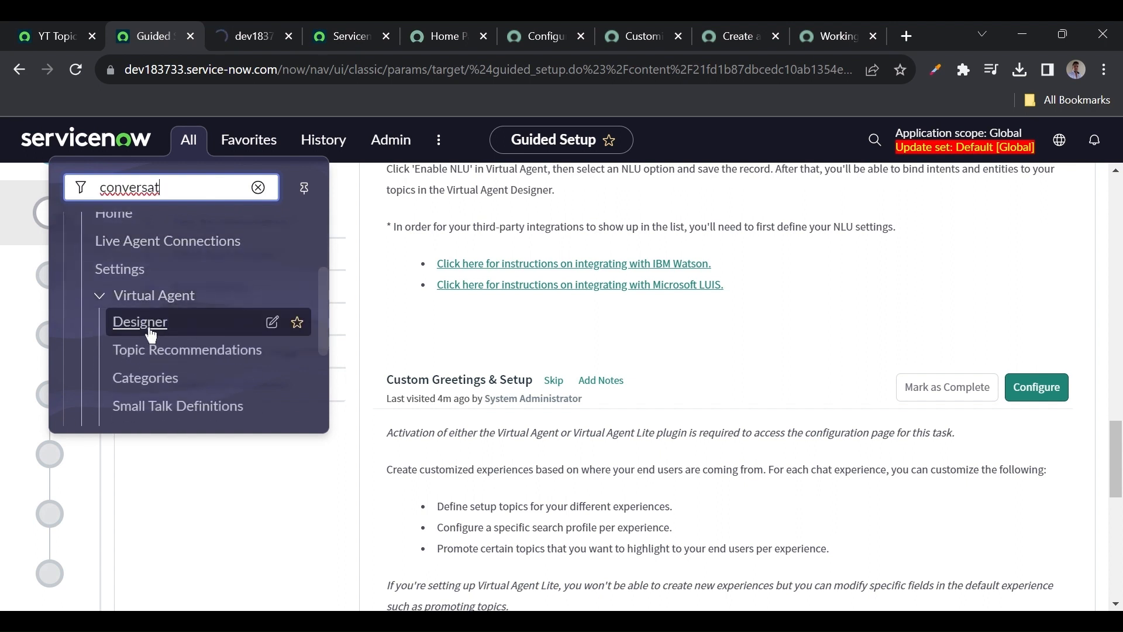
- Close the duplicate Virtual Agent Designer browser tab that is still loading and return to Guided Setup
click(248, 36)
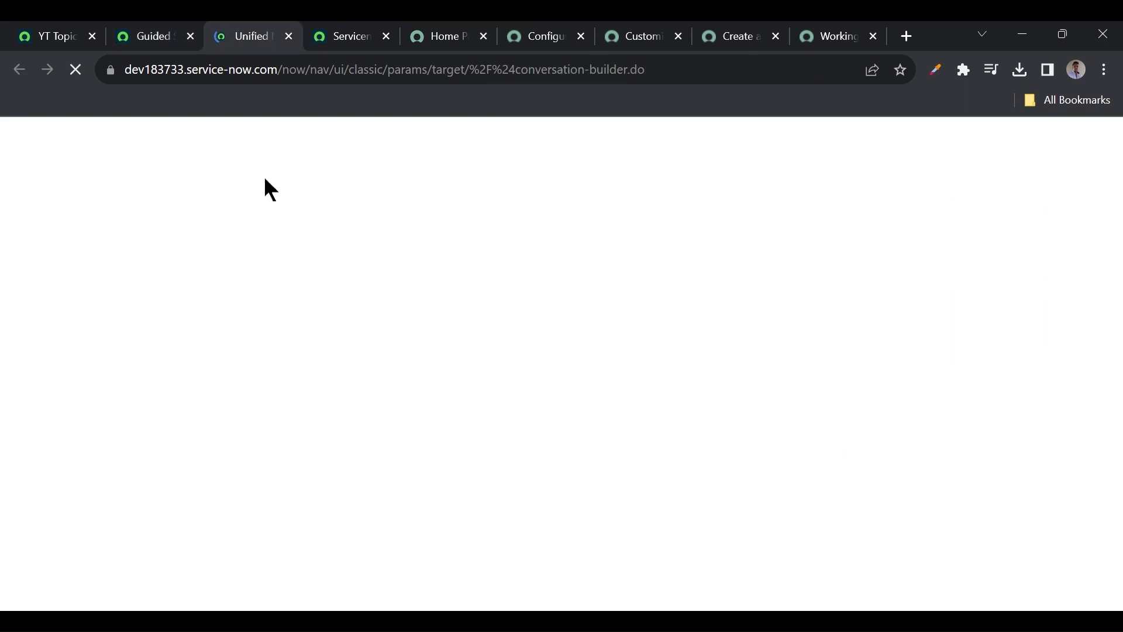
click(289, 36)
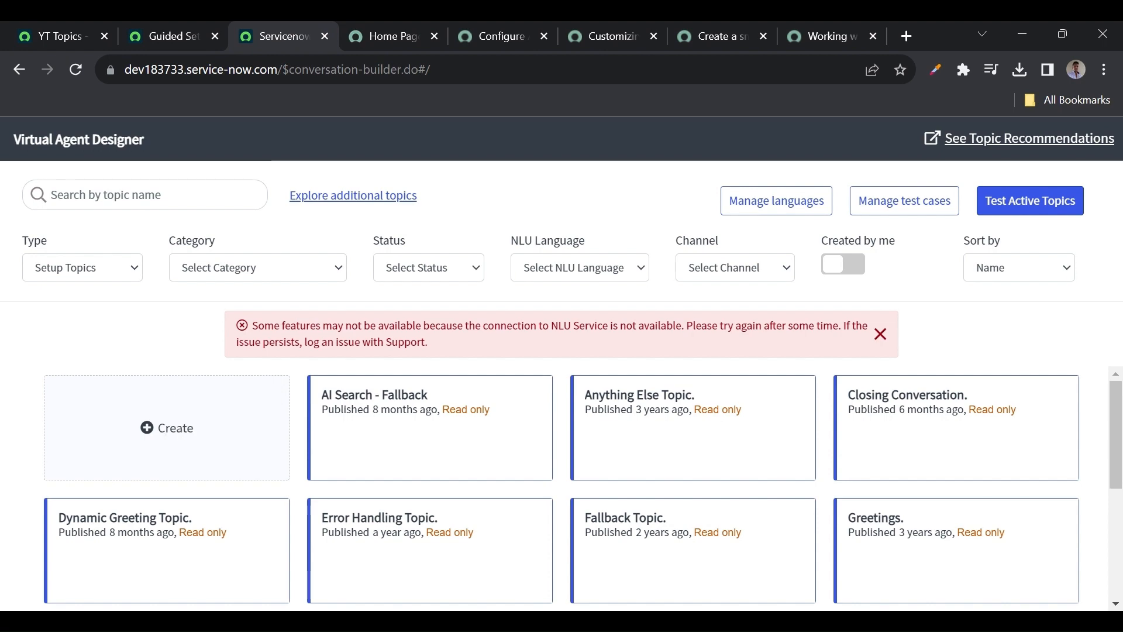
click(163, 36)
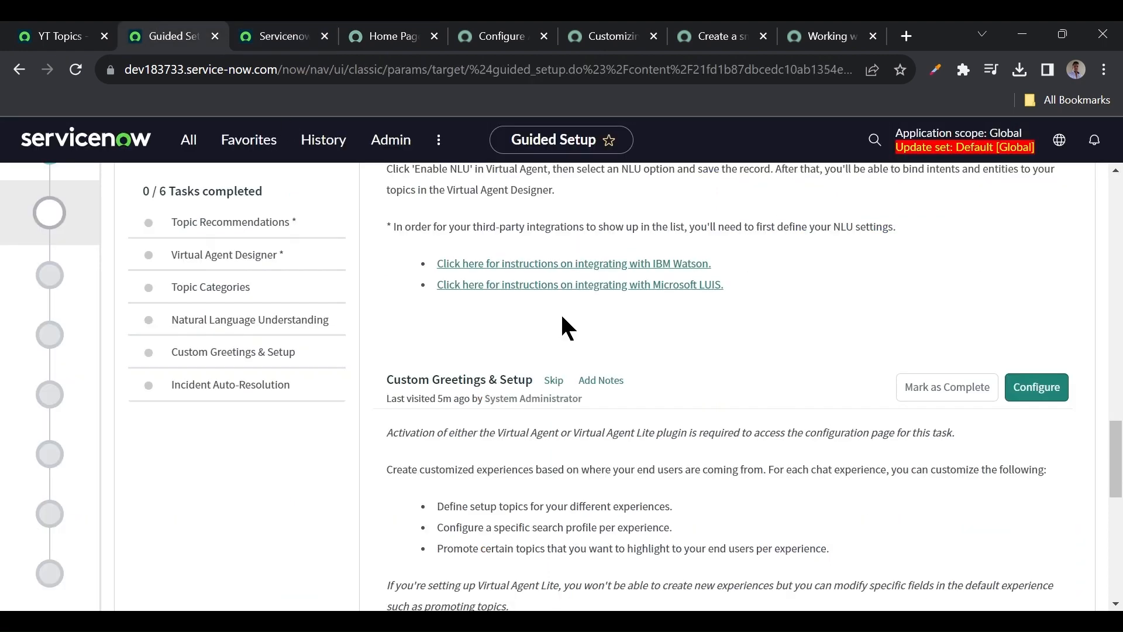
- Review the conversation content types in the Virtual Agent Designer task, then switch to the Service Portal home page
scroll(595, 358, up, 6)
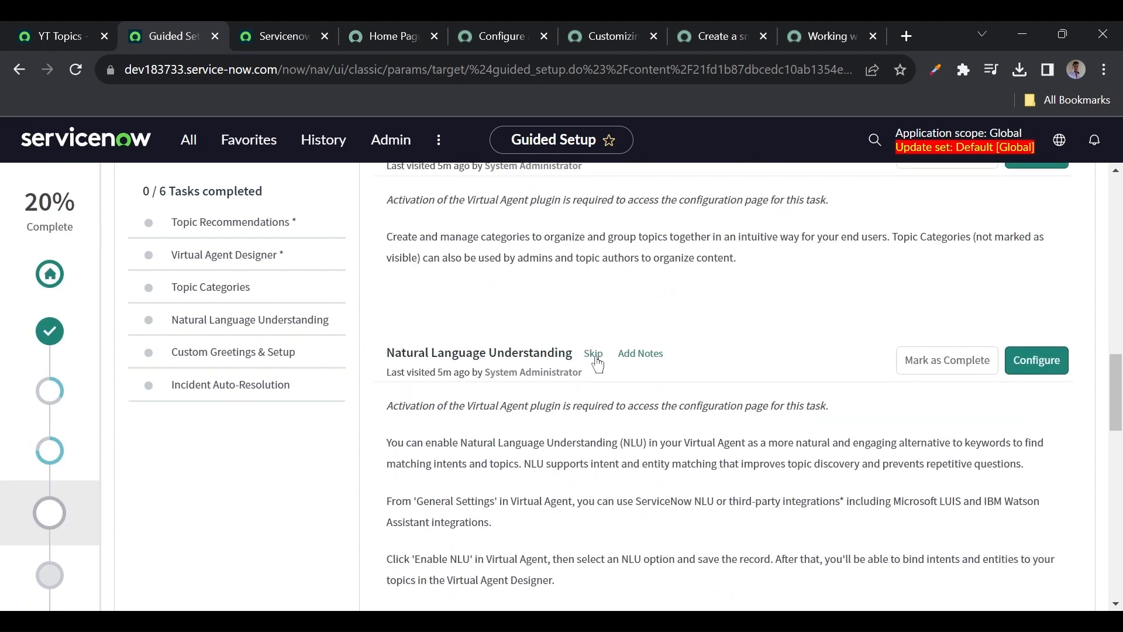
scroll(596, 359, up, 7)
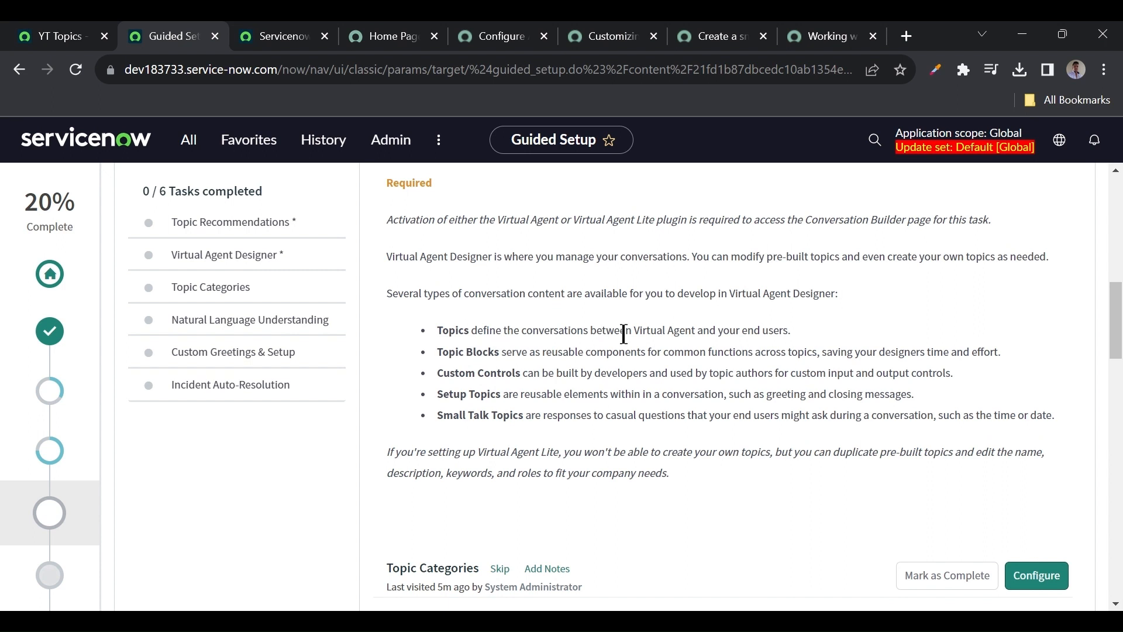
click(393, 37)
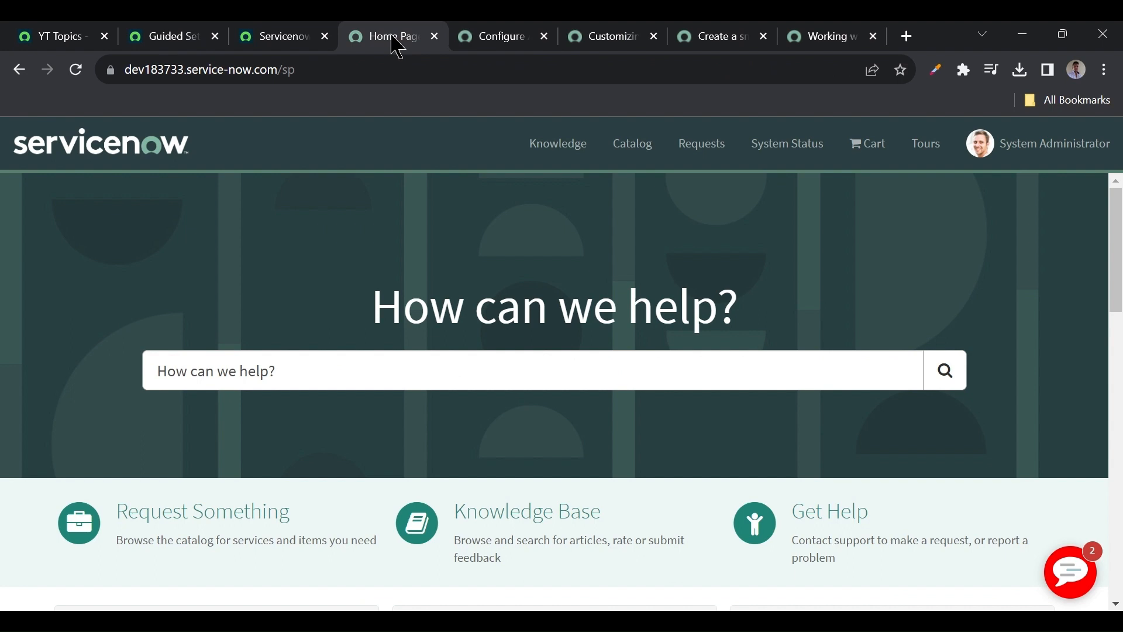
- Open the Virtual Agent chat on the Service Portal home page to view its greeting messages, then switch to Virtual Agent Designer
click(1070, 572)
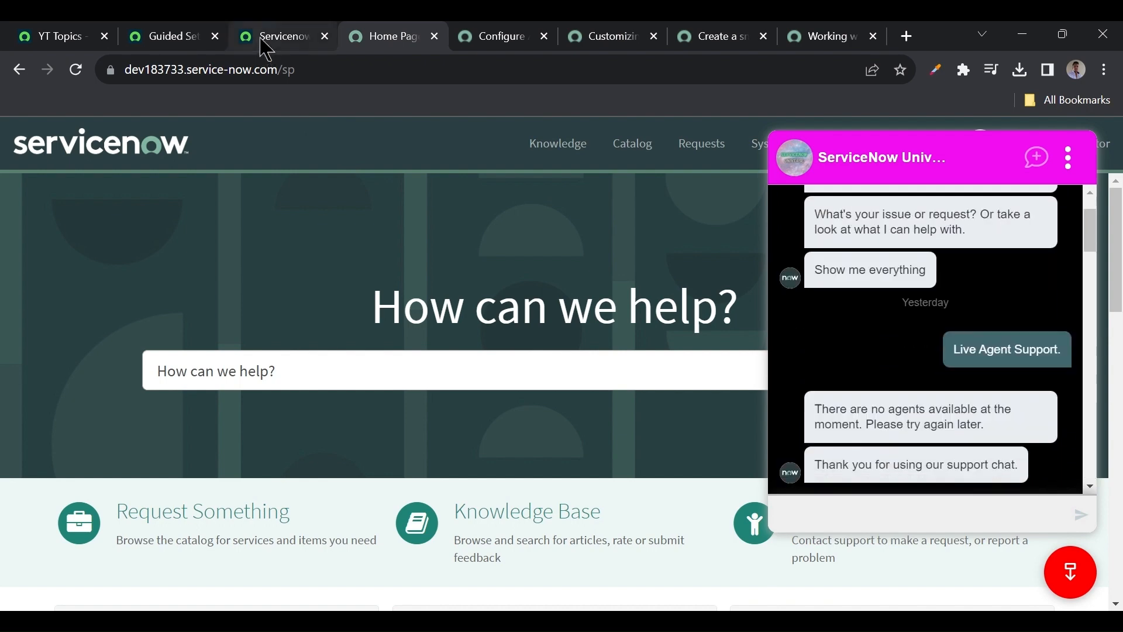
click(207, 33)
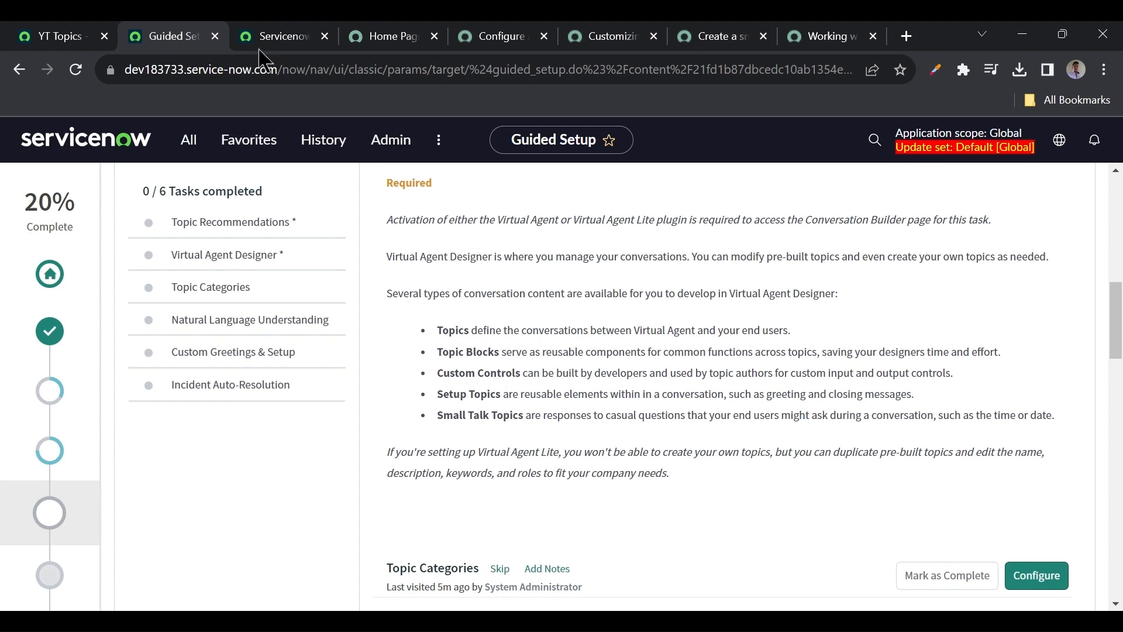
click(274, 41)
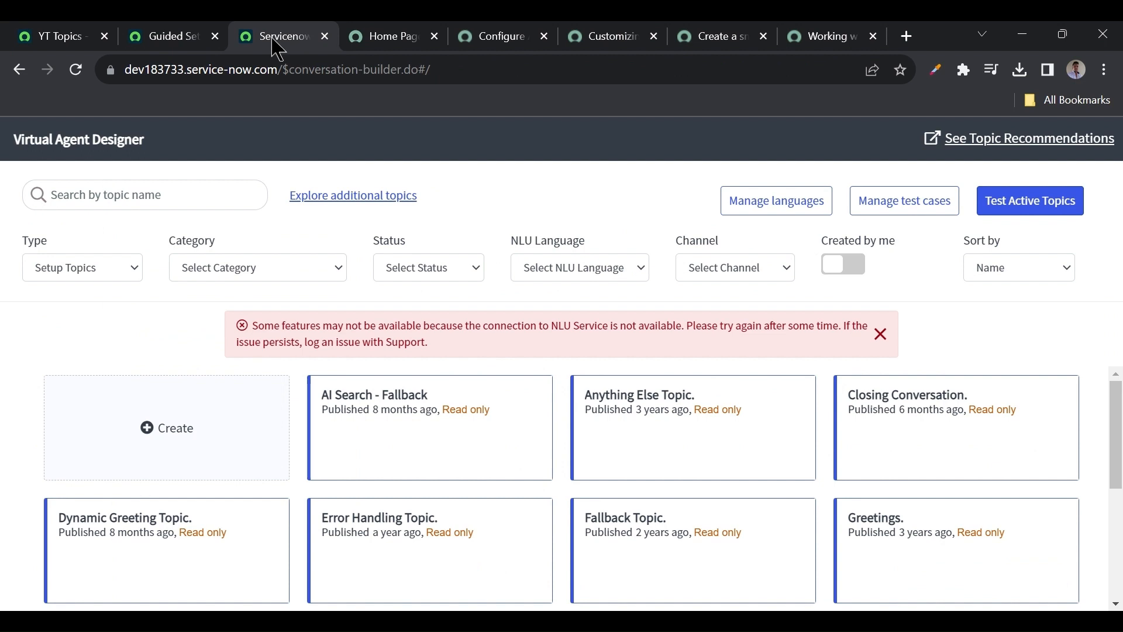
- Create a new topic of type Topic named "Test topic 1" in Virtual Agent Designer
click(156, 430)
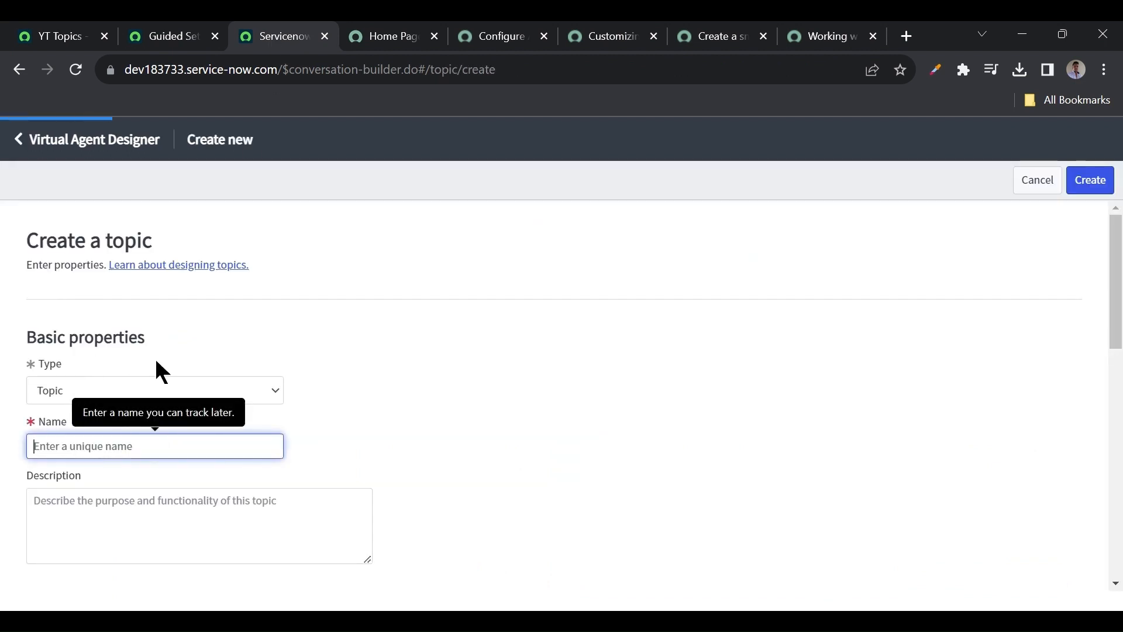
scroll(111, 354, down, 1)
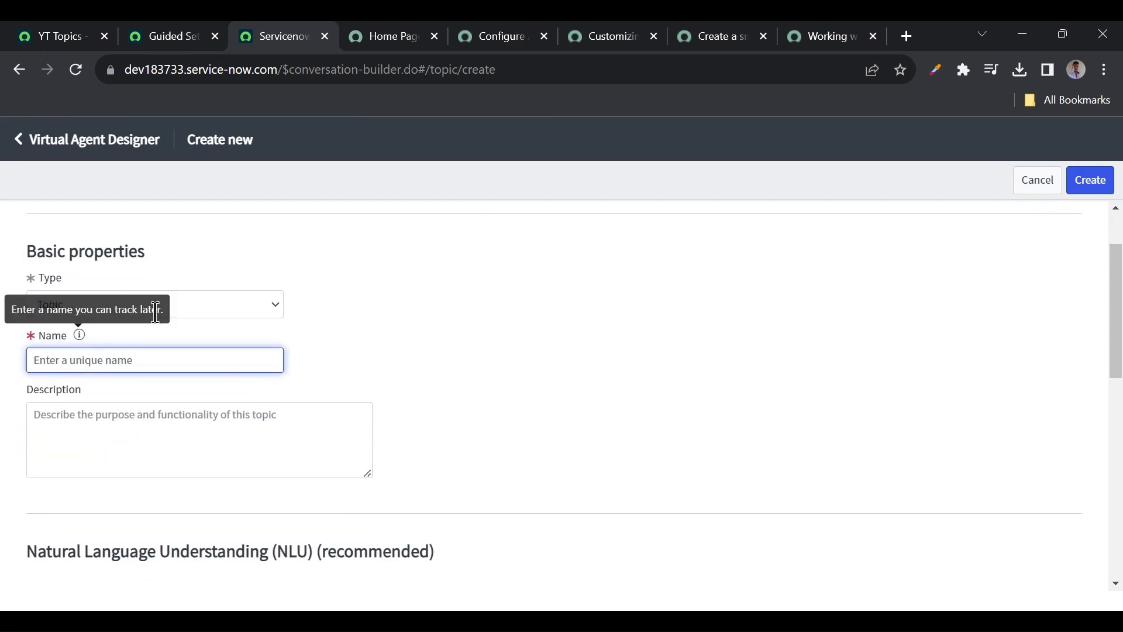
click(233, 308)
click(121, 353)
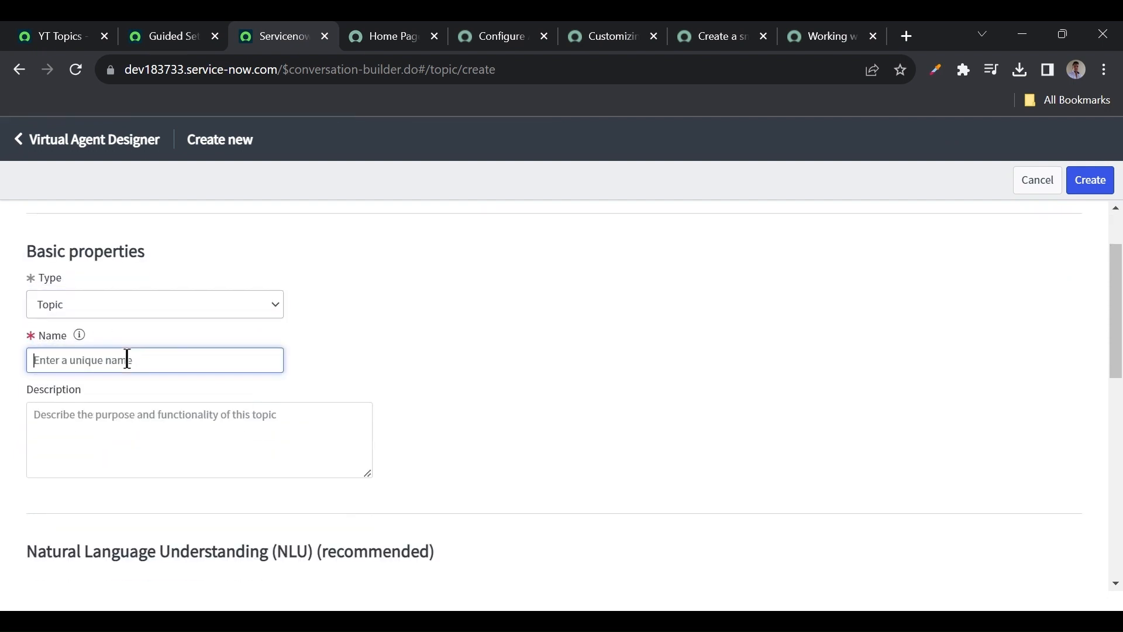
text(Test topic)
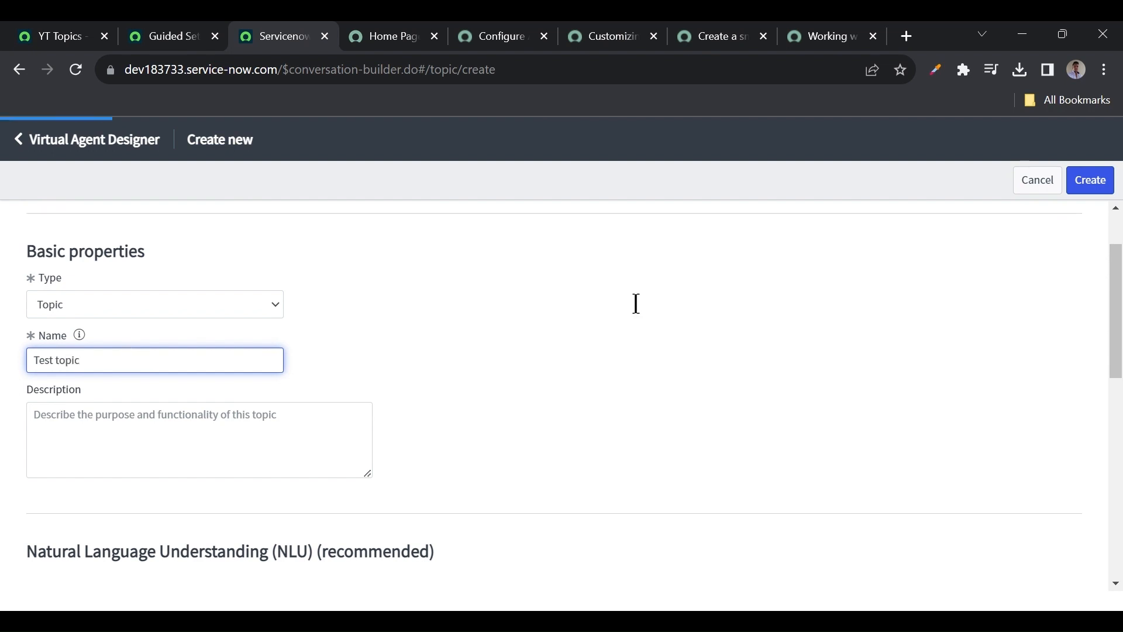
click(1089, 180)
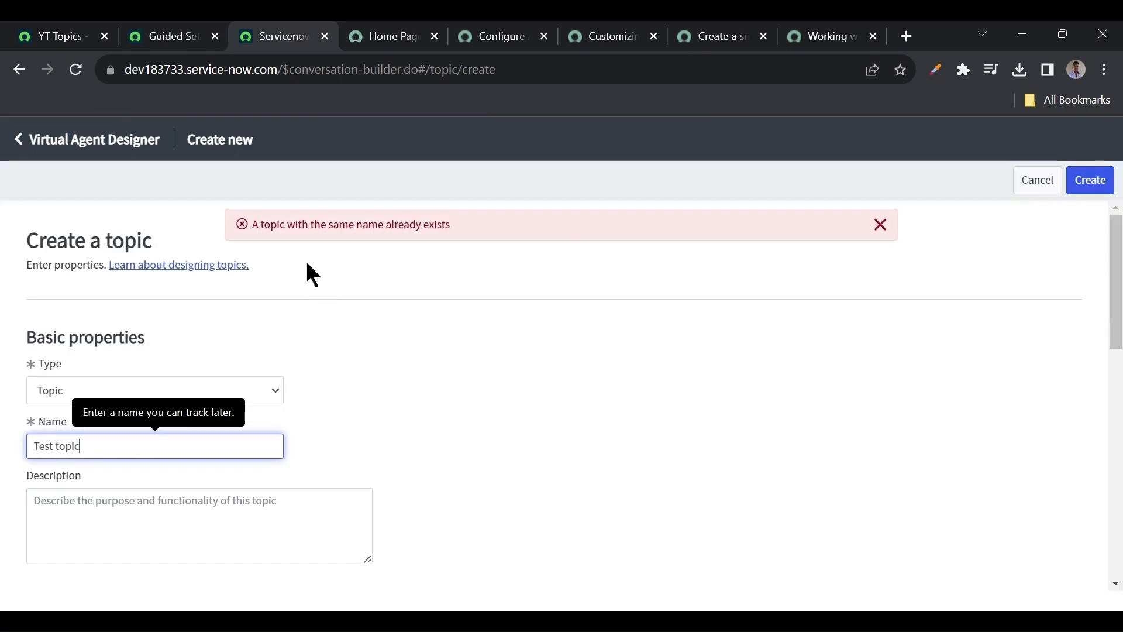
text(1)
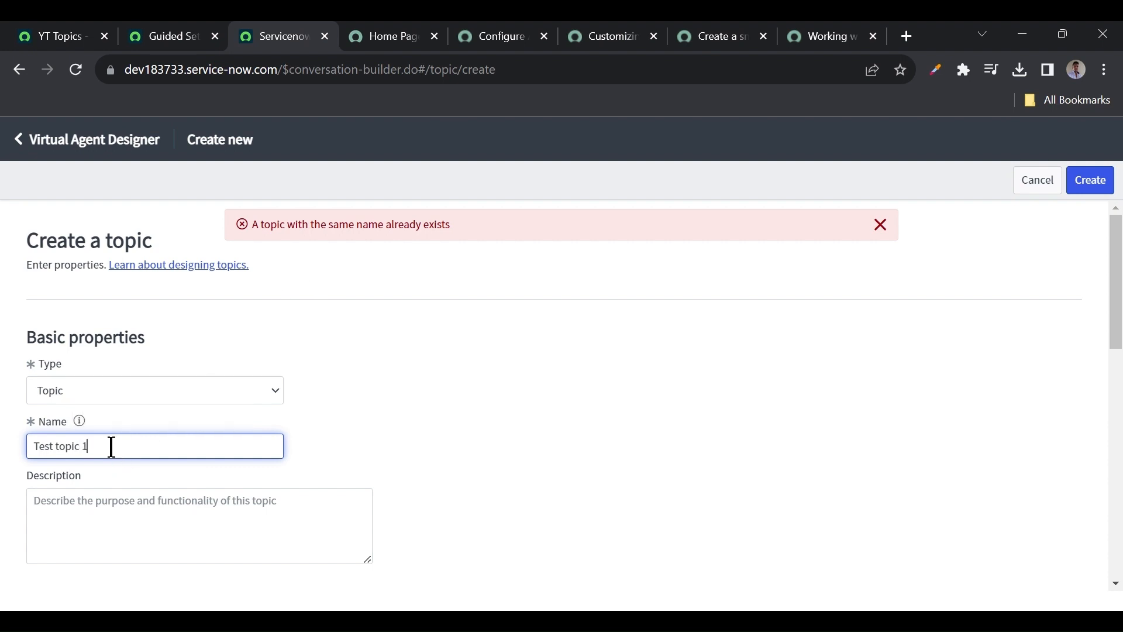
click(1098, 189)
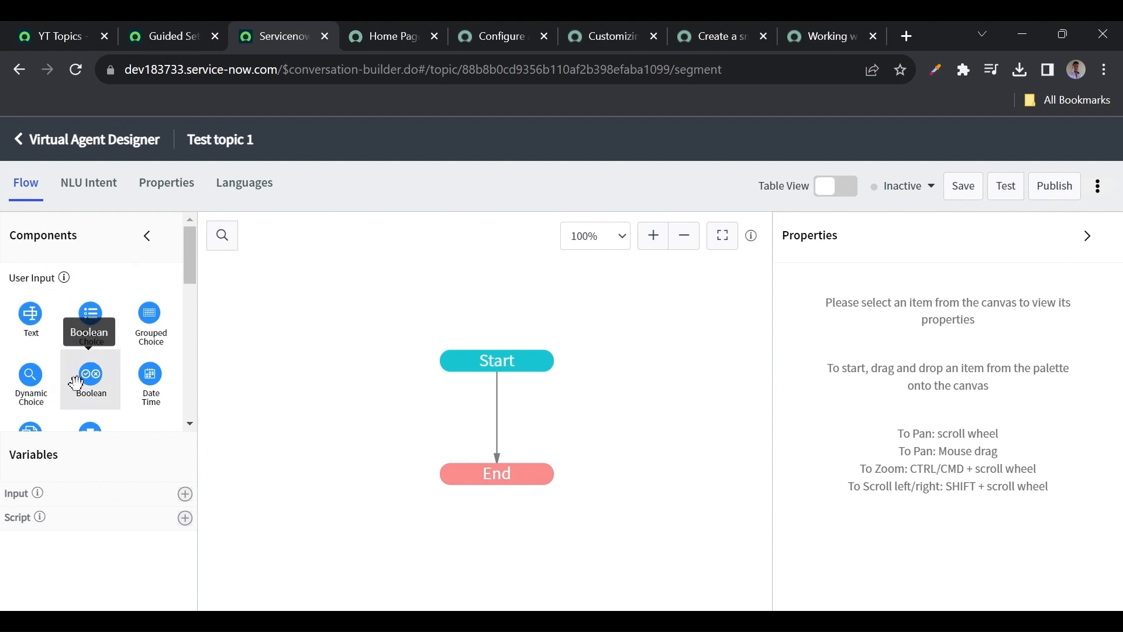
- Examine the User Input and Bot Response components available for the topic flow, comparing them with the content types described in Guided Setup
scroll(81, 380, down, 1)
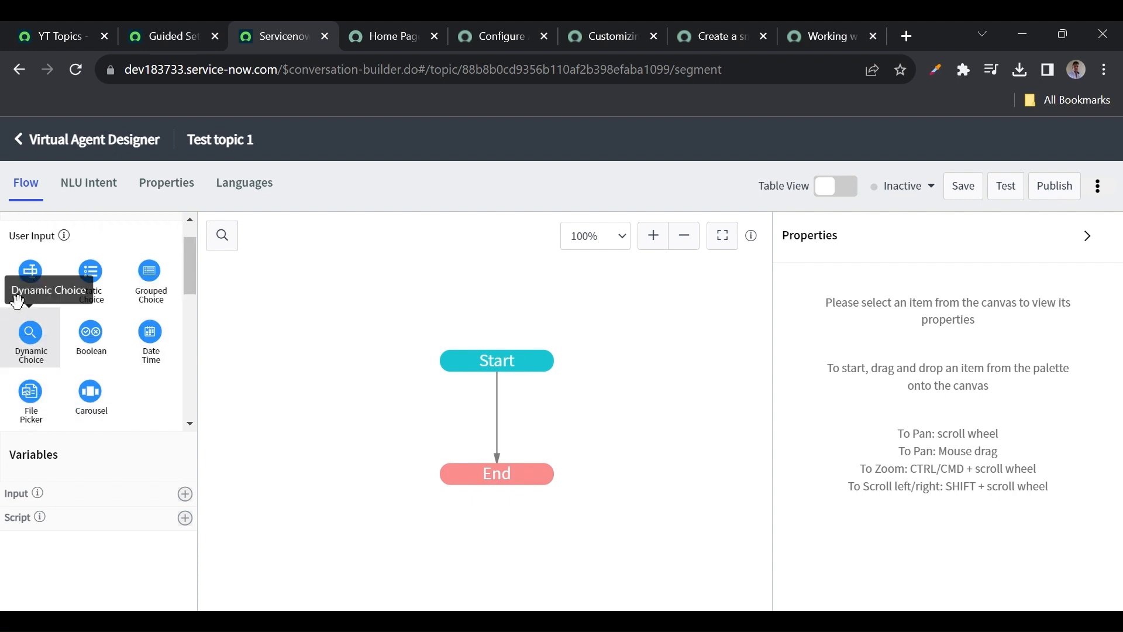
scroll(90, 380, down, 3)
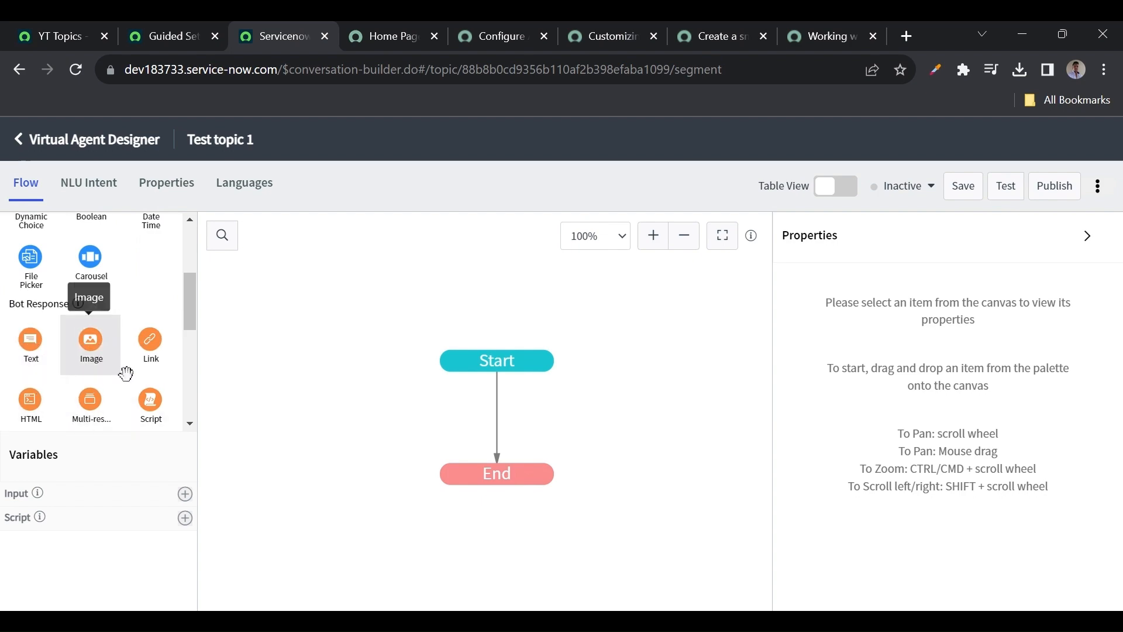
click(174, 48)
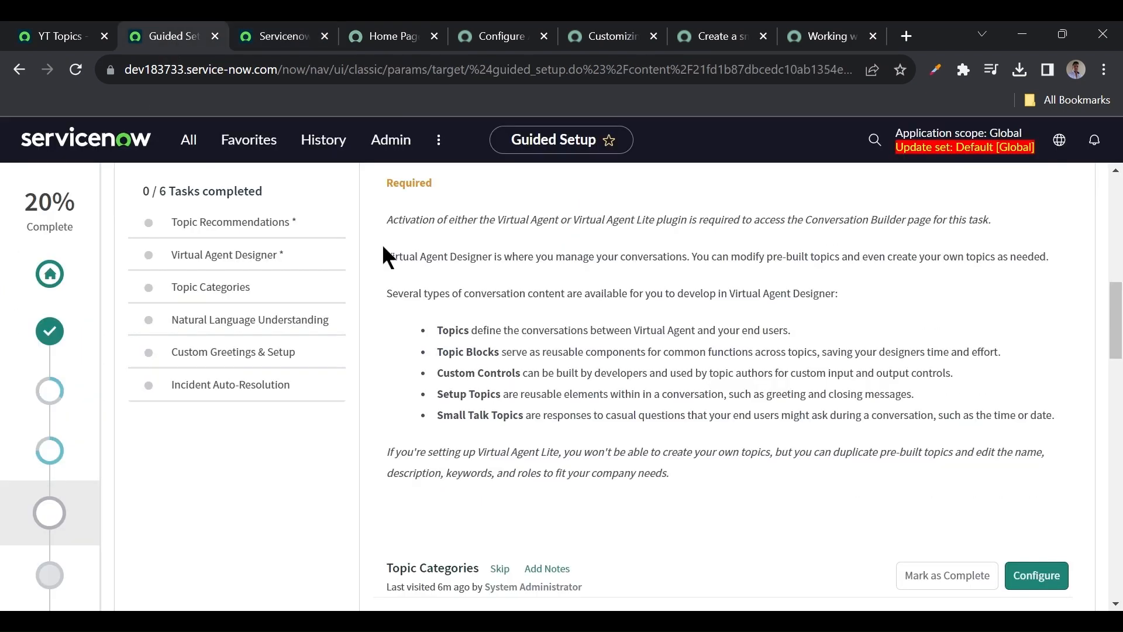
click(274, 37)
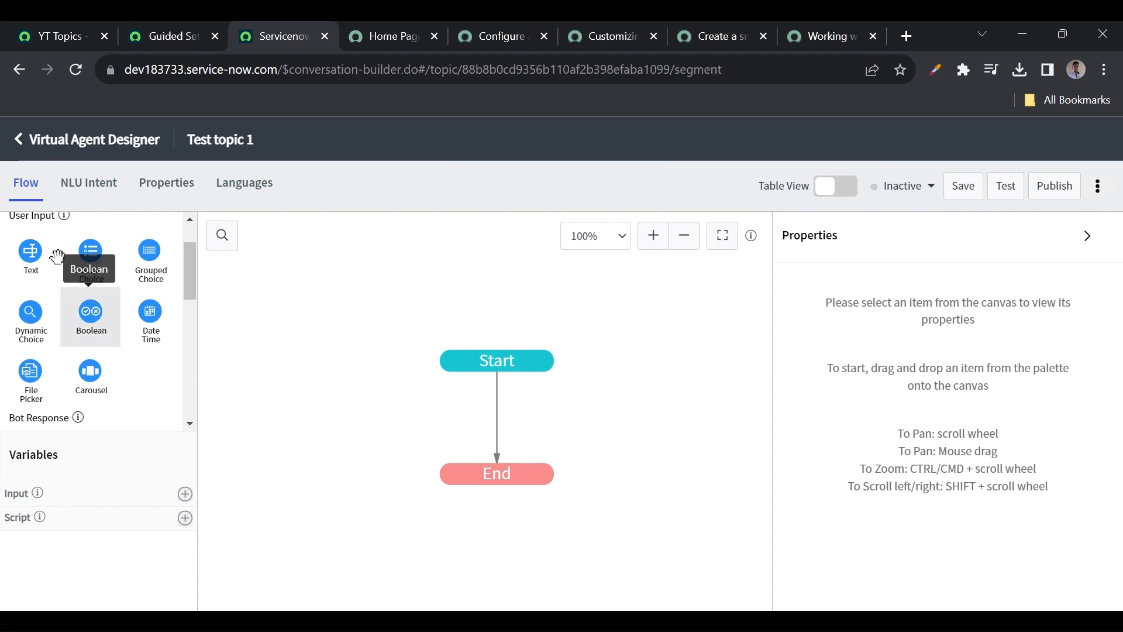
scroll(78, 384, down, 1)
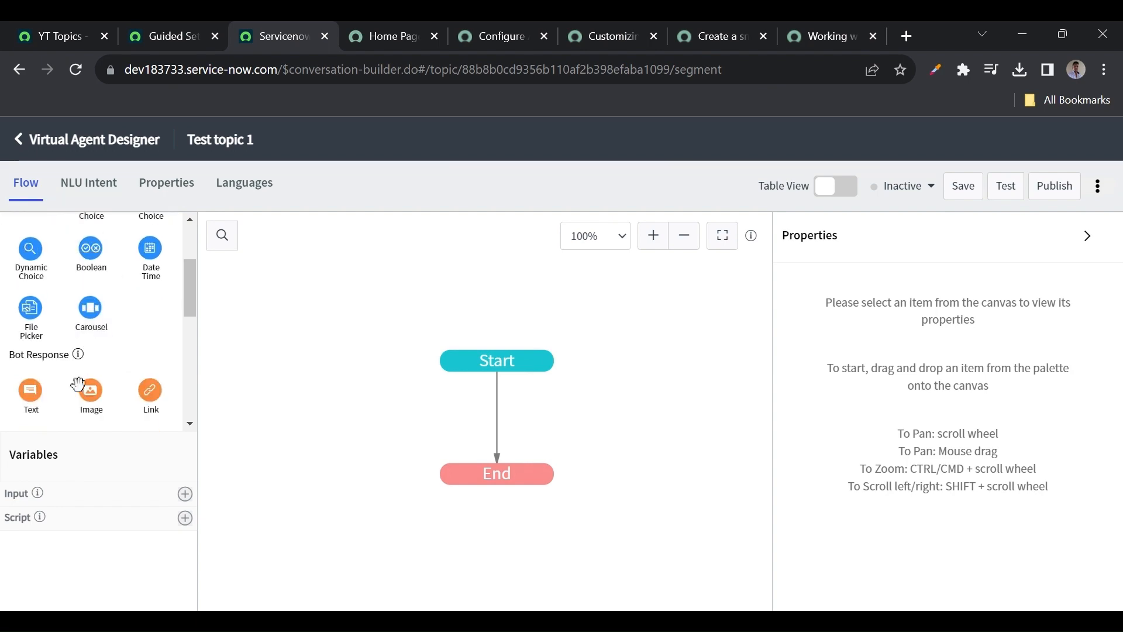
click(166, 36)
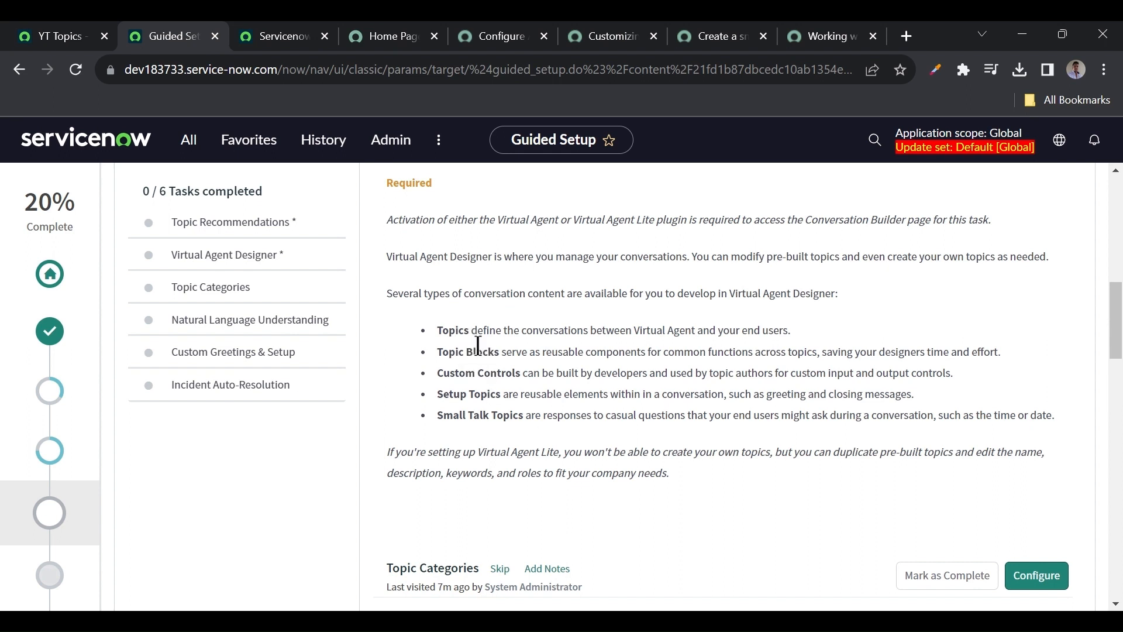
- Add a Topic Block utility between Start and End in the Test topic 1 flow and view the selectable topic blocks
click(286, 37)
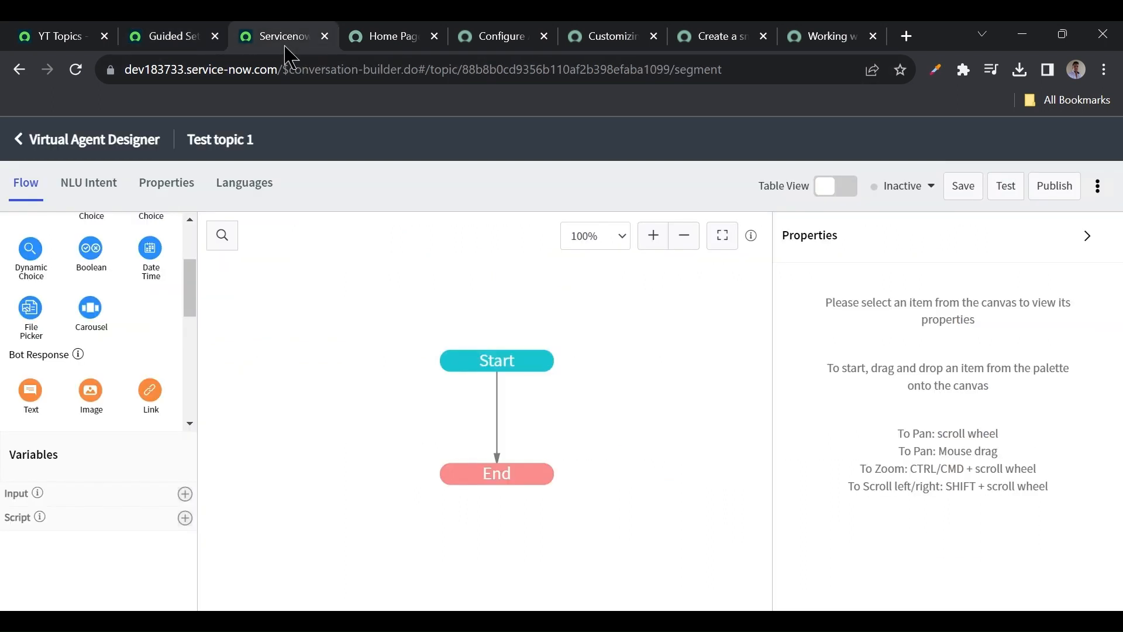
scroll(125, 351, down, 2)
scroll(124, 339, down, 3)
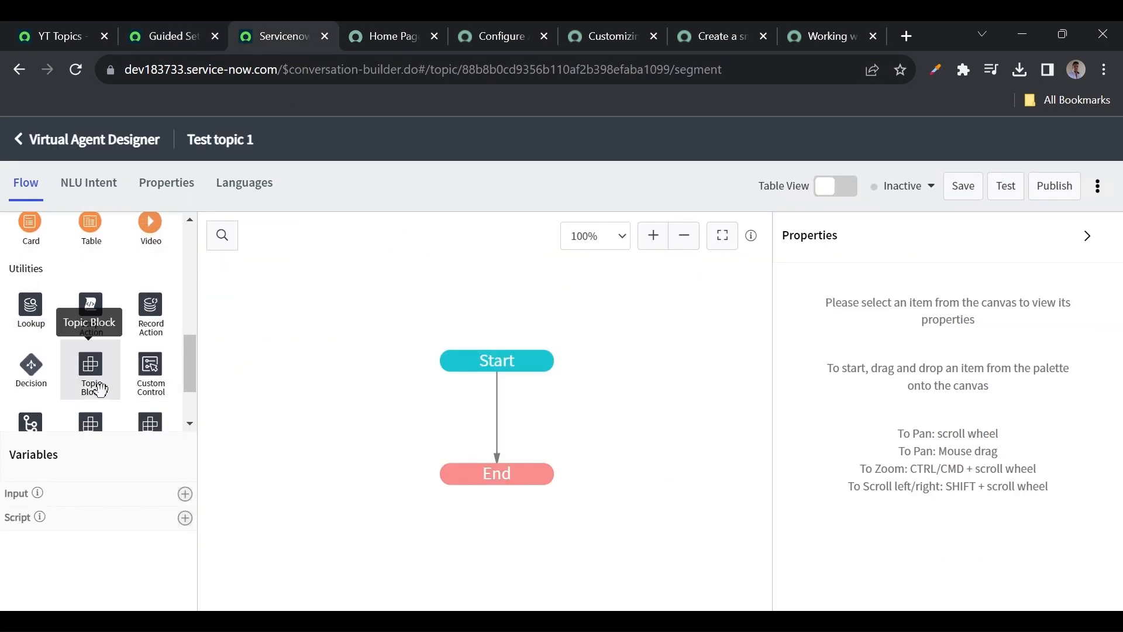
drag(99, 389, 482, 419)
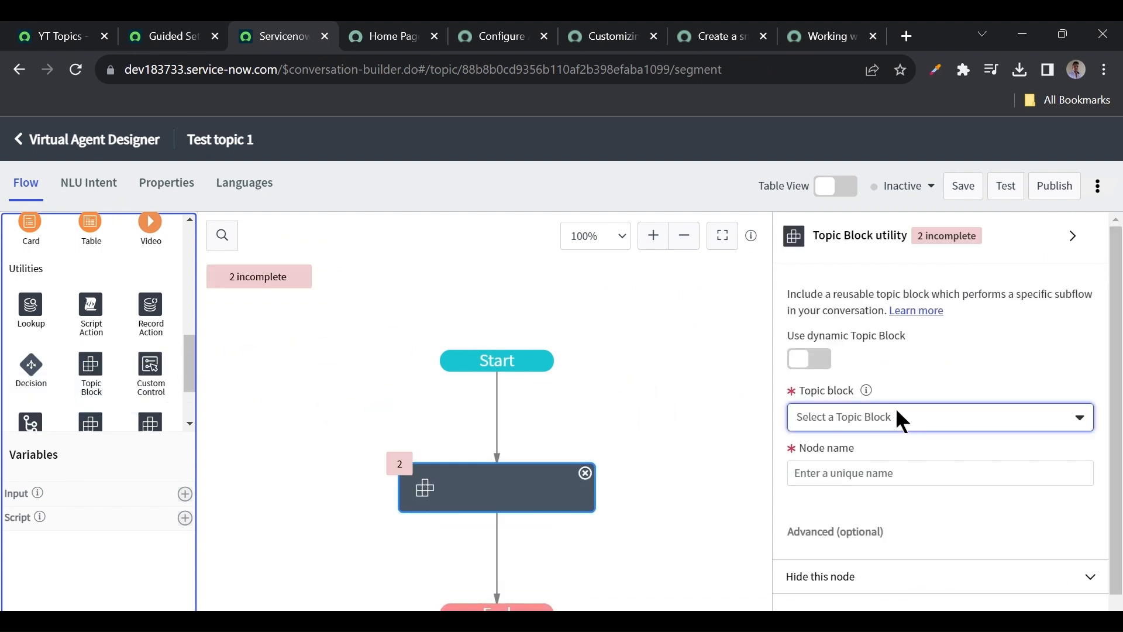
click(897, 412)
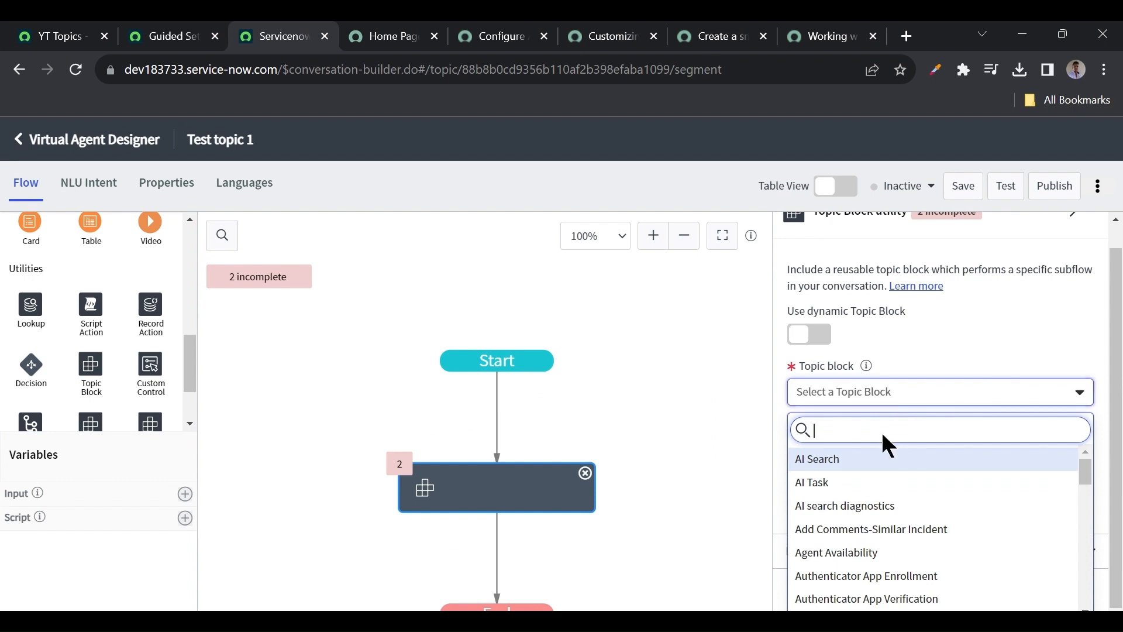
click(935, 335)
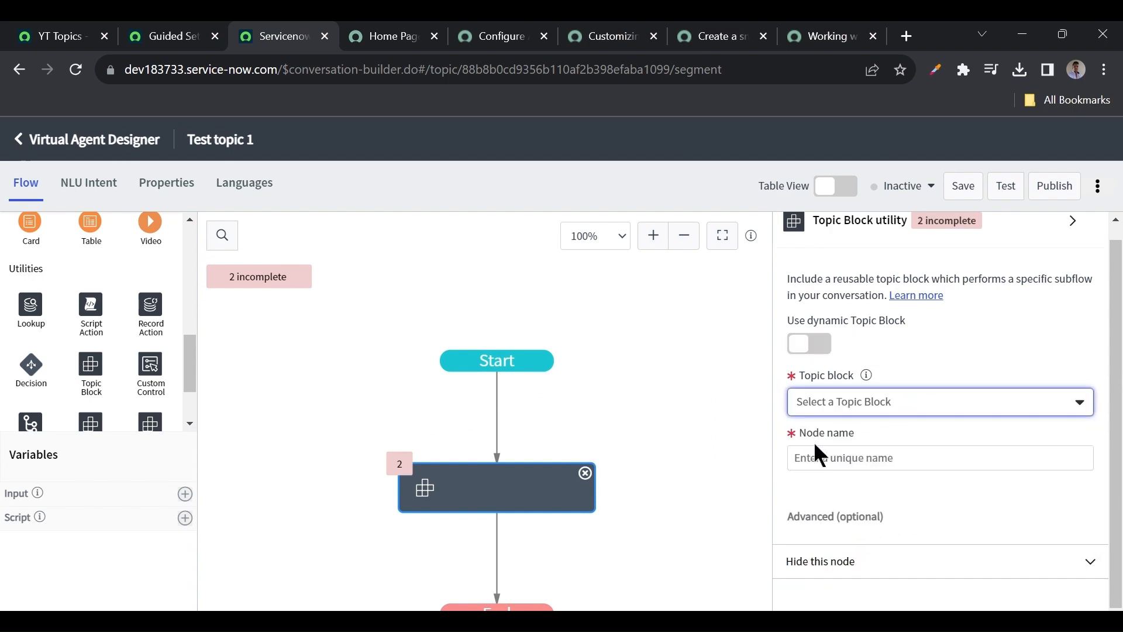
- Review the setup topic description in Guided Setup against the greeting in the Service Portal chat, then return to Guided Setup
key(ctrl+shift+Tab)
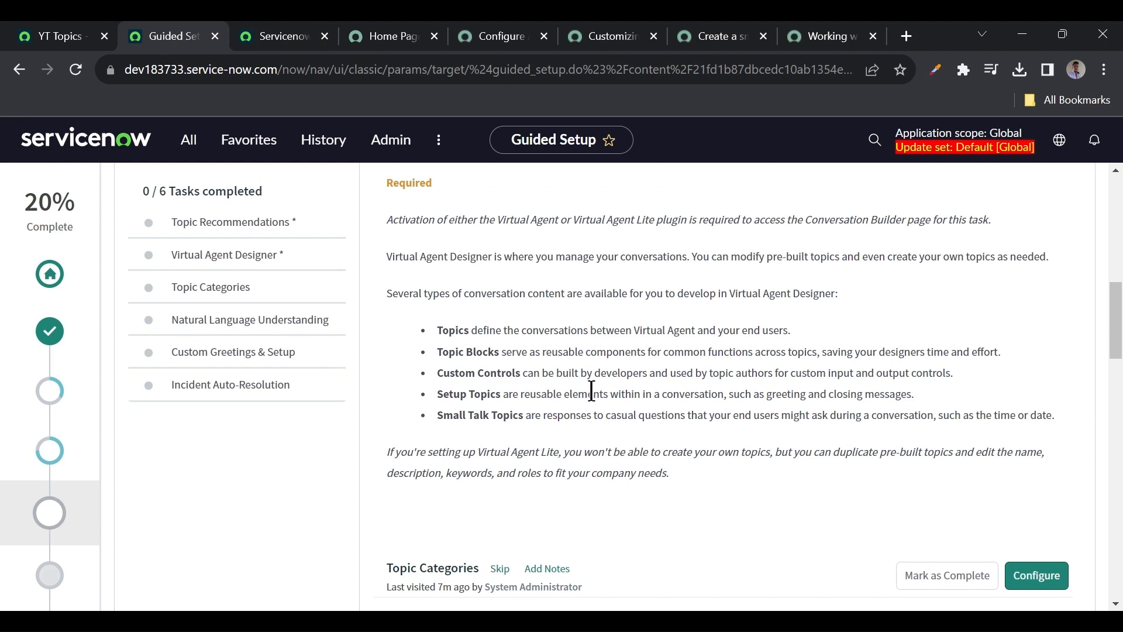
click(489, 39)
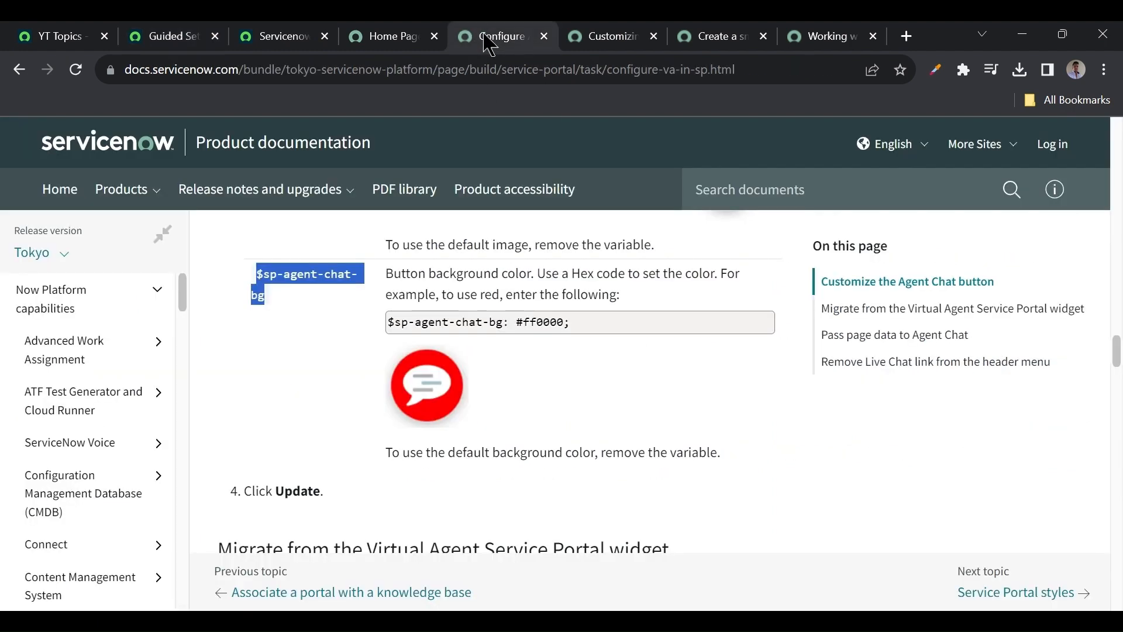
click(395, 41)
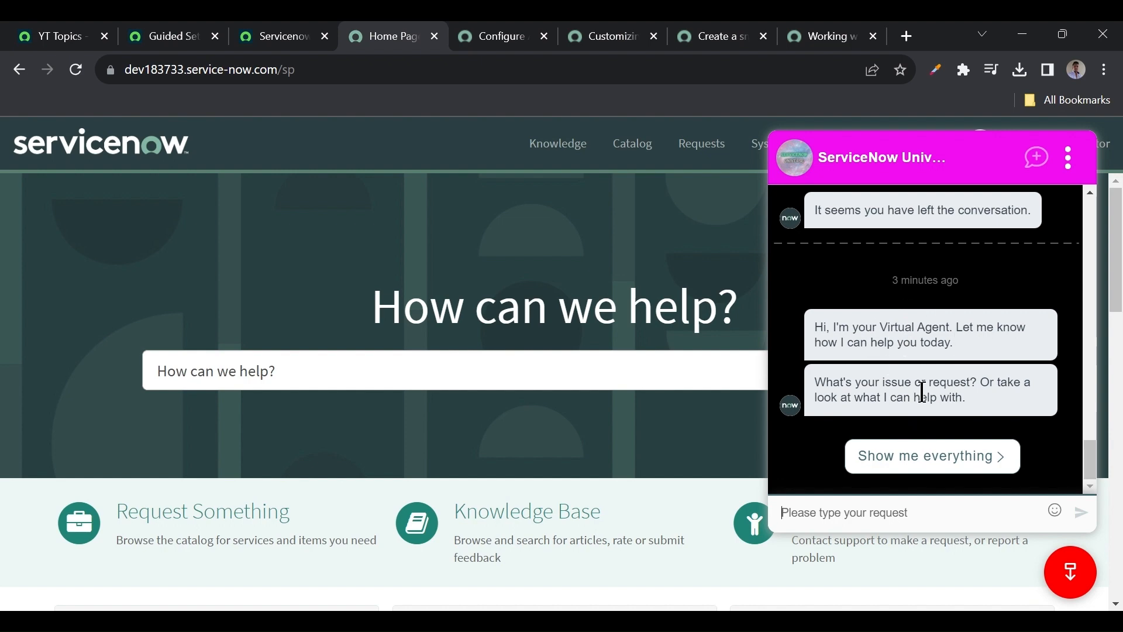
click(276, 39)
click(167, 37)
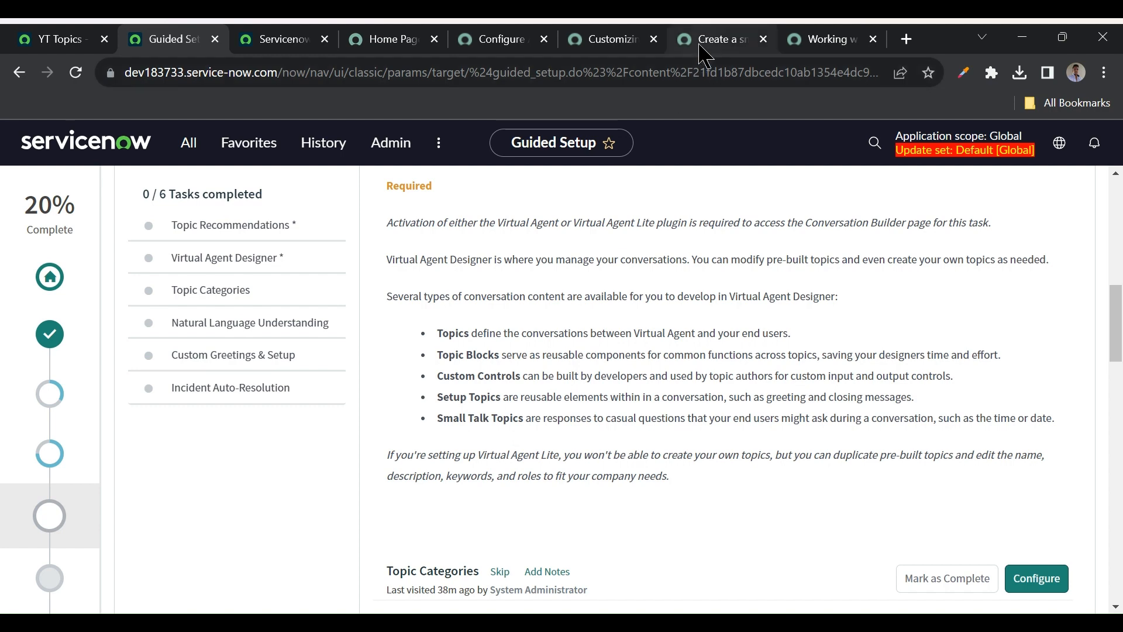
- Read the documentation on creating a small talk topic, then view the pages on setup topics and custom controls
click(716, 38)
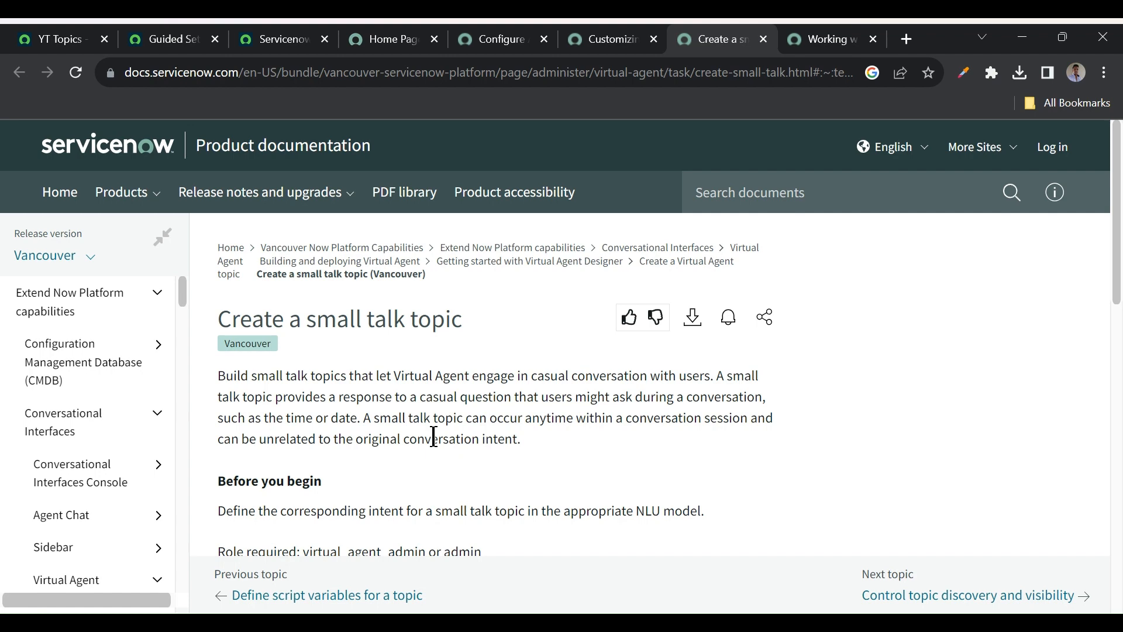
scroll(473, 437, down, 1)
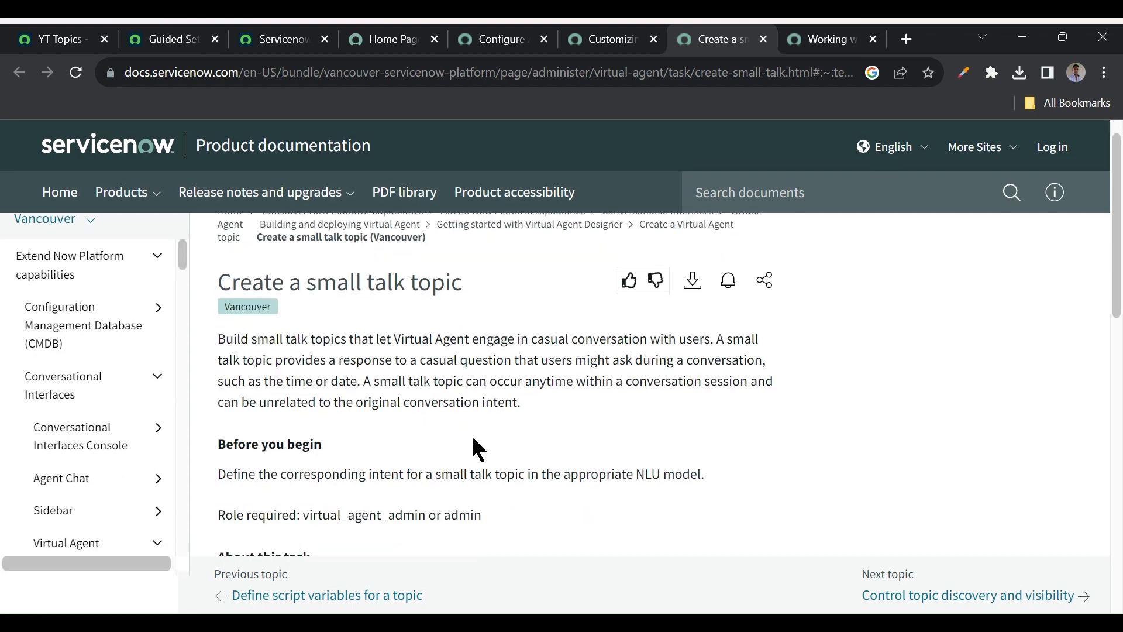
scroll(472, 437, down, 3)
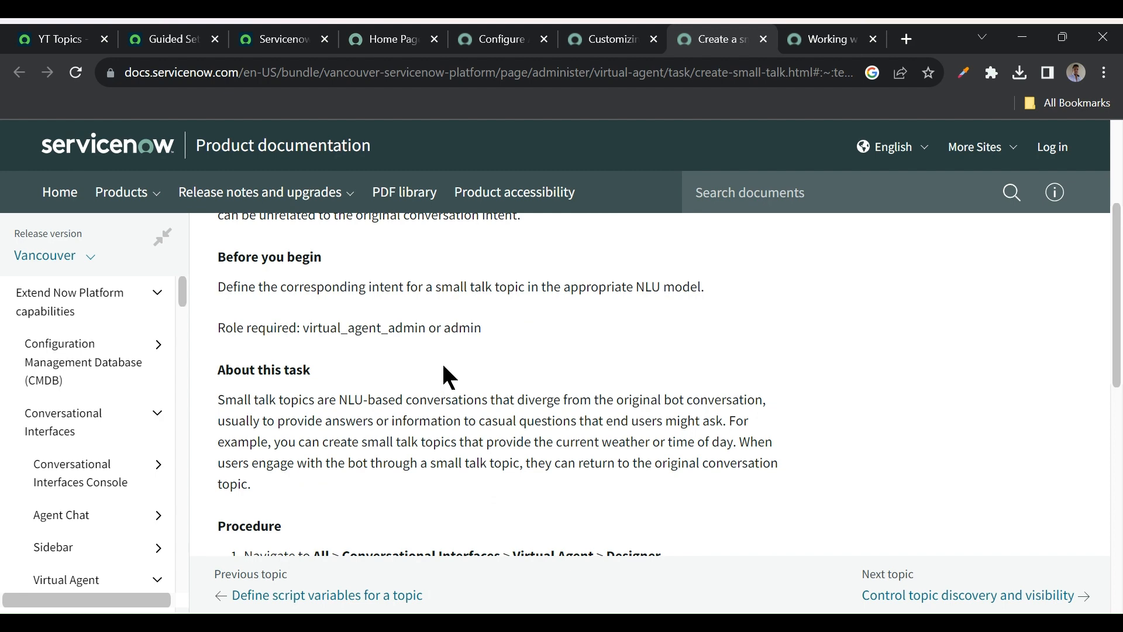
scroll(444, 368, up, 3)
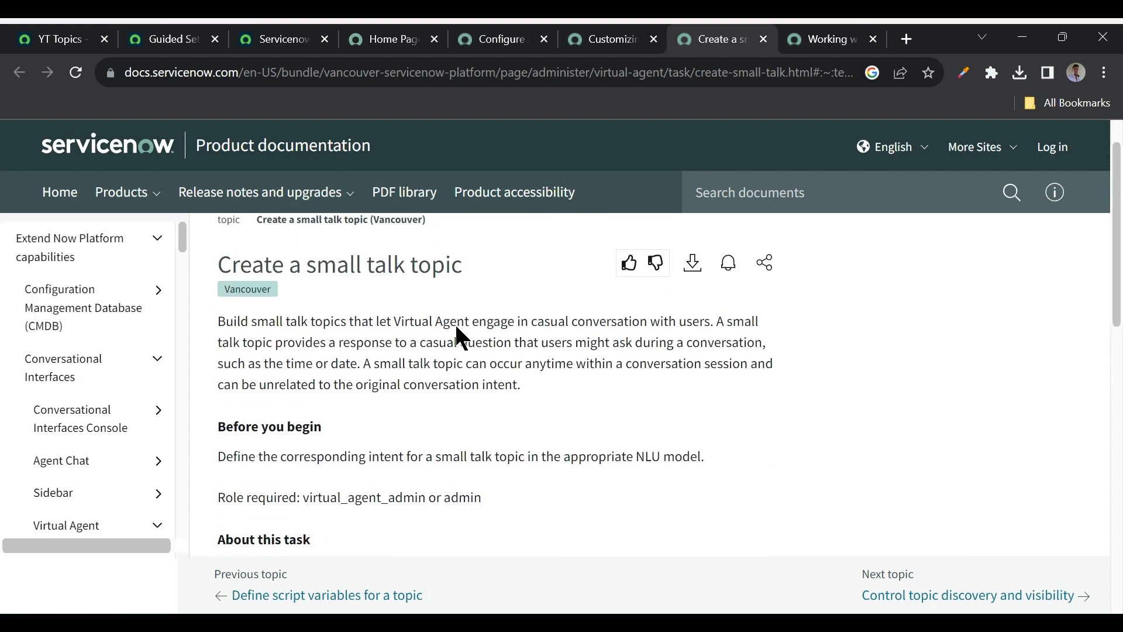
scroll(454, 327, up, 2)
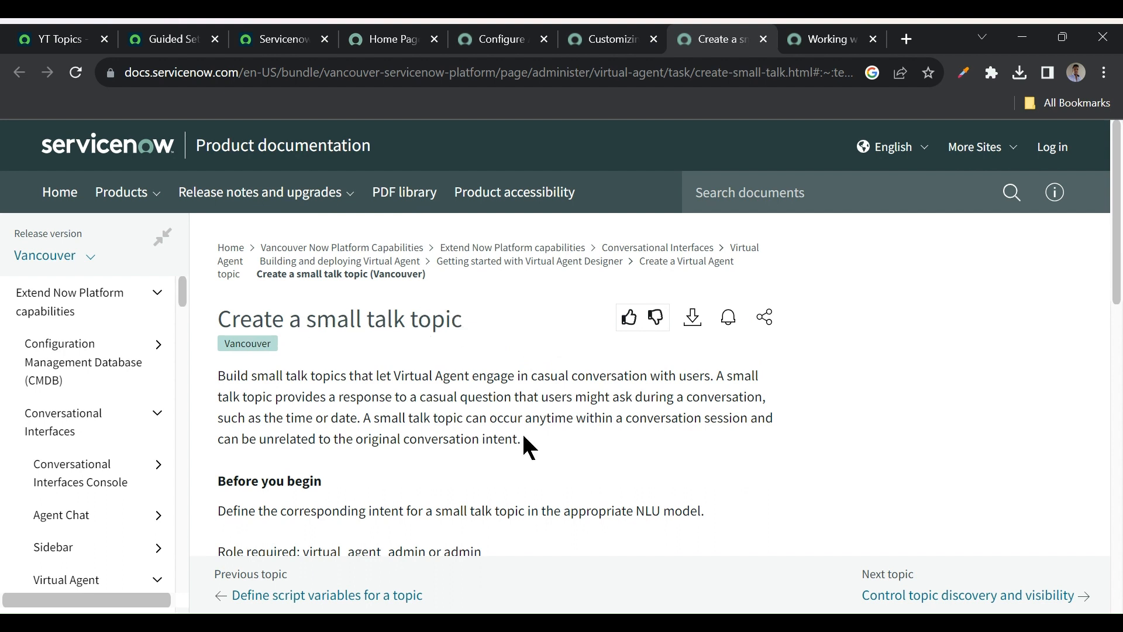
key(ctrl+Tab)
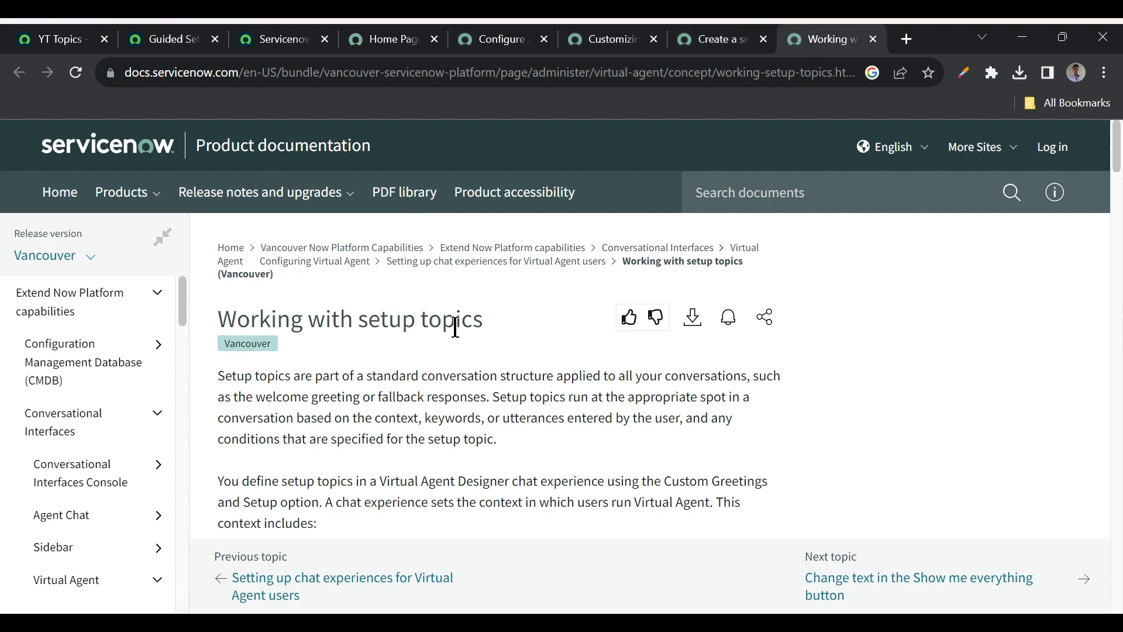
key(ctrl+6)
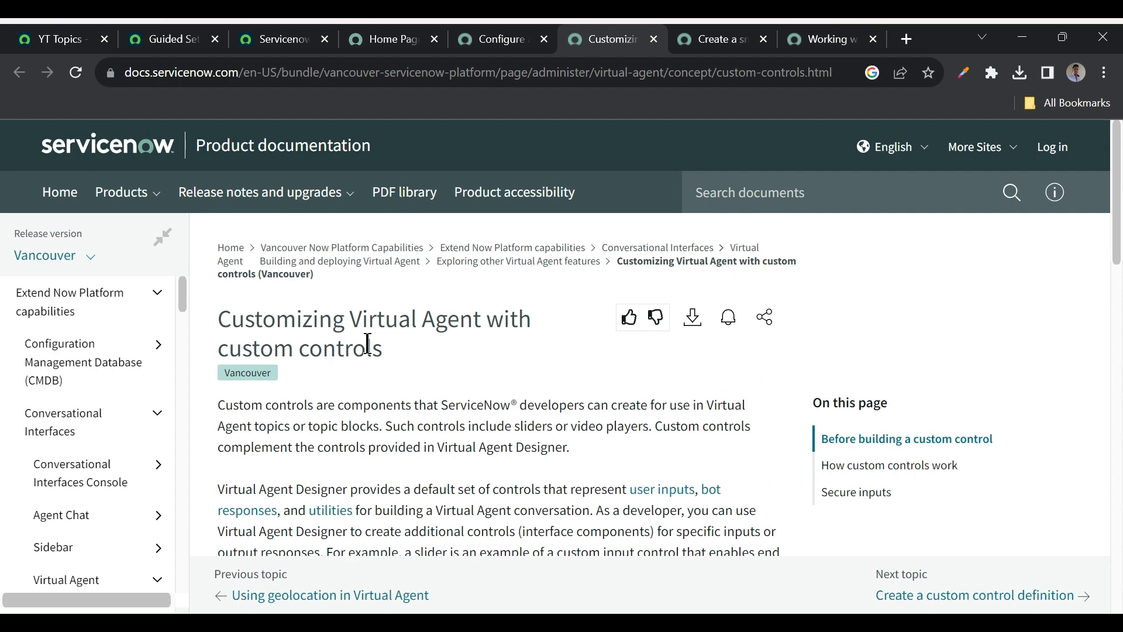
- Close the four ServiceNow product documentation tabs and return to the Guided Setup page
click(654, 39)
click(654, 39)
click(654, 39)
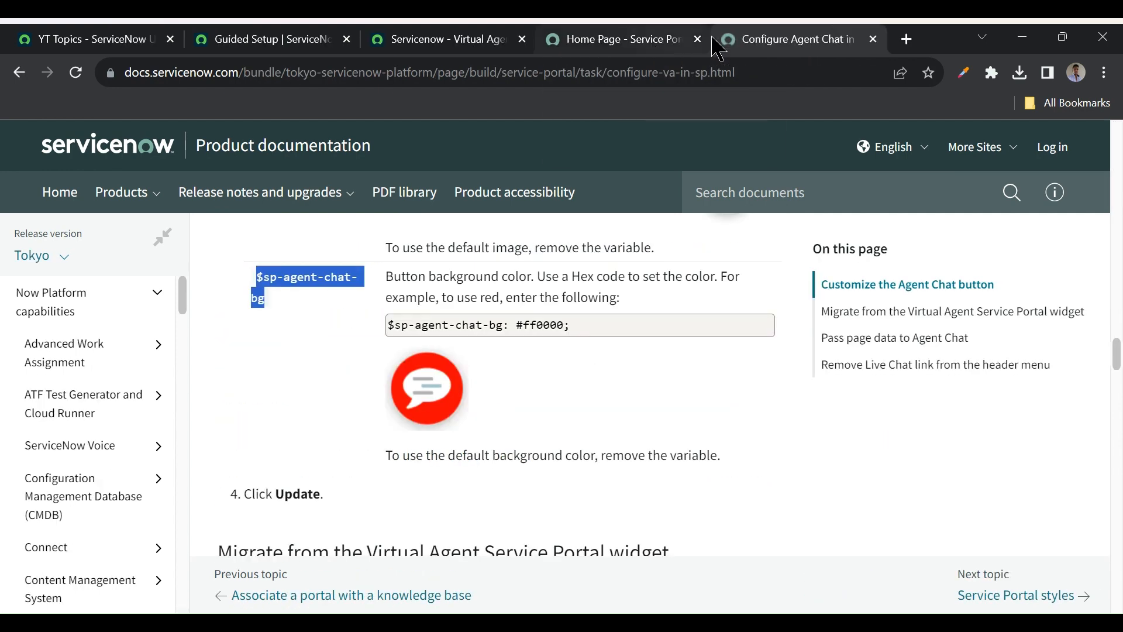
click(873, 39)
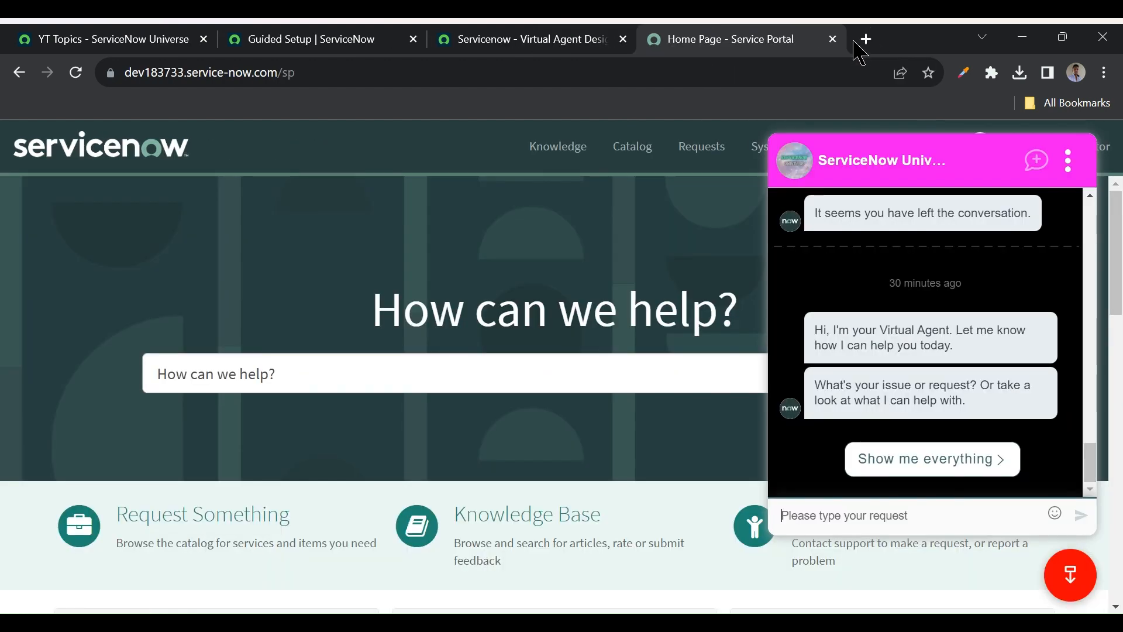
click(493, 46)
click(342, 42)
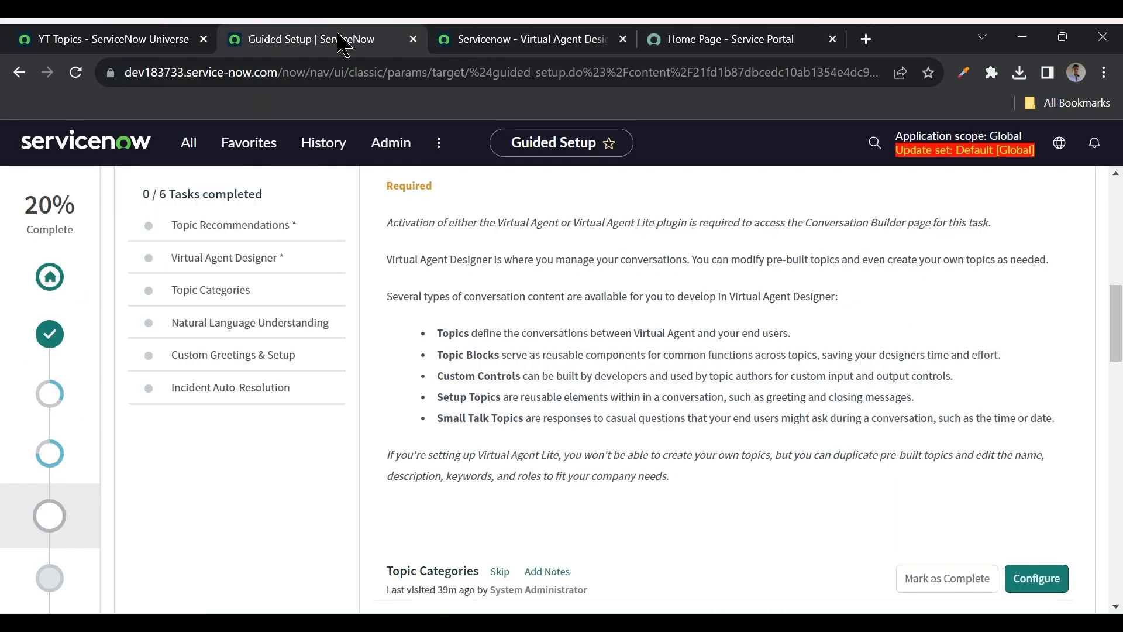
- Switch to Virtual Agent Designer and delete the unconfigured Topic Block node from the Test topic 1 flow
click(465, 41)
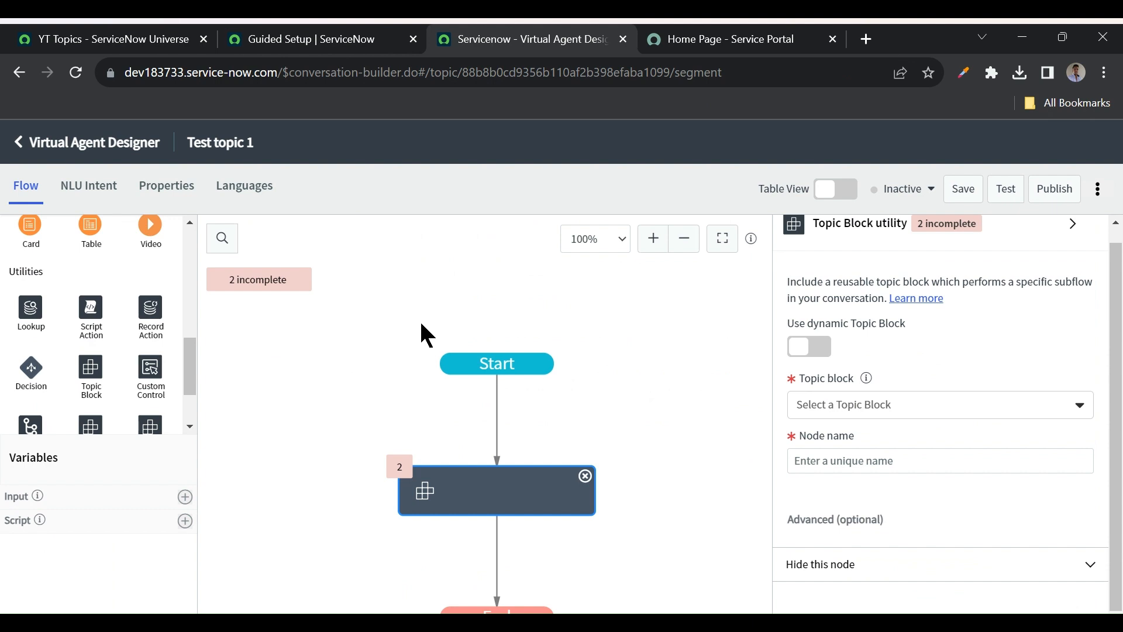
scroll(427, 334, down, 1)
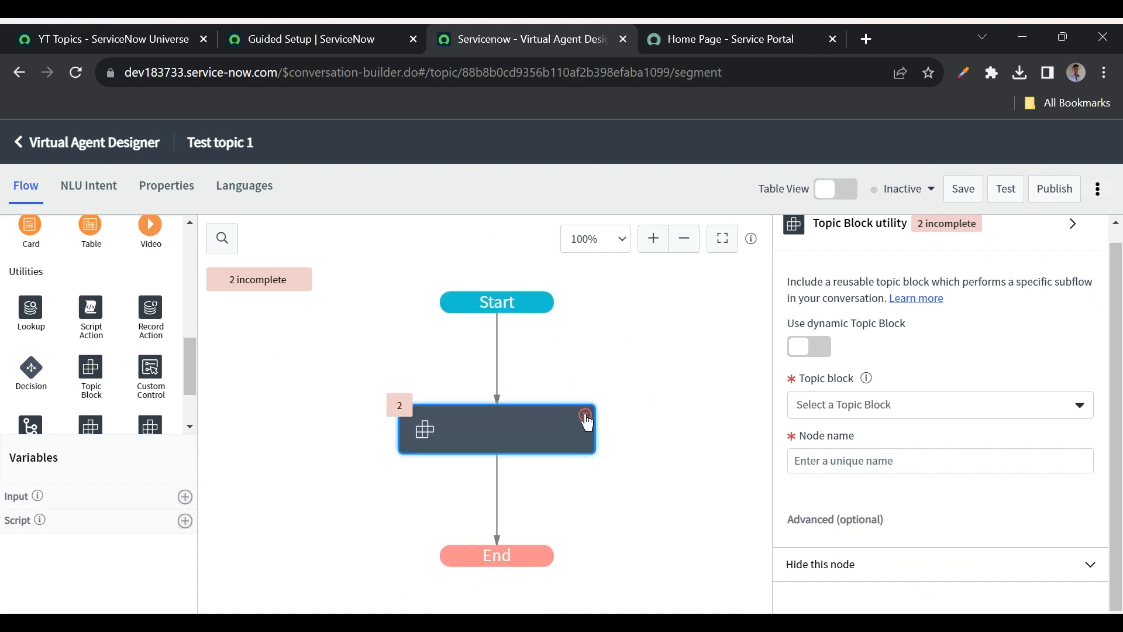
click(584, 414)
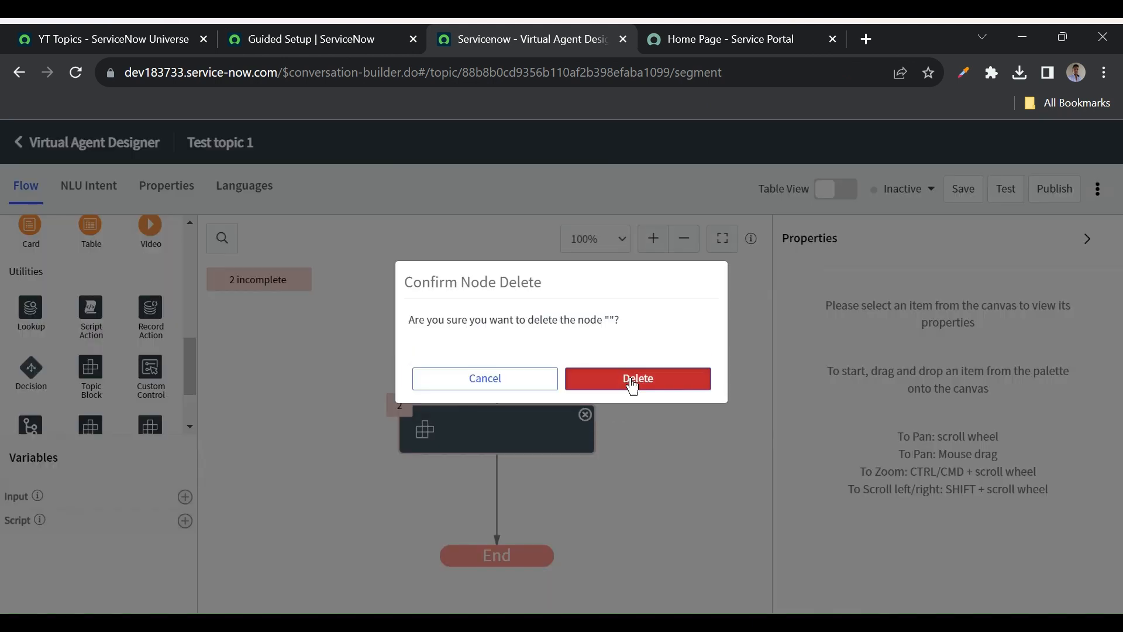
click(632, 383)
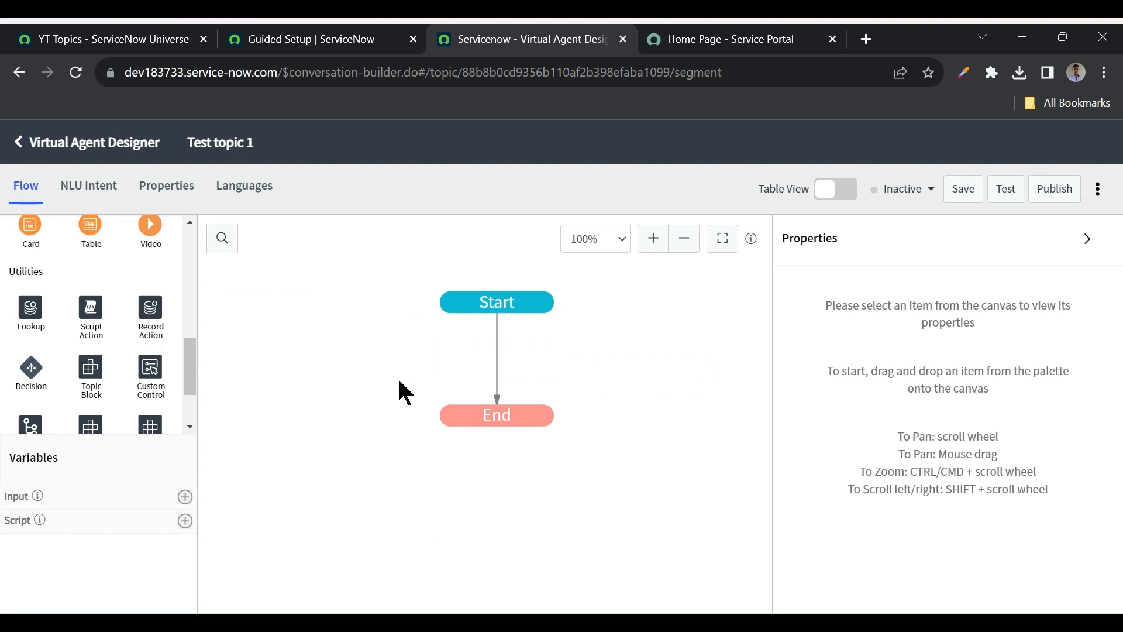
- Add a Text user input between Start and End and name the node "Question to the user"
scroll(143, 327, up, 10)
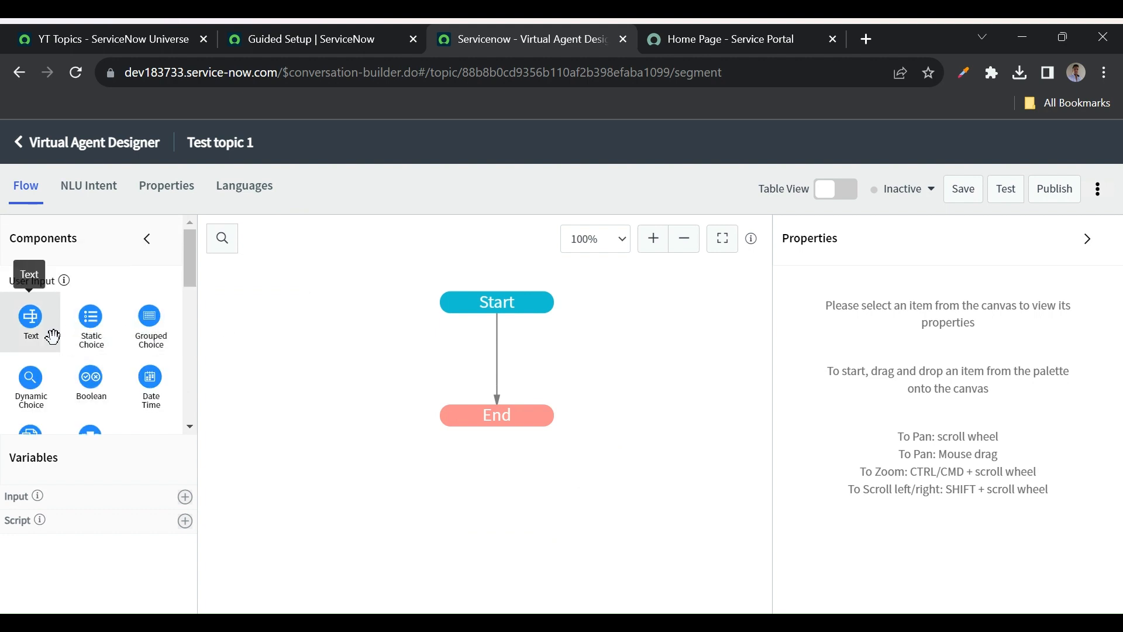
drag(31, 316, 484, 362)
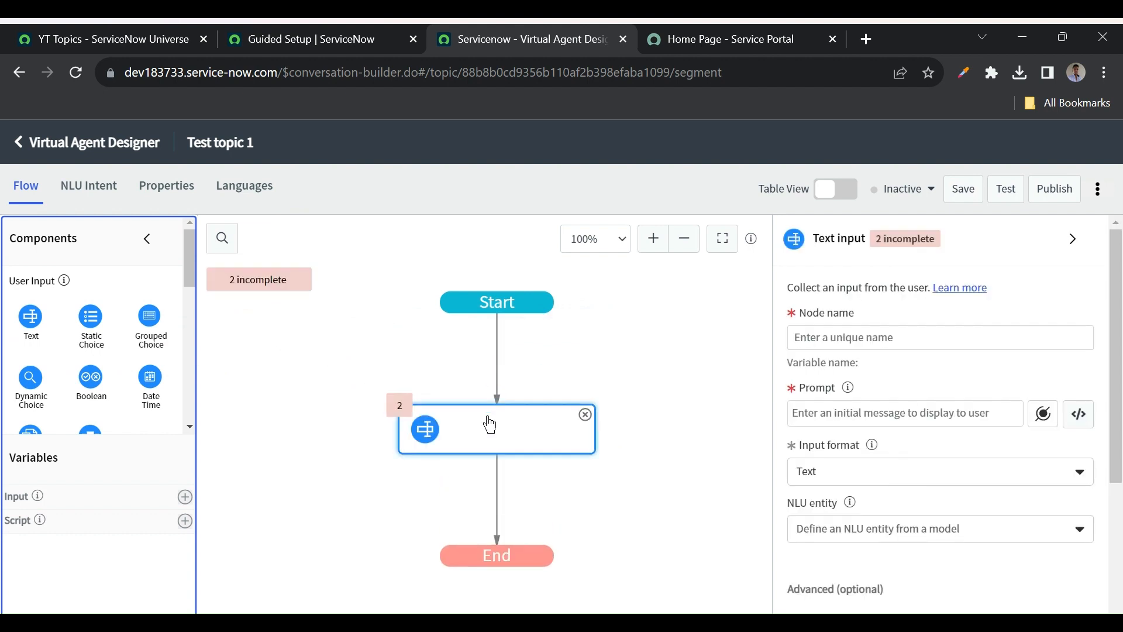
click(865, 339)
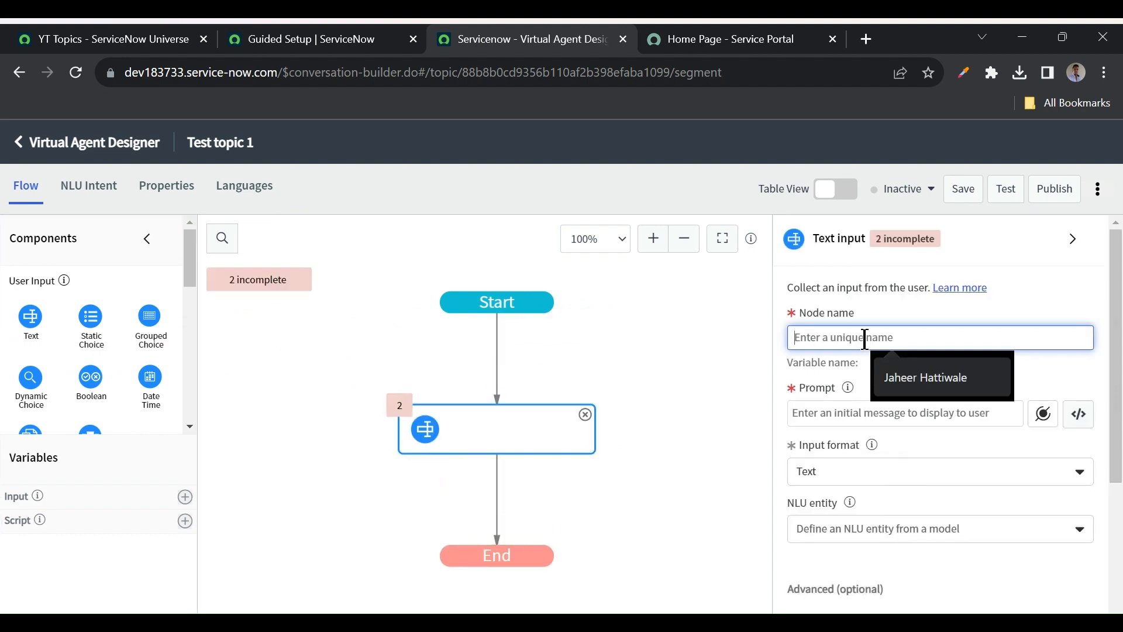
text(Questi)
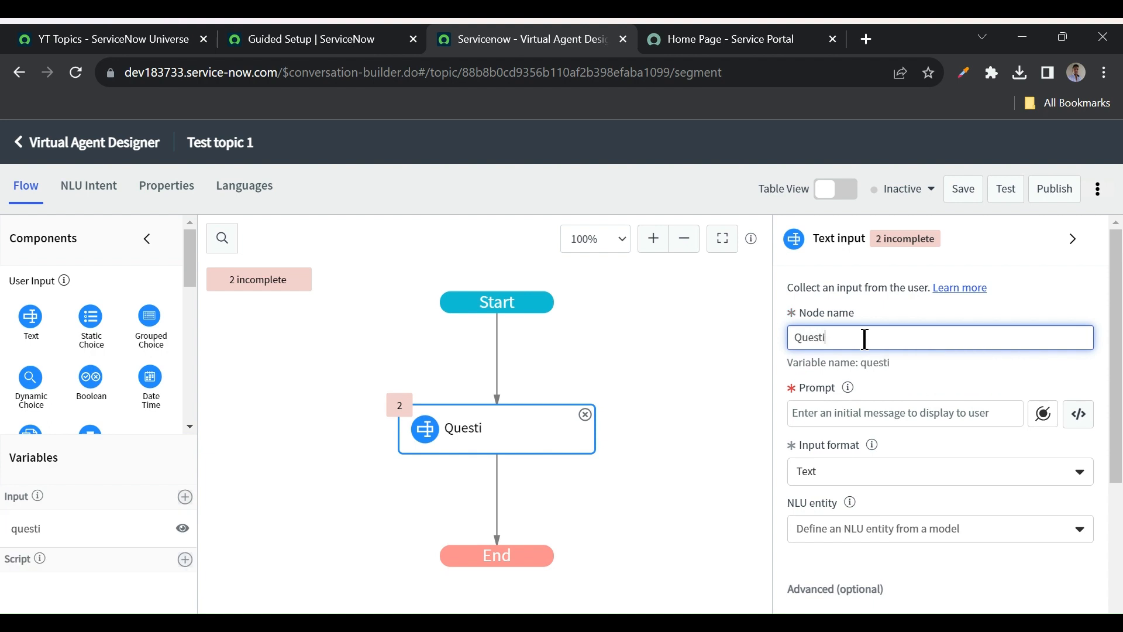
text(on to the user)
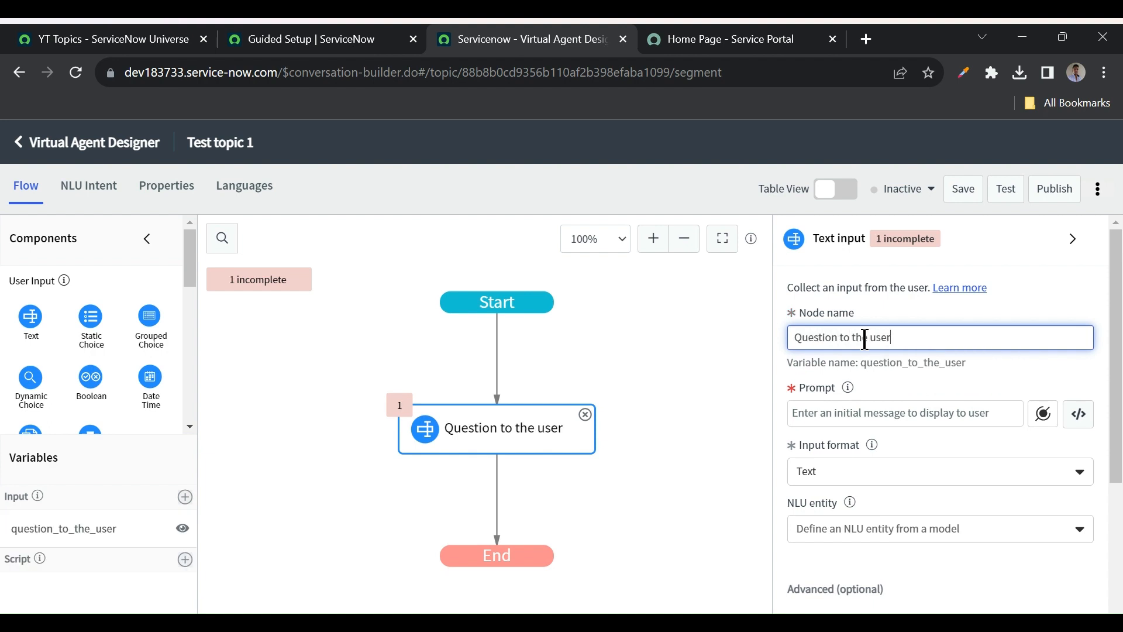
- Set the text input's prompt to "How can I help you?" and save the topic
click(851, 420)
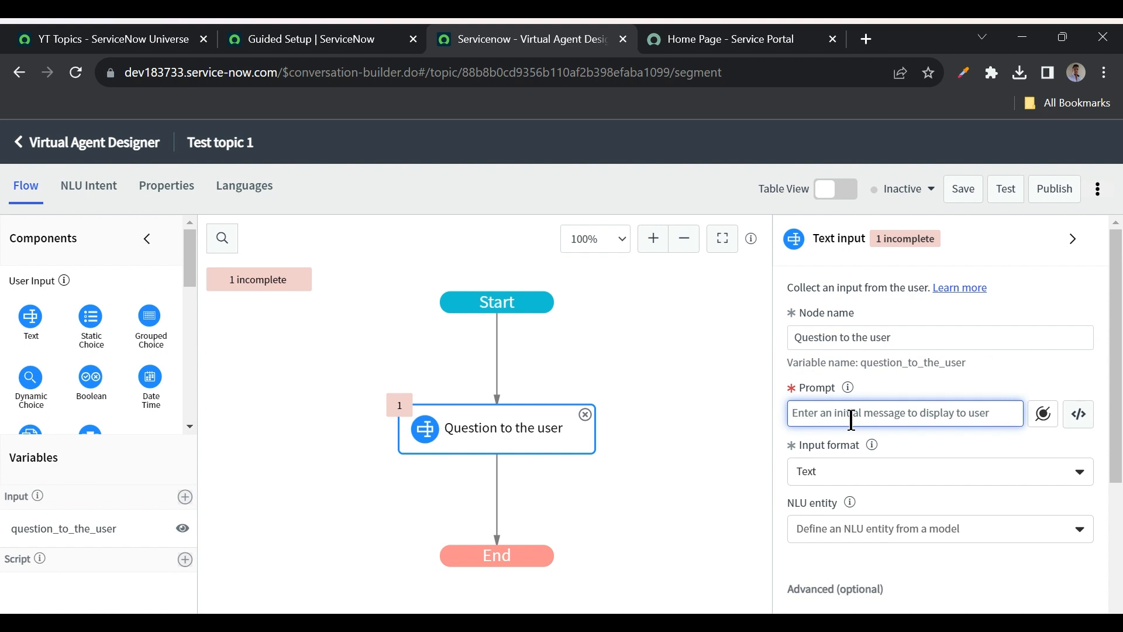
text(How can I help you?)
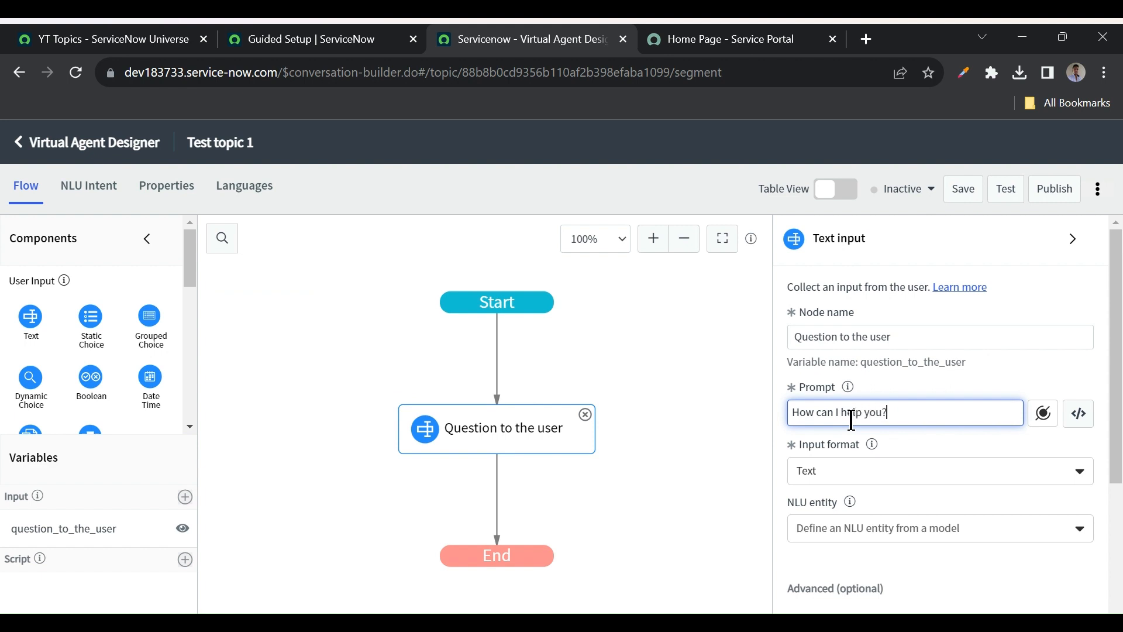
scroll(897, 465, down, 3)
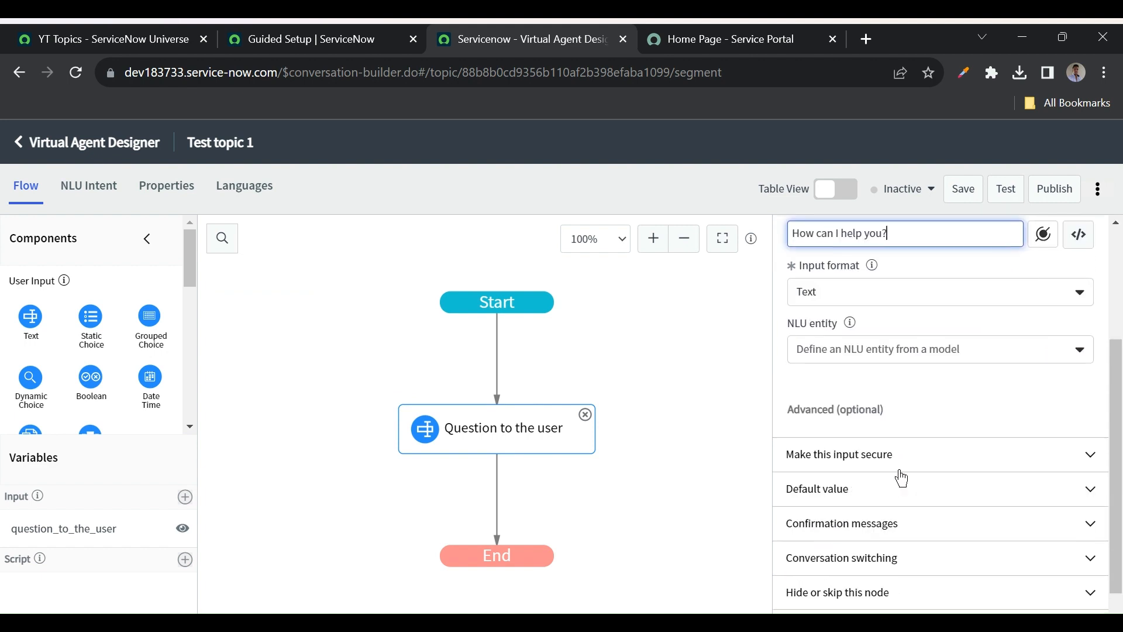
click(964, 200)
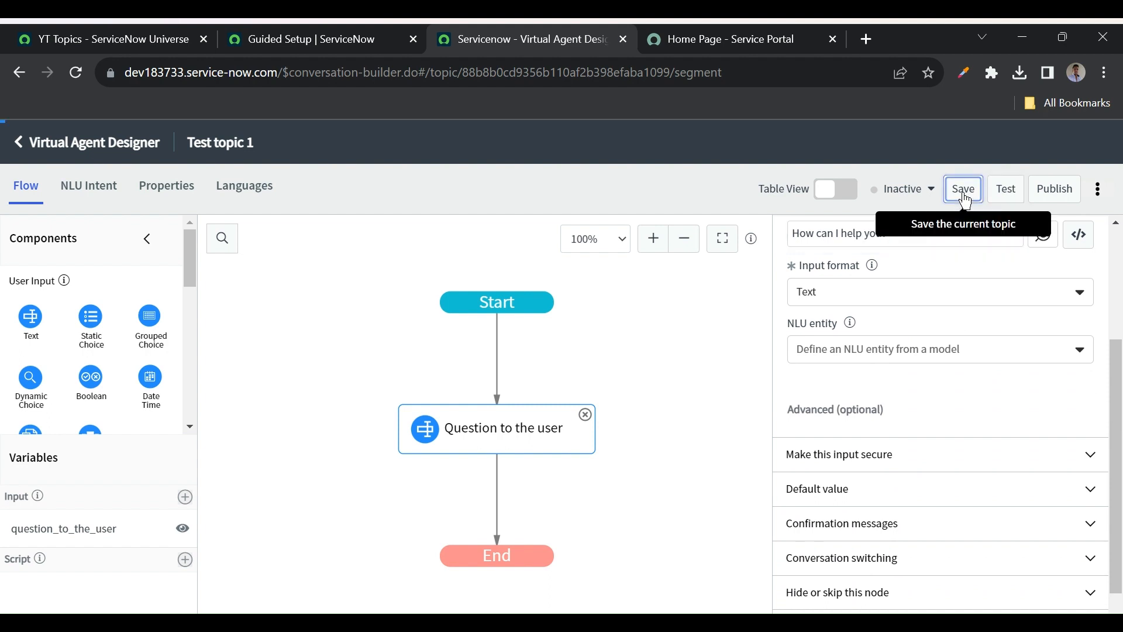
- View the topic's access and additional properties, add "test keyword" to its keywords and save the topic
click(167, 188)
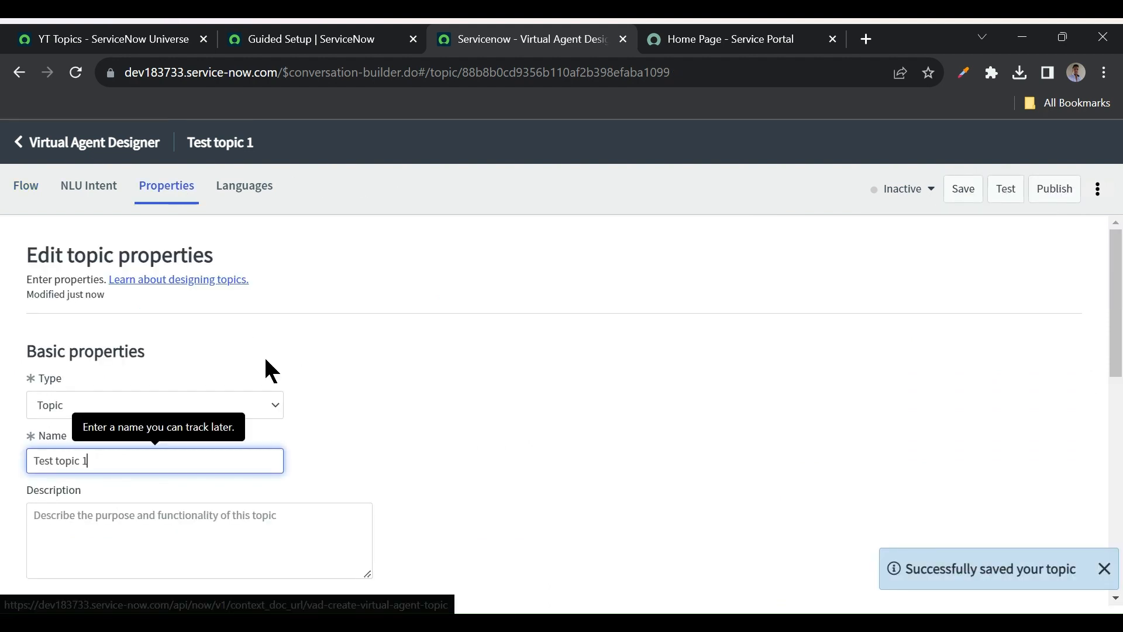
scroll(343, 396, down, 7)
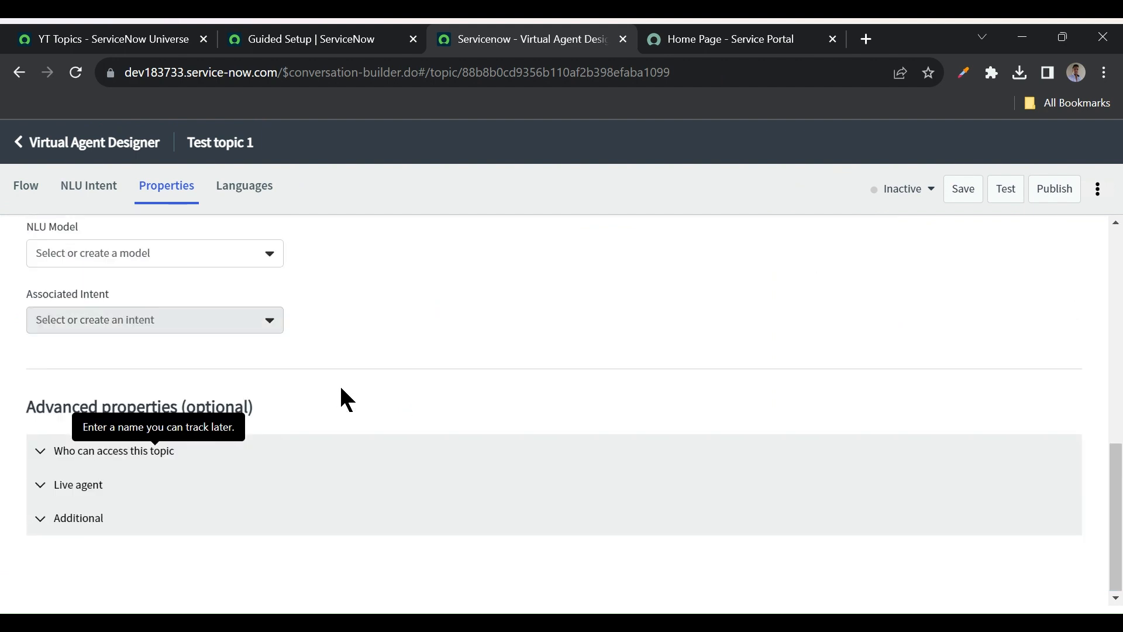
click(42, 520)
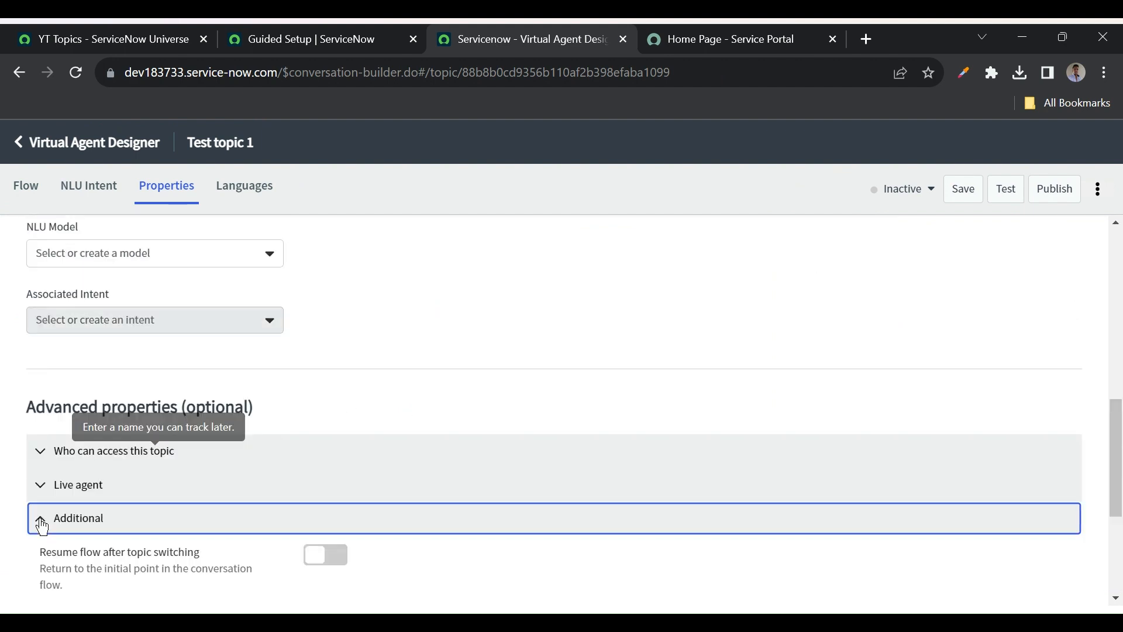
click(42, 453)
scroll(132, 397, down, 2)
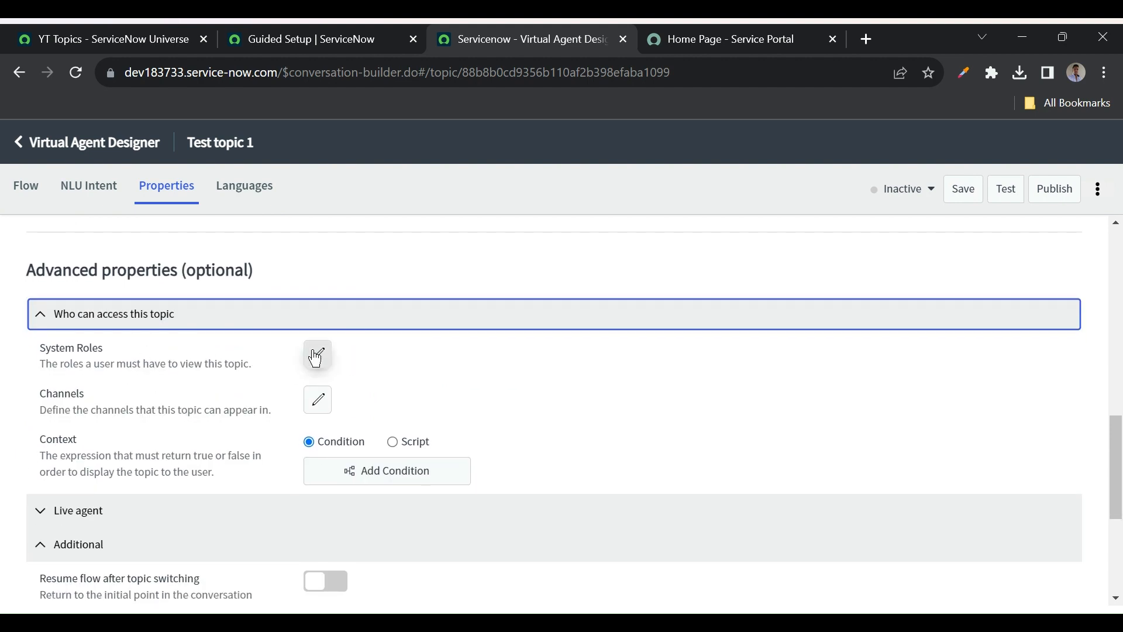
scroll(230, 441, down, 4)
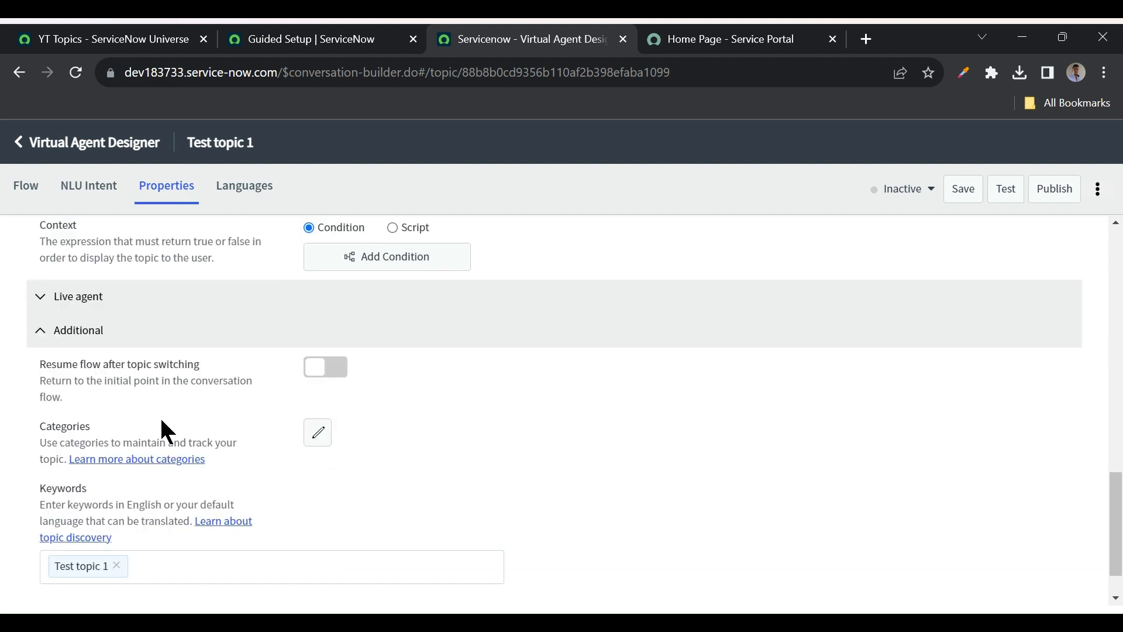
scroll(75, 358, down, 1)
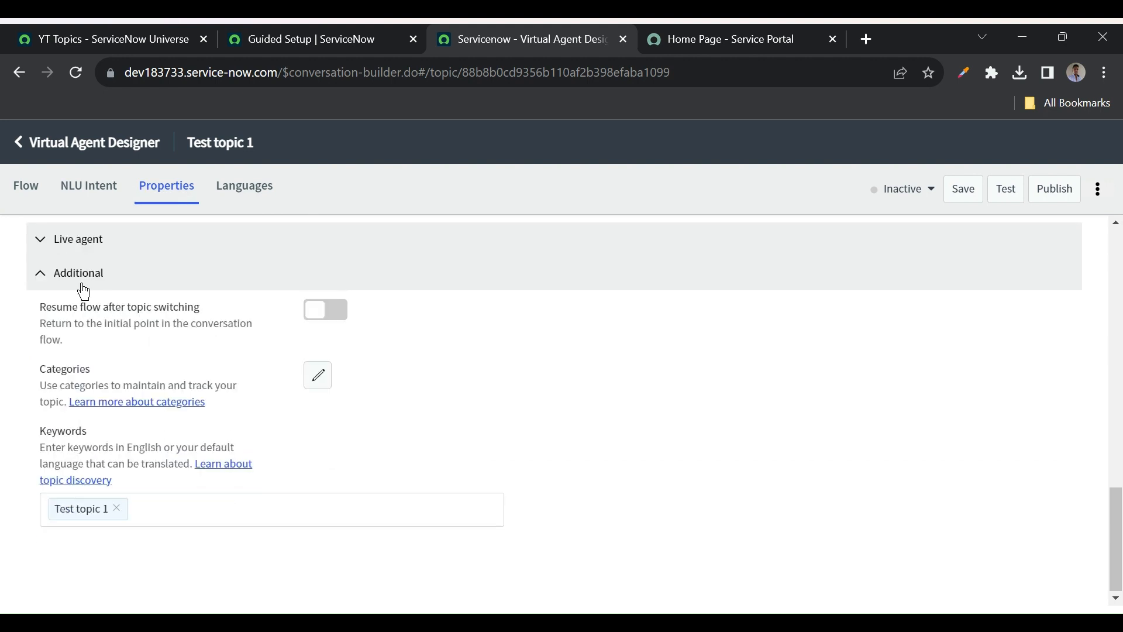
click(158, 507)
key(Return)
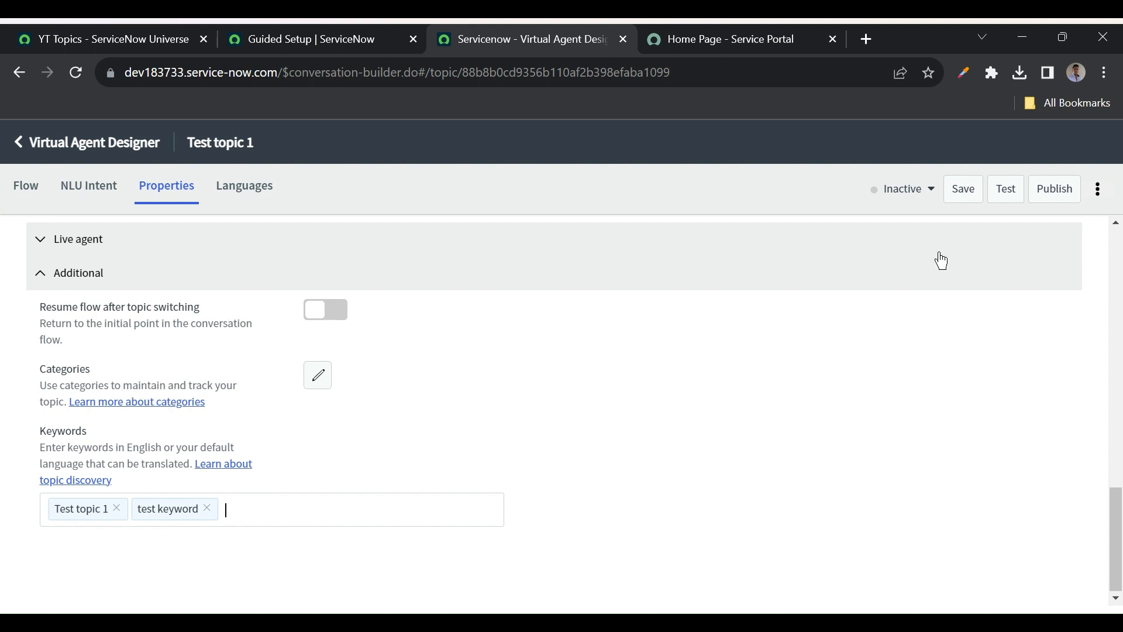
click(962, 193)
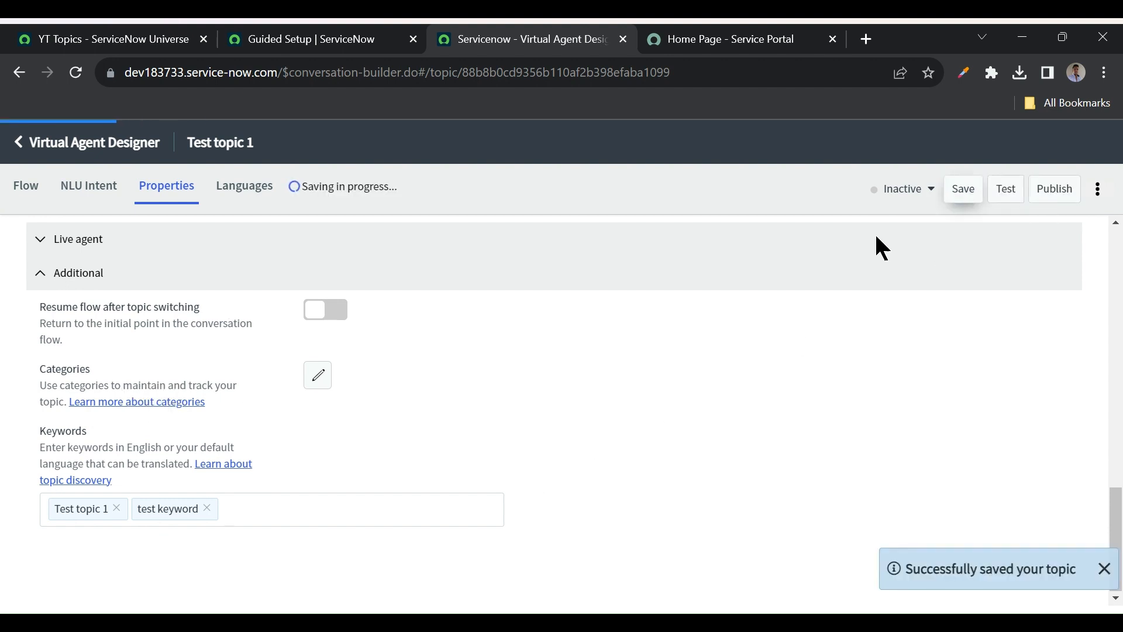
- Activate Test topic 1, publish it without mapping an NLU model, and return to its flow
click(918, 189)
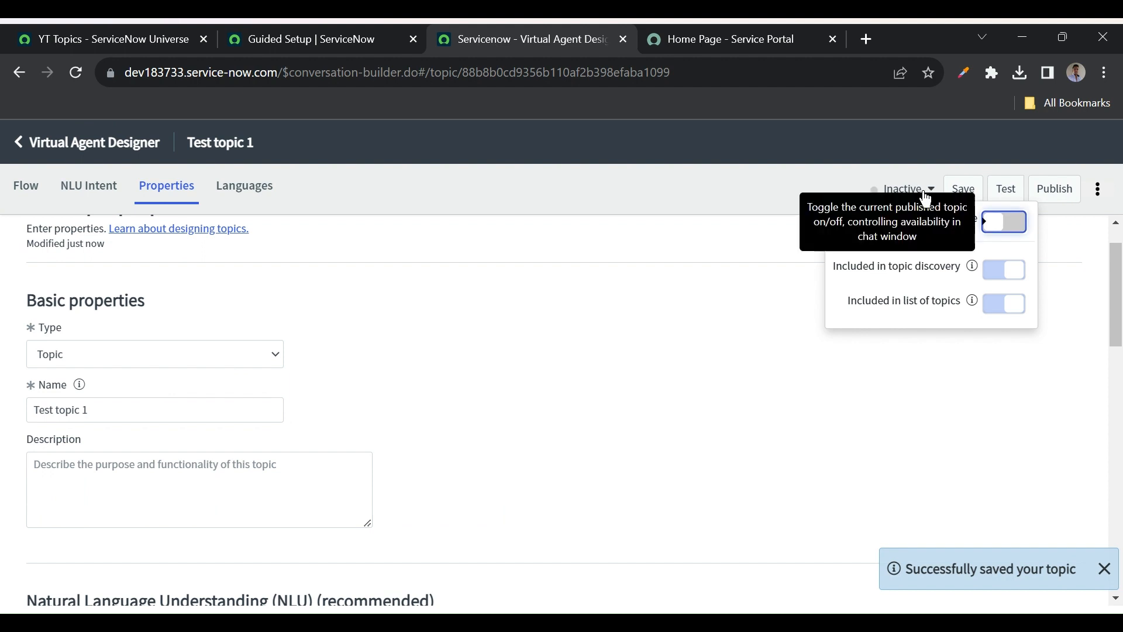
click(1022, 223)
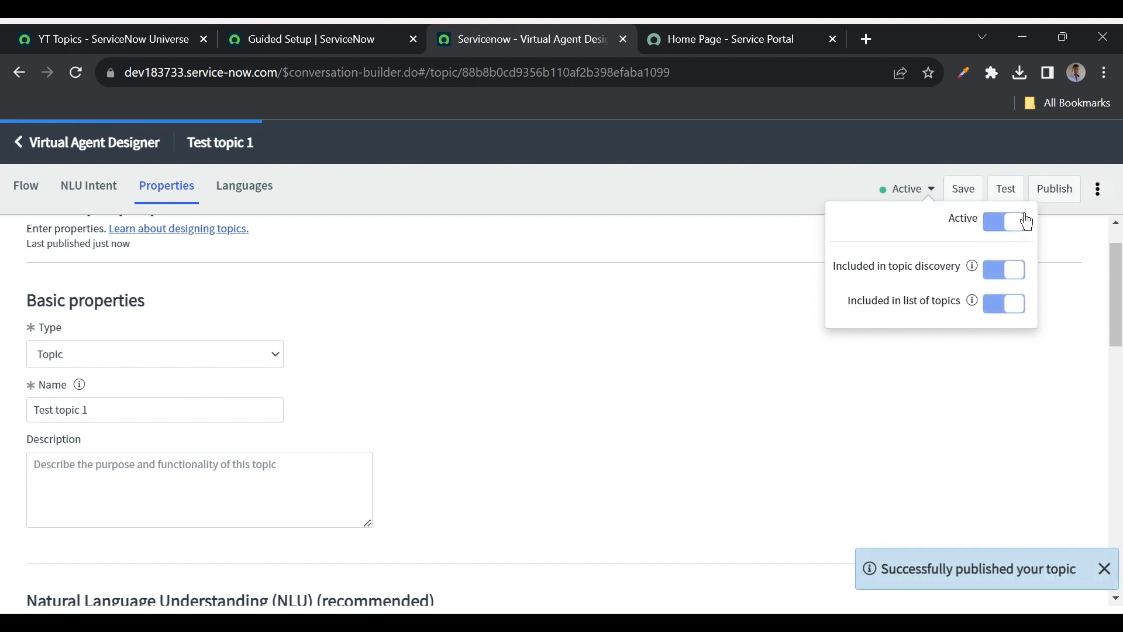
click(1056, 188)
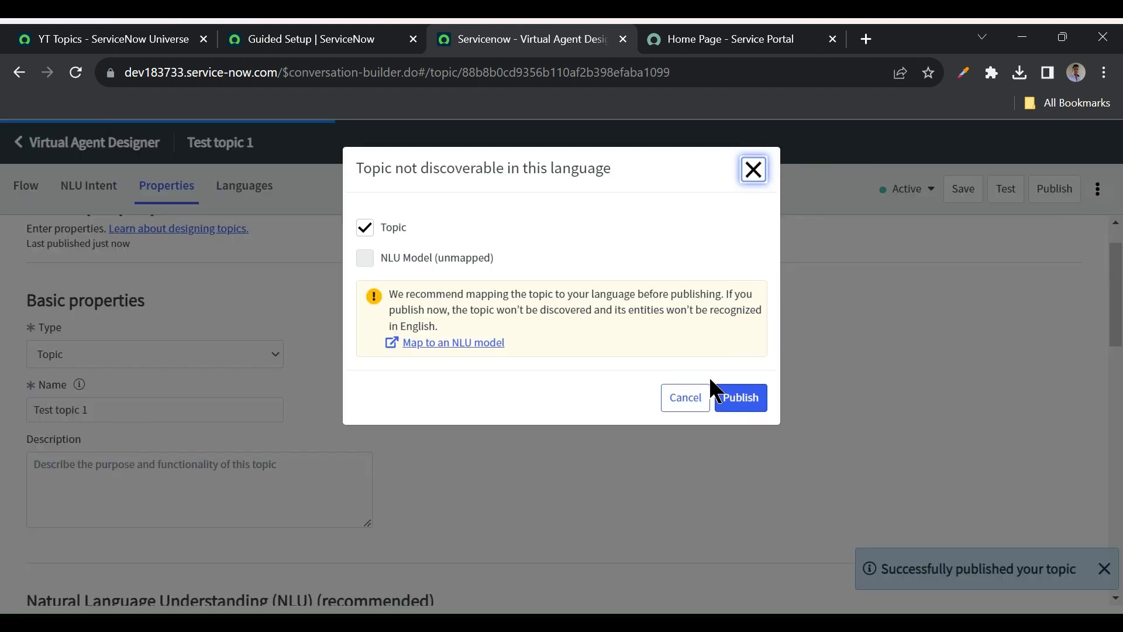
click(742, 399)
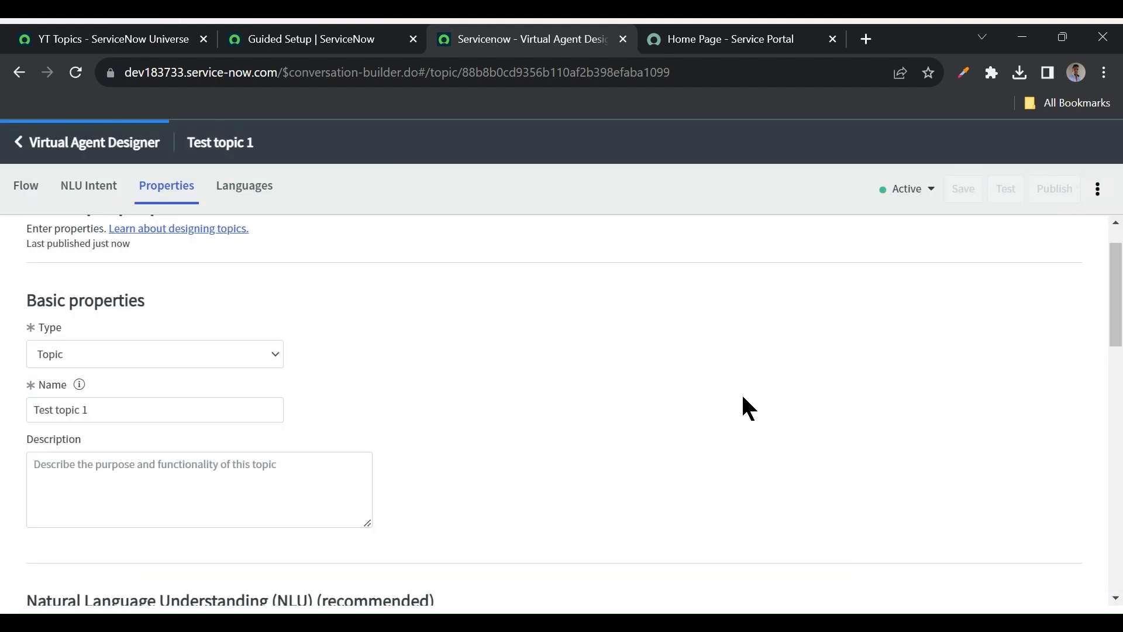
click(29, 188)
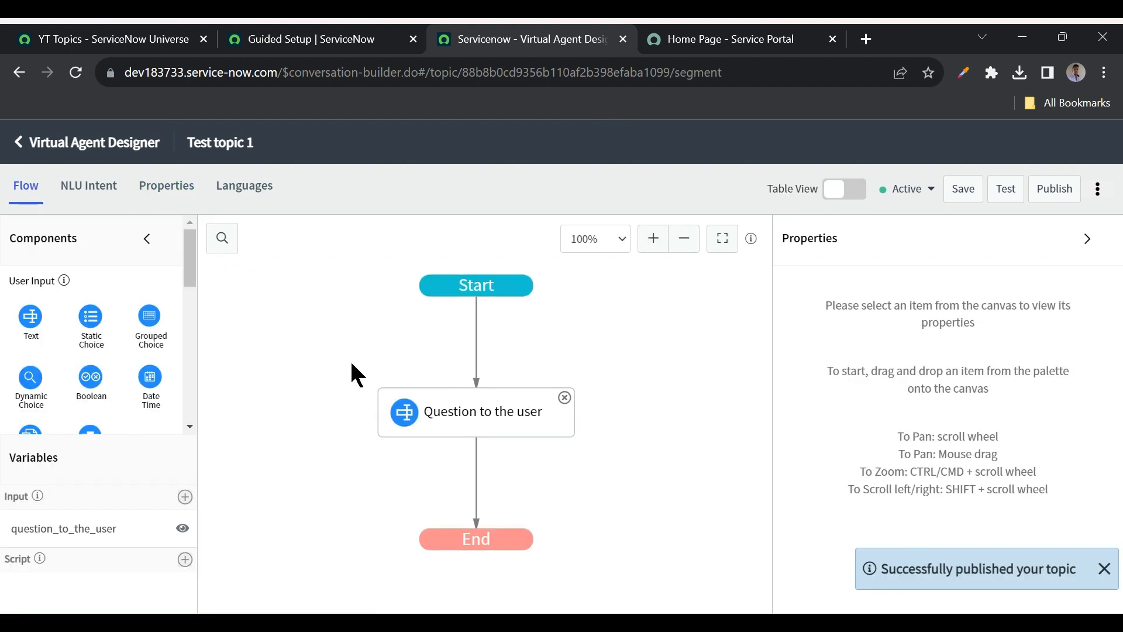
- Reload the Service Portal home page and send "test topic 1" in the Virtual Agent chat
click(694, 38)
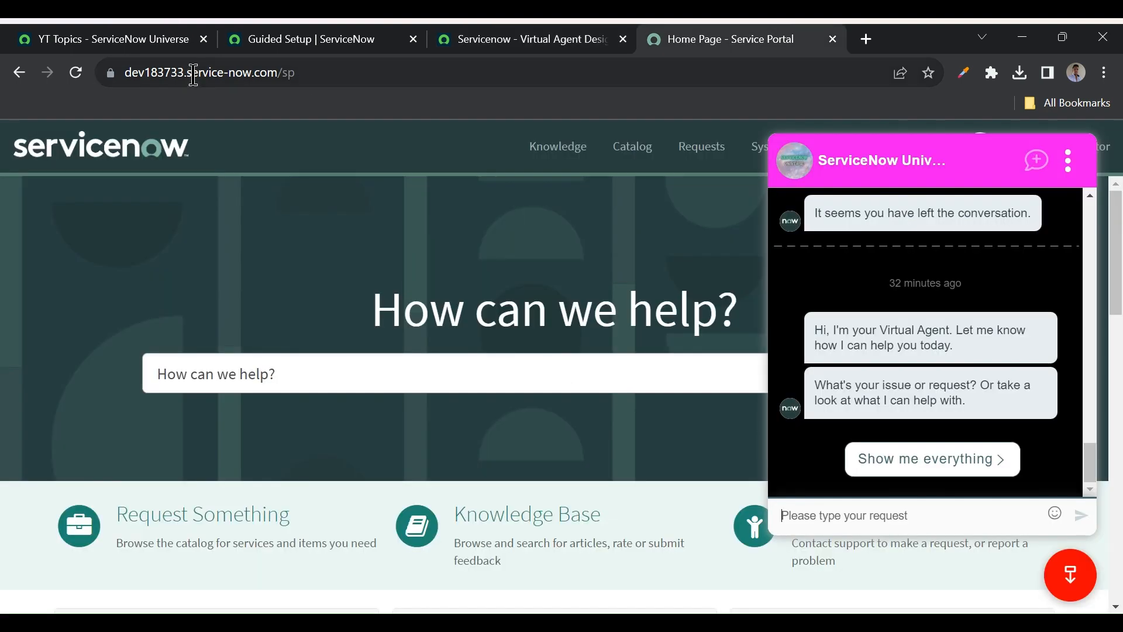
click(75, 72)
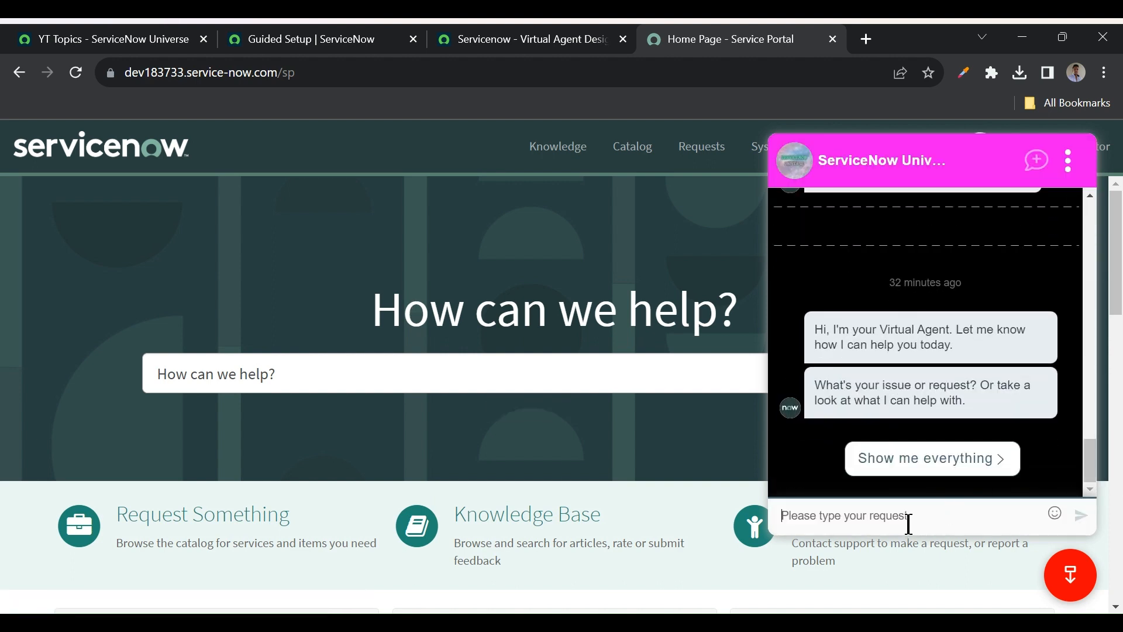
text(test topic 1)
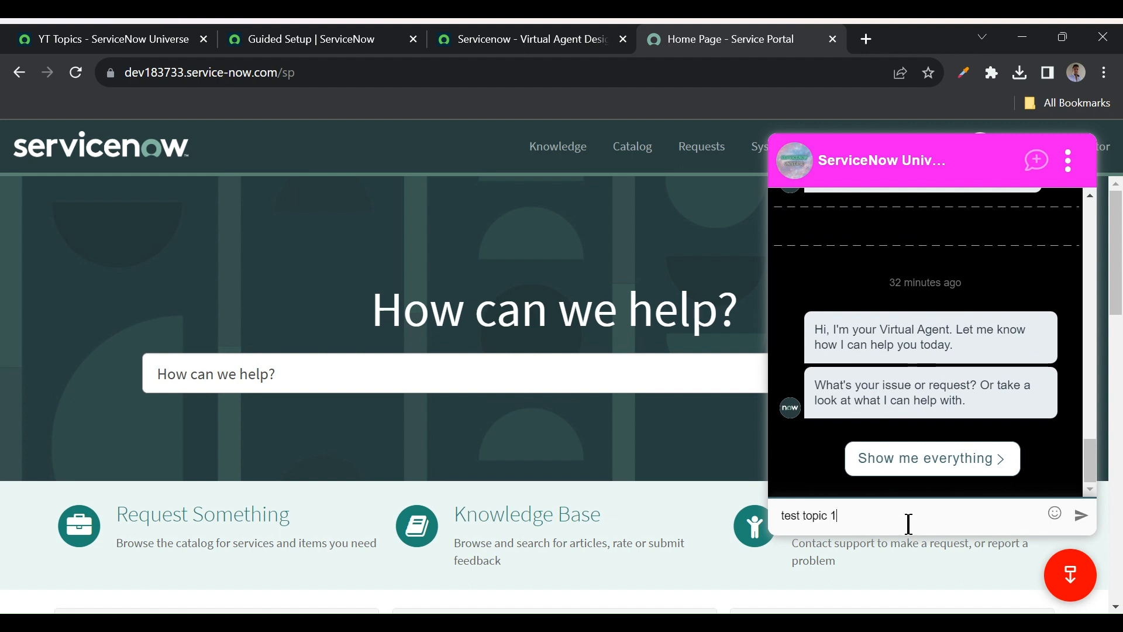
key(Return)
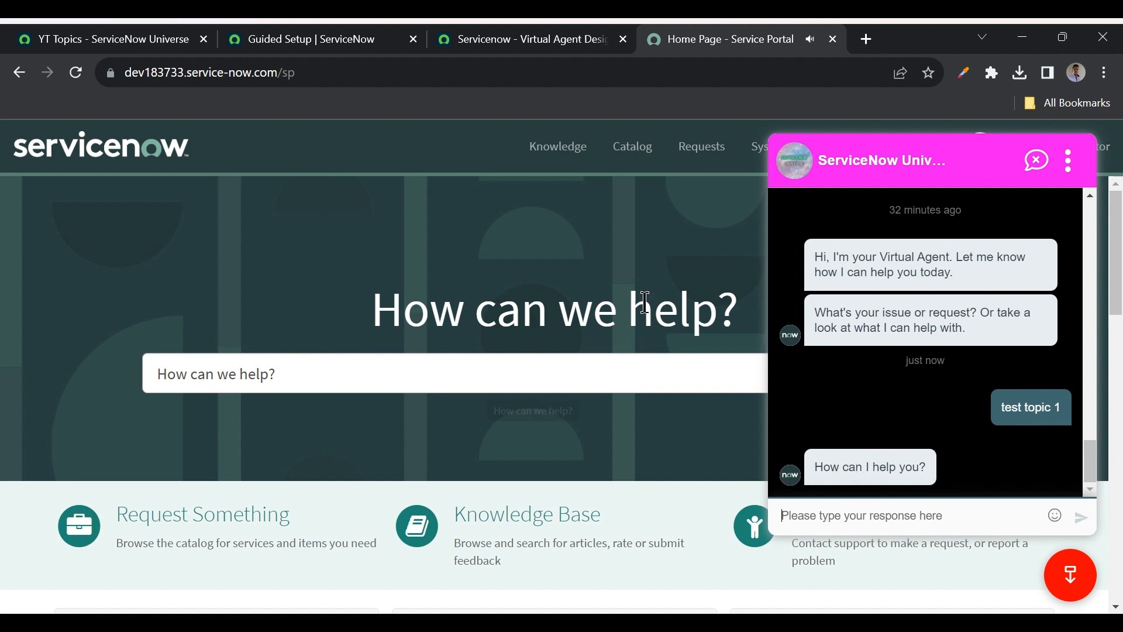
- Check the prompt of the "Question to the user" node against the reply in the Service Portal chat
click(484, 44)
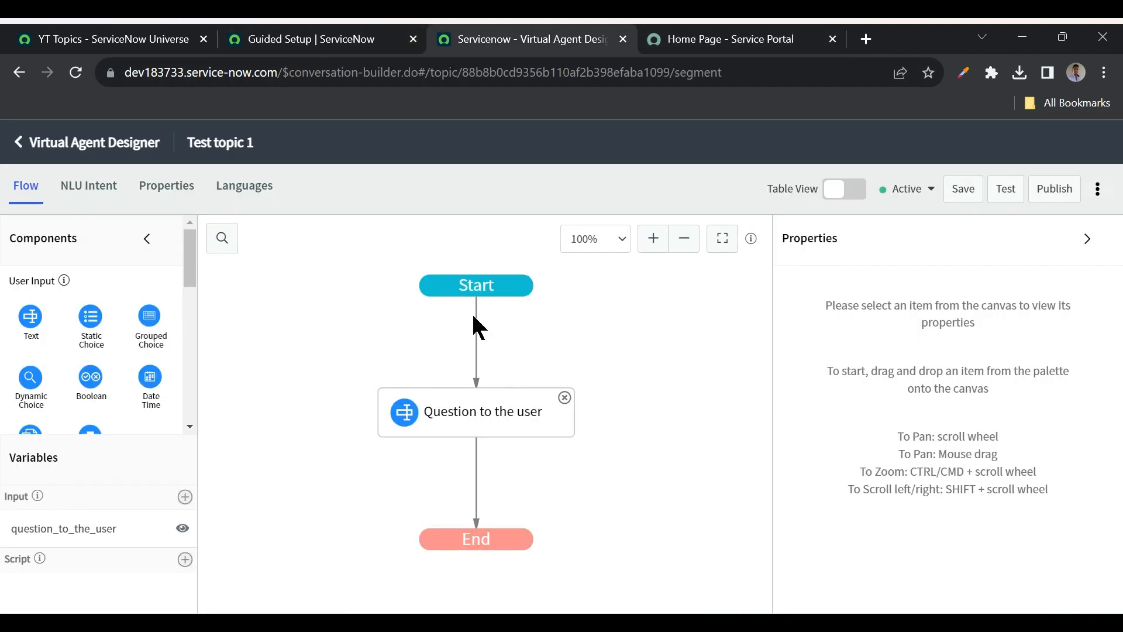
click(491, 427)
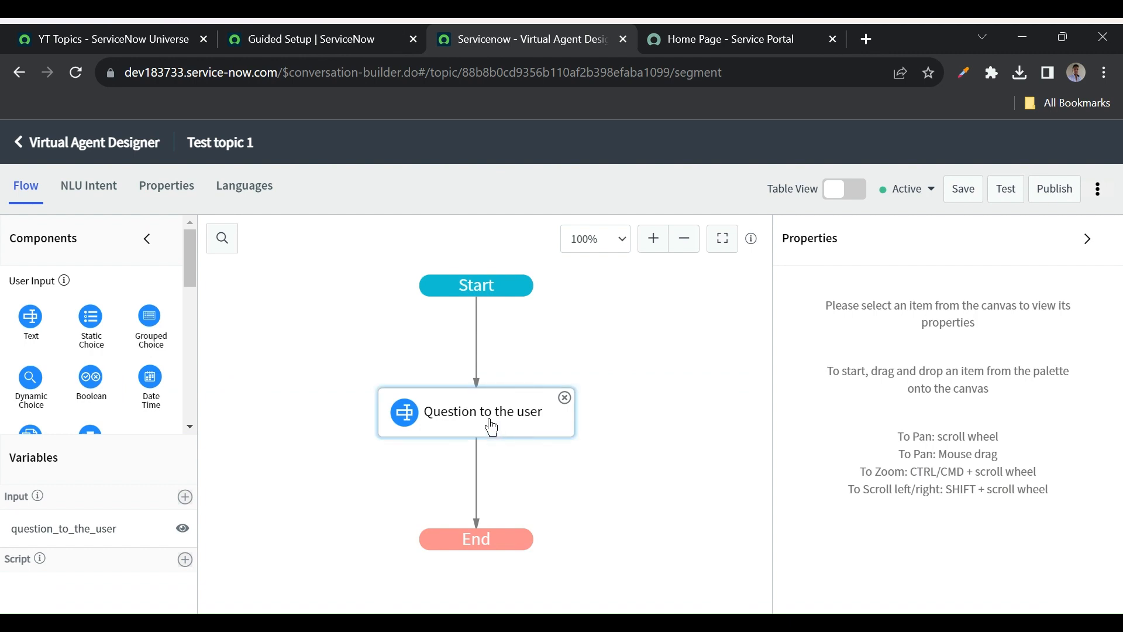
drag(903, 412, 757, 418)
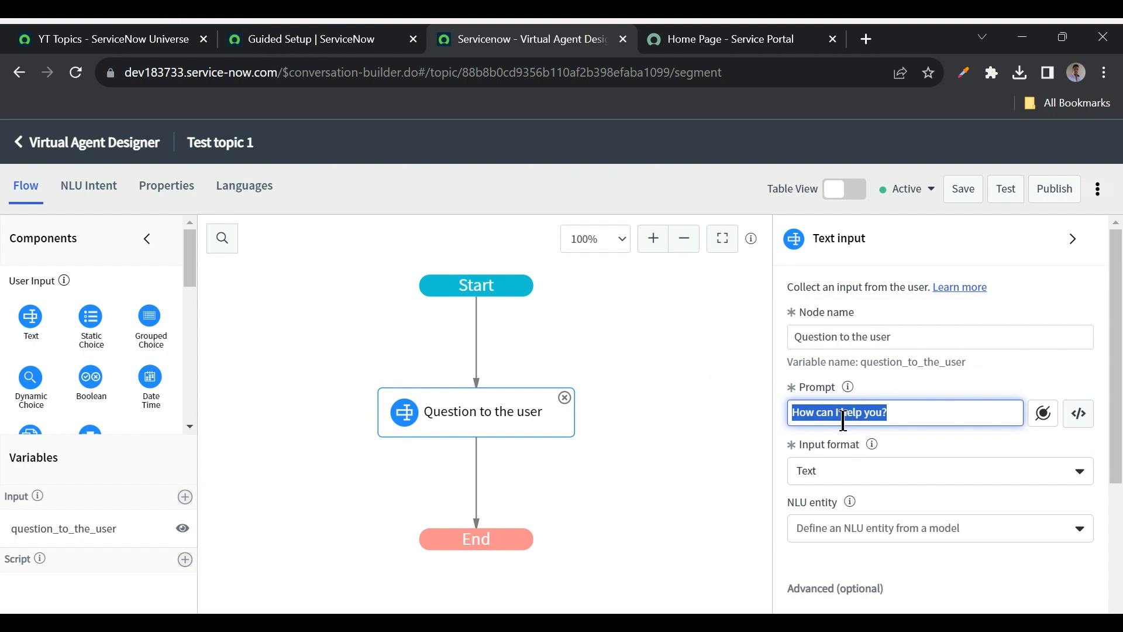
click(943, 395)
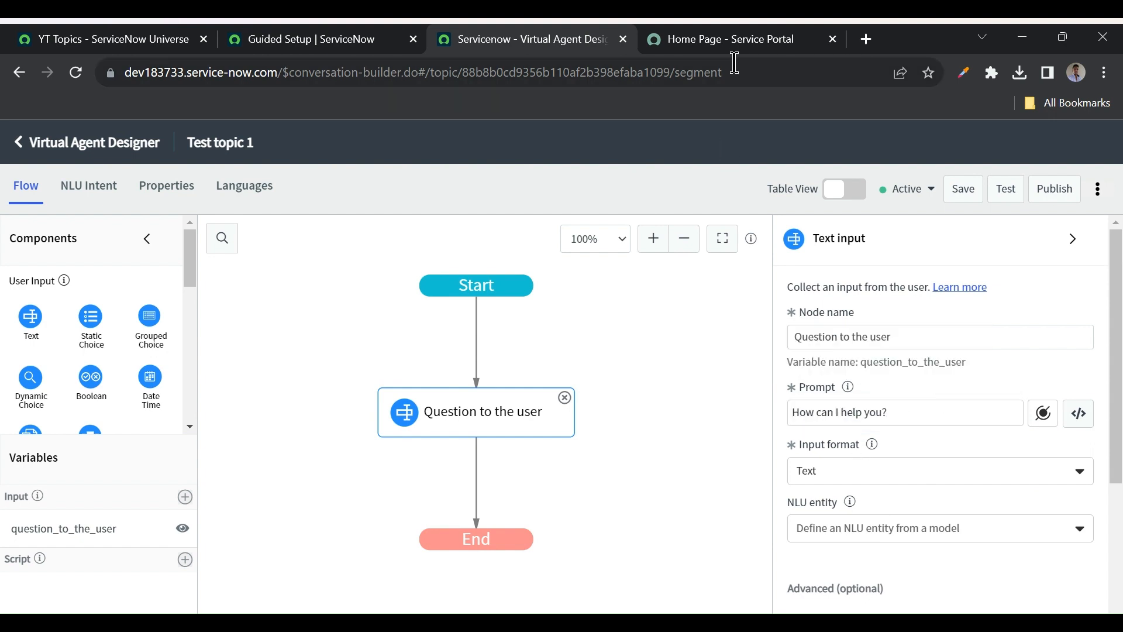
click(737, 40)
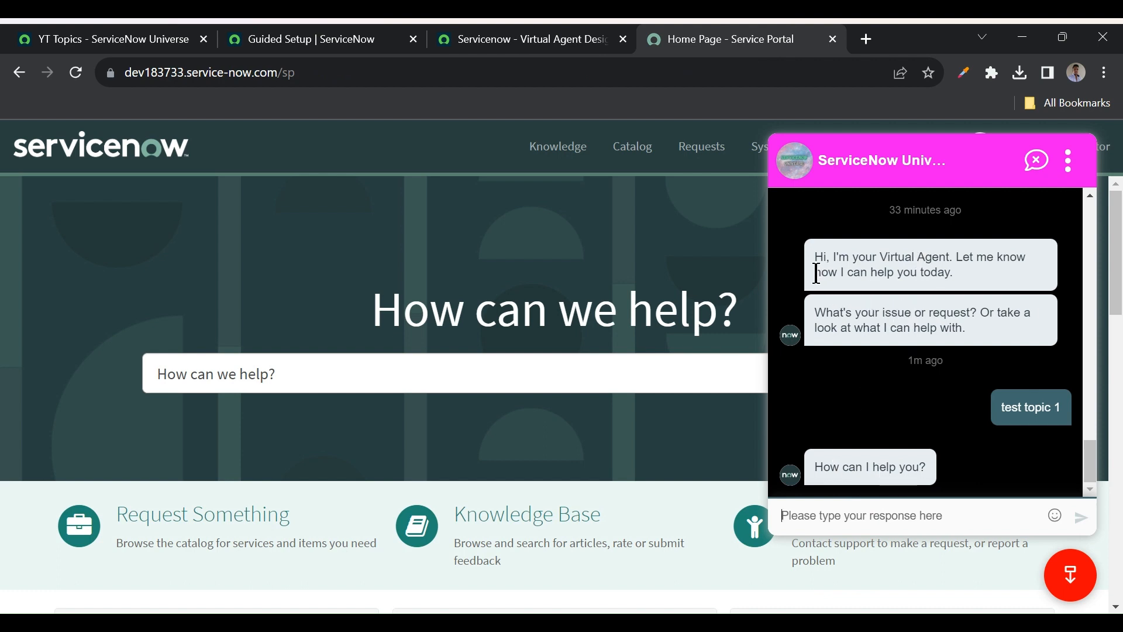
- Answer the Virtual Agent's question in the Service Portal chat with "test keyword"
drag(815, 273, 921, 275)
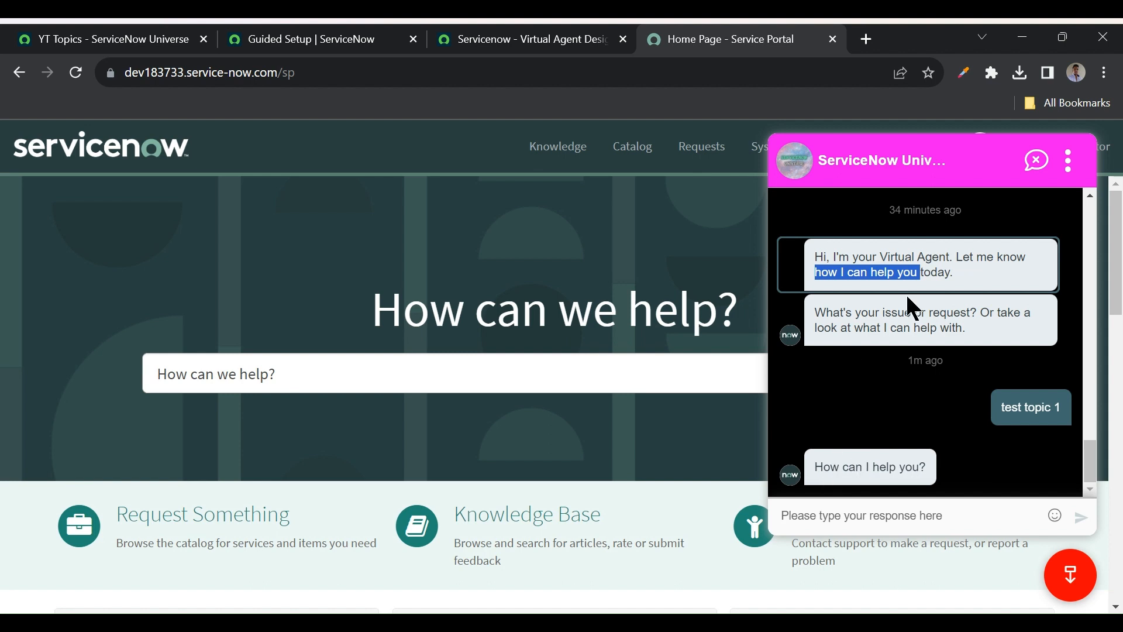
click(972, 264)
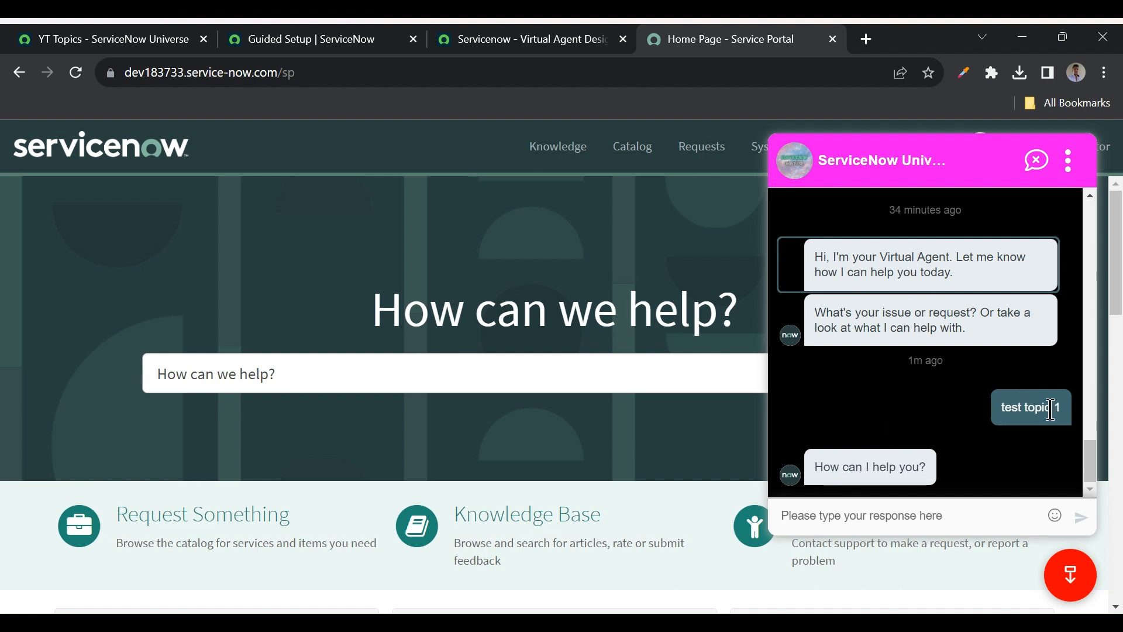
click(823, 504)
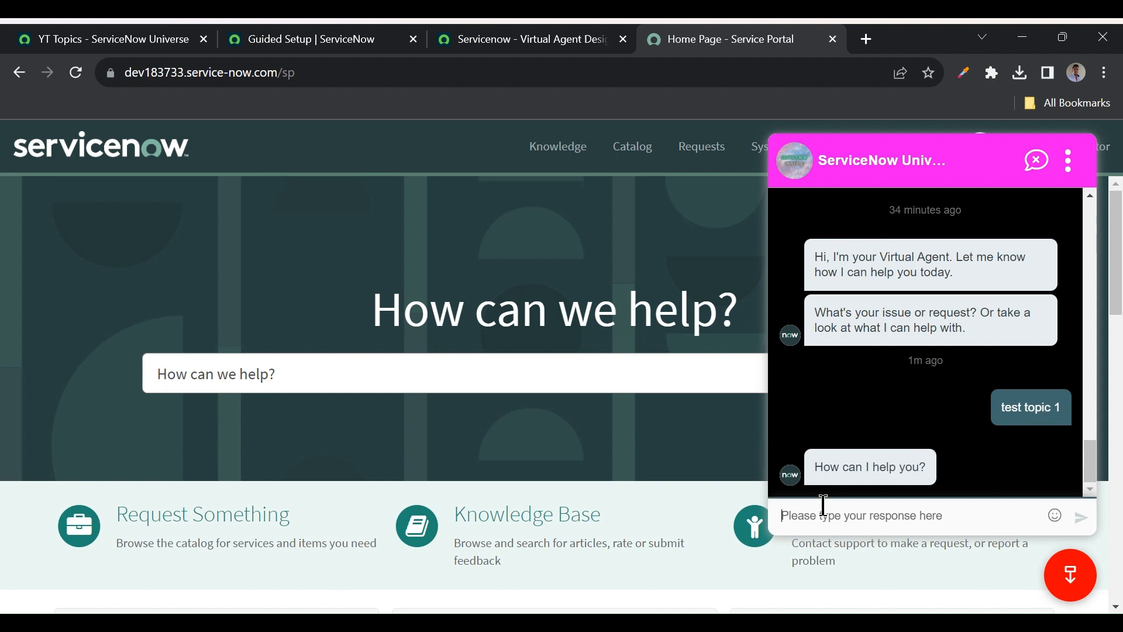
text(test keyword)
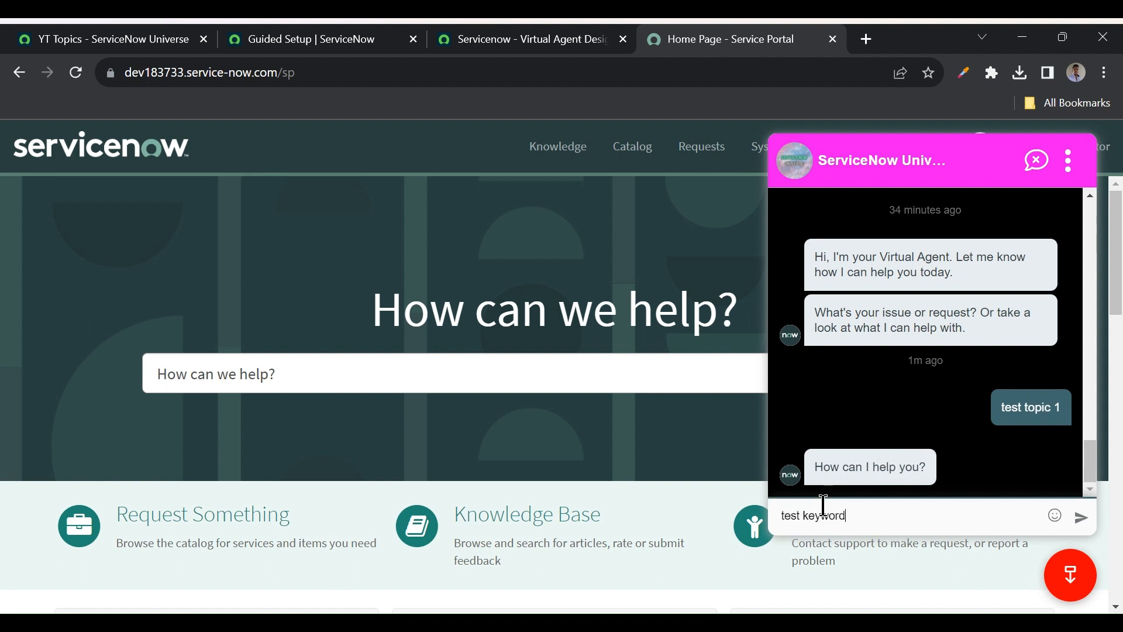
key(Return)
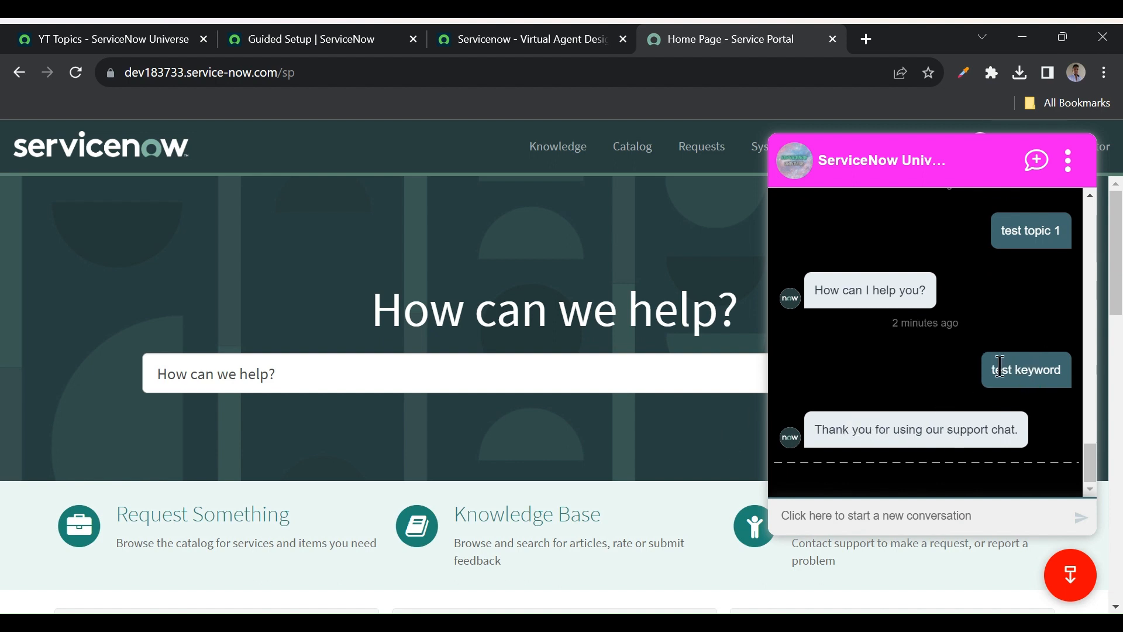
- Return to the flow of Test topic 1 in Virtual Agent Designer and review its nodes from Start to End
click(341, 41)
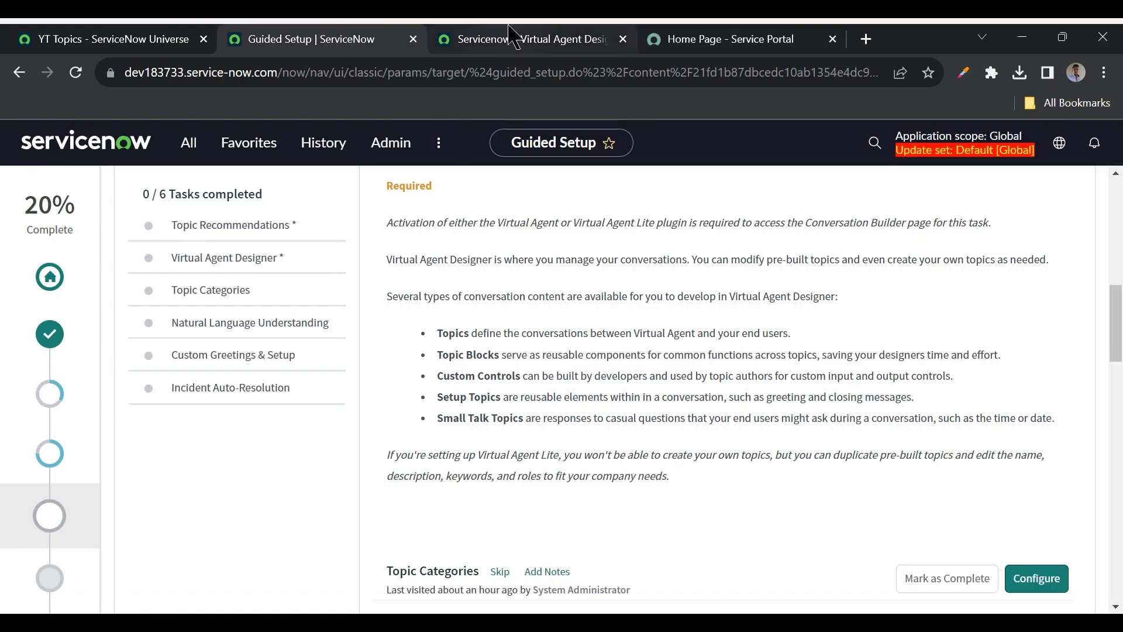
click(524, 44)
scroll(346, 426, up, 3)
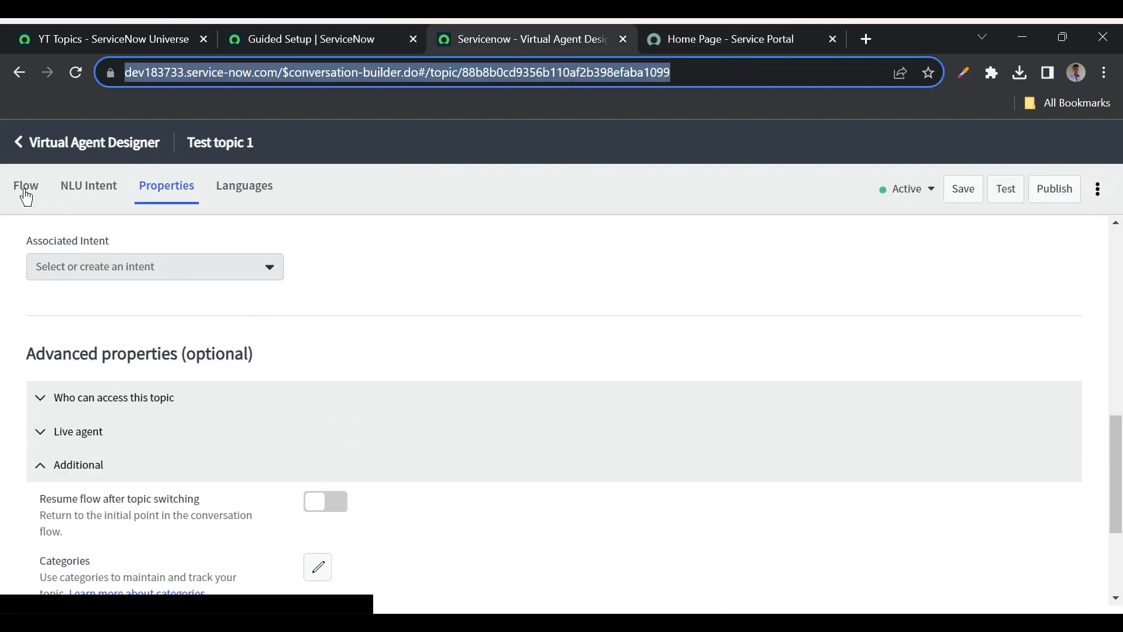
click(25, 188)
scroll(401, 321, down, 1)
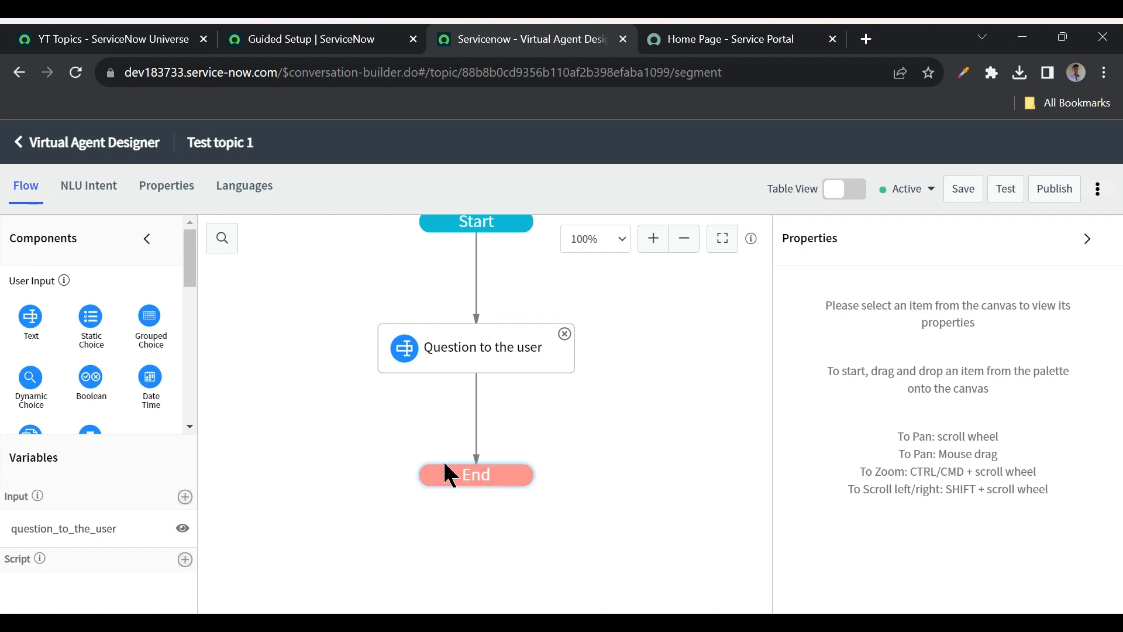
- Start a new conversation in the Service Portal chat, send "test keyword" and answer the agent's question with "test"
click(720, 42)
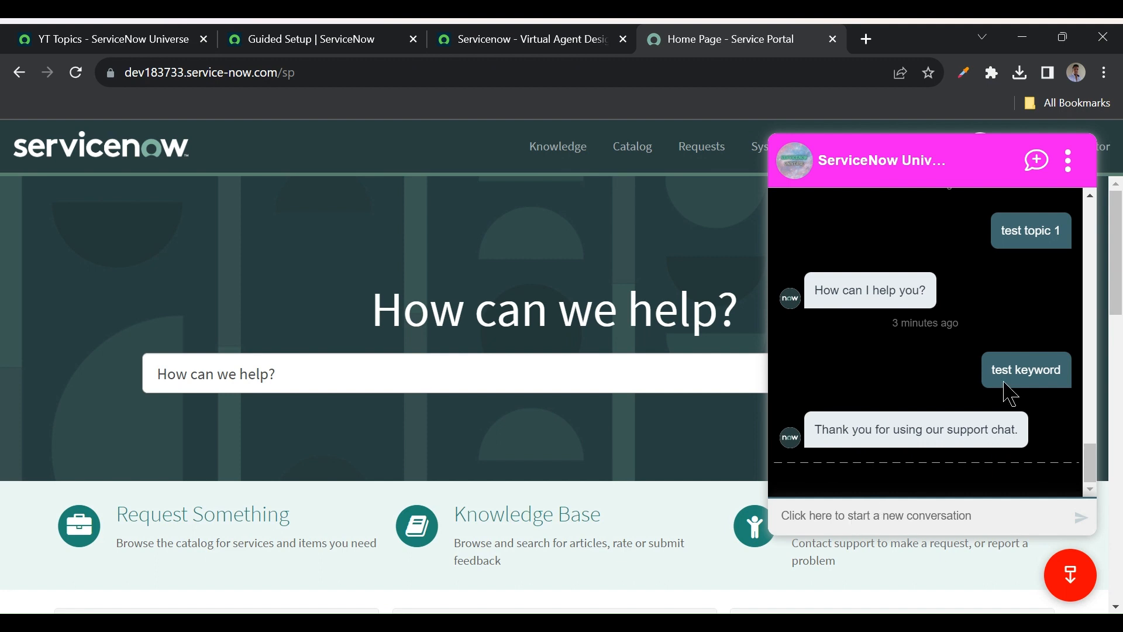
click(844, 515)
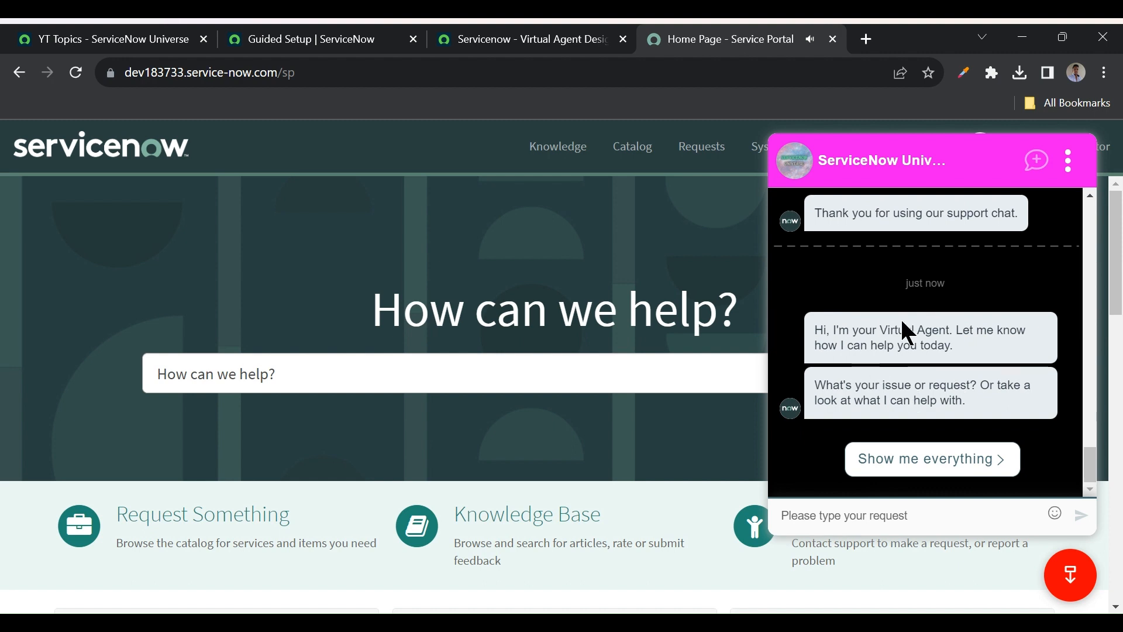
click(825, 514)
text(test keyword)
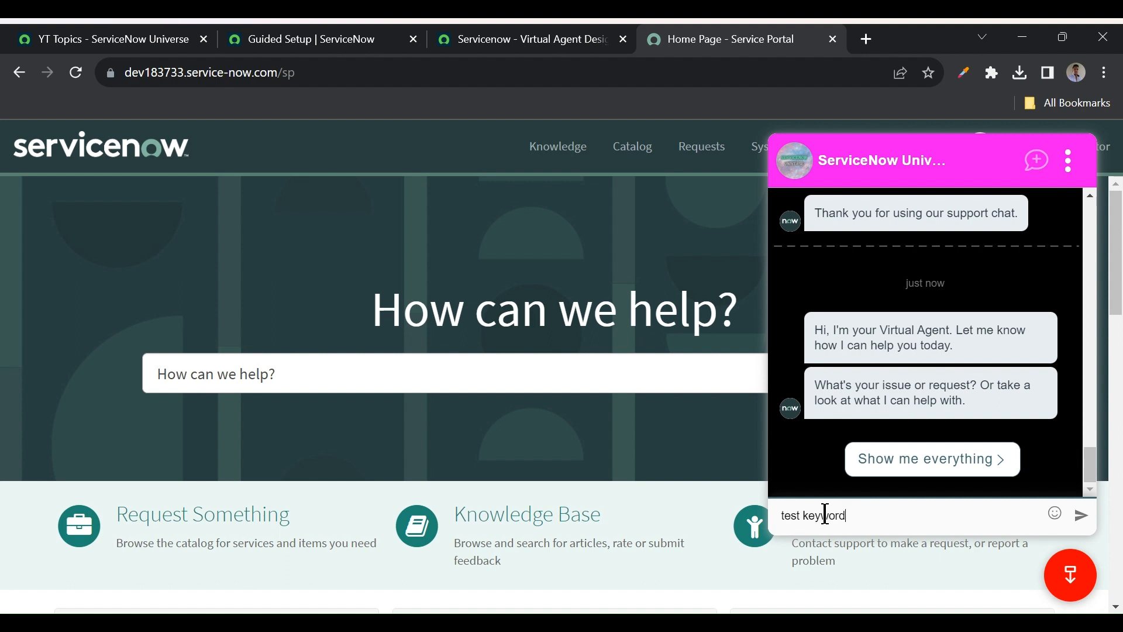
key(Return)
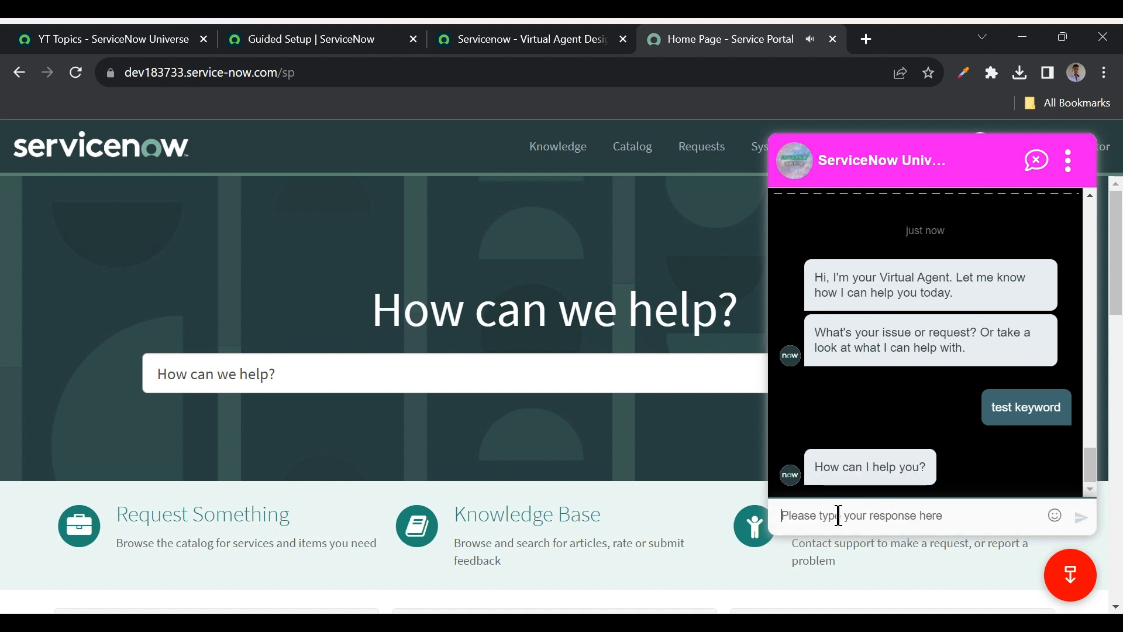
text(test)
key(Return)
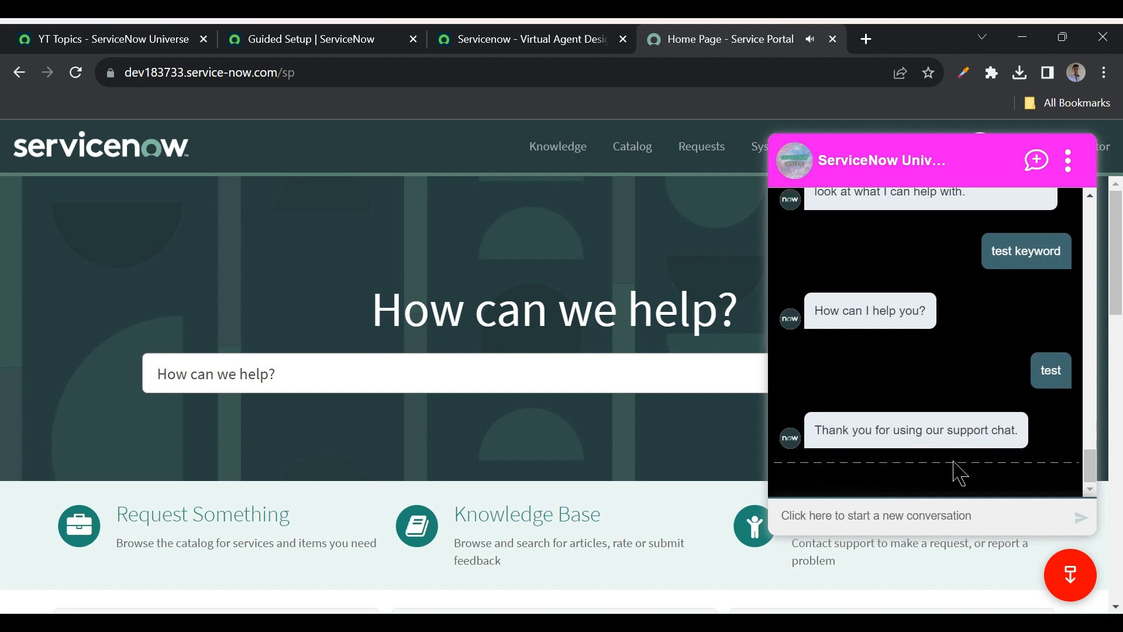
- Add a Static Choice node named "Issue" between "Question to the user" and End in Test topic 1's flow
click(471, 40)
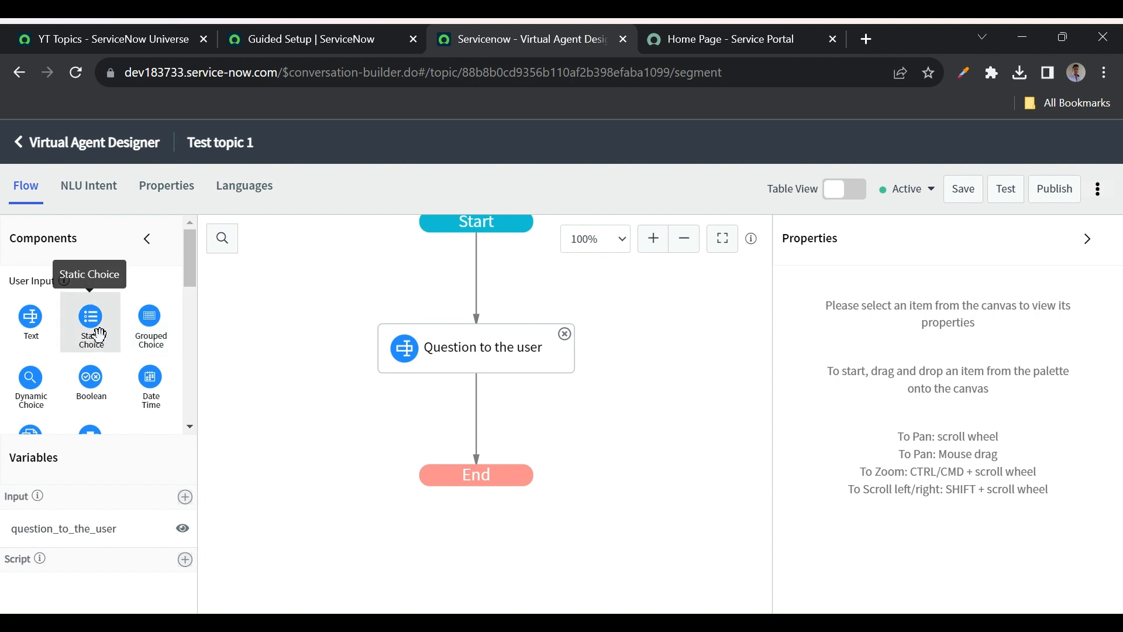
drag(99, 335, 471, 413)
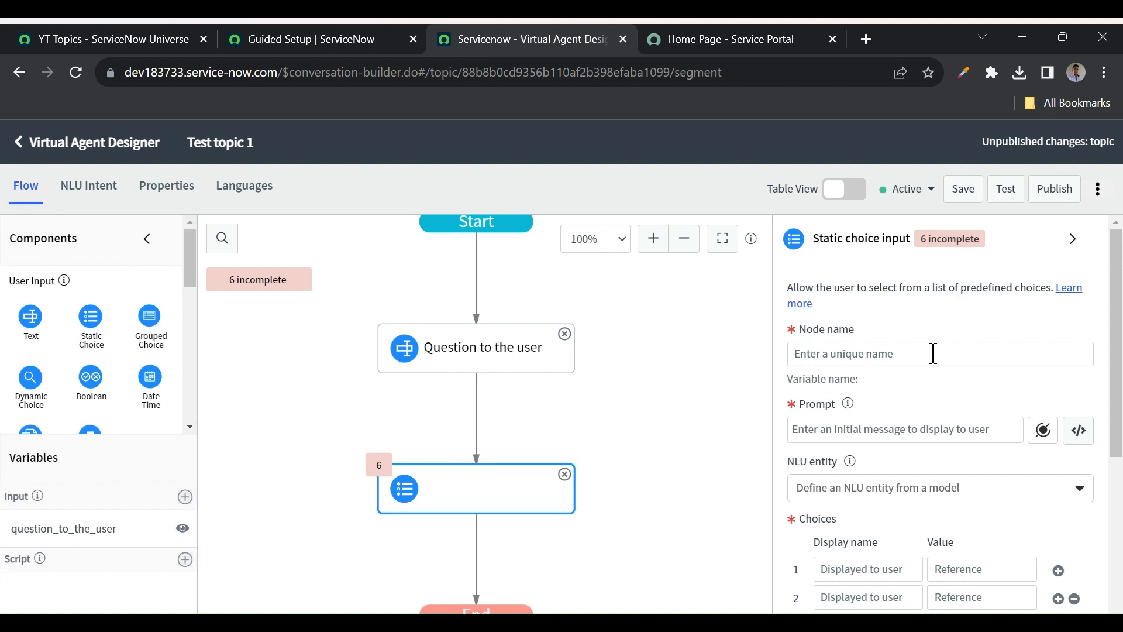
scroll(933, 356, down, 1)
click(874, 321)
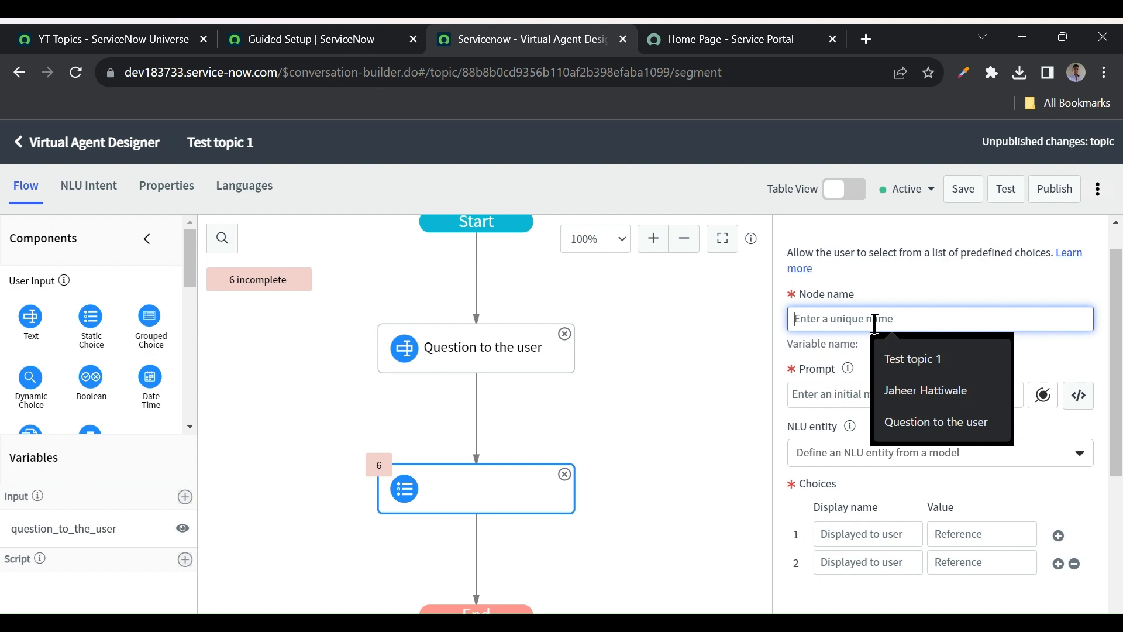
text(Issue)
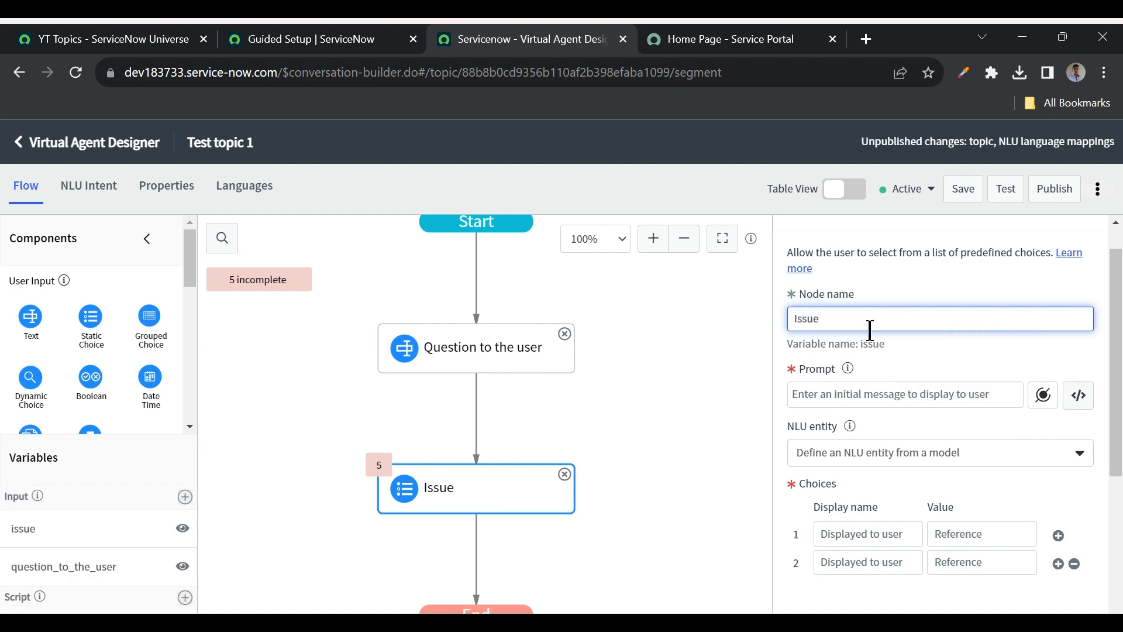
- Set the Issue node's prompt to "Select your issue"
click(826, 393)
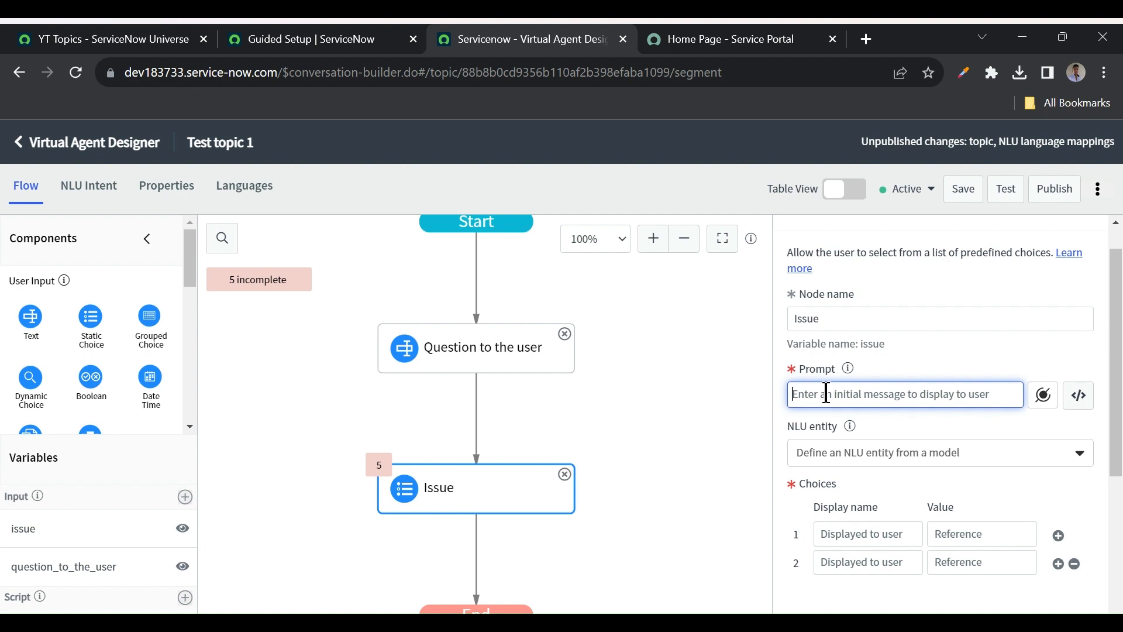
text(Select)
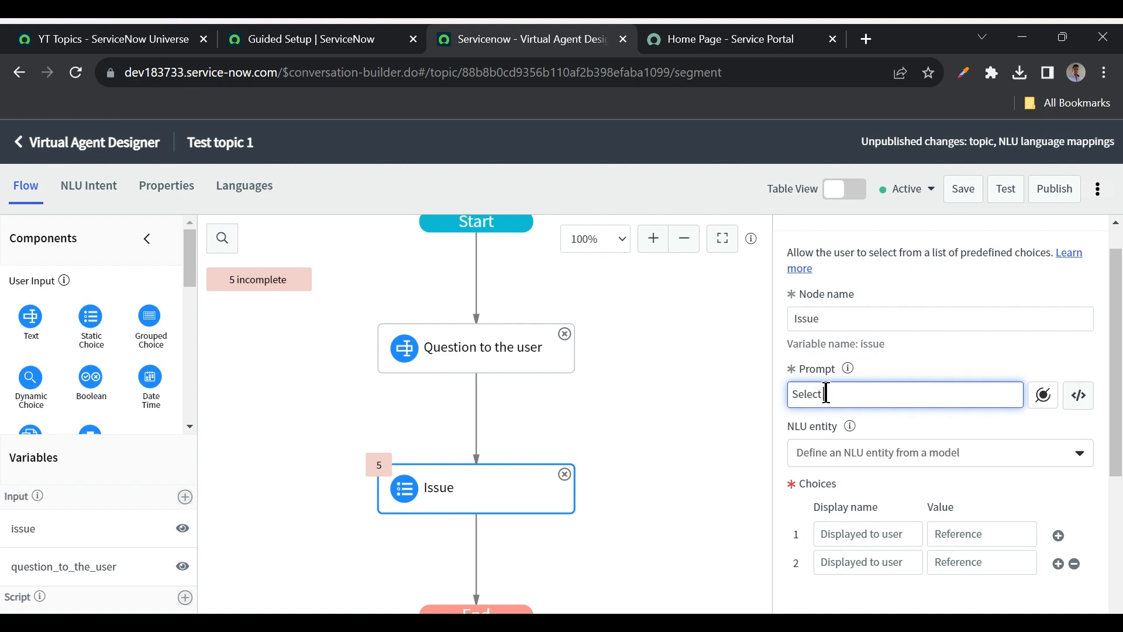
text( your issue)
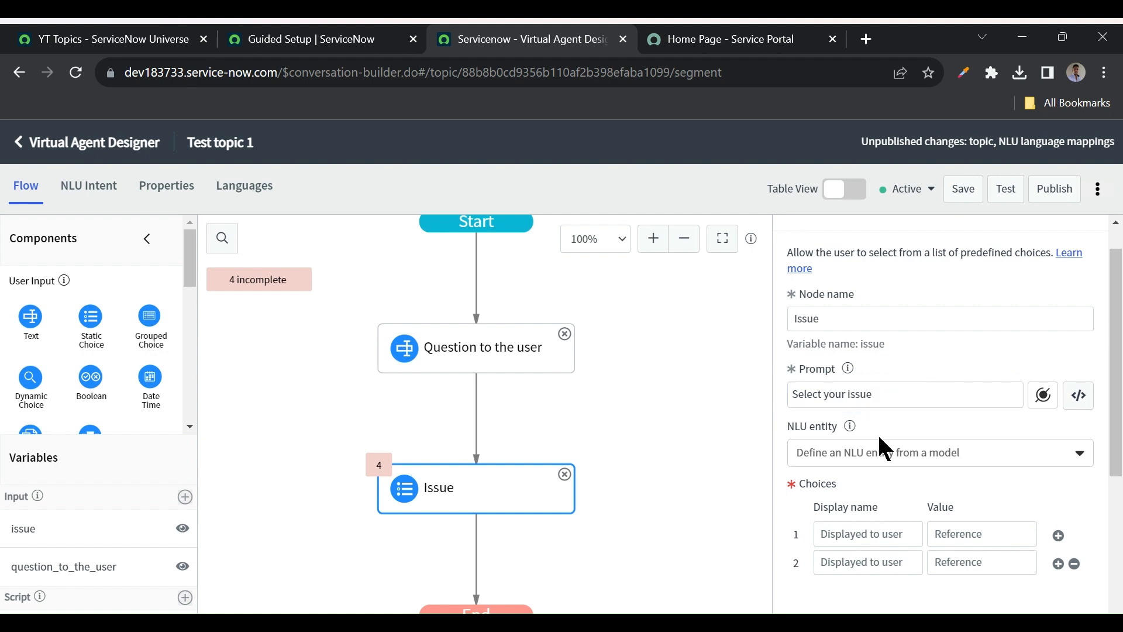
- Give the Issue node the choices "Laptop" and "Software" with matching values, and set its prompt to "Issue with"
scroll(871, 465, down, 2)
click(841, 454)
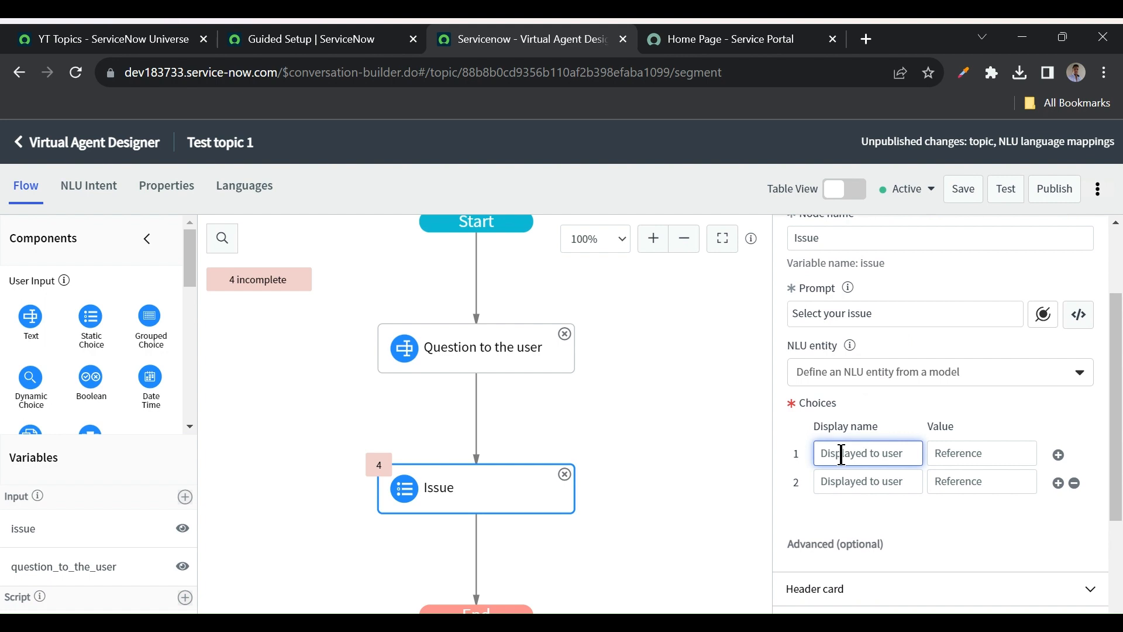
text(Laptop)
triple_click(882, 317)
text(Issue)
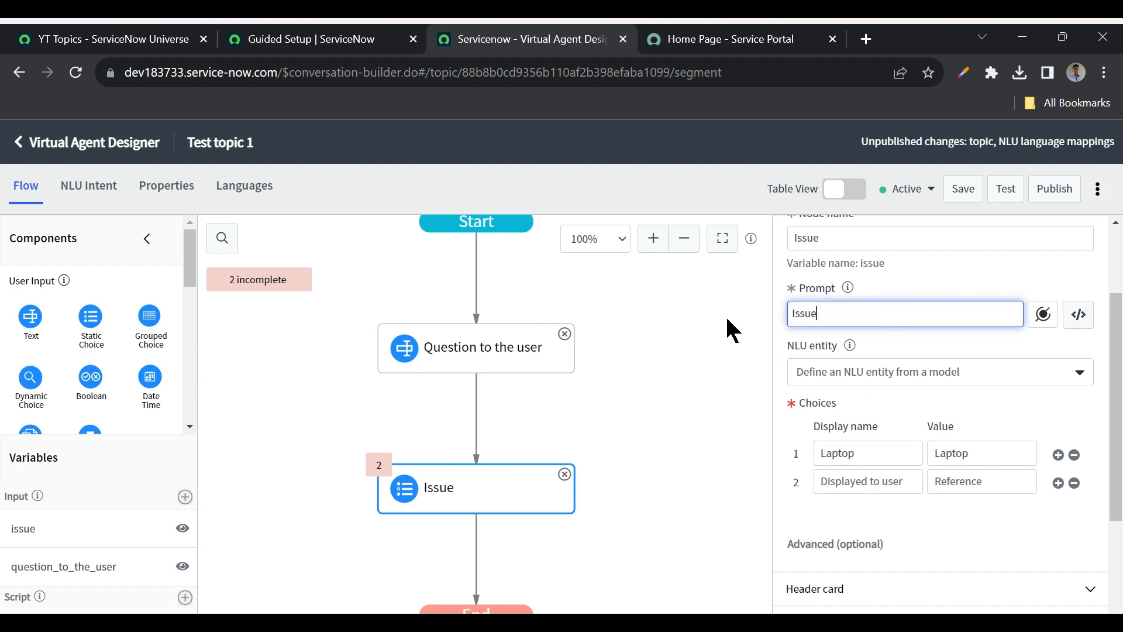
text( with)
click(855, 481)
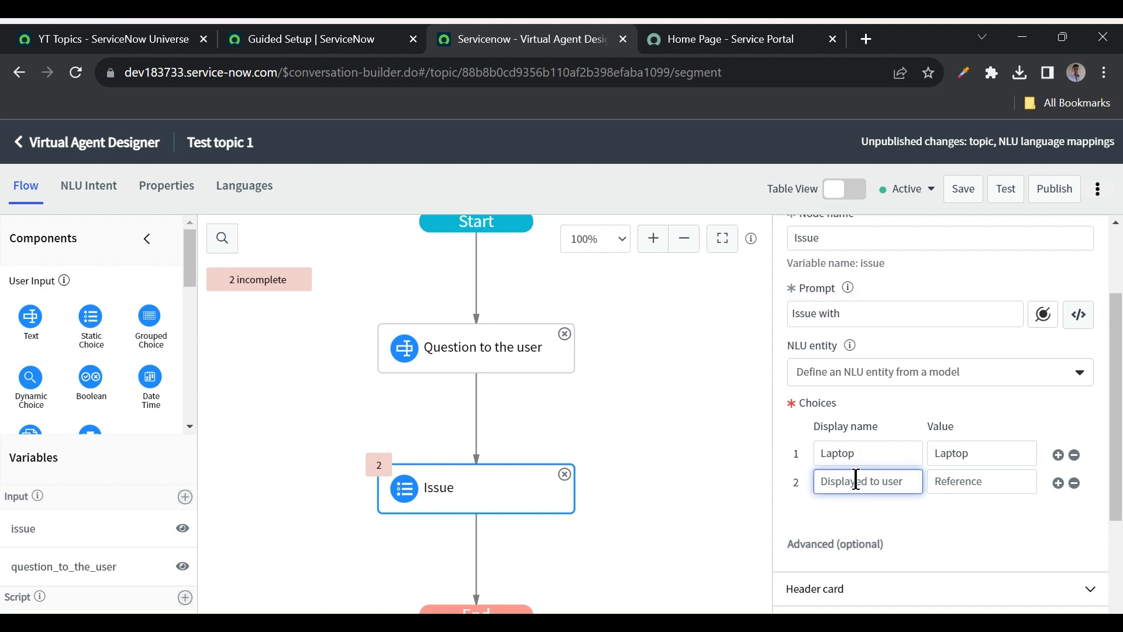
text(Software)
click(954, 481)
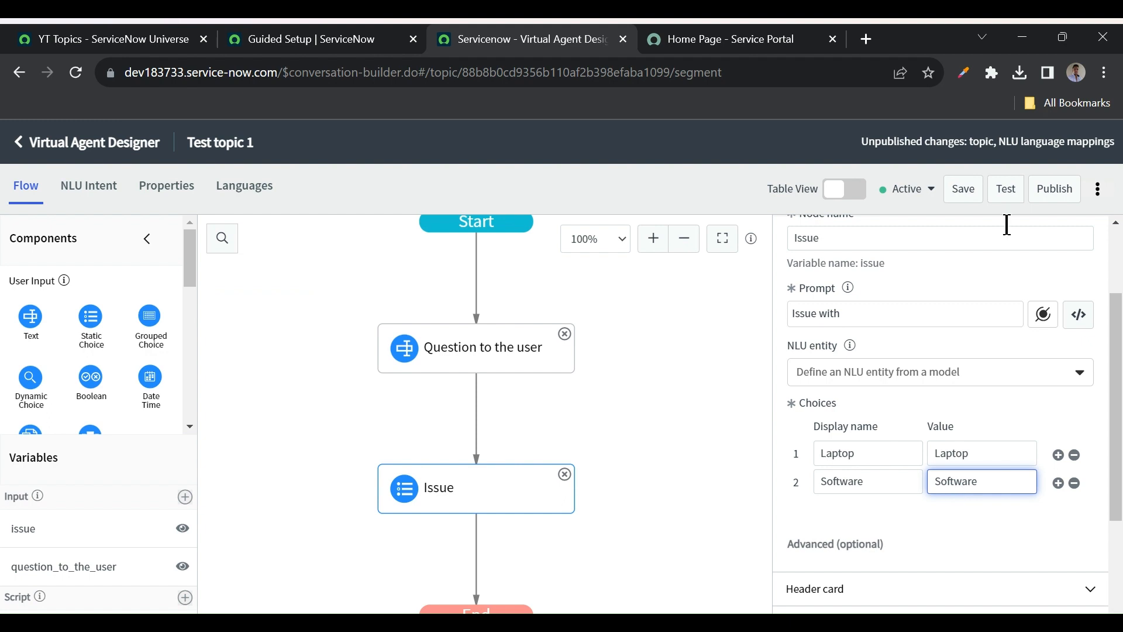
- Save Test topic 1 and publish the updated topic
click(961, 195)
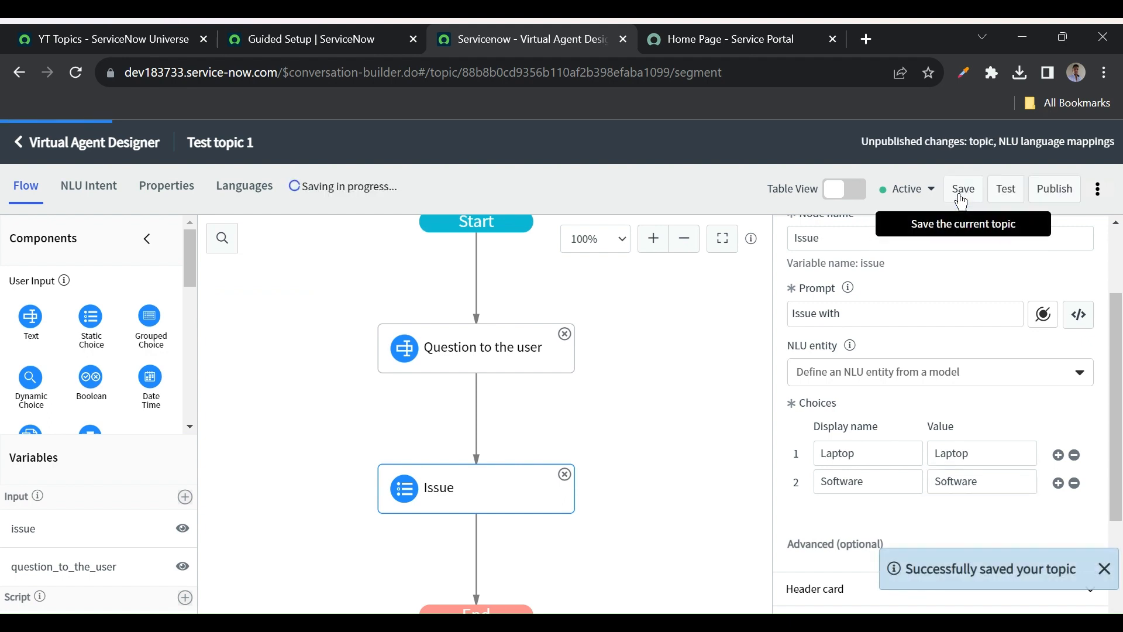
click(1059, 195)
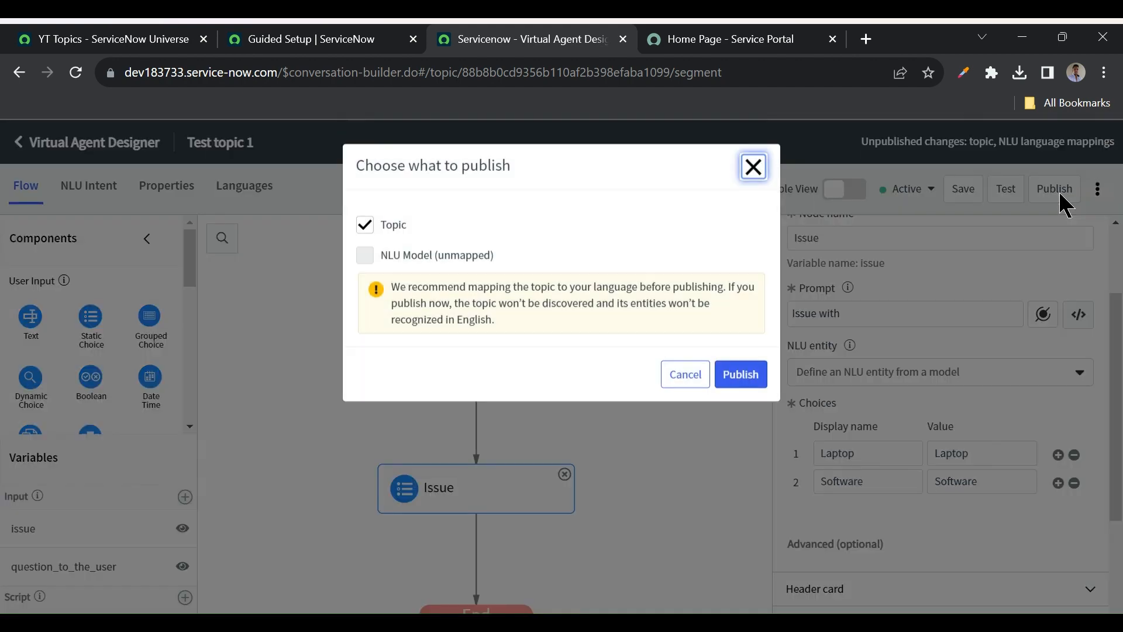
- Publish Test topic 1 without the NLU model, then switch to the Service Portal home page and reload it
click(725, 379)
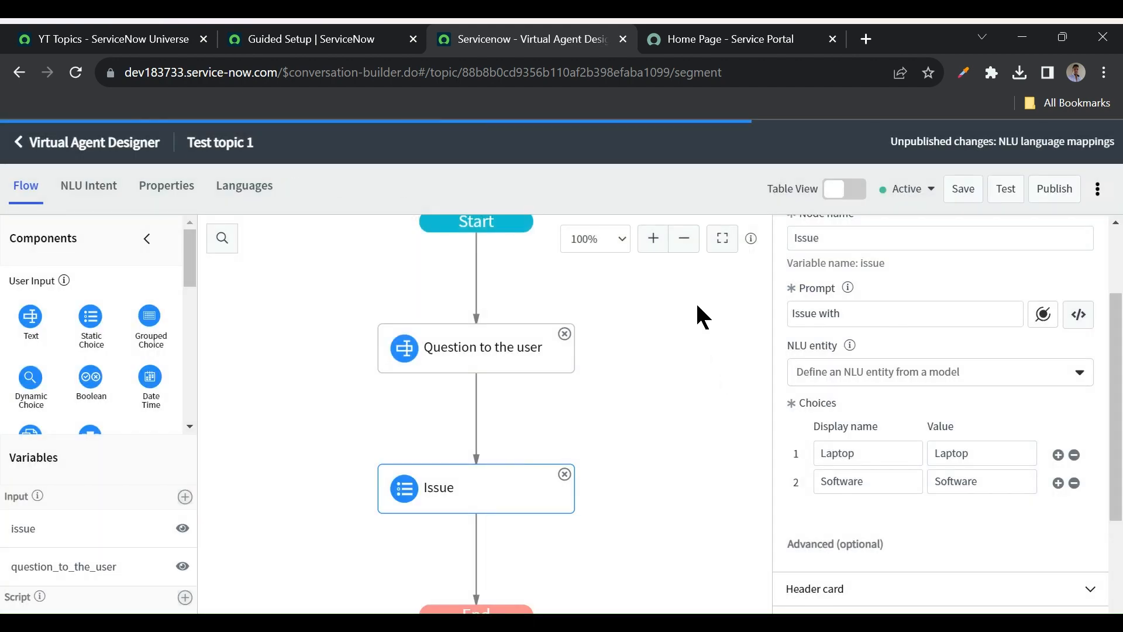
click(734, 44)
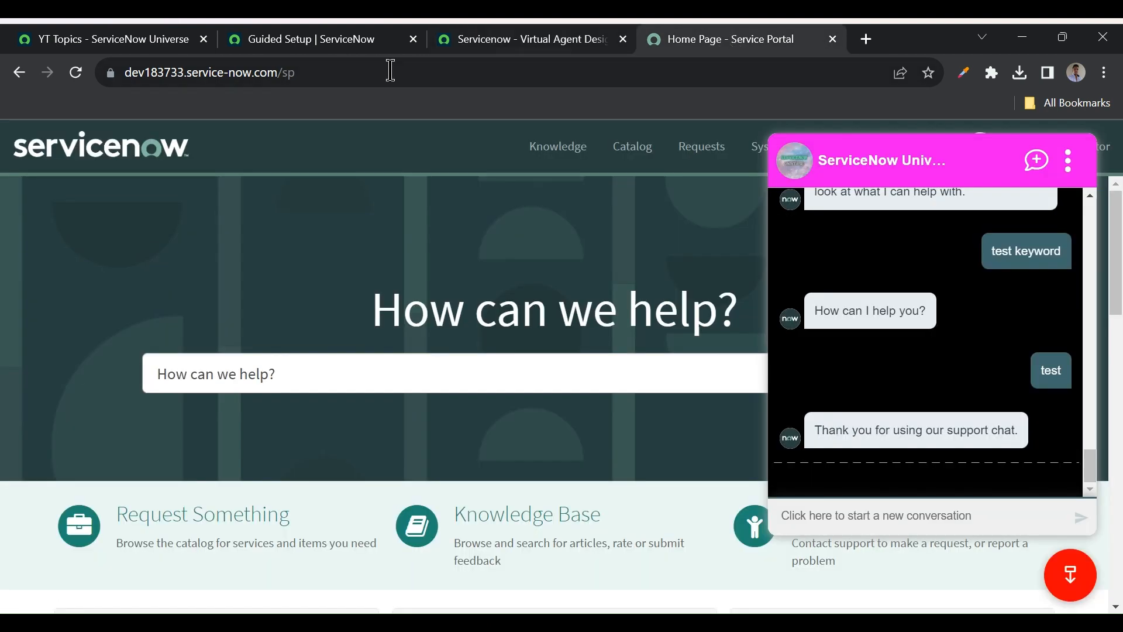
click(73, 71)
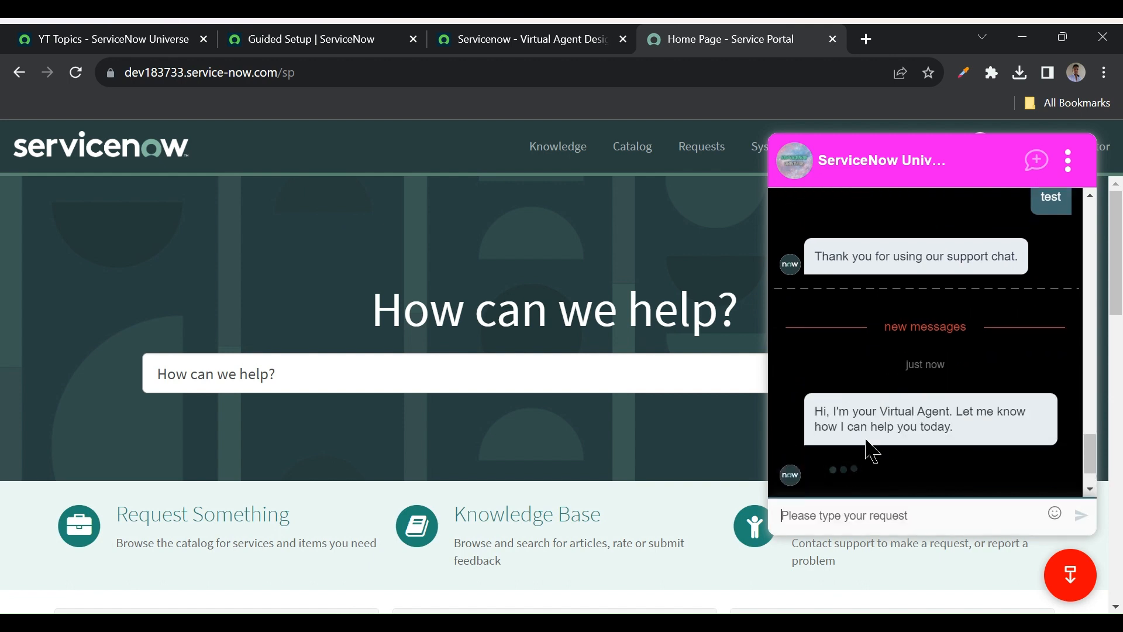
- Start a new conversation in the portal chat and send the request "test topic 1"
click(843, 519)
text(test top)
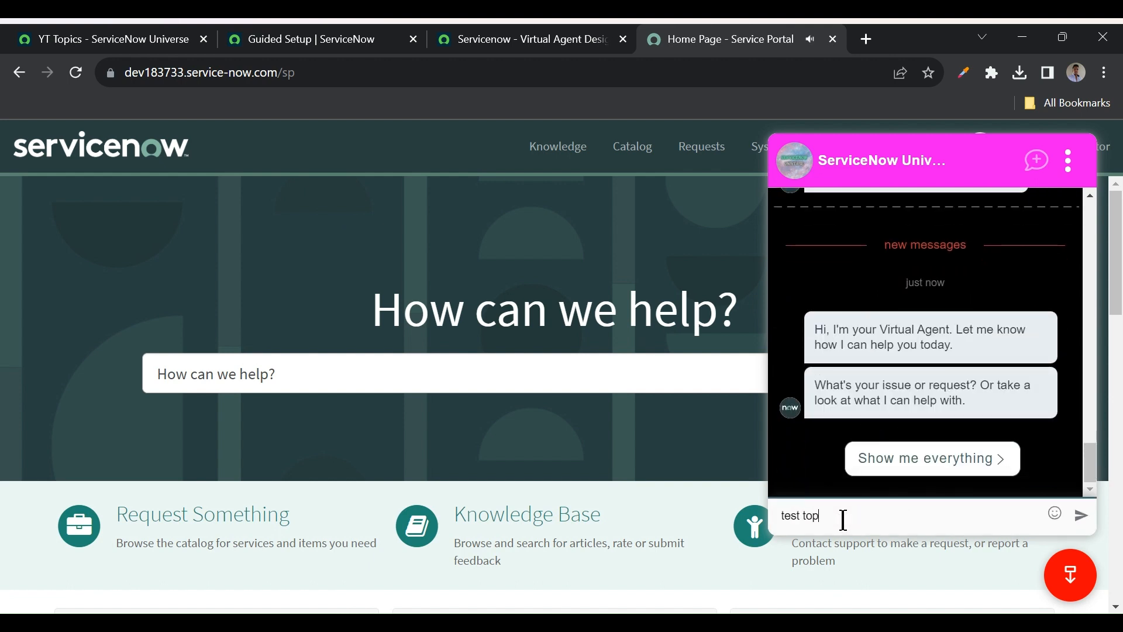
text(ic 1)
key(Return)
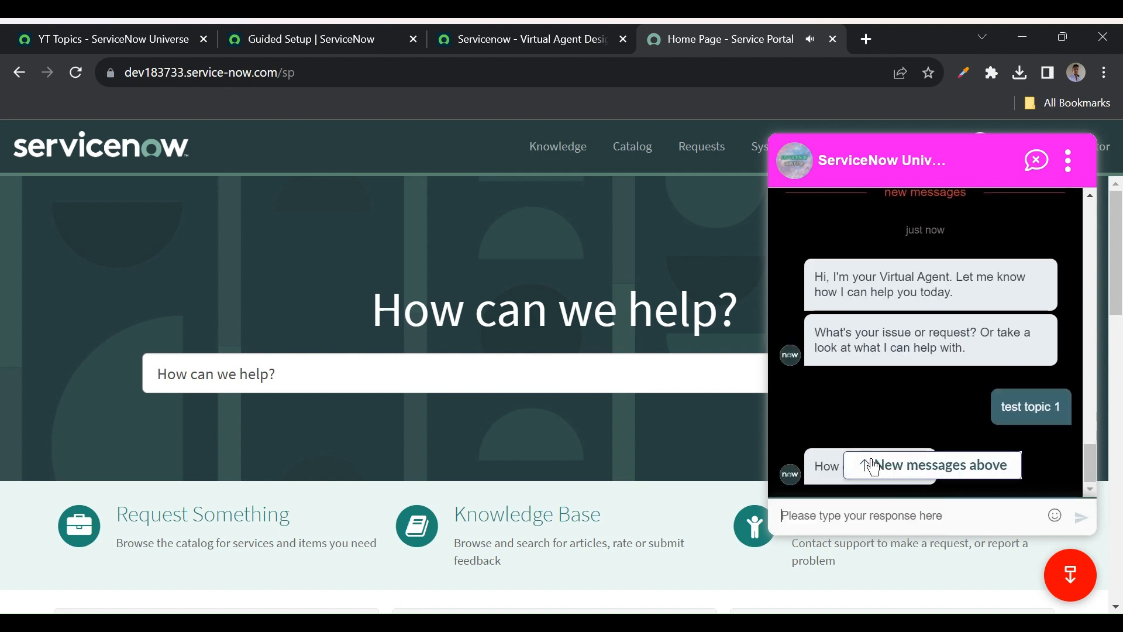
- Reply "test" to the agent's question and compare the chat's follow-up prompt with the topic flow in Virtual Agent Designer
click(848, 517)
text(test)
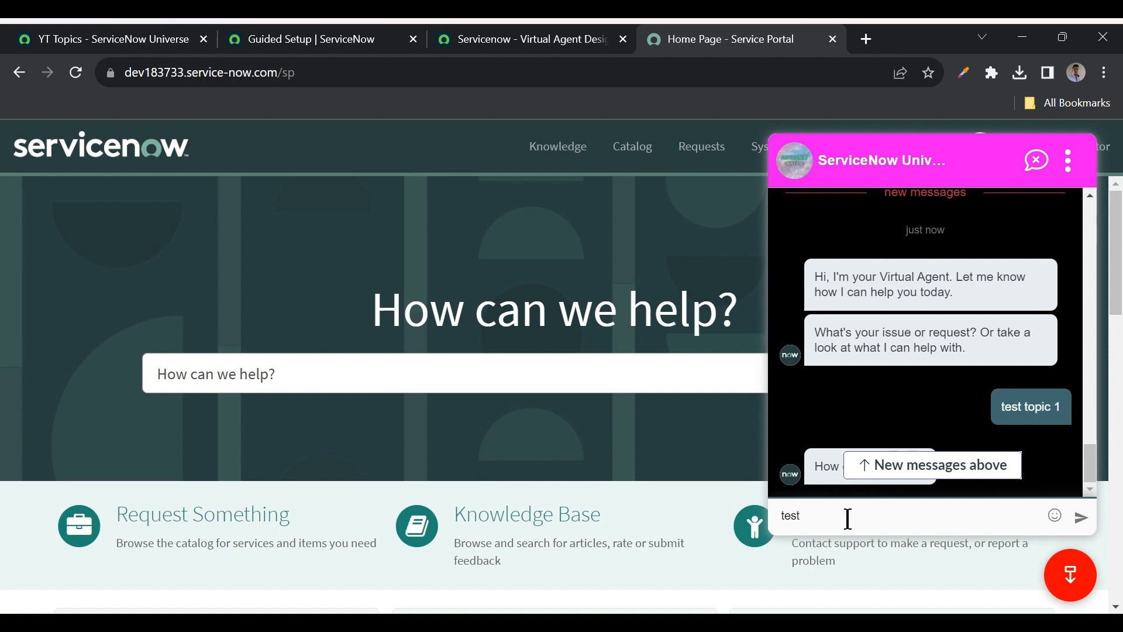
key(Return)
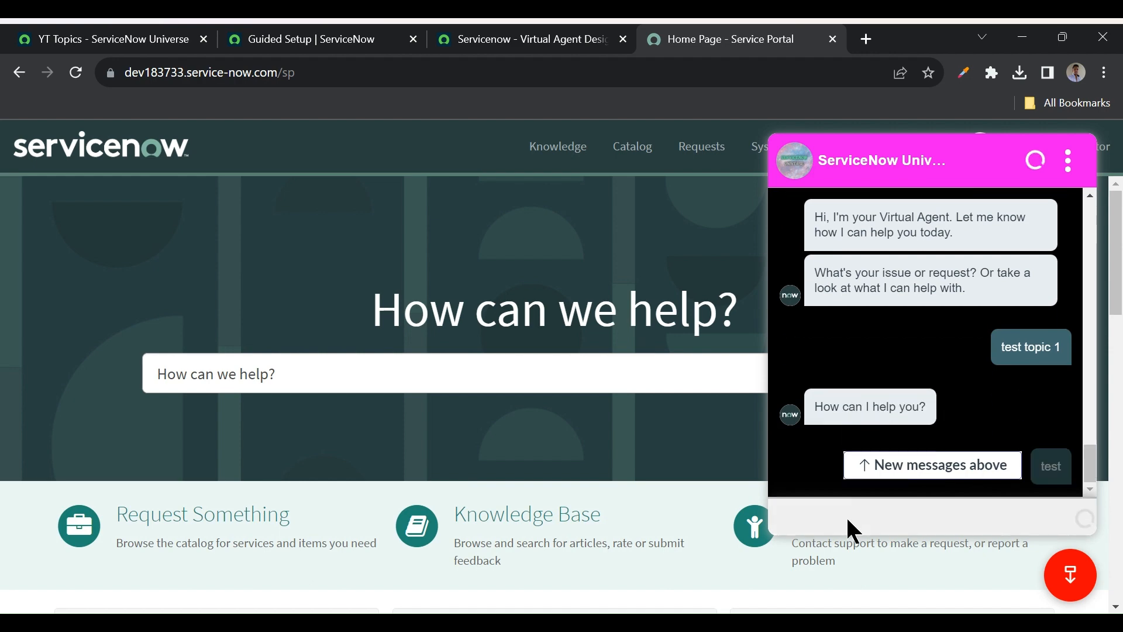
click(464, 43)
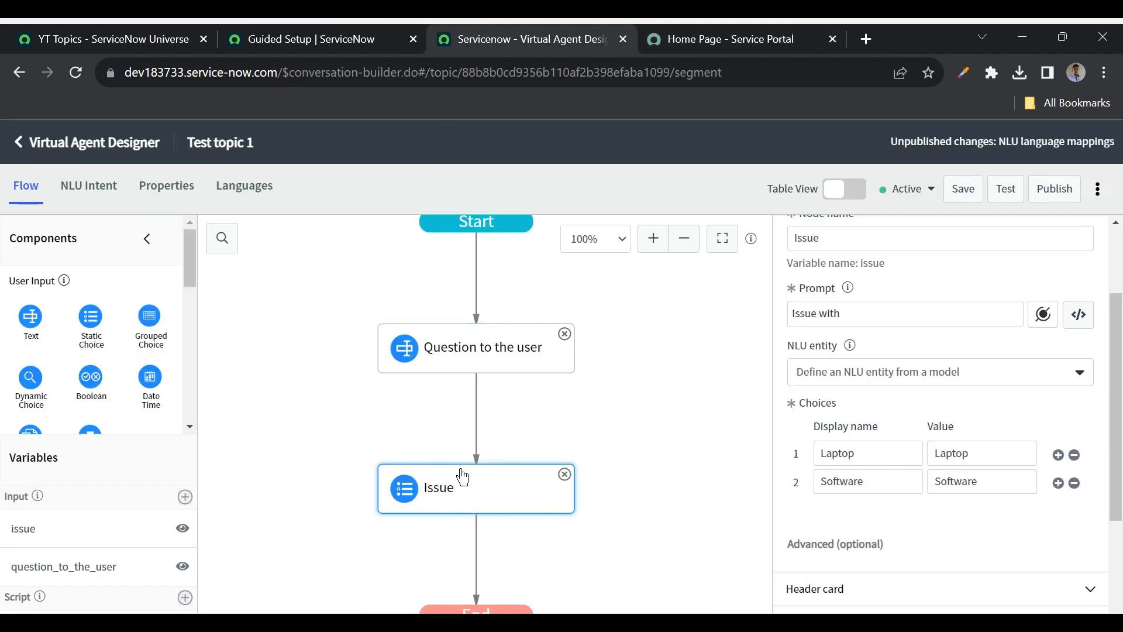
click(725, 39)
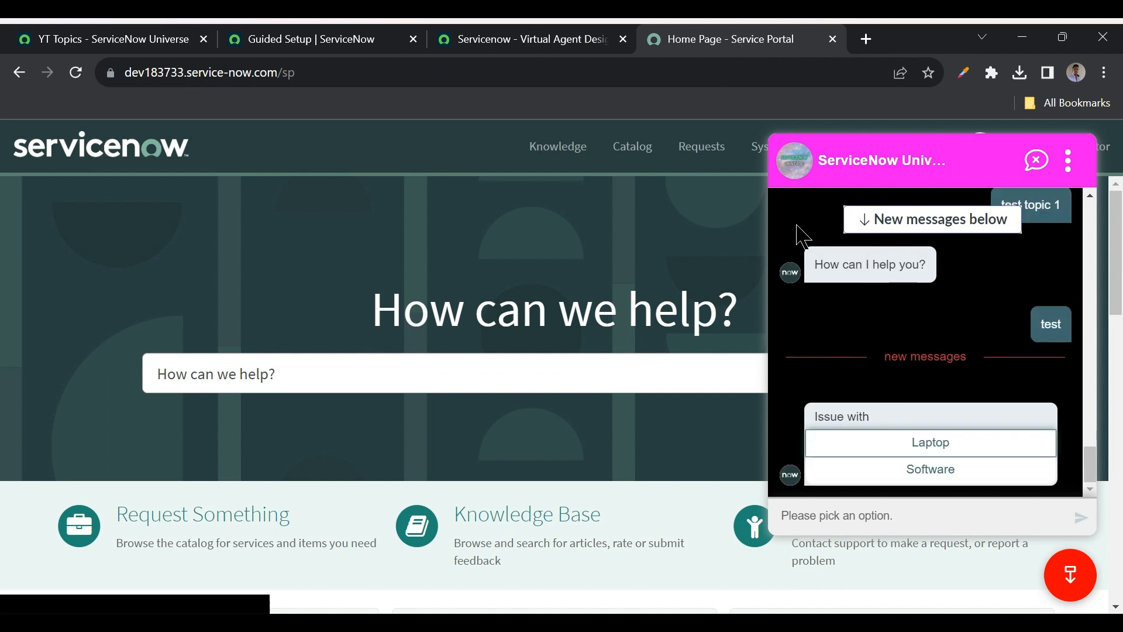
- Delete the "Question to the user" node from the Test topic 1 flow in Virtual Agent Designer
click(517, 39)
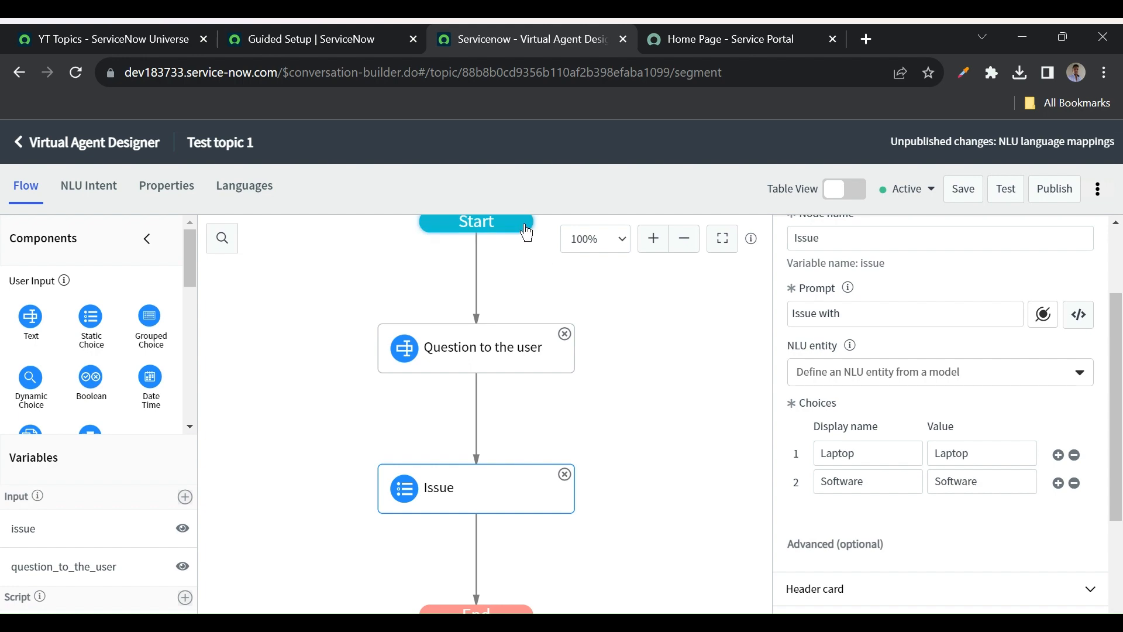
click(566, 335)
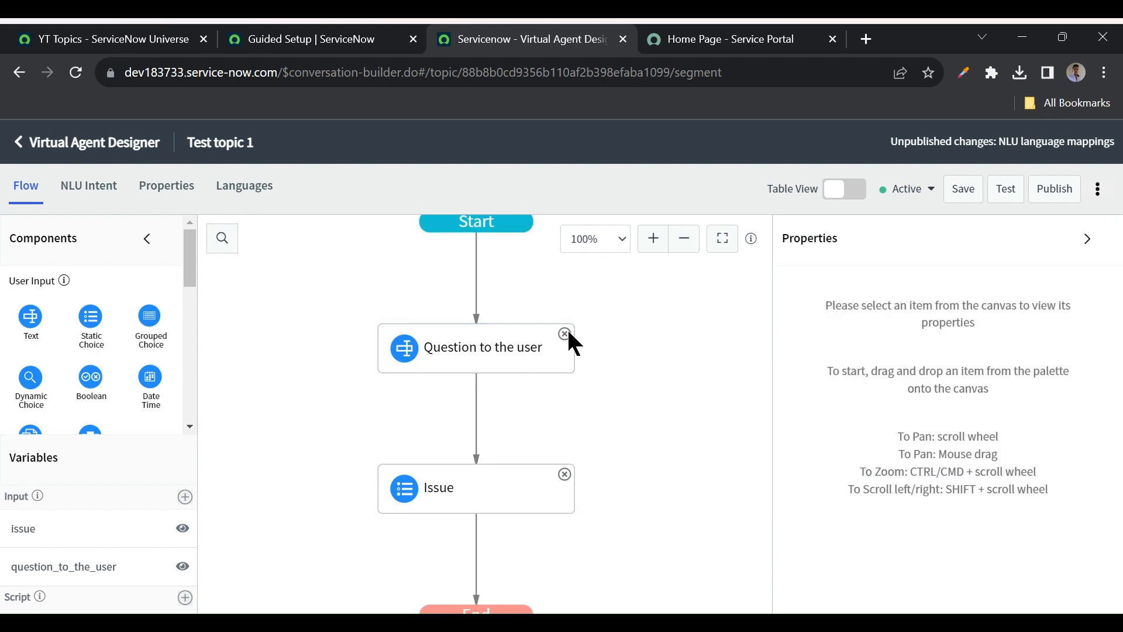
click(639, 383)
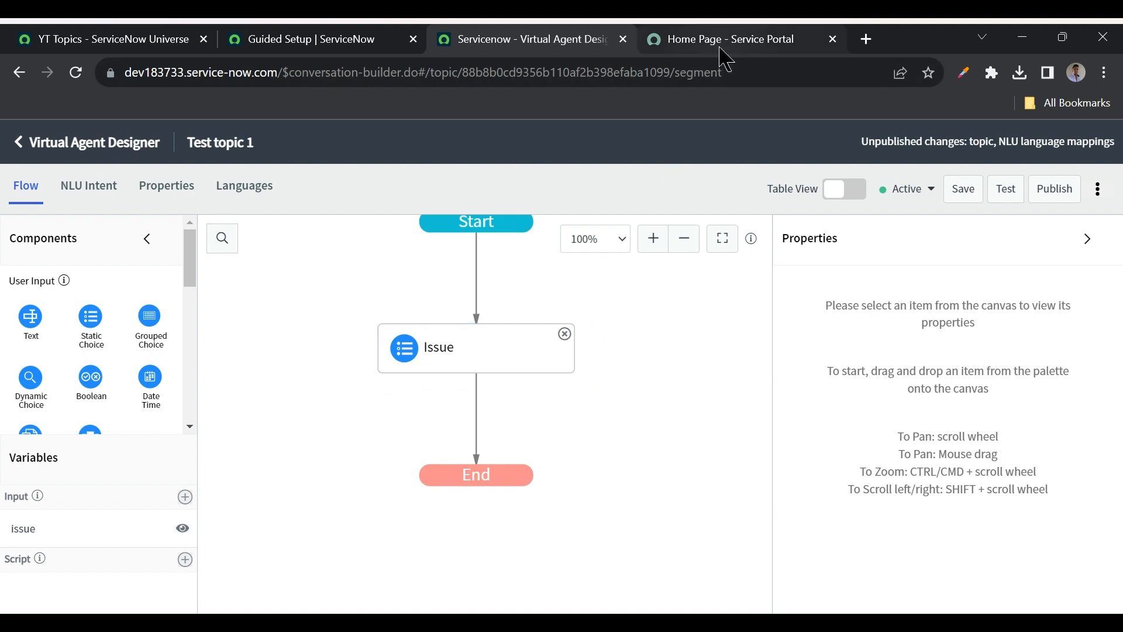
- Save Test topic 1 and publish the topic
click(963, 190)
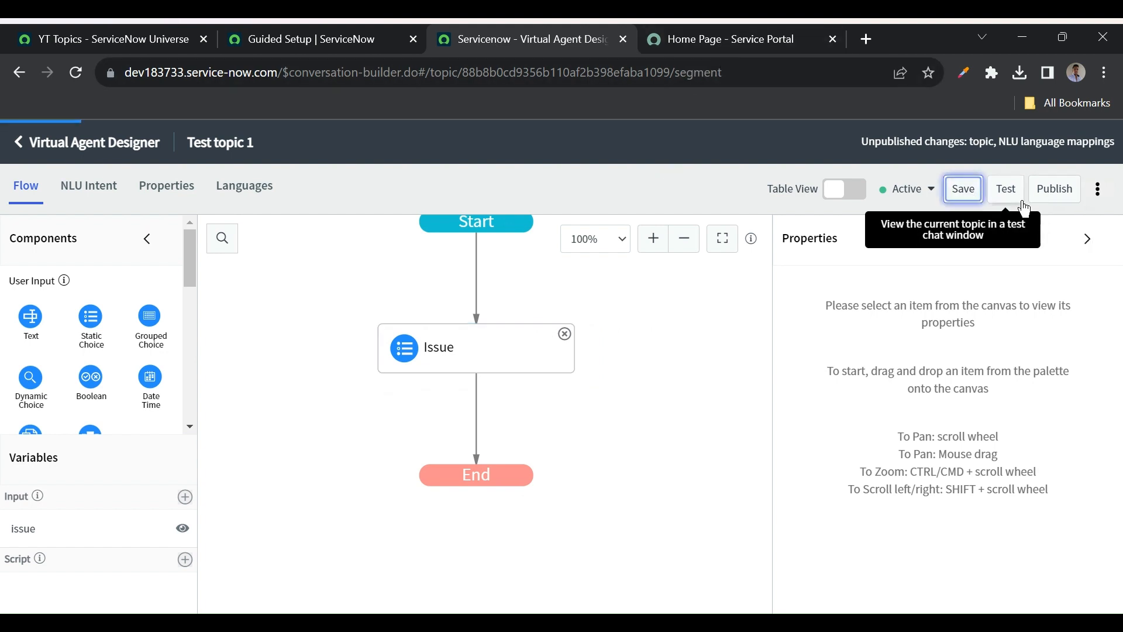
click(1057, 199)
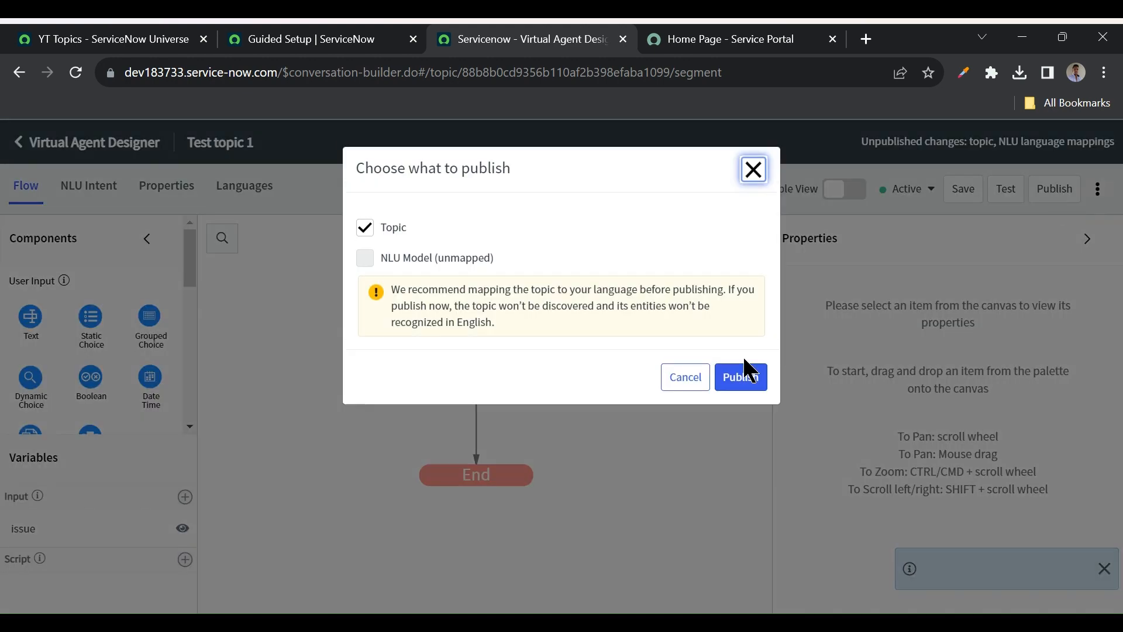
click(741, 374)
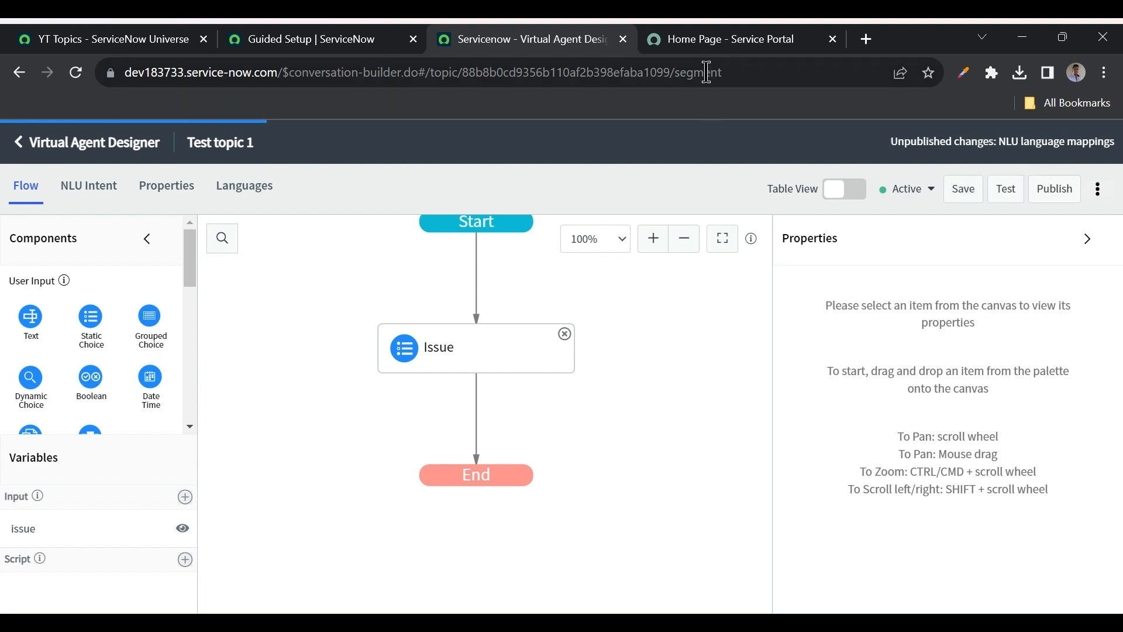
- Reload the Service Portal home page and end the chat conversation that is still open
click(705, 41)
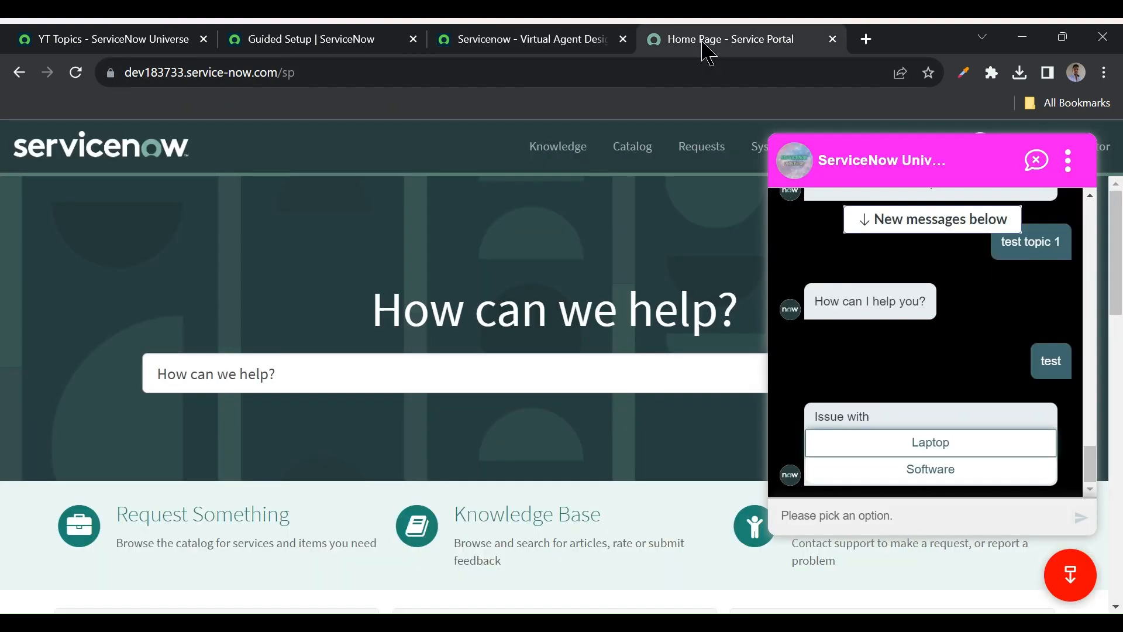
click(76, 73)
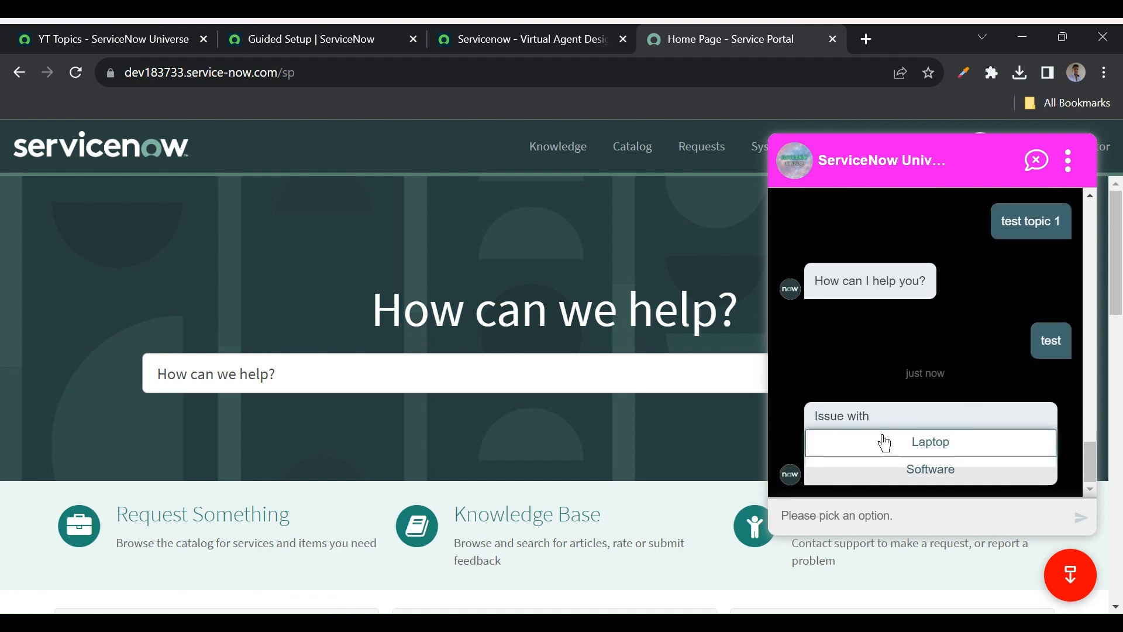
click(1037, 164)
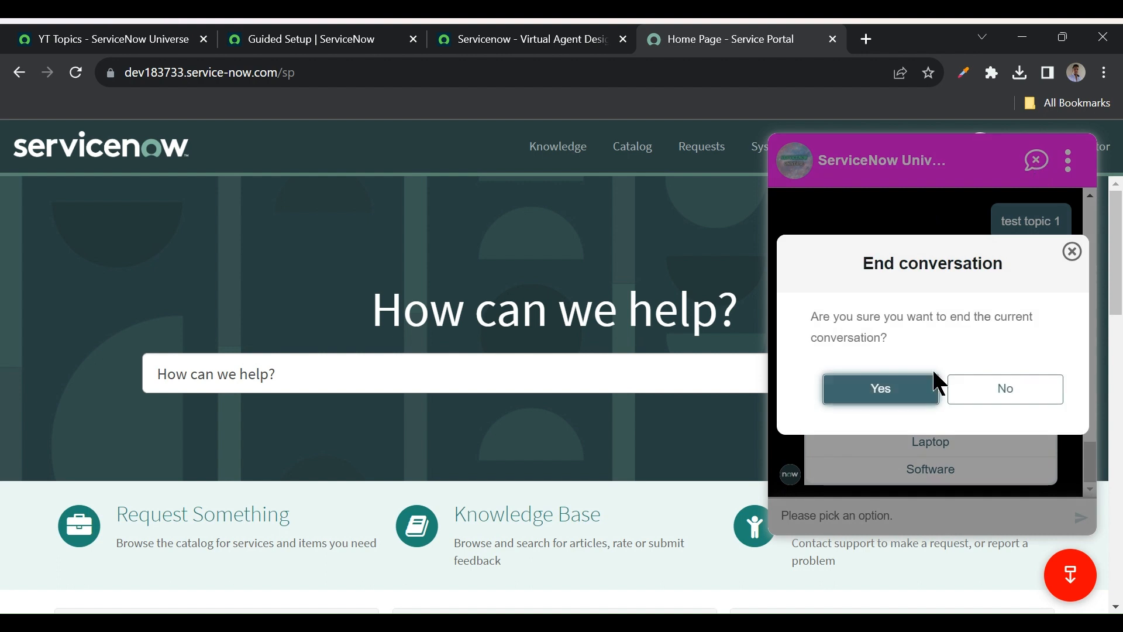
click(915, 389)
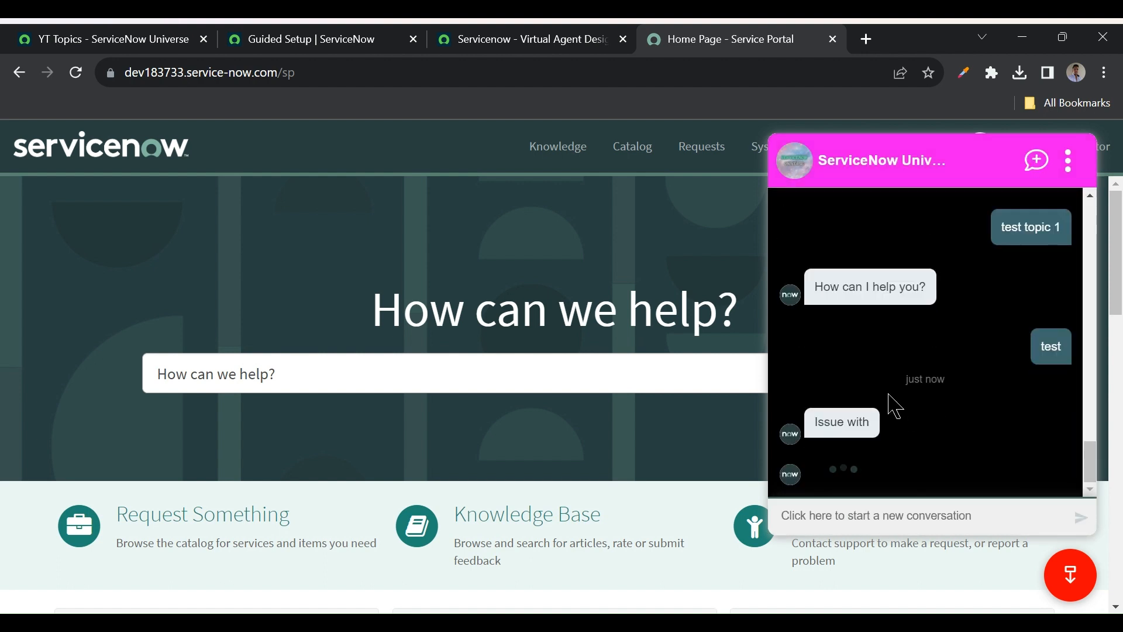
- Start a new chat conversation and choose Test topic 1 from the list of all topics
click(840, 521)
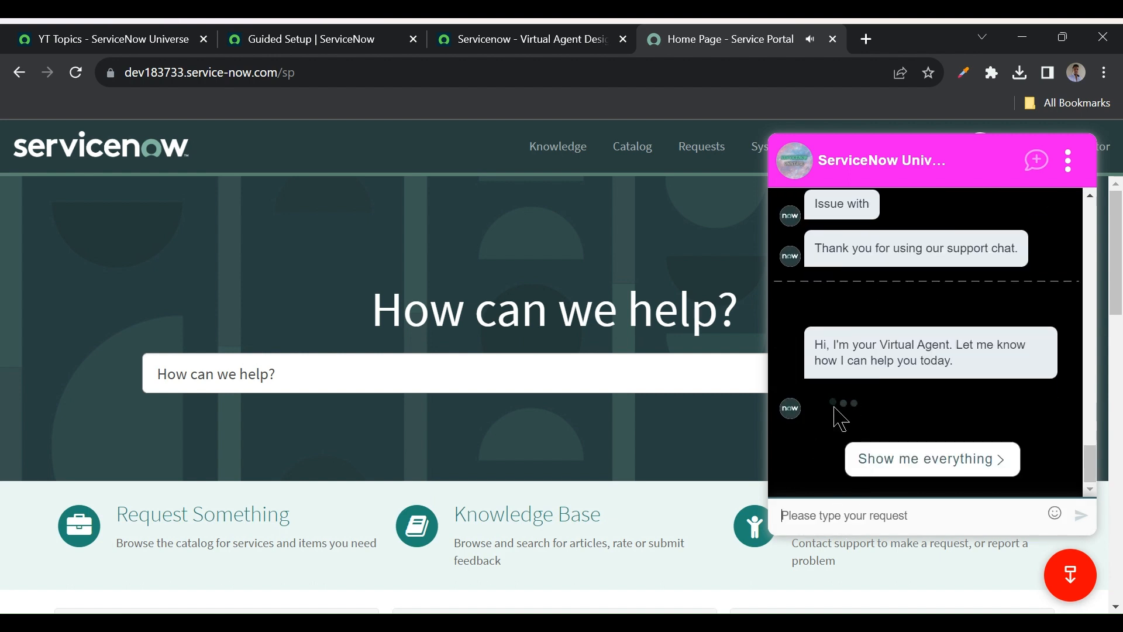
click(905, 454)
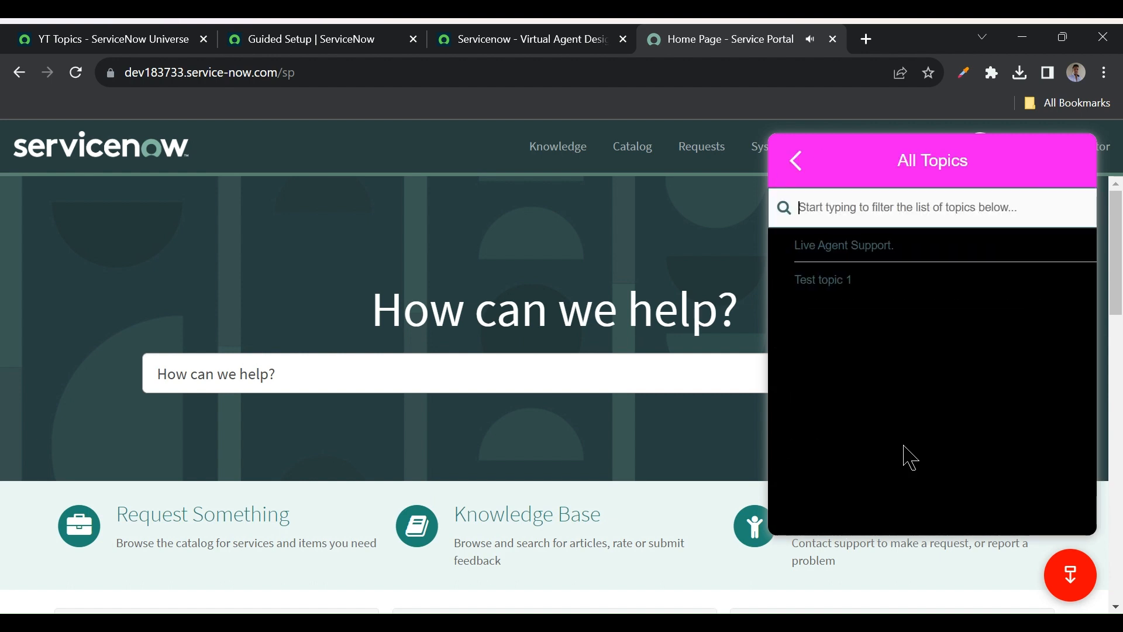
click(850, 289)
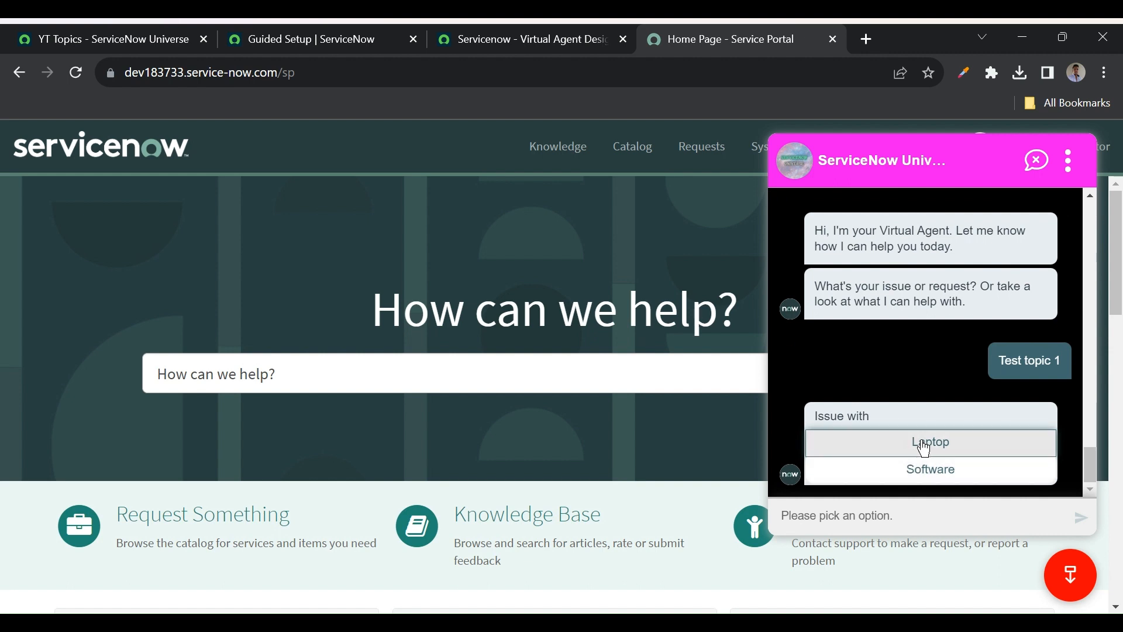
- Check the Issue node in the topic flow, then answer the chat's "Issue with" prompt with Laptop
click(500, 42)
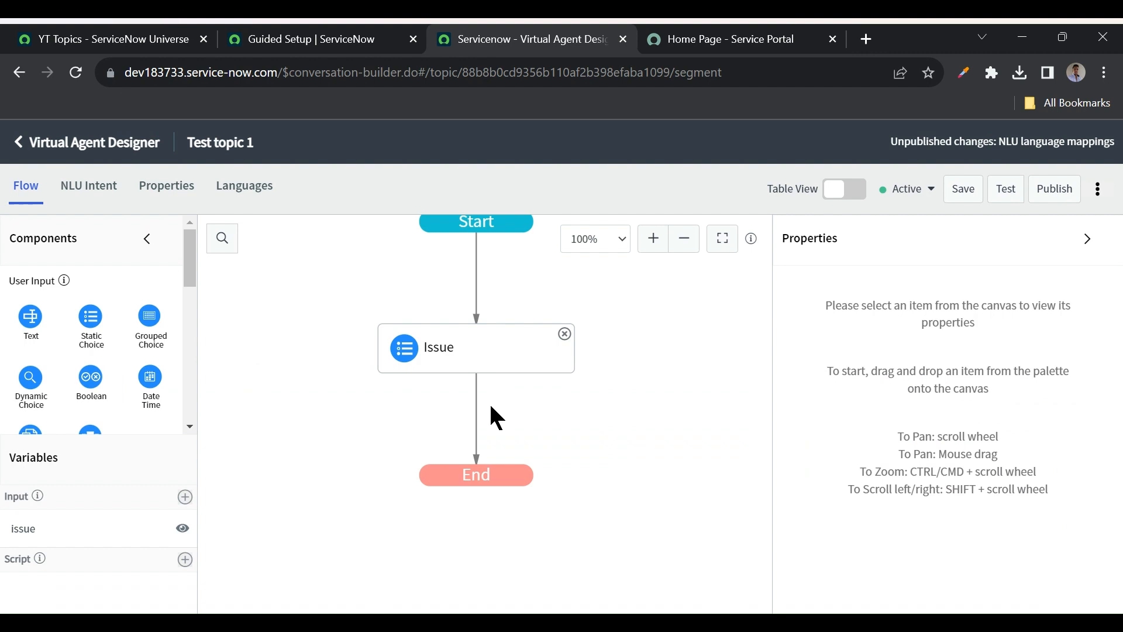
click(709, 41)
click(905, 444)
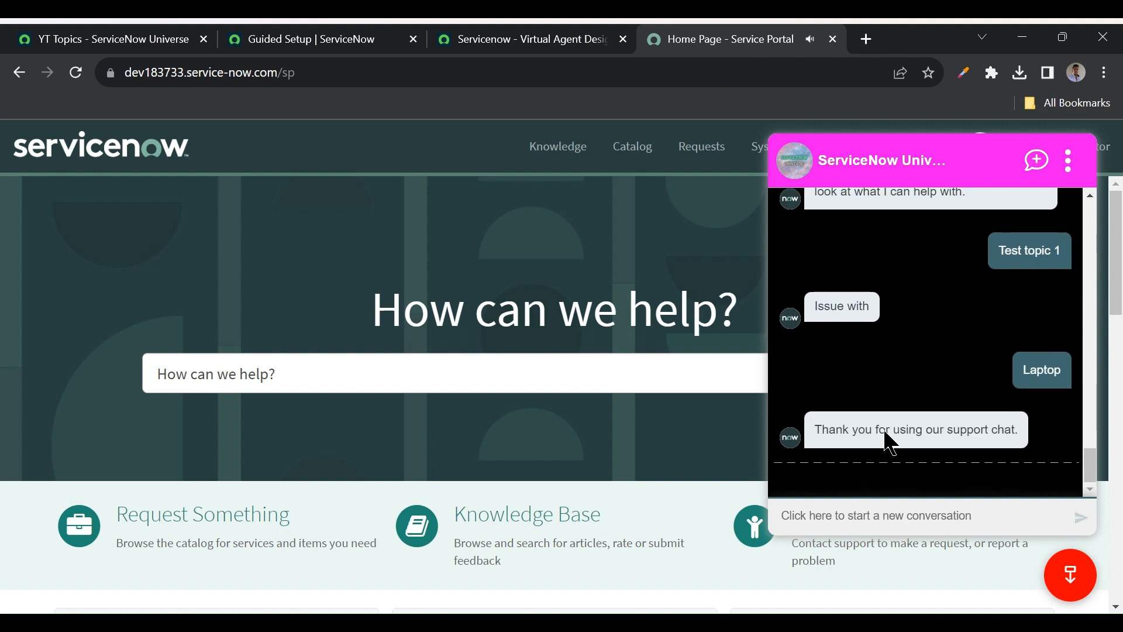
- Add a Decision utility between the Issue node and End in the Test topic 1 flow, and open its properties
click(475, 37)
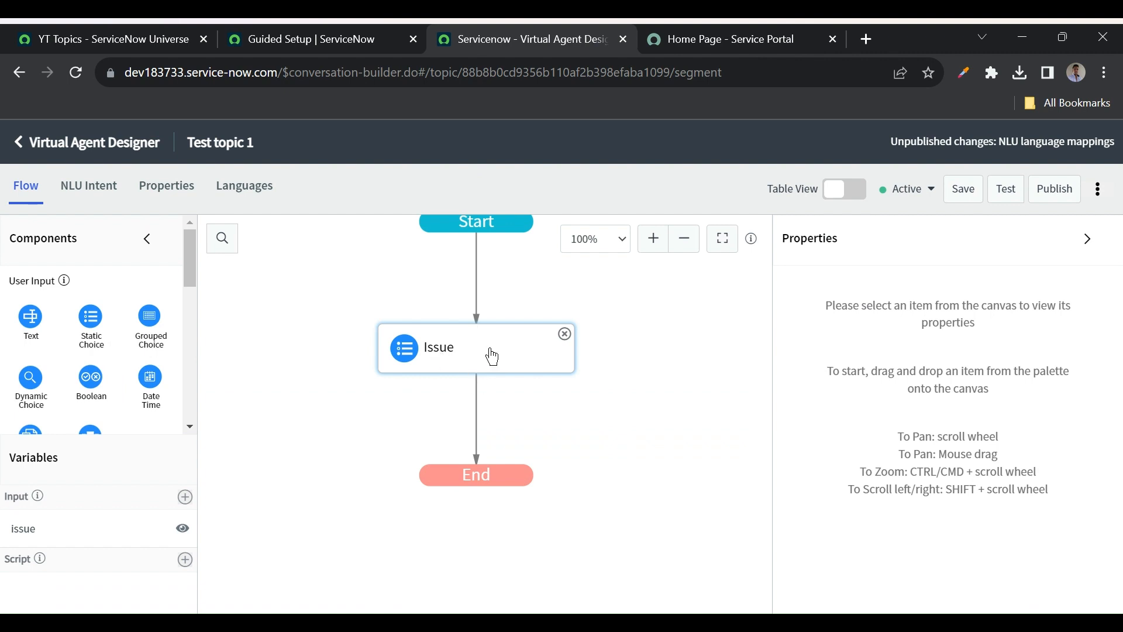
scroll(88, 339, down, 5)
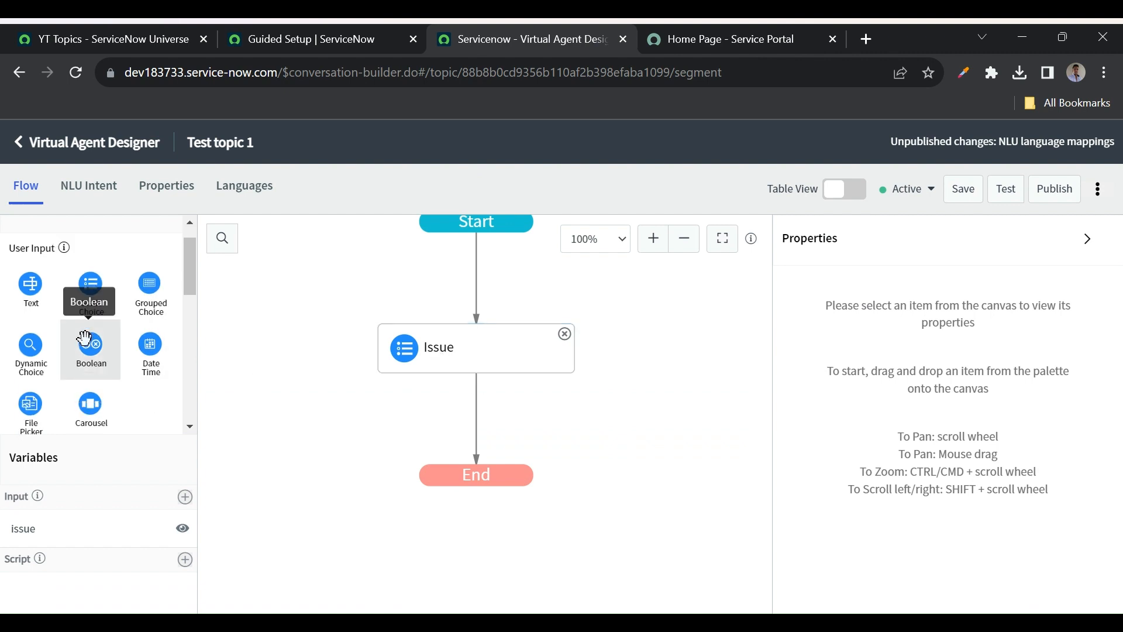
scroll(87, 340, down, 3)
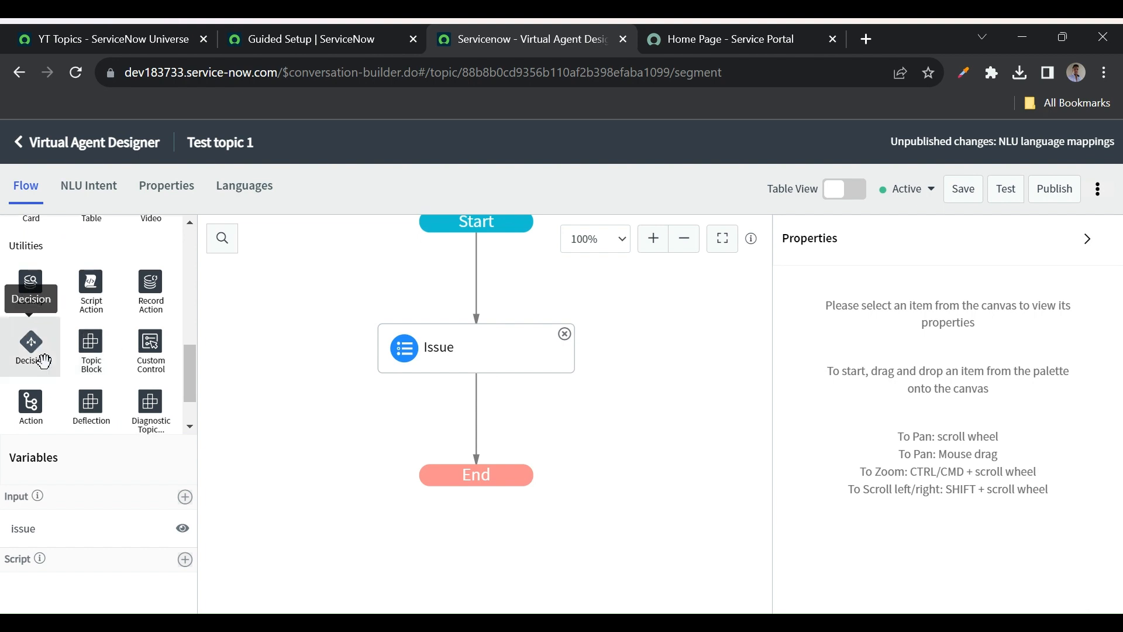
drag(32, 361, 373, 383)
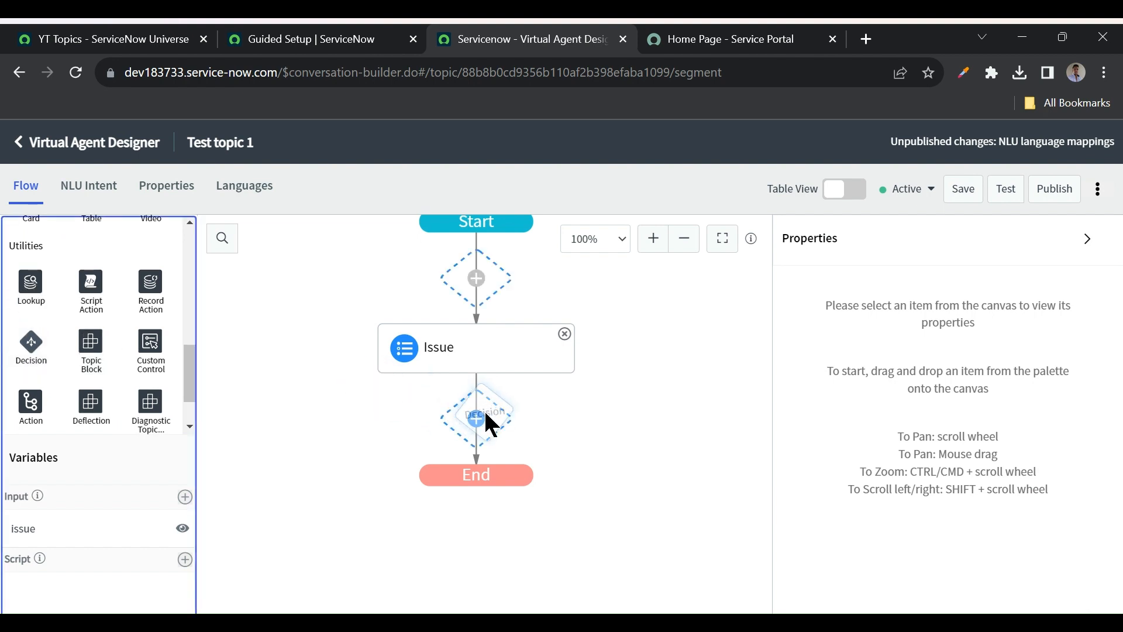
drag(485, 413, 479, 419)
scroll(672, 424, down, 4)
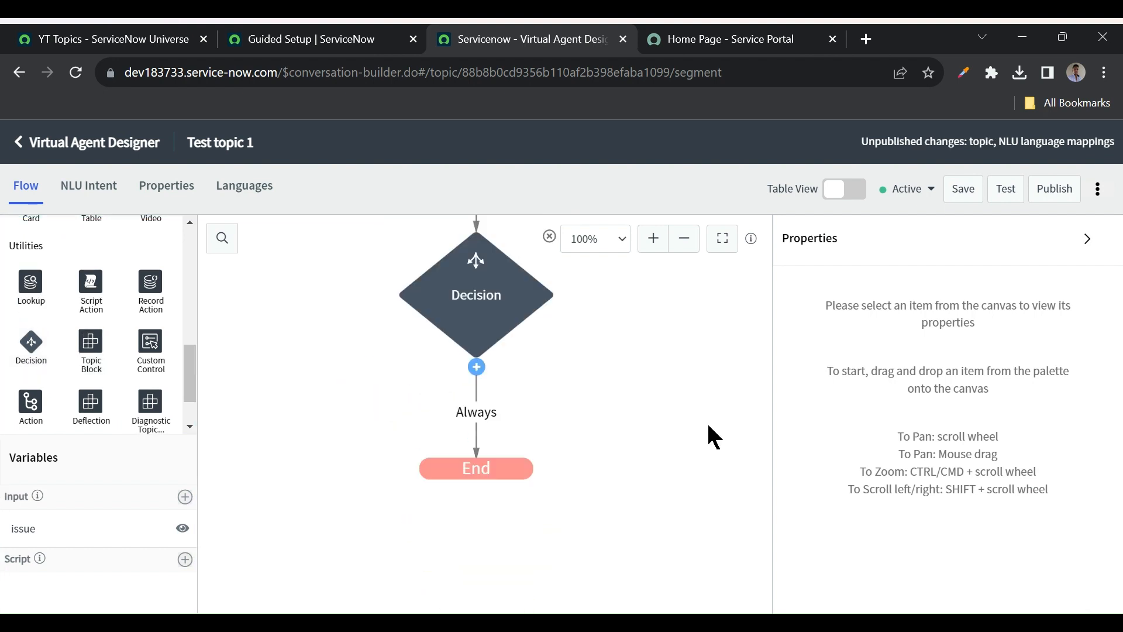
click(485, 296)
scroll(602, 365, up, 3)
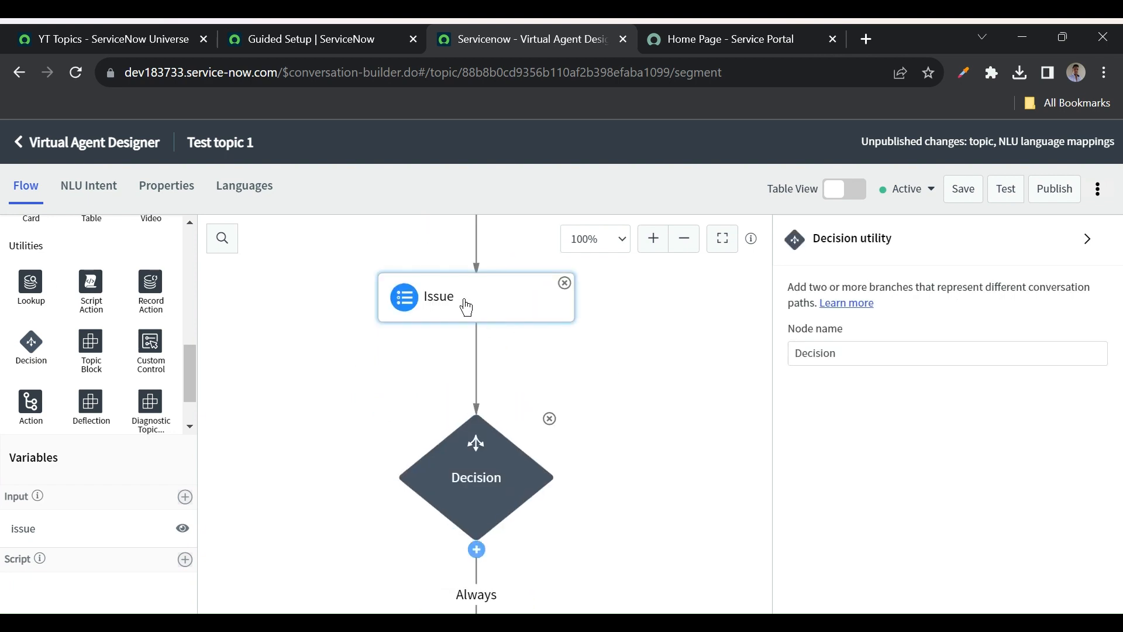
scroll(520, 351, down, 3)
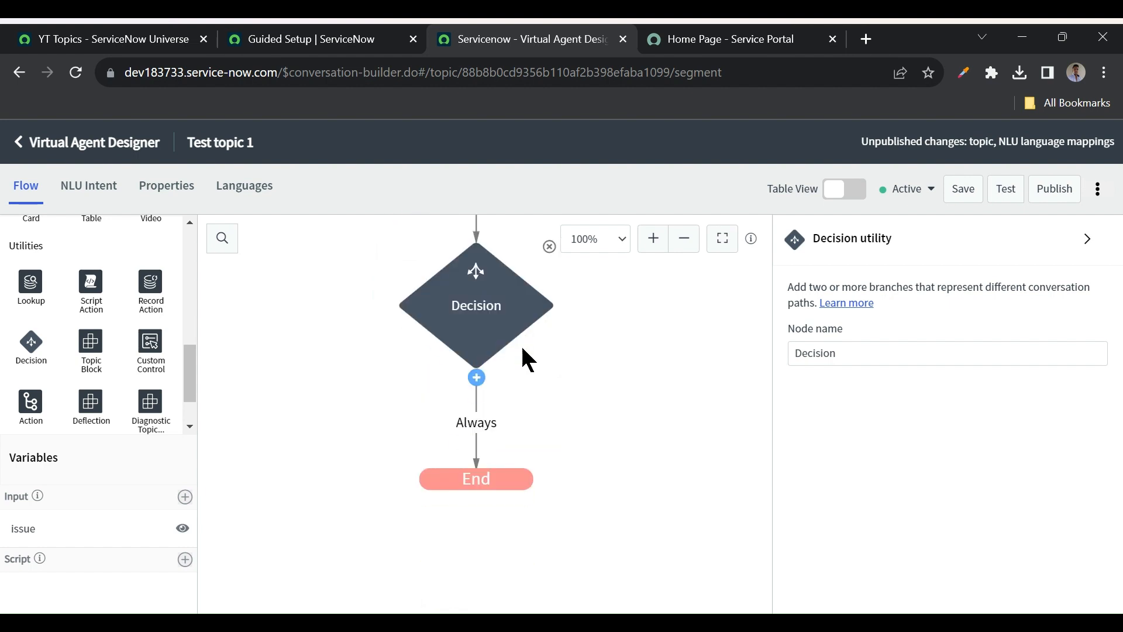
- Add a second branch to the Decision node and name the branch leading to End "Laptop"
click(477, 377)
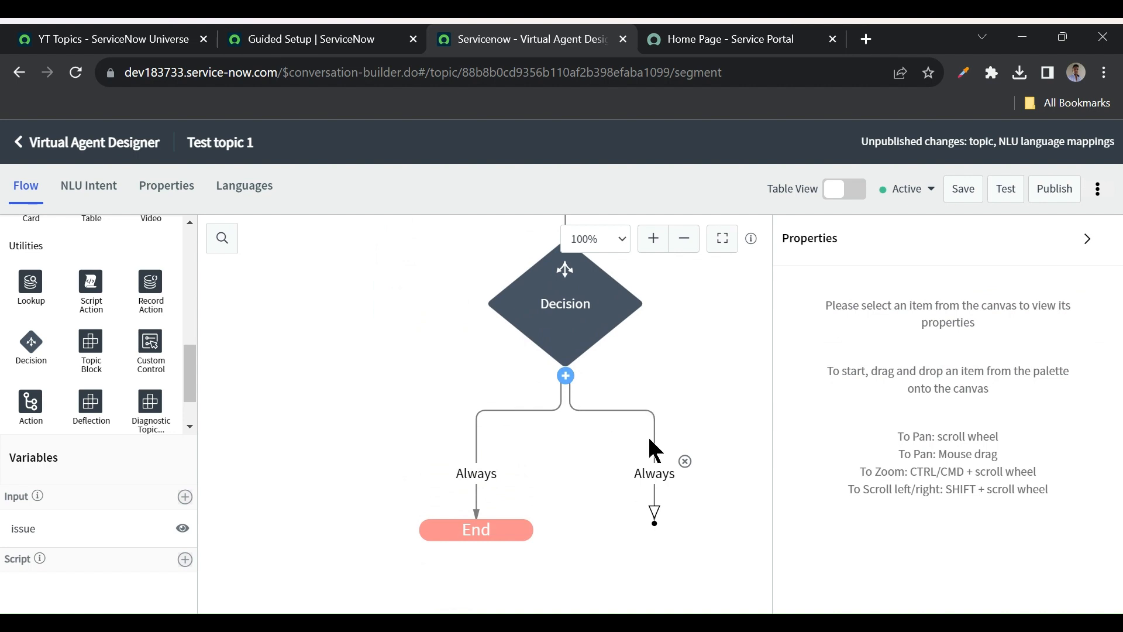
click(477, 473)
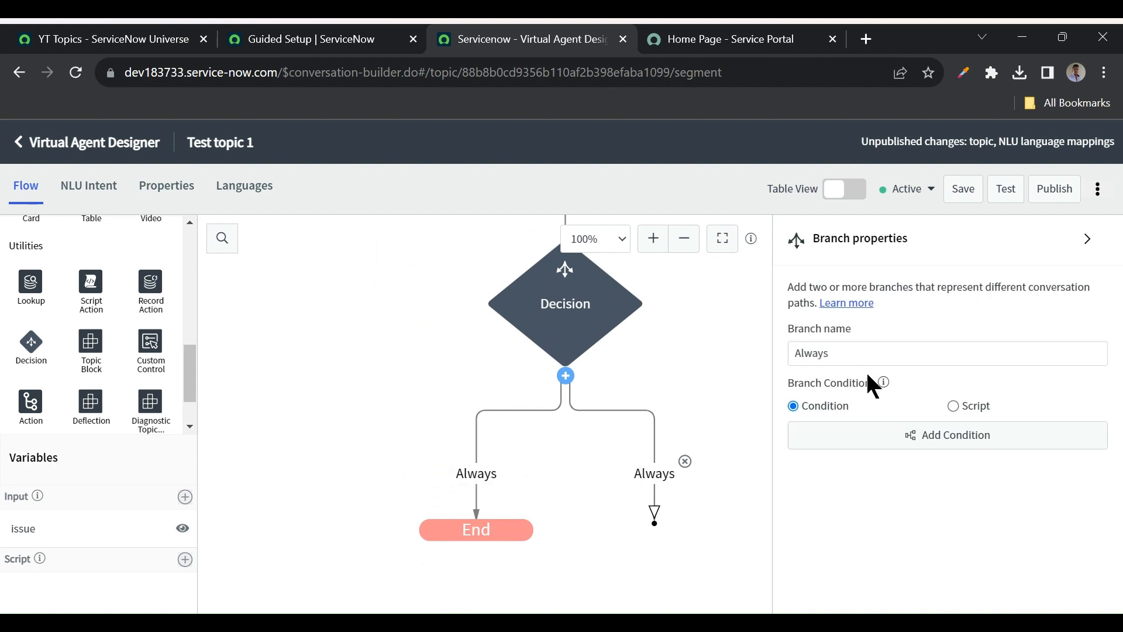
double_click(879, 352)
text(Laptop)
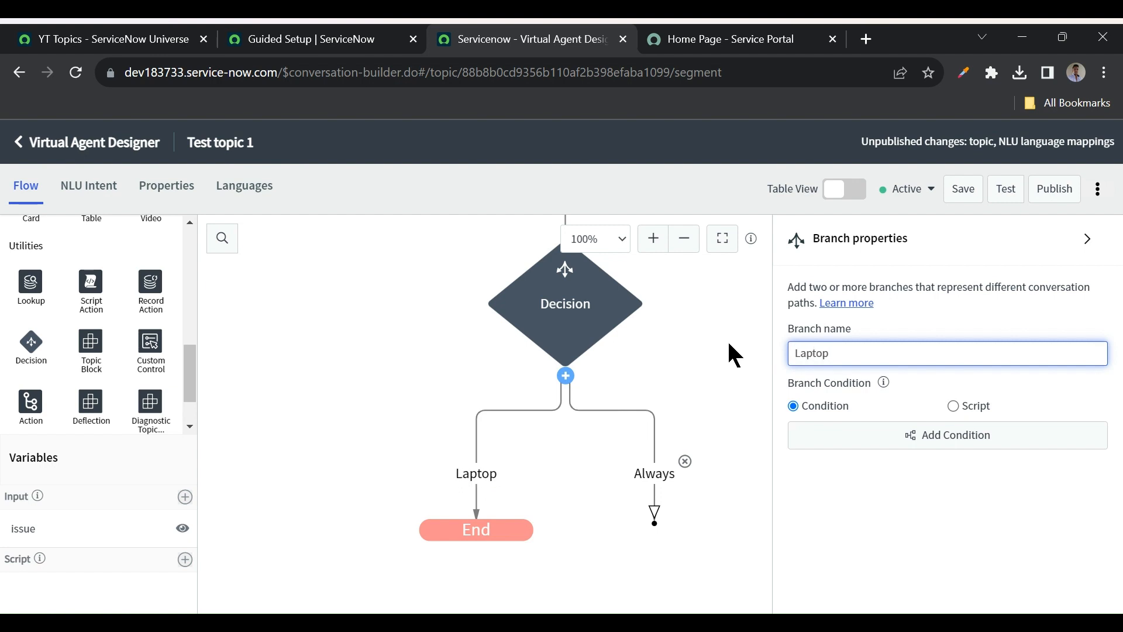
click(905, 310)
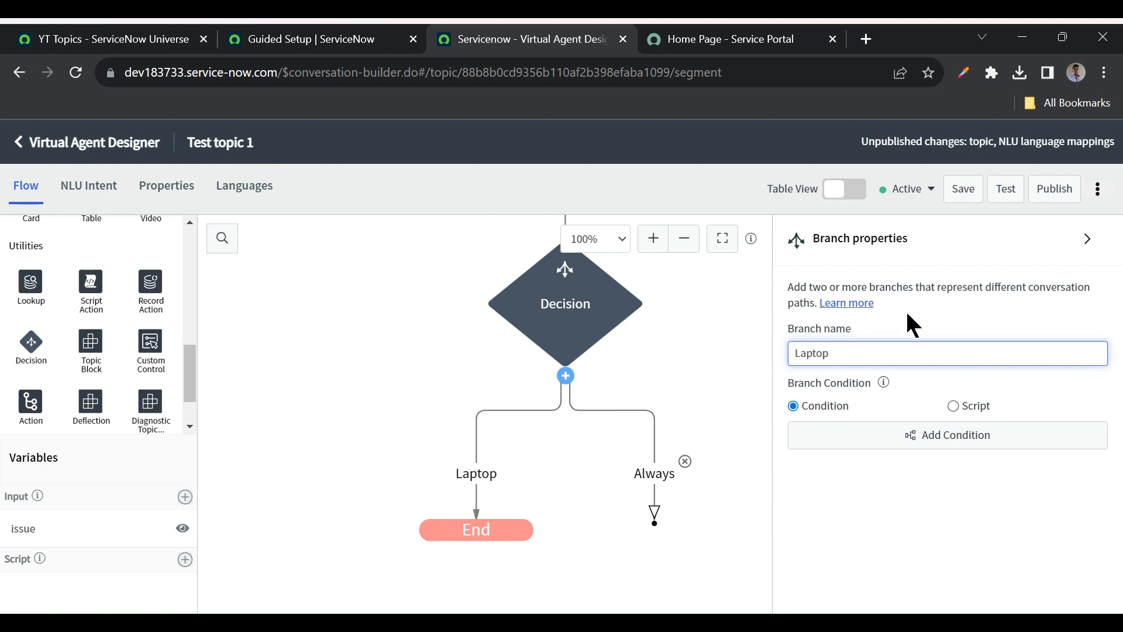
- Add a condition to the Laptop branch so that it applies when Issue is Laptop, and save it
click(854, 440)
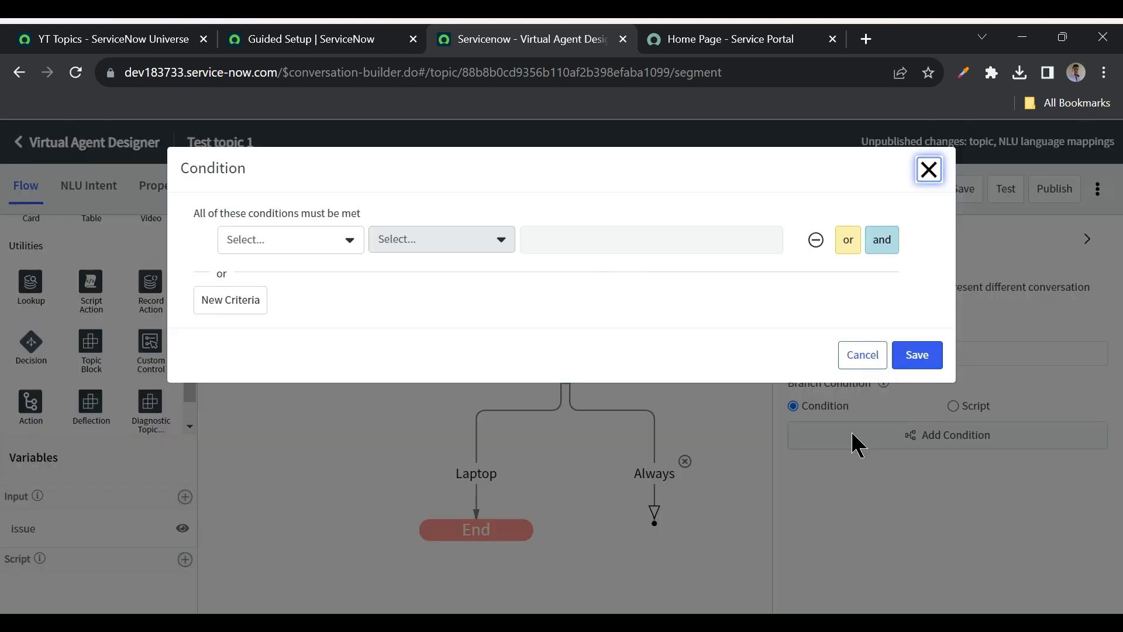
click(336, 240)
click(261, 309)
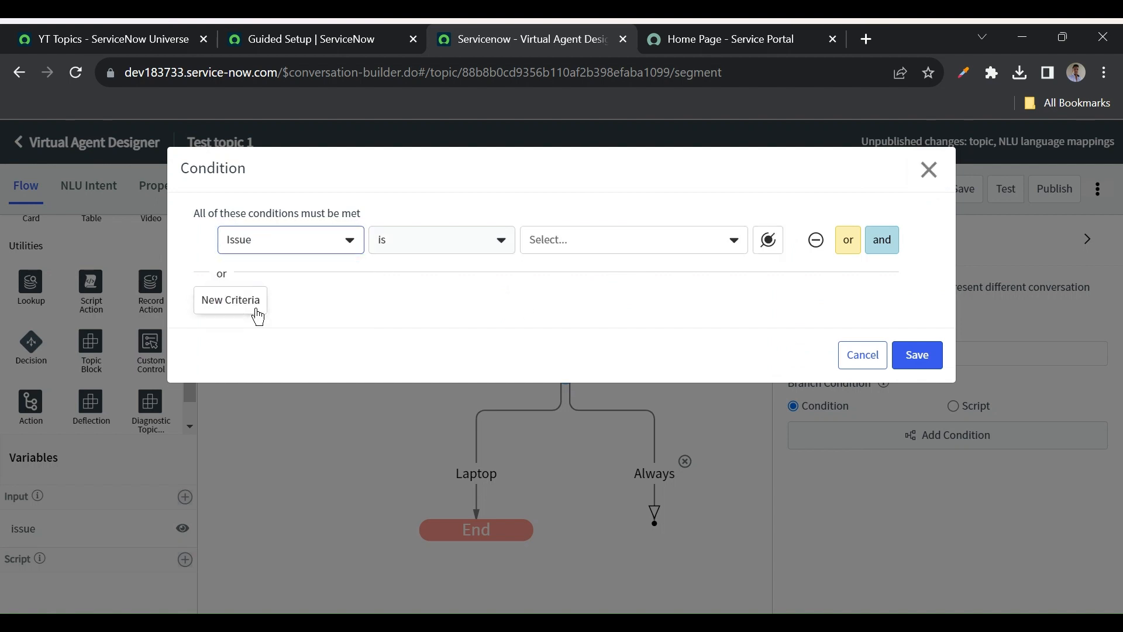
click(559, 239)
click(538, 305)
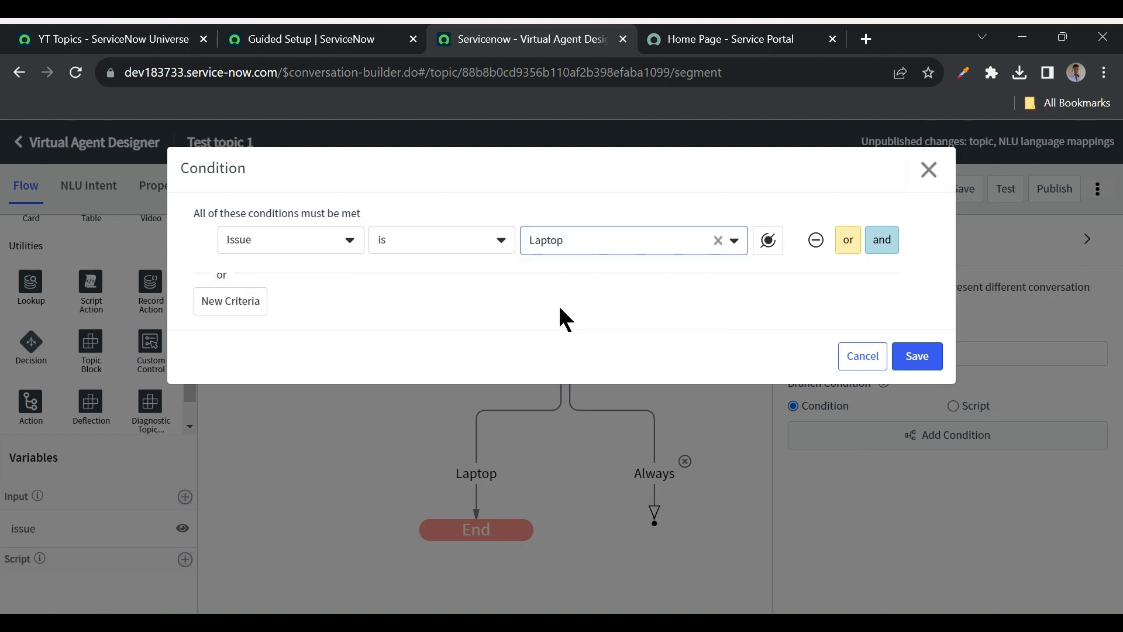
click(916, 356)
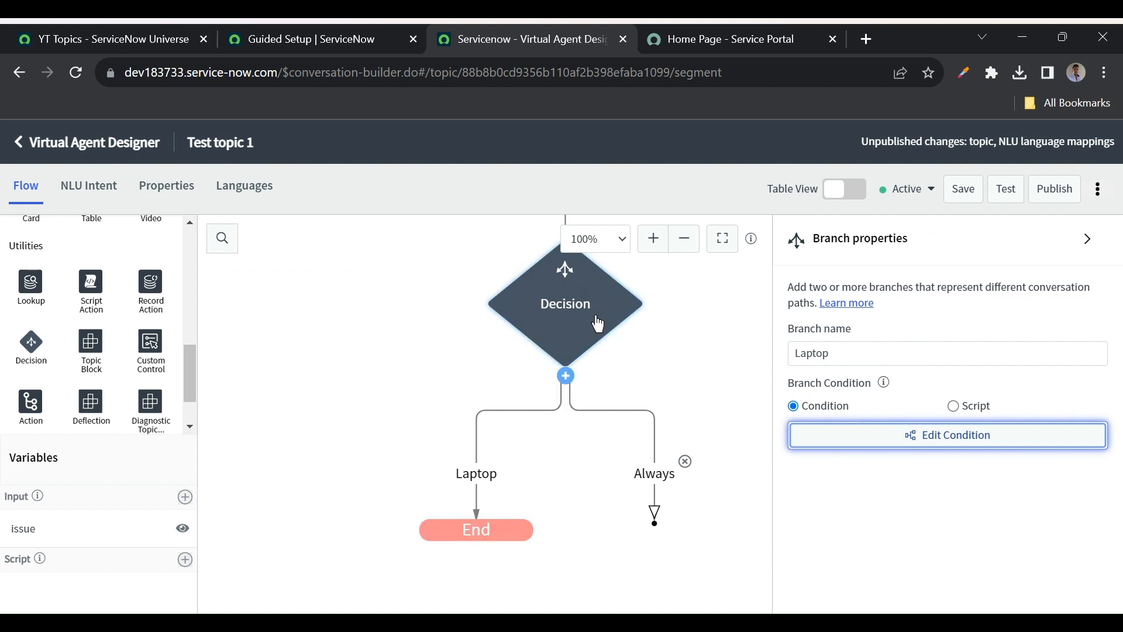
- Rename the Decision node's Always branch to "Software"
click(653, 472)
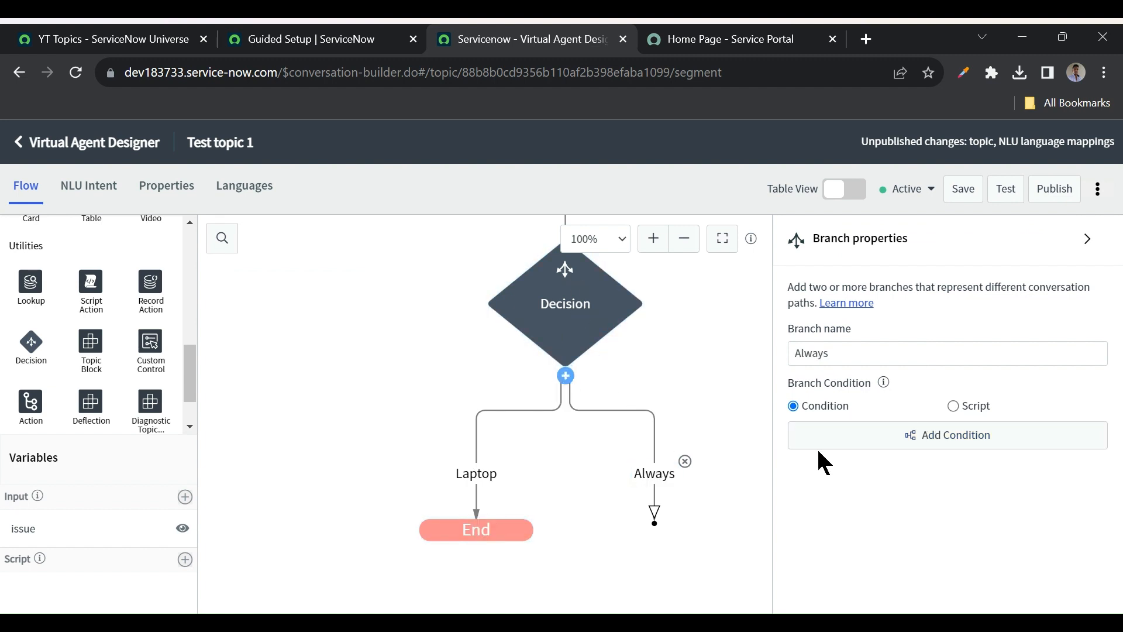
click(820, 353)
double_click(819, 353)
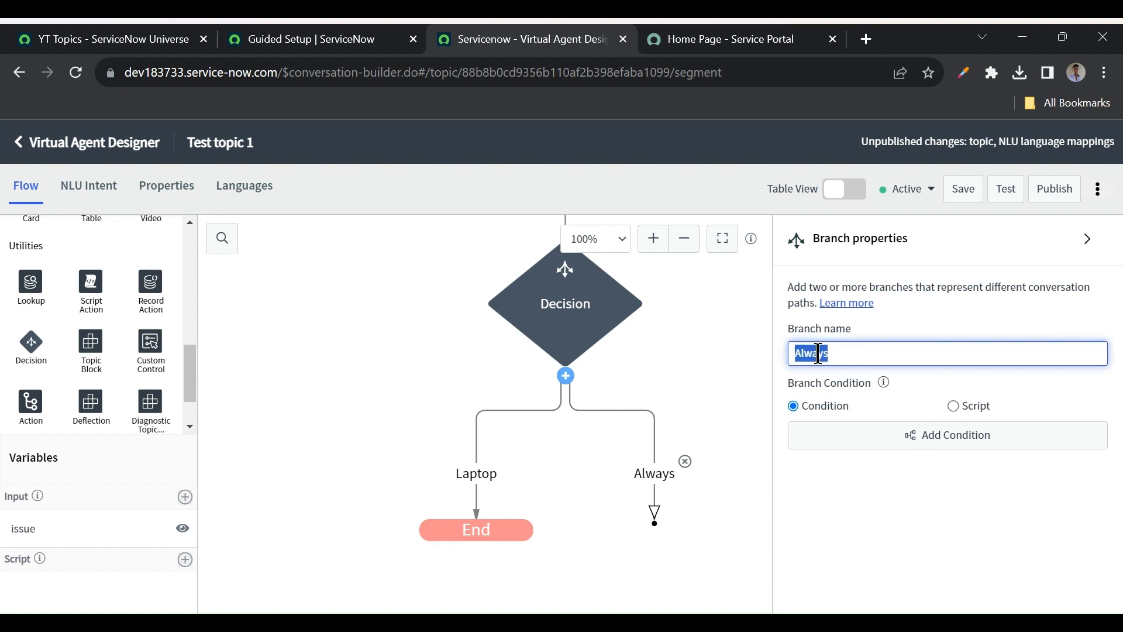
text(Software)
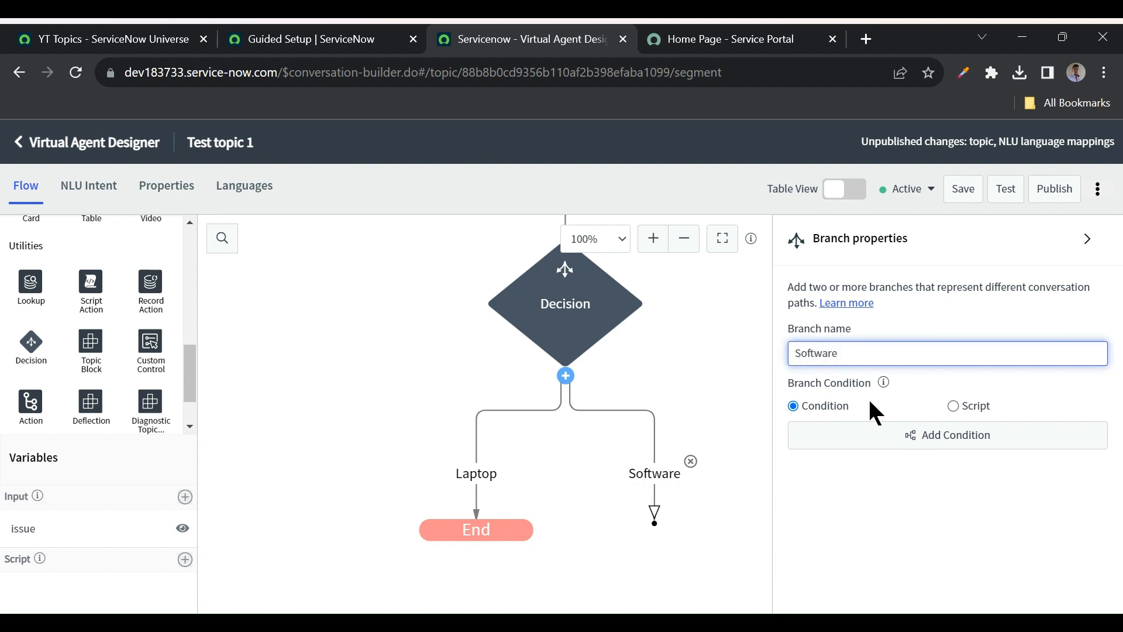
- Add a condition to the Software branch so that it applies when Issue is Software, and save it
click(904, 433)
click(339, 245)
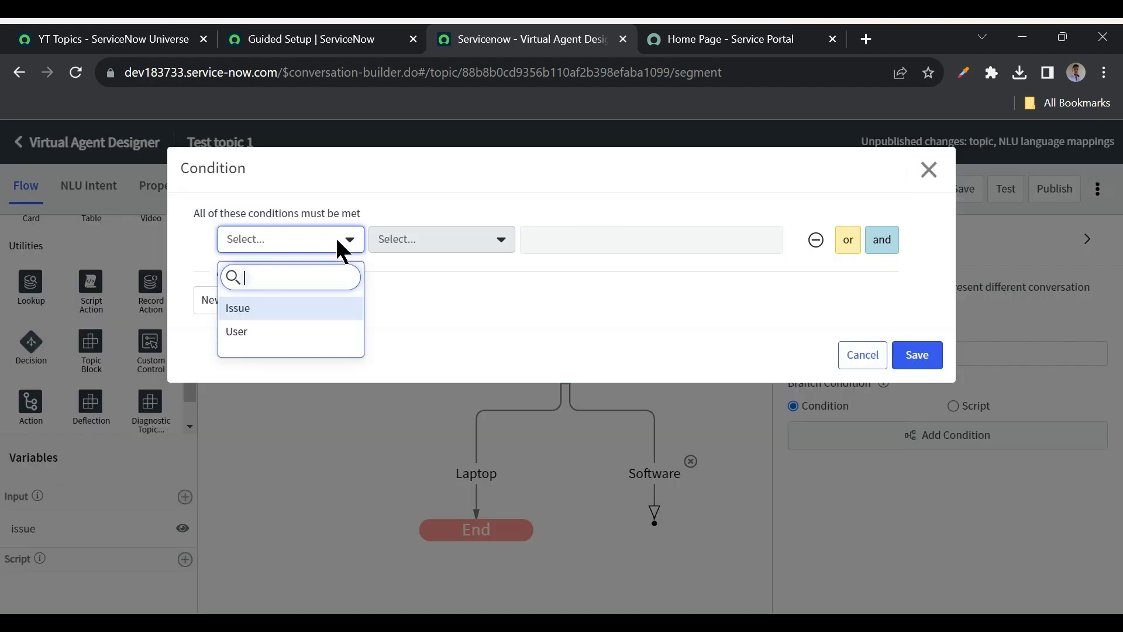
click(255, 309)
click(585, 240)
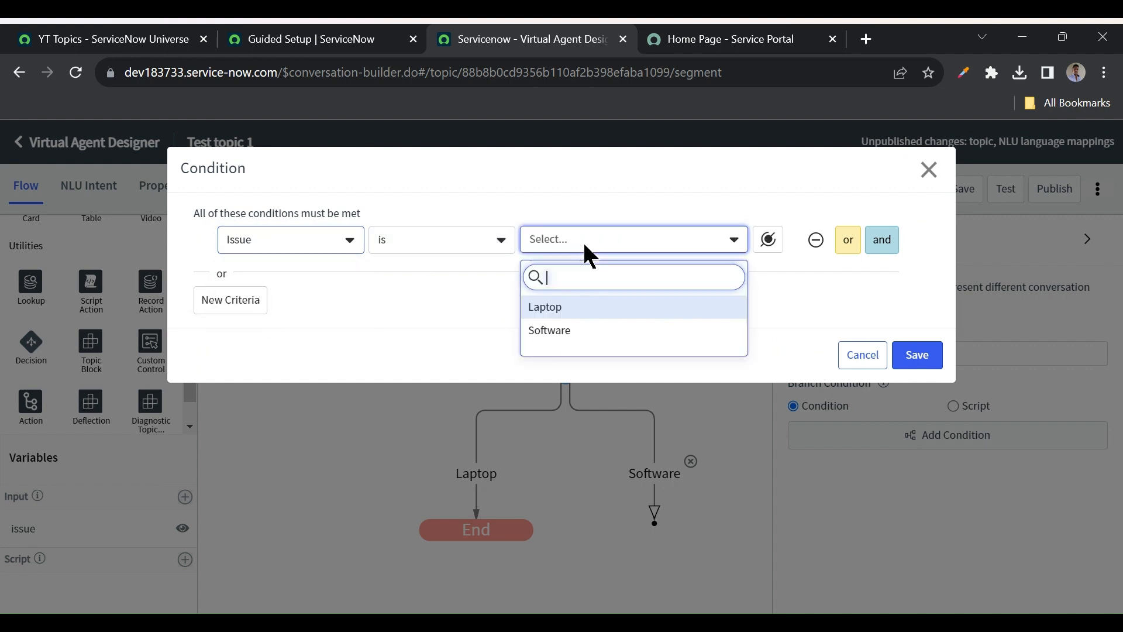
click(548, 330)
click(917, 355)
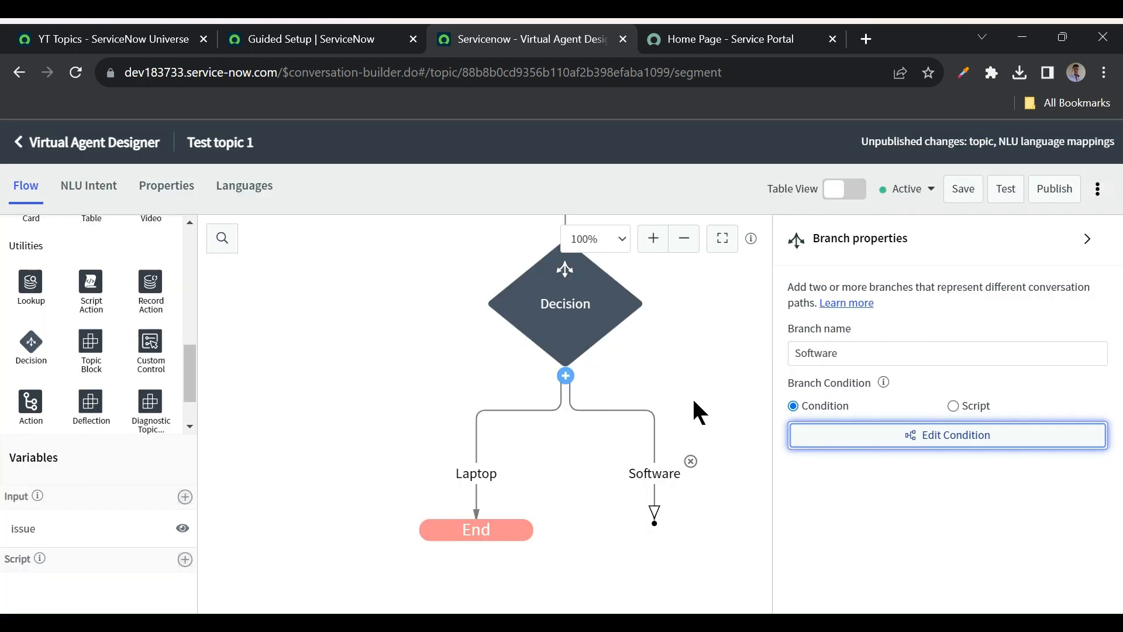
- Add a Text user input node to the Software branch below the Decision node
scroll(695, 409, down, 2)
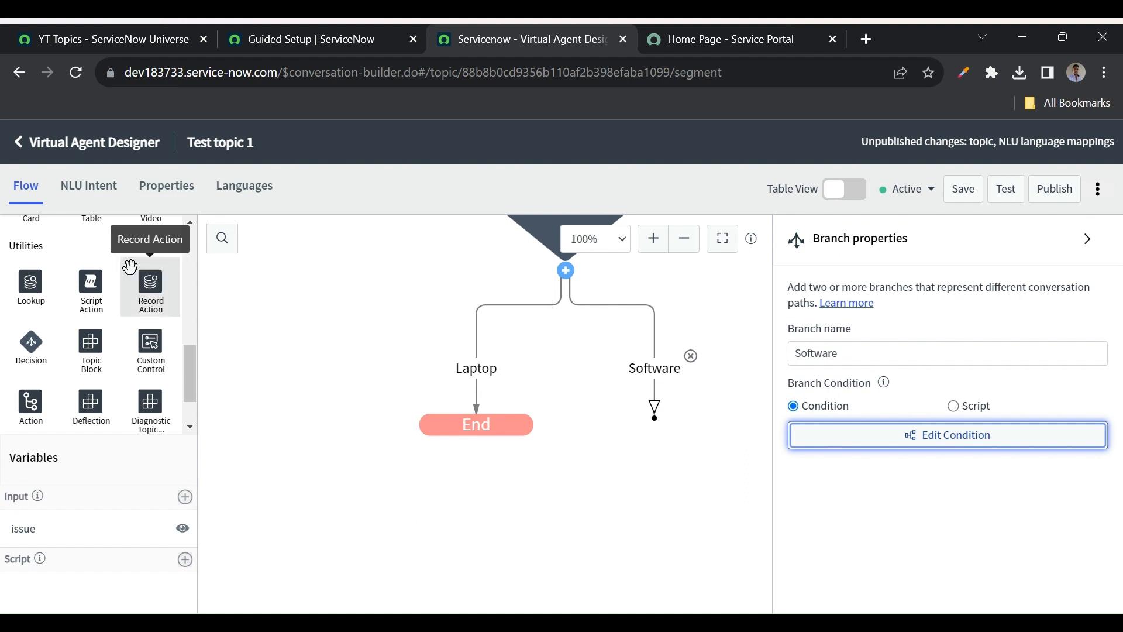
scroll(69, 357, up, 3)
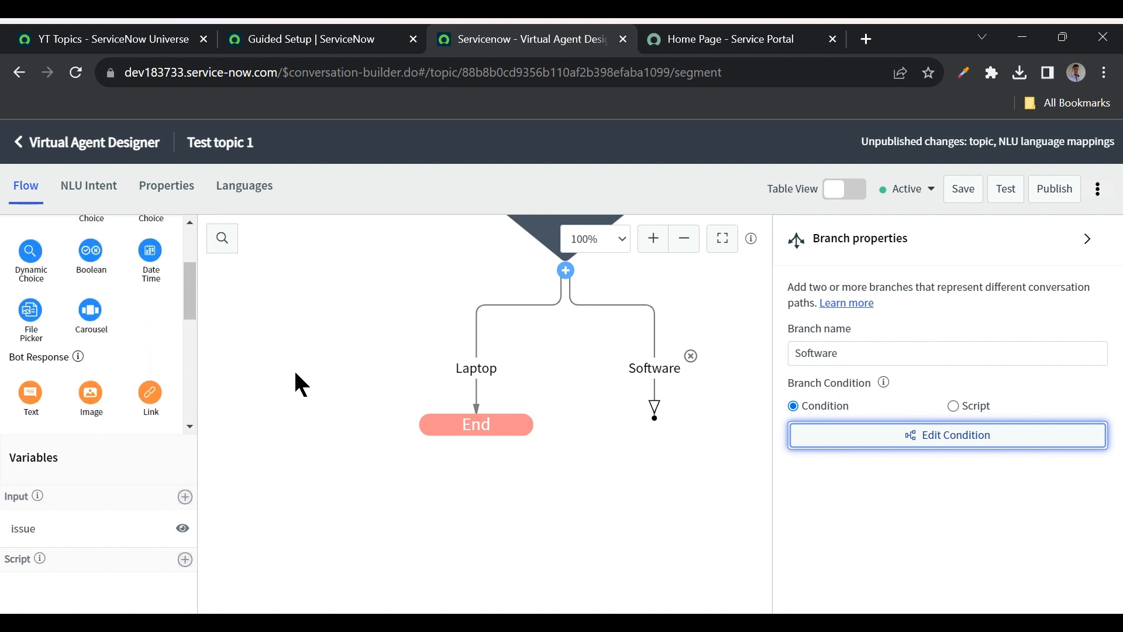
scroll(92, 314, up, 2)
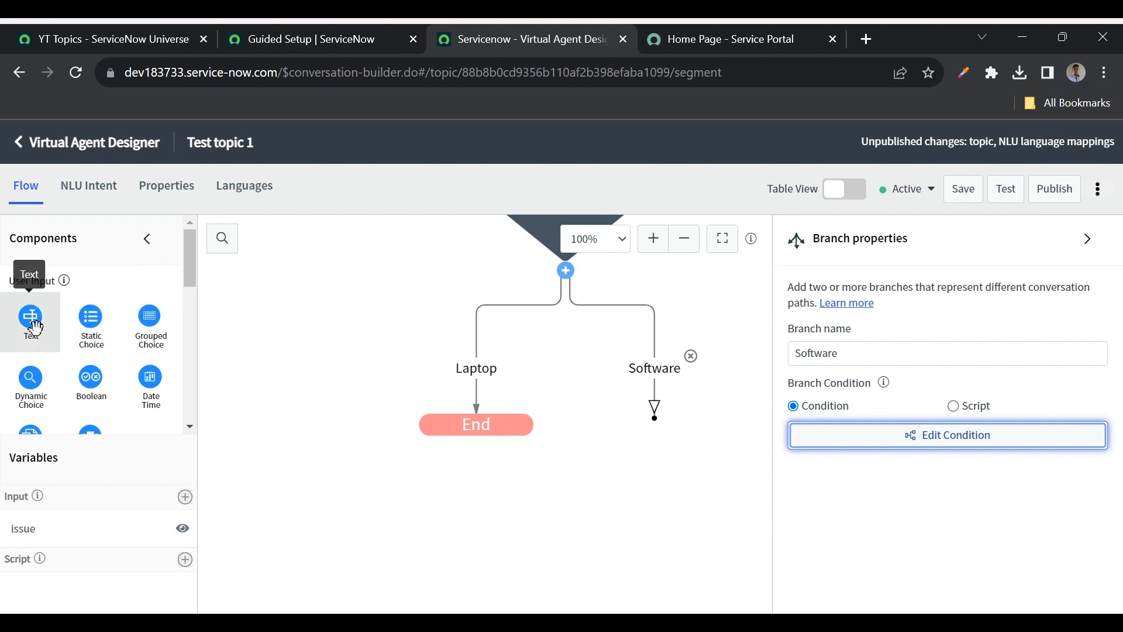
drag(31, 315, 665, 428)
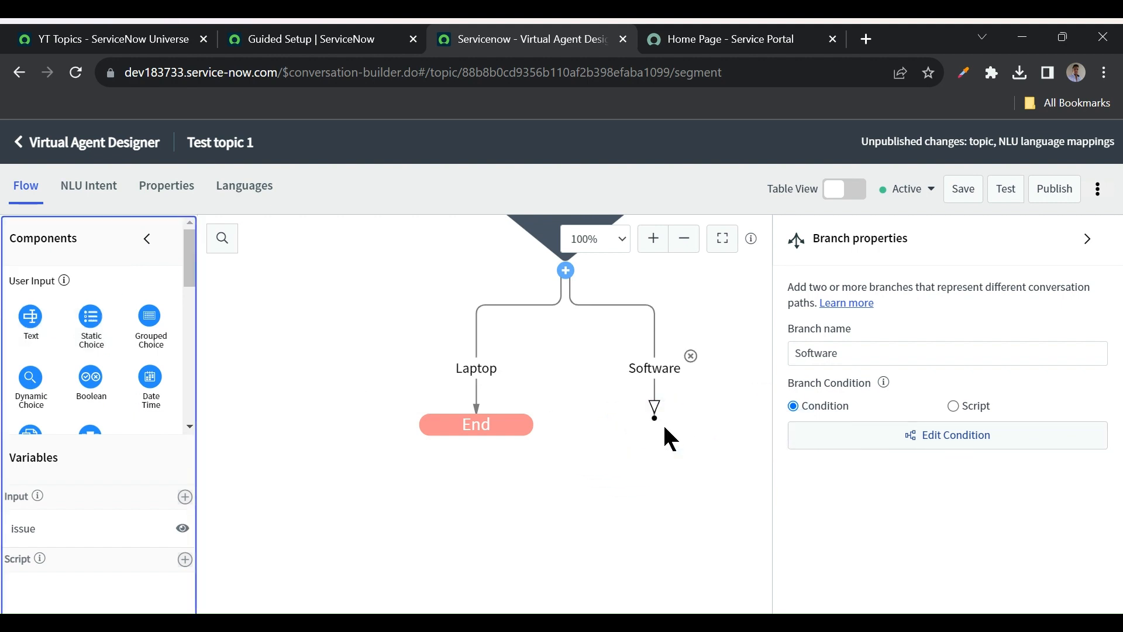
drag(31, 315, 648, 375)
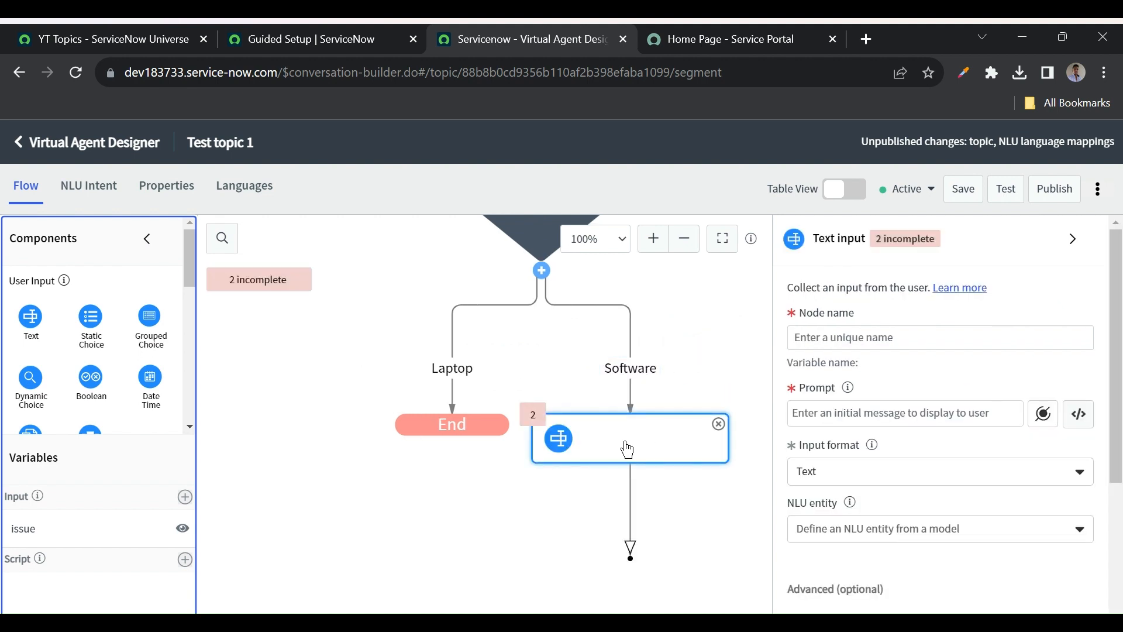
- Name the text input node "Software name" and set its prompt to "Please enter the software name"
click(885, 341)
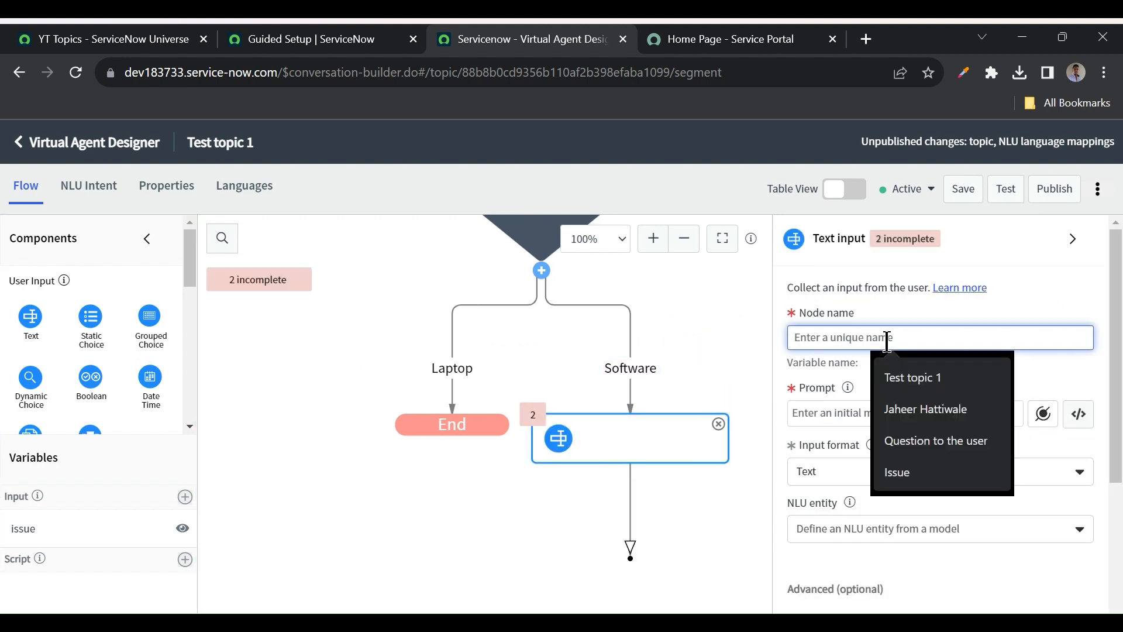
text(Software)
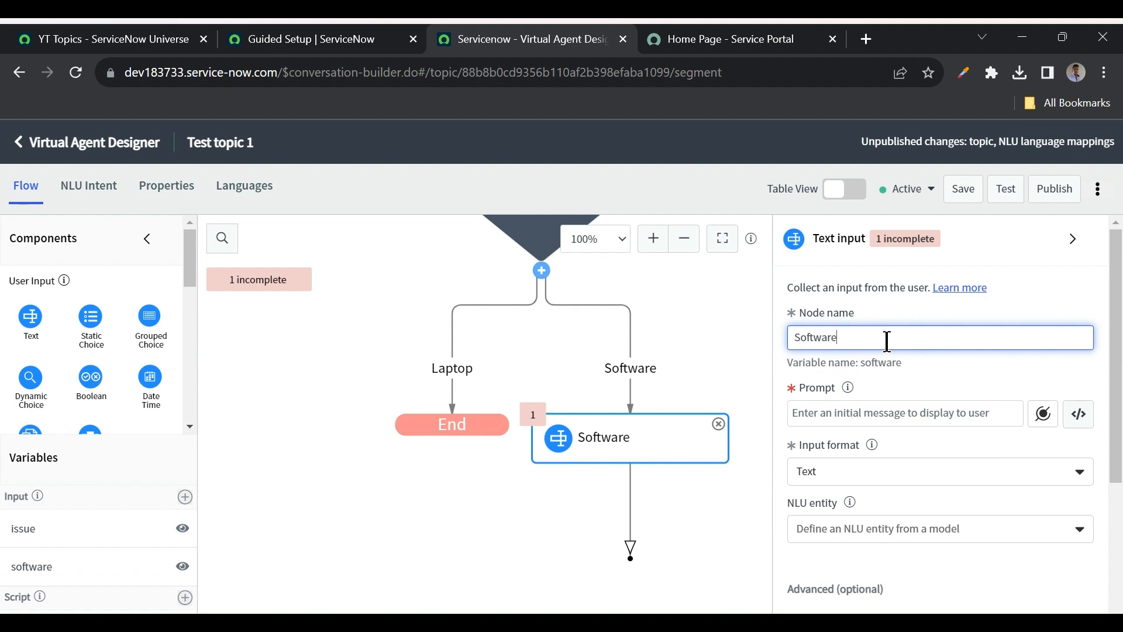
text( name)
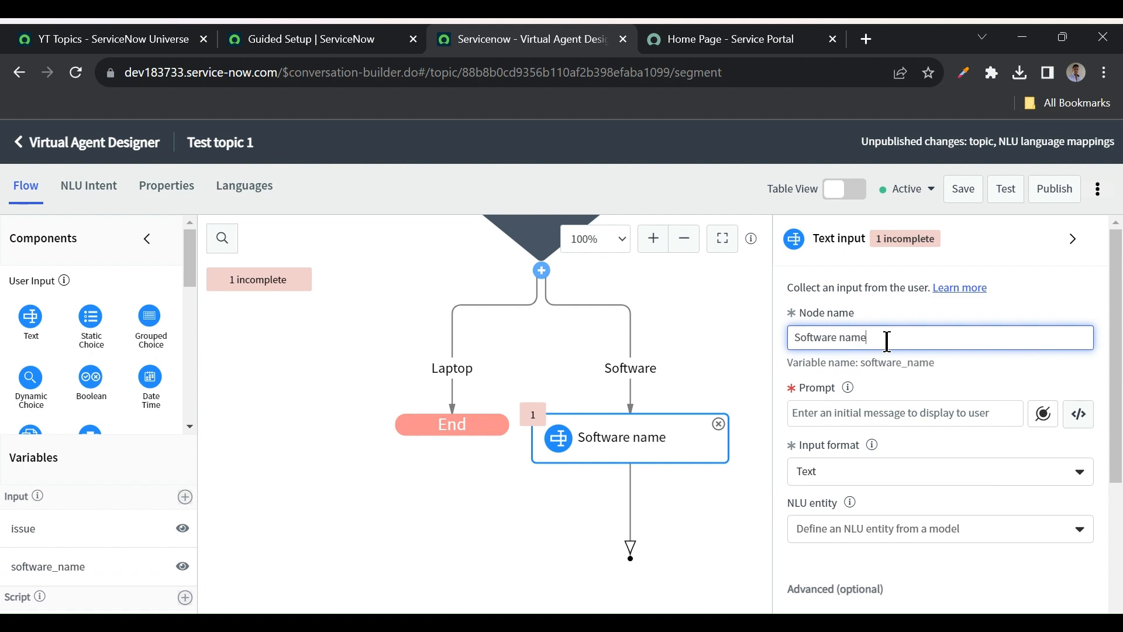
click(838, 416)
text(P)
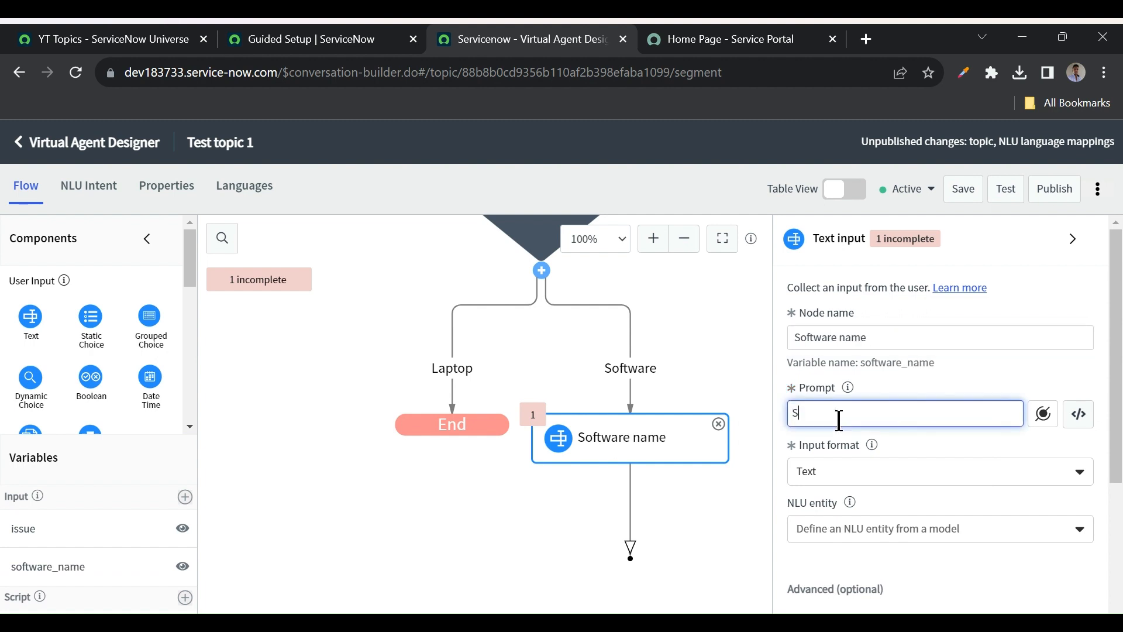
key(BackSpace)
text(Please enter the software name)
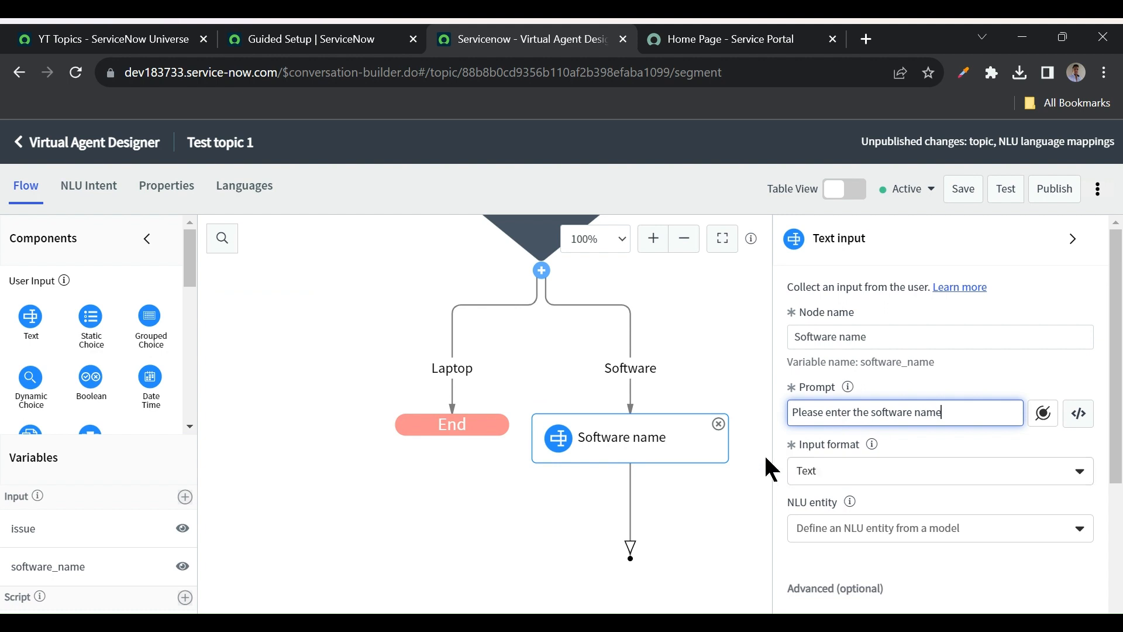
click(741, 475)
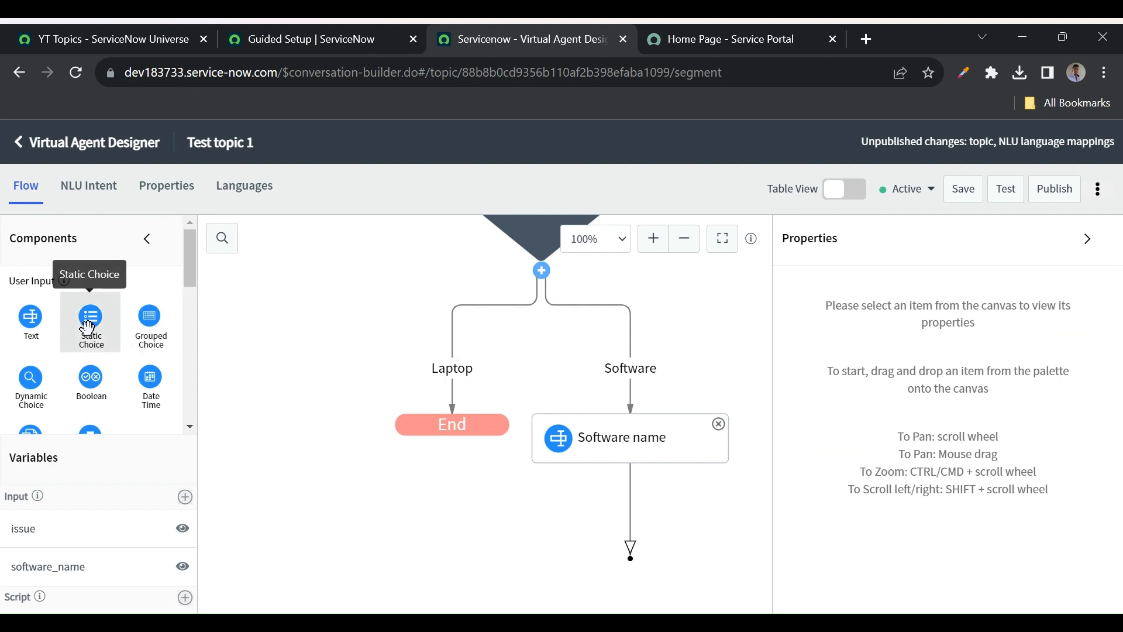
- Add a Static Choice user input node to the Laptop branch before End, and check the Software name node's properties
drag(90, 317, 441, 361)
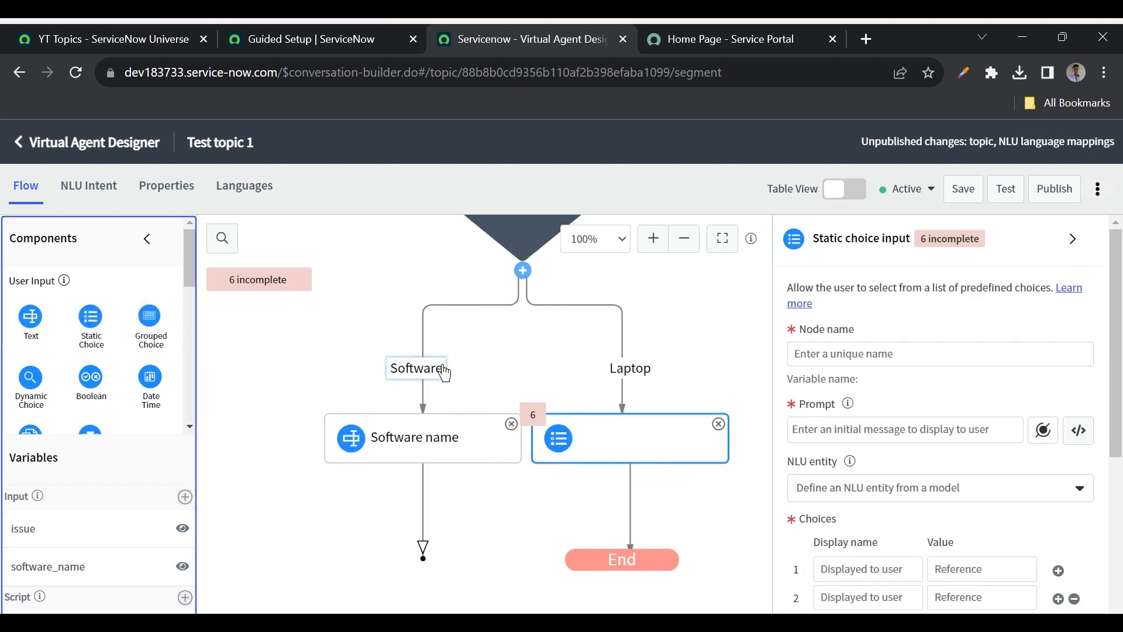
click(422, 442)
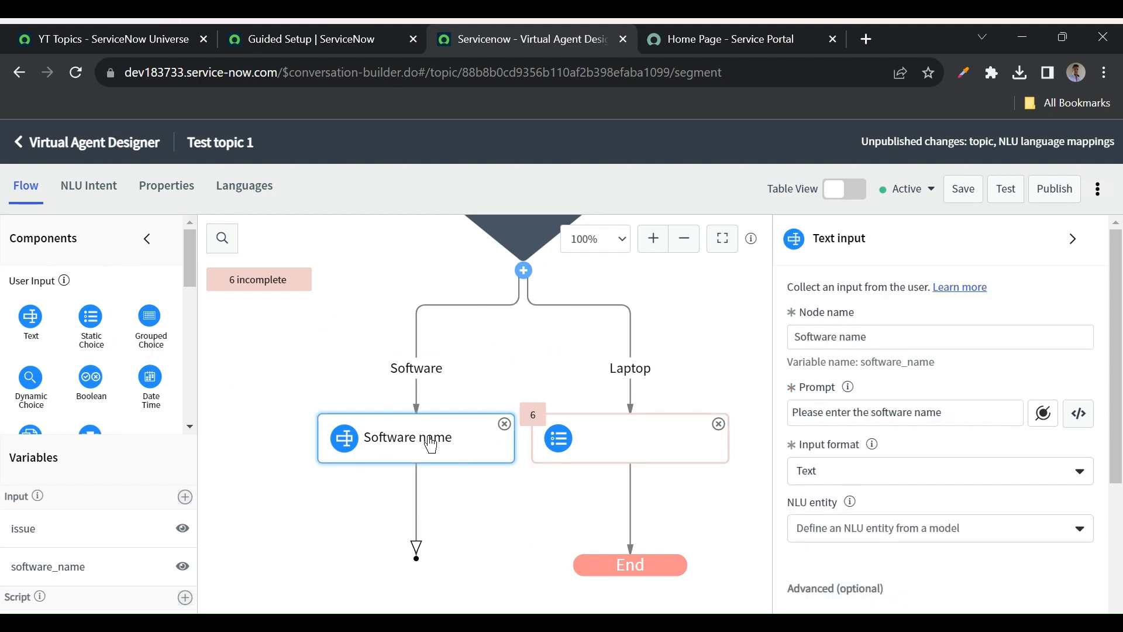
scroll(429, 437, down, 3)
scroll(428, 437, up, 3)
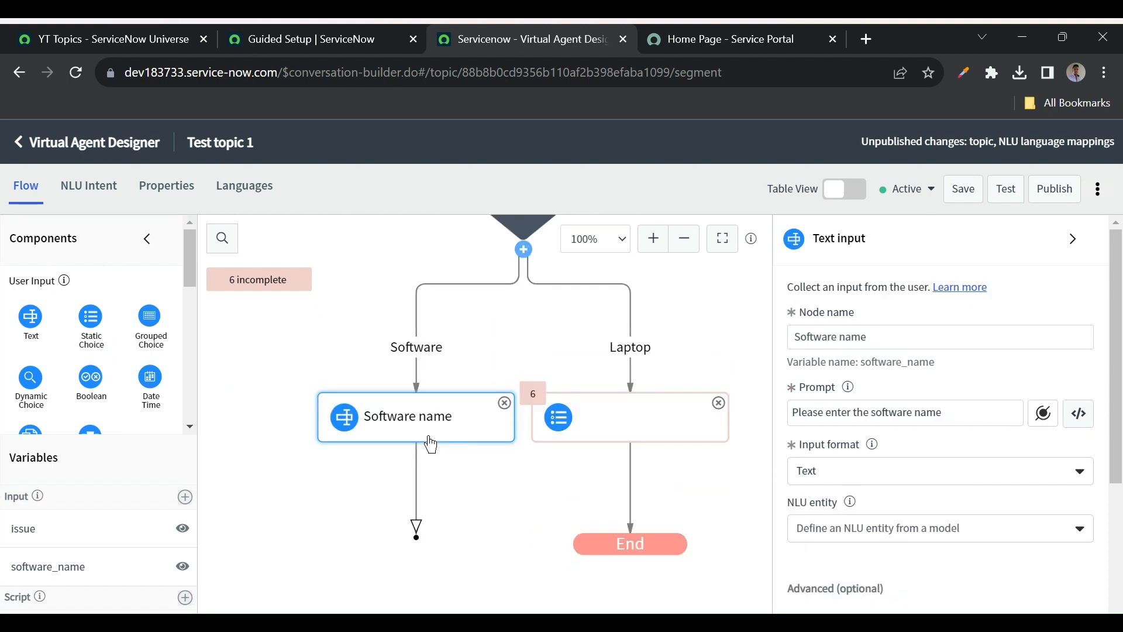
- Name the static choice node on the Laptop branch "Choices" and set its prompt to "Select below choice"
click(626, 420)
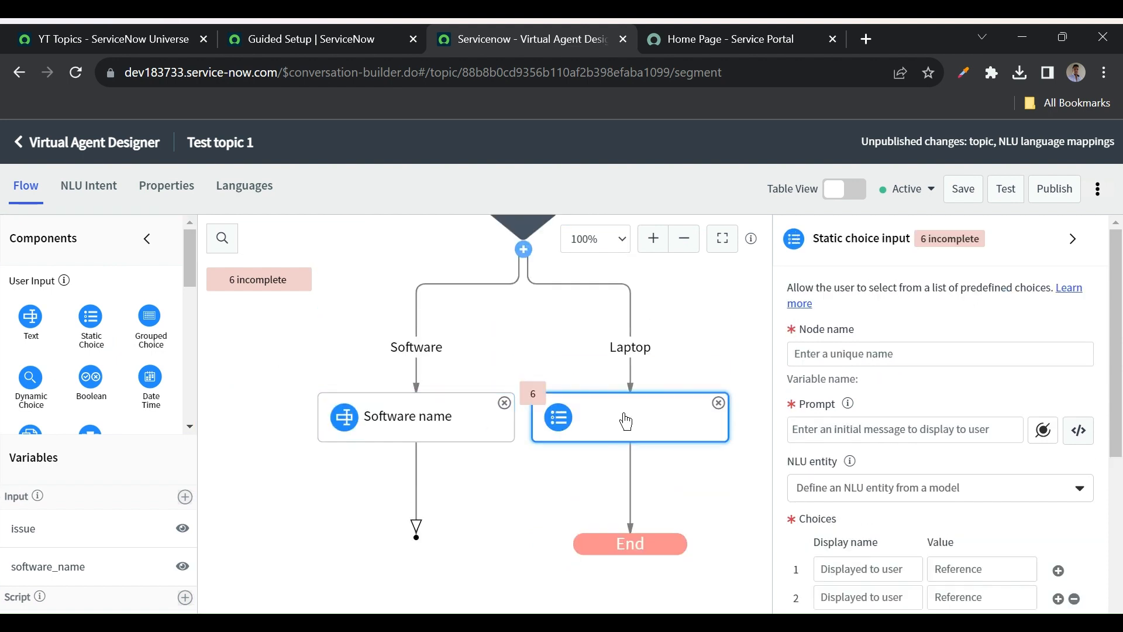
click(866, 353)
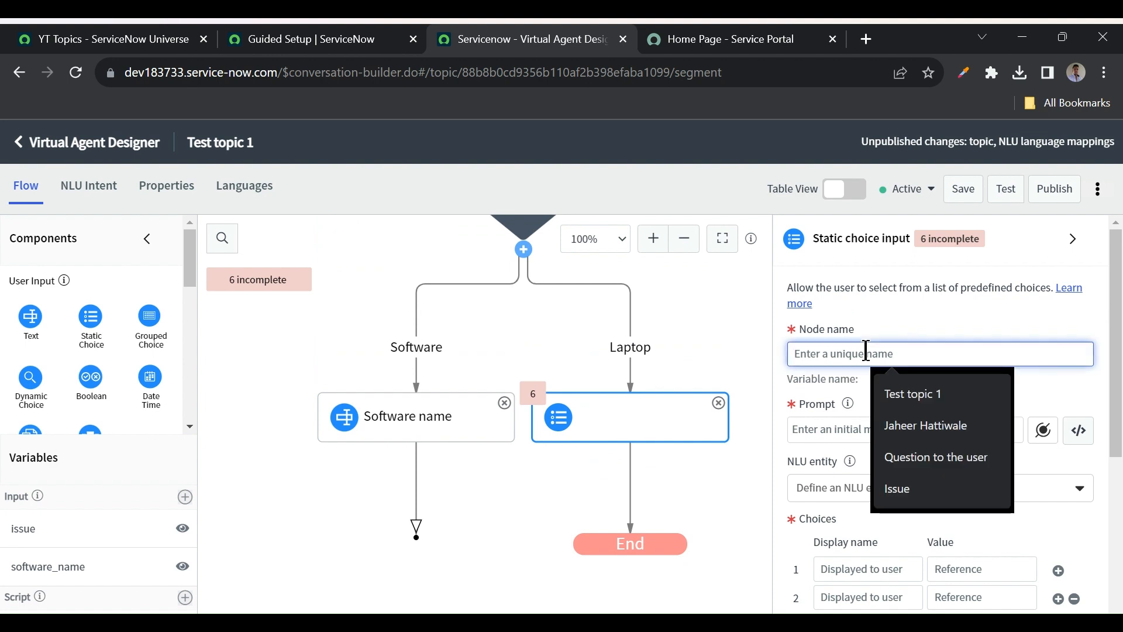
text(Choices)
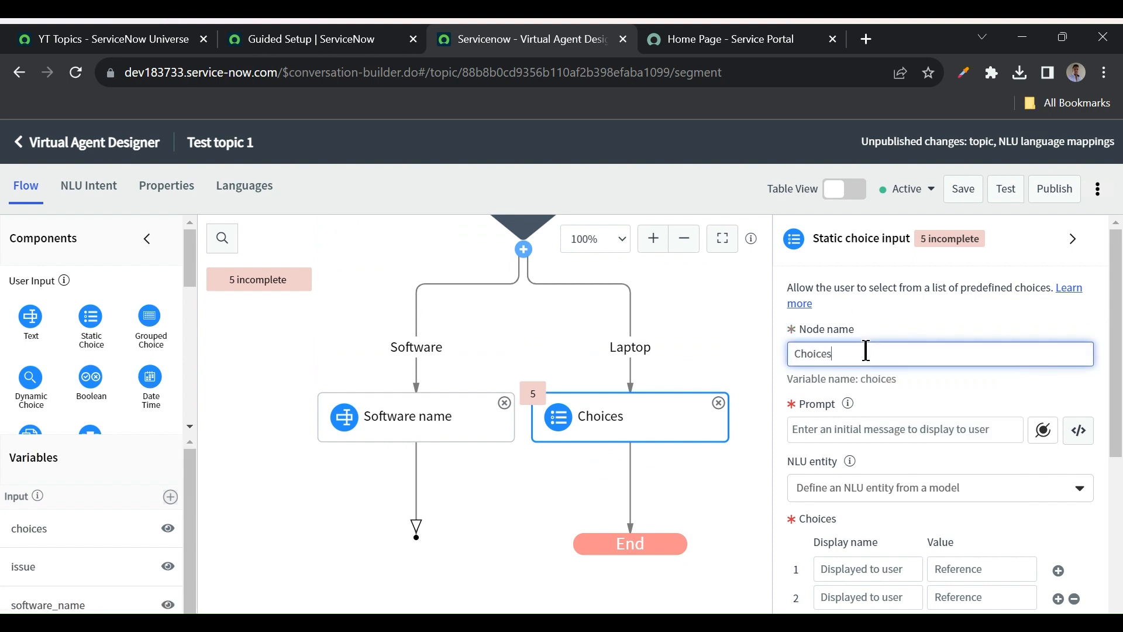
mouse_move(843, 405)
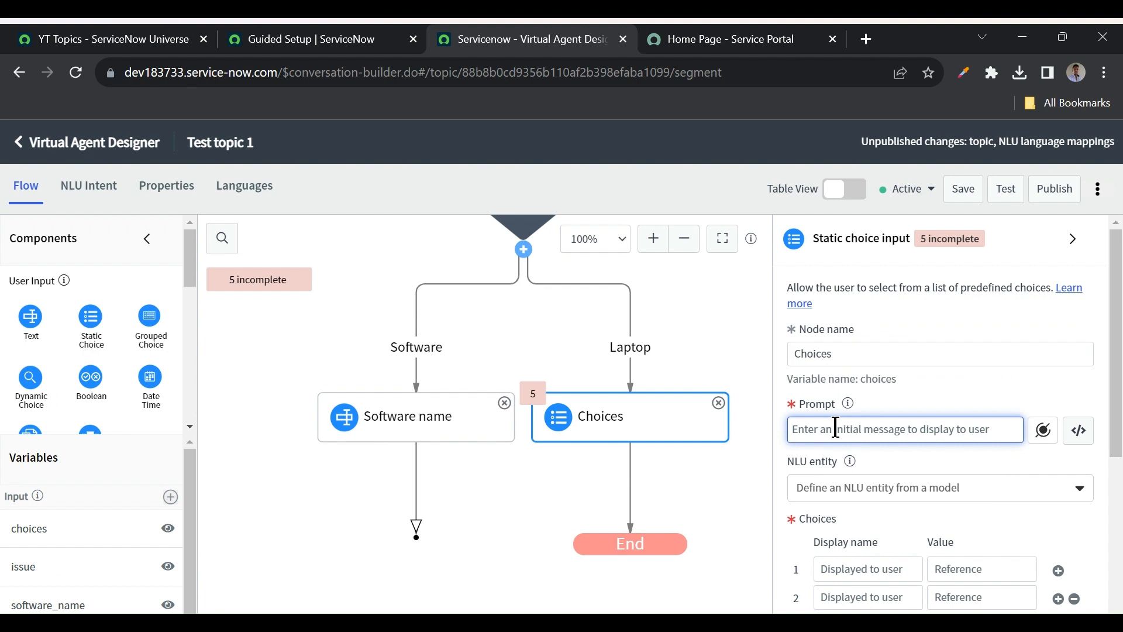
text(Select below choice)
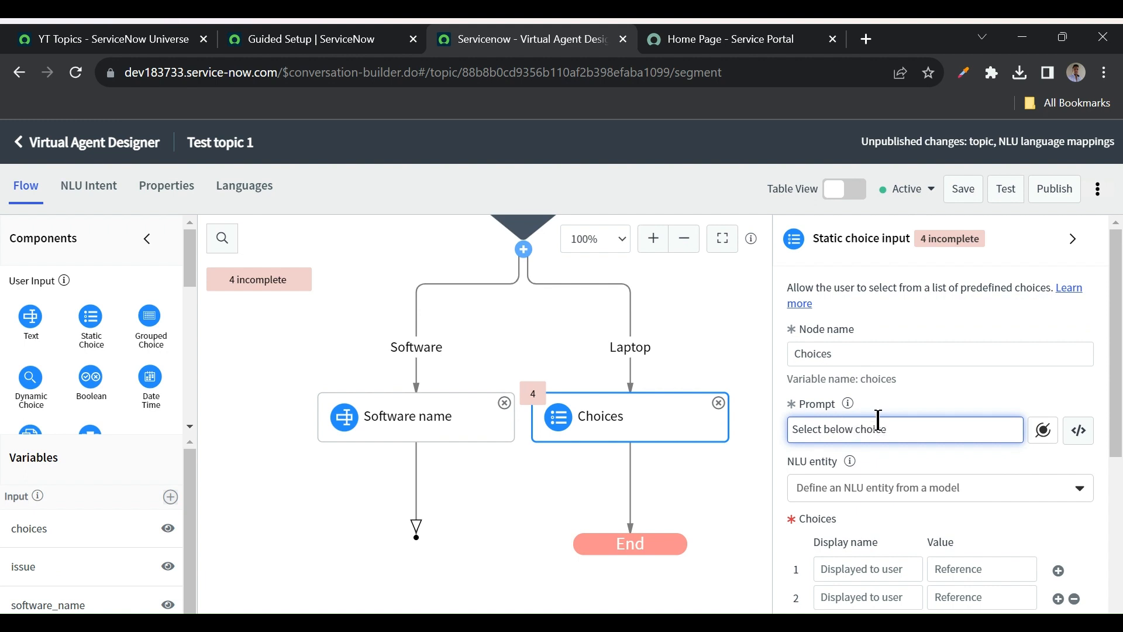
- Fill in the Choices node's two options as "Buy new laptop" and "Repair the existing one"
scroll(877, 421, down, 2)
click(852, 495)
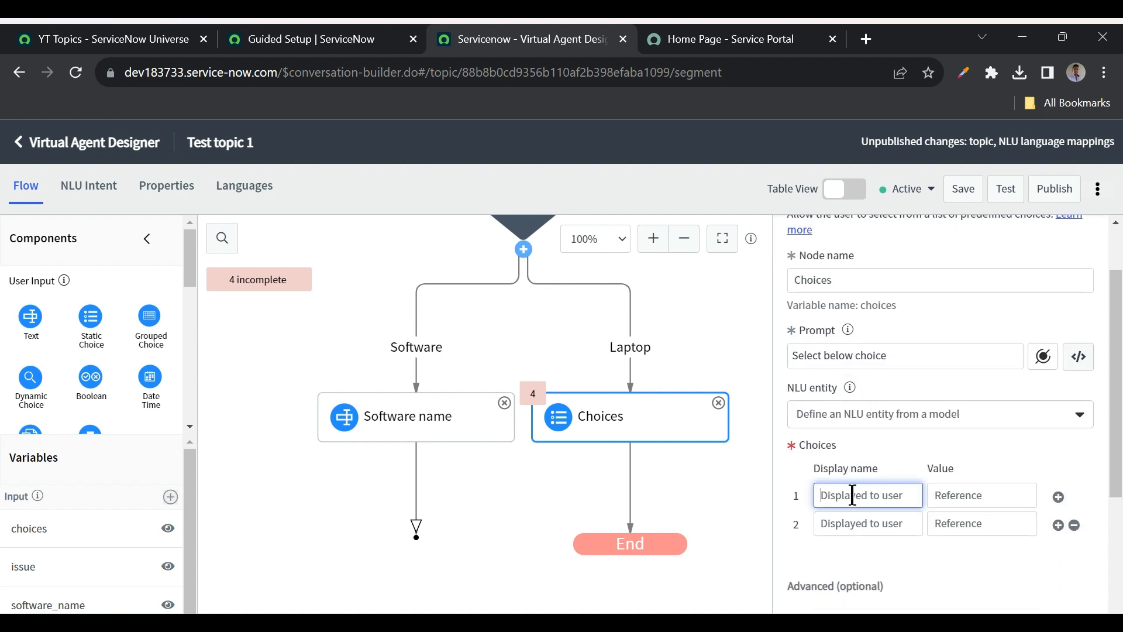
text(Buy new laptop)
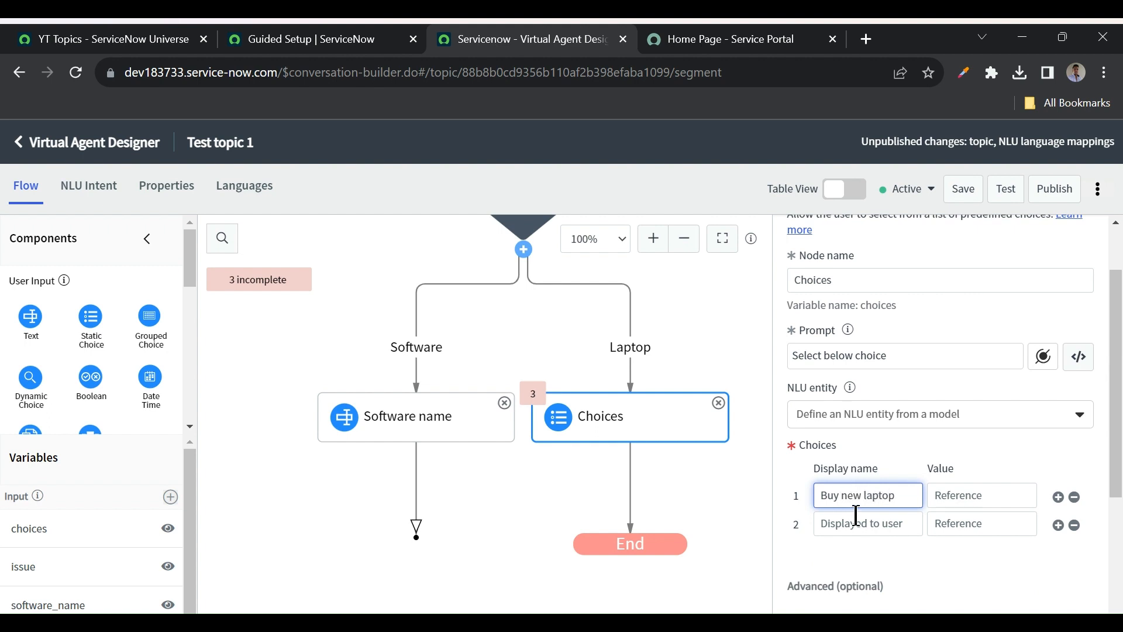
click(855, 517)
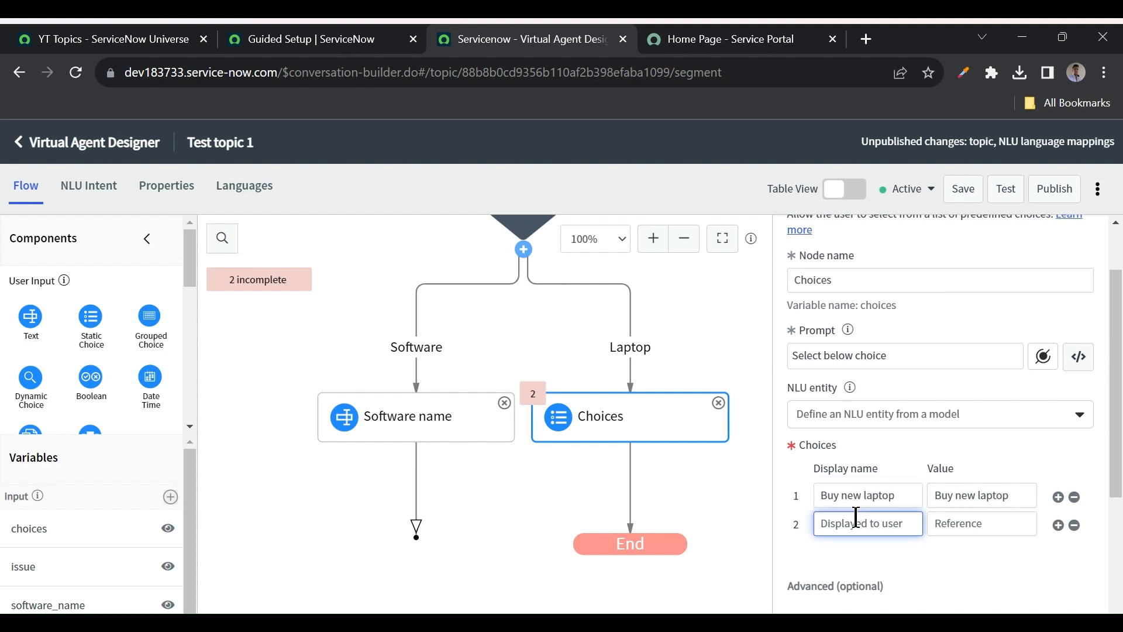
text(Re)
text(one)
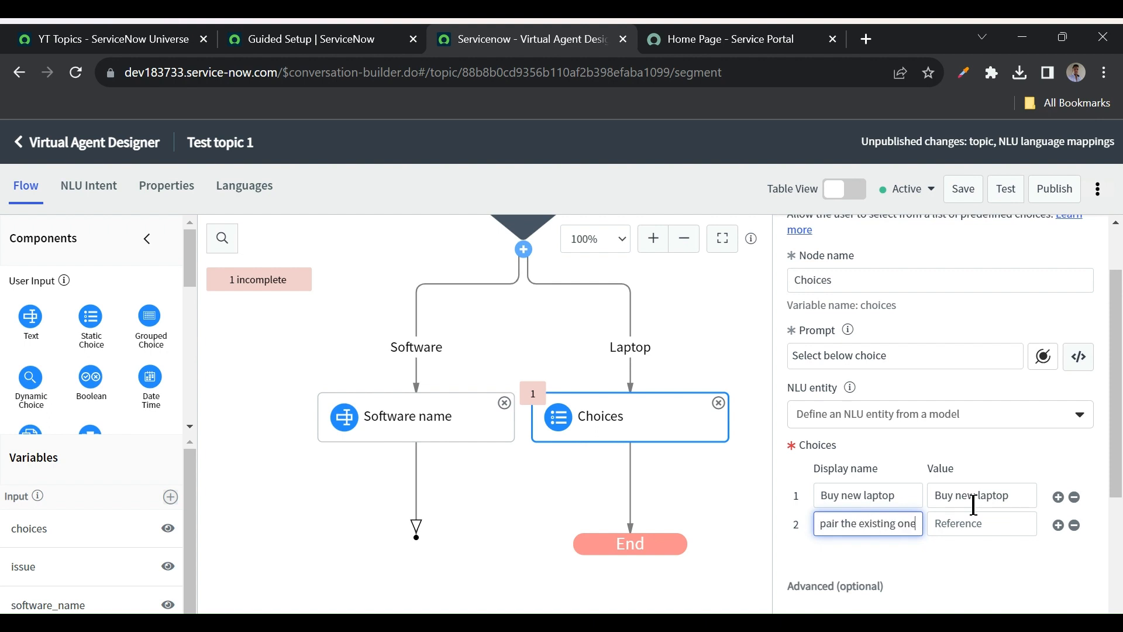
click(1041, 454)
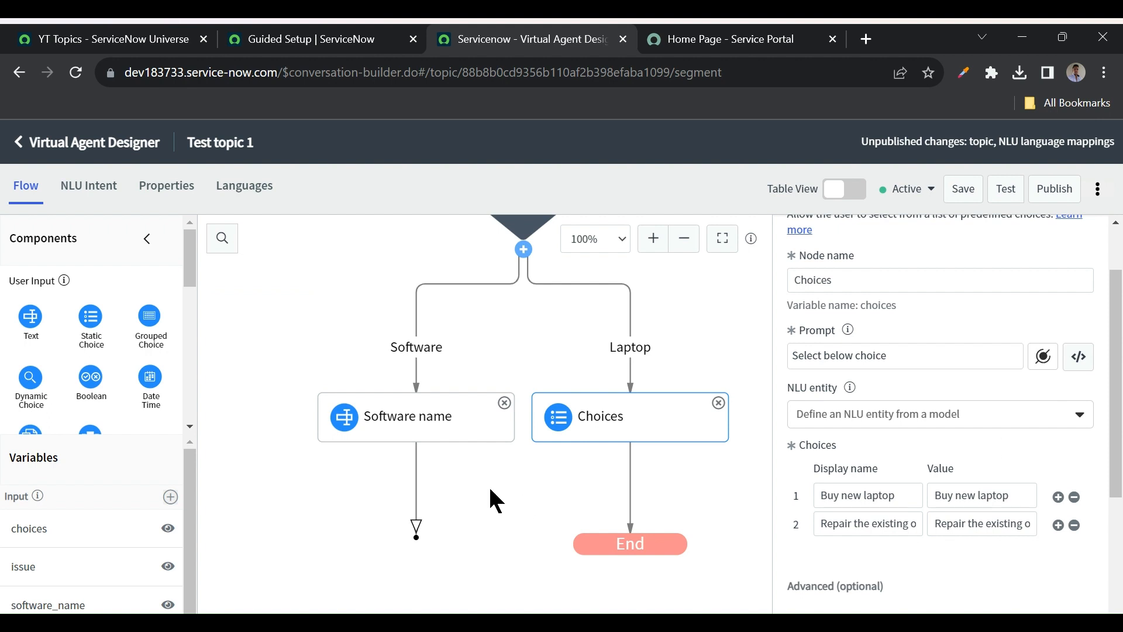
scroll(490, 489, down, 1)
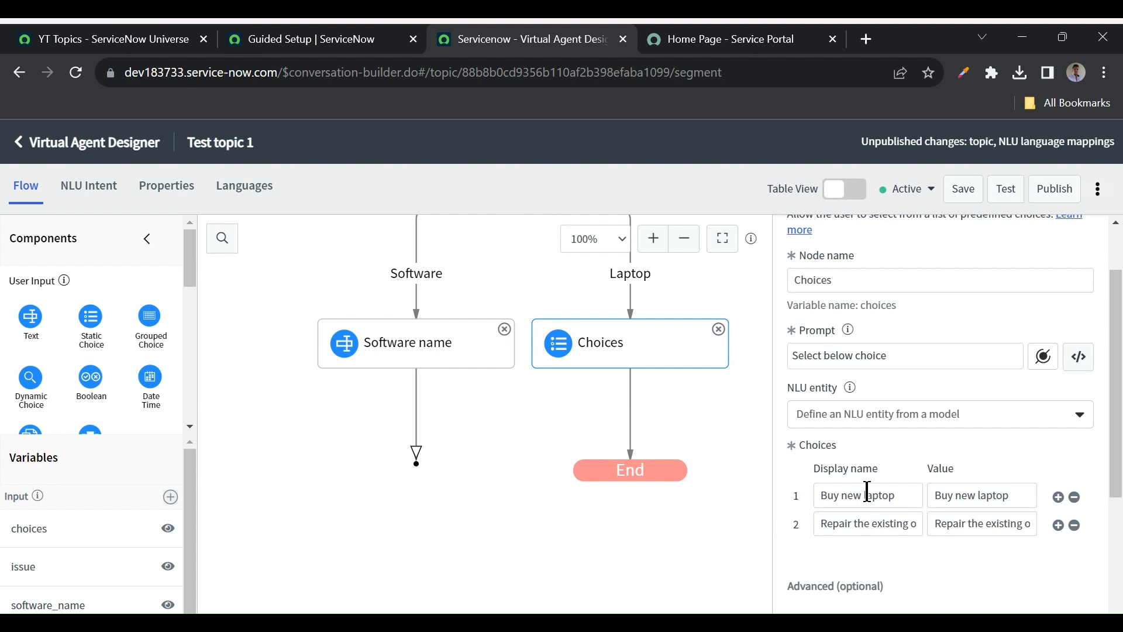
- Add a Decision utility between the Choices node and End on the Laptop path, and give it a second branch
scroll(61, 370, down, 6)
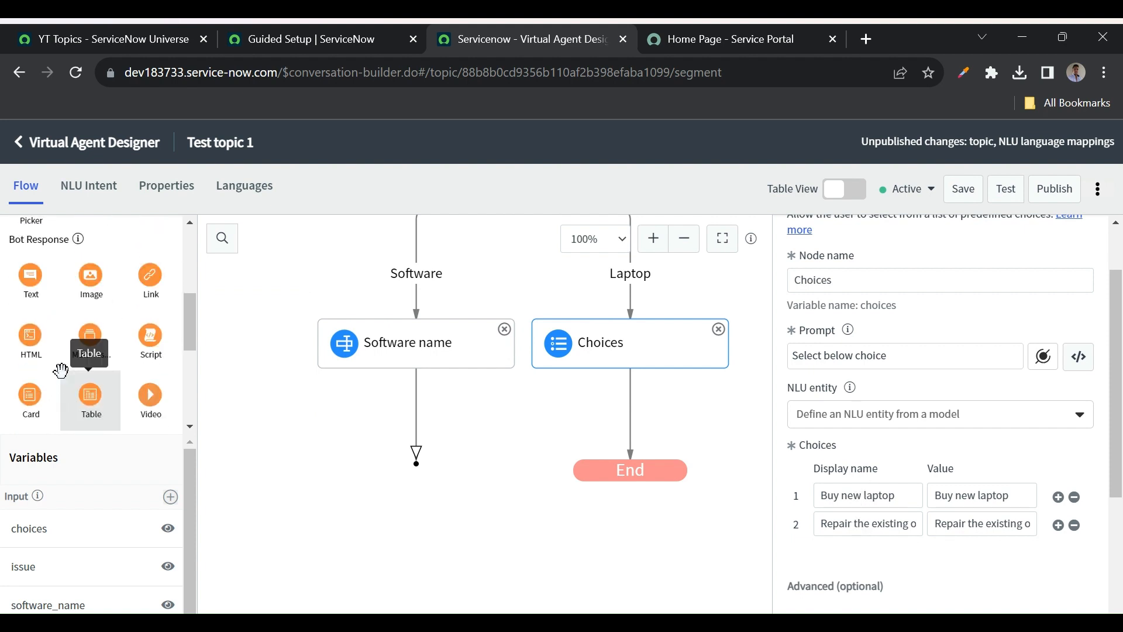
drag(31, 367, 631, 418)
scroll(571, 431, down, 2)
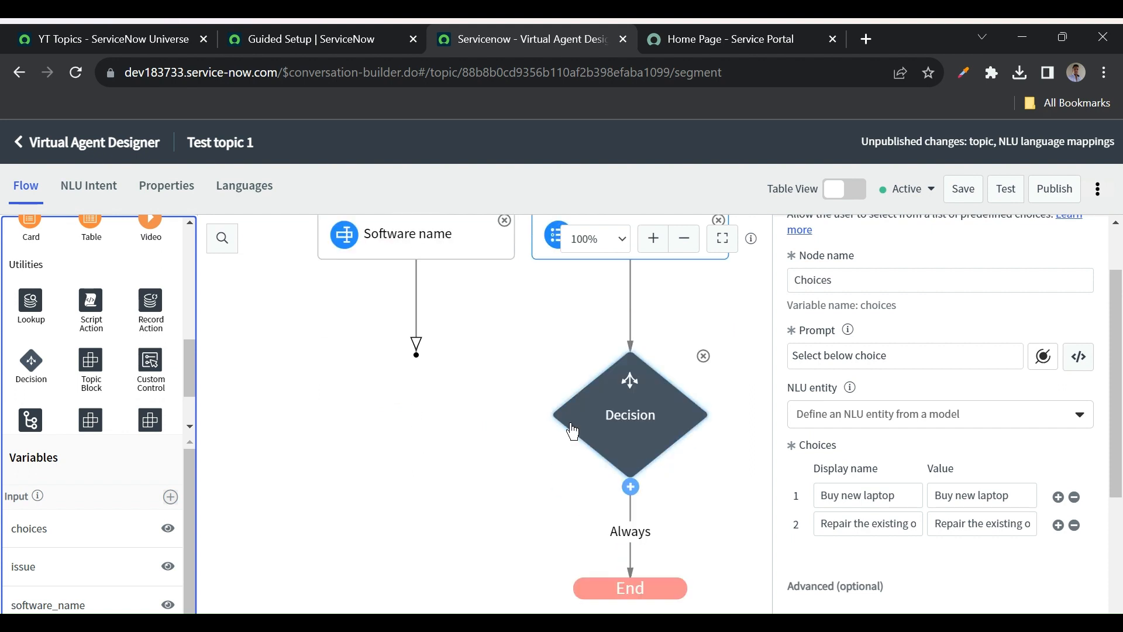
click(634, 438)
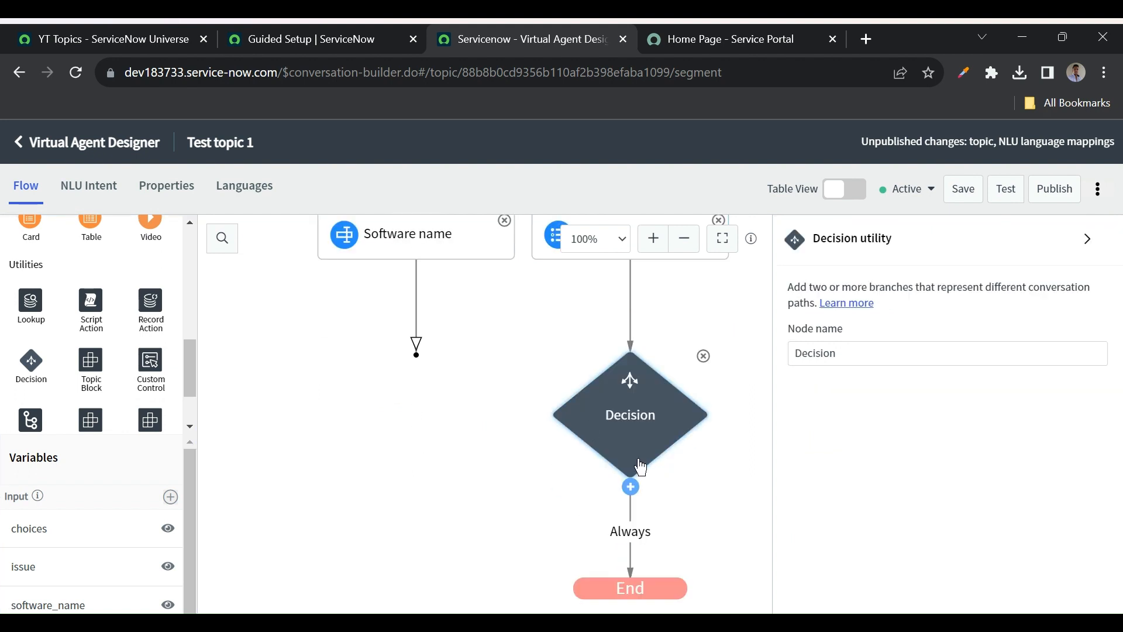
click(630, 487)
scroll(694, 471, down, 2)
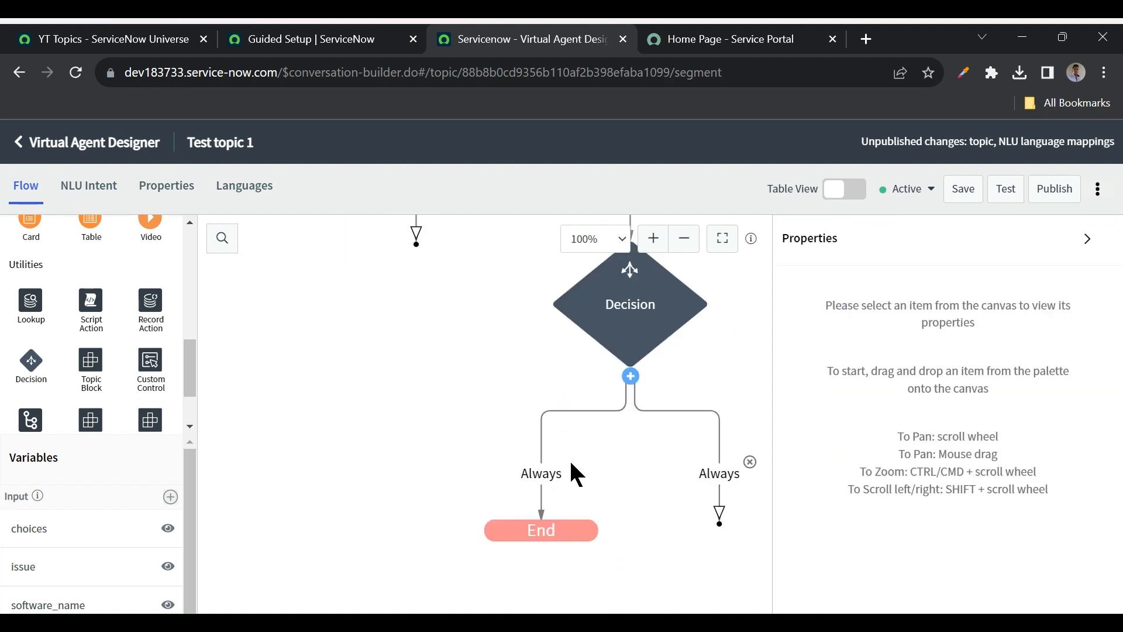
- Rename the new Decision's branch that leads to End as "buy laptop"
click(541, 472)
click(877, 350)
key(ctrl+a)
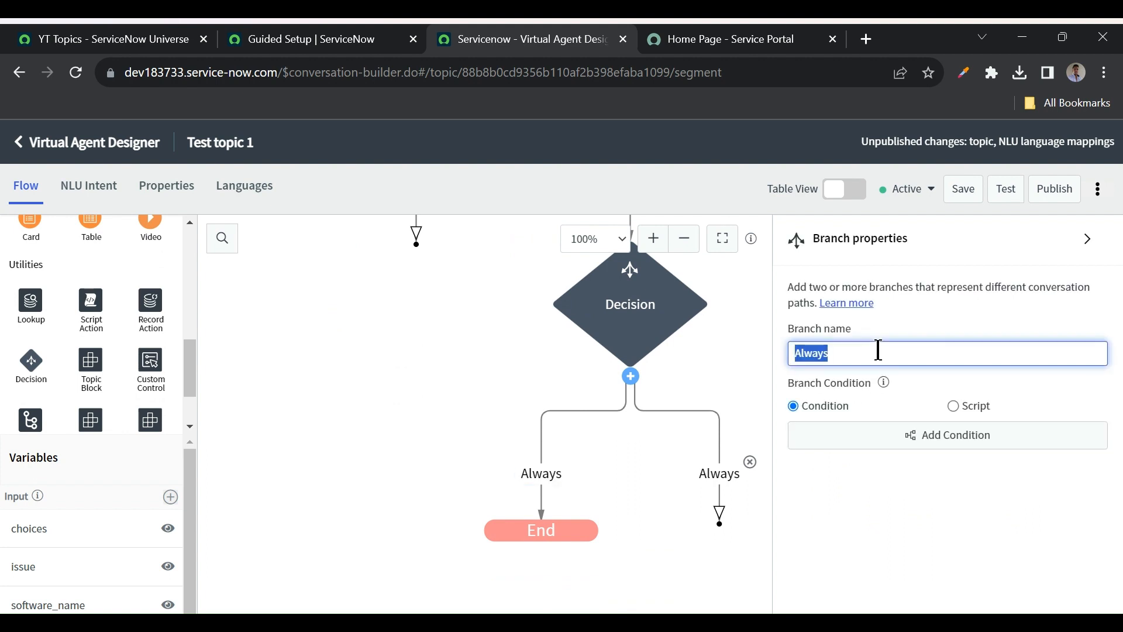
text(buy)
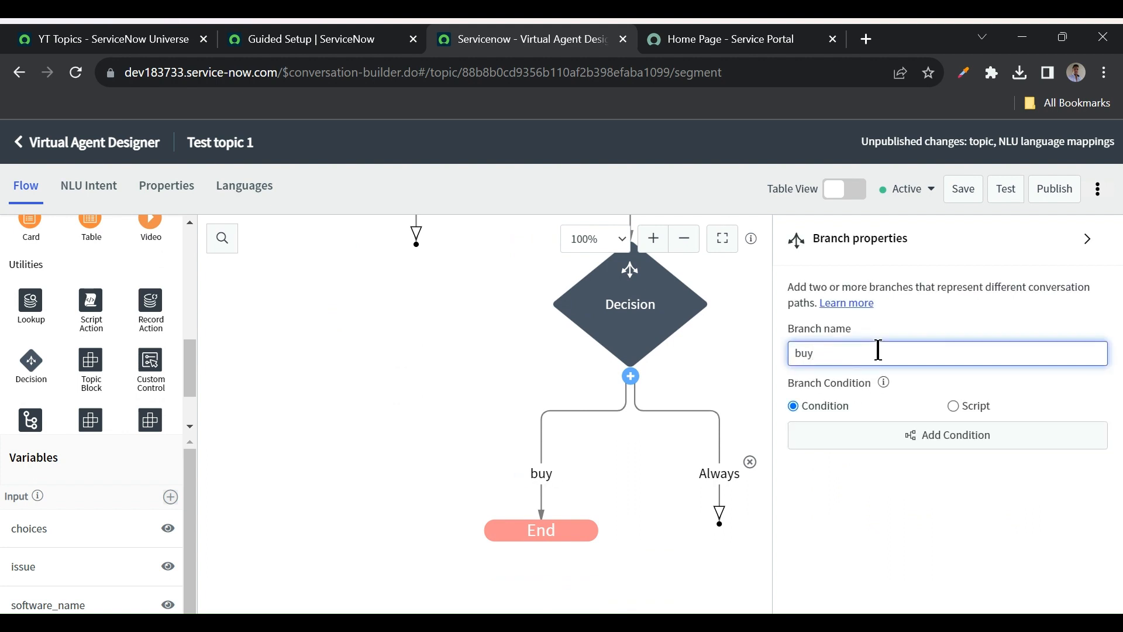
text( laptop)
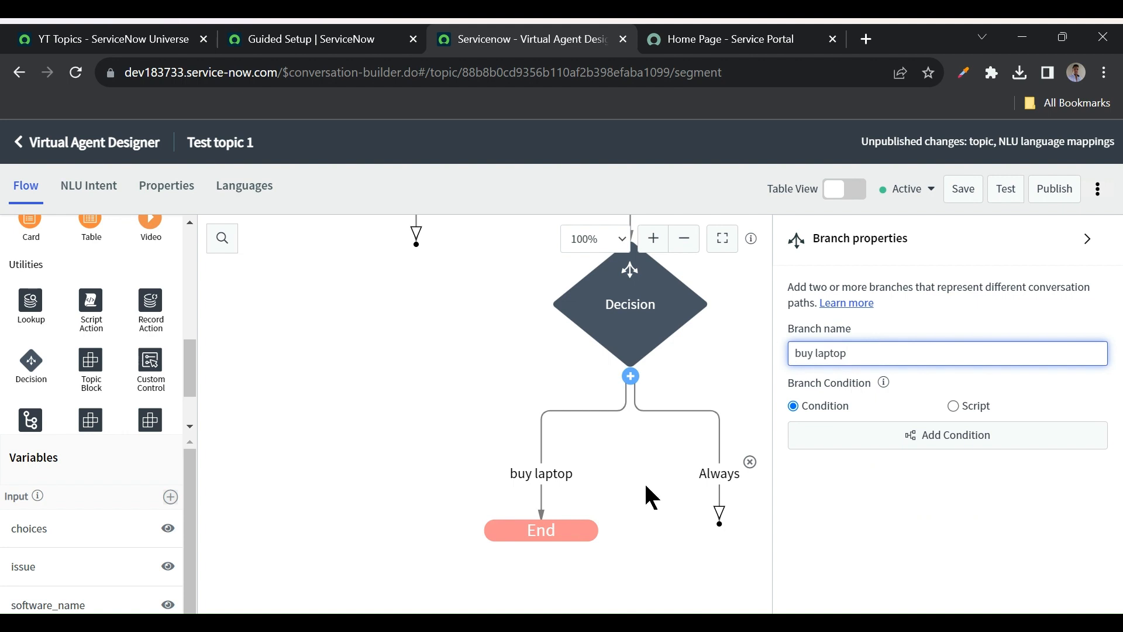
- Add and save the condition Choices is Buy new laptop on the buy laptop branch
click(878, 436)
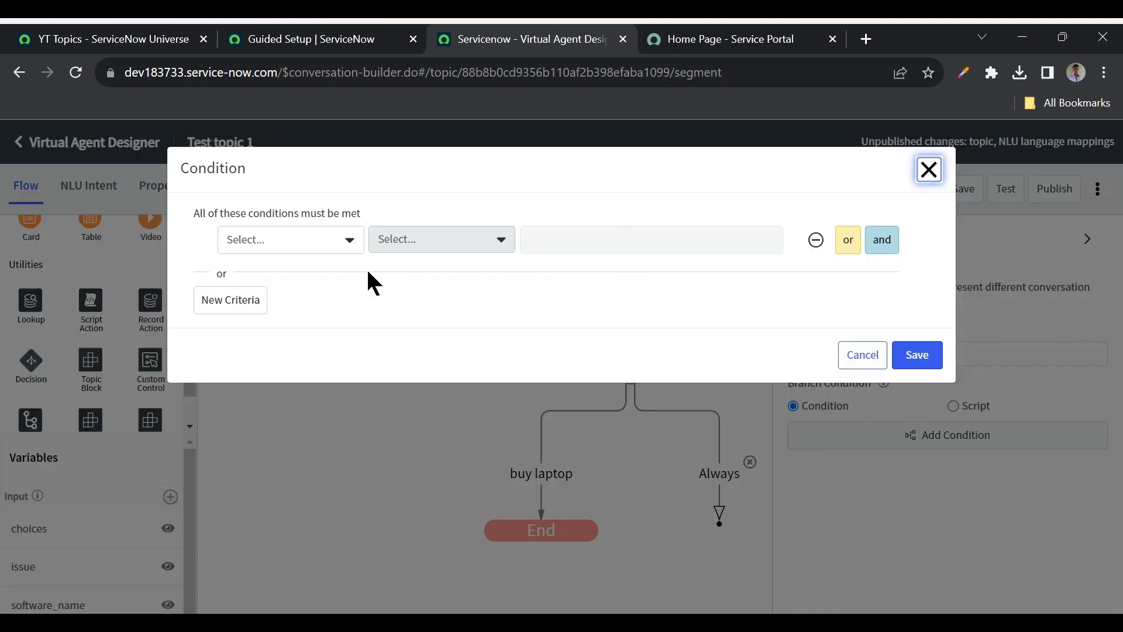
click(293, 240)
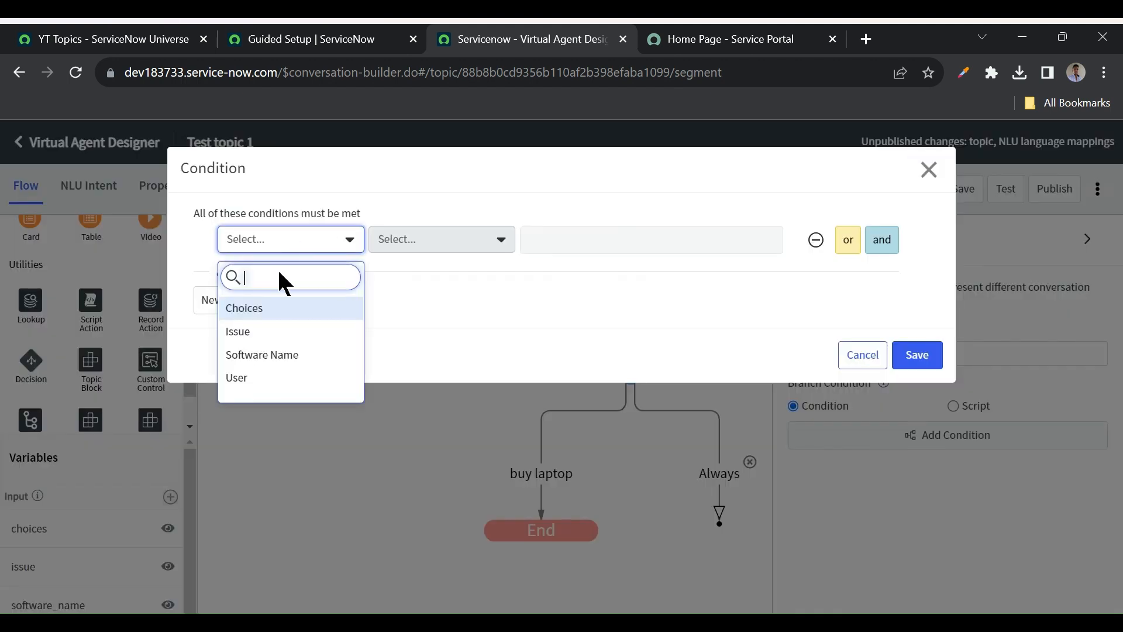
click(235, 309)
click(559, 237)
click(525, 308)
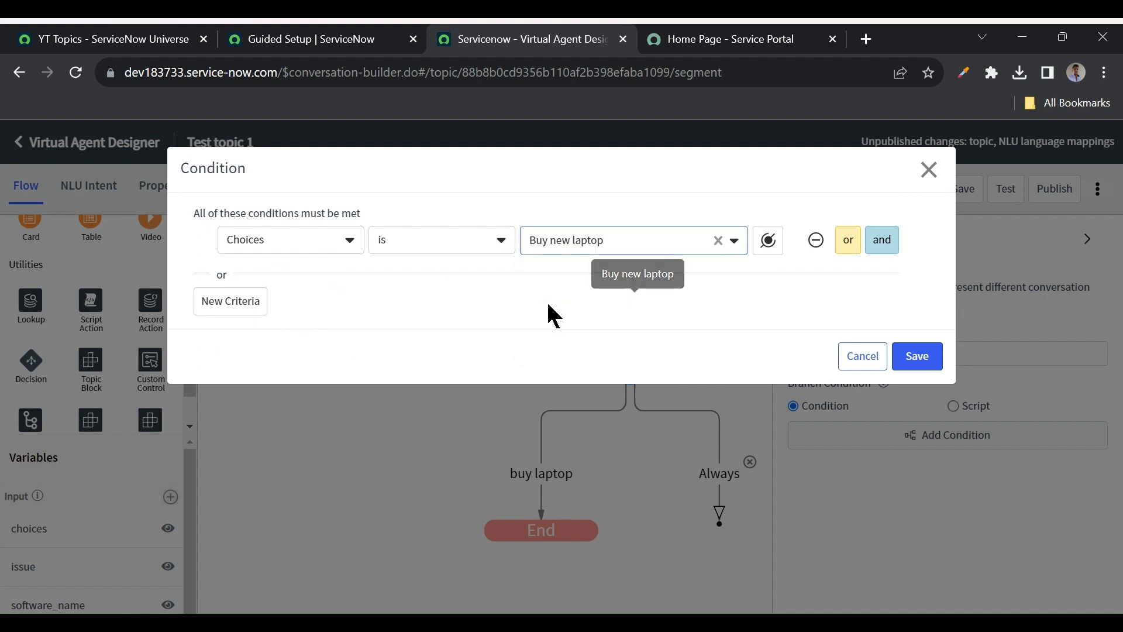
click(914, 357)
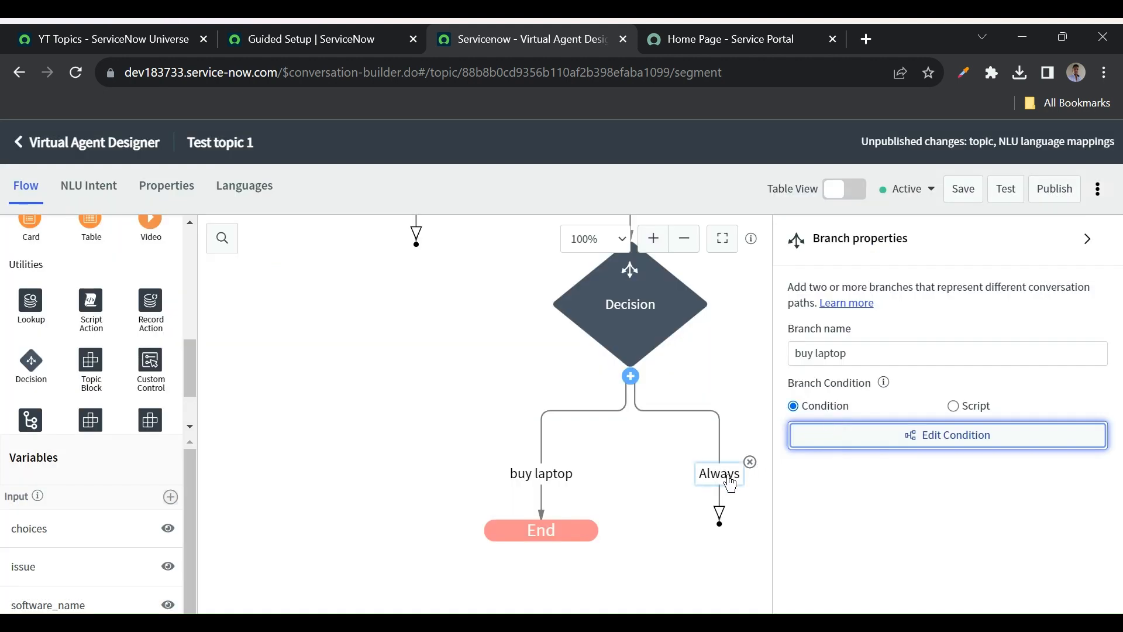
- Rename the Decision's remaining Always branch as "repair the existing one"
click(729, 483)
double_click(890, 356)
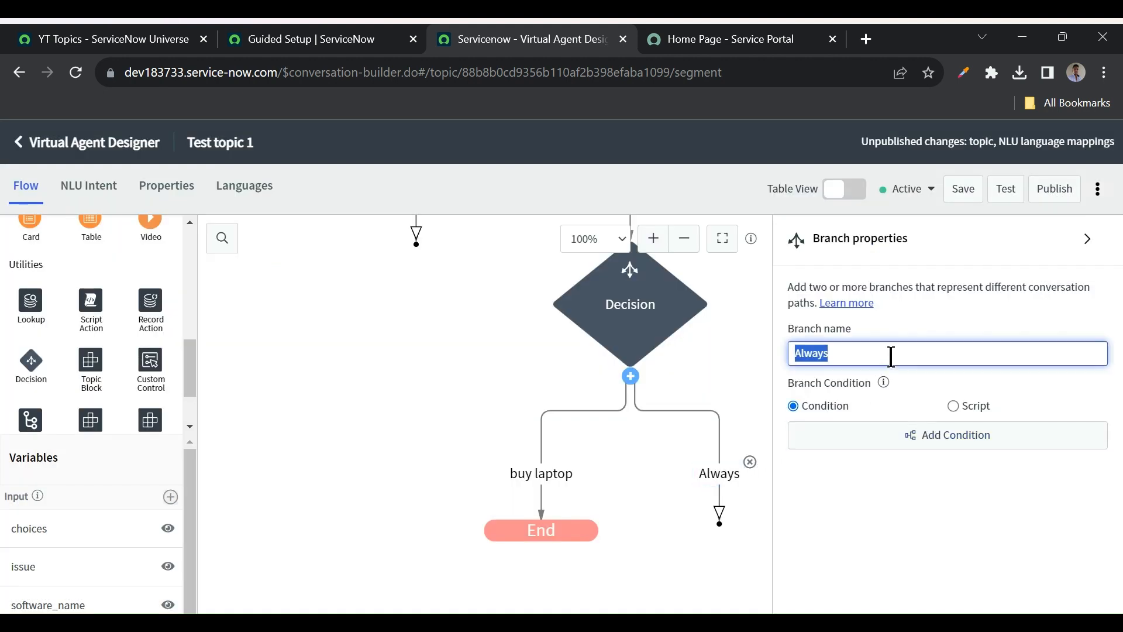
text(repair)
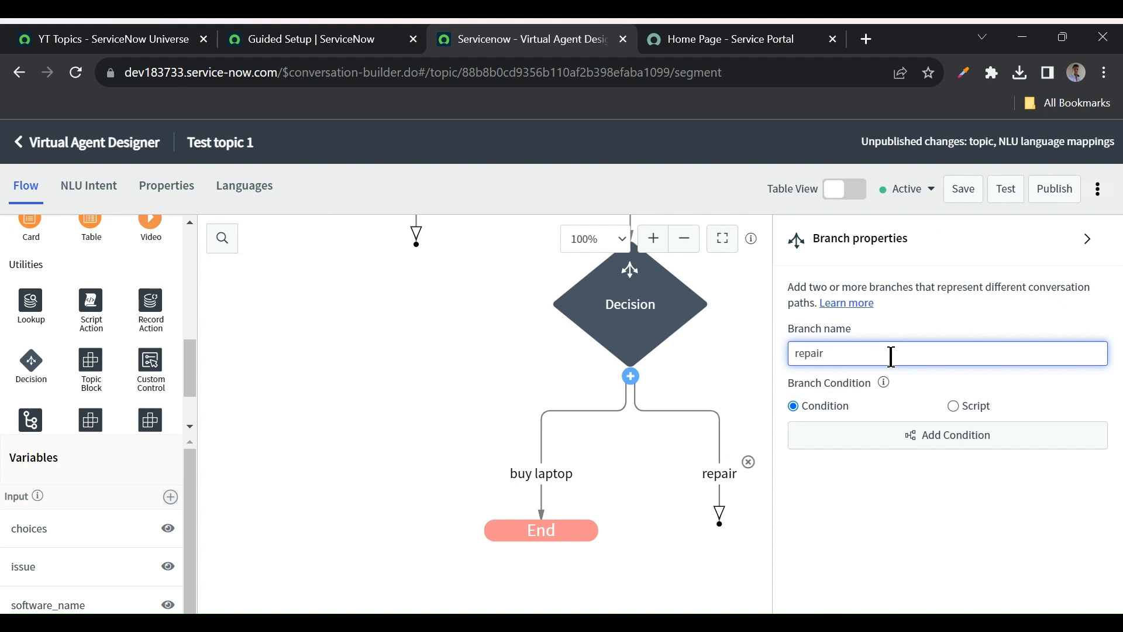
text( the existi)
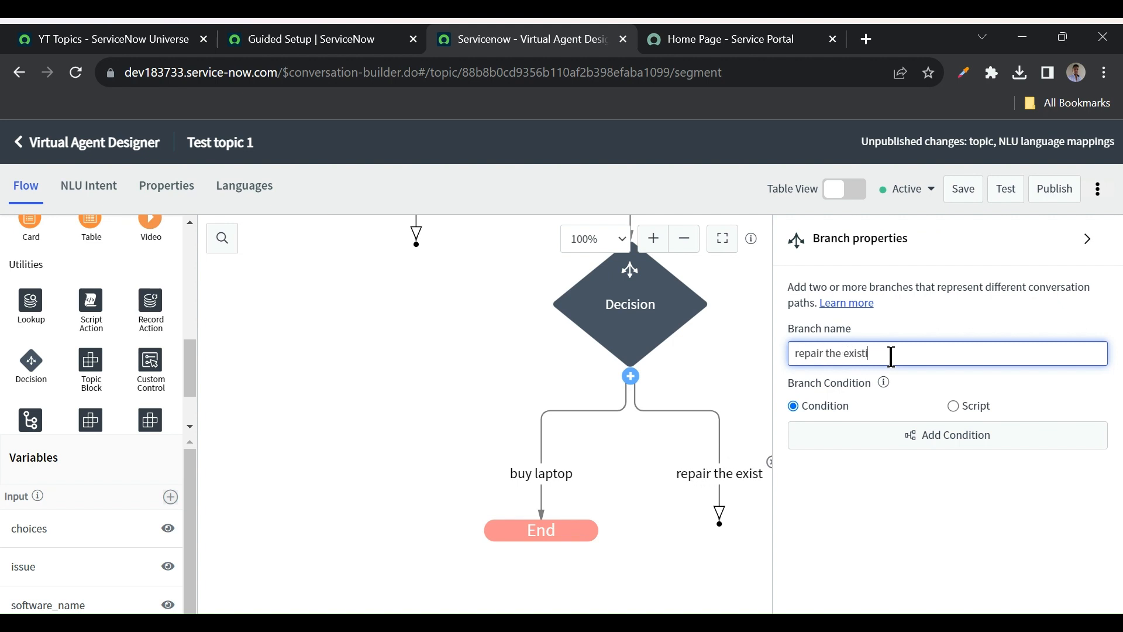
text(ng one)
- Add and save the condition Choices is Repair the existing one on the repair branch
click(908, 440)
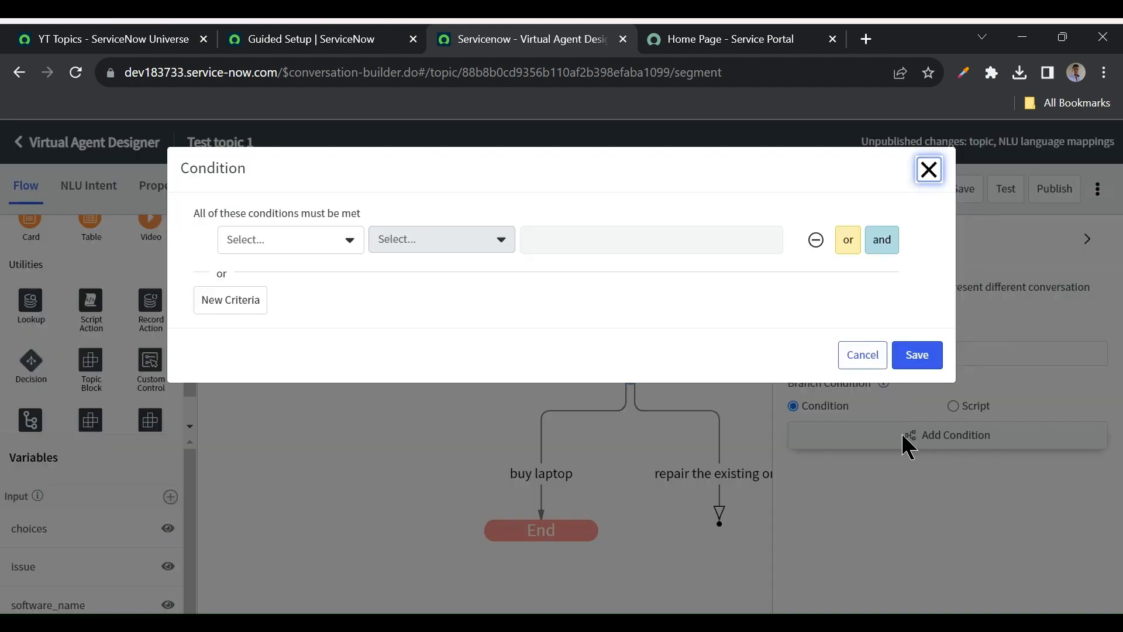
click(248, 239)
click(251, 307)
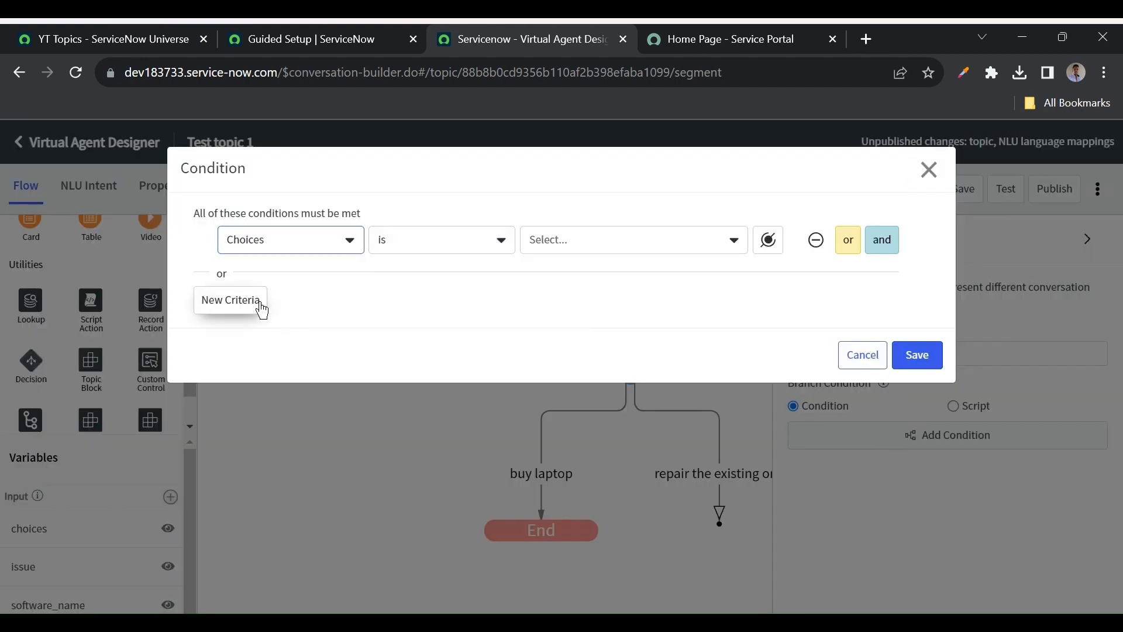
click(584, 240)
click(550, 326)
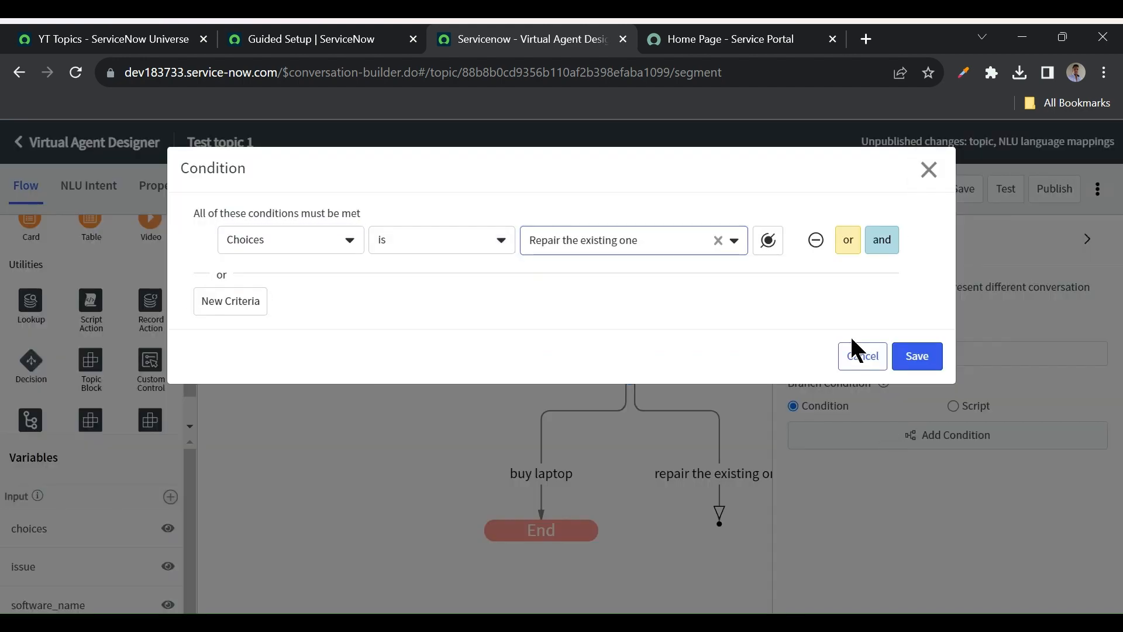
click(916, 355)
scroll(646, 420, down, 2)
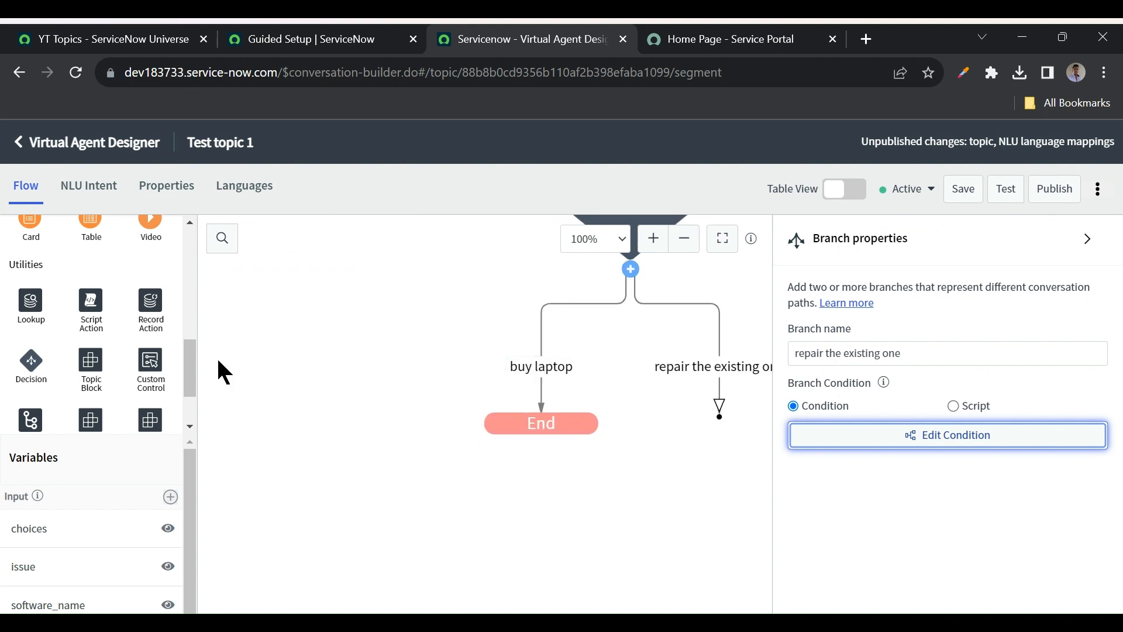
scroll(60, 354, up, 3)
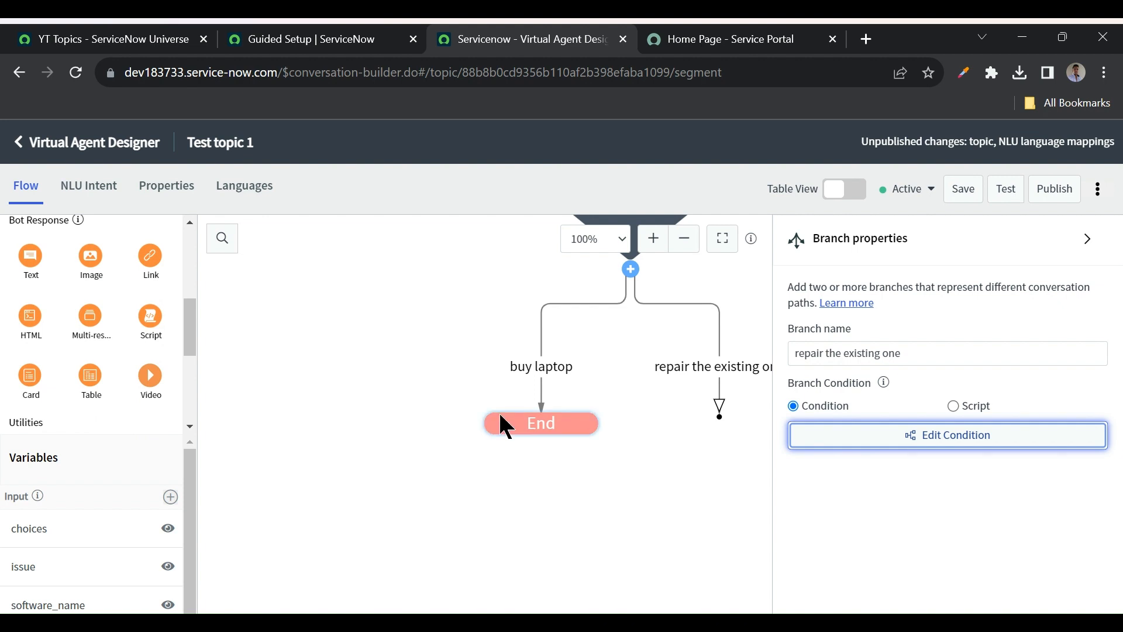
- Switch to the Service Portal home page and search it for "laptop"
click(742, 43)
click(299, 369)
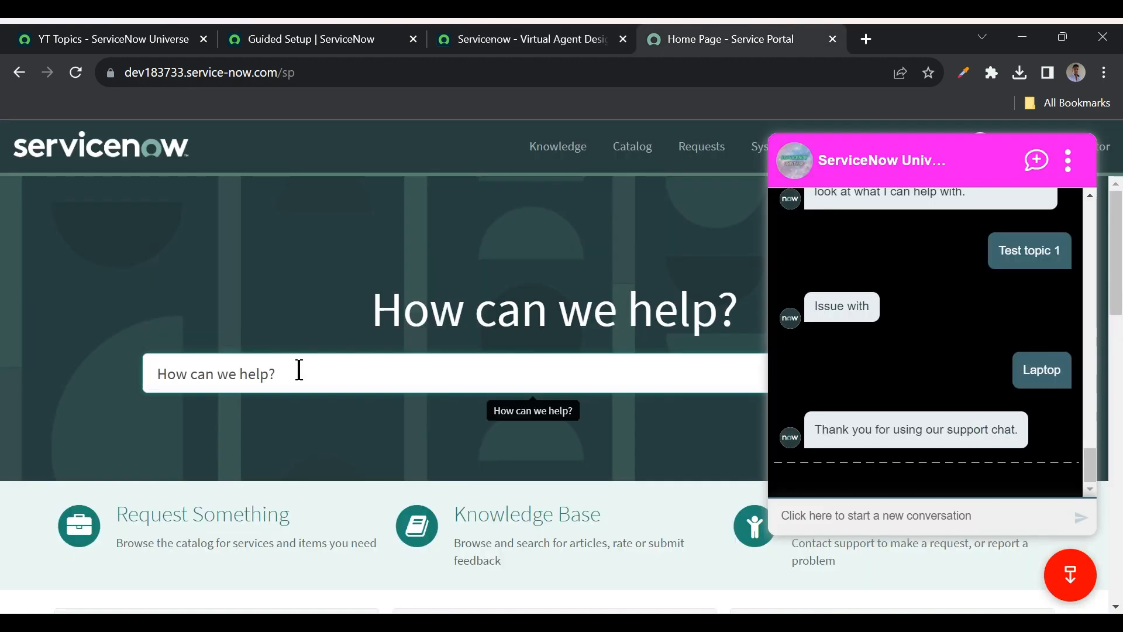
text(buy cata)
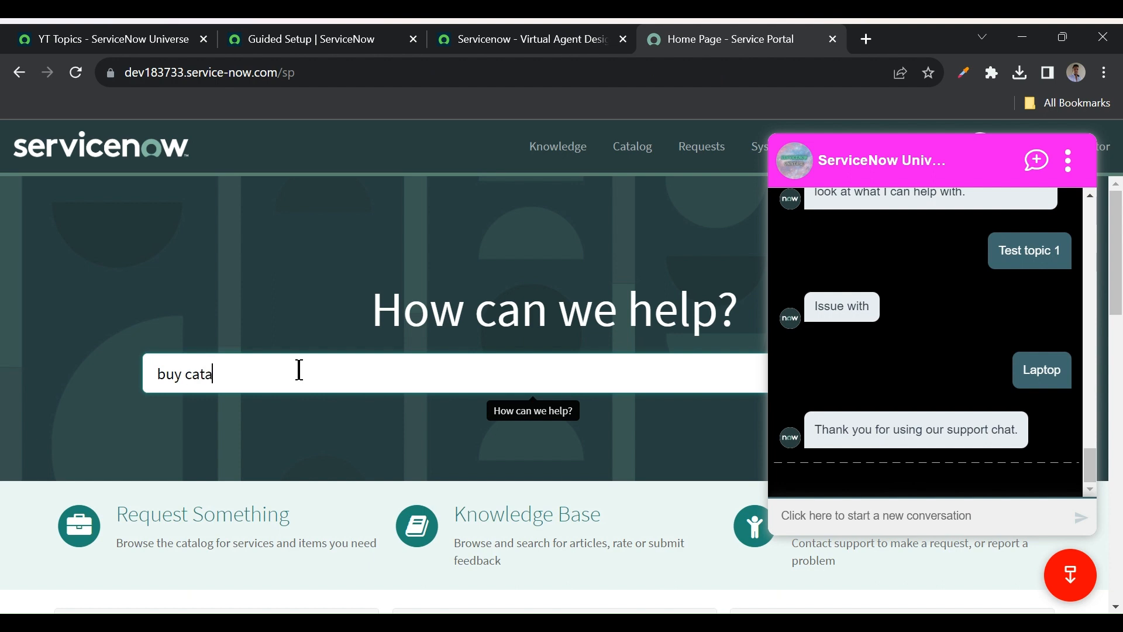
key(BackSpace)
key(BackSpace)
key(BackSpace)
key(BackSpace)
key(BackSpace)
key(BackSpace)
key(BackSpace)
text(laptop)
key(Return)
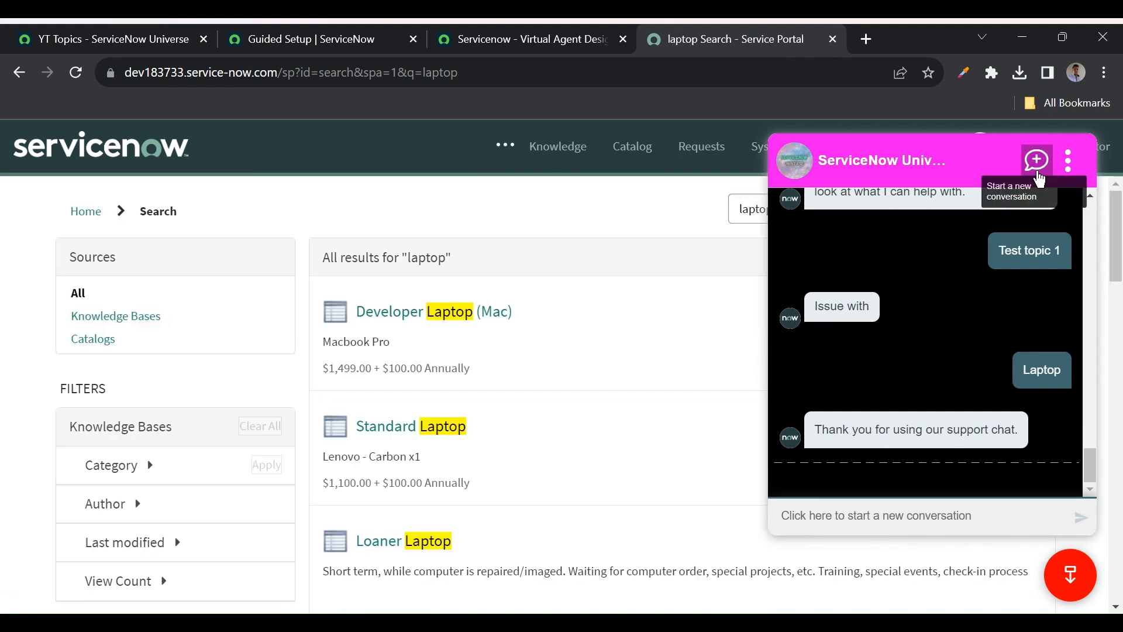
- Open the Standard Laptop catalog item from the search results and copy its page URL
scroll(514, 371, down, 1)
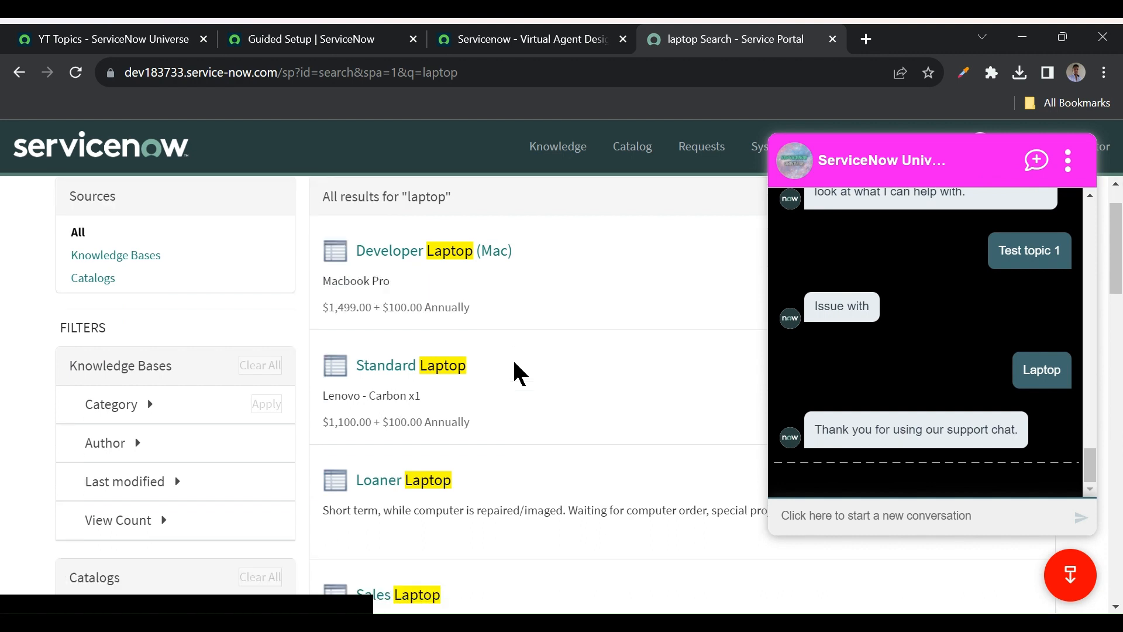
click(410, 371)
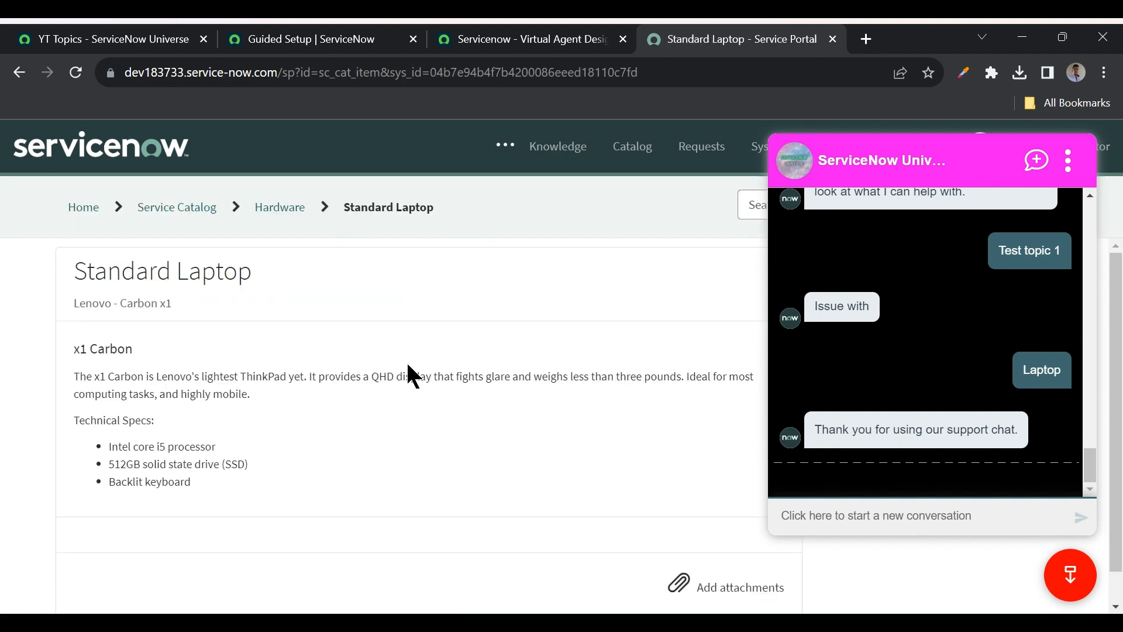
scroll(412, 376, down, 3)
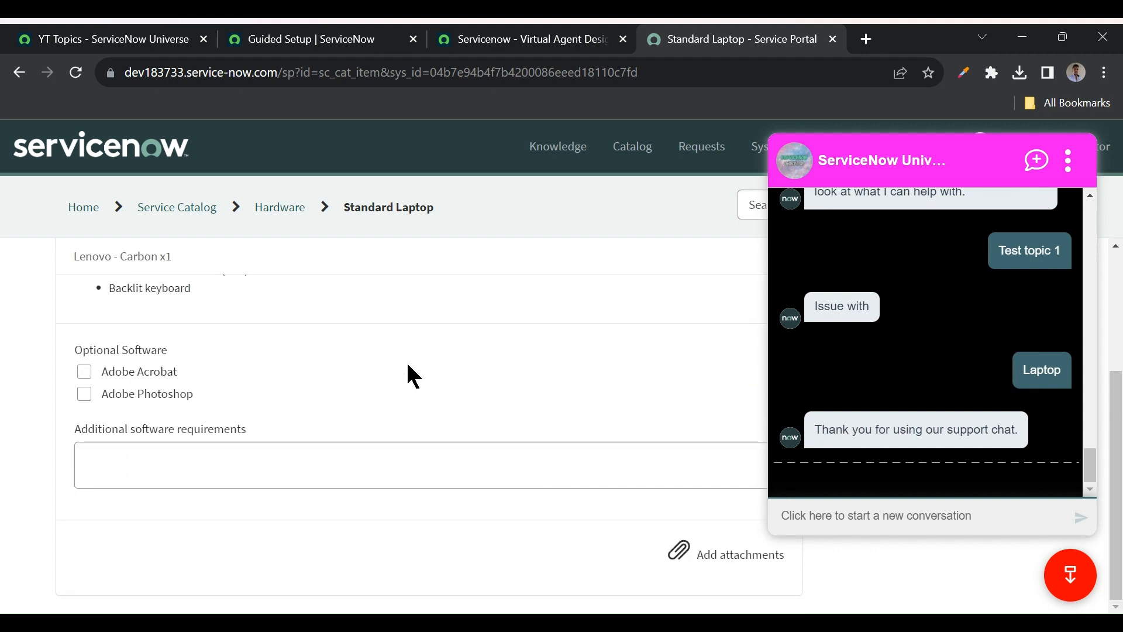
scroll(412, 376, up, 3)
click(535, 80)
key(ctrl+c)
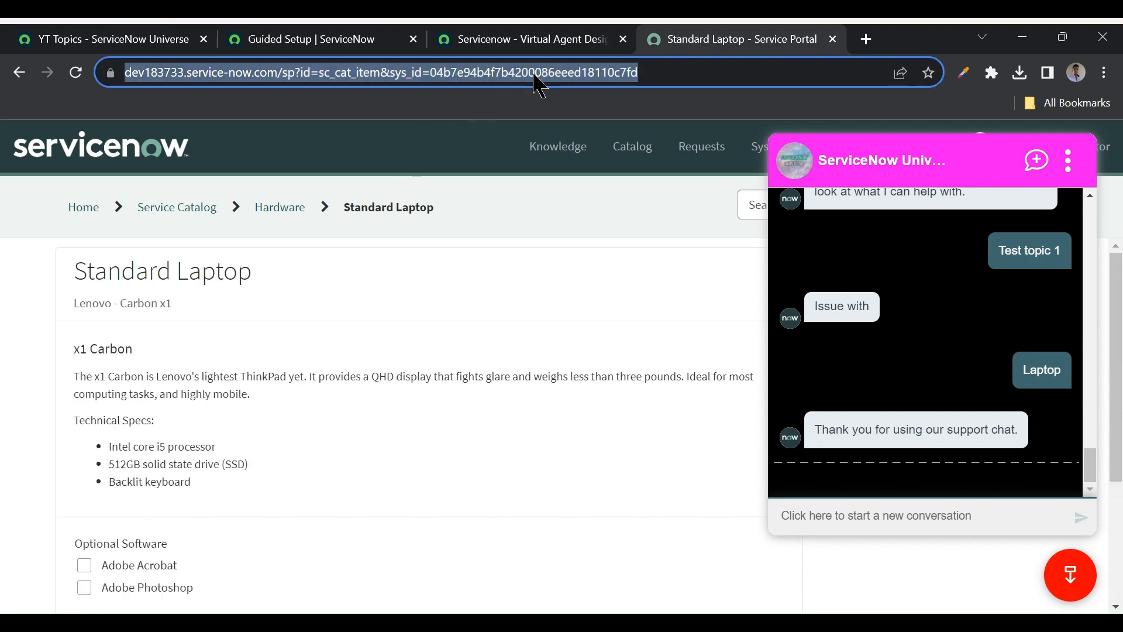
- Return to Virtual Agent Designer, add a Link bot response to the buy laptop branch, and name it "catalog item"
click(502, 41)
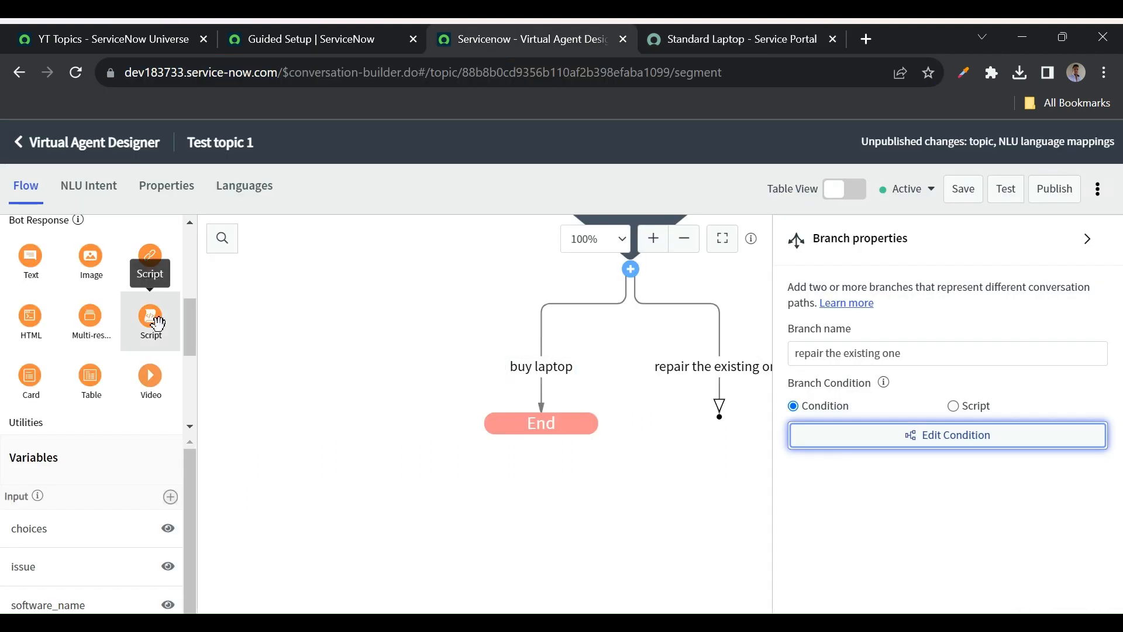
drag(150, 255, 556, 368)
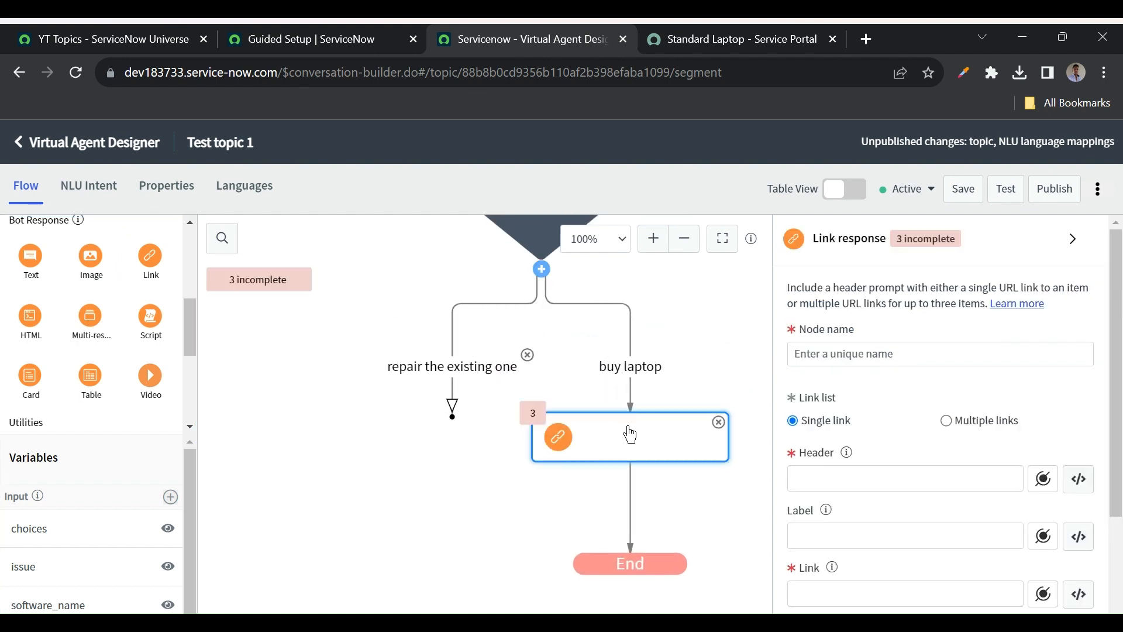
click(890, 353)
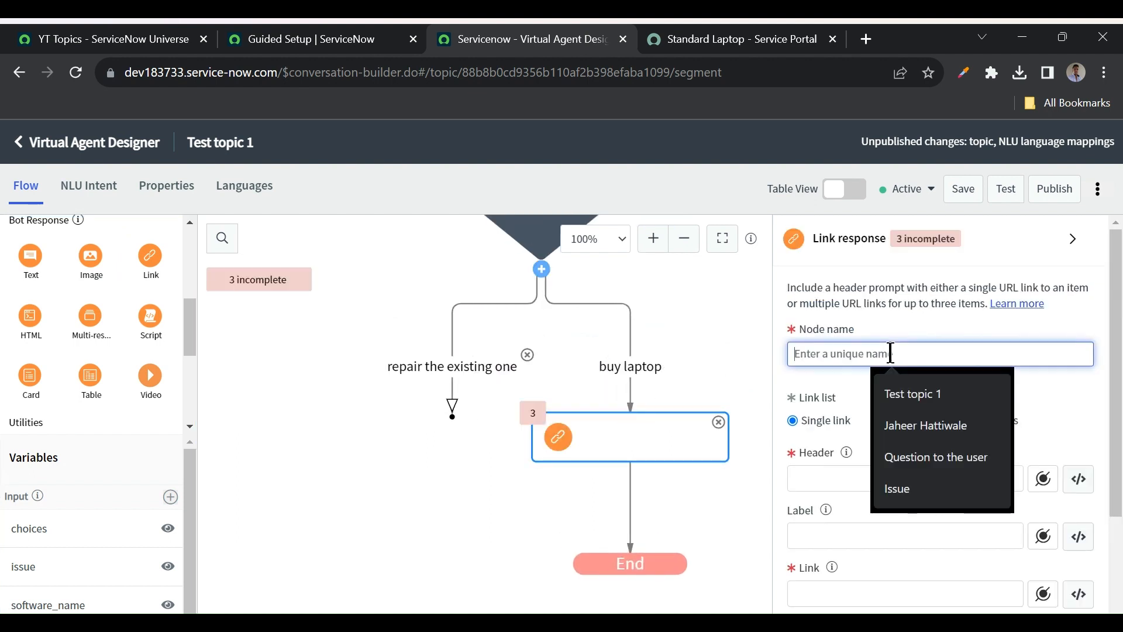
text(c)
key(BackSpace)
text(c)
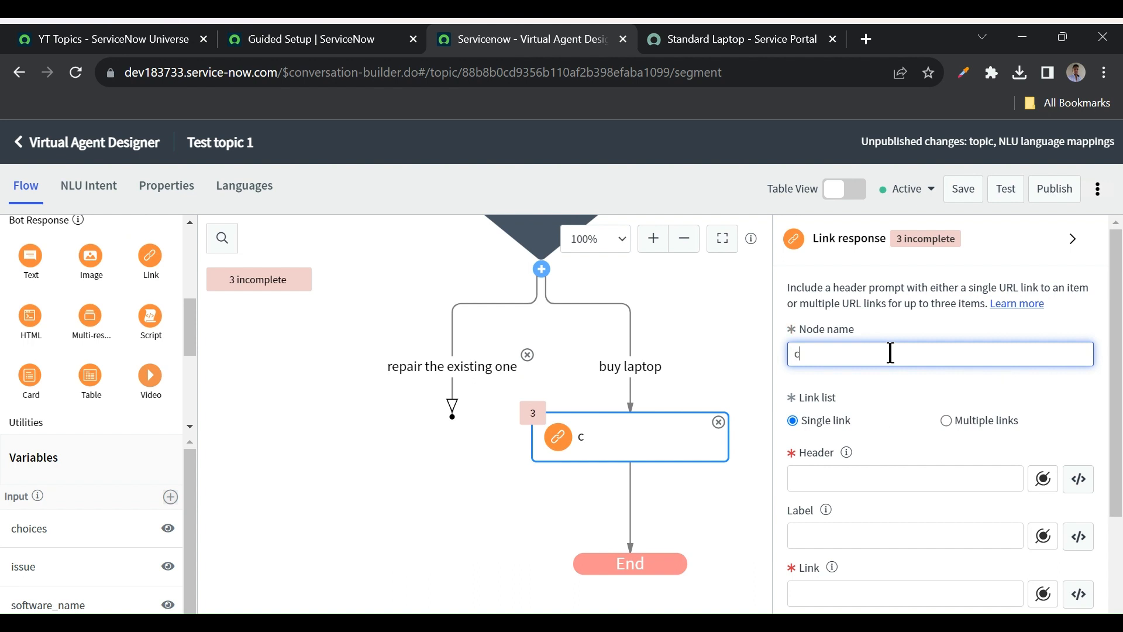
text(atalog item)
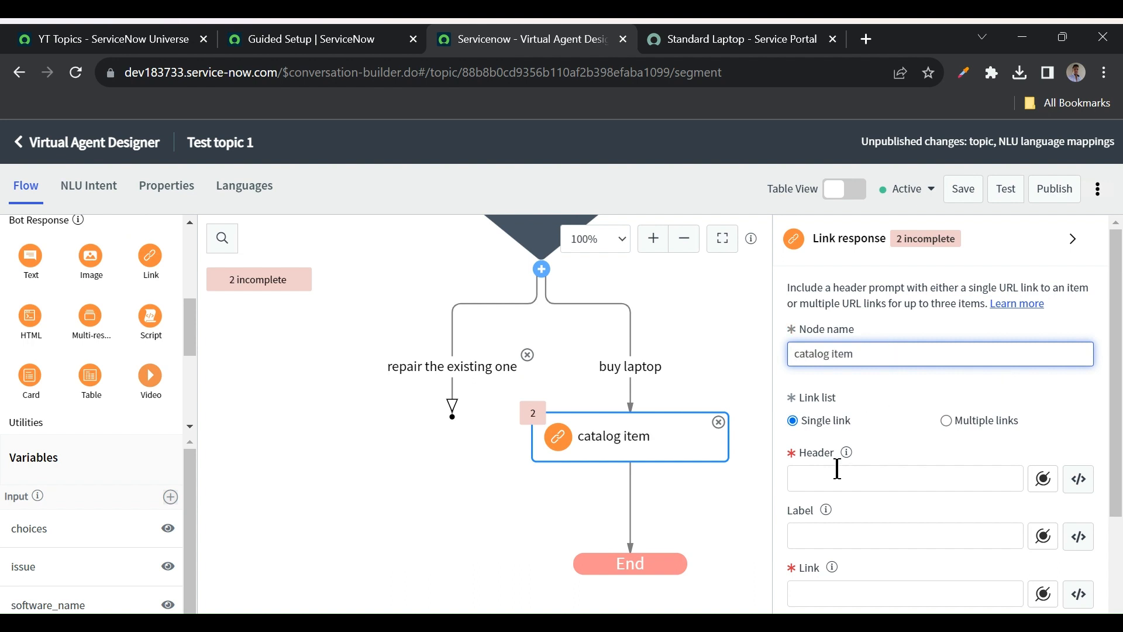
- Paste the copied Standard Laptop URL as the catalog item node's link and set its header to "Standard laptop"
mouse_move(846, 452)
scroll(843, 474, down, 1)
click(825, 546)
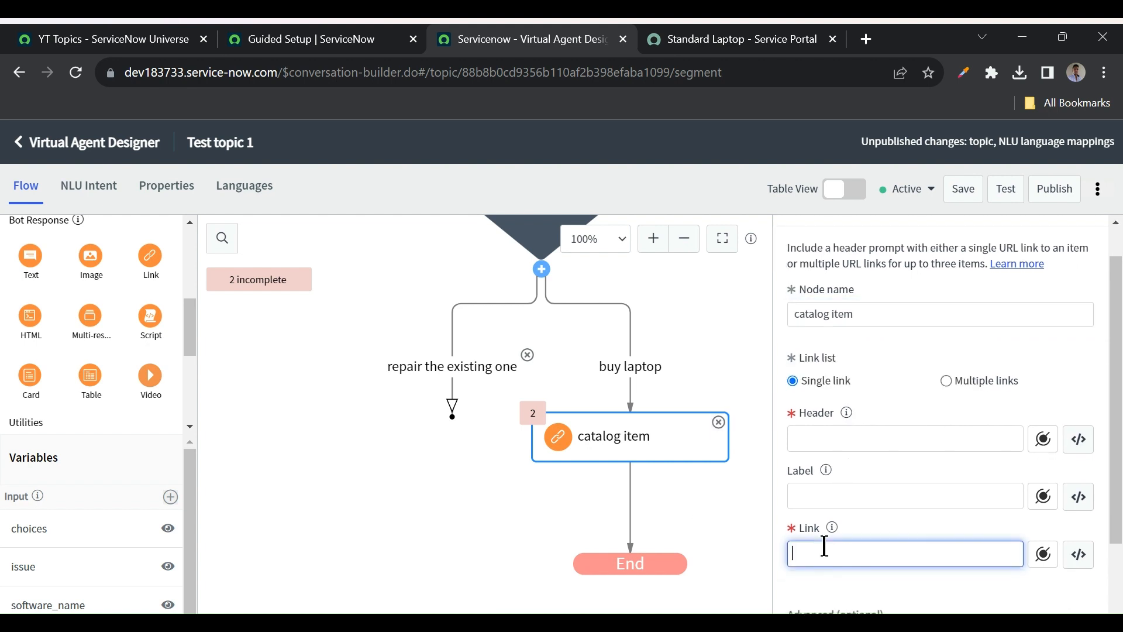
key(ctrl+v)
click(864, 432)
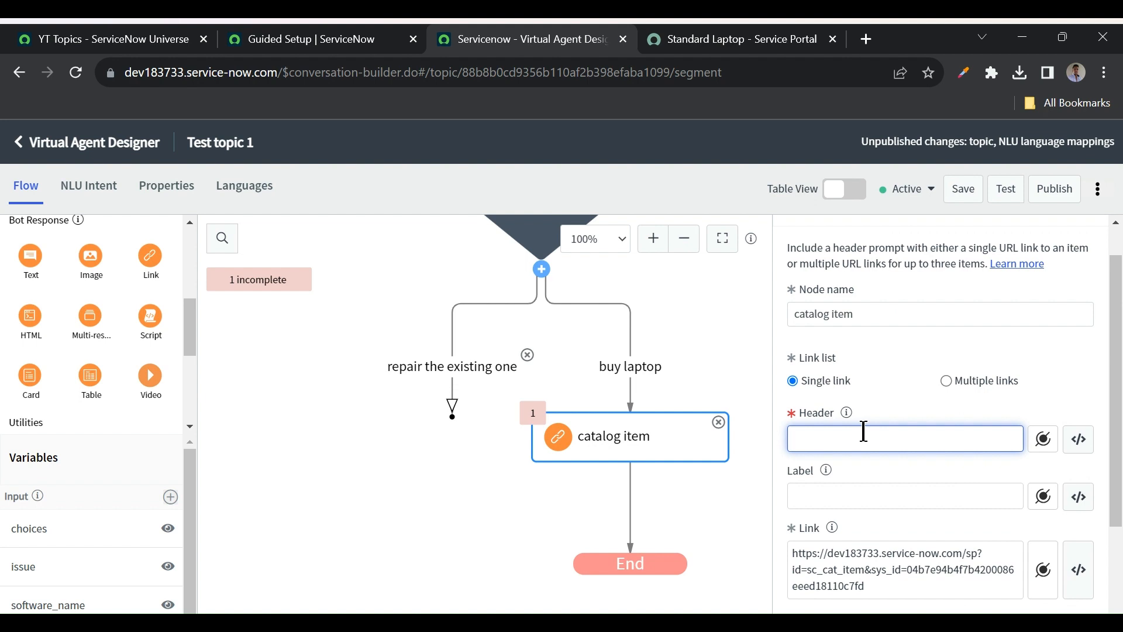
text(Standard lapto)
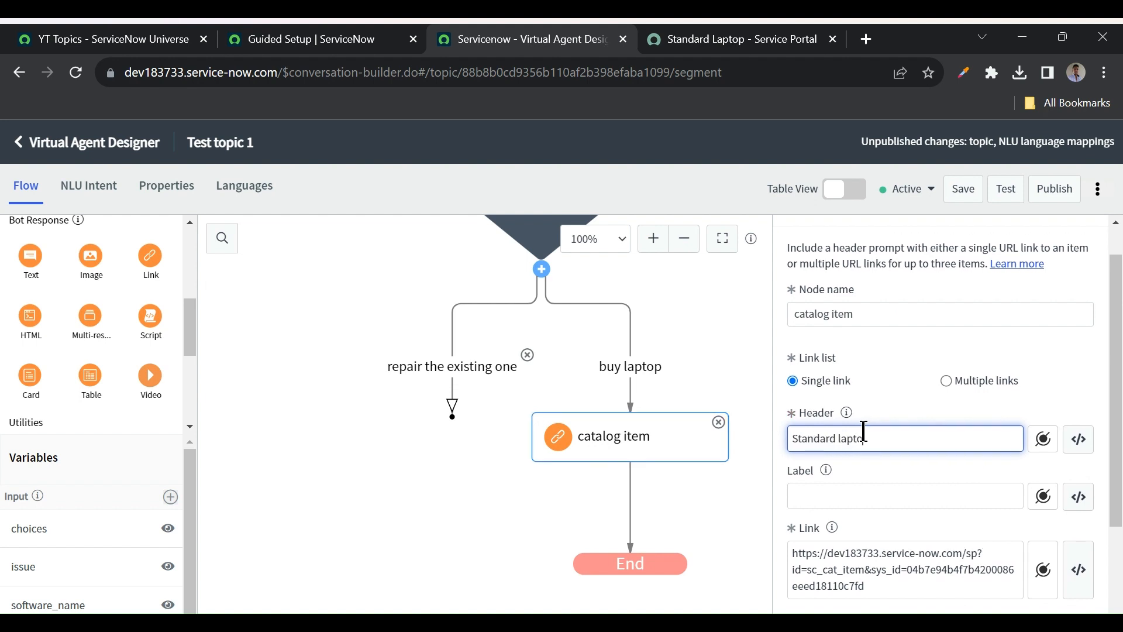
text(p)
click(858, 378)
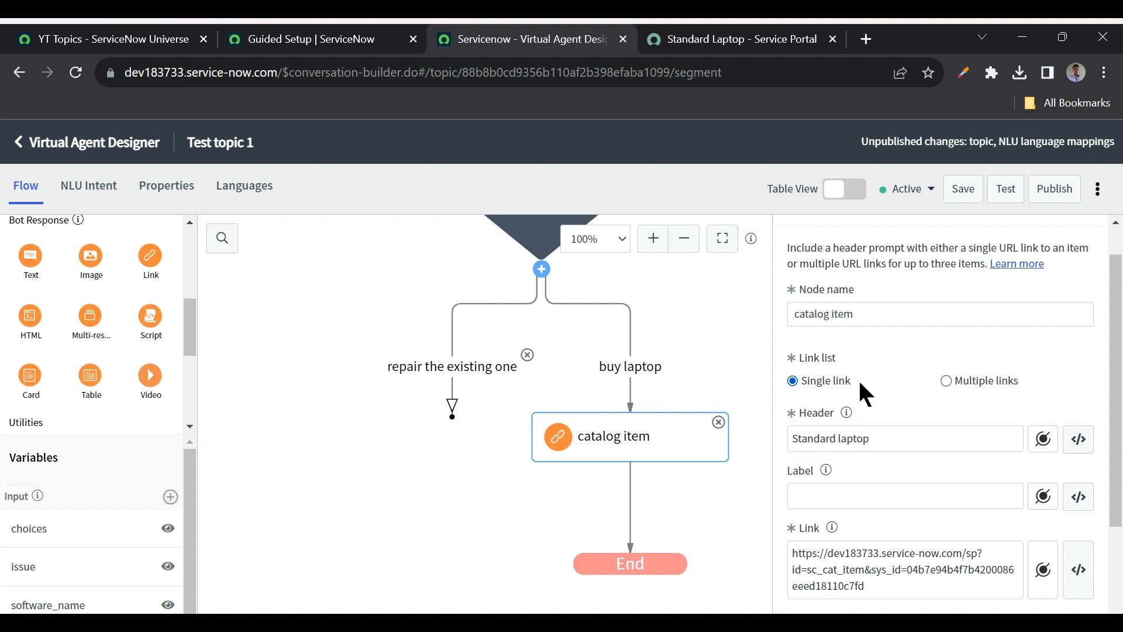
- Add a Topic Block utility to the "repair the existing one" branch and set its topic block to Create Incident
click(717, 355)
scroll(651, 473, down, 2)
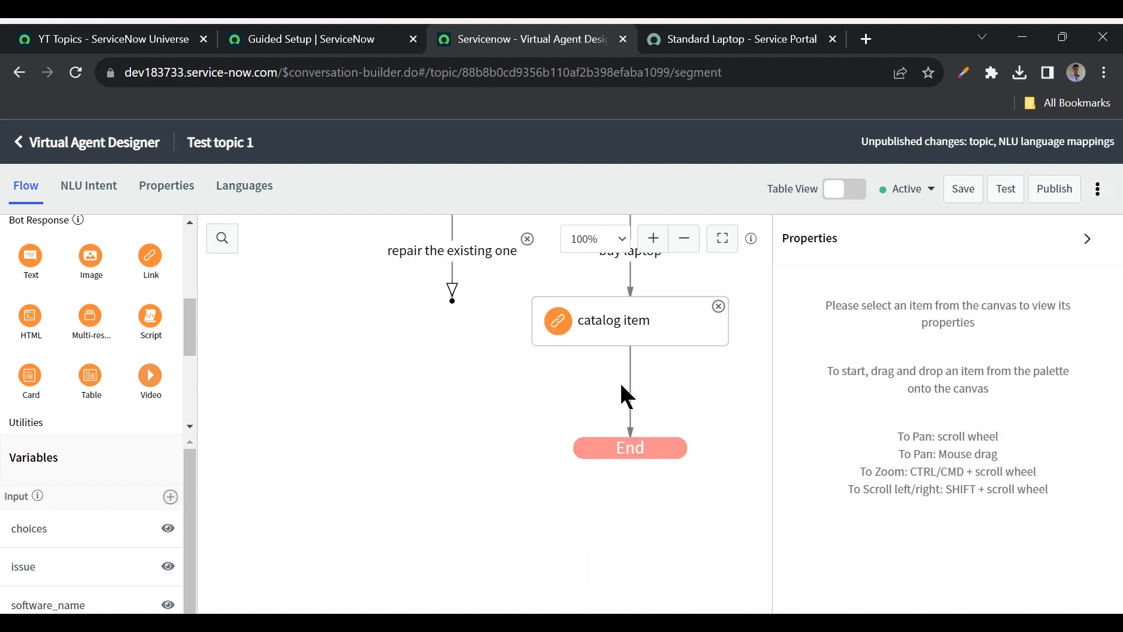
scroll(518, 414, up, 1)
scroll(524, 426, up, 2)
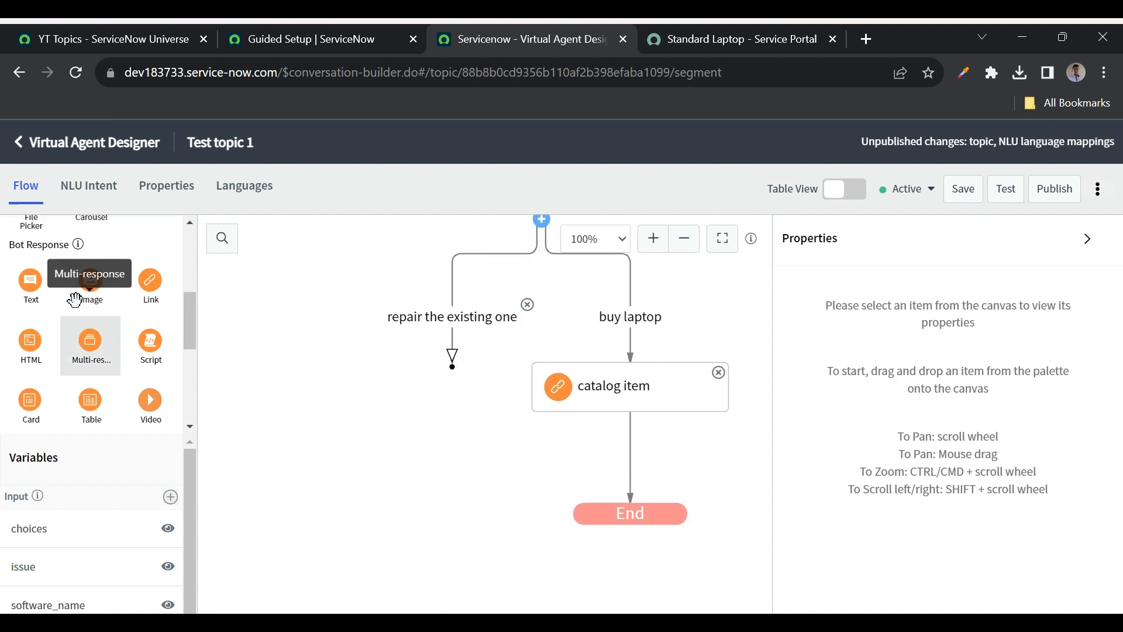
scroll(76, 295, up, 2)
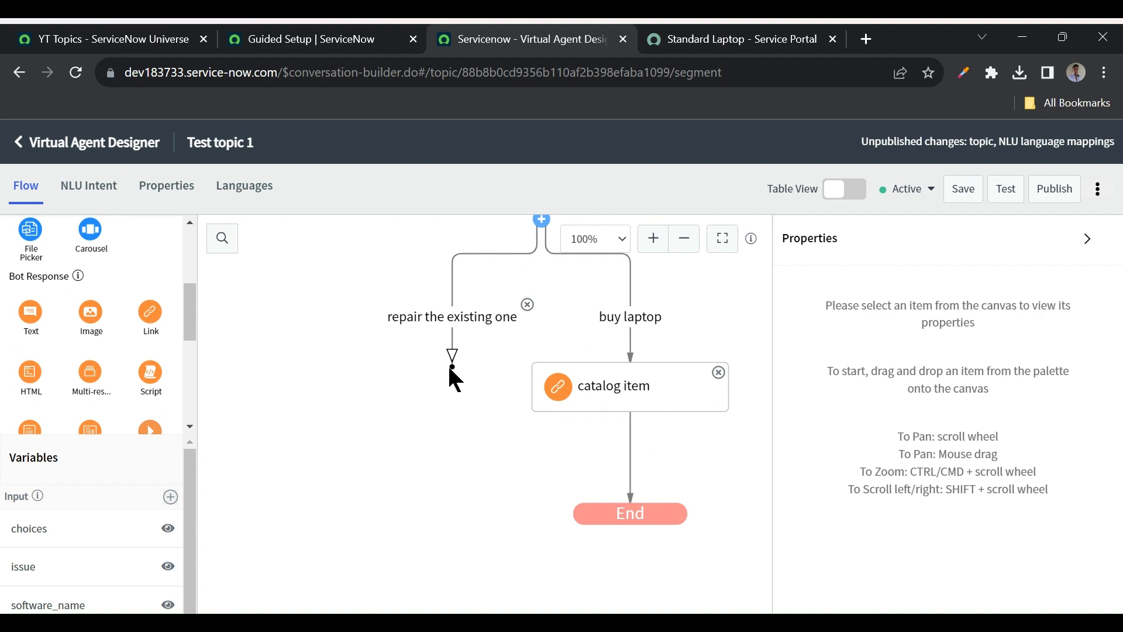
scroll(105, 351, down, 8)
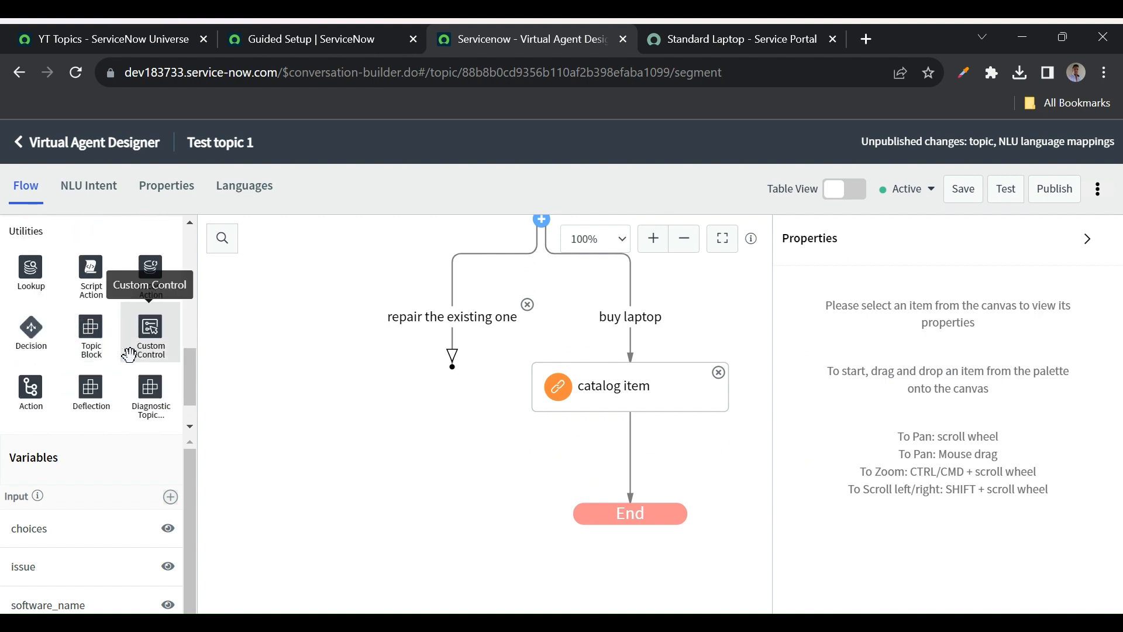
click(92, 348)
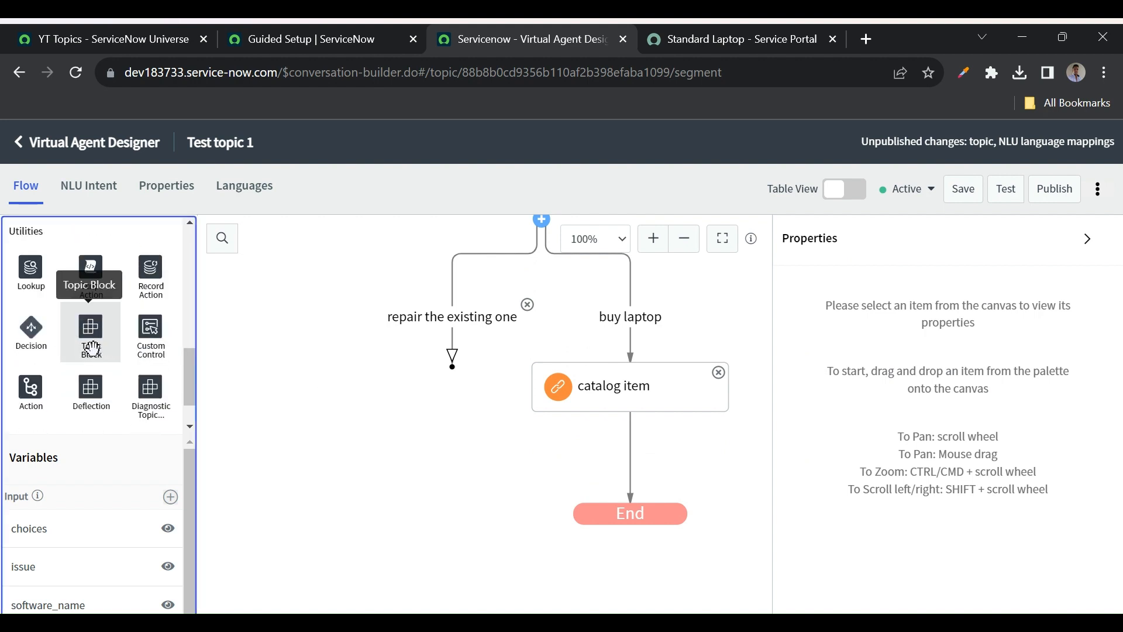
drag(92, 348, 450, 320)
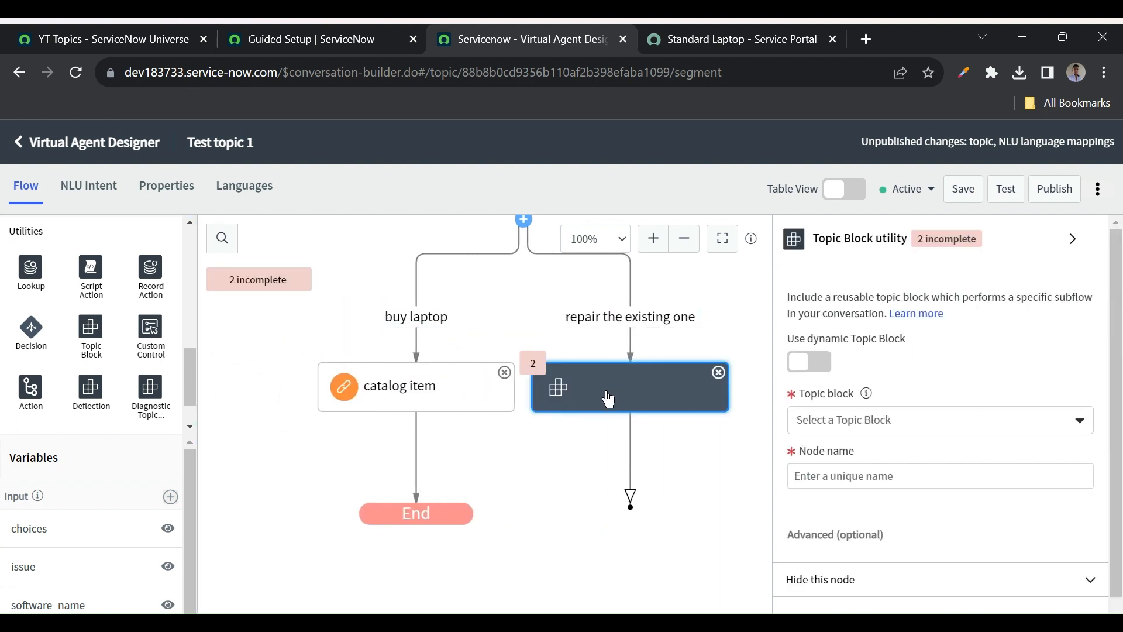
click(894, 419)
text(create)
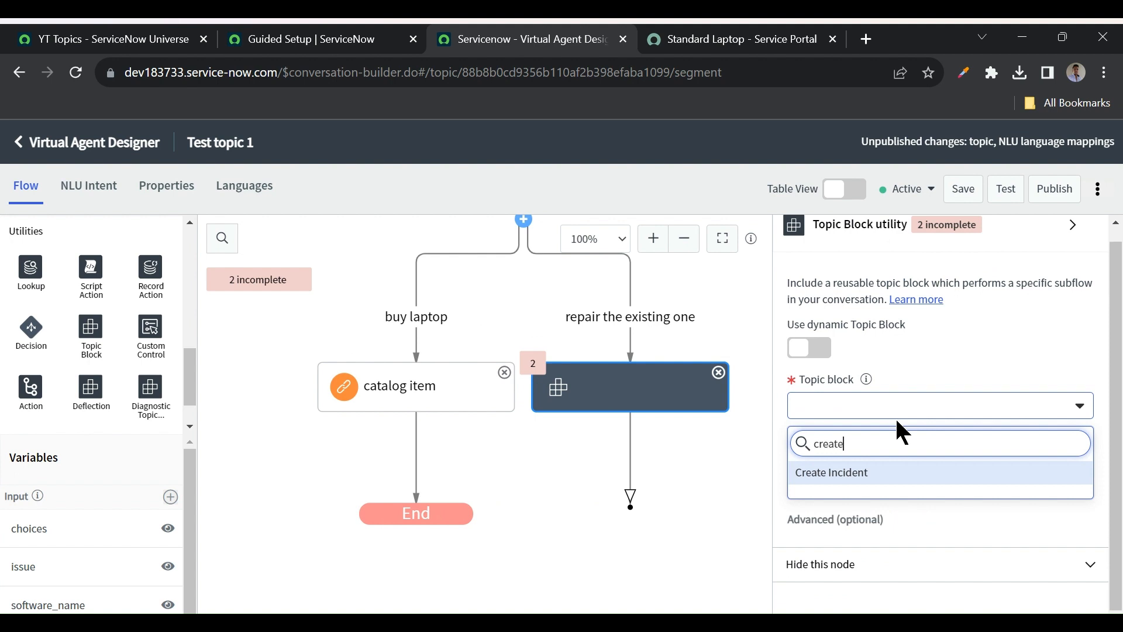
click(842, 471)
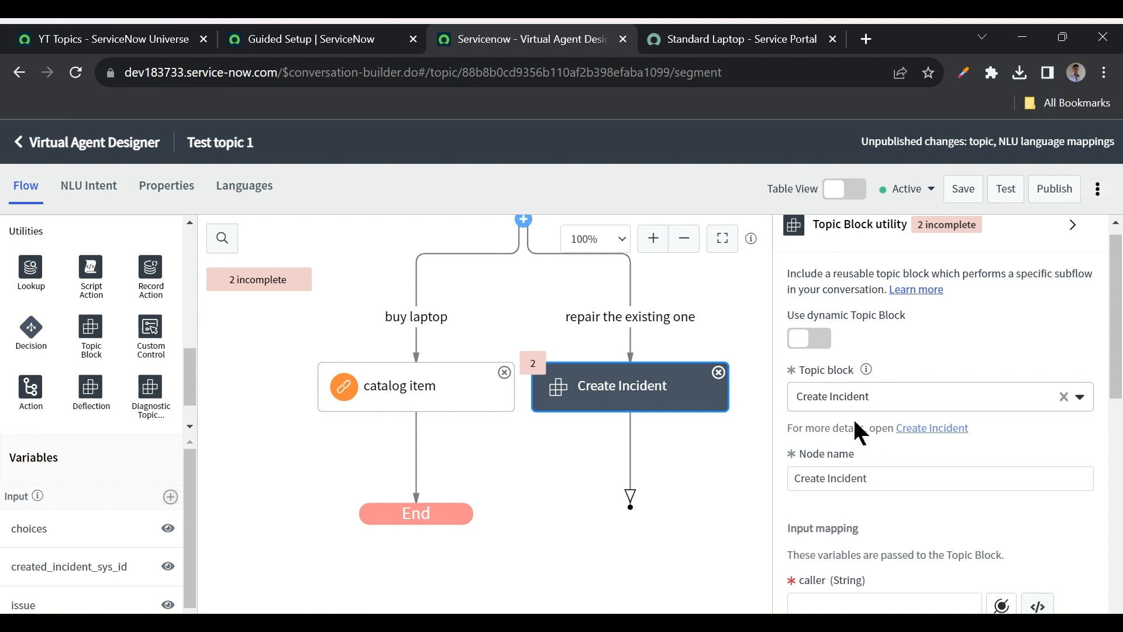
- Map the Create Incident block's caller input to the Sys ID of the User input variable
scroll(859, 479, down, 3)
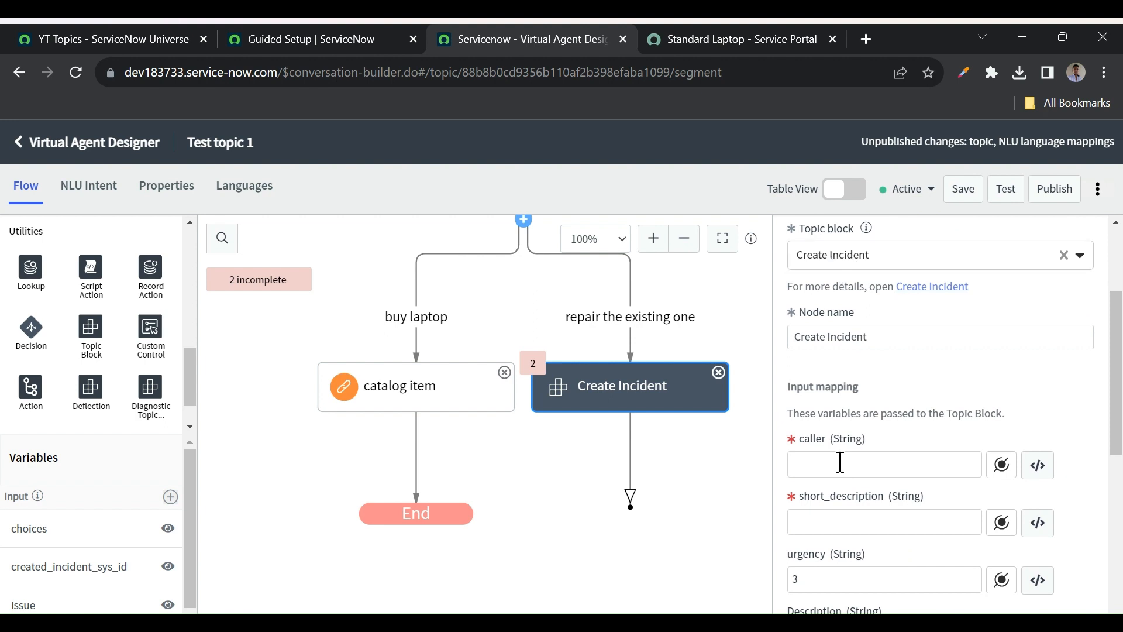
scroll(837, 506, down, 2)
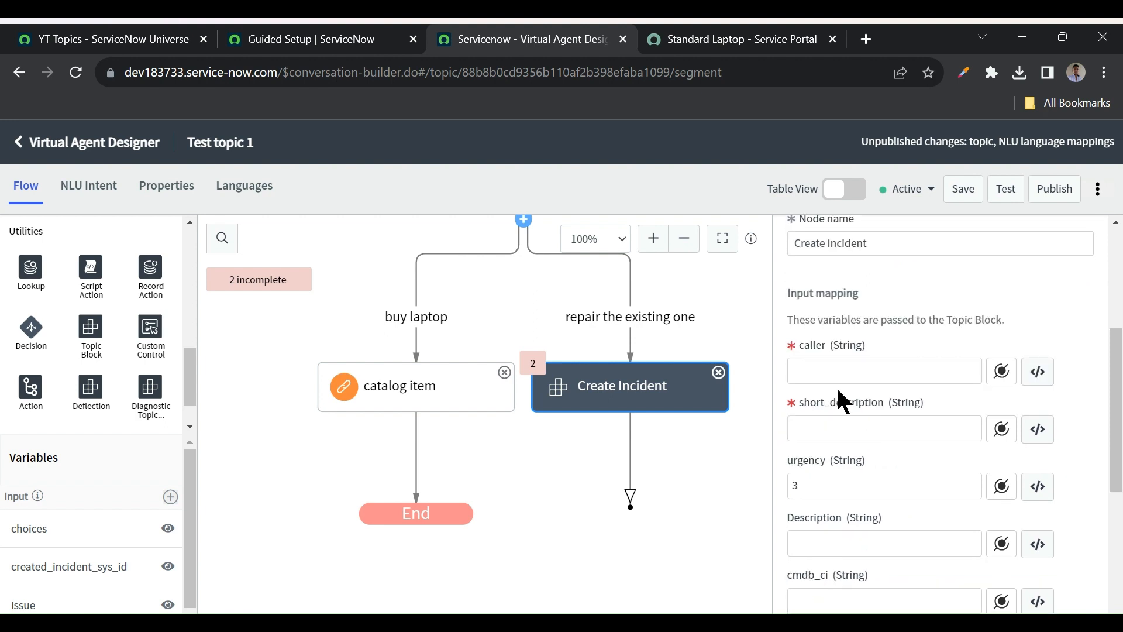
click(818, 370)
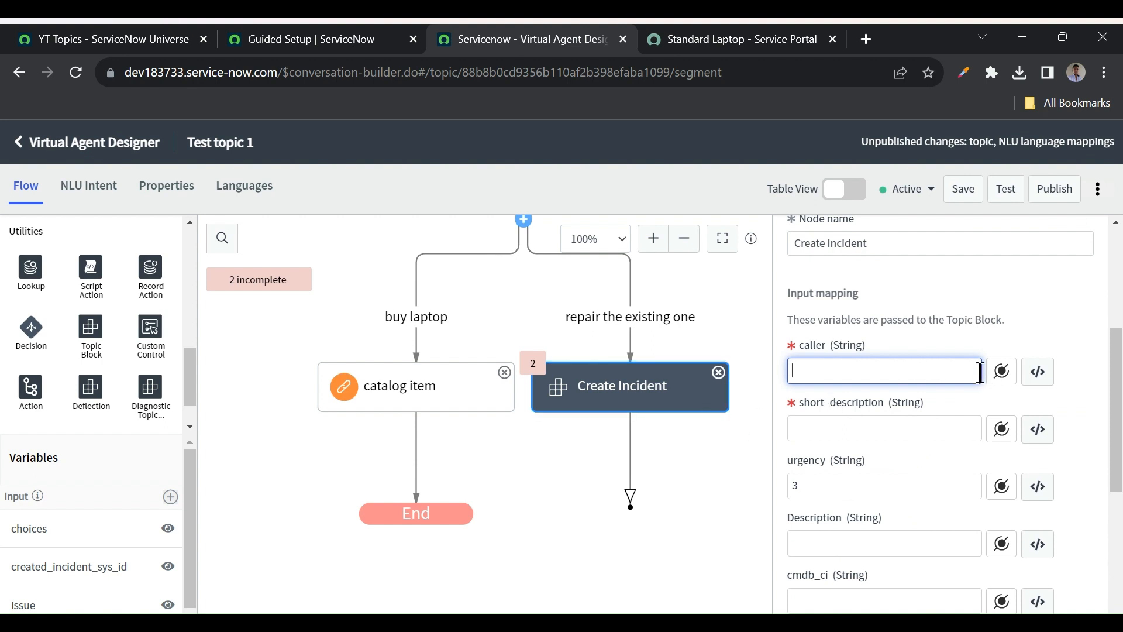
click(1001, 370)
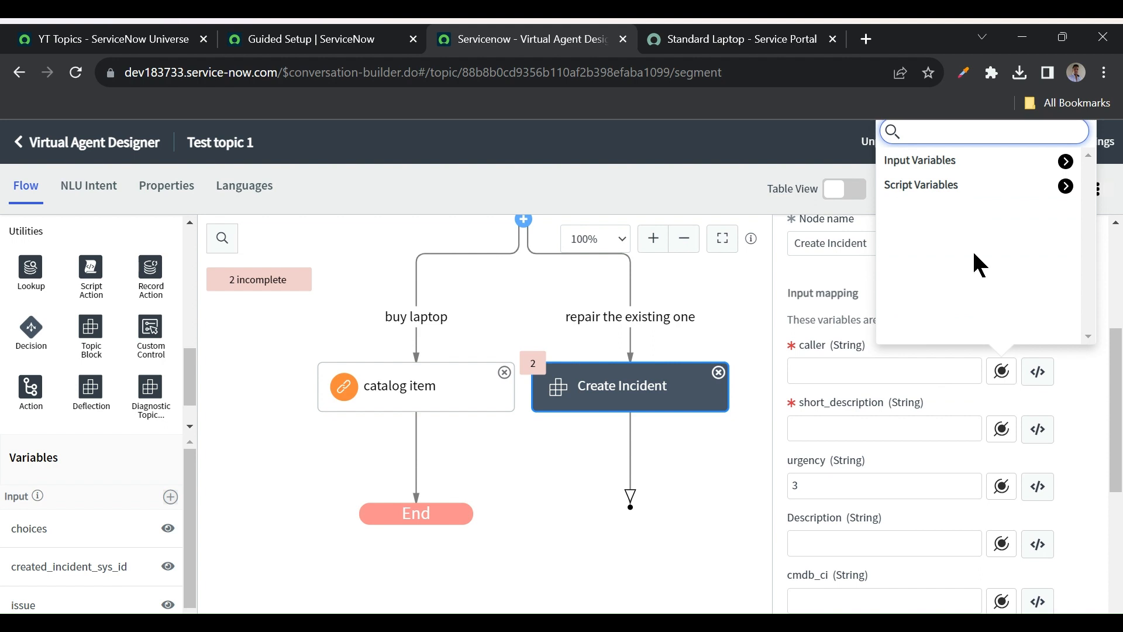
click(1066, 162)
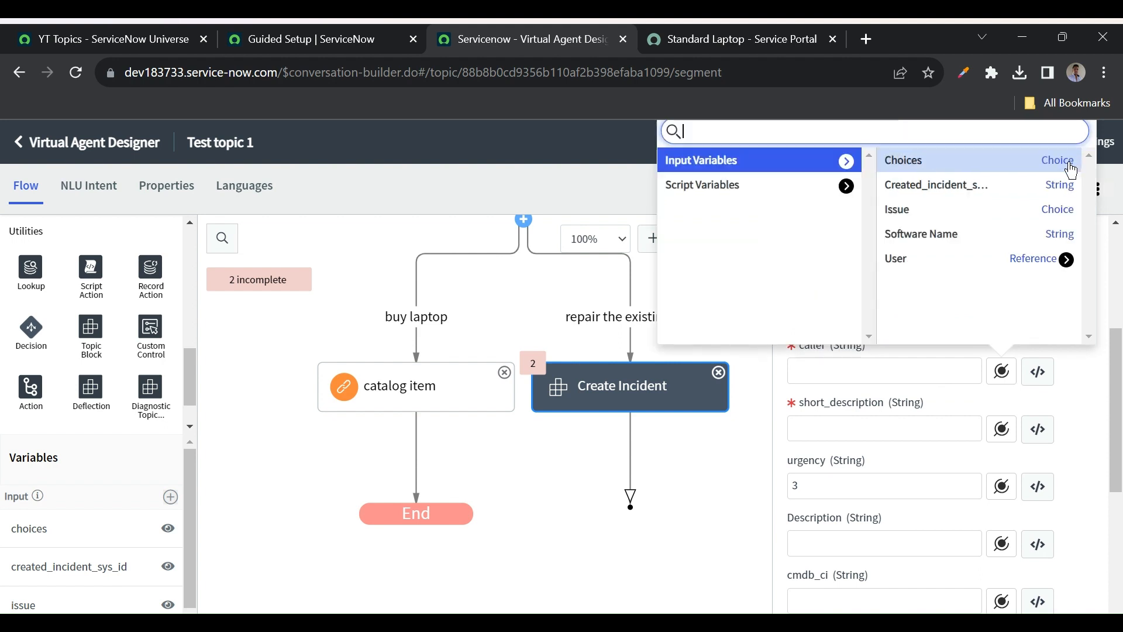
click(1066, 260)
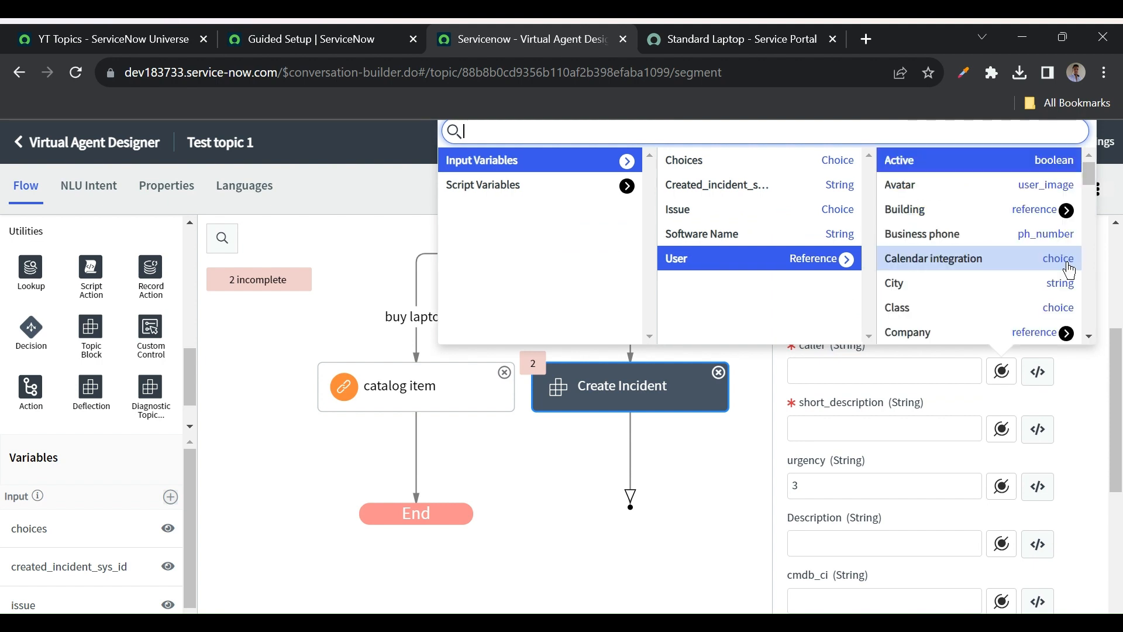
scroll(952, 255, down, 7)
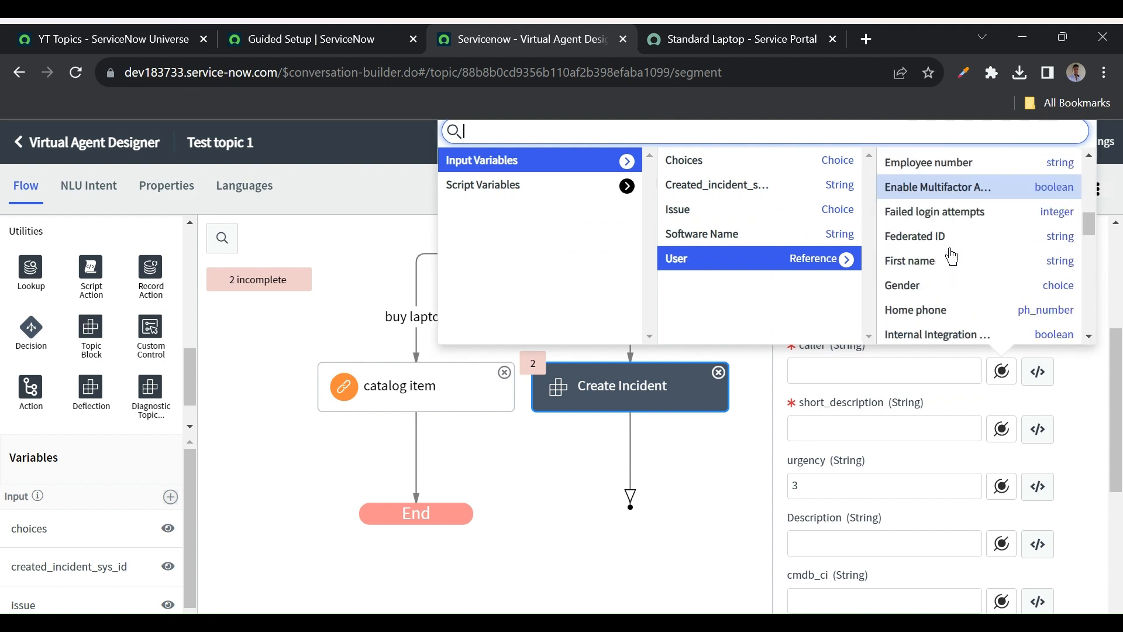
scroll(952, 256, down, 10)
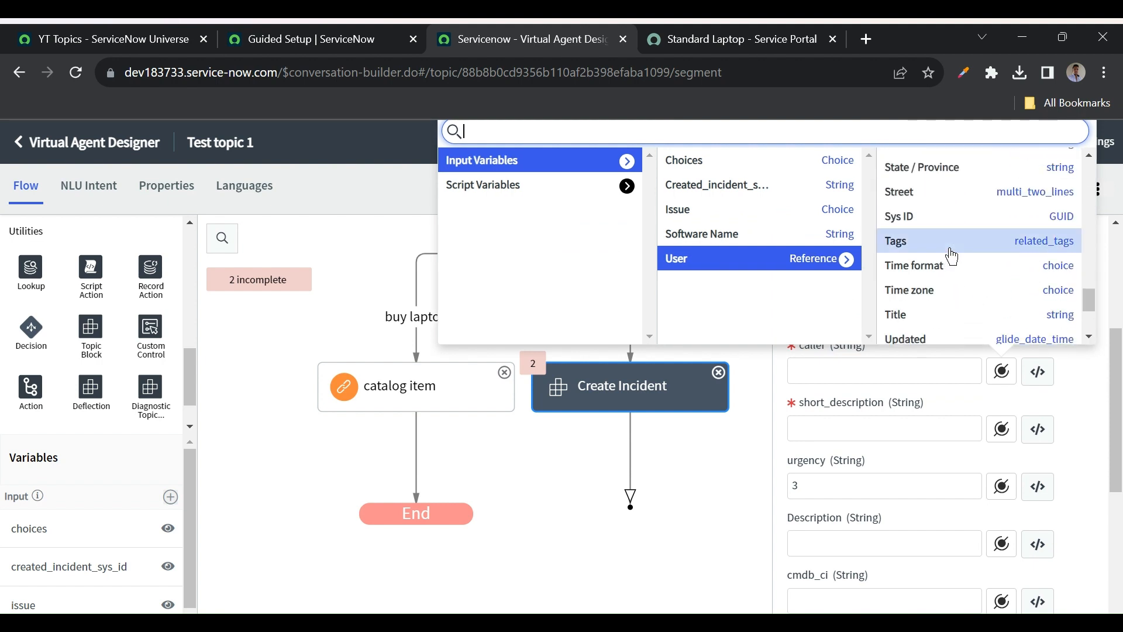
click(915, 224)
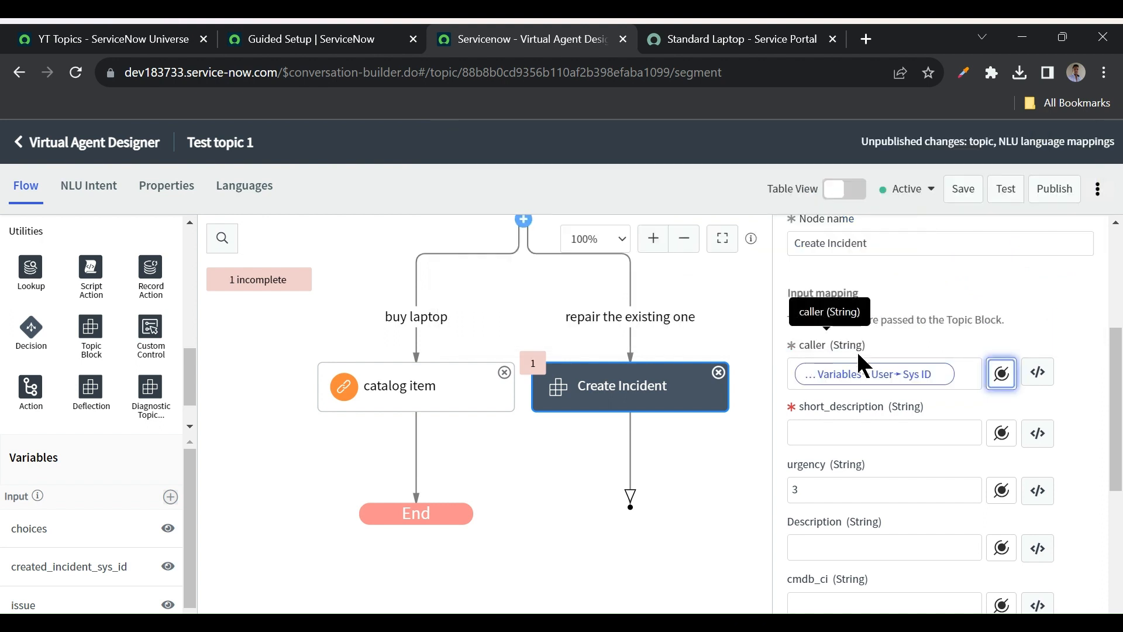
- Set the Create Incident block's short_description input to "My laptop is not working"
click(825, 428)
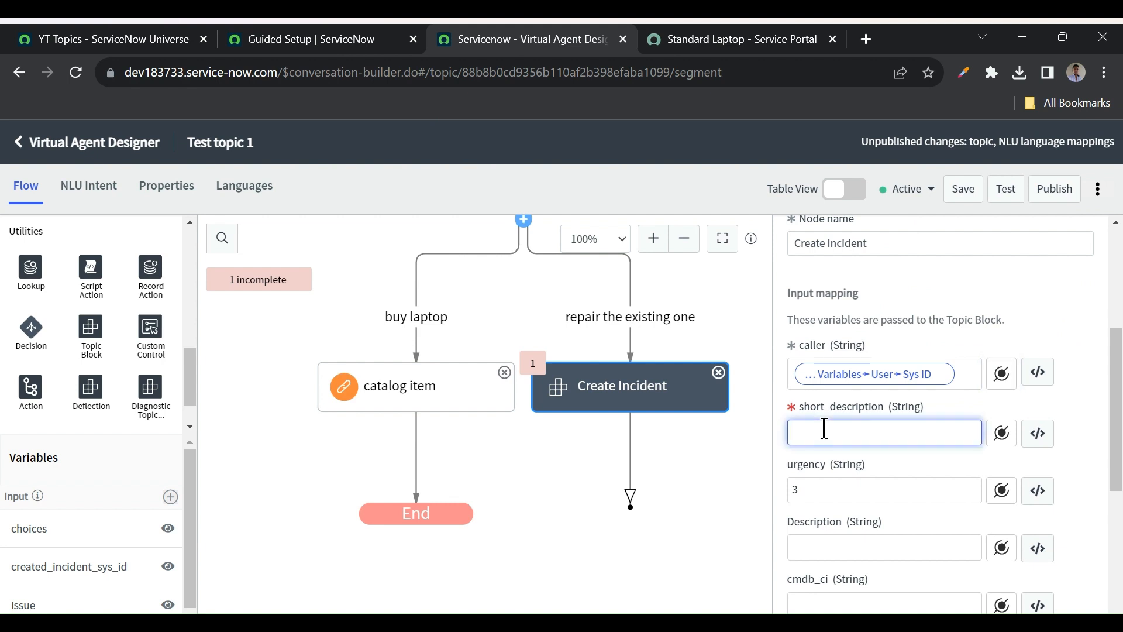
text(Laptop is)
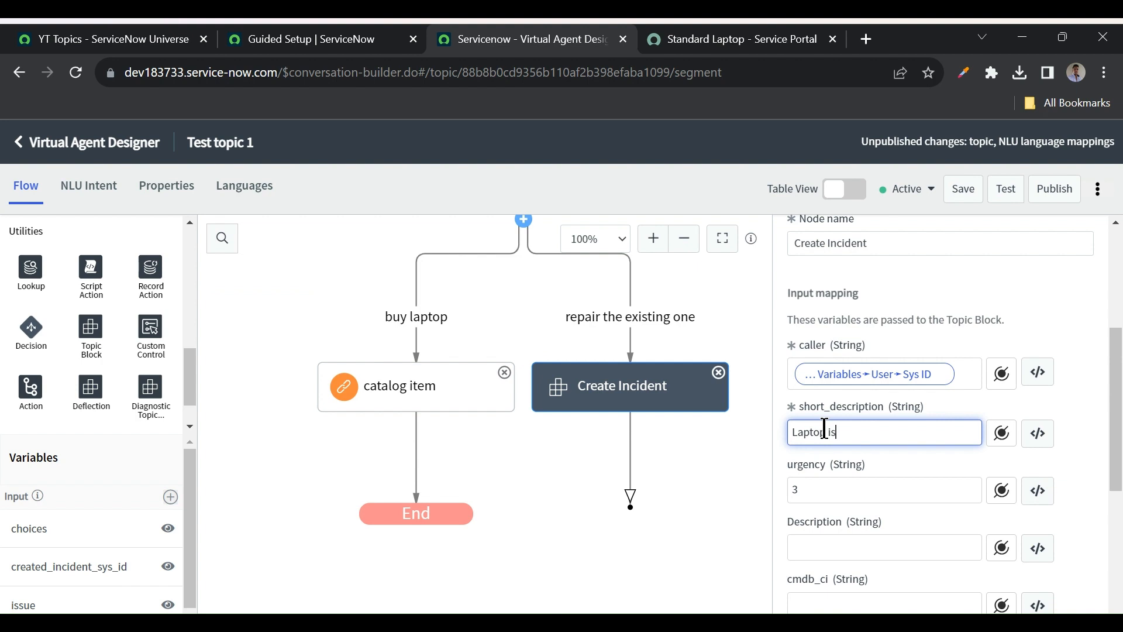
key(ctrl+a)
key(BackSpace)
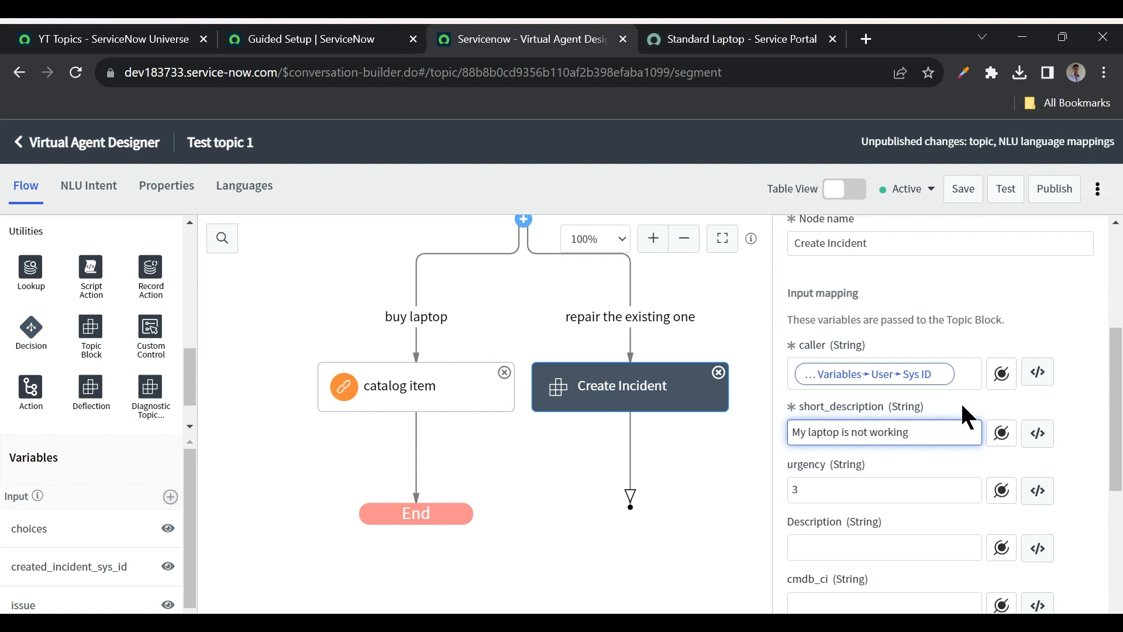
click(902, 460)
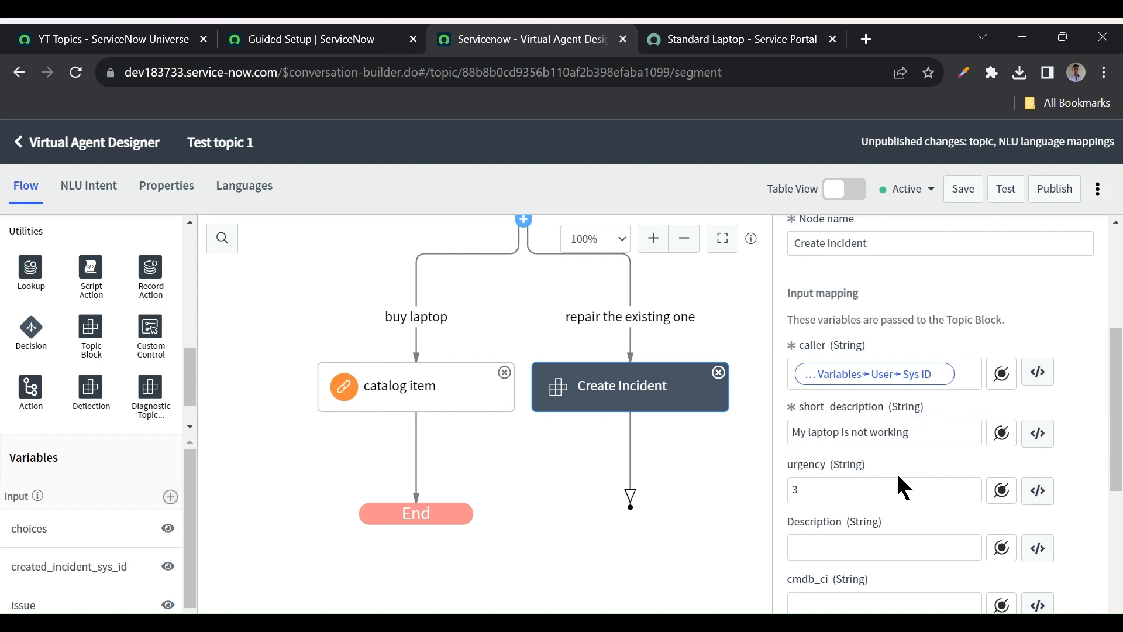
scroll(896, 471, down, 2)
click(860, 467)
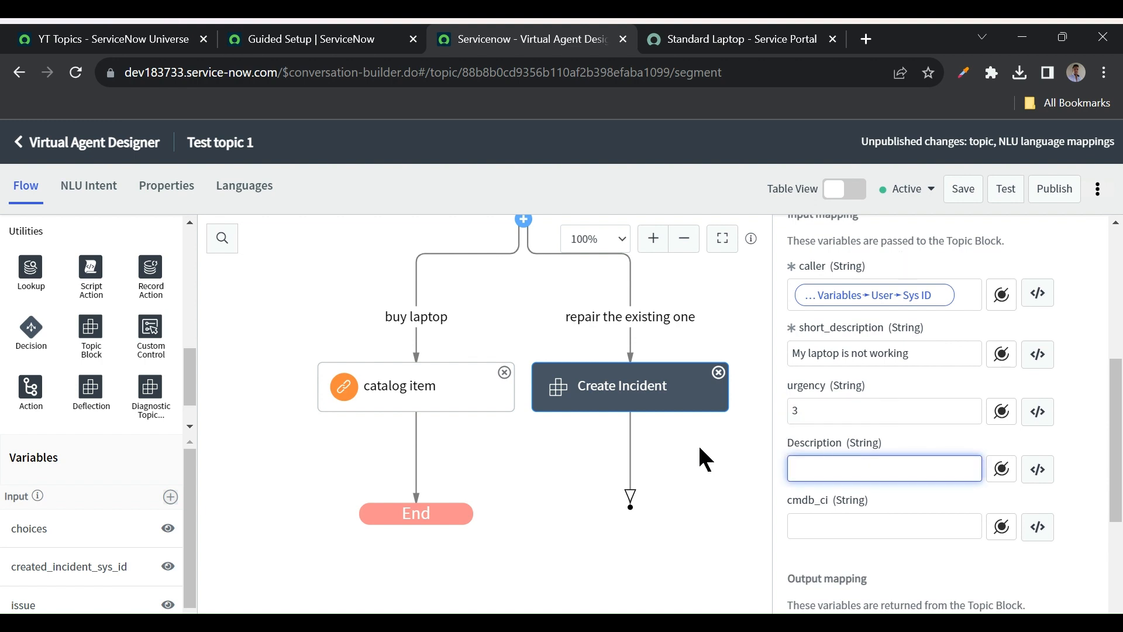
- Connect the open end of the repair branch's Create Incident block to the End node
drag(679, 454, 611, 373)
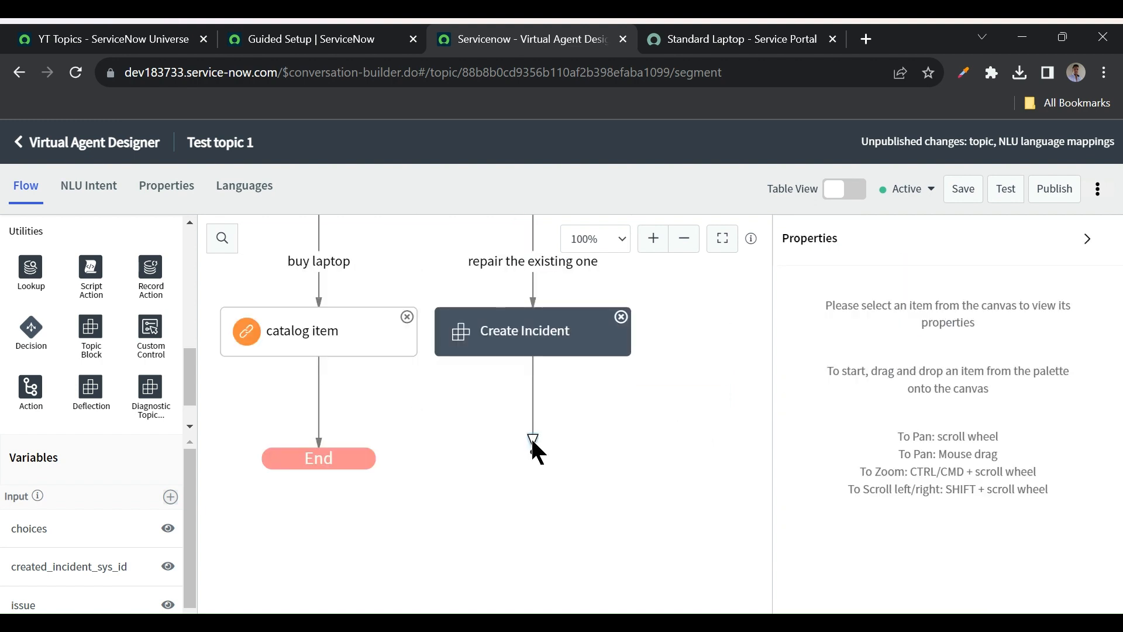
drag(532, 437, 372, 459)
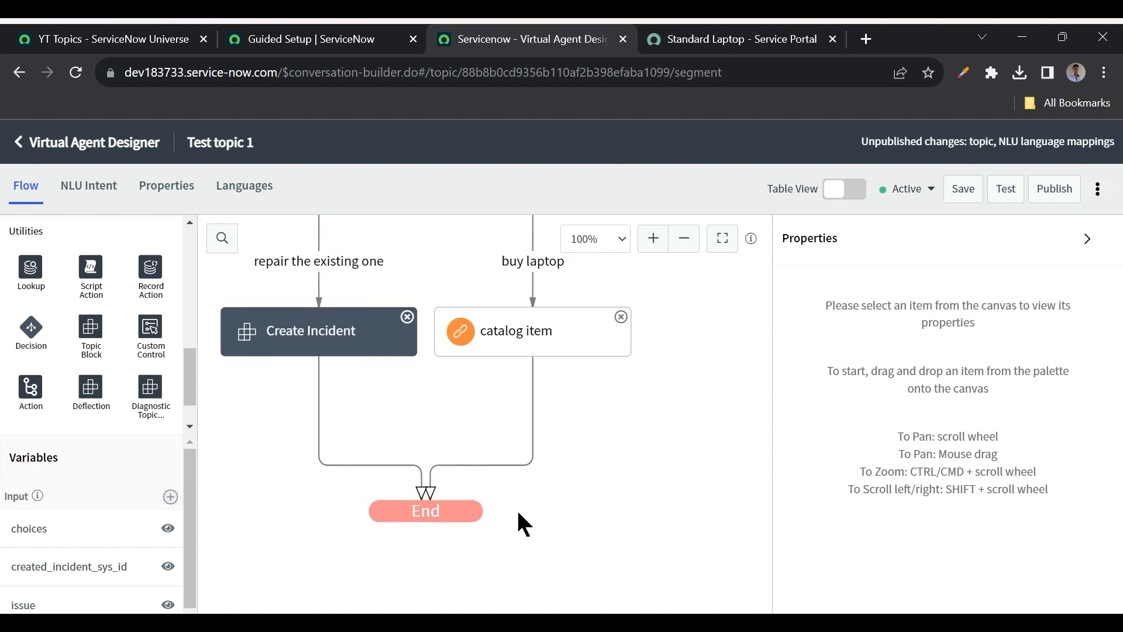
- Add a Topic Block utility after the Software name prompt in the Software branch and set its topic block to Create Incident
scroll(384, 409, up, 5)
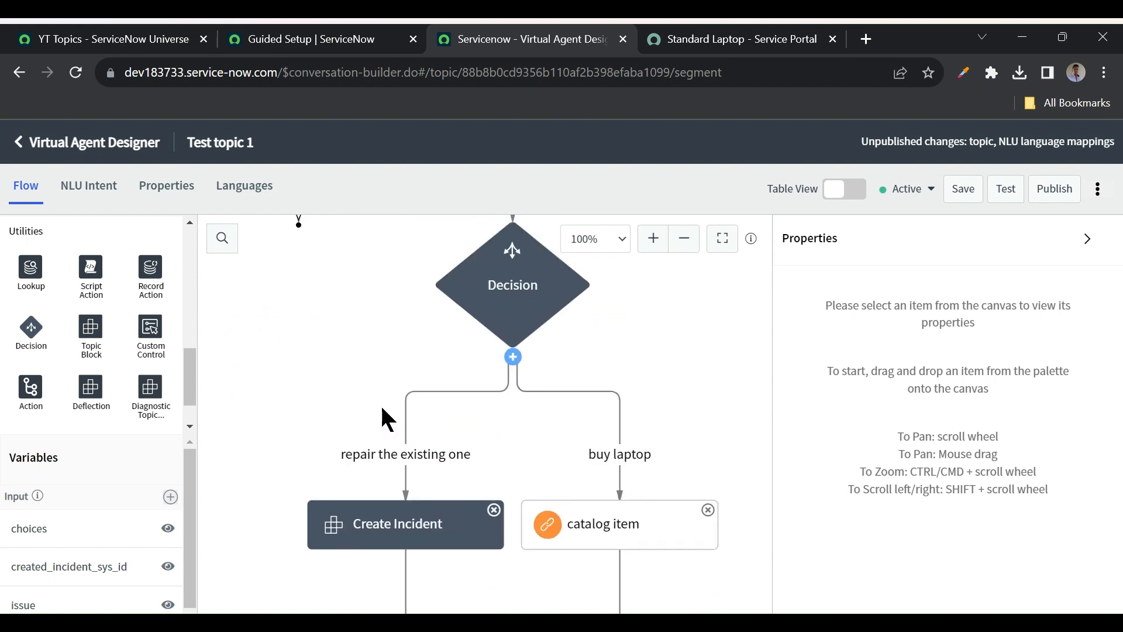
scroll(386, 418, up, 1)
scroll(497, 327, up, 1)
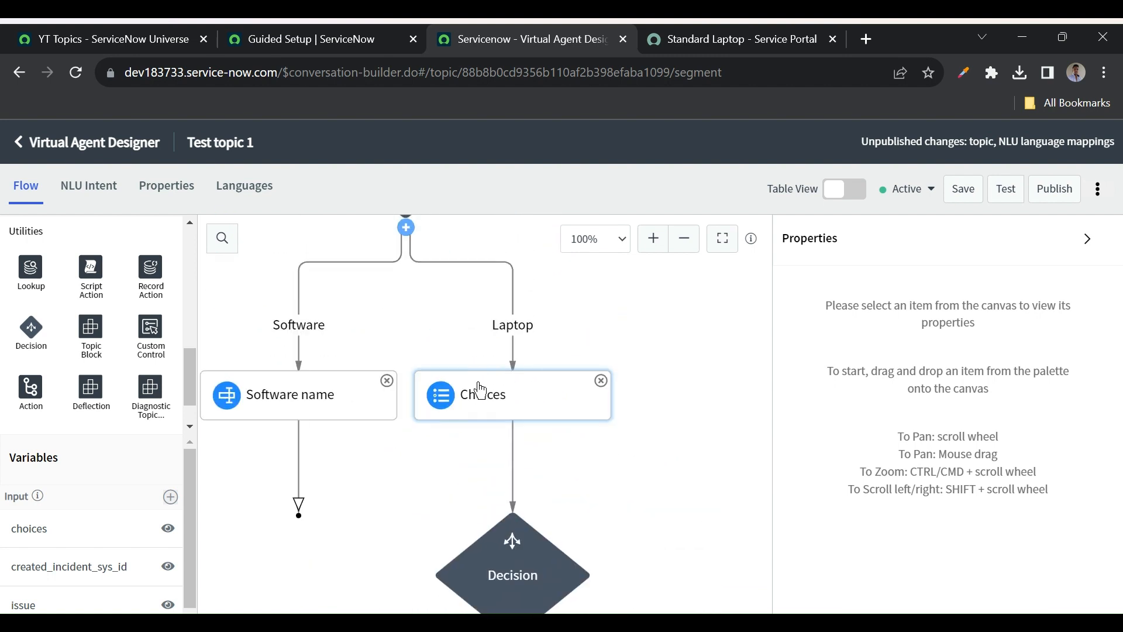
scroll(386, 327, down, 2)
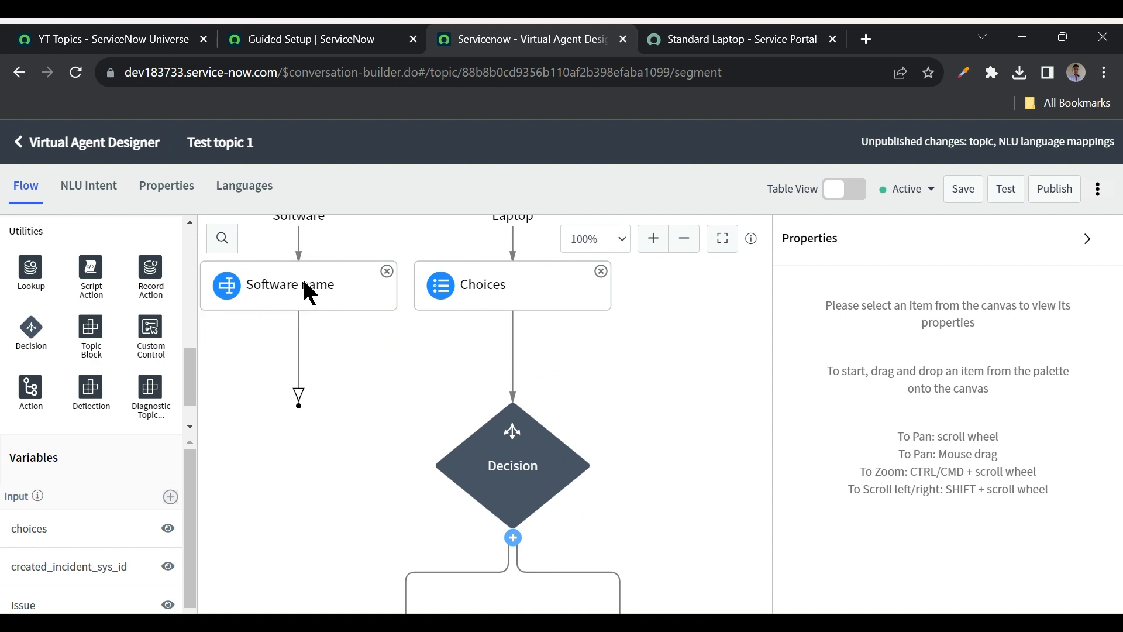
scroll(359, 388, down, 3)
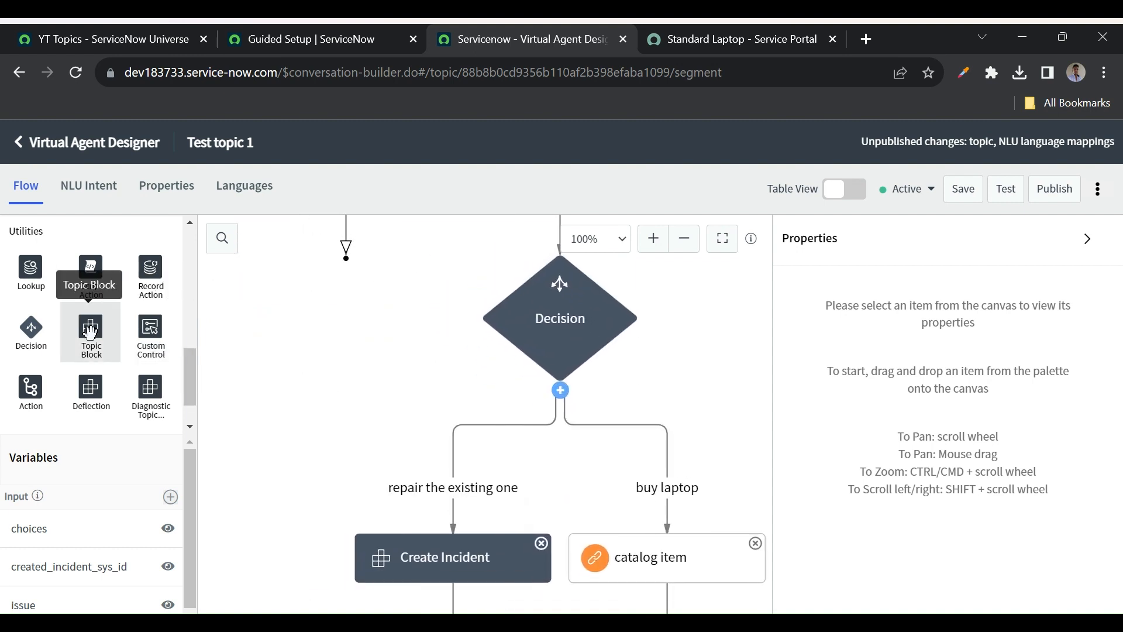
drag(90, 332, 347, 248)
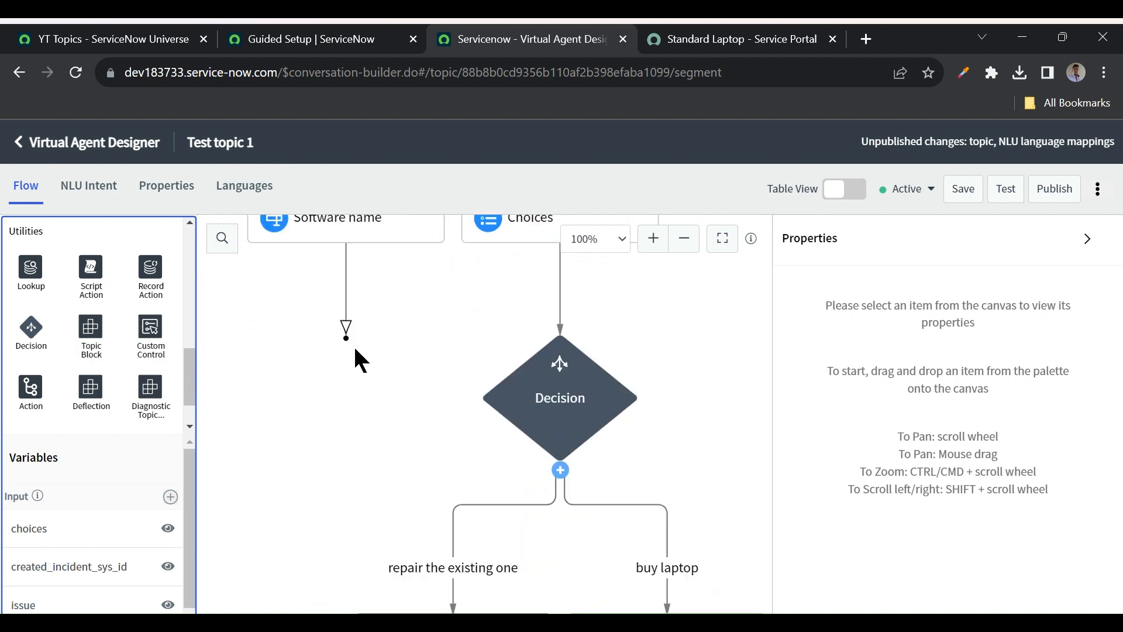
drag(90, 329, 346, 349)
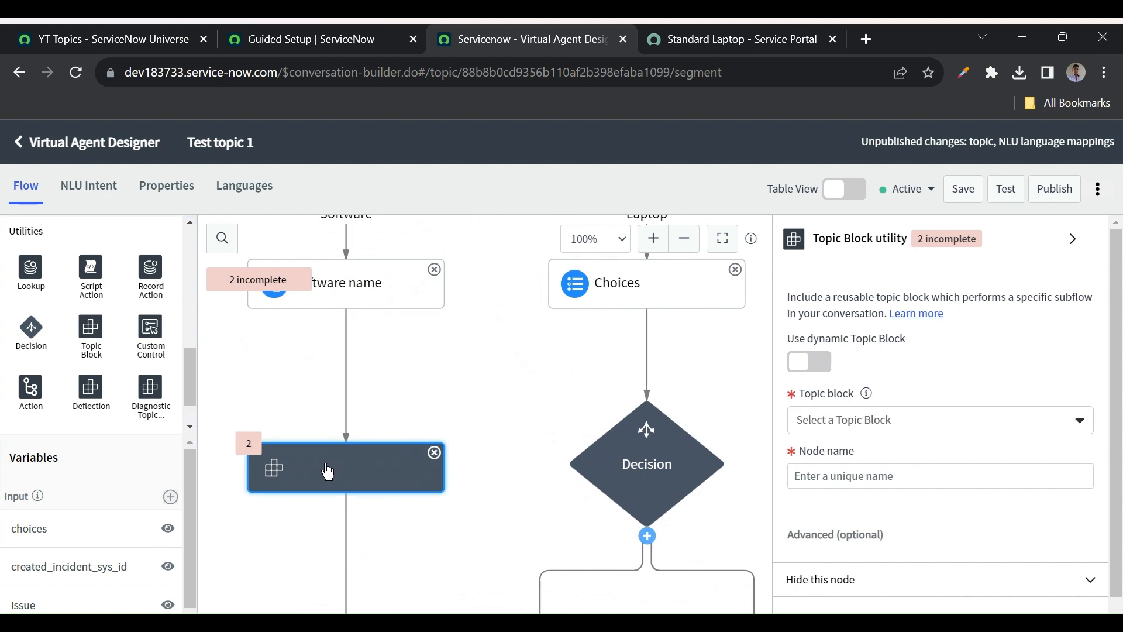
click(872, 419)
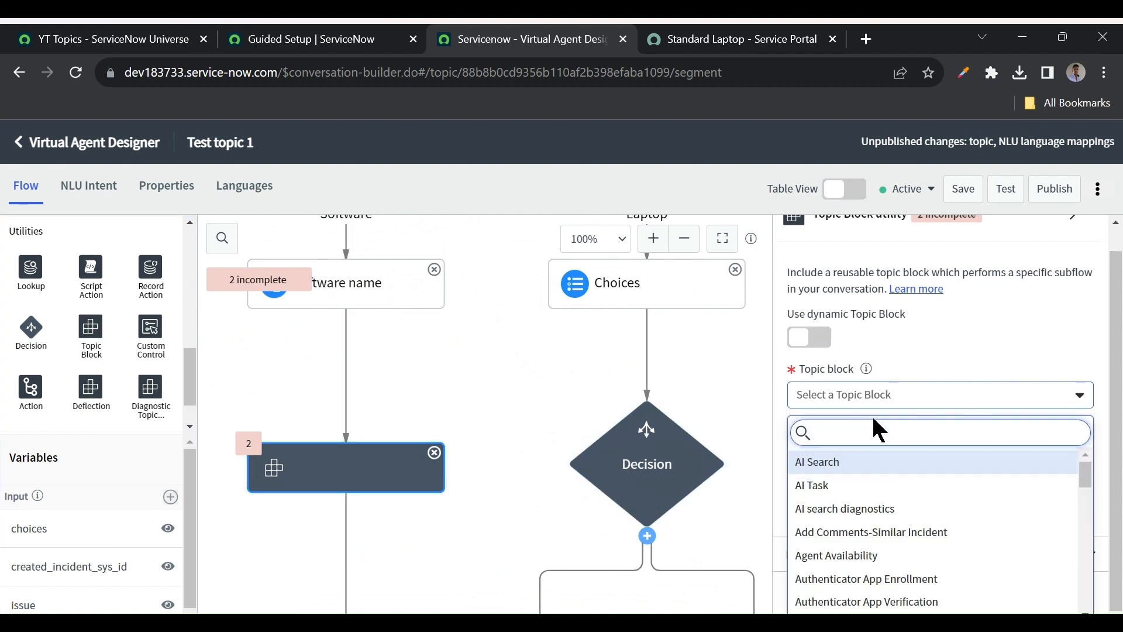
text(x)
key(BackSpace)
text(create)
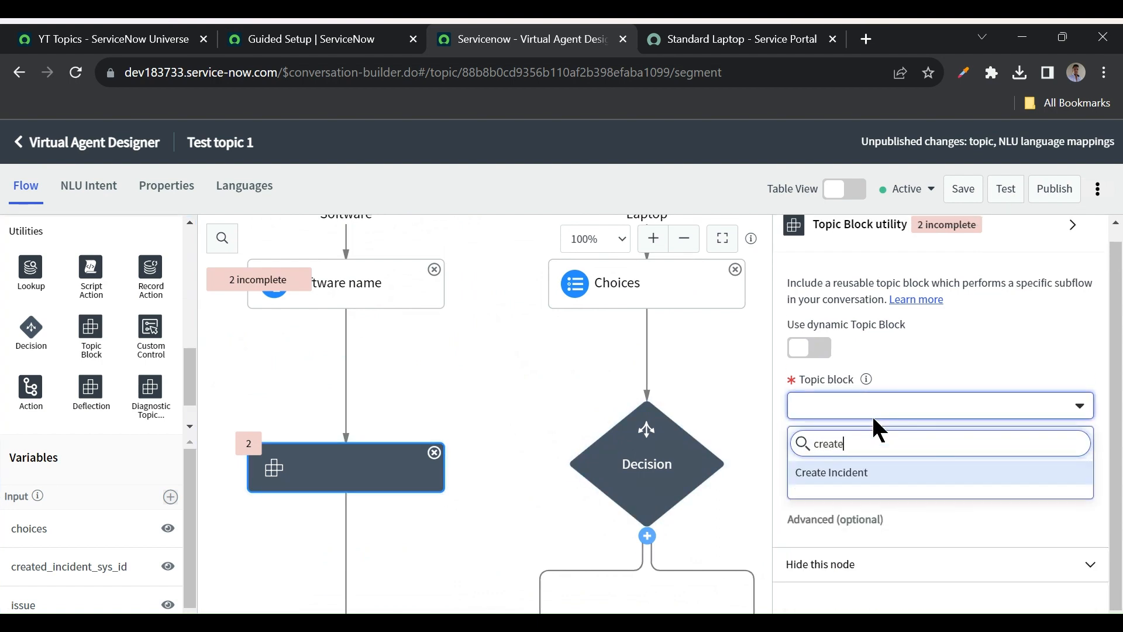
click(844, 471)
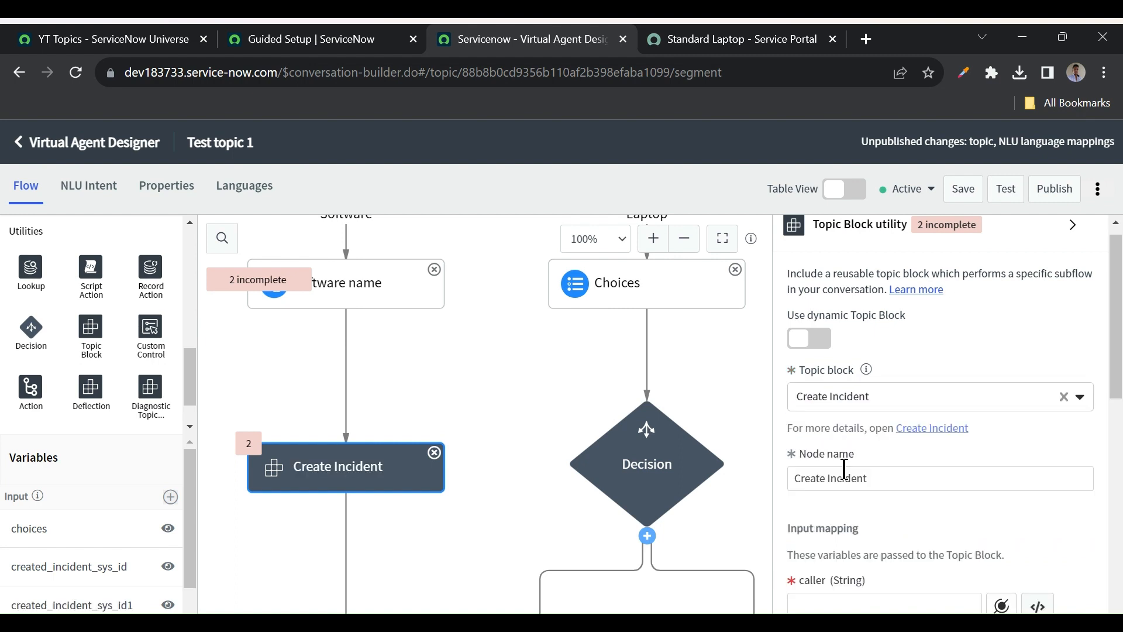
scroll(864, 466, down, 2)
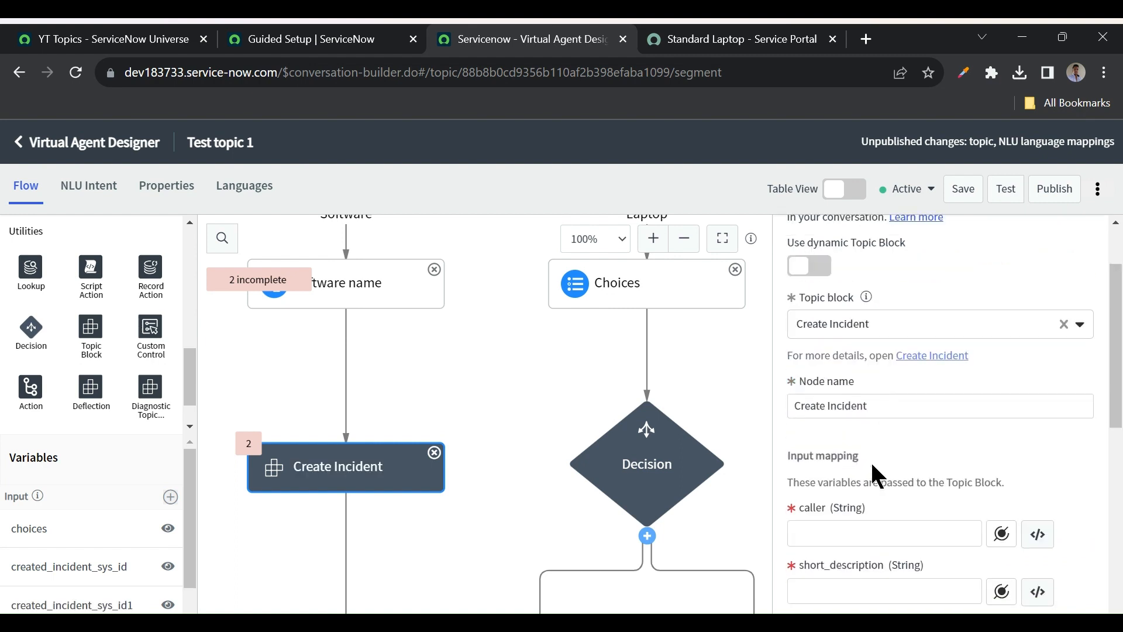
click(838, 479)
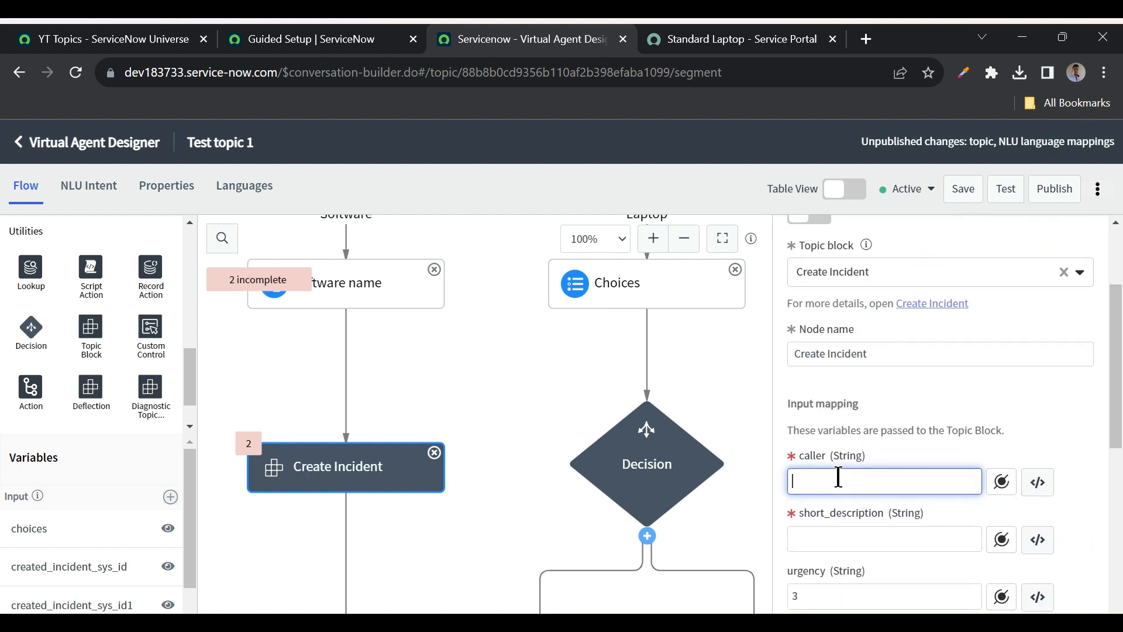
click(1003, 482)
click(1069, 278)
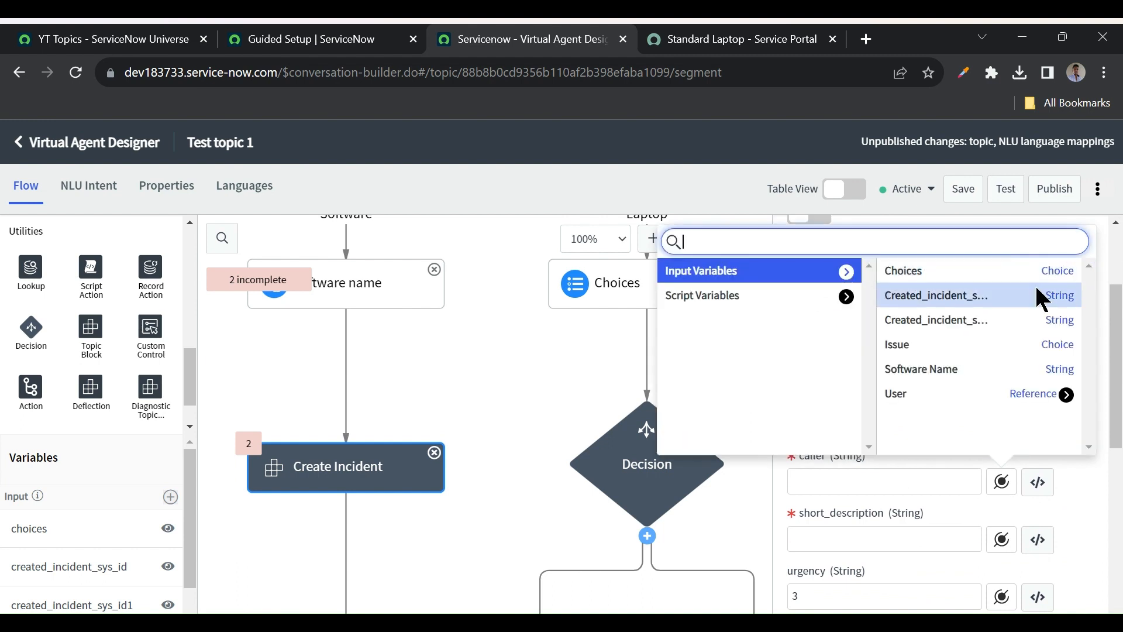
click(1065, 391)
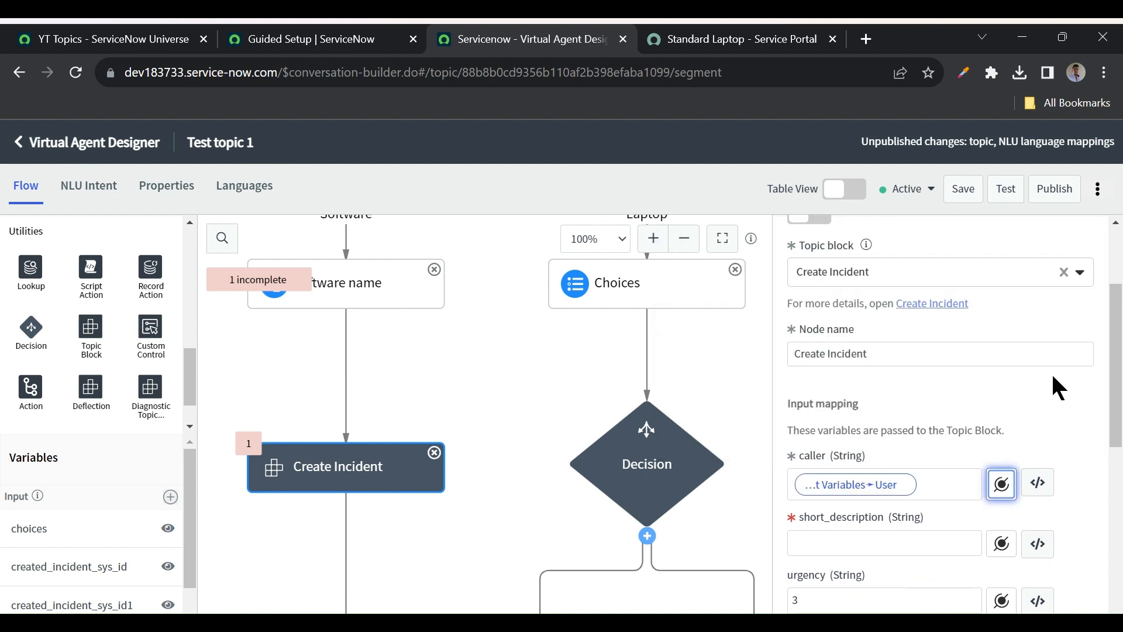
click(931, 487)
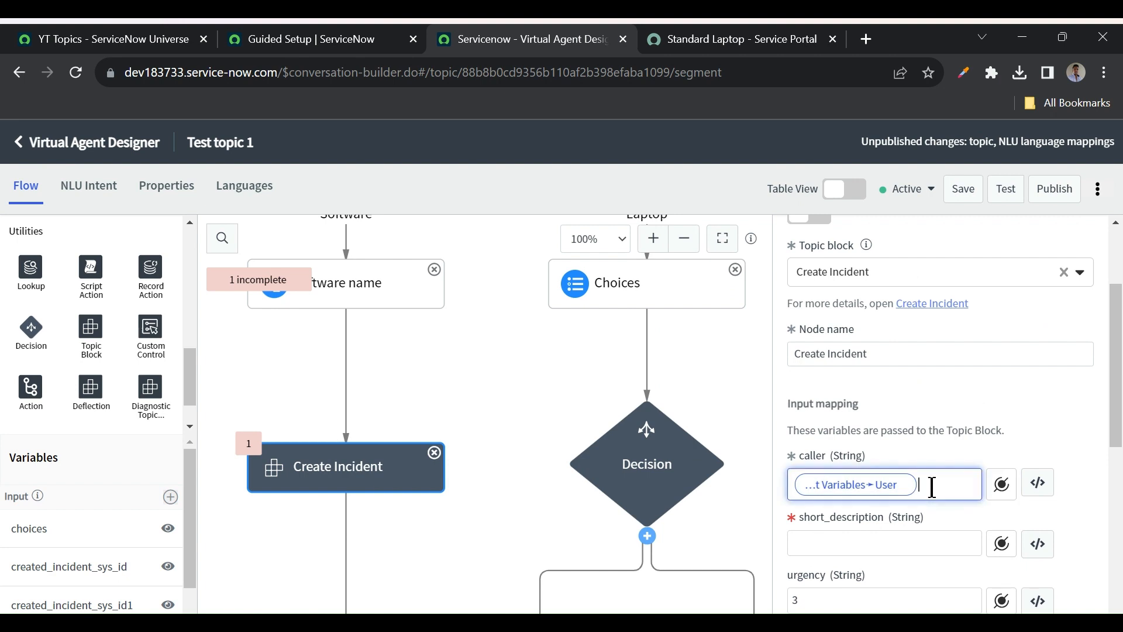
key(BackSpace)
- Map the Software branch Create Incident block's caller input to the Sys ID of the User input variable
click(1001, 482)
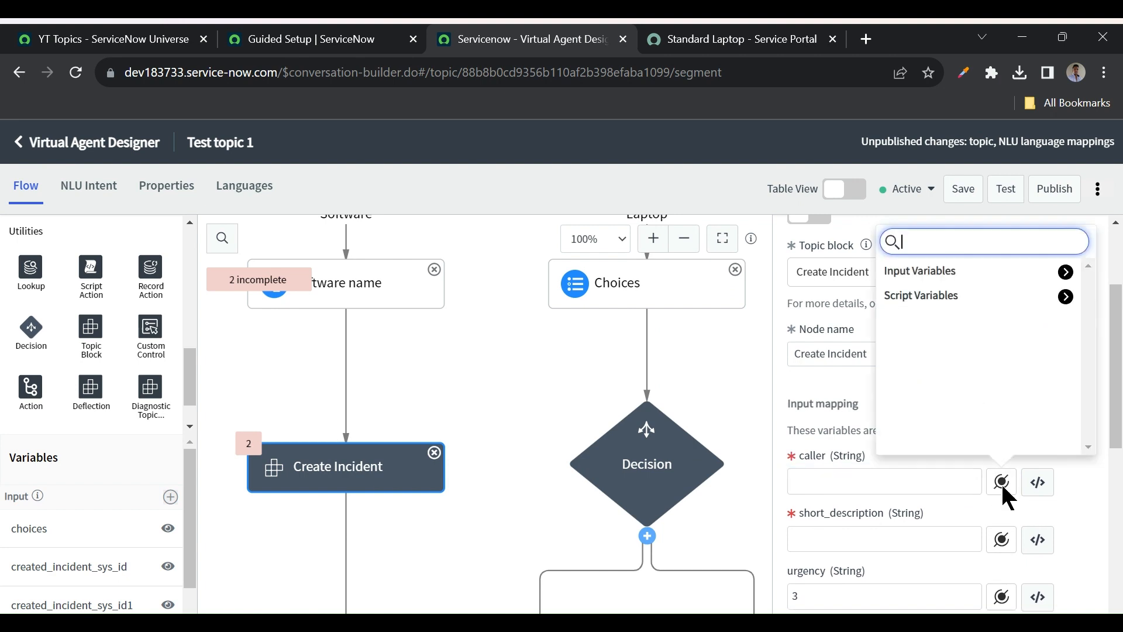
click(1065, 271)
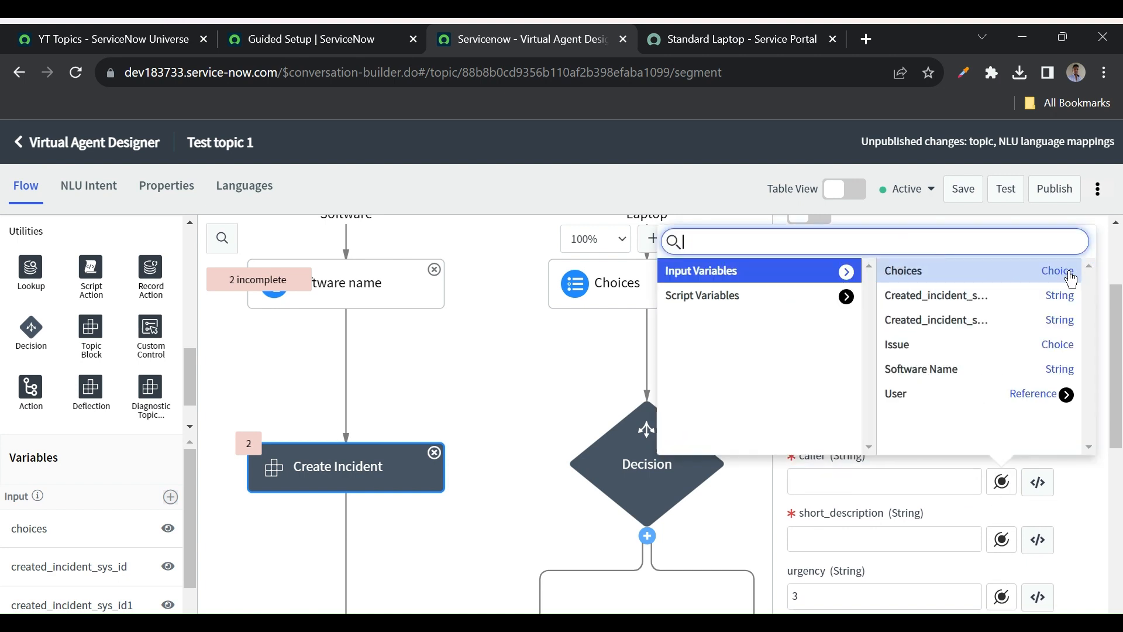
click(1067, 395)
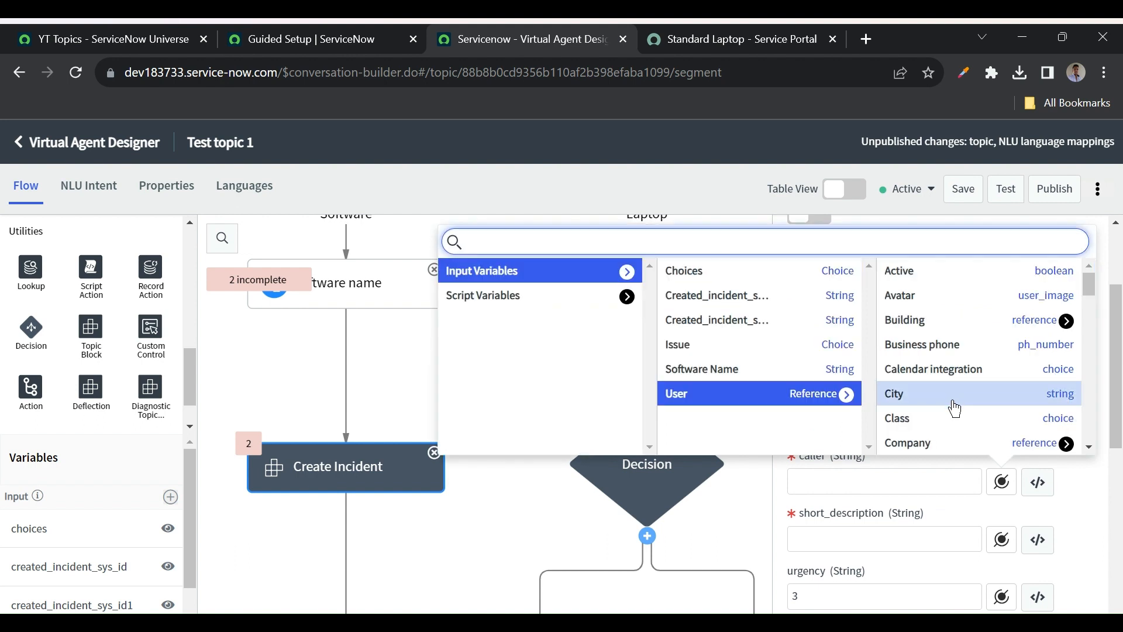
scroll(971, 404, down, 5)
scroll(953, 402, down, 7)
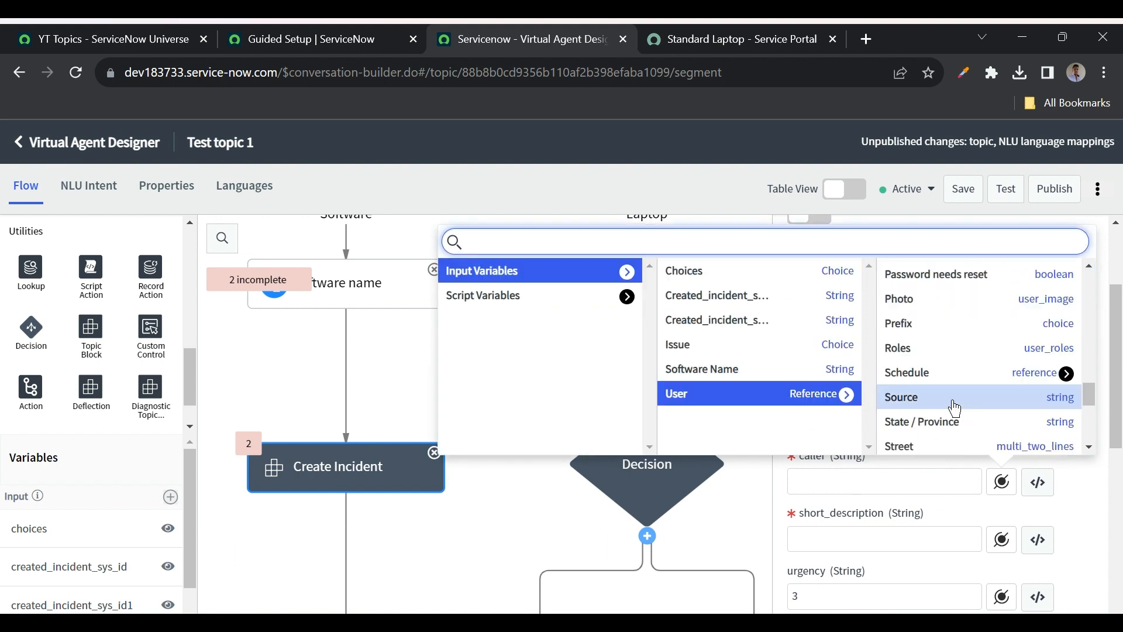
click(907, 414)
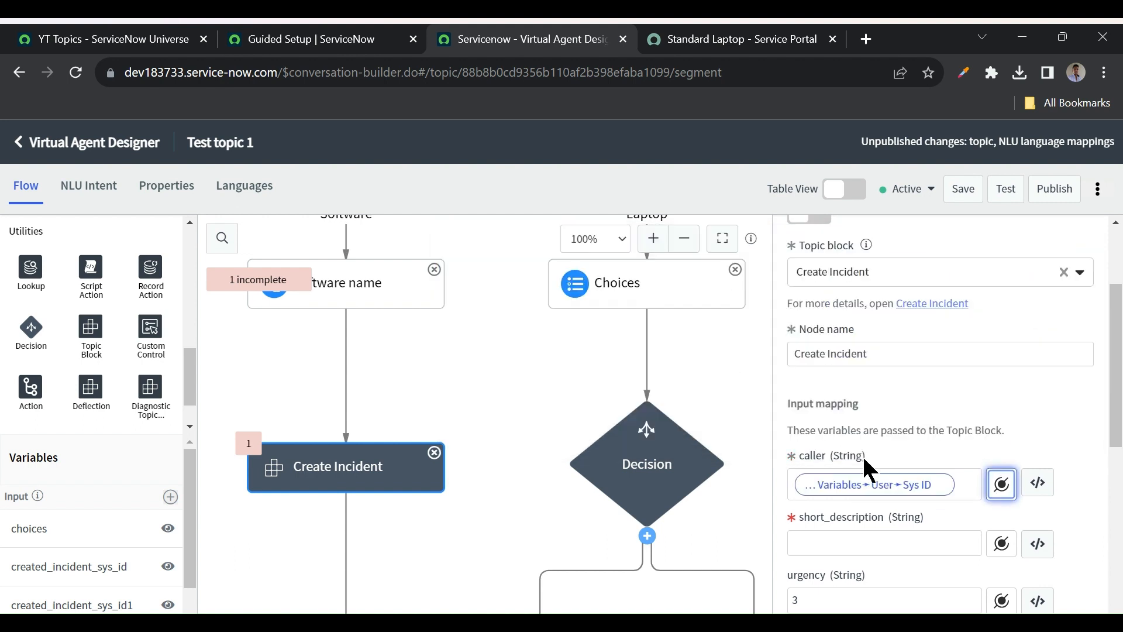
- Set the block's short_description input to the Software Name input variable followed by "is not working"
scroll(848, 462, down, 1)
click(828, 473)
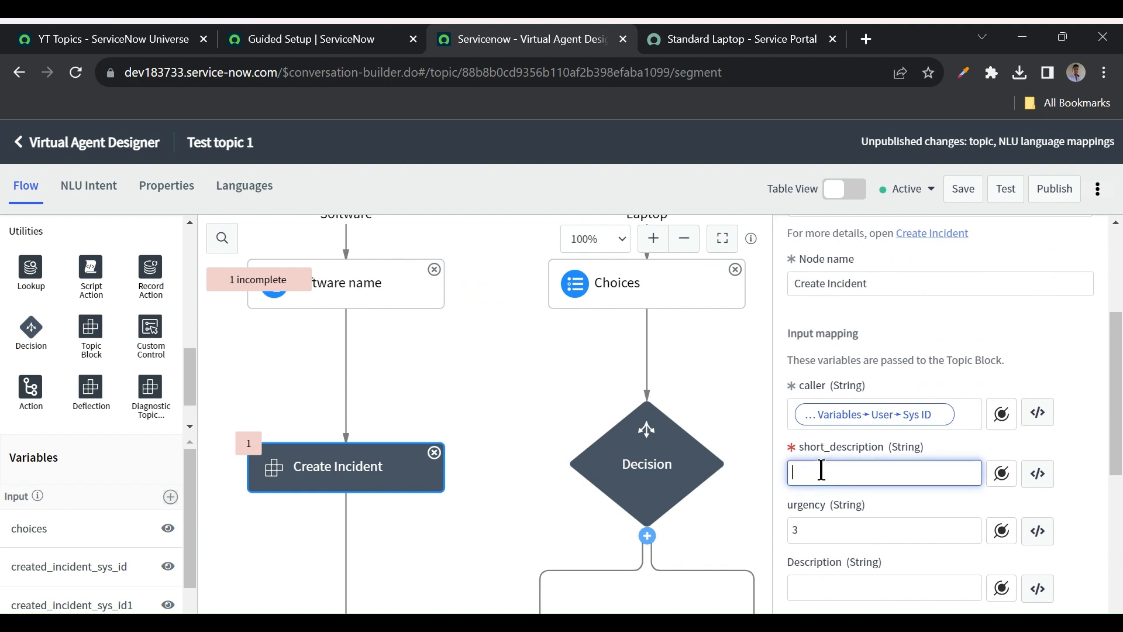
click(1000, 473)
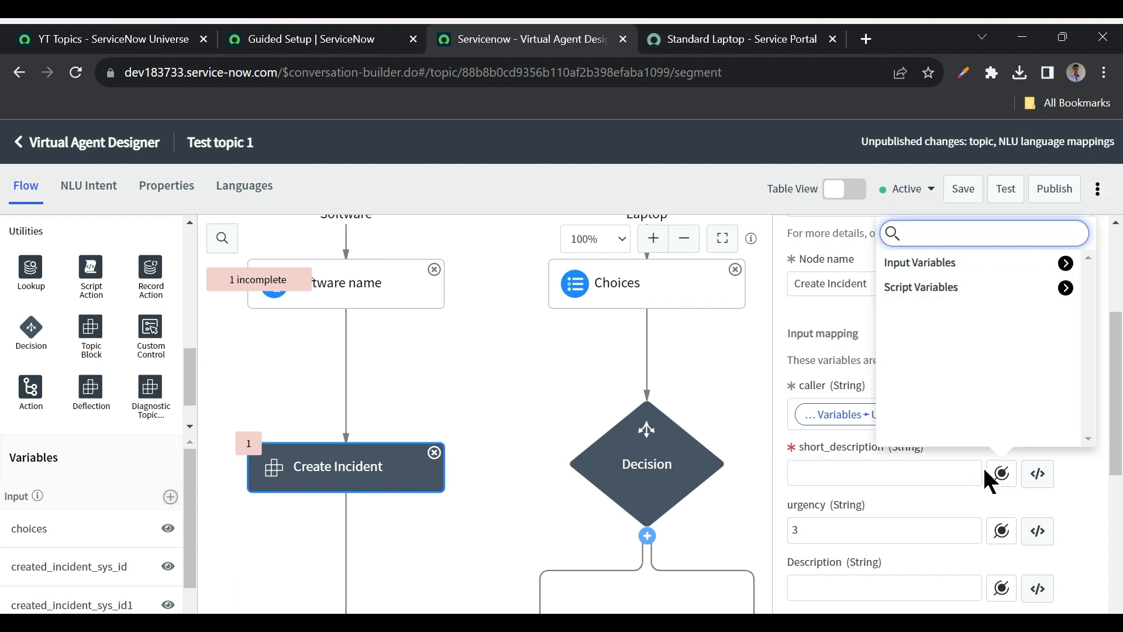
click(1066, 263)
click(945, 362)
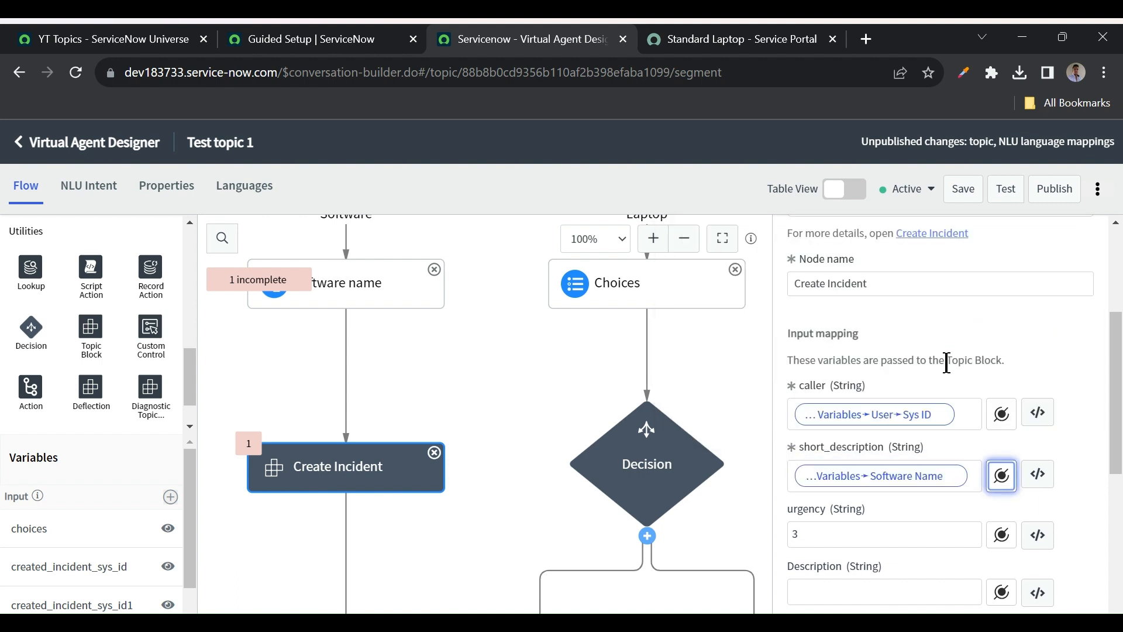
click(972, 483)
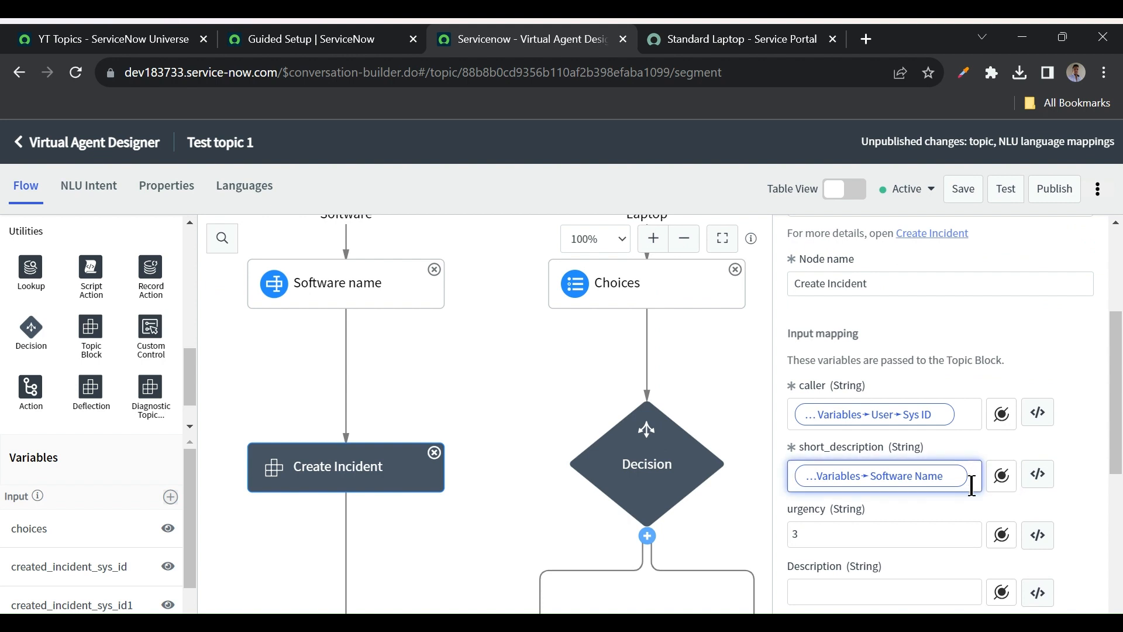
text(is not working)
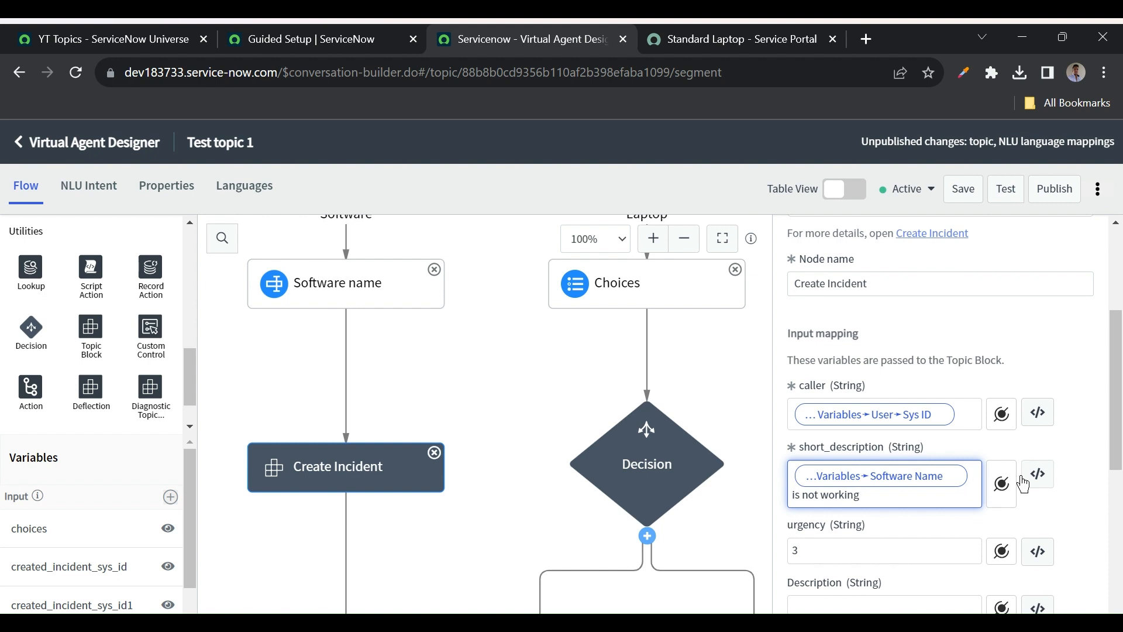
click(1085, 470)
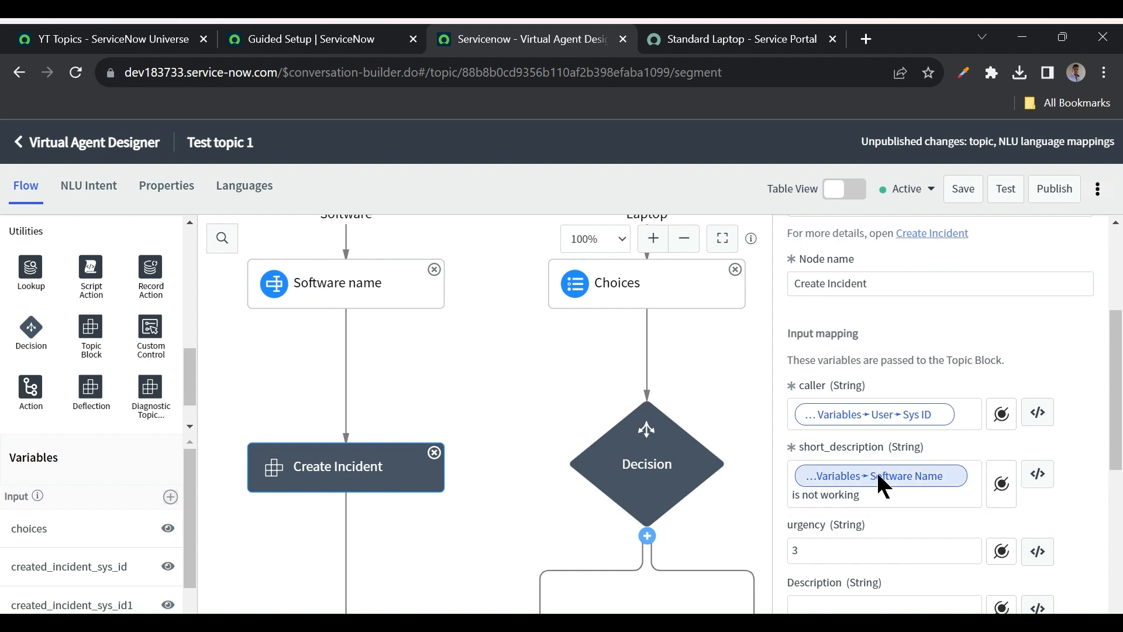
- Connect the open end of the Software branch's Create Incident block to the End node
scroll(530, 423, down, 1)
scroll(530, 424, down, 3)
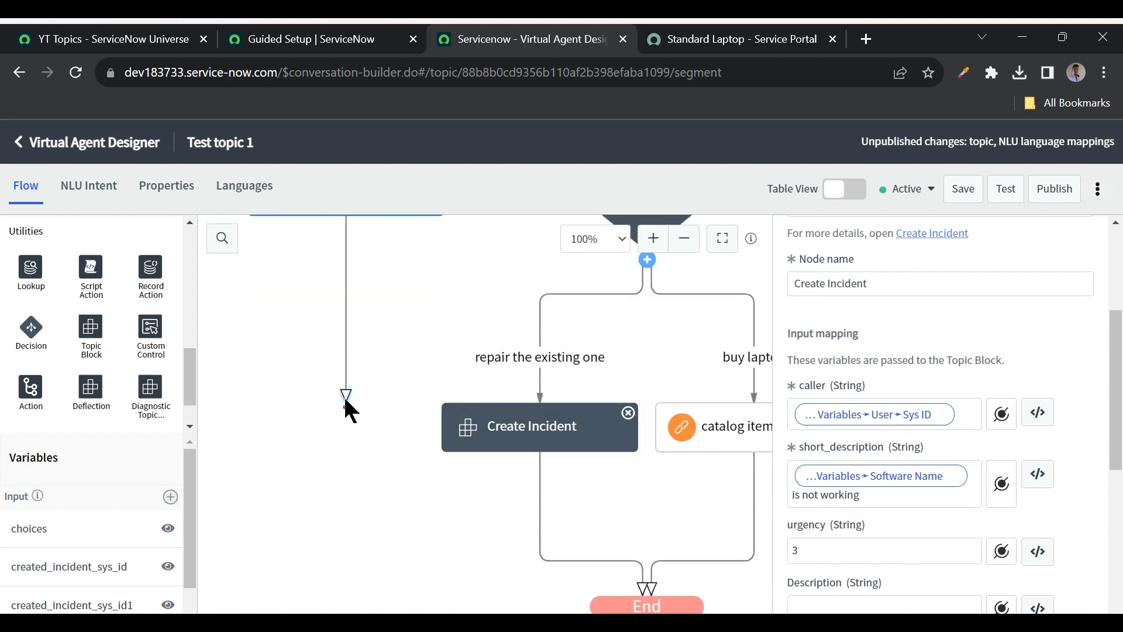
scroll(346, 406, down, 2)
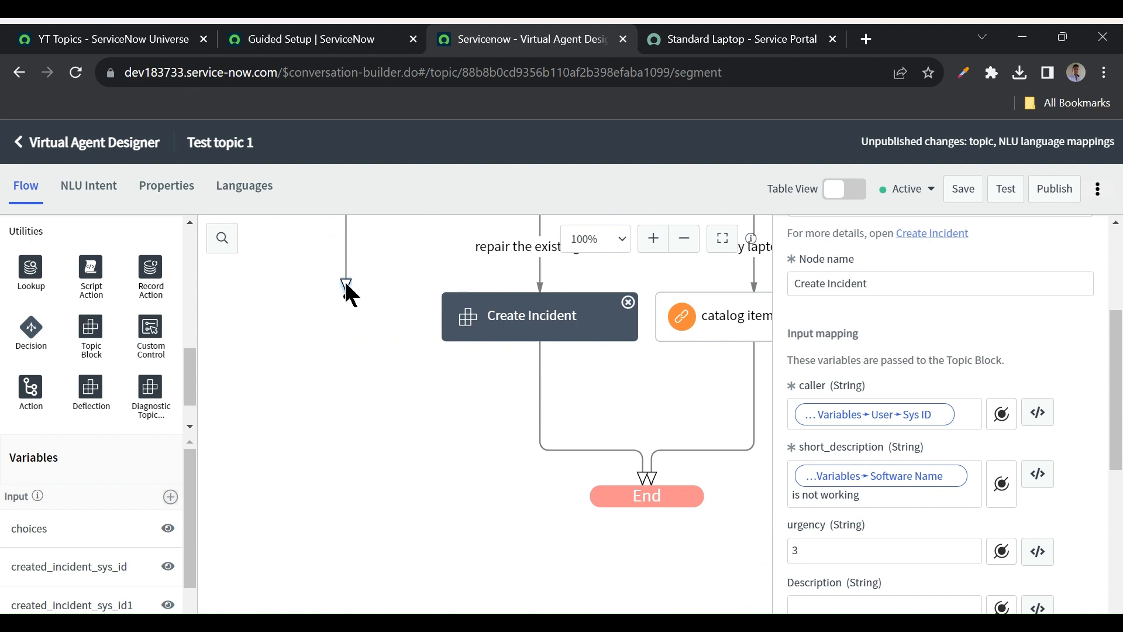
mouse_move(346, 285)
mouse_down()
mouse_move(456, 409)
mouse_move(608, 496)
mouse_up()
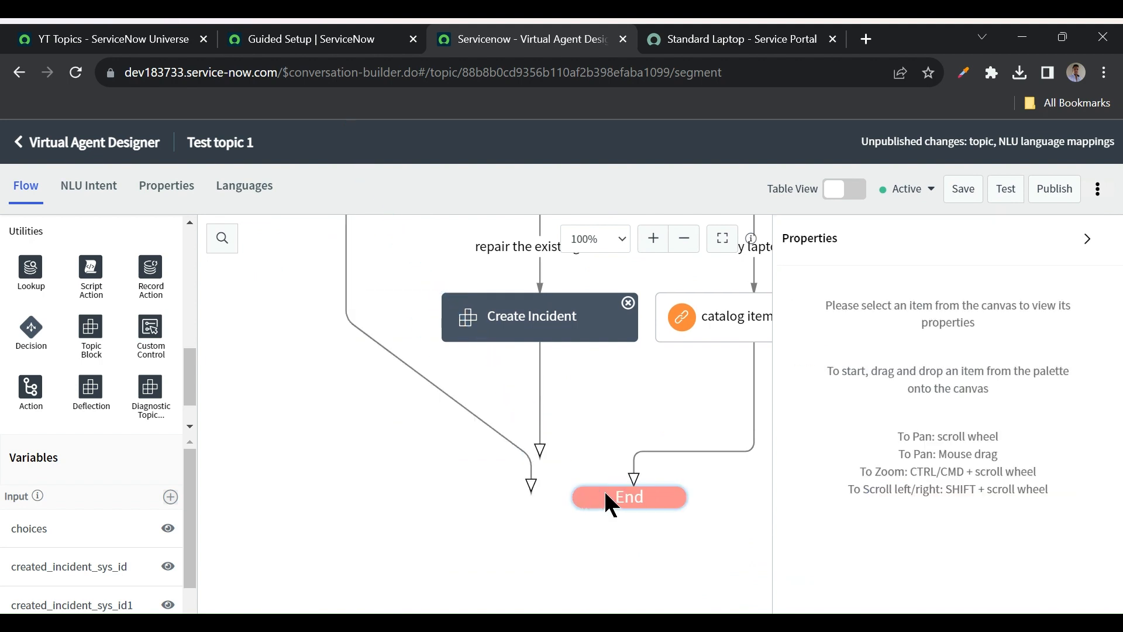
- Review the whole topic flow from Start to End, including the Software, Laptop, repair and buy laptop branches
scroll(608, 461, up, 3)
scroll(609, 466, up, 1)
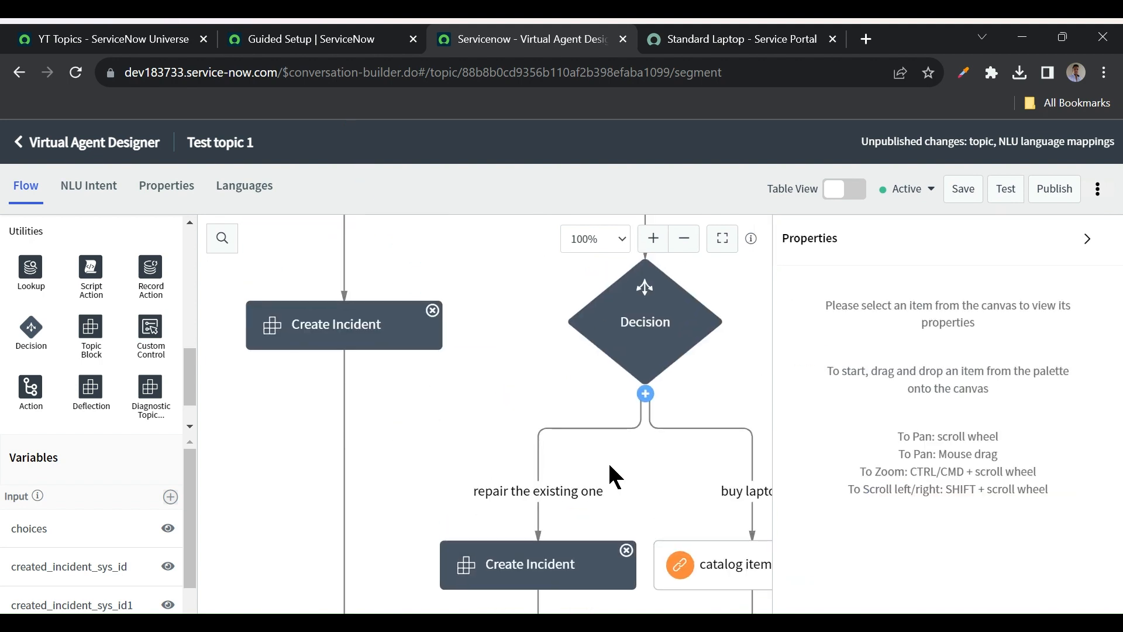
click(684, 239)
click(684, 239)
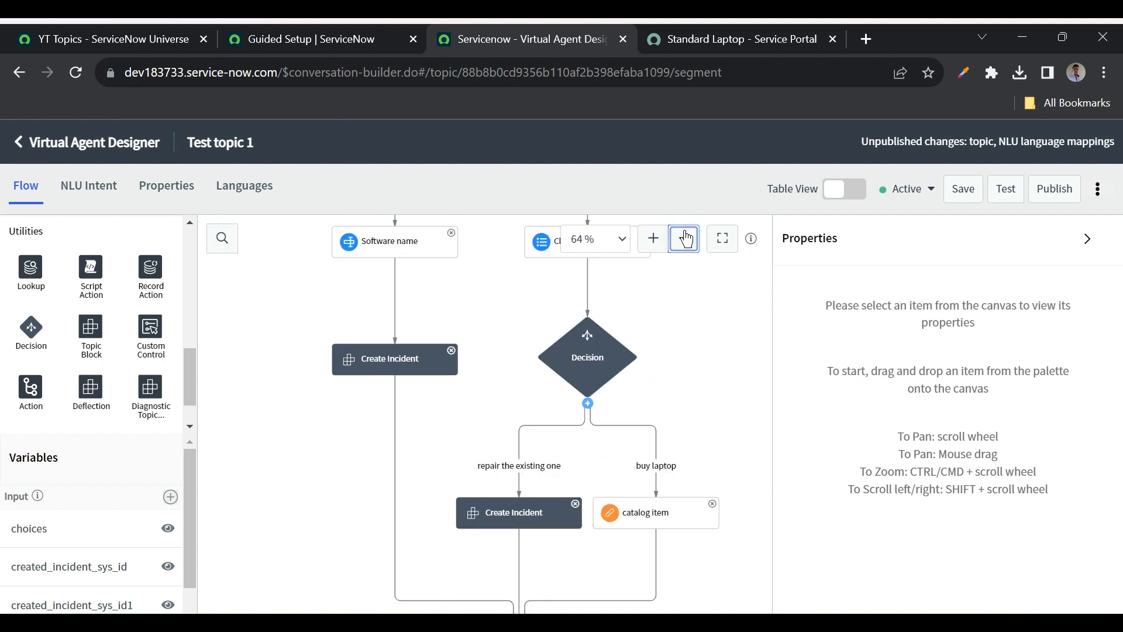
click(684, 239)
click(684, 238)
scroll(653, 310, up, 5)
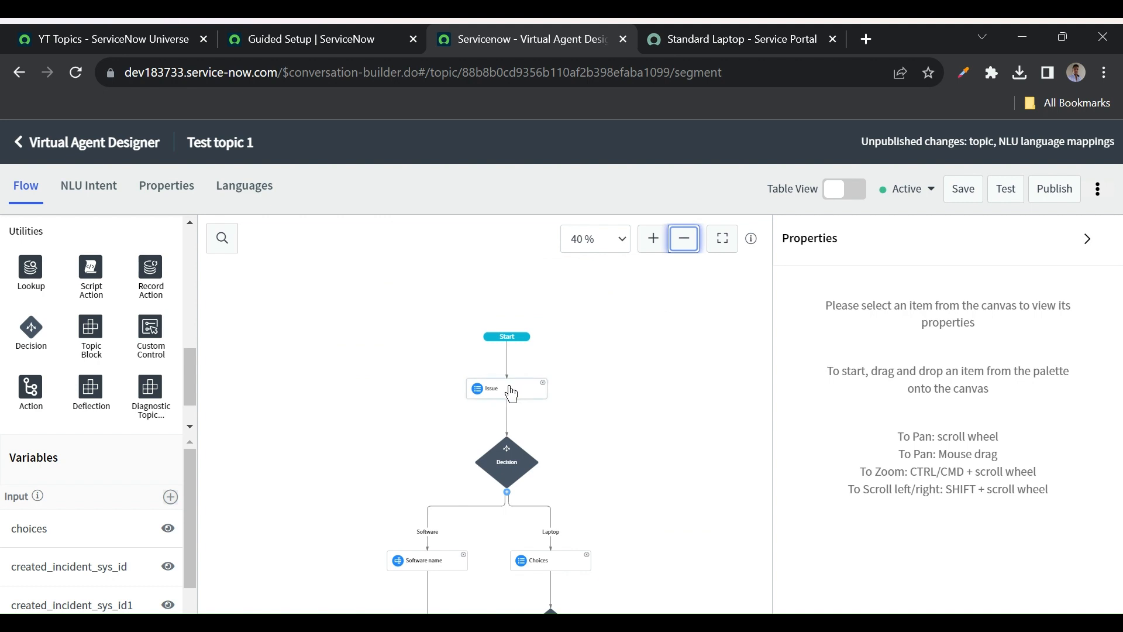
scroll(594, 399, down, 1)
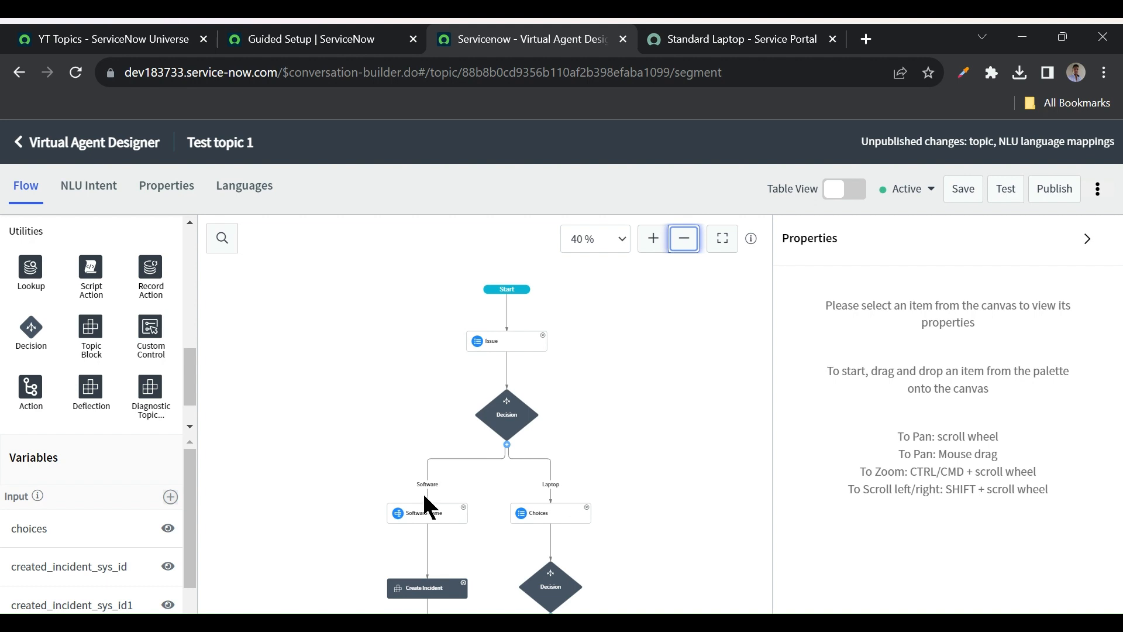
scroll(431, 485, down, 1)
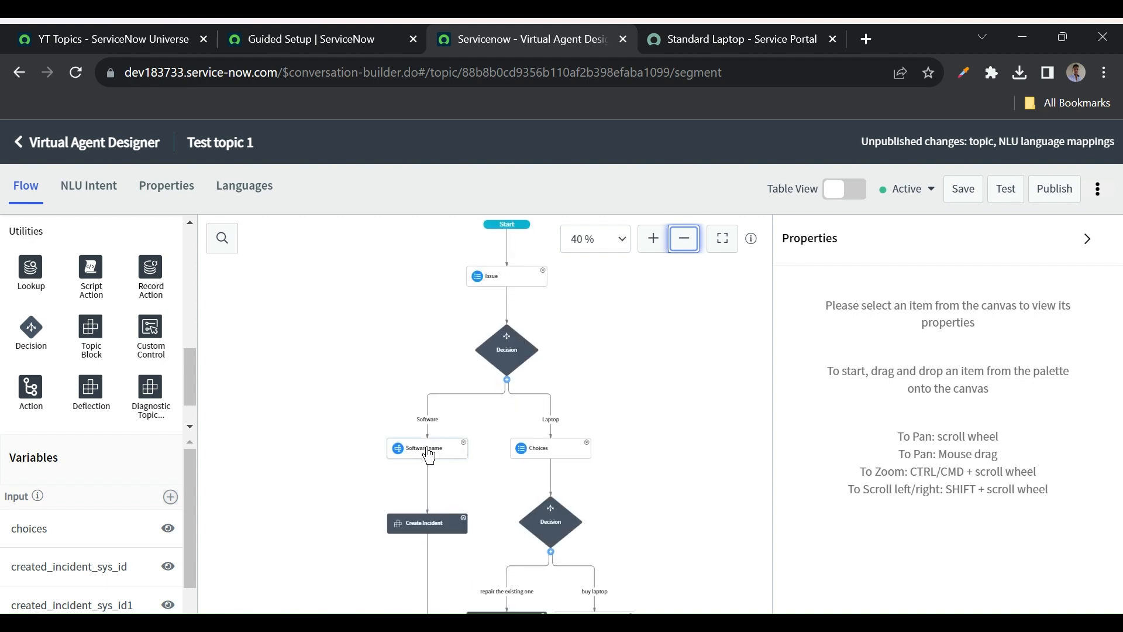
scroll(422, 465, down, 1)
scroll(400, 475, down, 1)
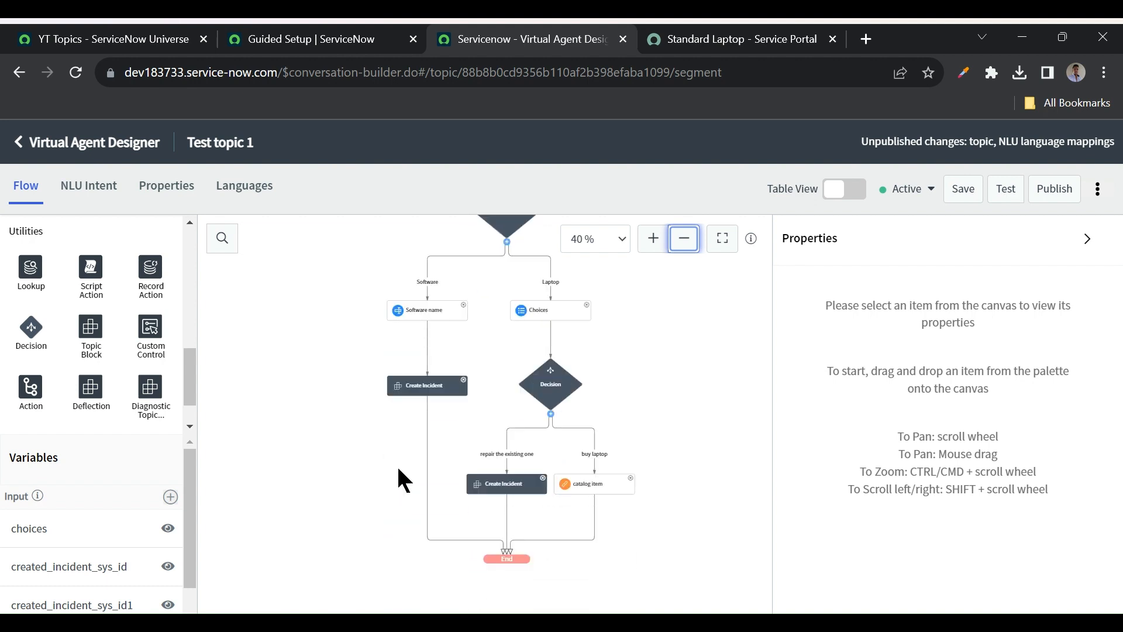
scroll(456, 431, up, 2)
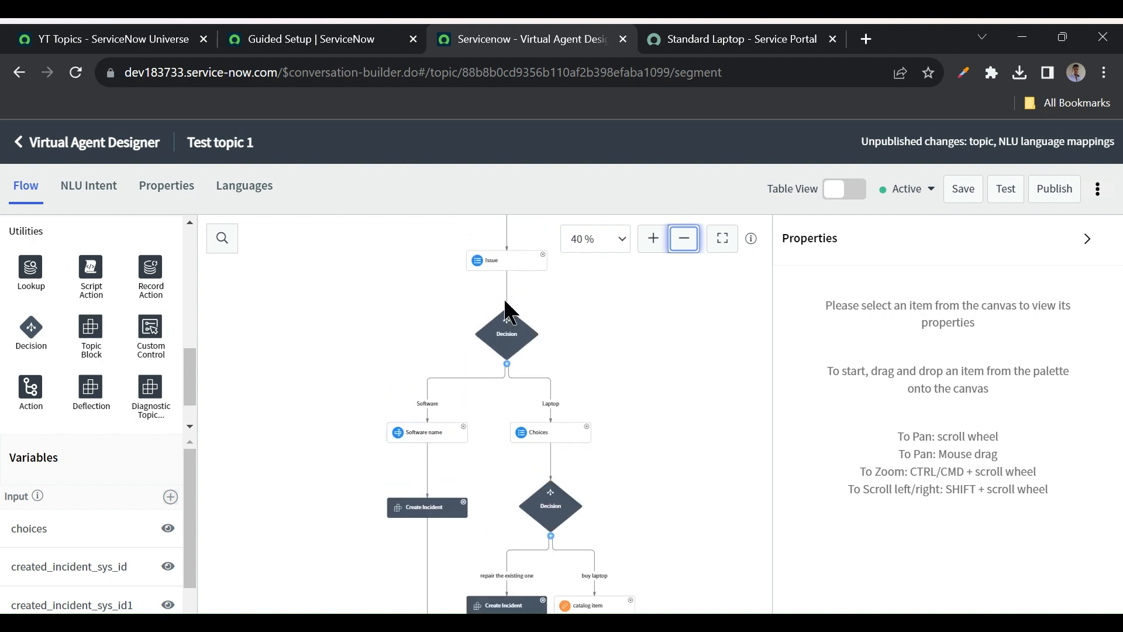
scroll(547, 412, down, 1)
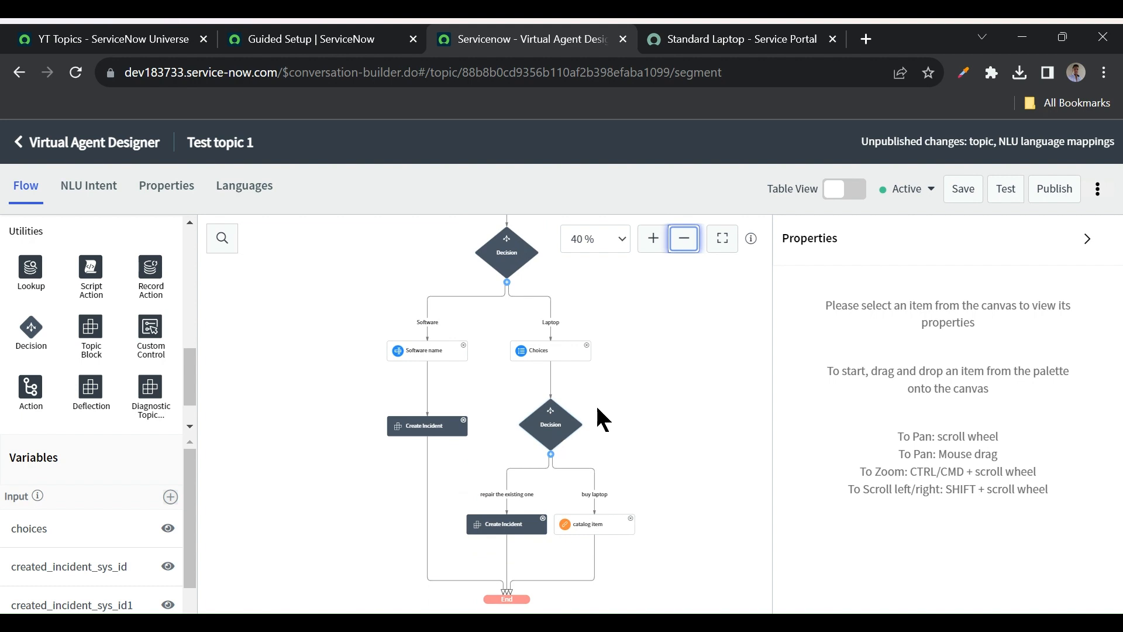
scroll(597, 408, down, 1)
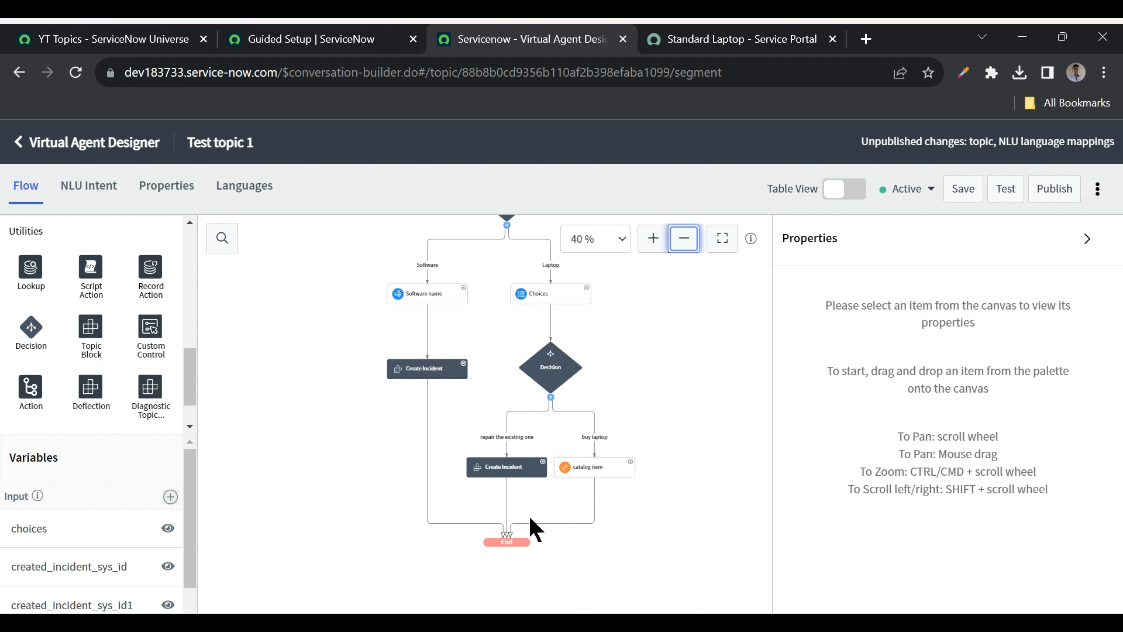
- Save Test topic 1 and publish it with only the Topic option selected
click(954, 205)
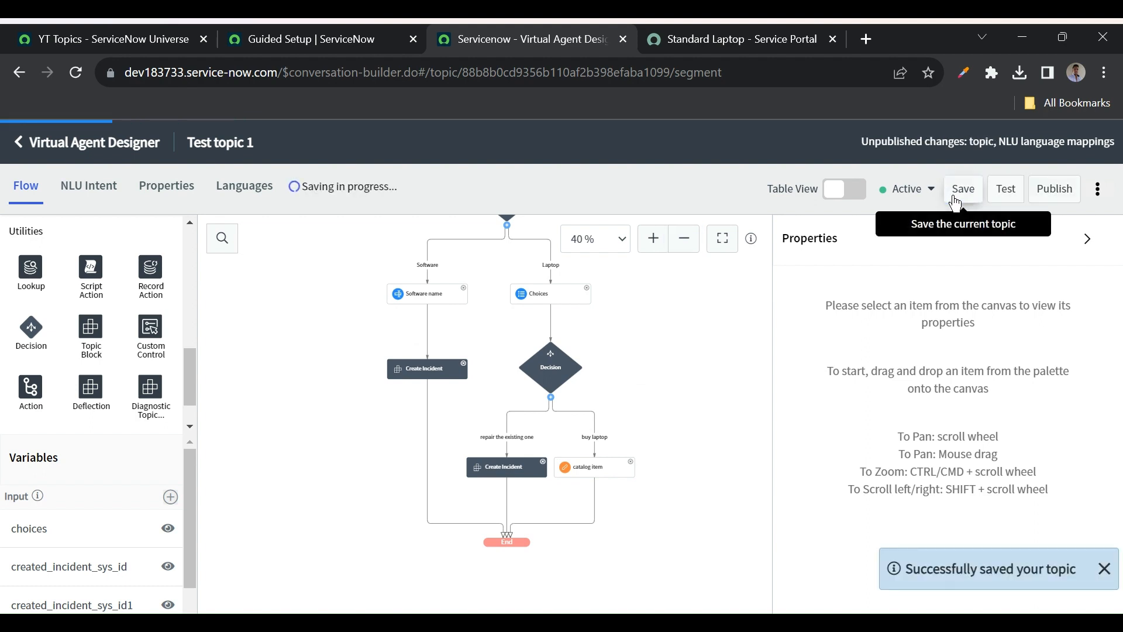
click(1055, 190)
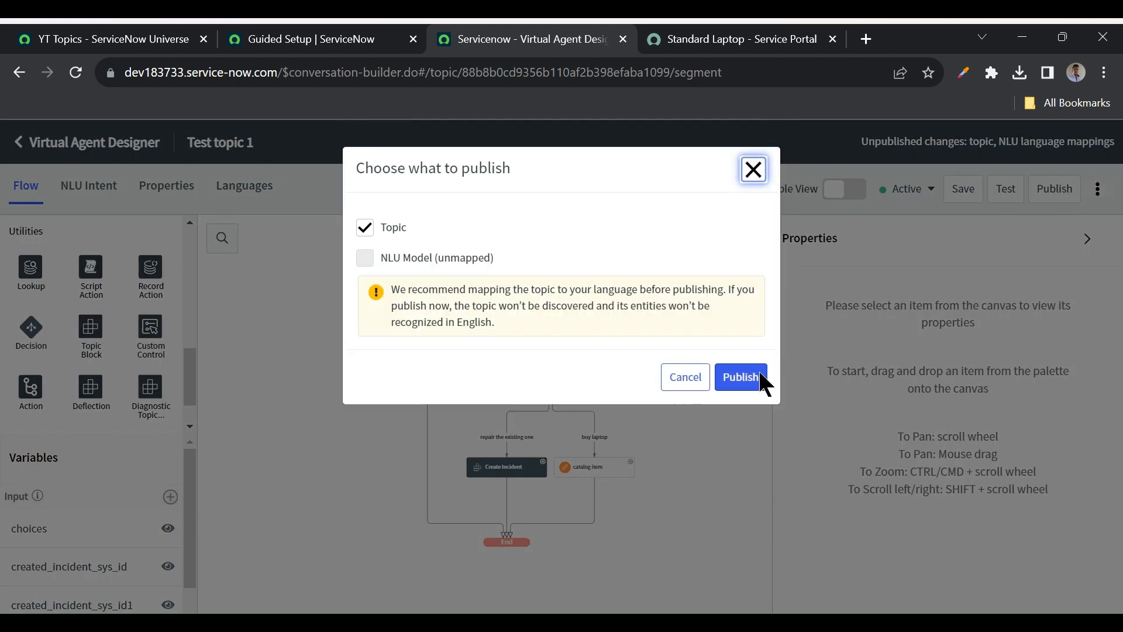
click(742, 378)
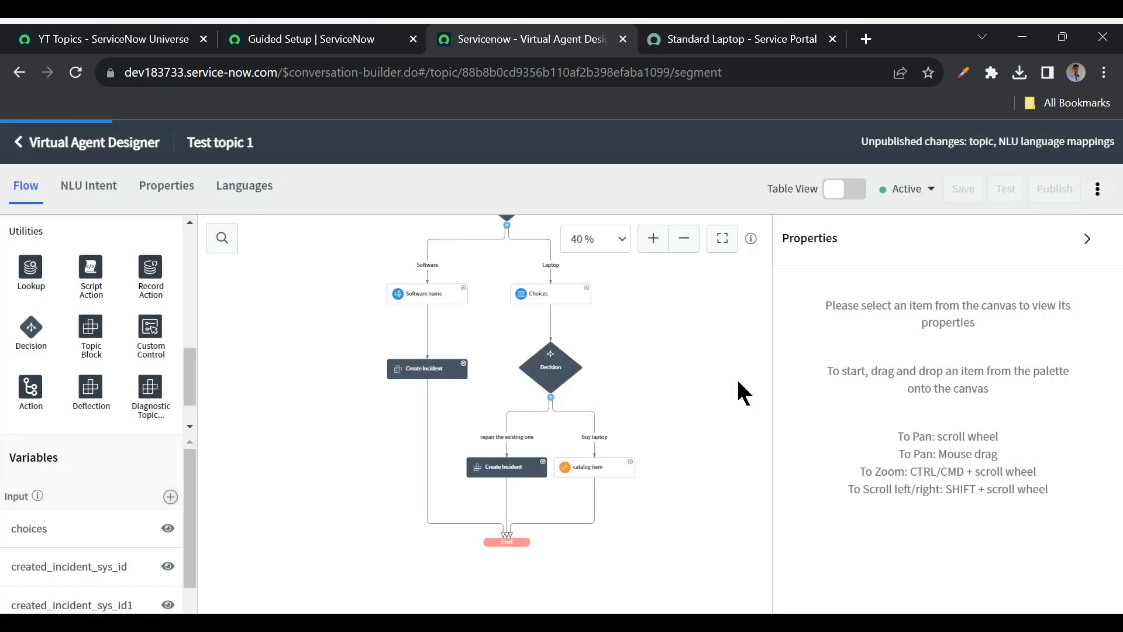
- Reload the Standard Laptop page in Service Portal and send "test topic 1" to the Virtual Agent chat
click(722, 41)
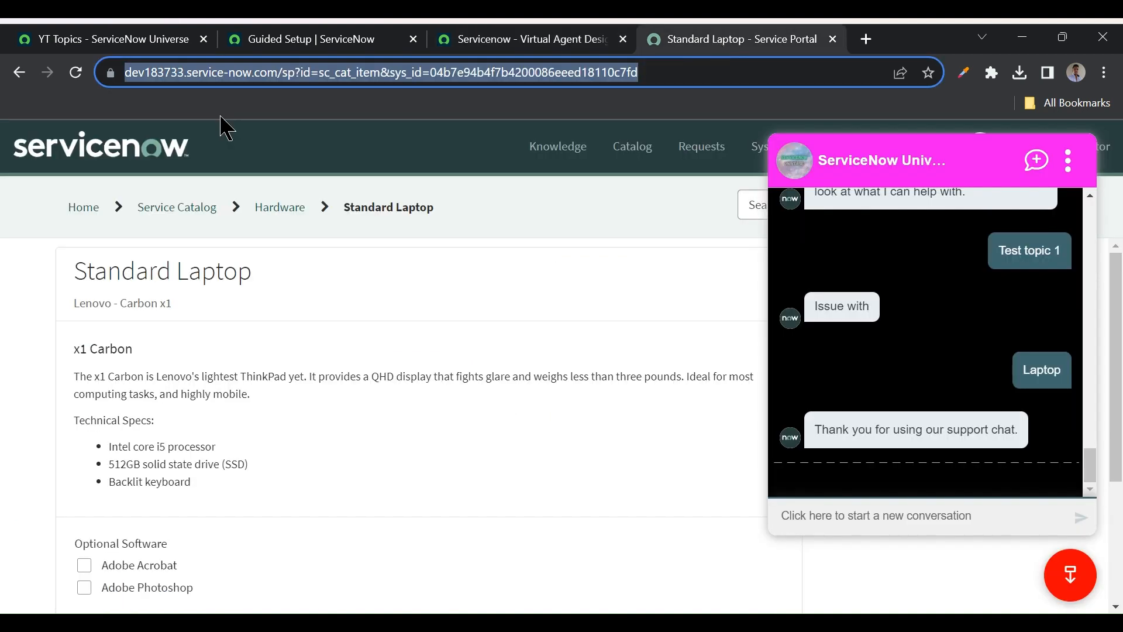
click(76, 73)
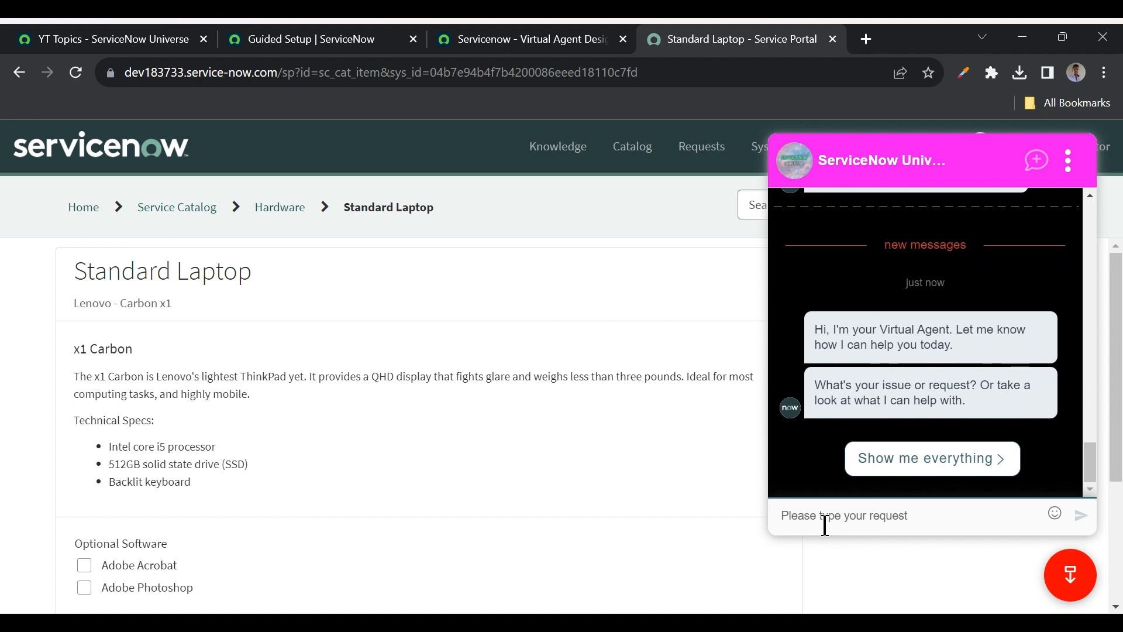
text(te)
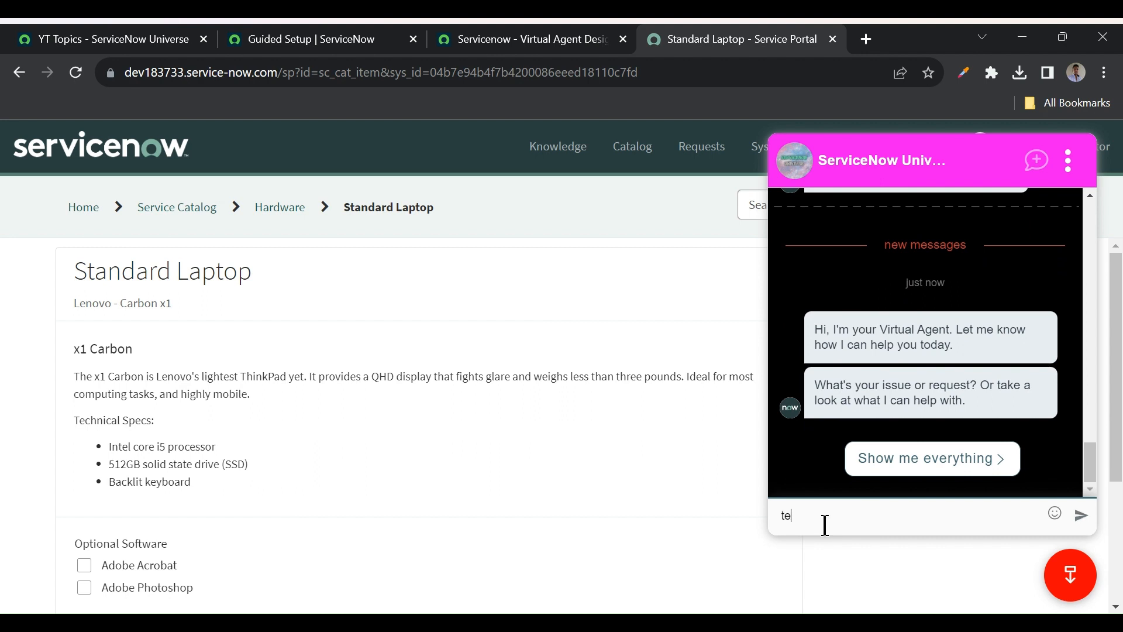
text(st topic 1)
key(Return)
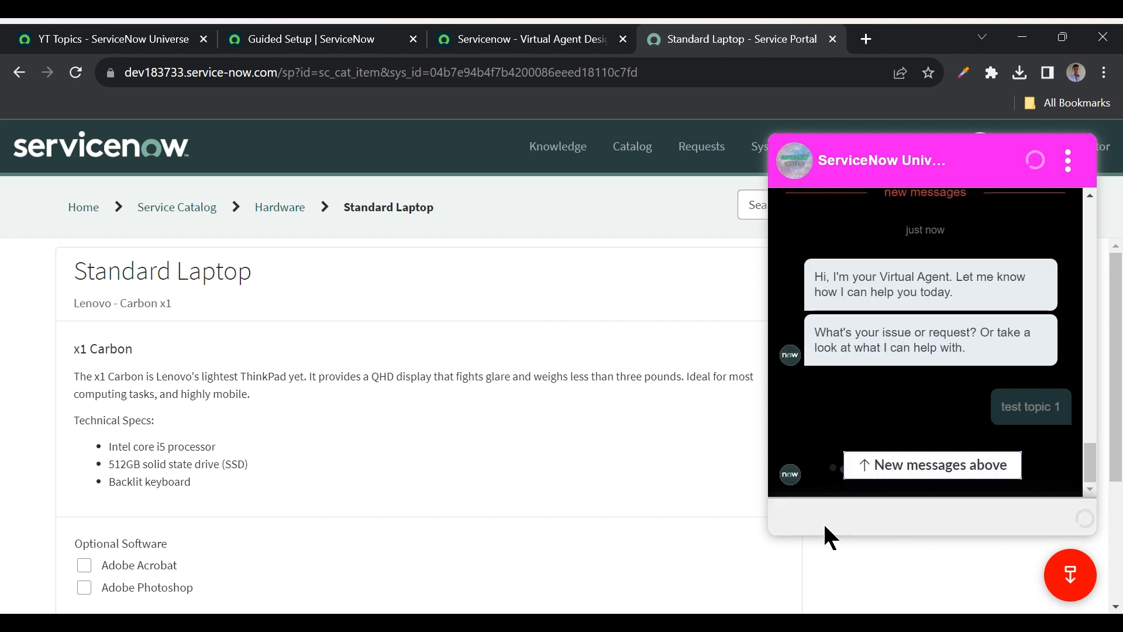
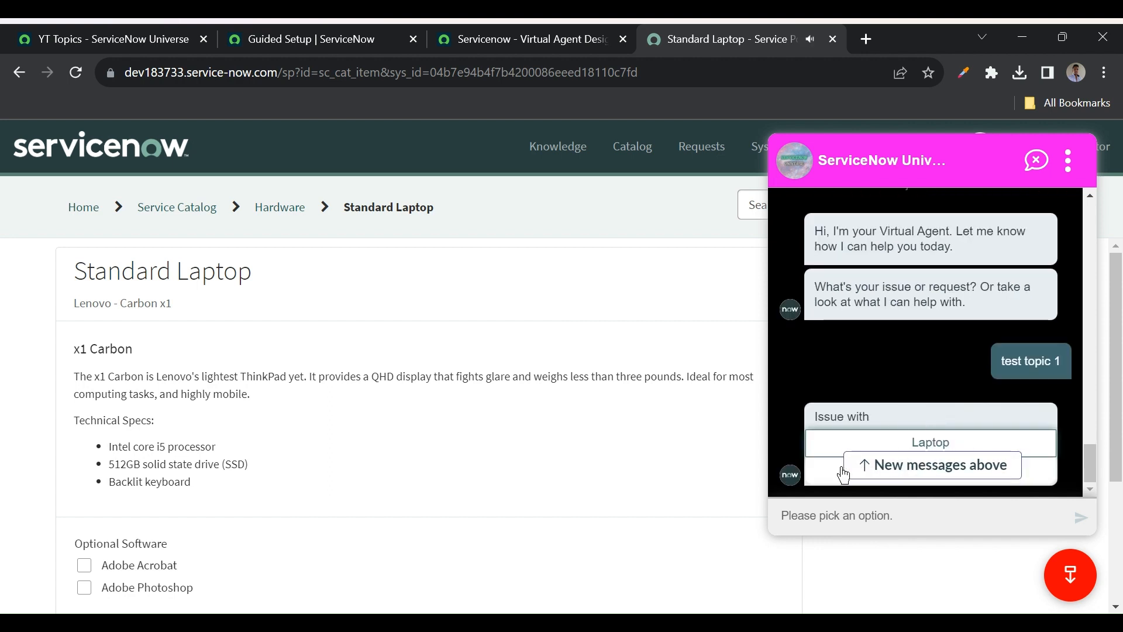
- Choose Laptop and Buy new laptop in the chat, open the Standard laptop link it returns, and close the linked page
click(921, 443)
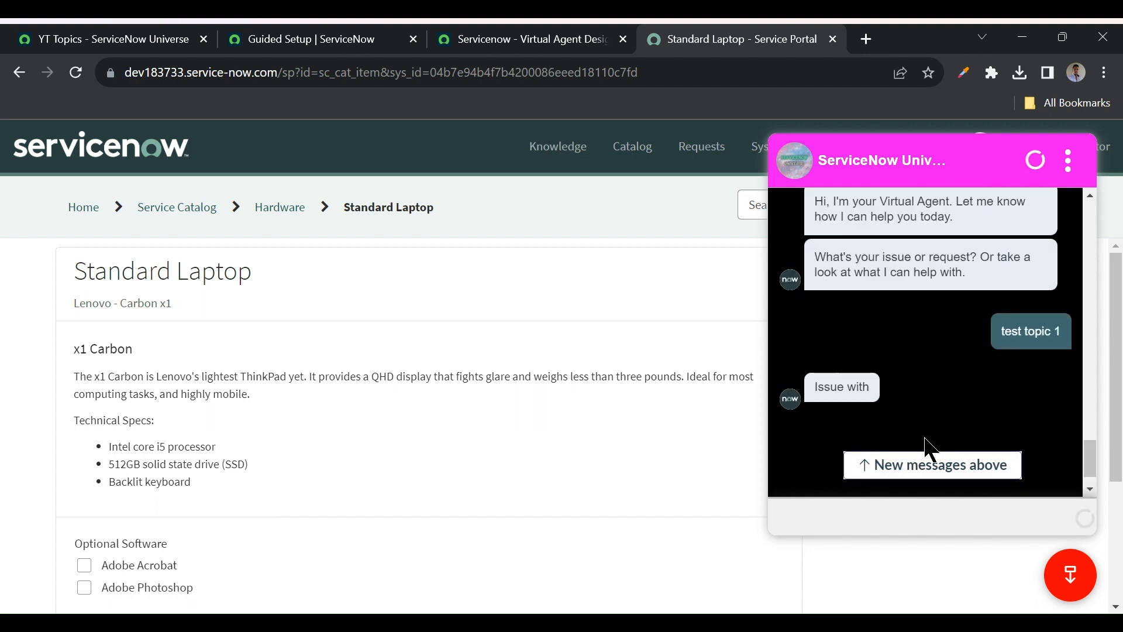
click(971, 465)
scroll(928, 435, down, 2)
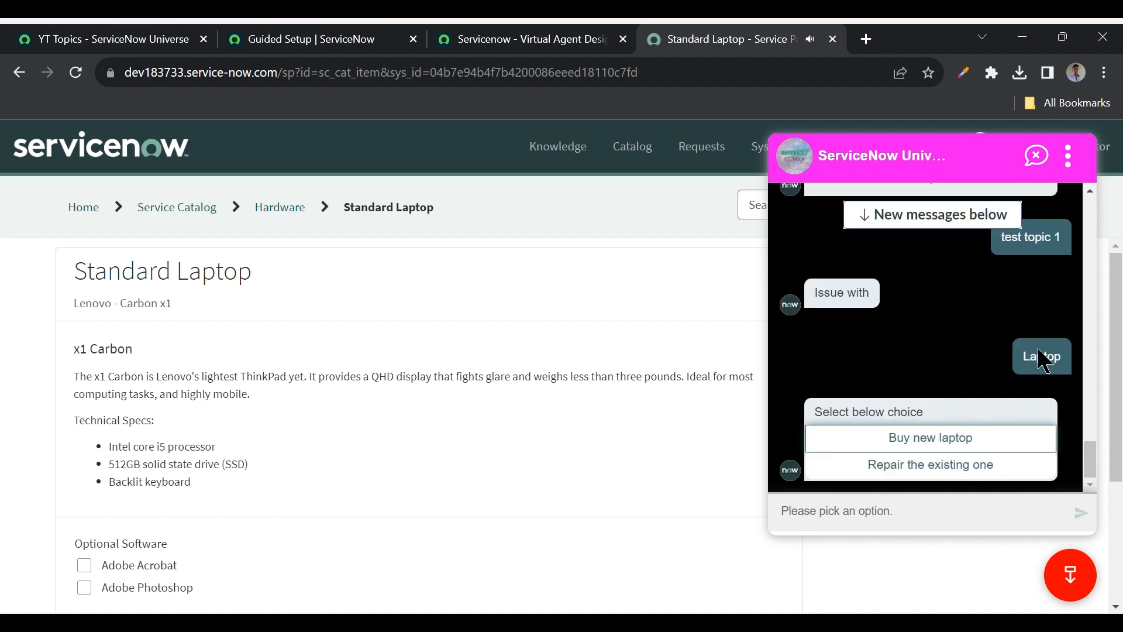
click(920, 437)
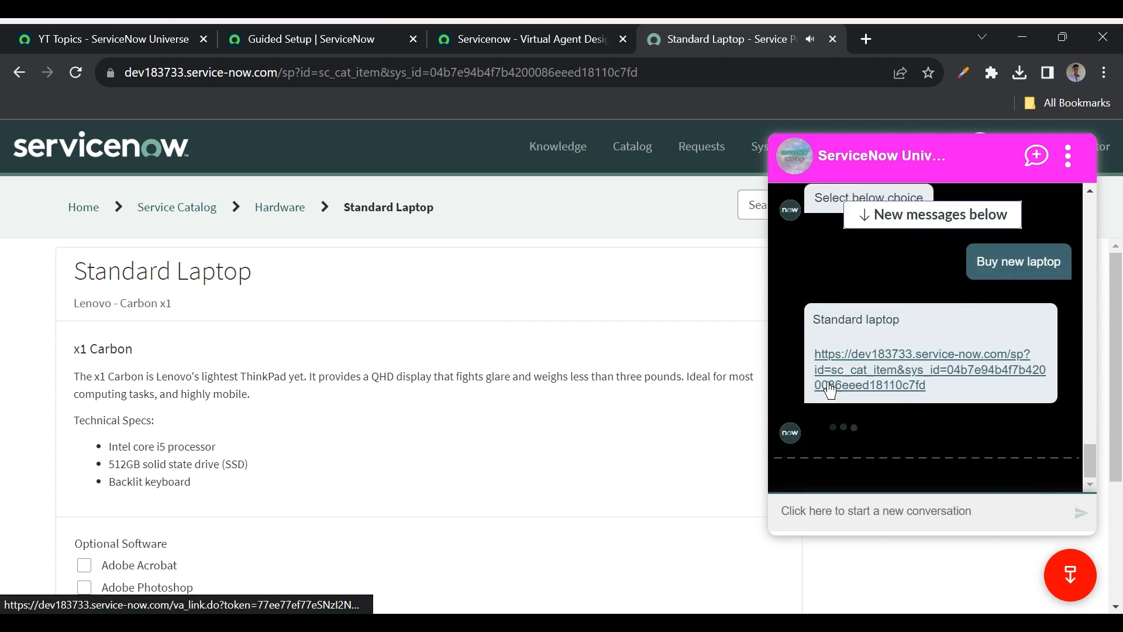
click(889, 385)
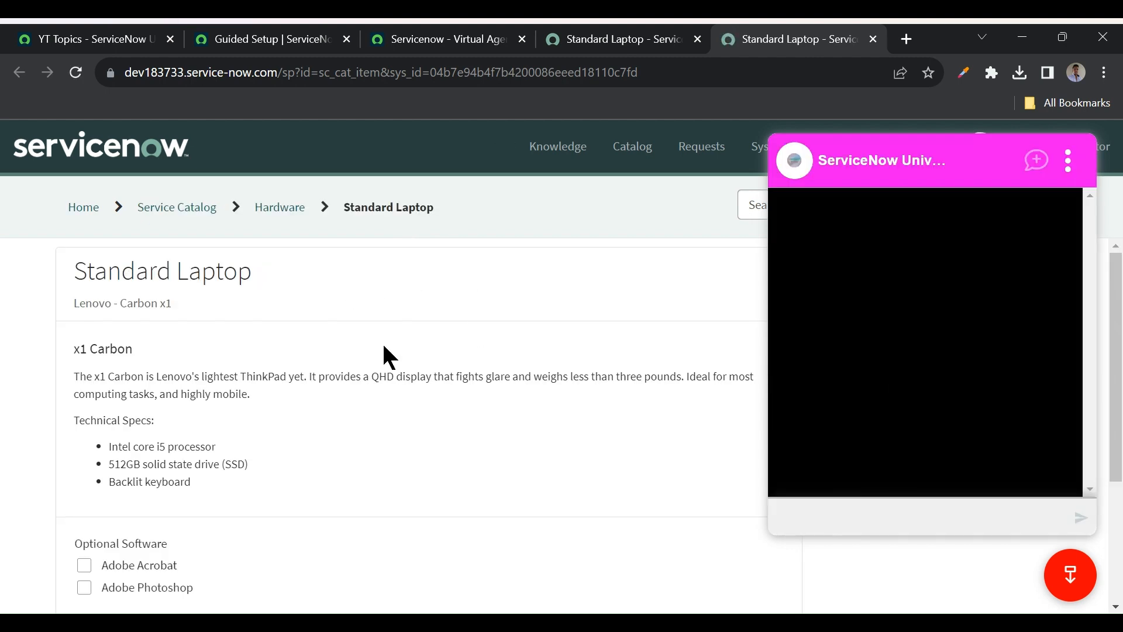
click(873, 38)
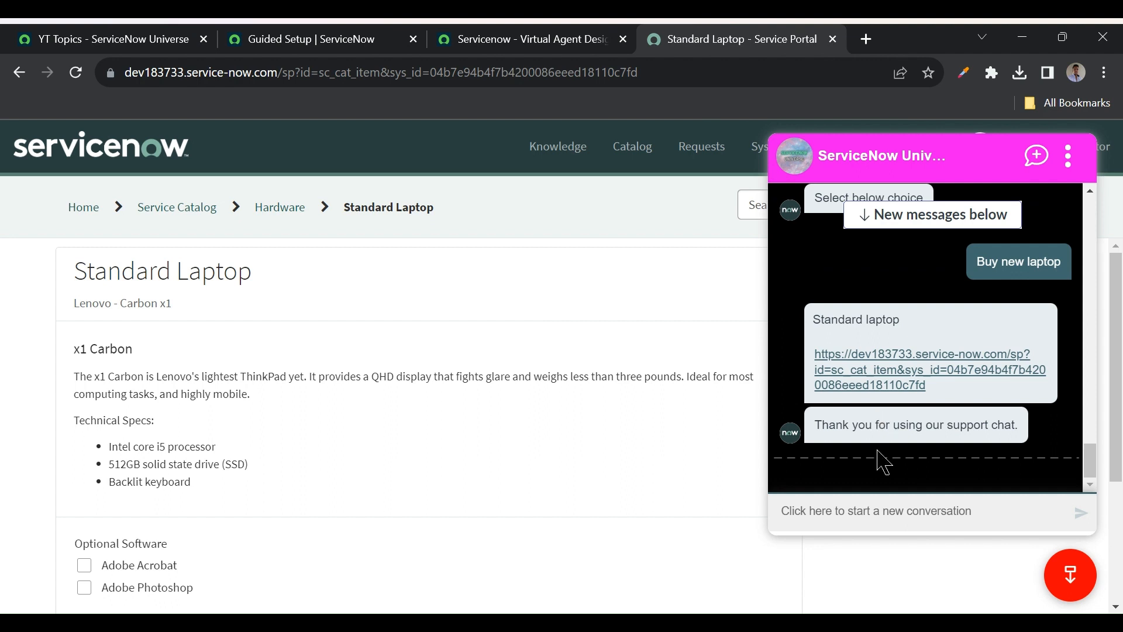
- Start a new chat conversation, choose Test topic 1 from the full topic list, and select Software as the issue
click(837, 519)
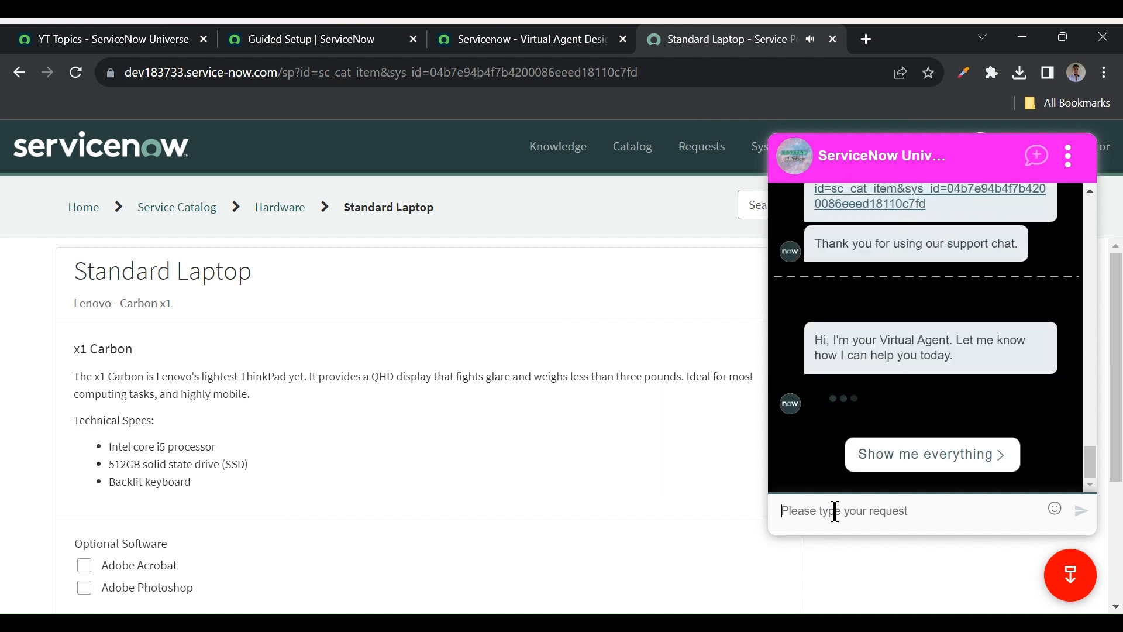
click(962, 455)
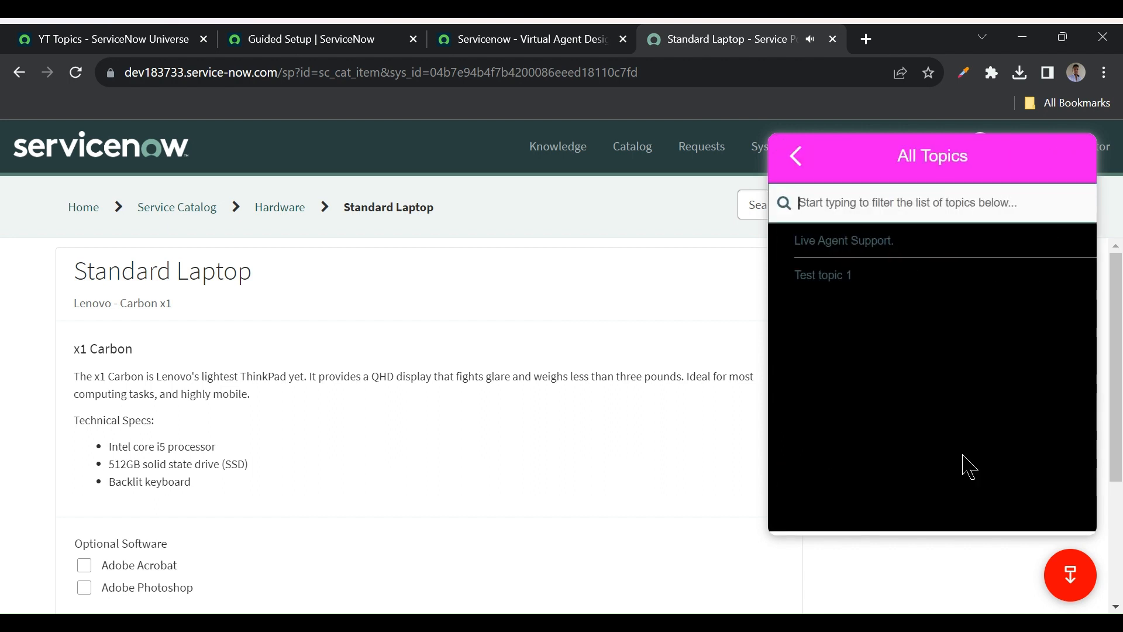
click(827, 284)
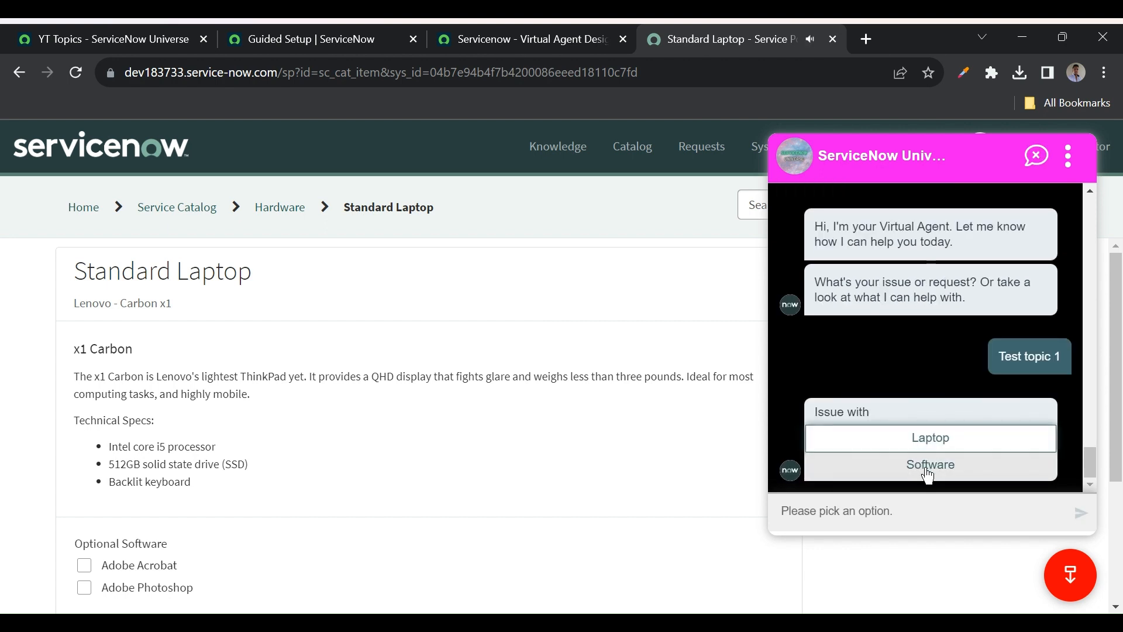
click(929, 467)
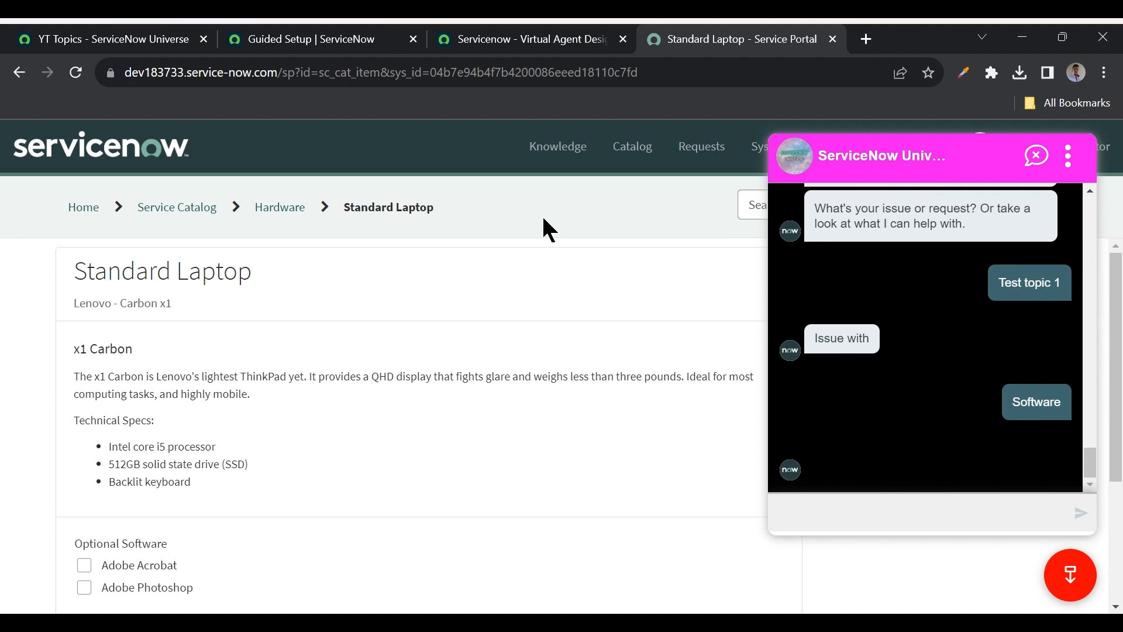
- Search the main ServiceNow navigation for "incidents" and open the Service Desk incident list in a separate browser tab
click(301, 38)
click(171, 152)
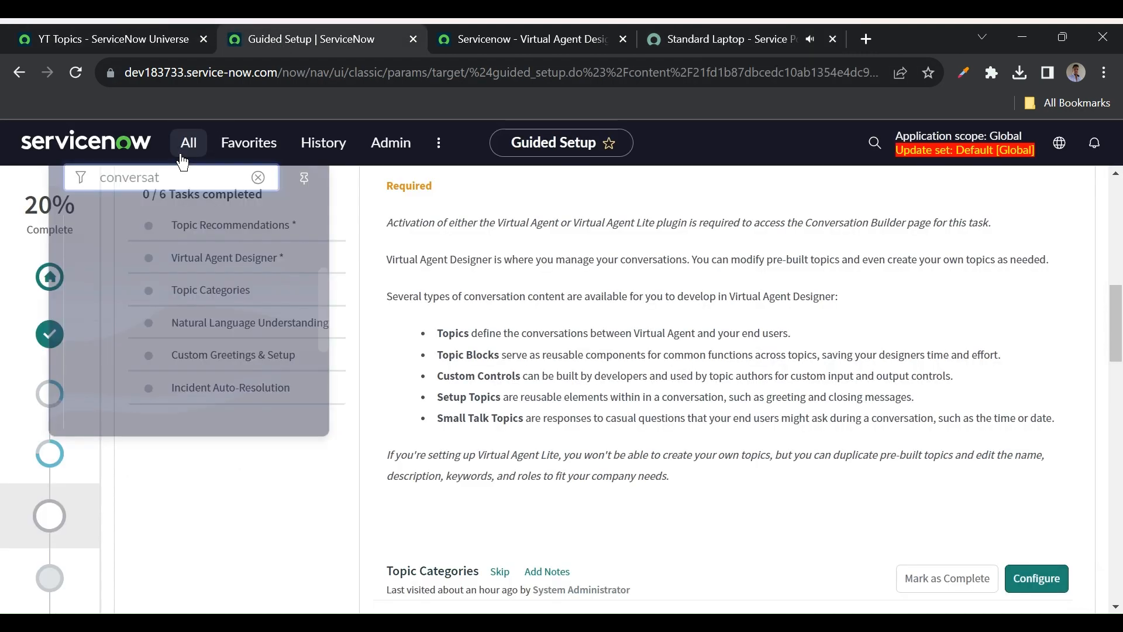
text(incidents)
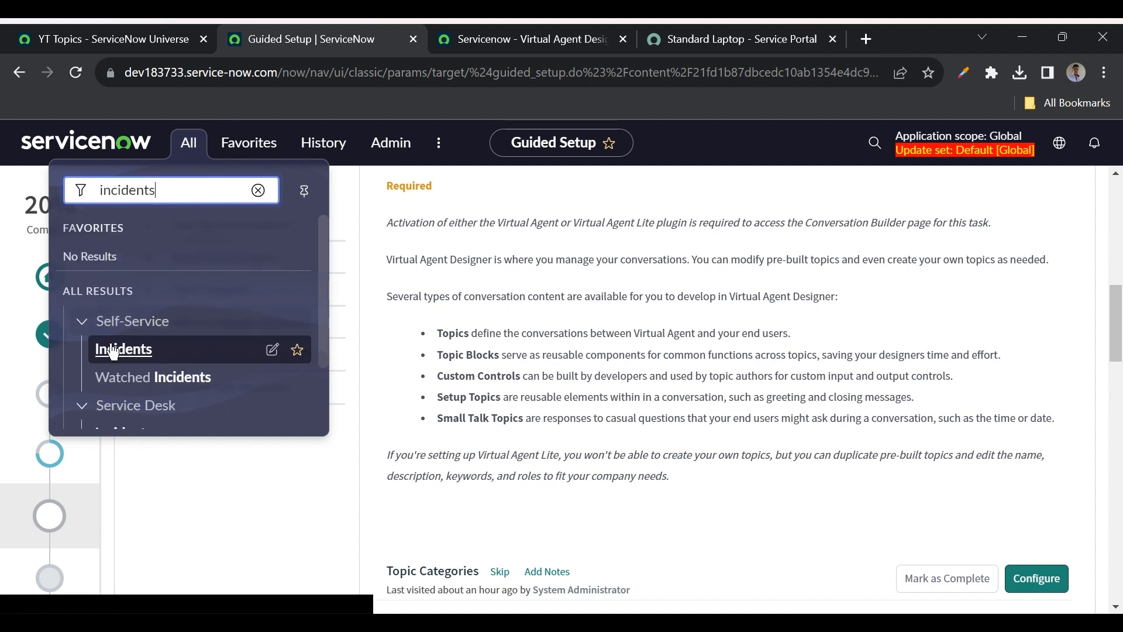
scroll(114, 351, down, 2)
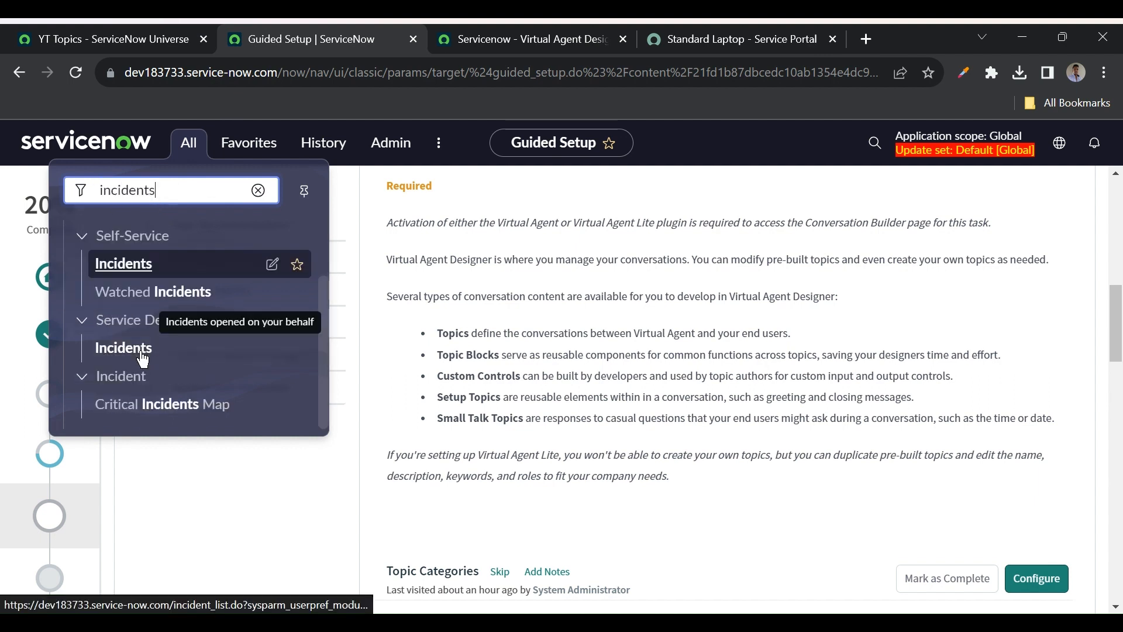
middle_click(118, 348)
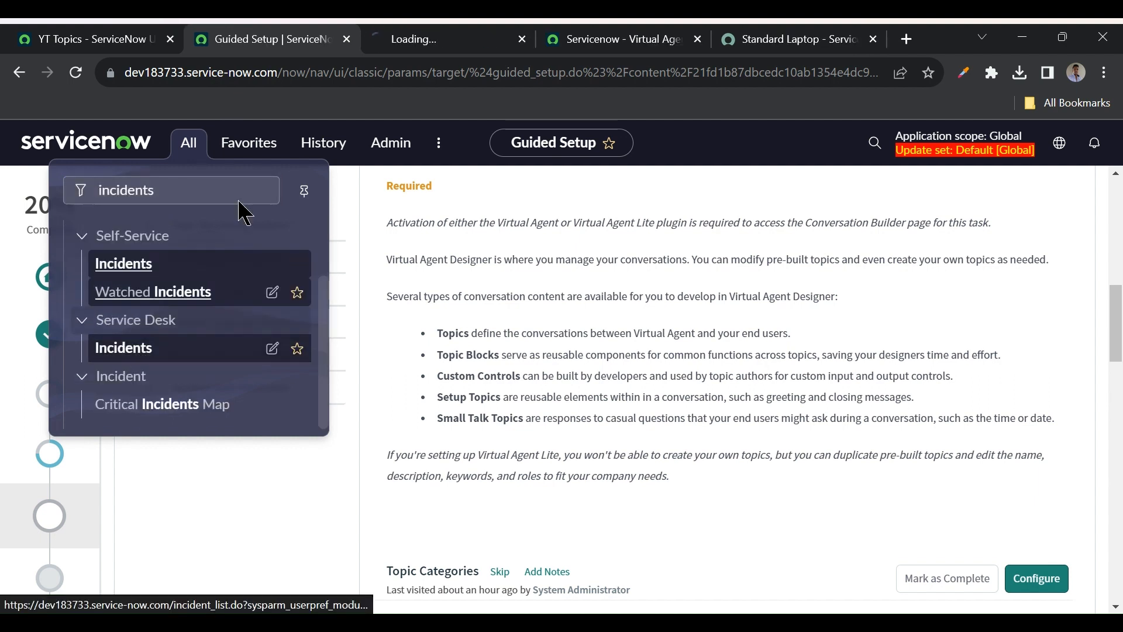
click(430, 41)
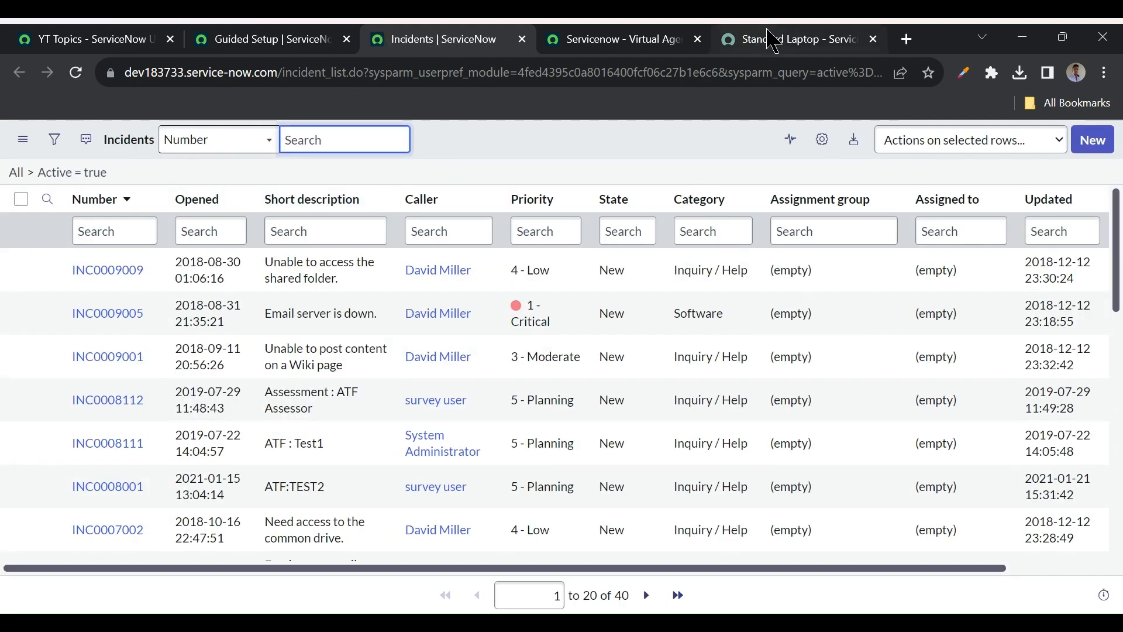
- Return to the portal chat, submit "Adobe acrobat" as the software name, and view the incident card
click(775, 41)
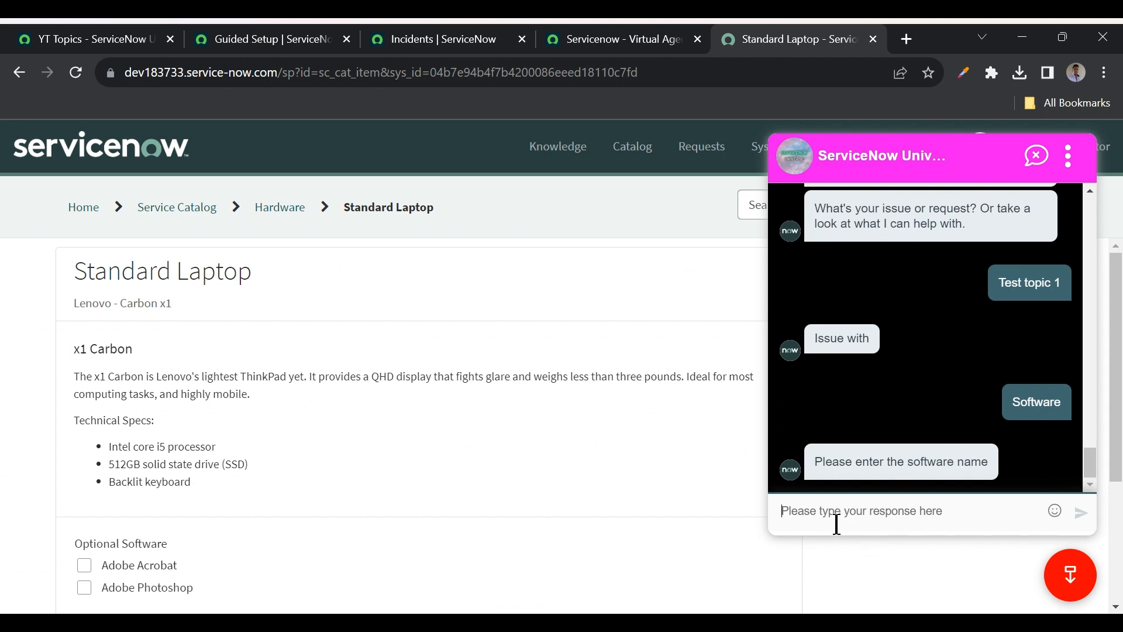
text(Adobe acrobat)
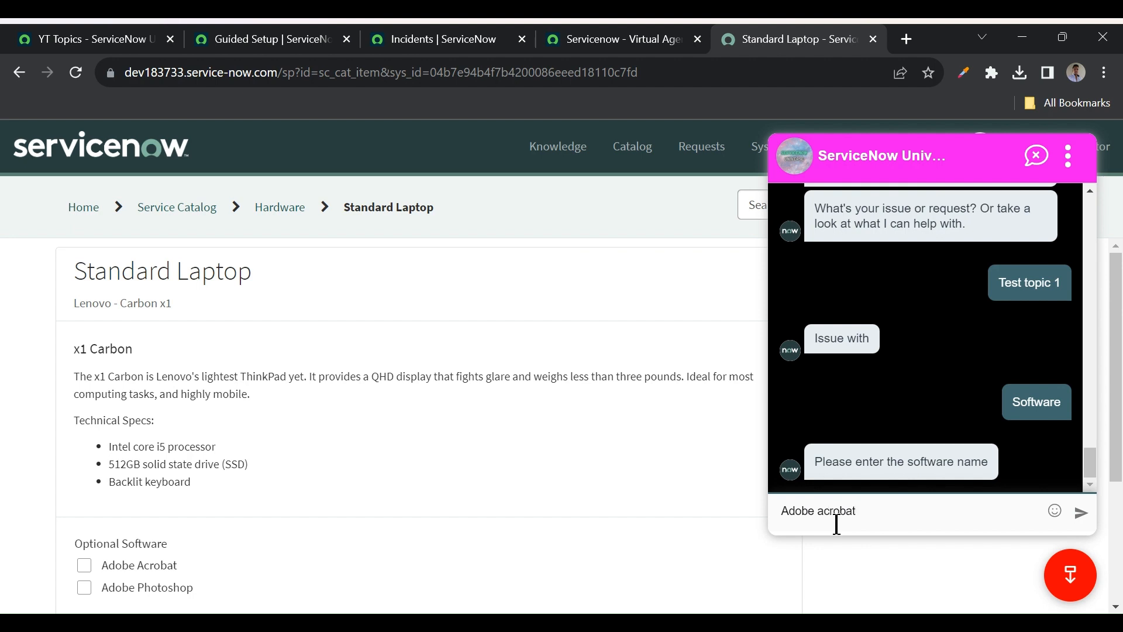
key(Return)
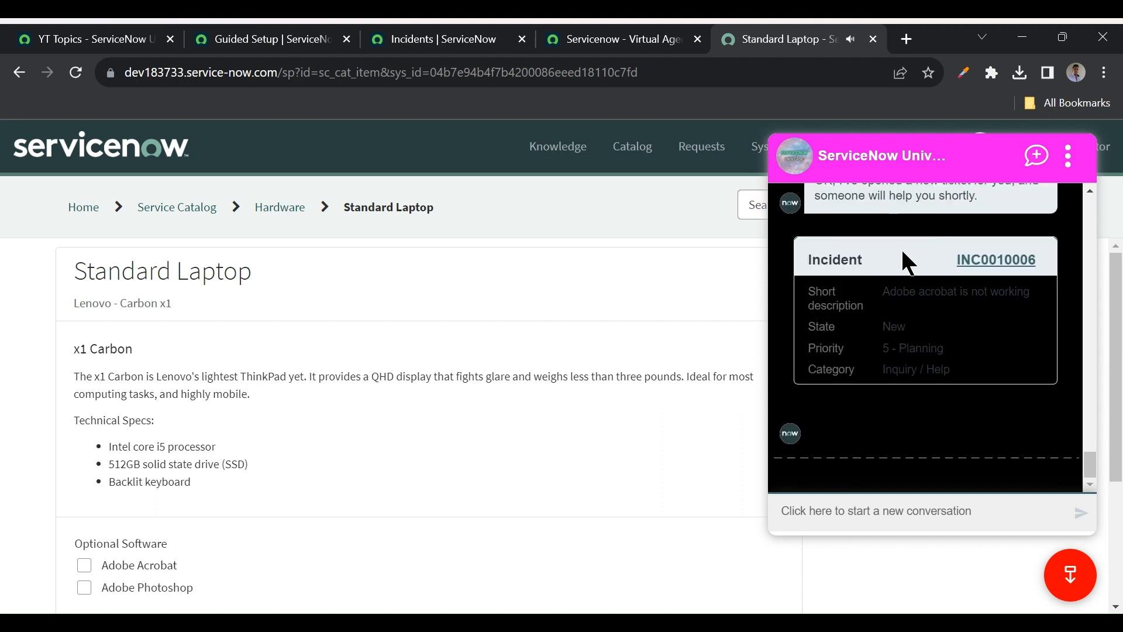
scroll(903, 258, up, 1)
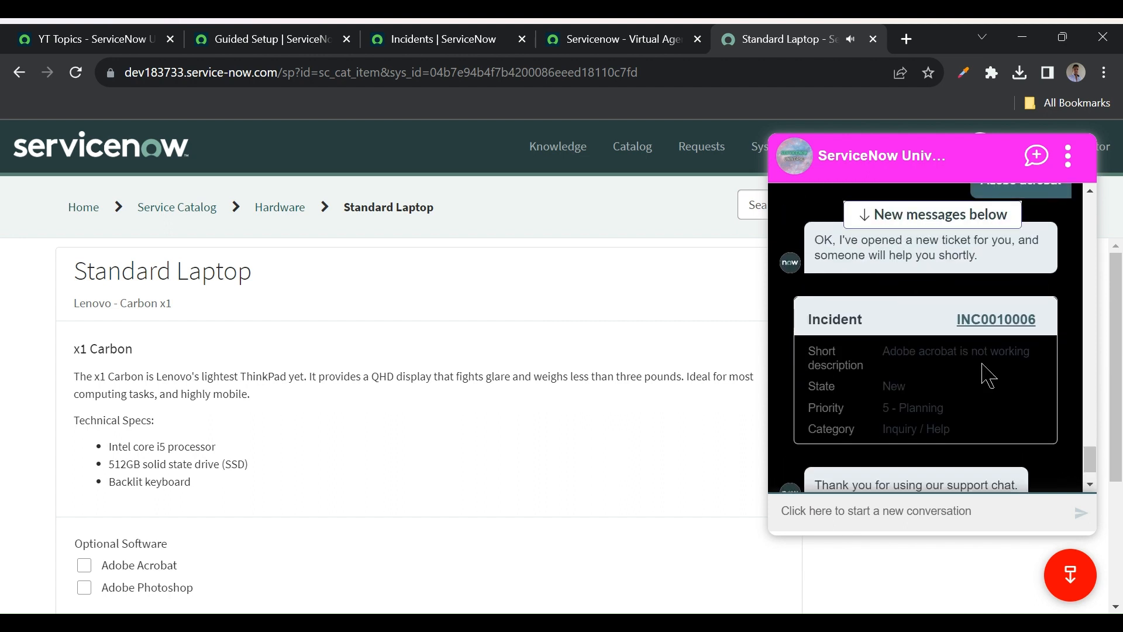
- Refresh the incident list and check the software name in the newest incident's short description
click(439, 47)
click(76, 73)
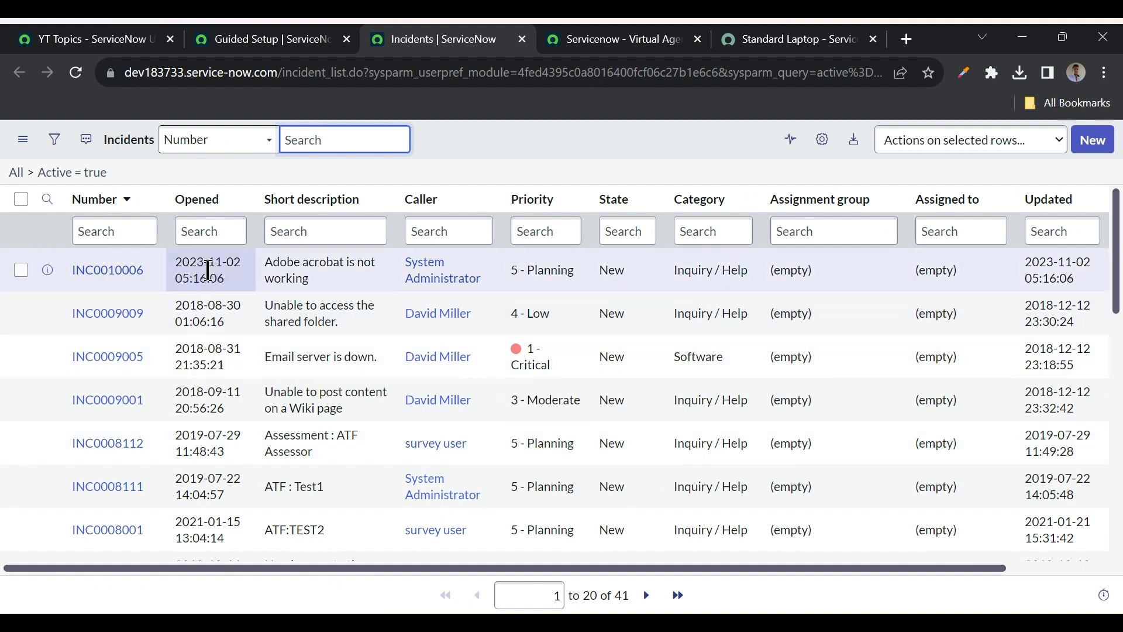
drag(345, 263, 279, 260)
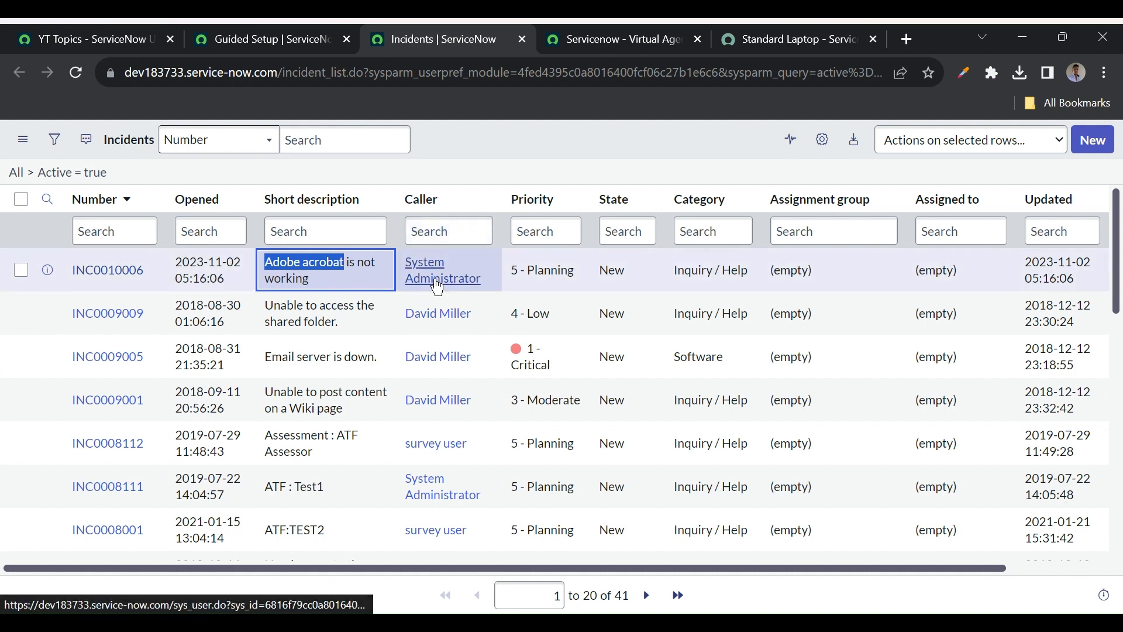
- Open the incident record linked from the chat's incident card and close its page
click(766, 39)
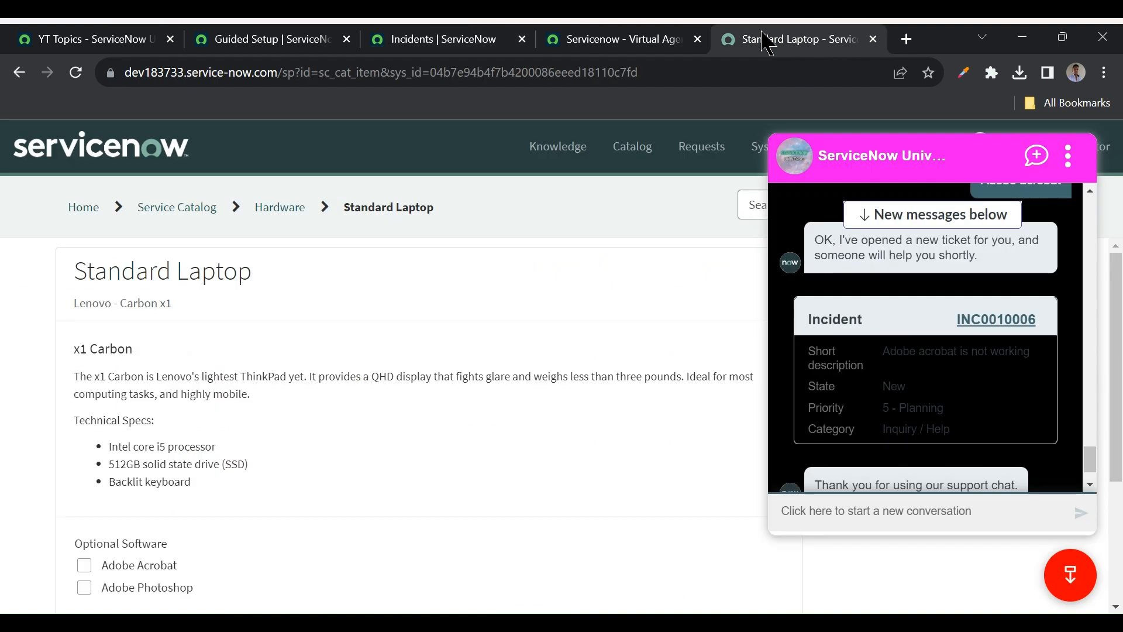
click(981, 325)
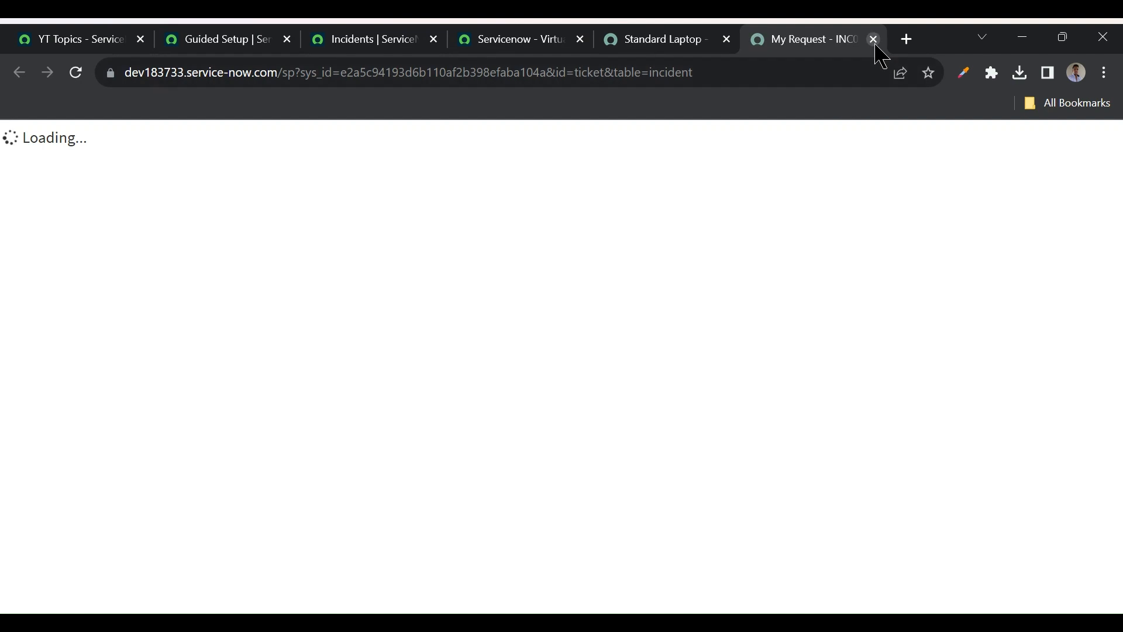
click(873, 40)
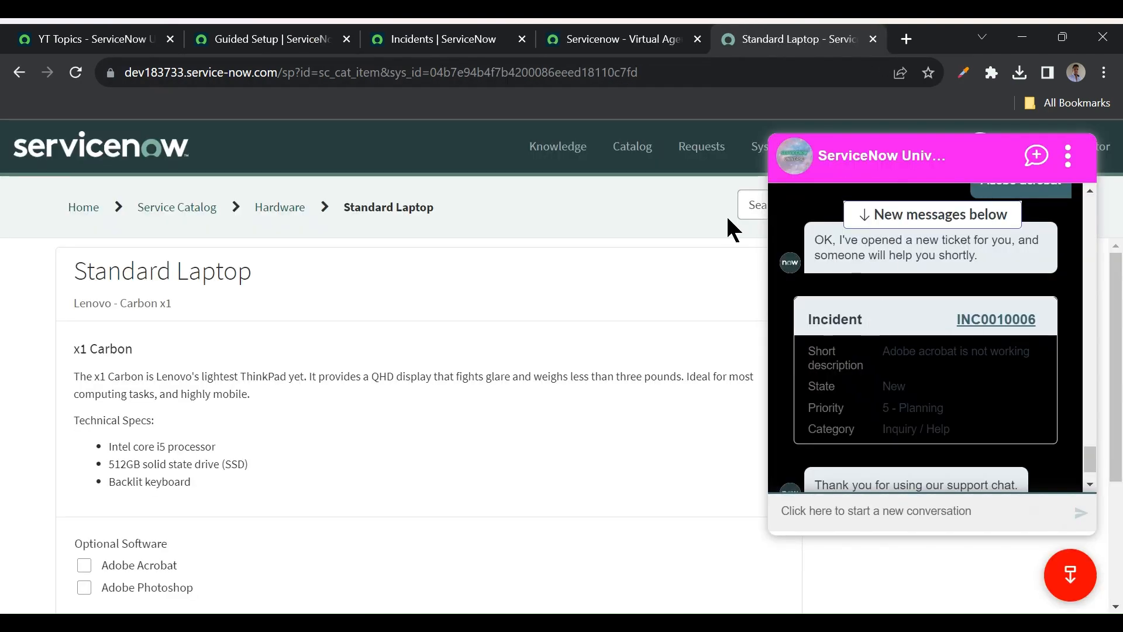
click(581, 42)
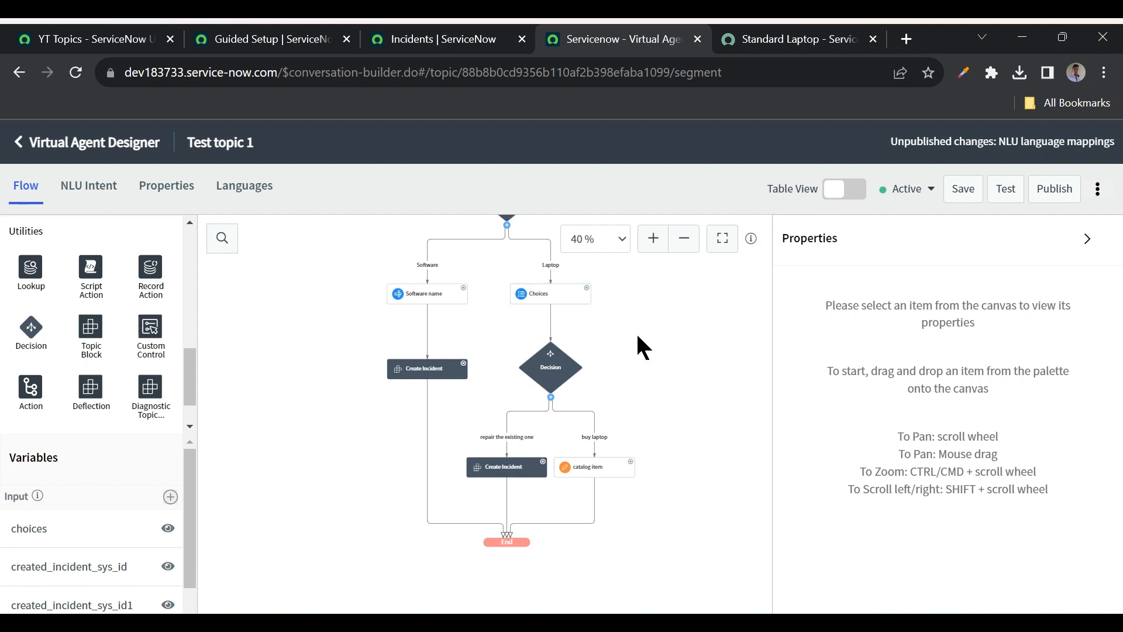
click(283, 41)
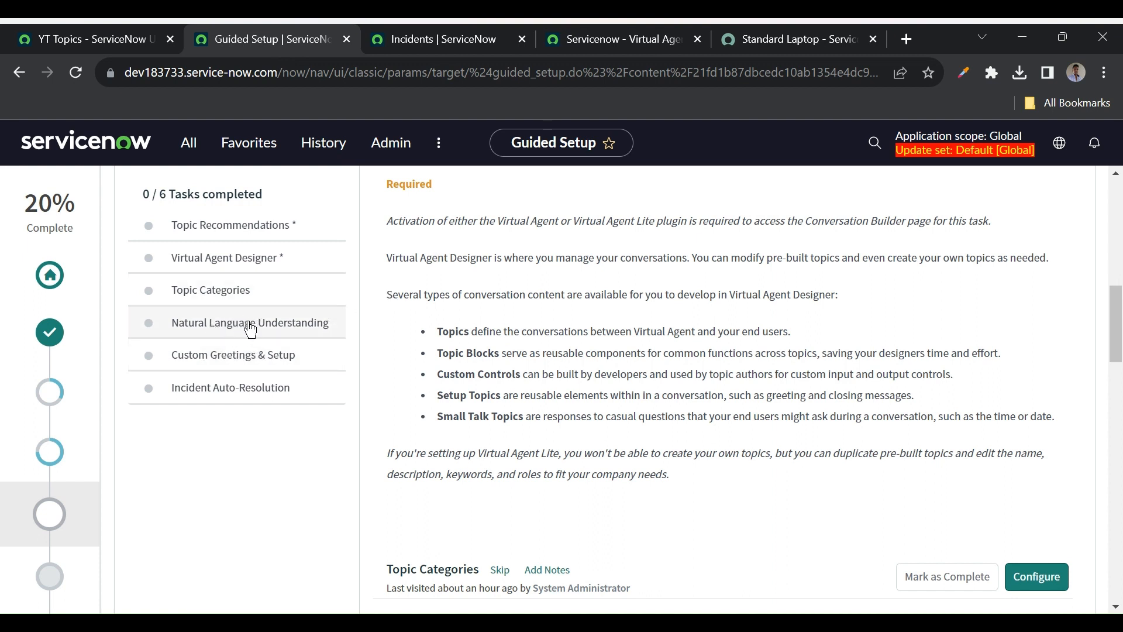
click(220, 364)
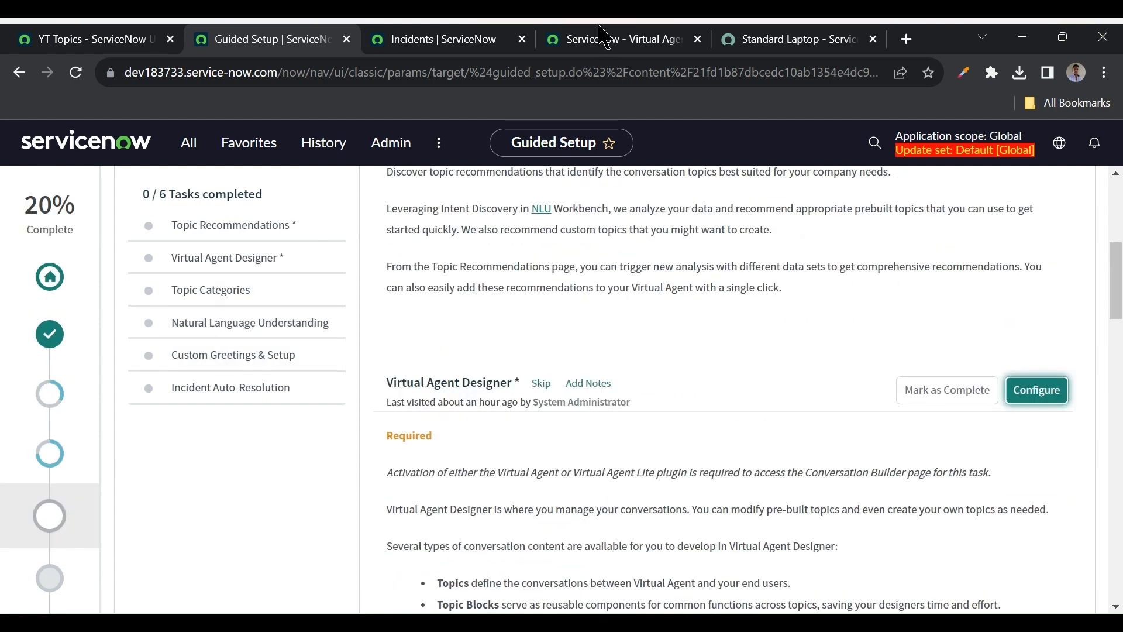
click(623, 38)
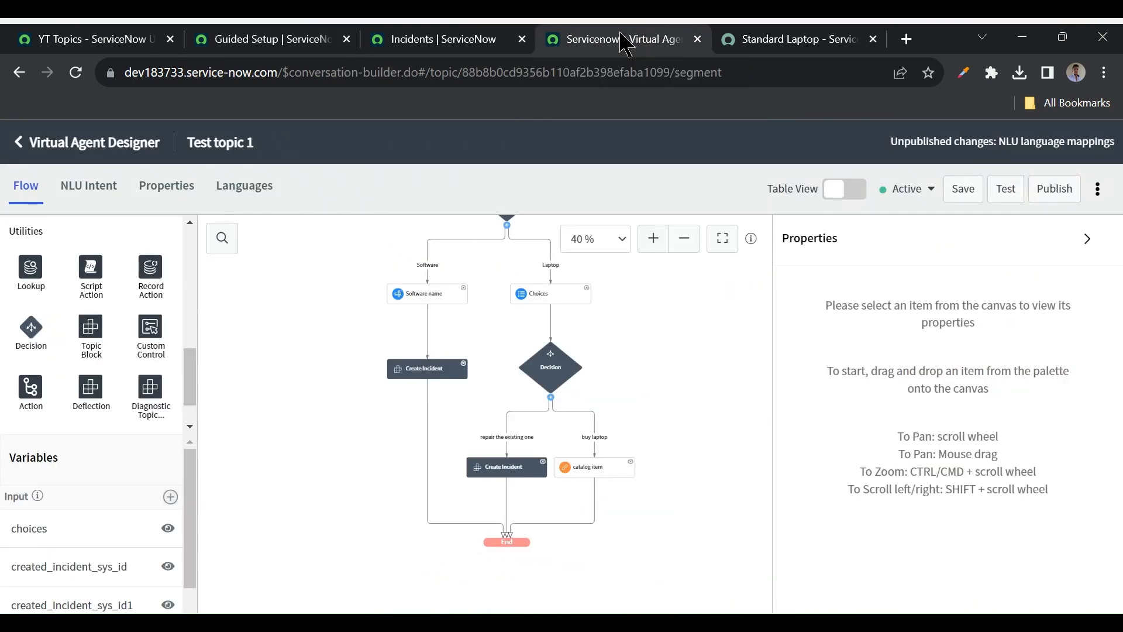
click(760, 39)
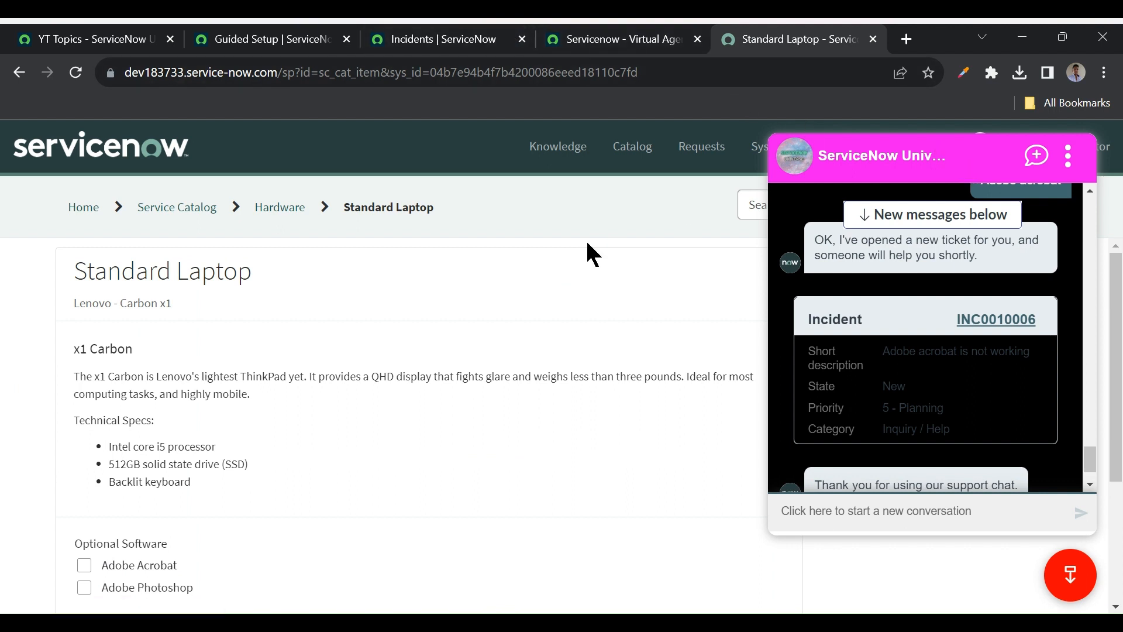
- Go to the Service Portal home page, view and close the chat's contact support options, and start a new conversation
click(135, 158)
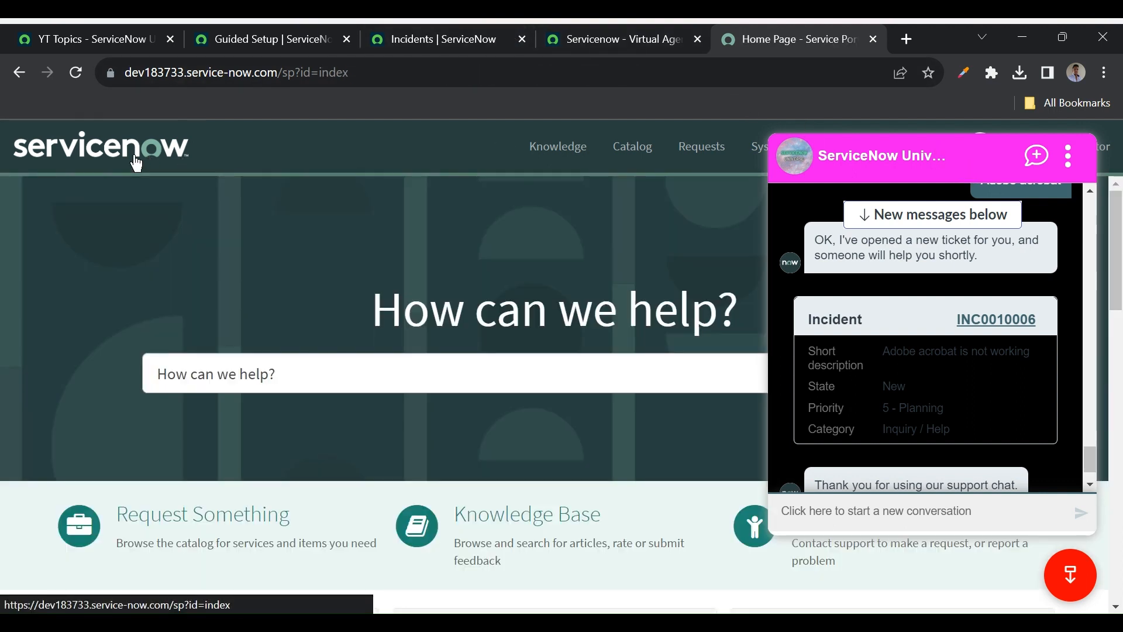
click(1074, 165)
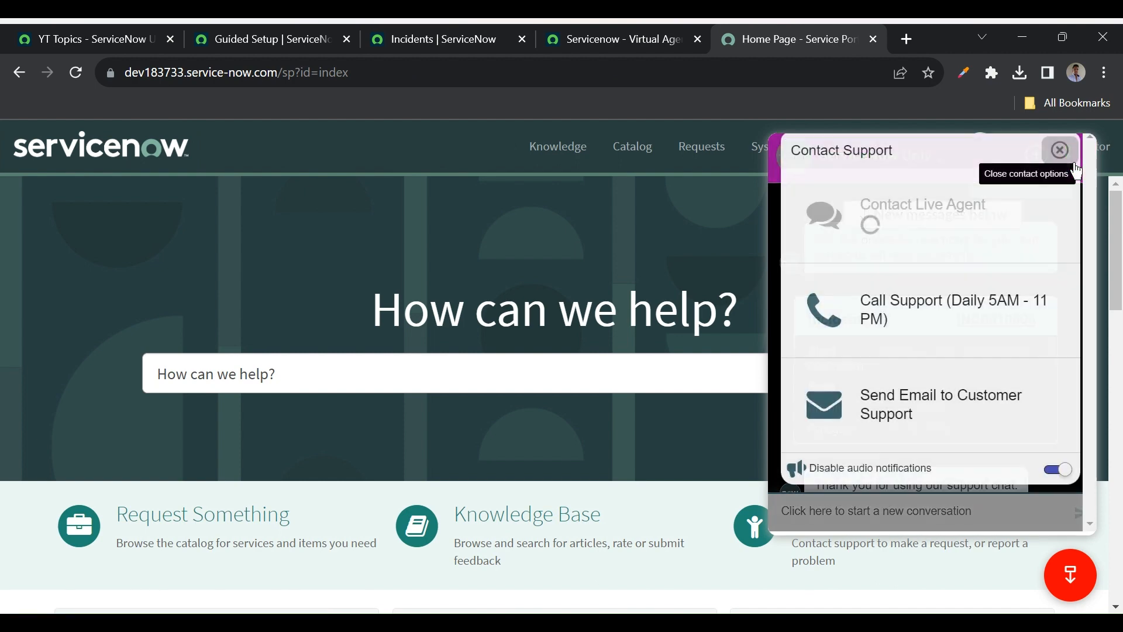
click(1060, 151)
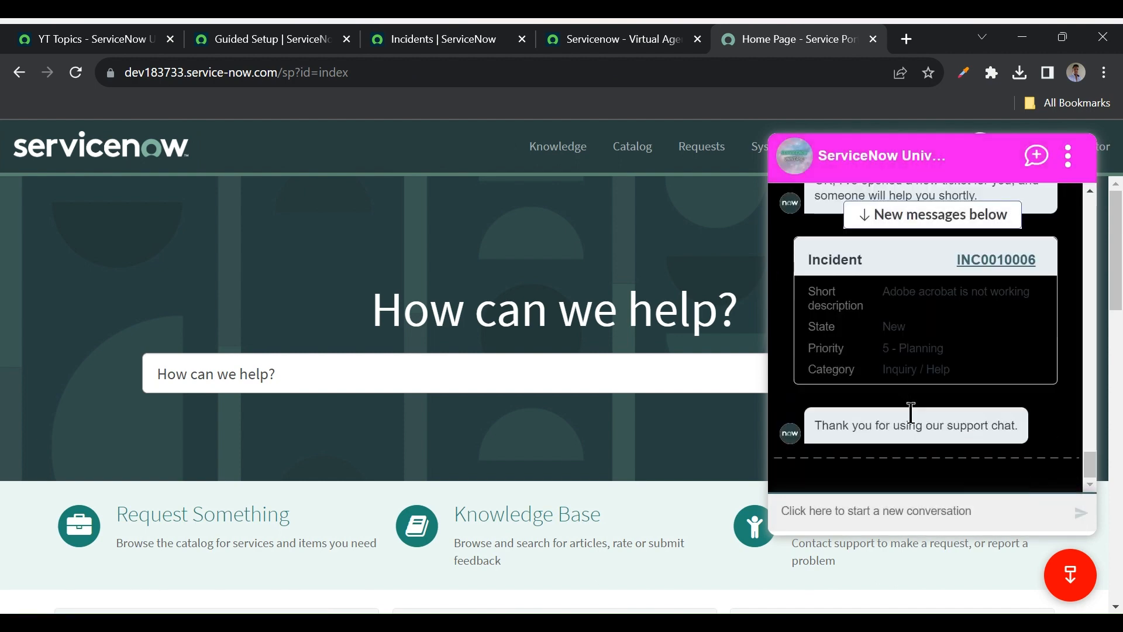
click(850, 525)
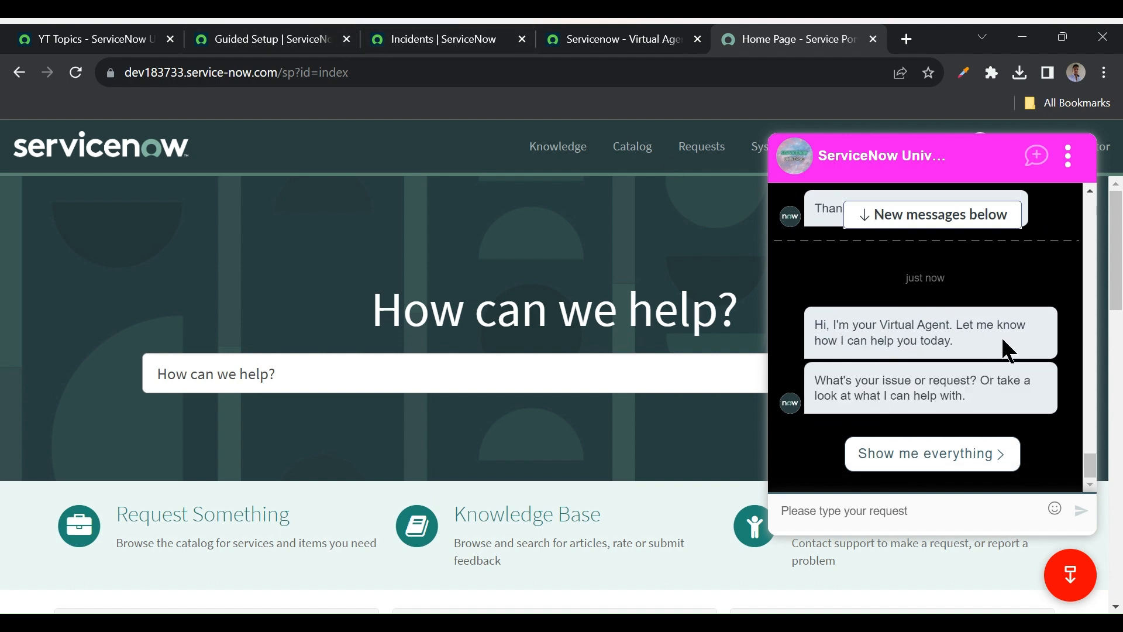
- Open the Custom Greetings & Setup configuration from Guided Setup, checking the portal chat's current greeting while it loads
click(278, 44)
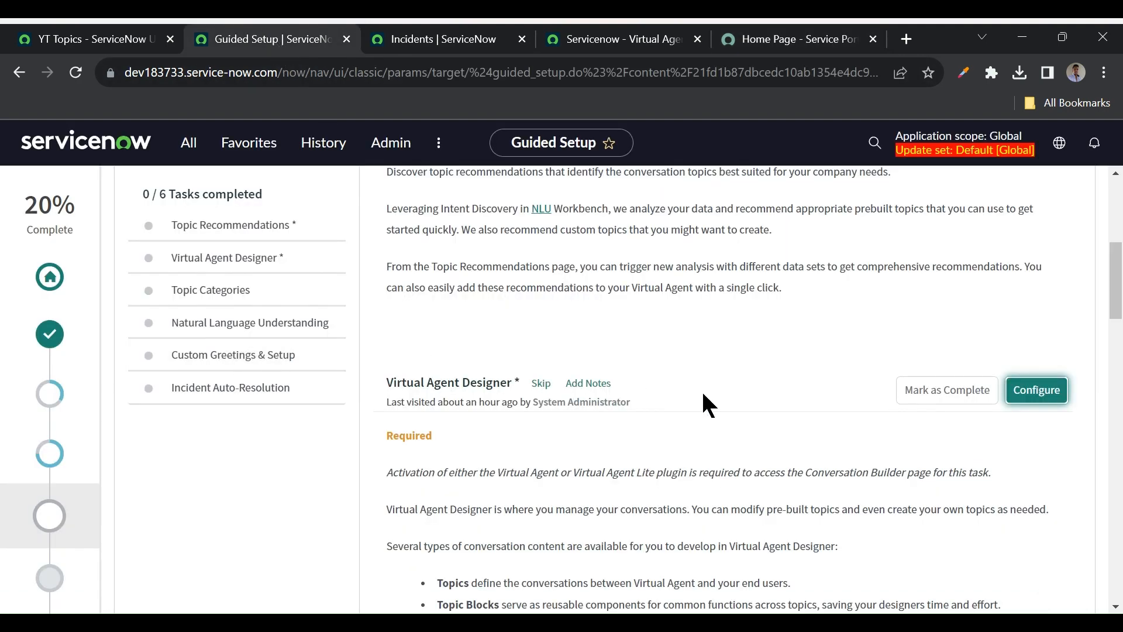
scroll(707, 401, down, 8)
scroll(701, 397, down, 10)
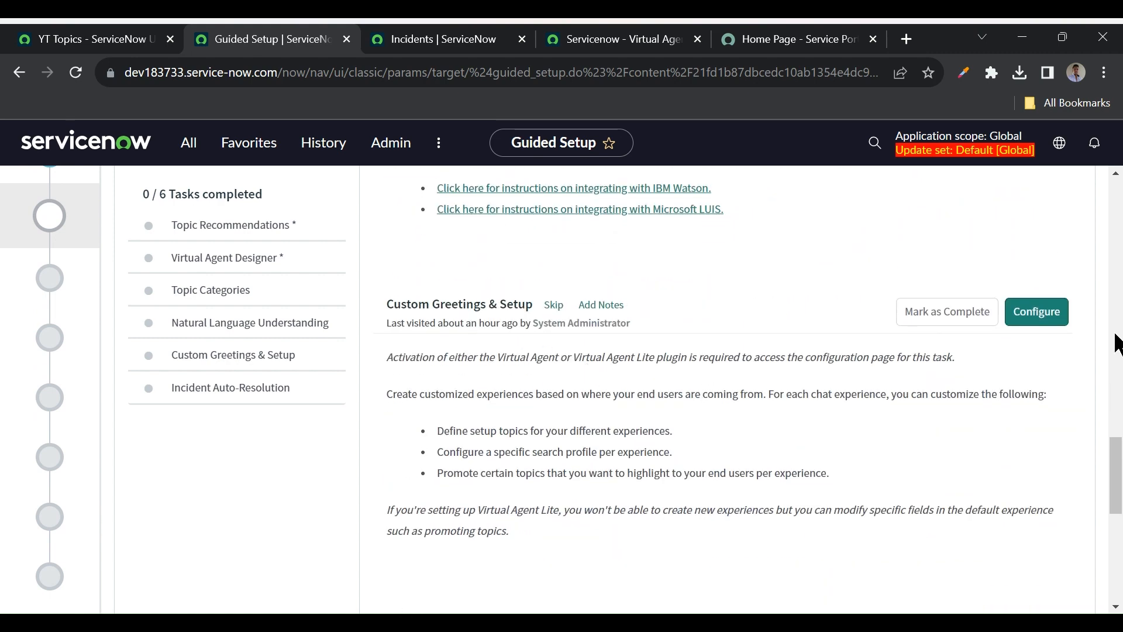
click(1044, 314)
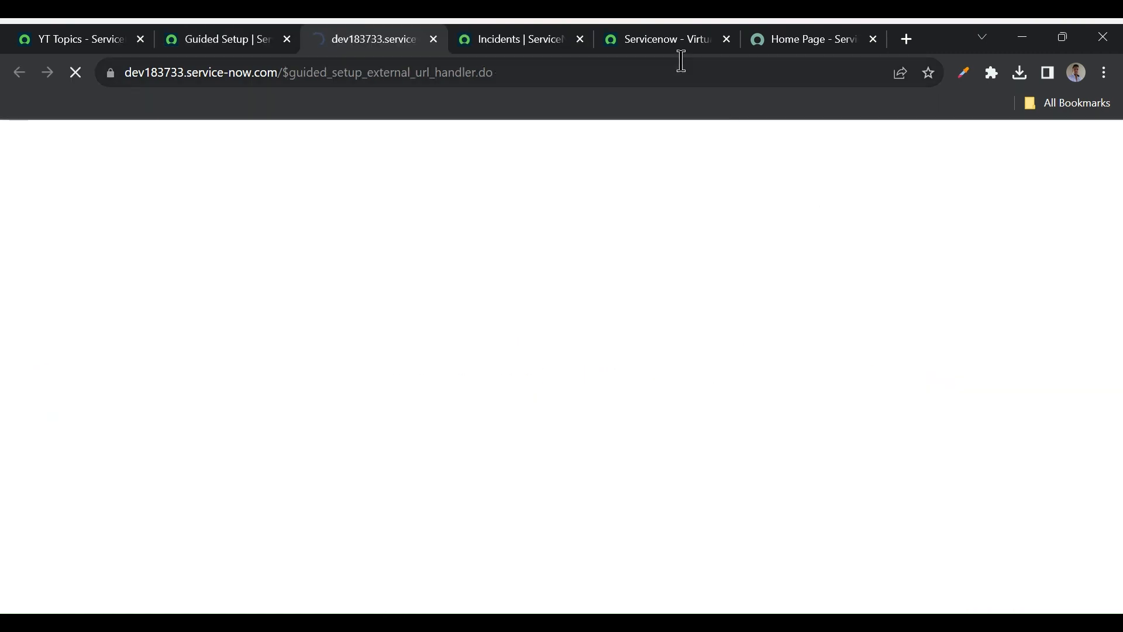
click(783, 46)
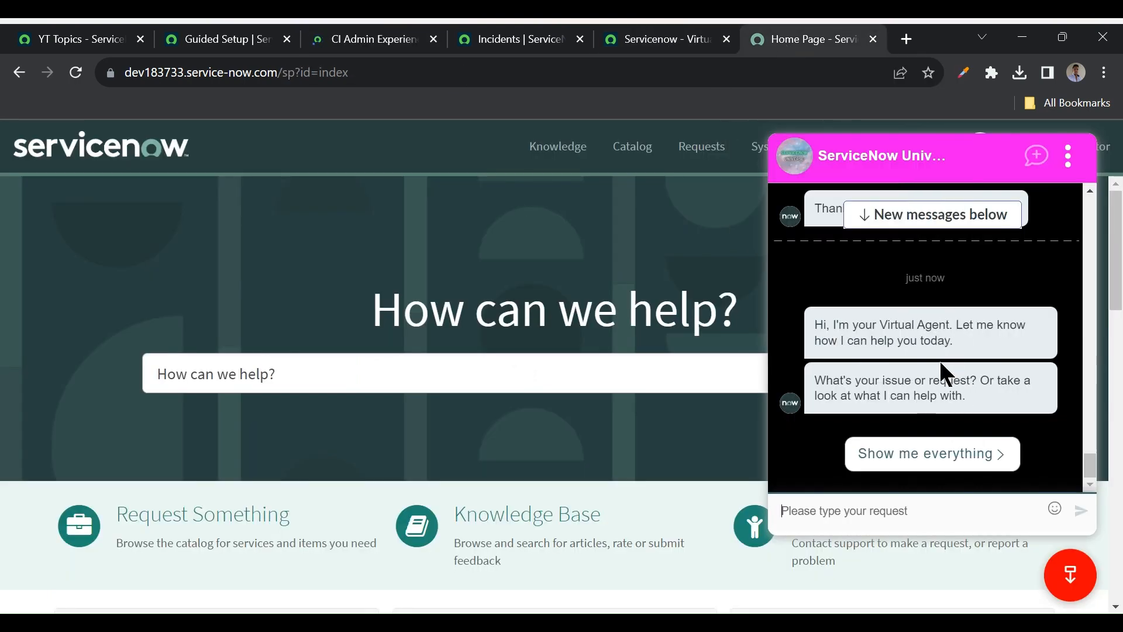
click(355, 47)
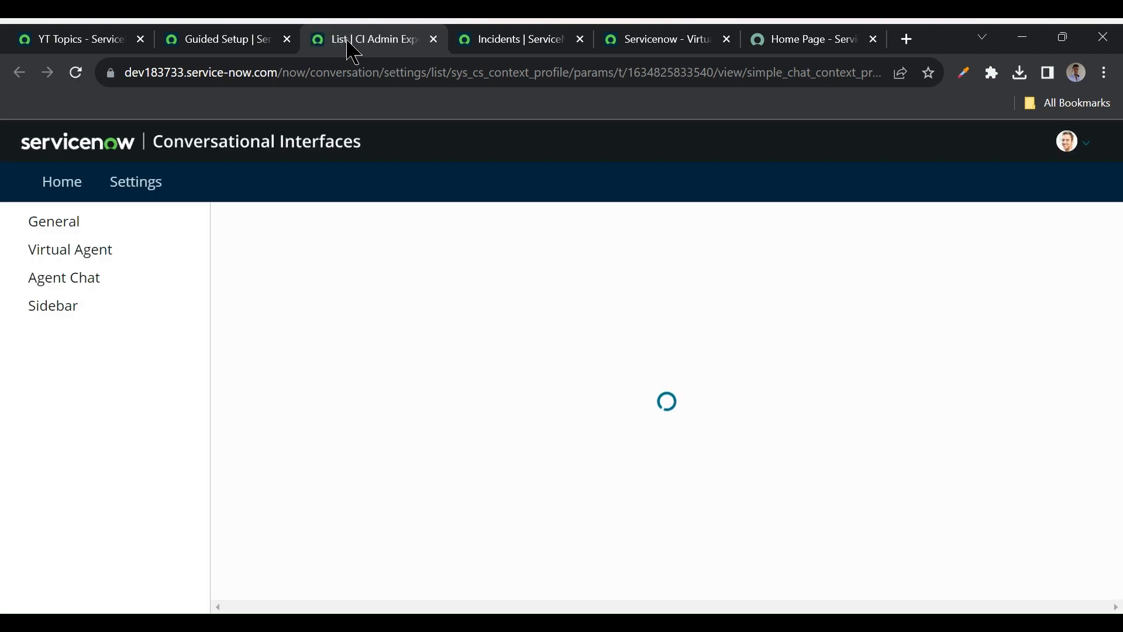
- Open the Default chat experience record and read through its instructions for picking topics
scroll(613, 359, down, 1)
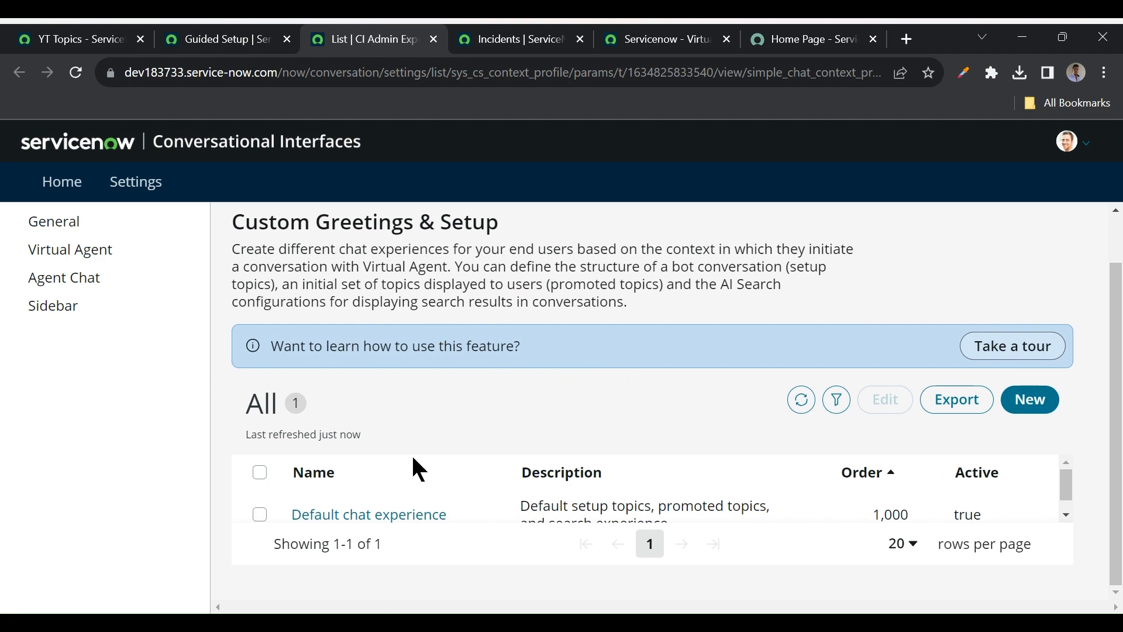
click(359, 517)
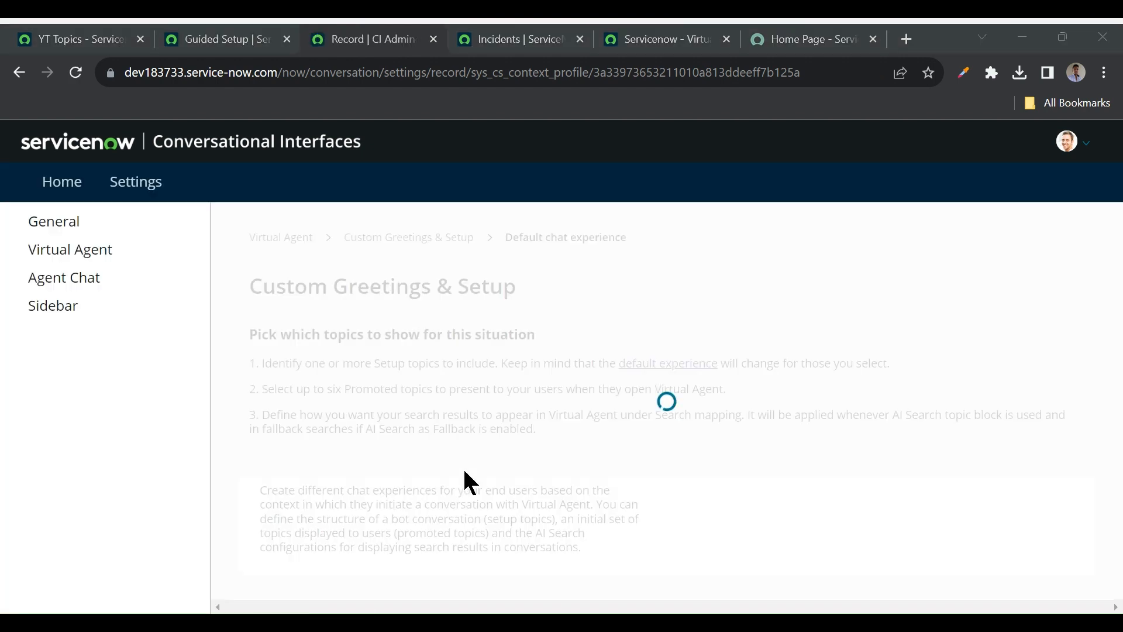
scroll(471, 482, down, 2)
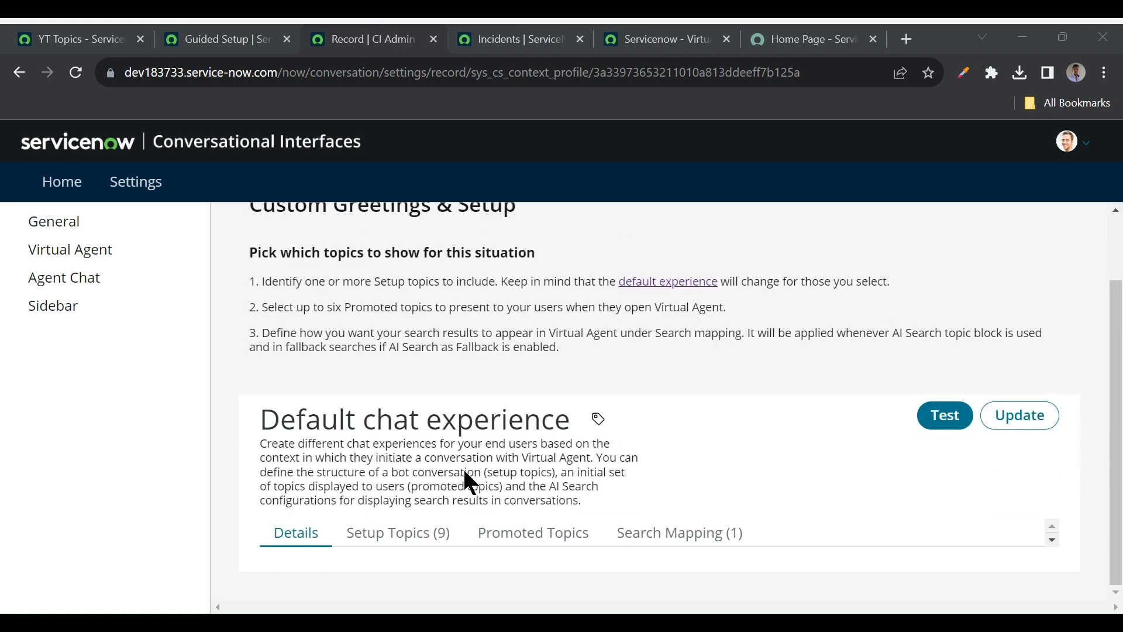
click(390, 535)
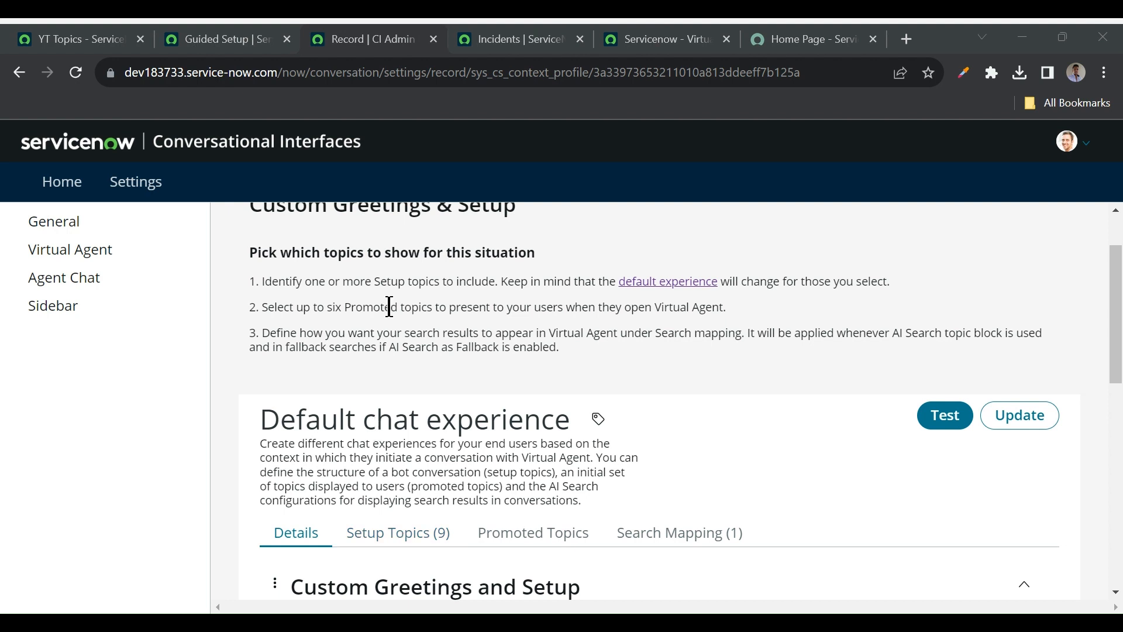
scroll(380, 304, up, 2)
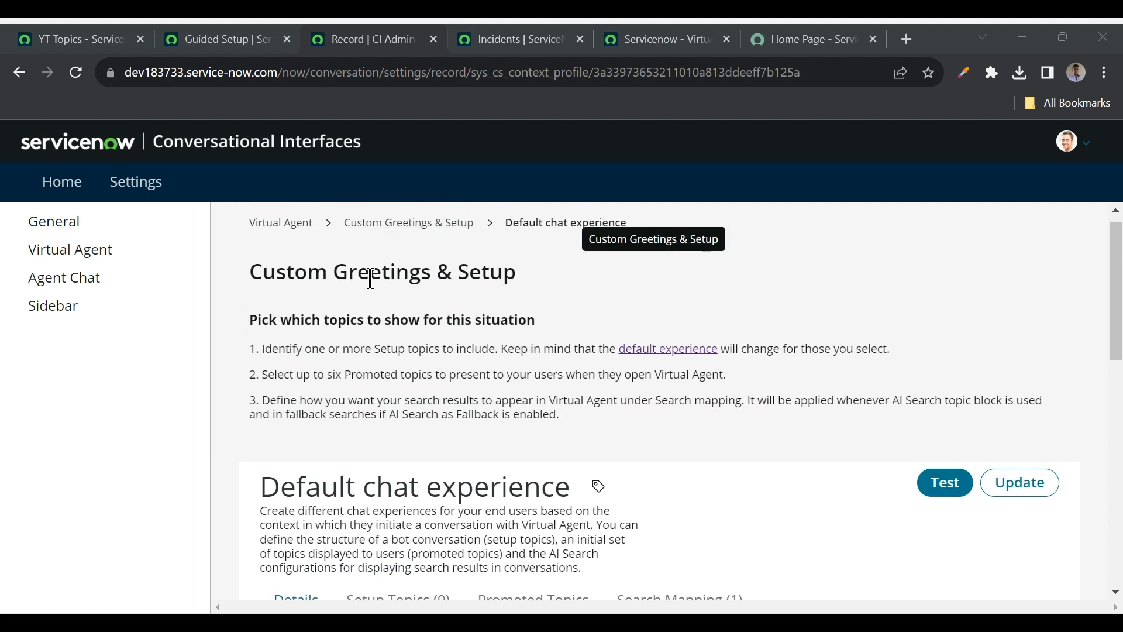
scroll(402, 363, down, 3)
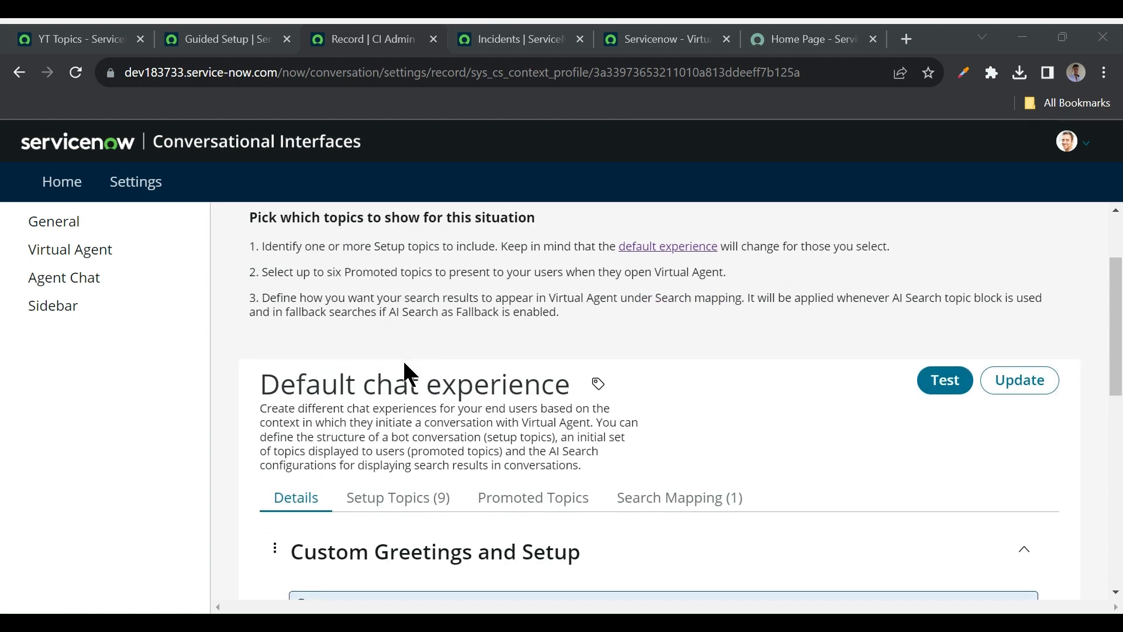
- List the setup topics of the Default chat experience and open the Greeting entry
click(376, 403)
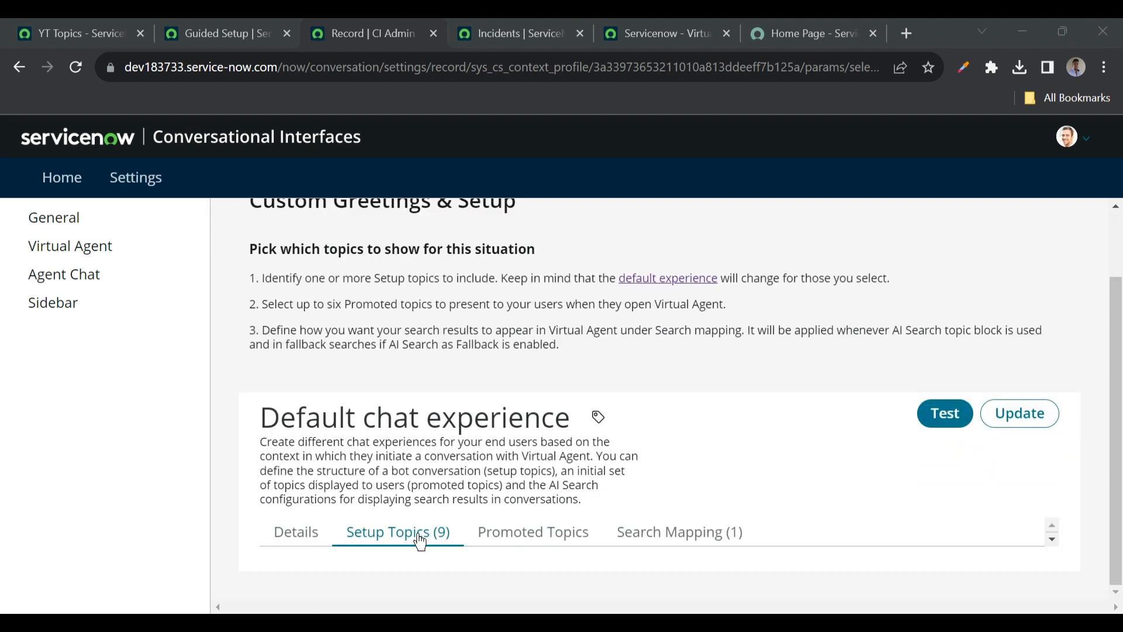
click(417, 536)
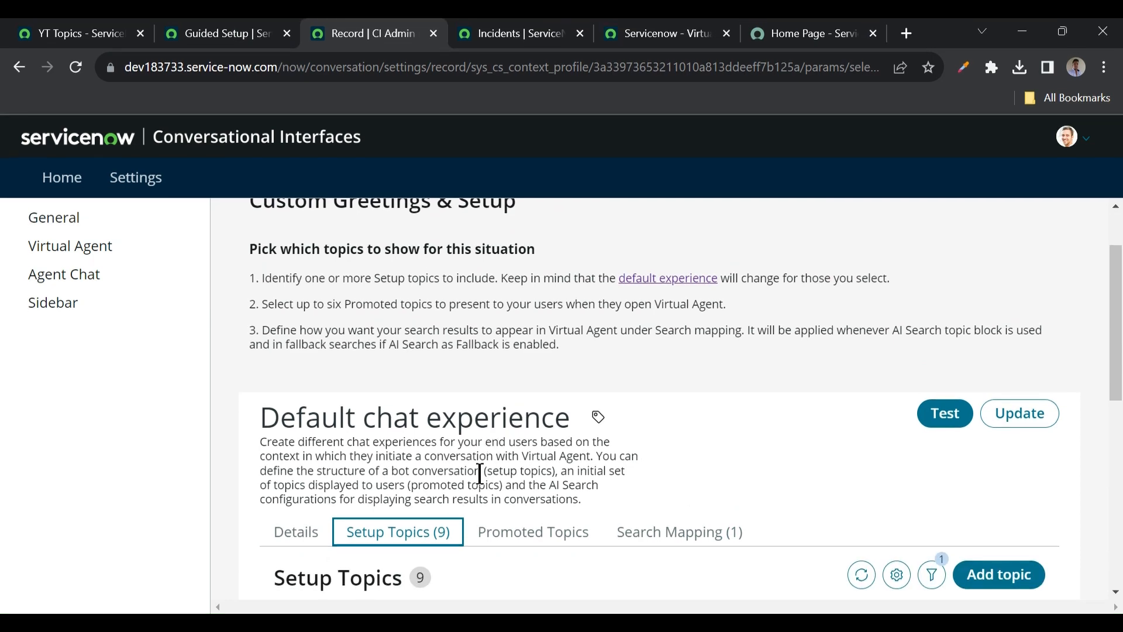
scroll(480, 473, down, 6)
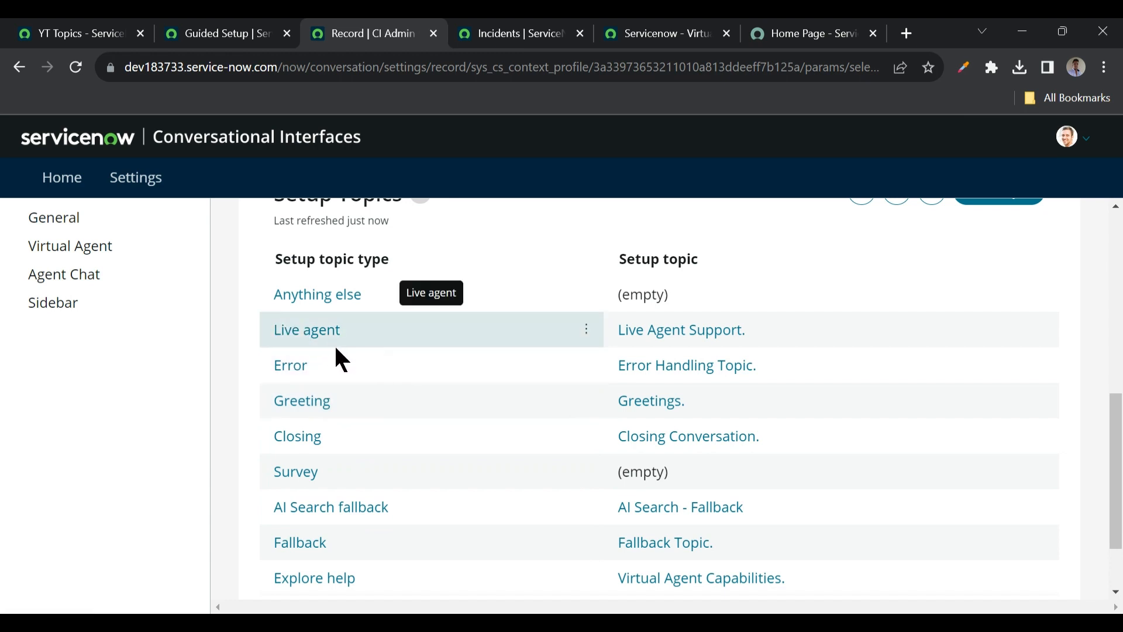
click(304, 402)
scroll(348, 406, down, 1)
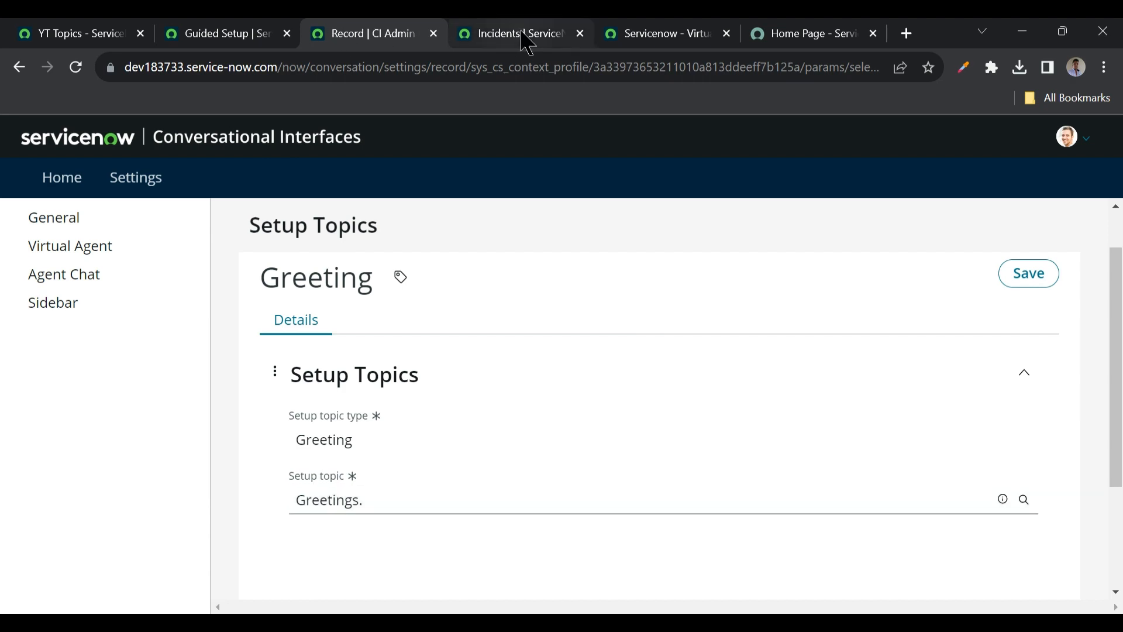
- Examine the setup topics in Virtual Agent Designer for alternative greetings, comparing them with the assigned greeting topic and the portal chat's greeting
click(636, 35)
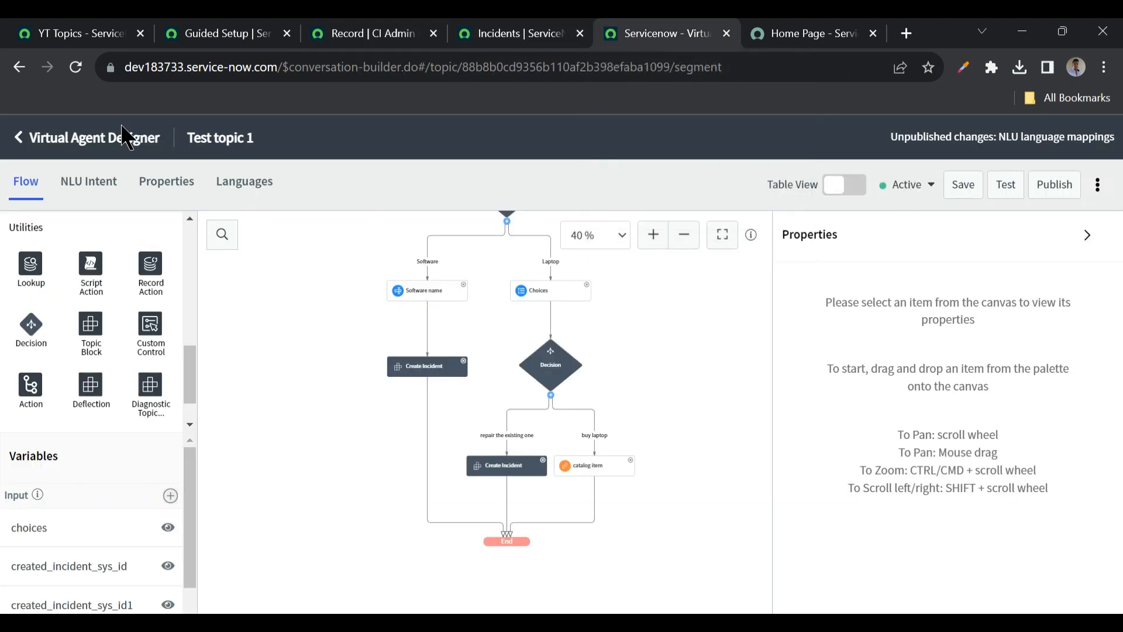
click(52, 148)
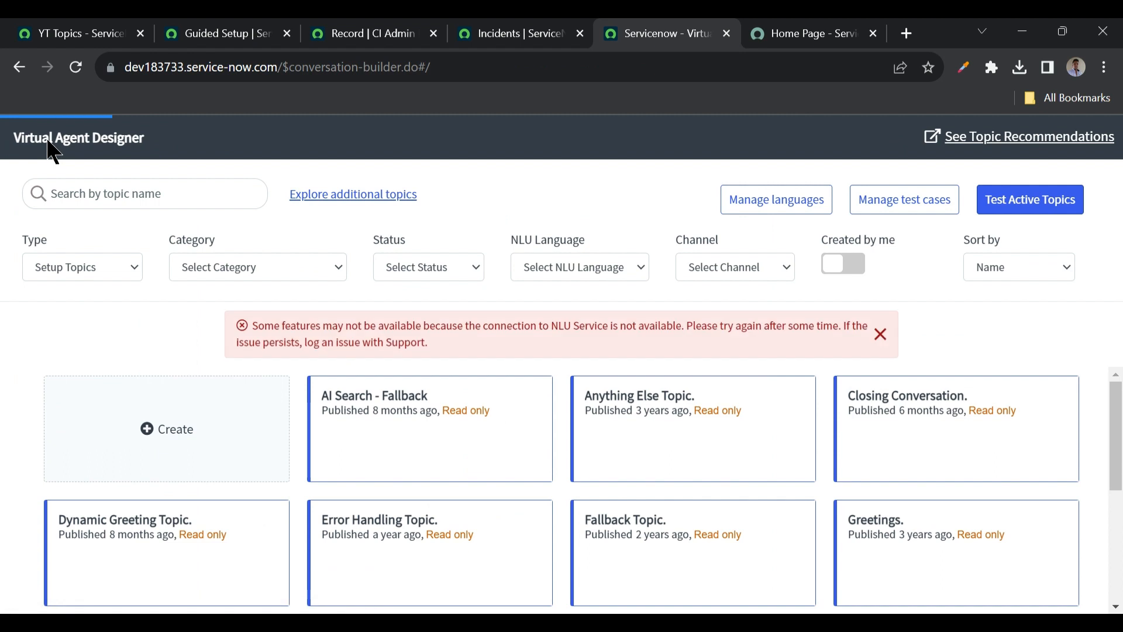
click(66, 268)
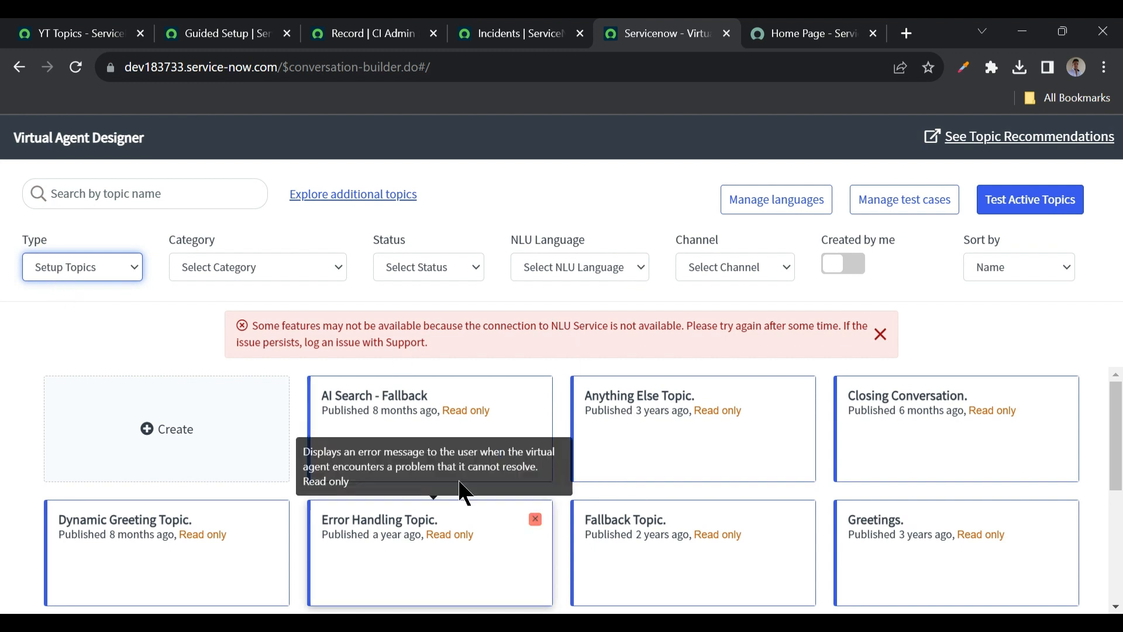
scroll(585, 498, down, 5)
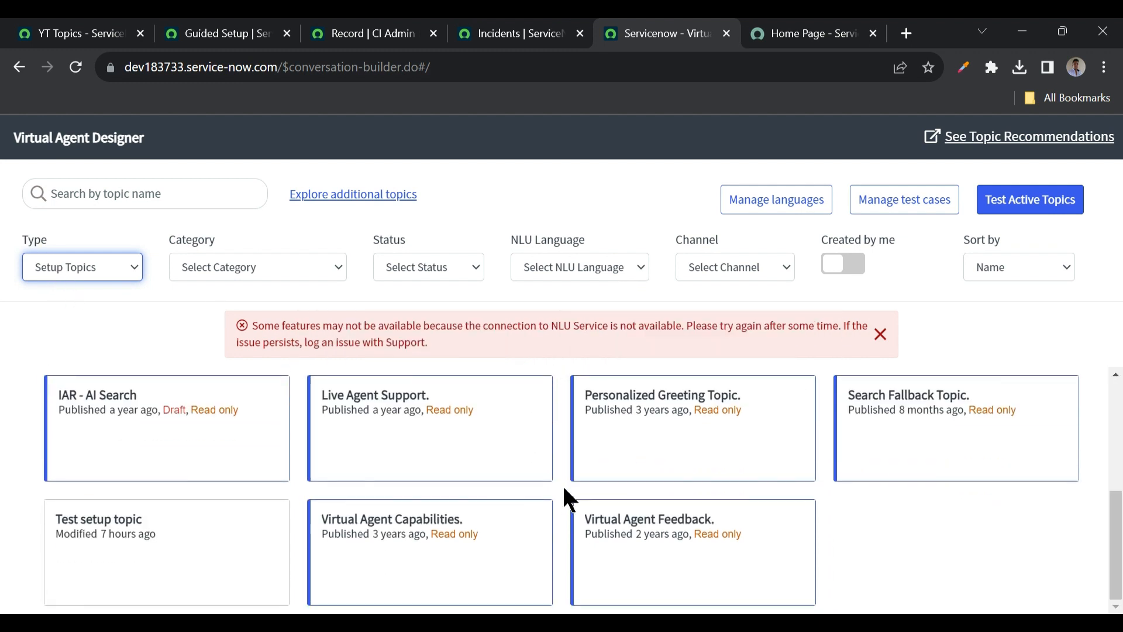
scroll(563, 487, up, 3)
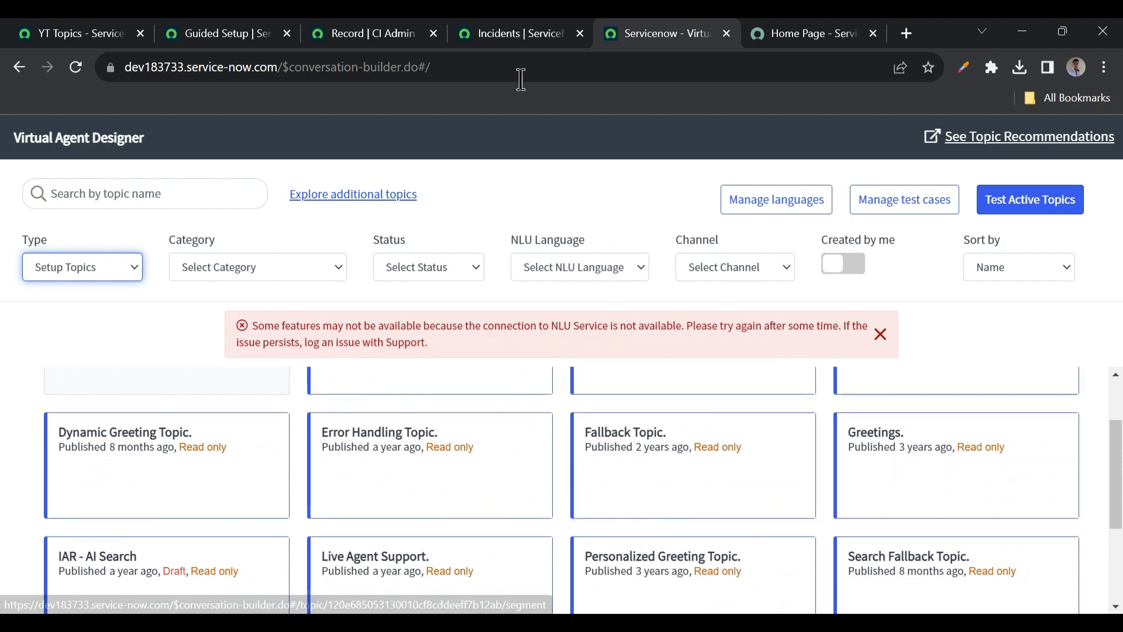
click(374, 35)
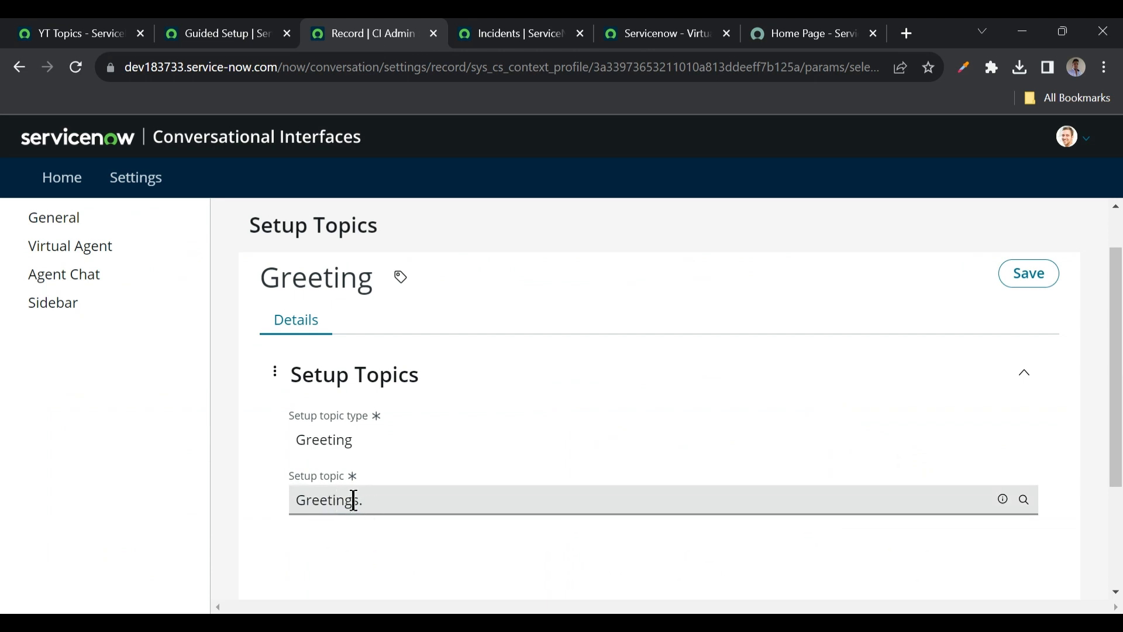
click(789, 35)
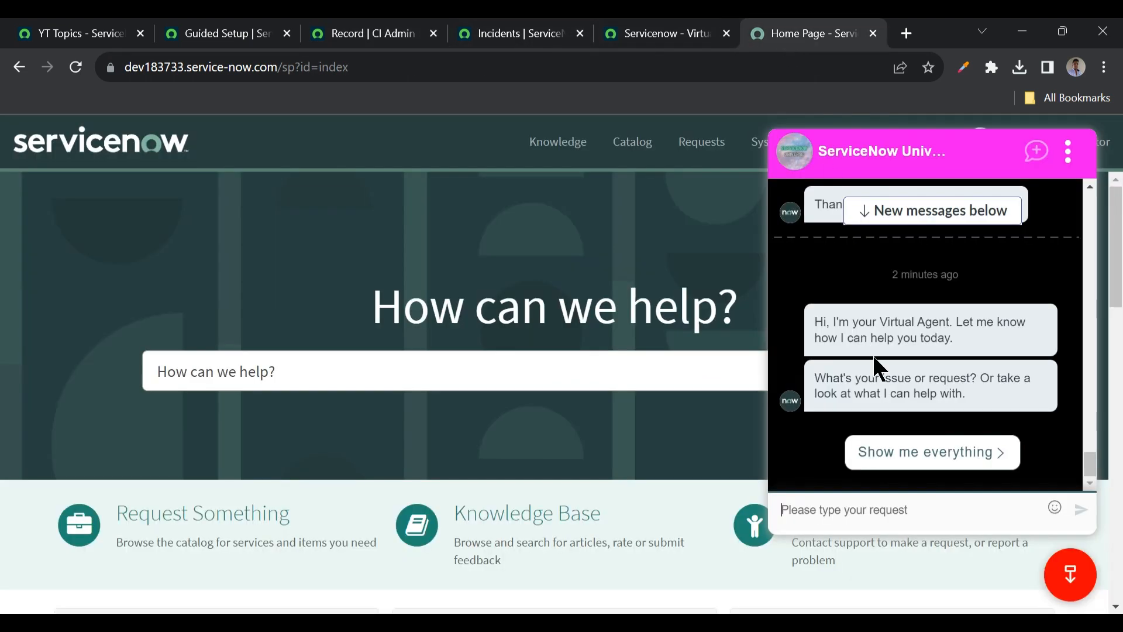
click(359, 33)
click(514, 33)
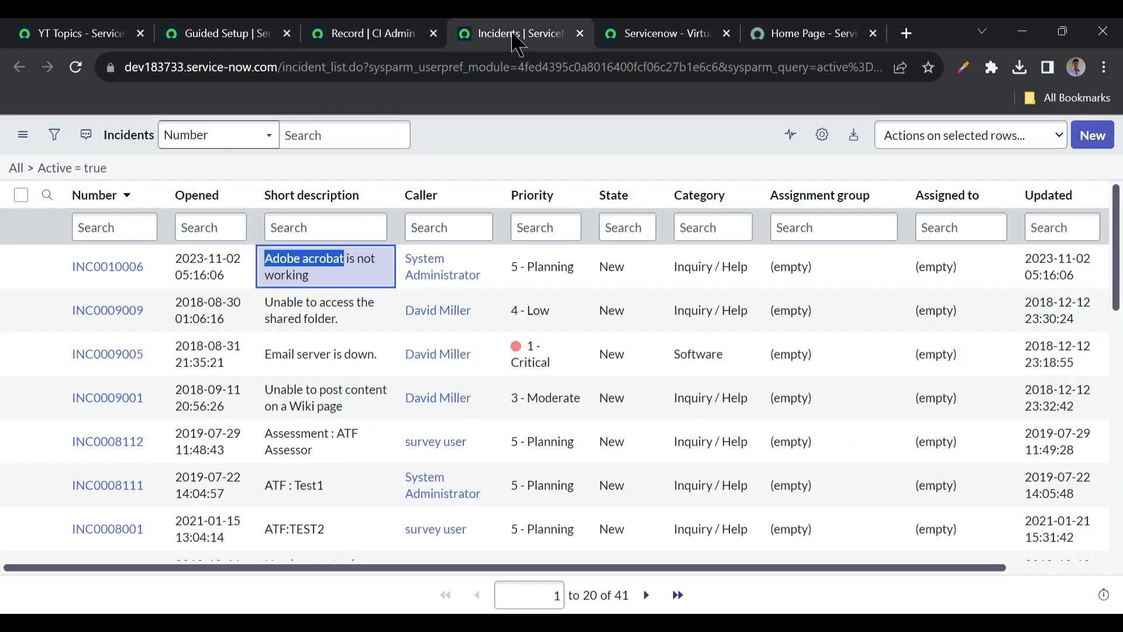
click(649, 33)
scroll(508, 517, down, 1)
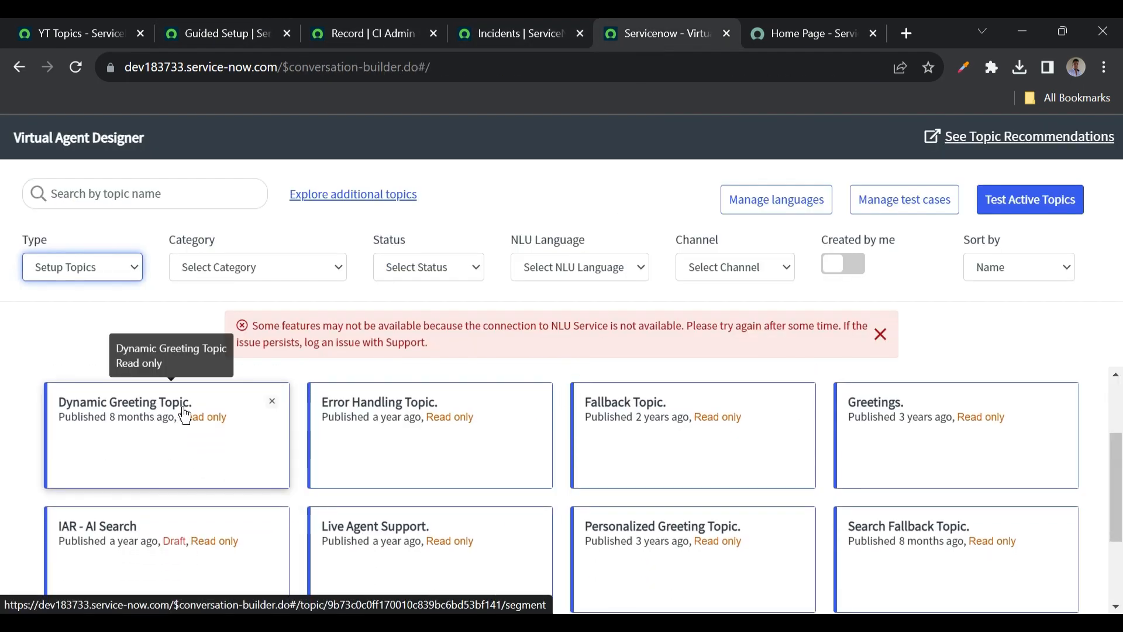
- Replace the Greeting entry's setup topic with Dynamic Greeting Topic and save the record
click(395, 39)
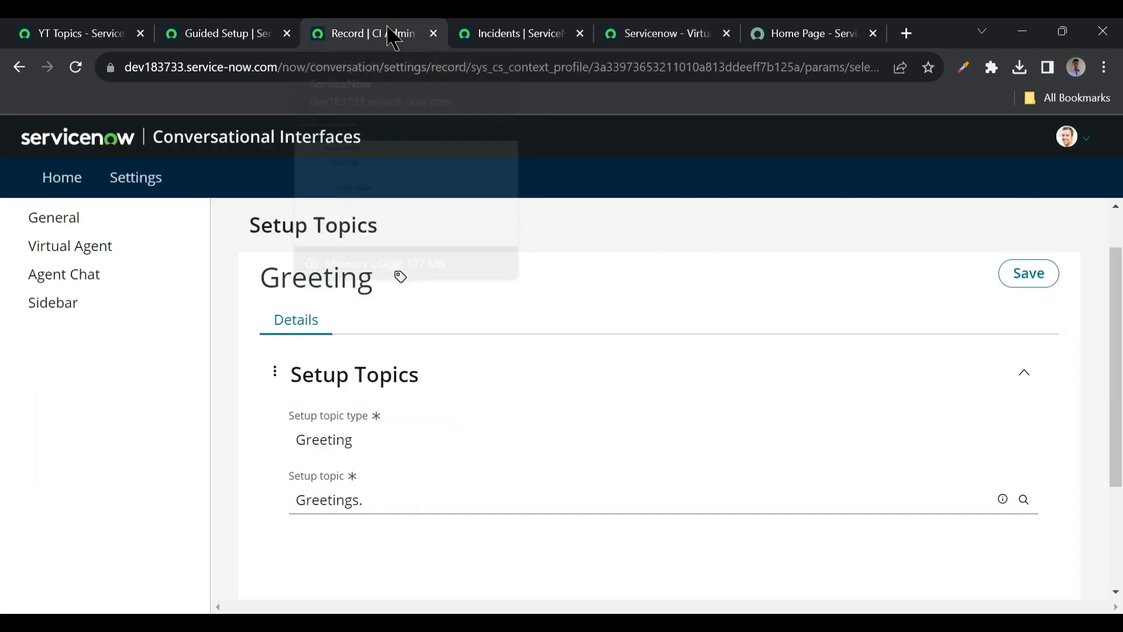
click(372, 499)
key(ctrl+a)
key(BackSpace)
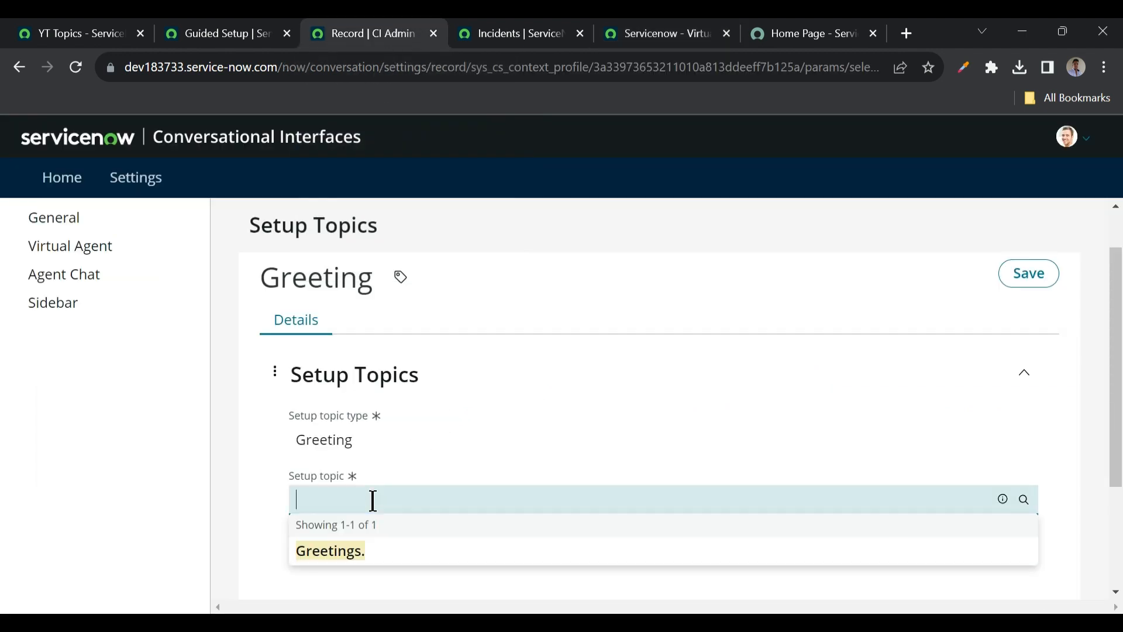
text(dyna)
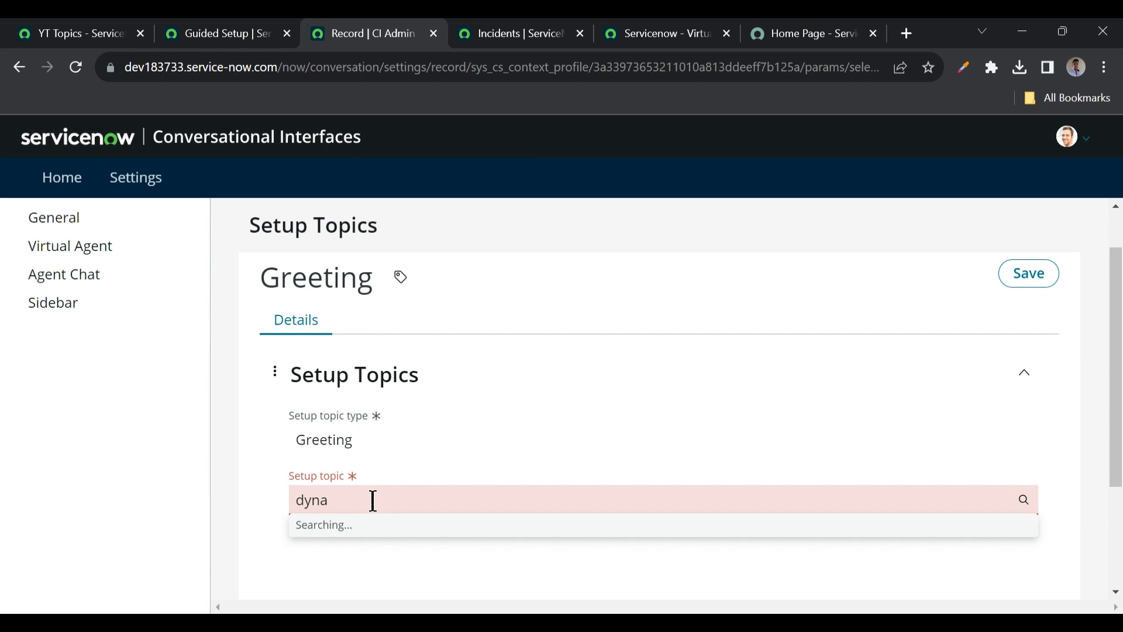
click(341, 550)
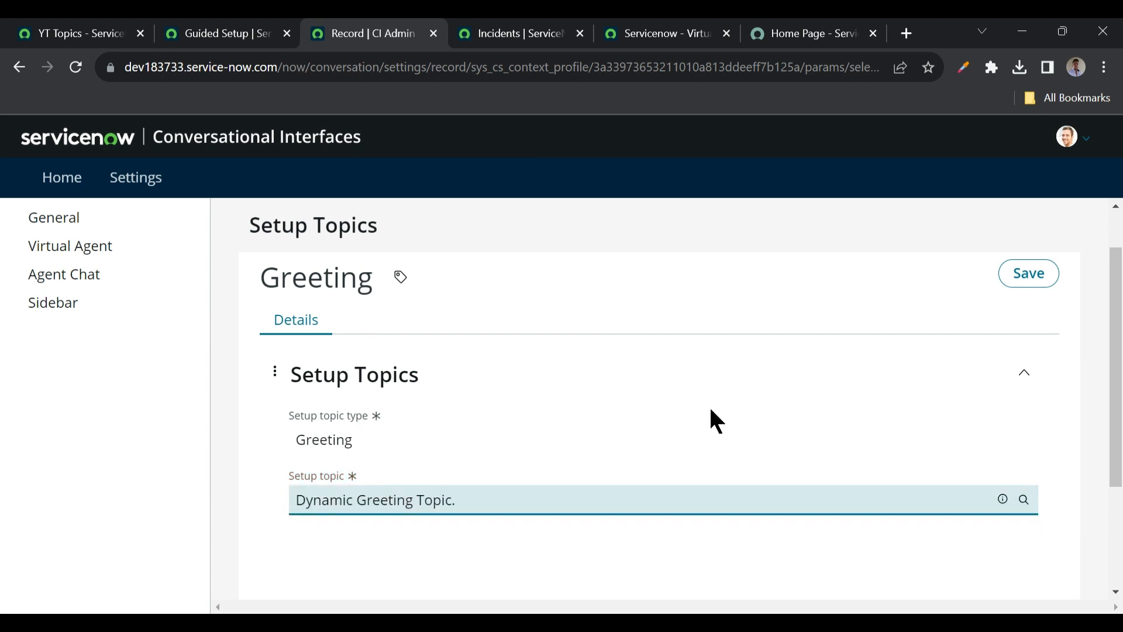
click(1028, 286)
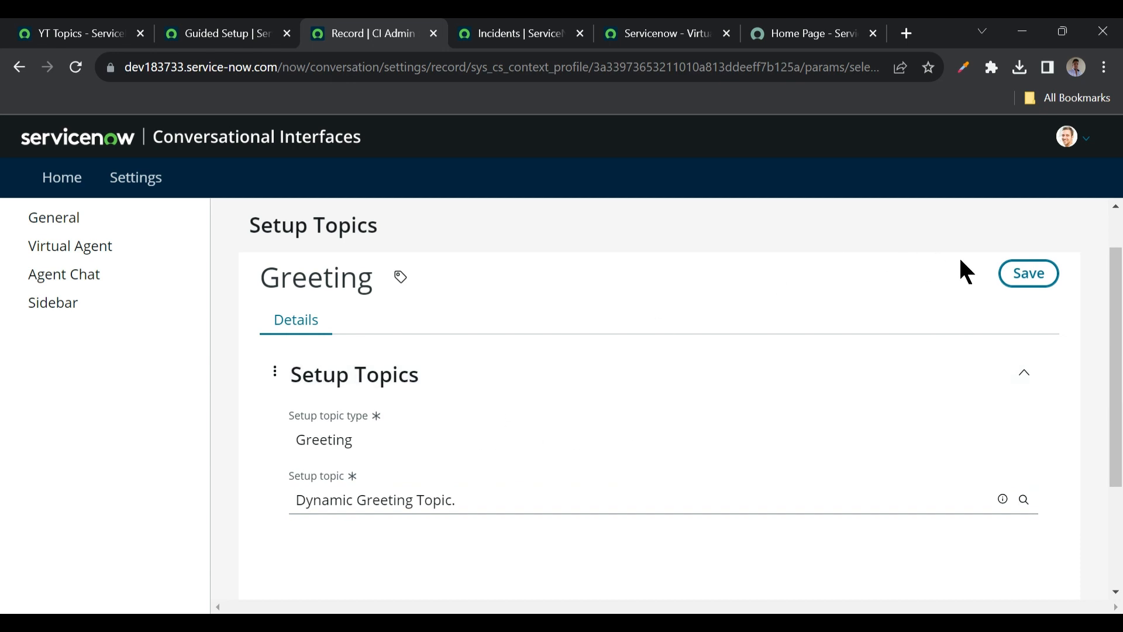
click(1031, 284)
- Start a new portal chat conversation, view the open issues linked in its greeting, and return to the portal home page
click(818, 35)
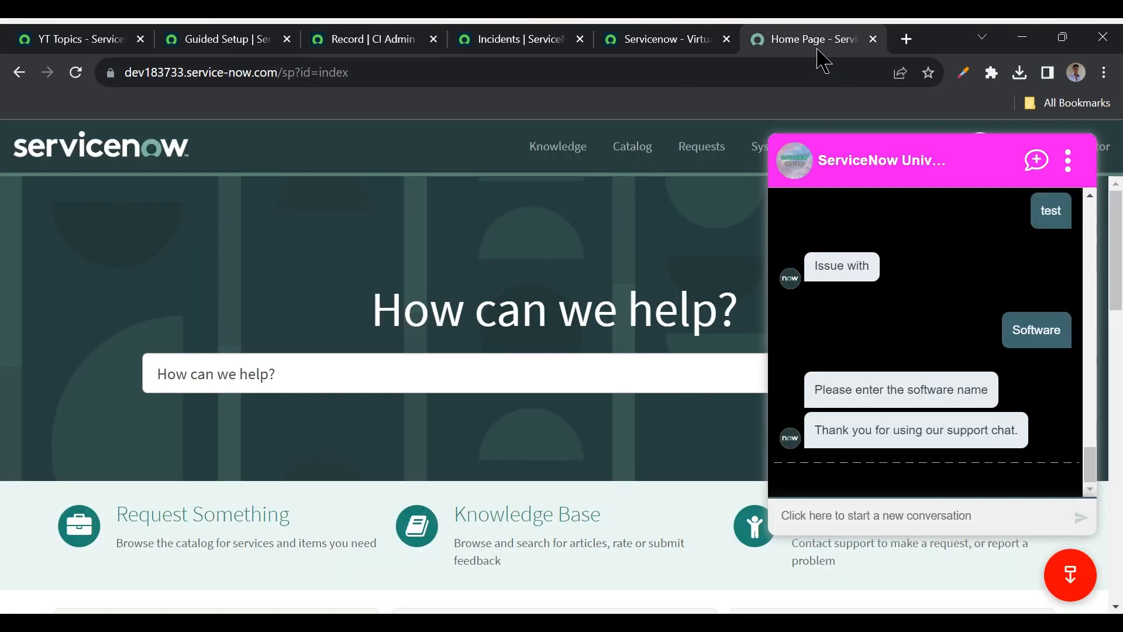
click(855, 520)
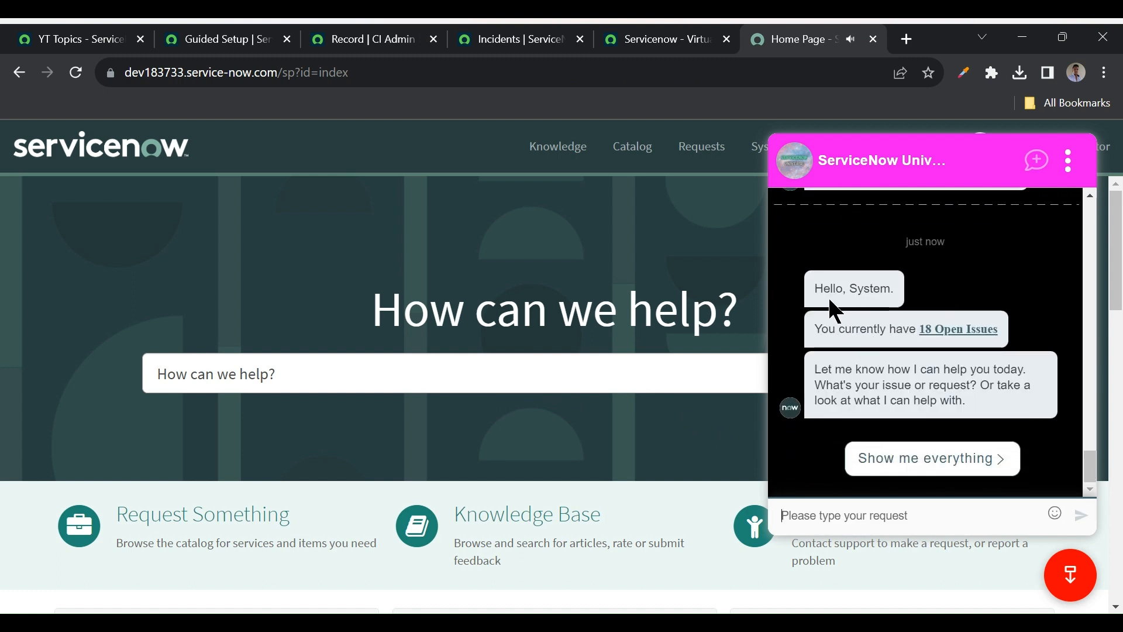
click(941, 330)
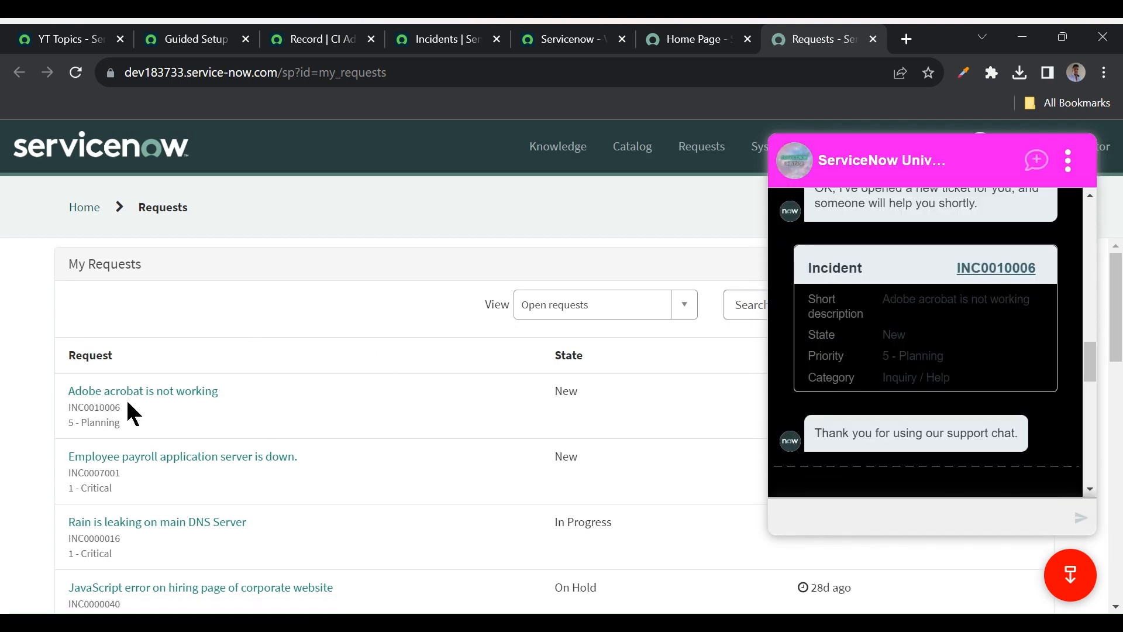
scroll(124, 487, down, 2)
scroll(125, 488, down, 3)
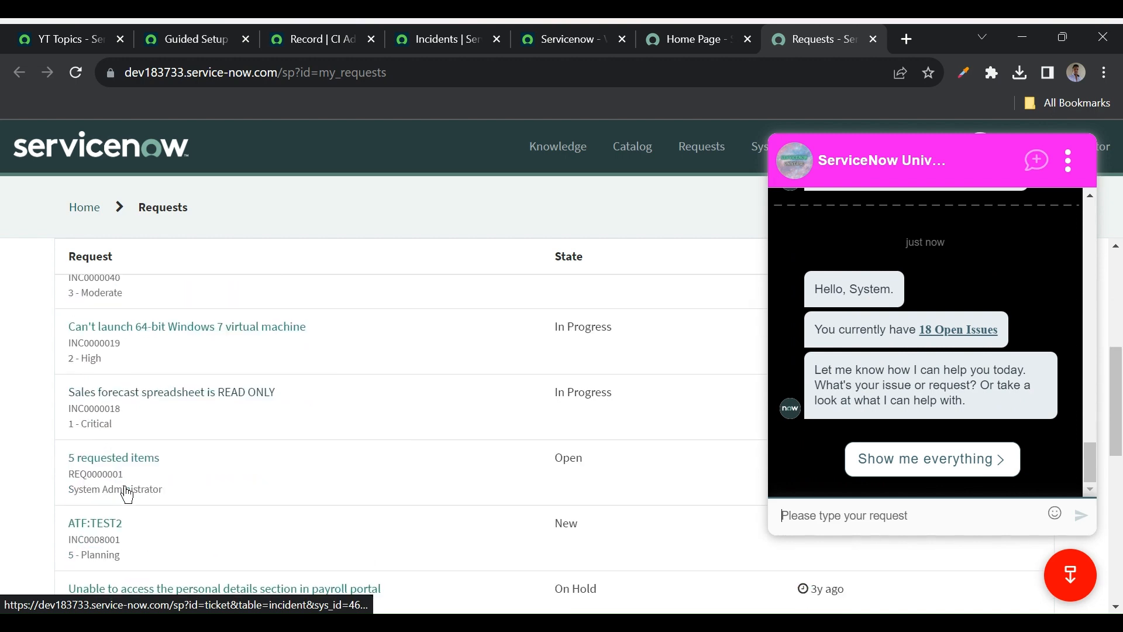
scroll(125, 487, up, 4)
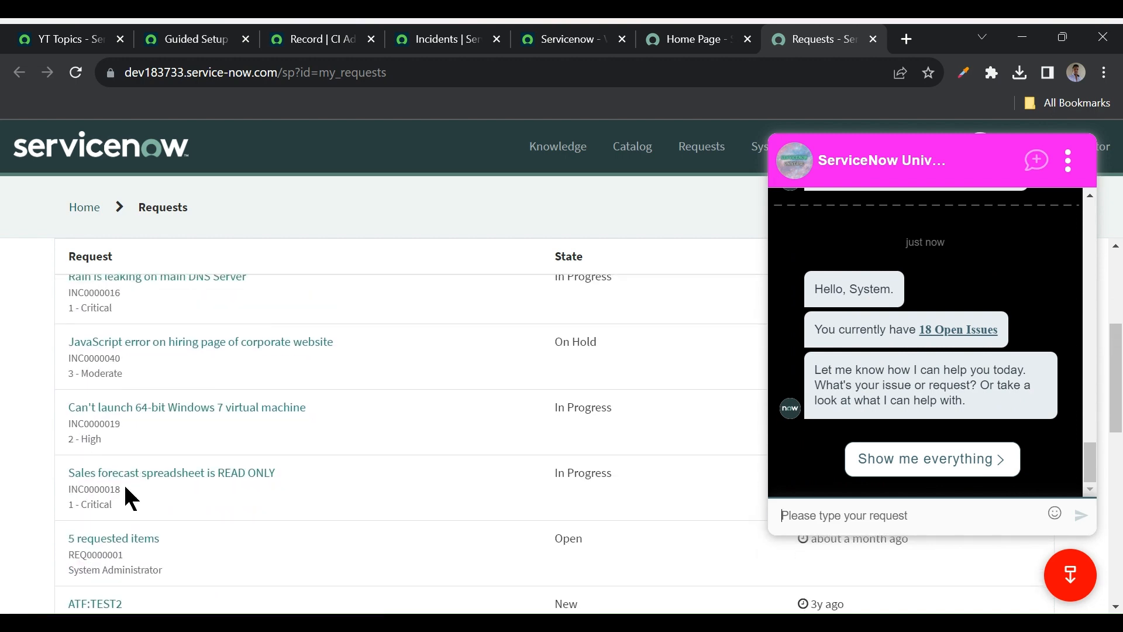
click(667, 47)
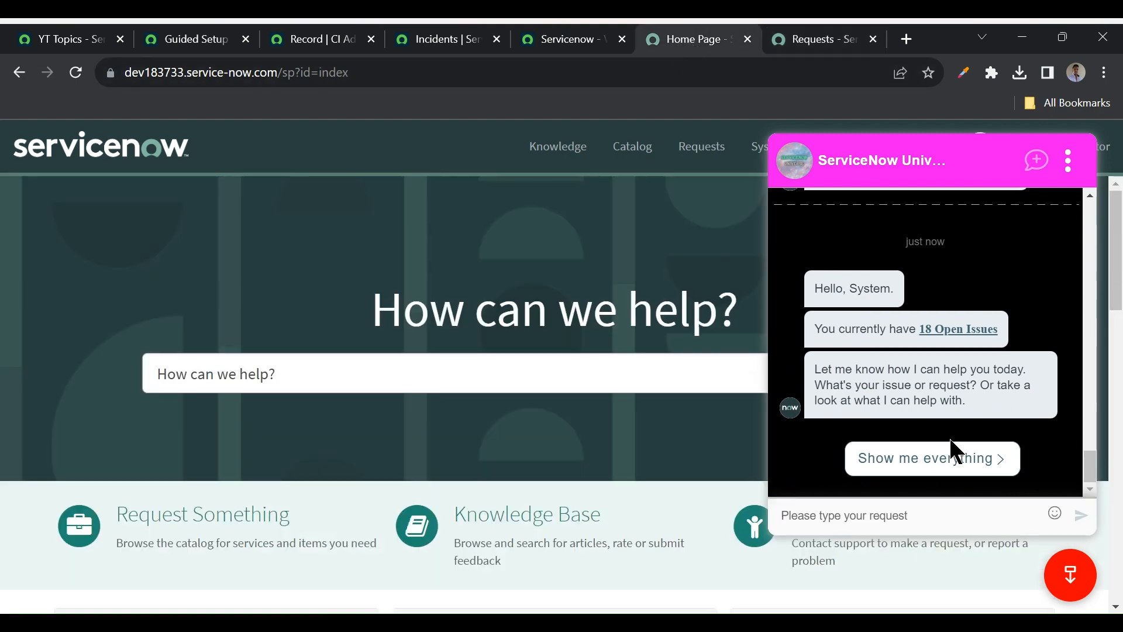
- Compare the new greeting in the portal chat with the older one and check the setup topic assigned to the Greeting entry
scroll(903, 377, up, 10)
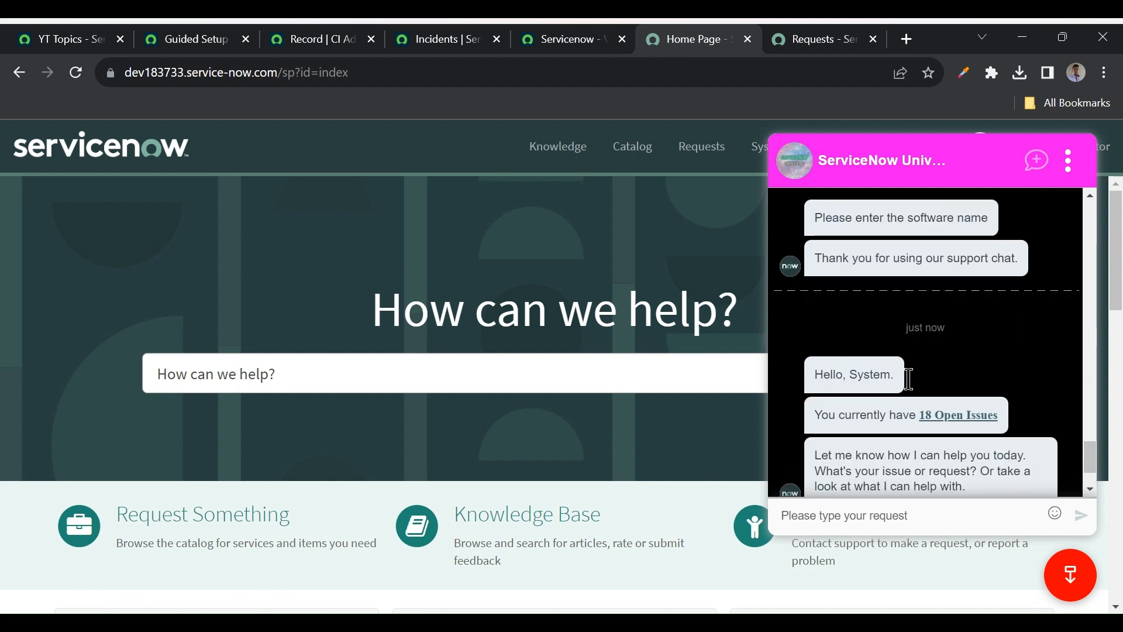
scroll(915, 391, down, 3)
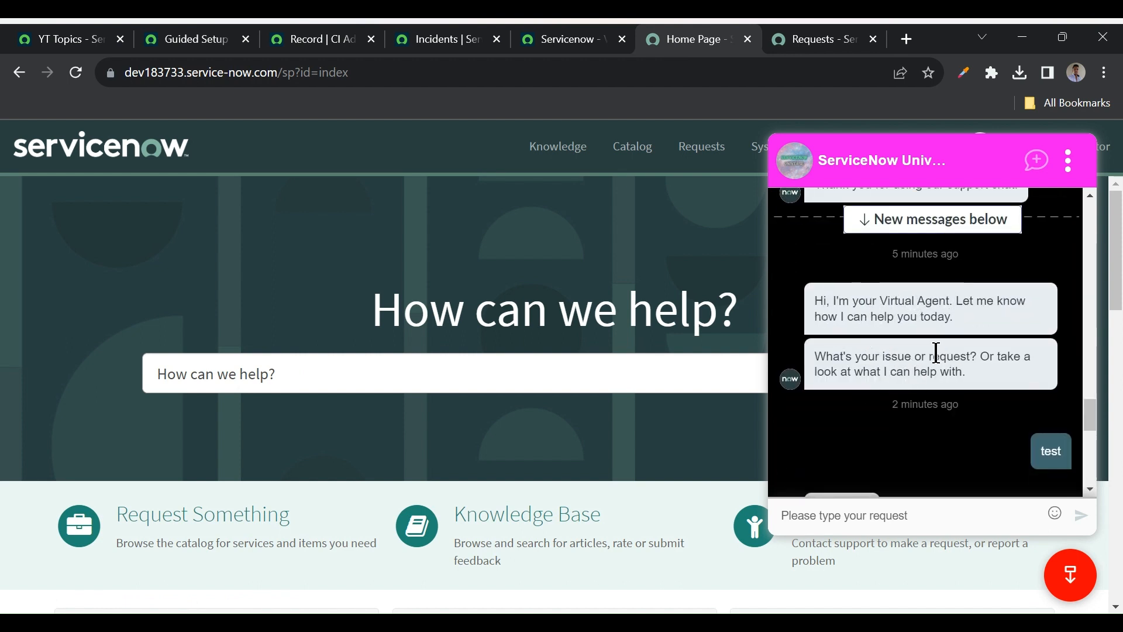
scroll(932, 354, down, 5)
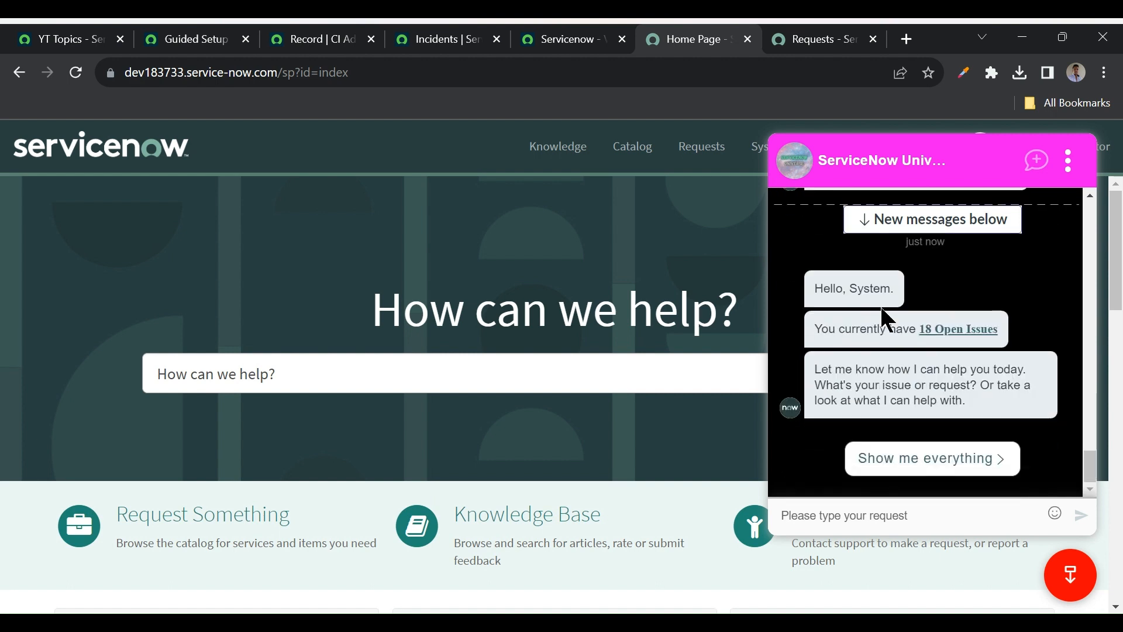
click(322, 40)
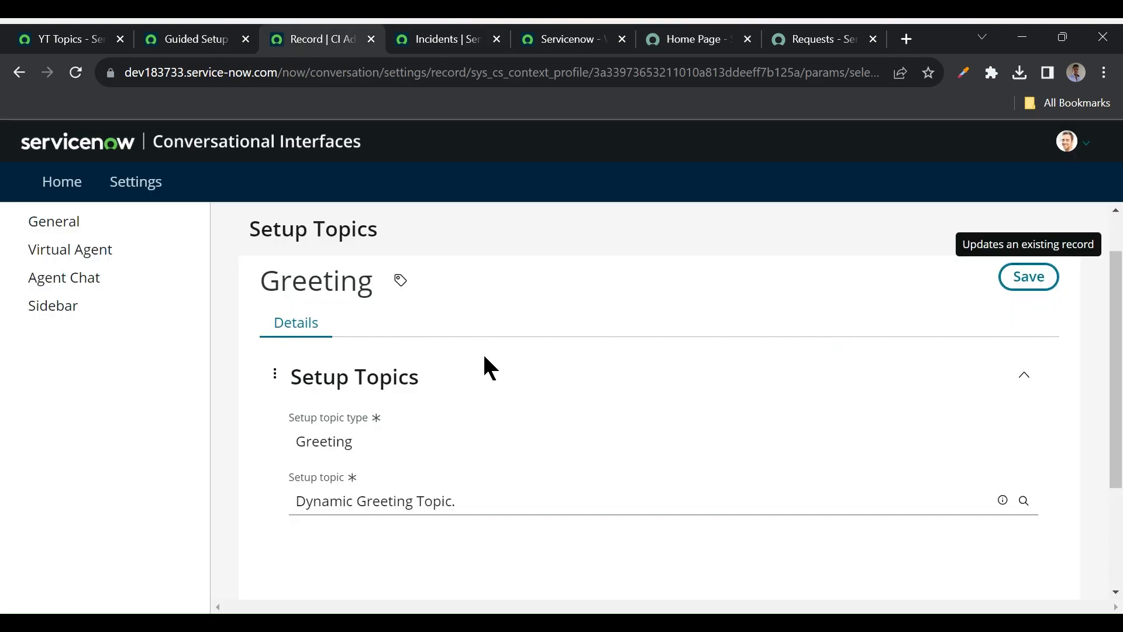
click(470, 500)
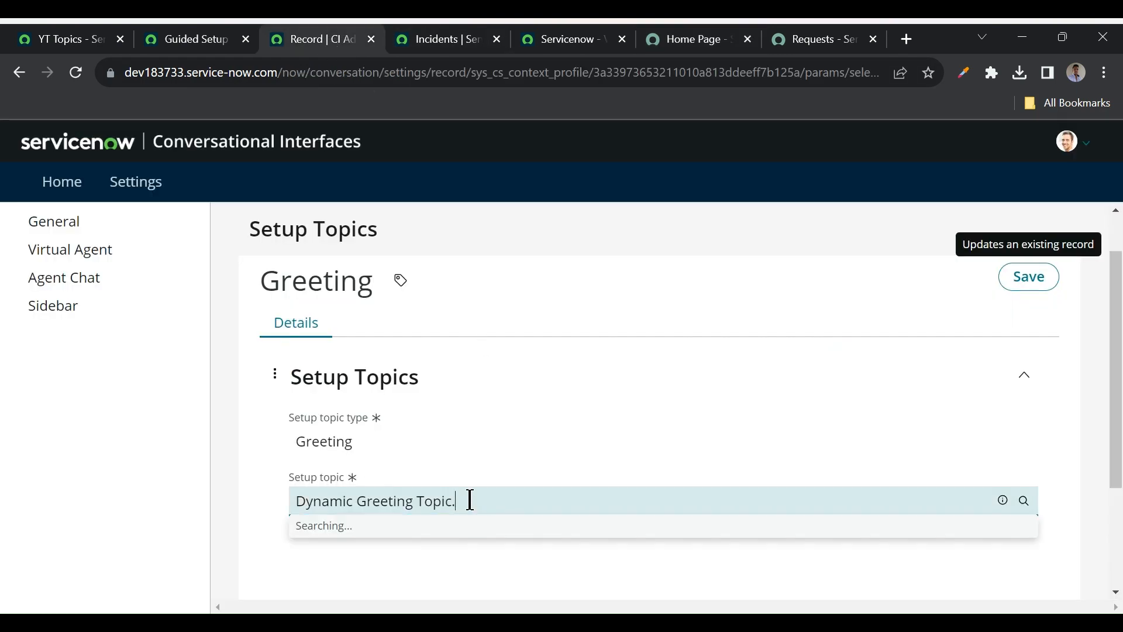
click(481, 443)
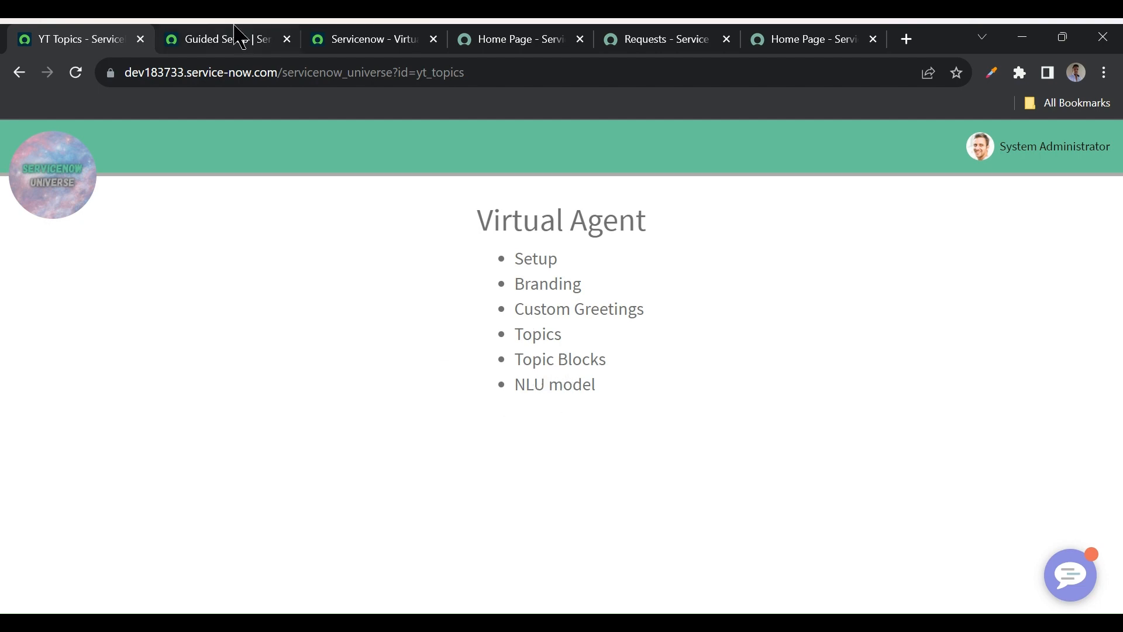
- Review the Natural Language Understanding task in Guided Setup, then search Virtual Agent Designer for "test t" and open Test topic 1
click(216, 43)
scroll(446, 334, down, 1)
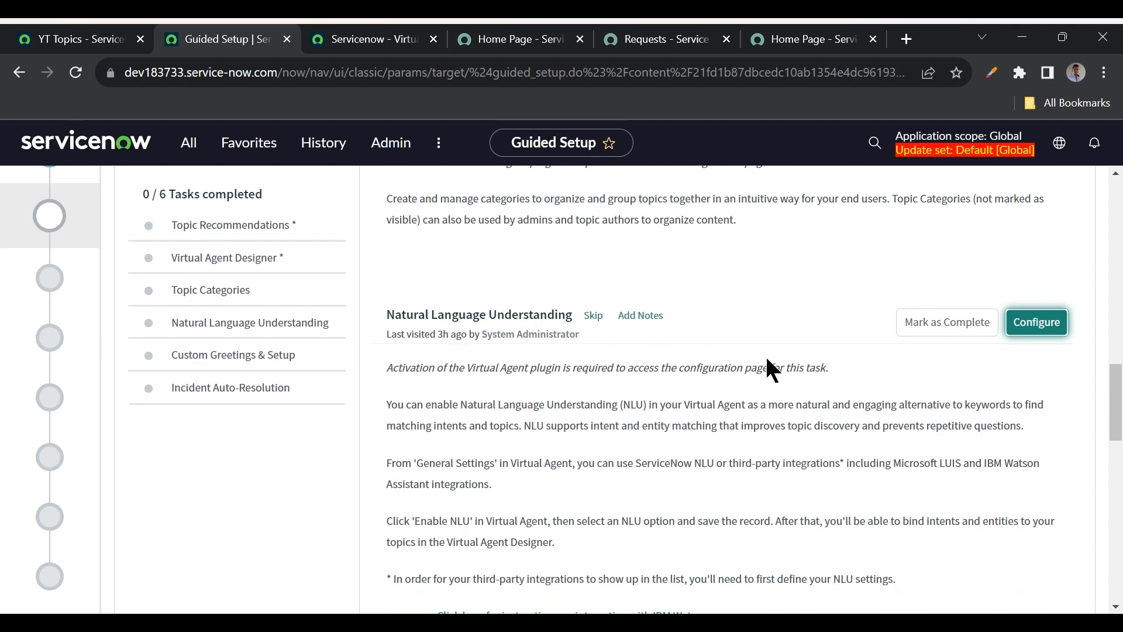
click(379, 47)
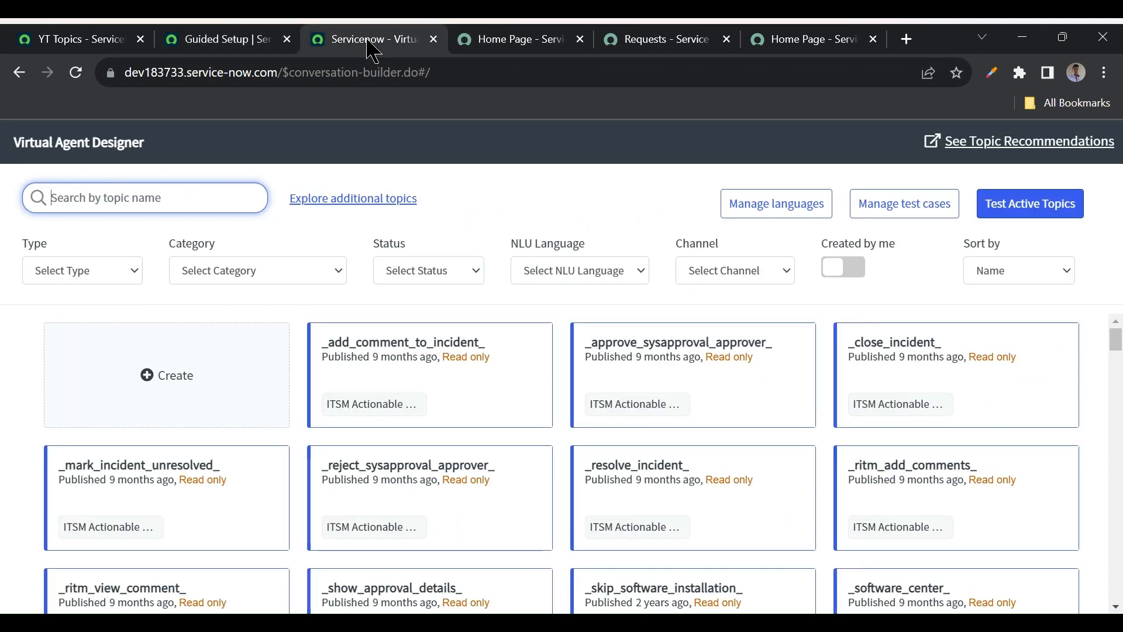
text(te)
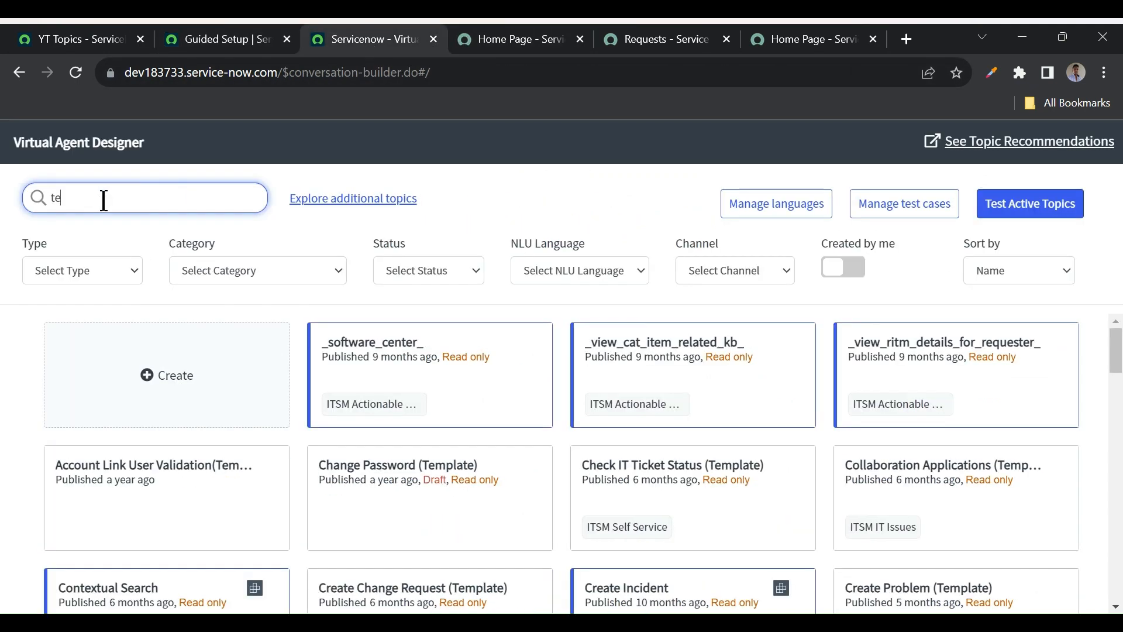
text(st t)
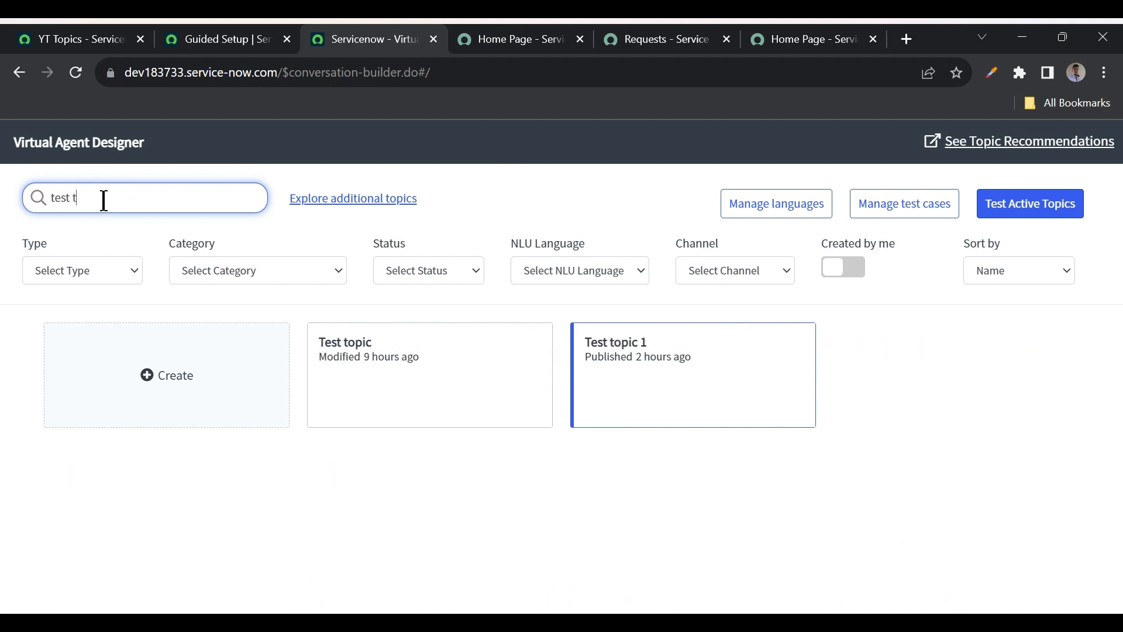
text(po)
key(BackSpace)
key(BackSpace)
click(655, 412)
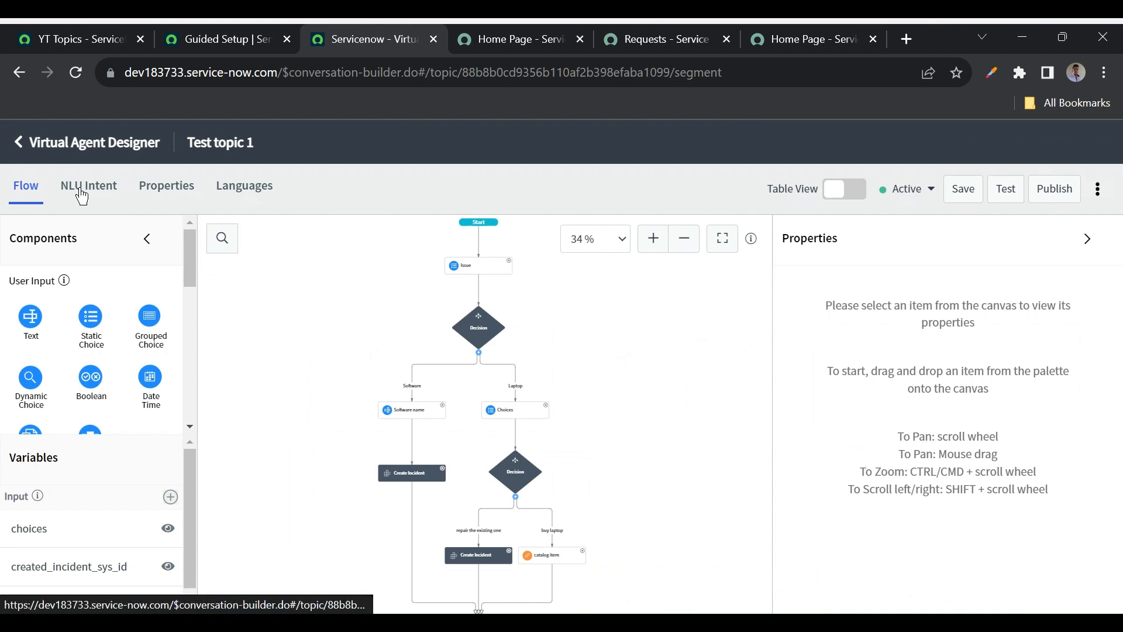
- Open the configuration of Guided Setup's Natural Language Understanding task and check for the NLU Intent section in Test topic 1
click(237, 44)
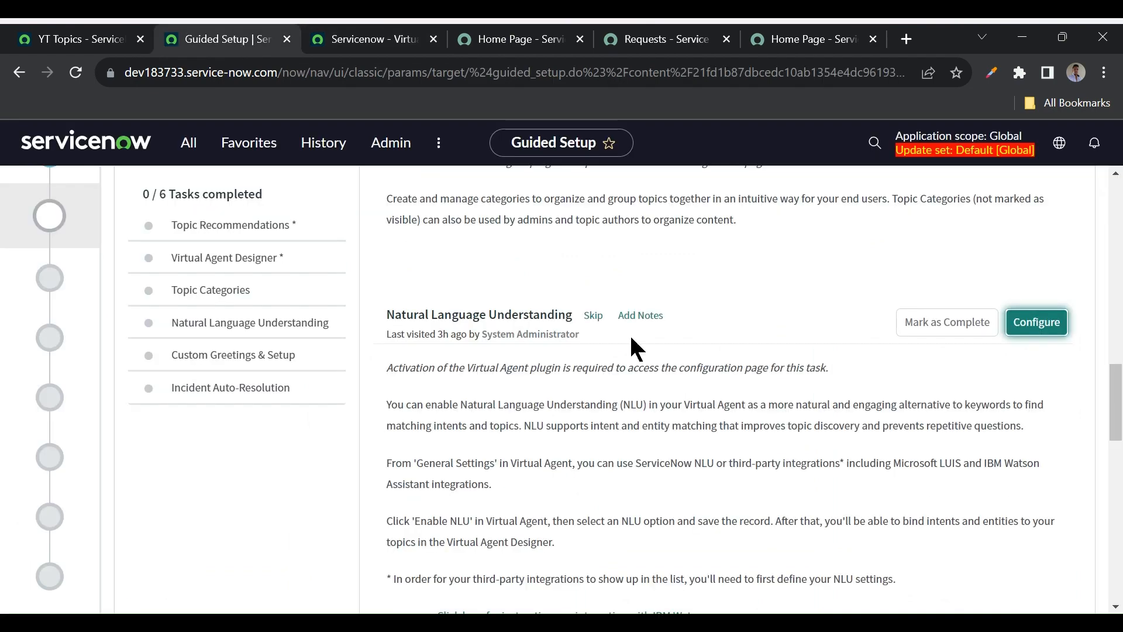
scroll(631, 338, up, 1)
scroll(454, 398, down, 1)
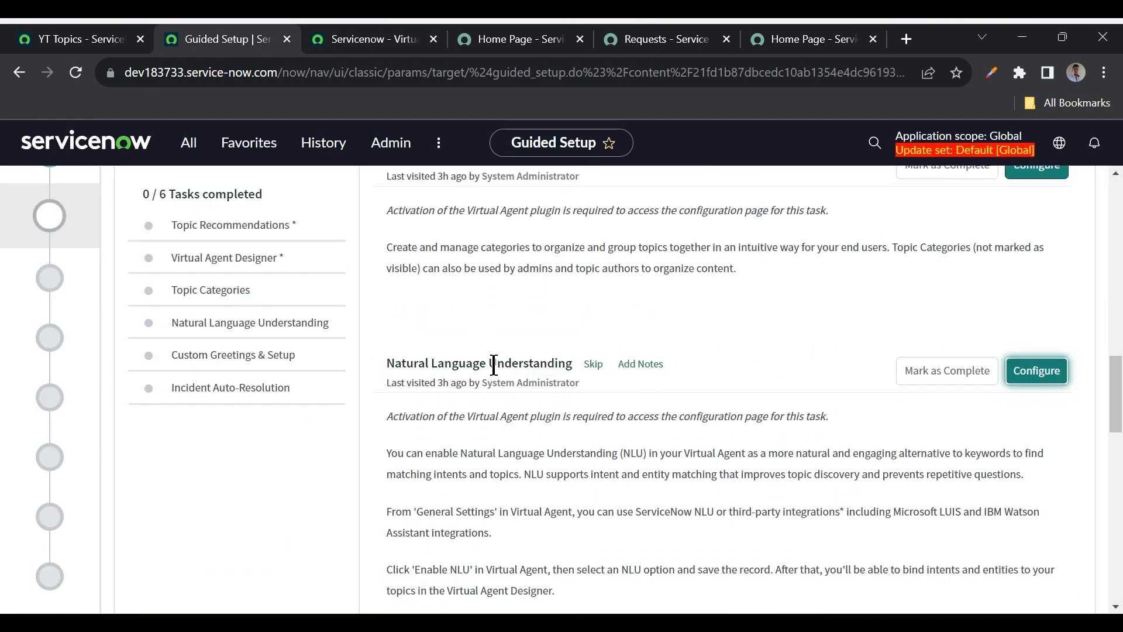
click(1034, 372)
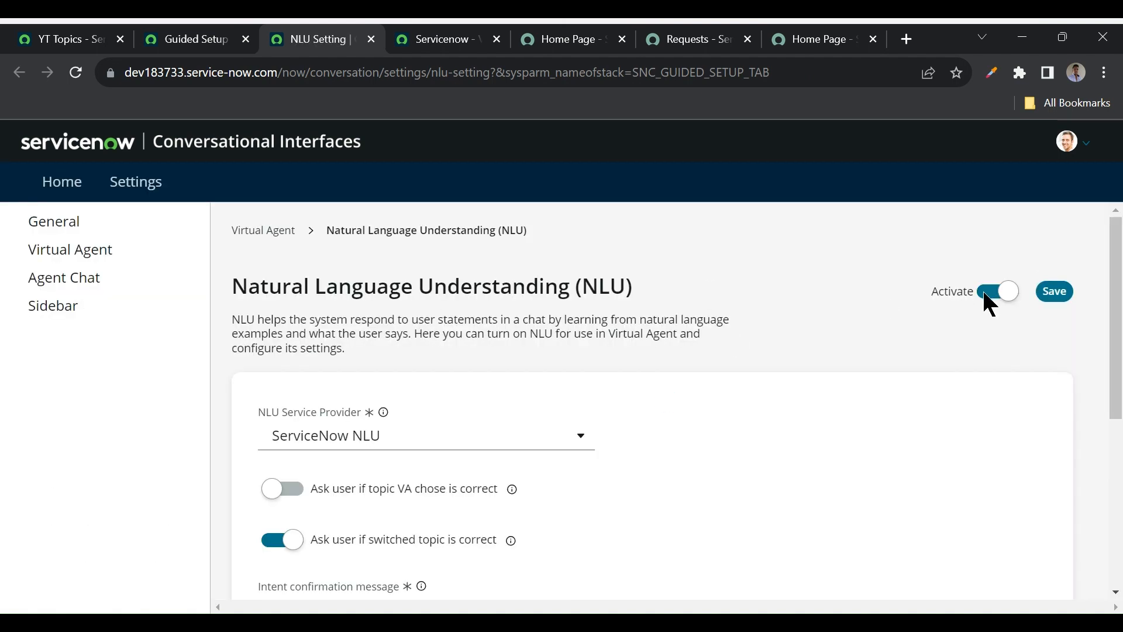
click(424, 47)
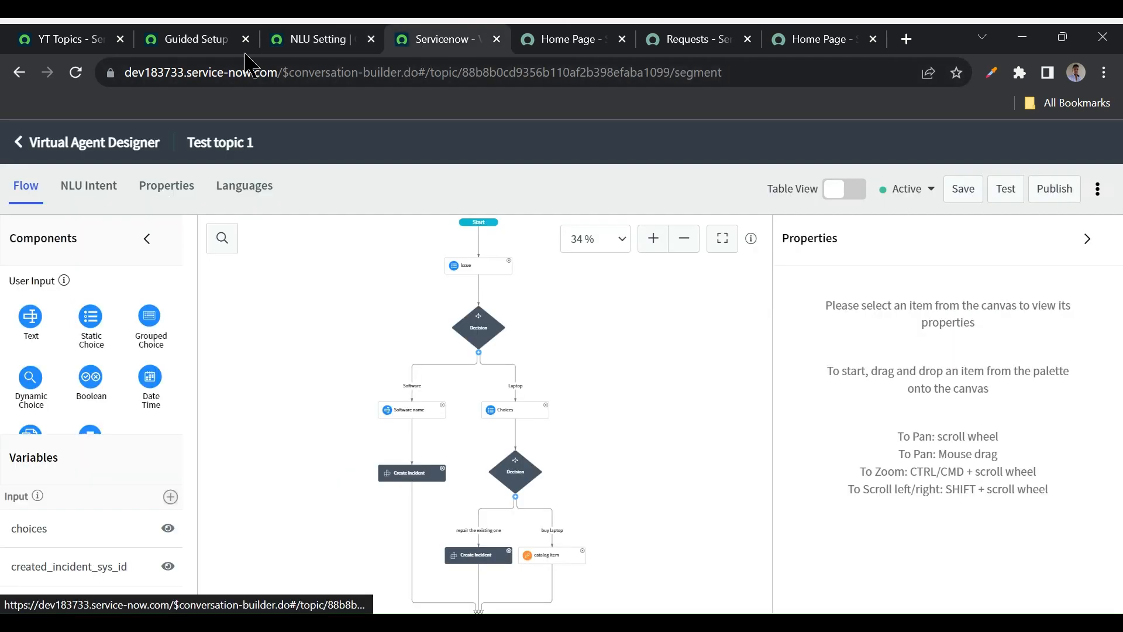
click(294, 46)
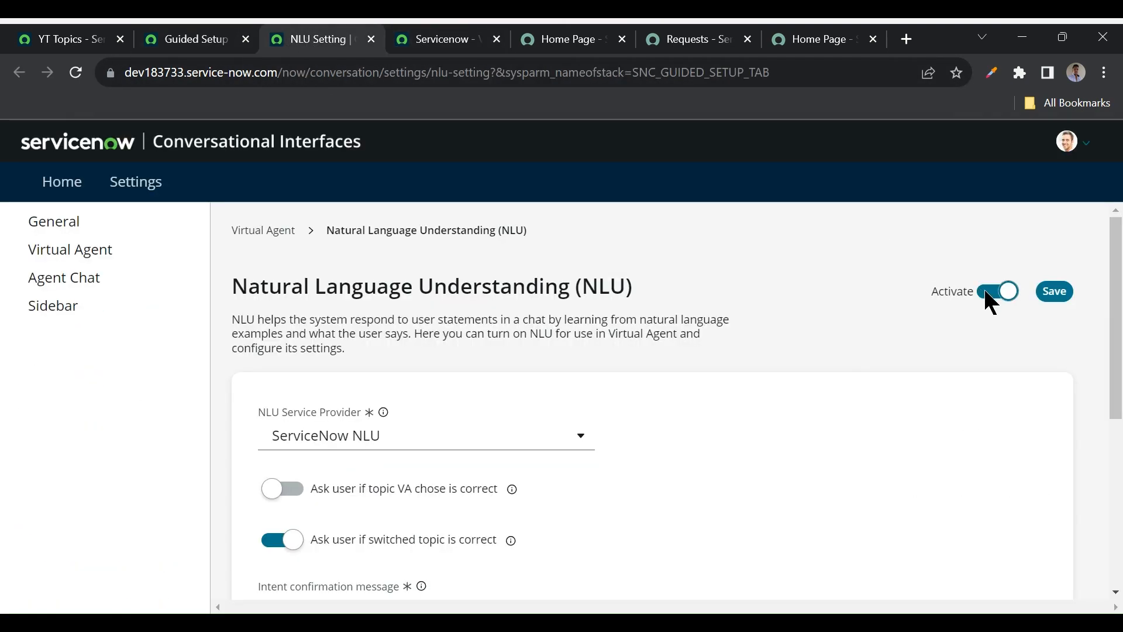
- Deactivate Natural Language Understanding, save the setting, and reload Test topic 1 in Virtual Agent Designer
click(986, 290)
click(1050, 293)
click(416, 42)
click(76, 72)
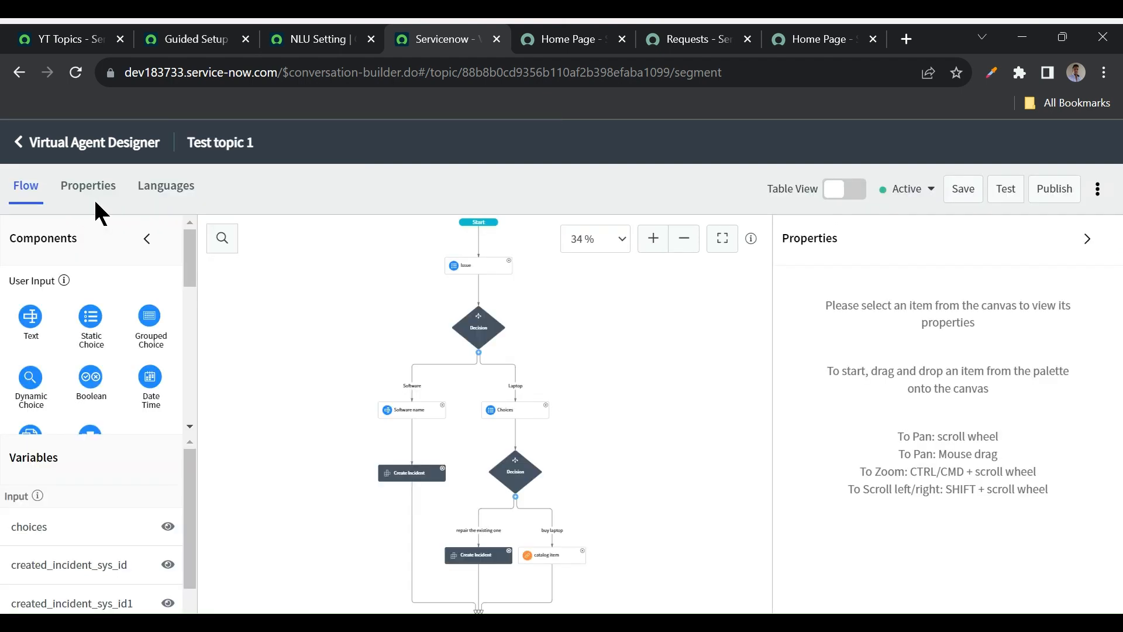
- Reactivate Natural Language Understanding, save the setting, and reload Test topic 1 in Virtual Agent Designer
click(291, 50)
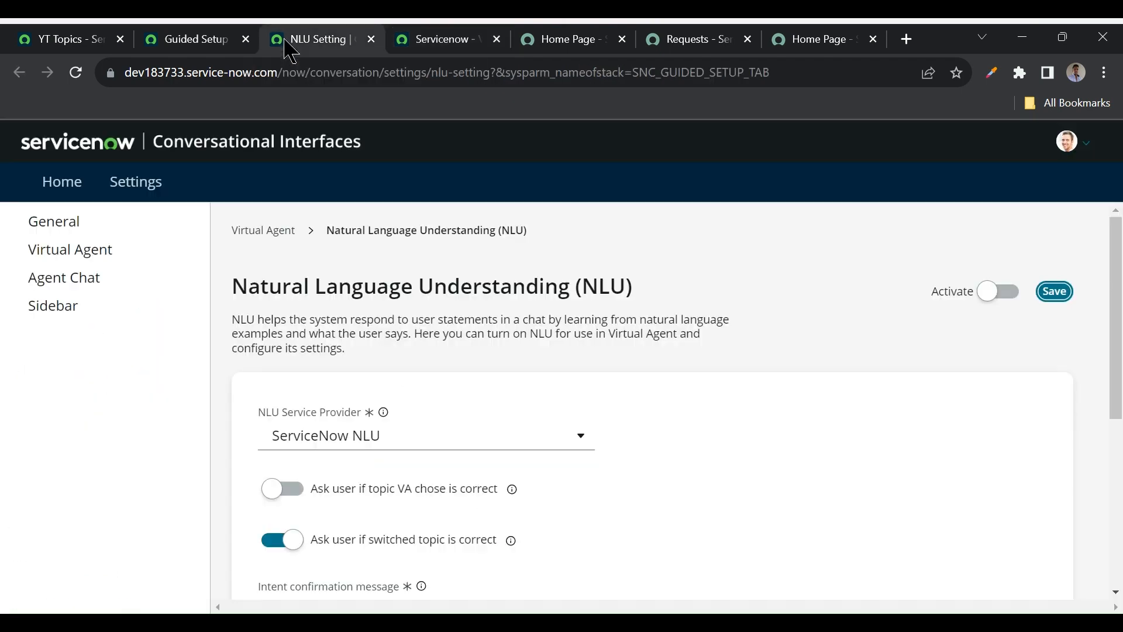
click(1006, 293)
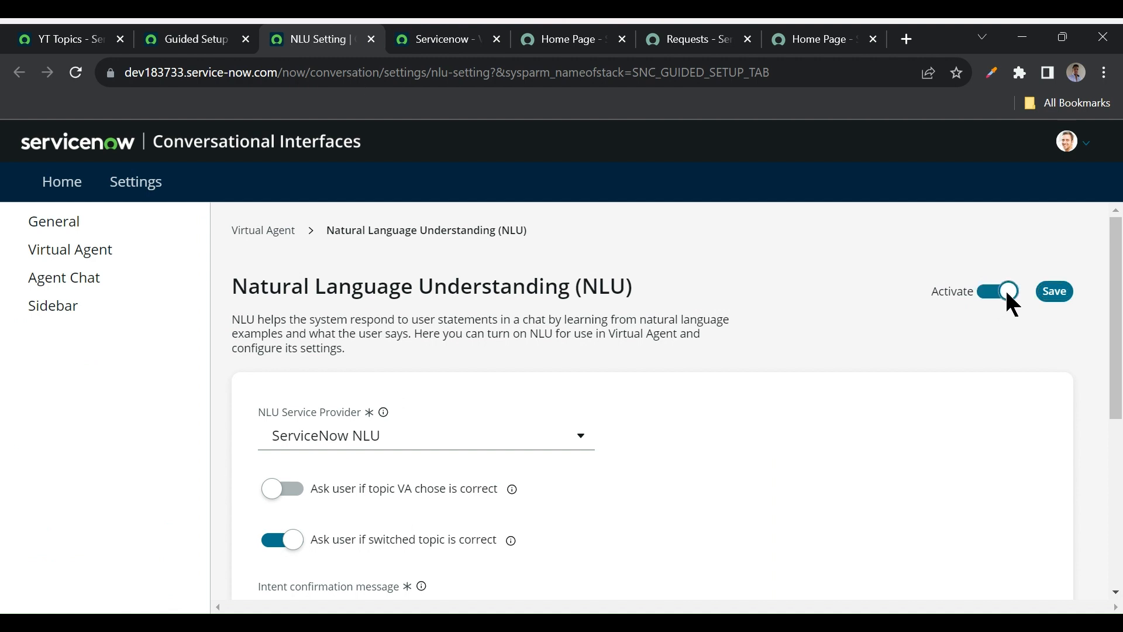
click(1054, 292)
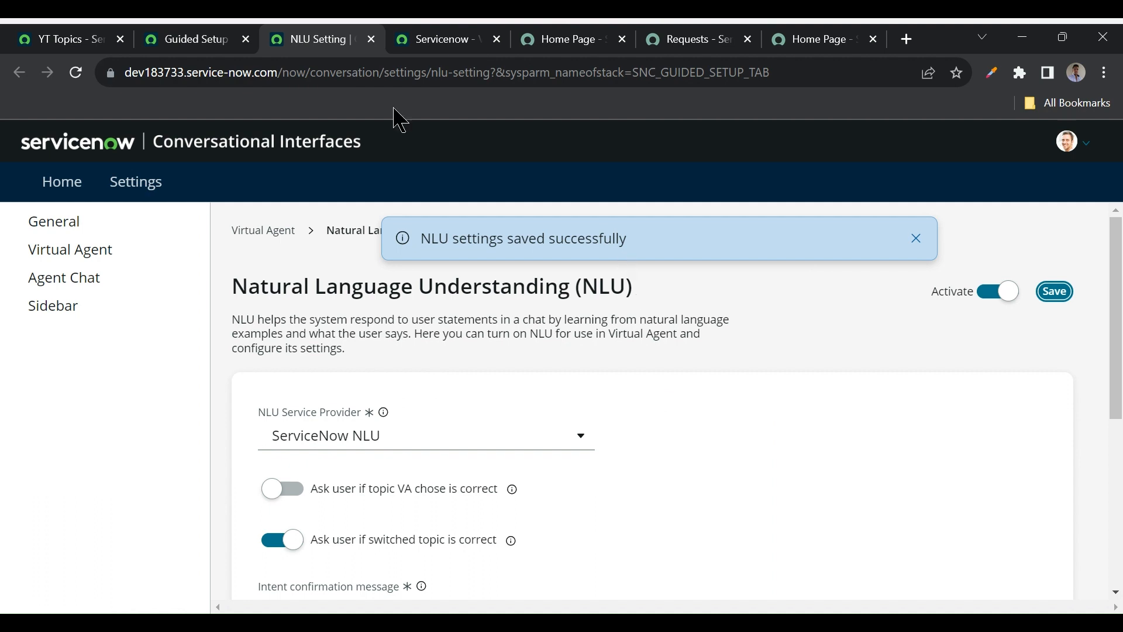
click(395, 40)
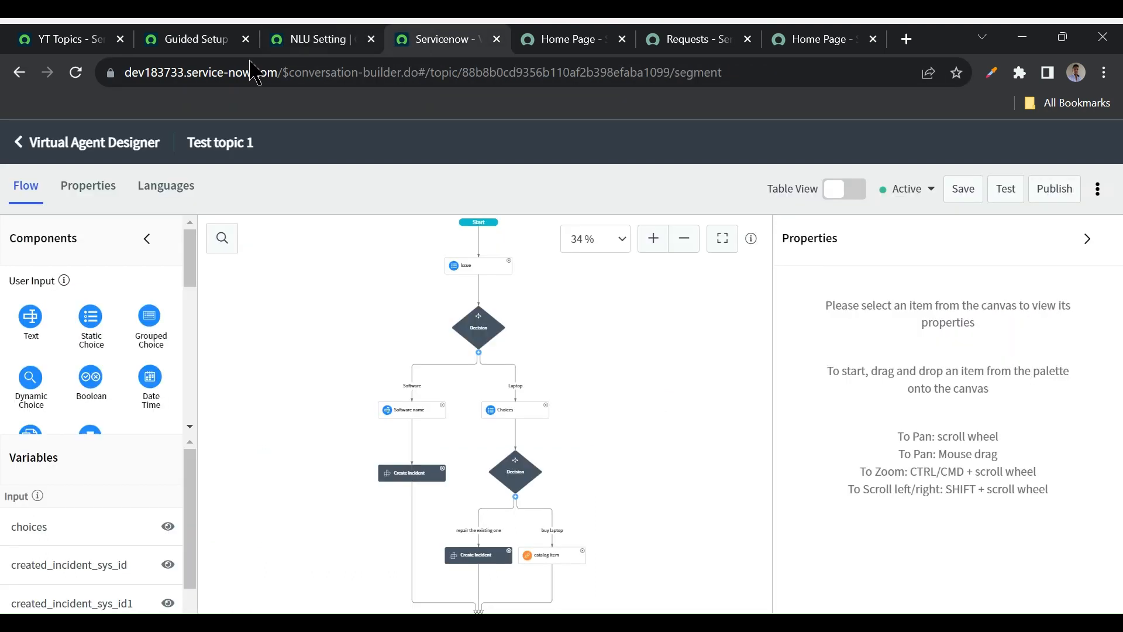
click(76, 72)
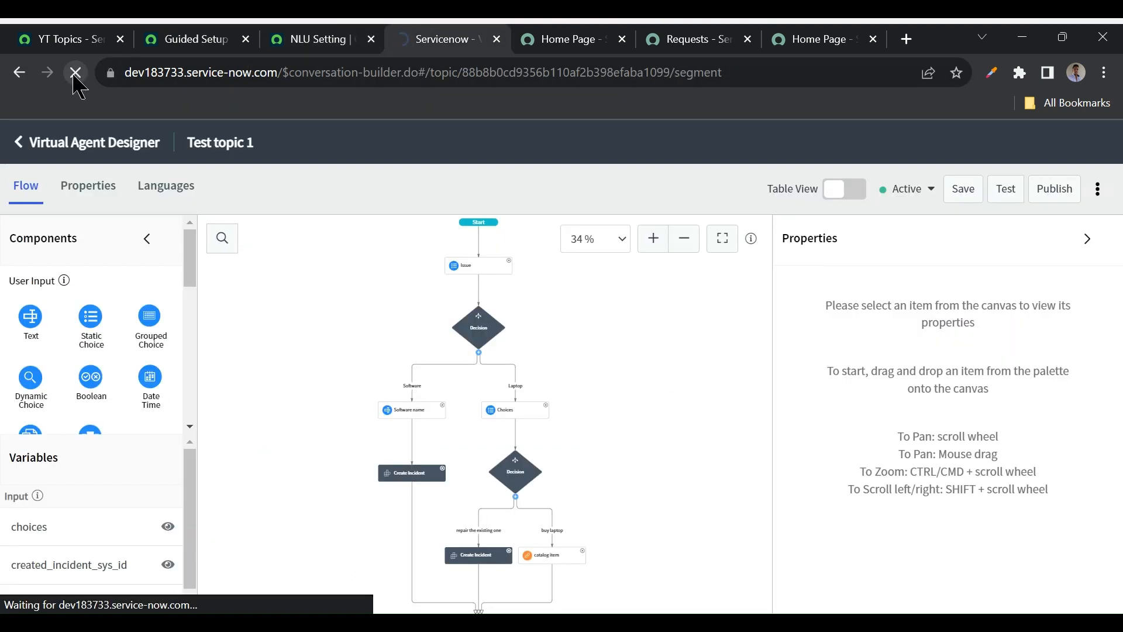
- Close the NLU settings page, dismiss the Guided Setup notice about it, and return to Test topic 1 in the designer
click(198, 40)
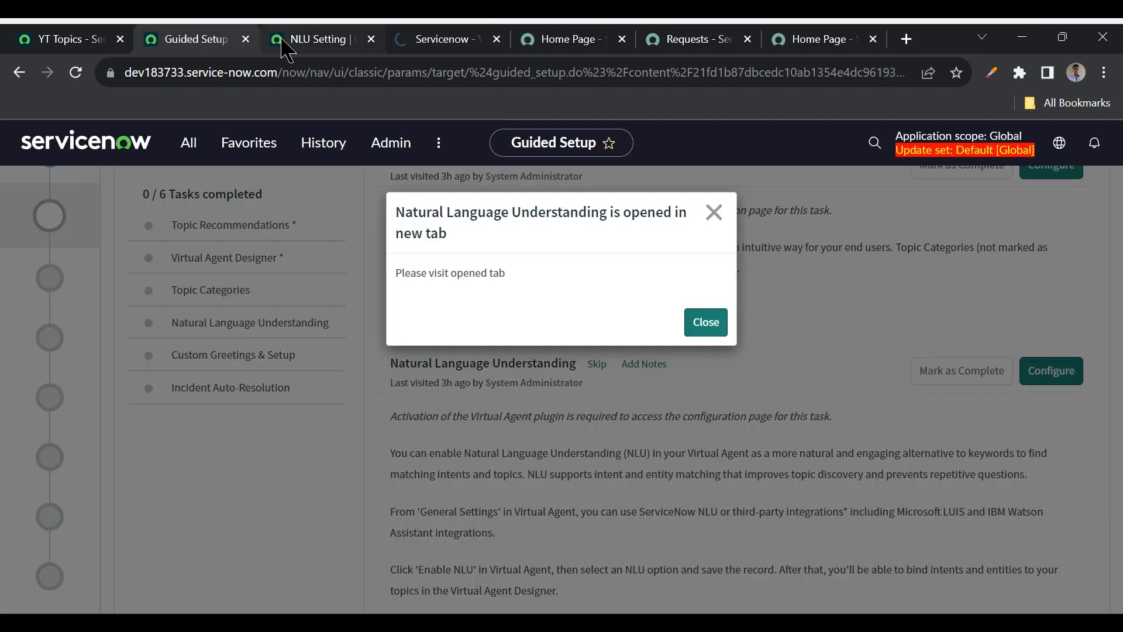
click(339, 42)
click(371, 39)
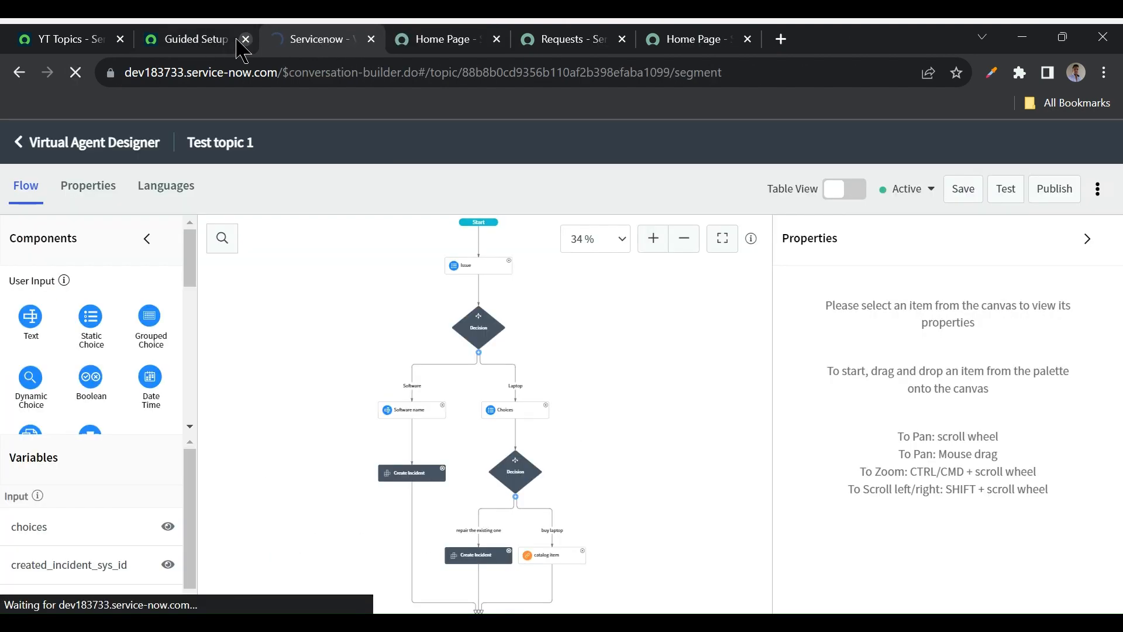
click(199, 40)
click(691, 316)
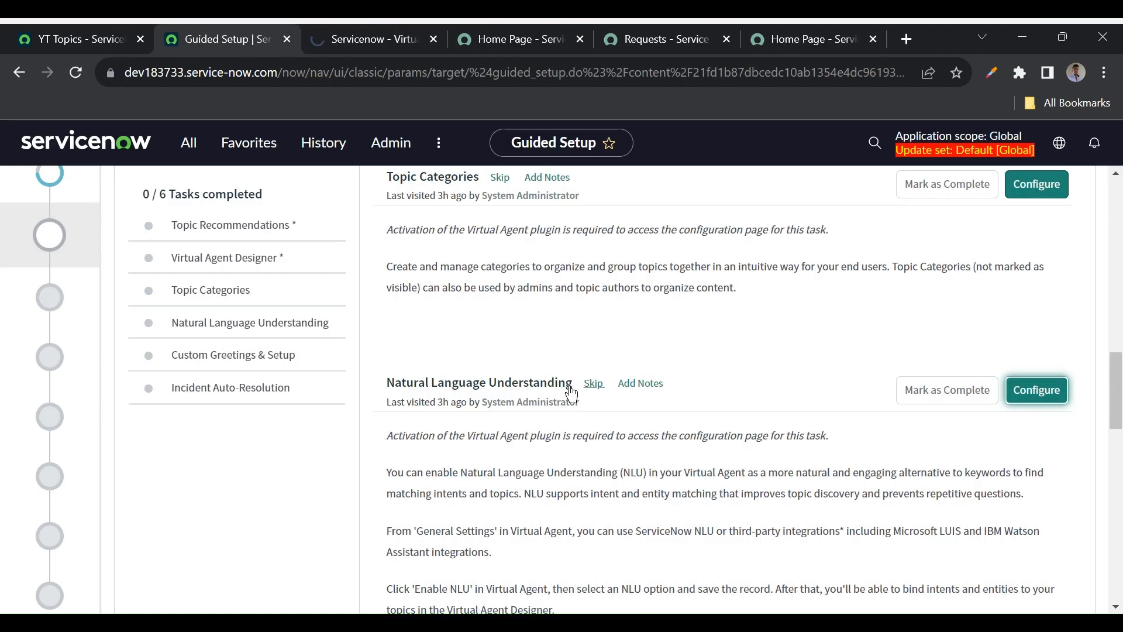
click(357, 40)
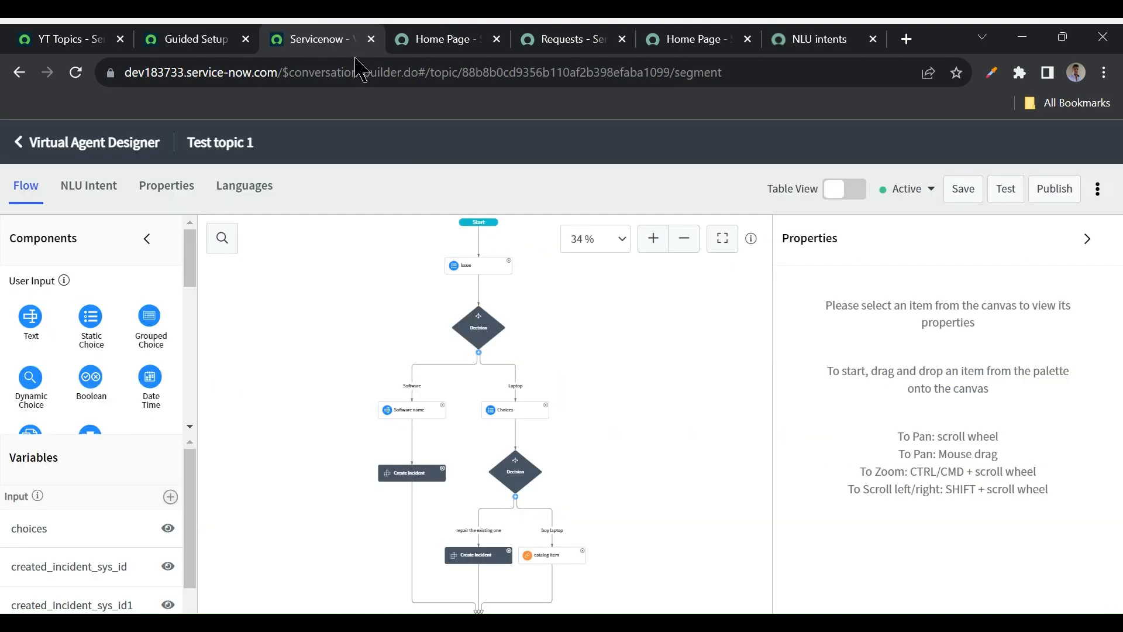
- Open the NLU Workbench models in a separate browser tab
click(193, 39)
click(188, 146)
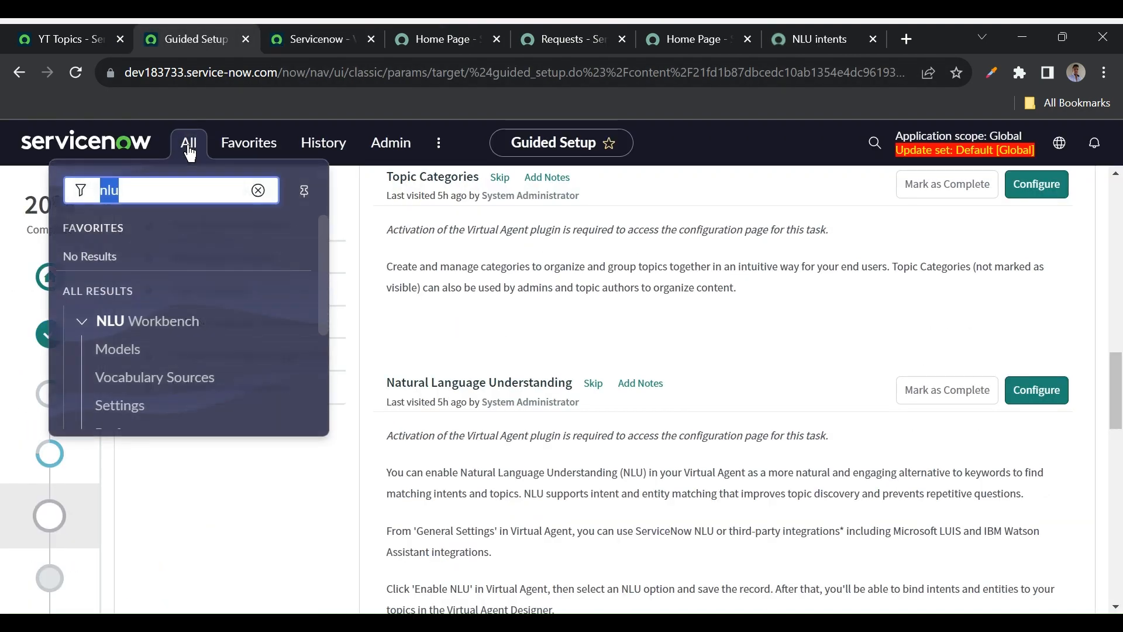
middle_click(124, 366)
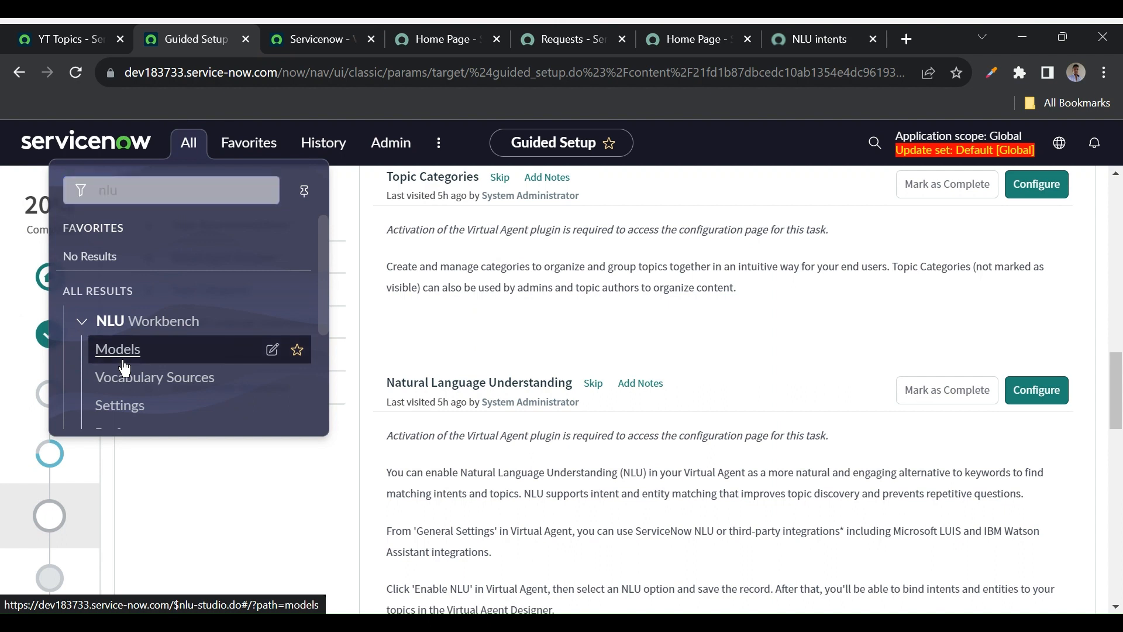
click(260, 44)
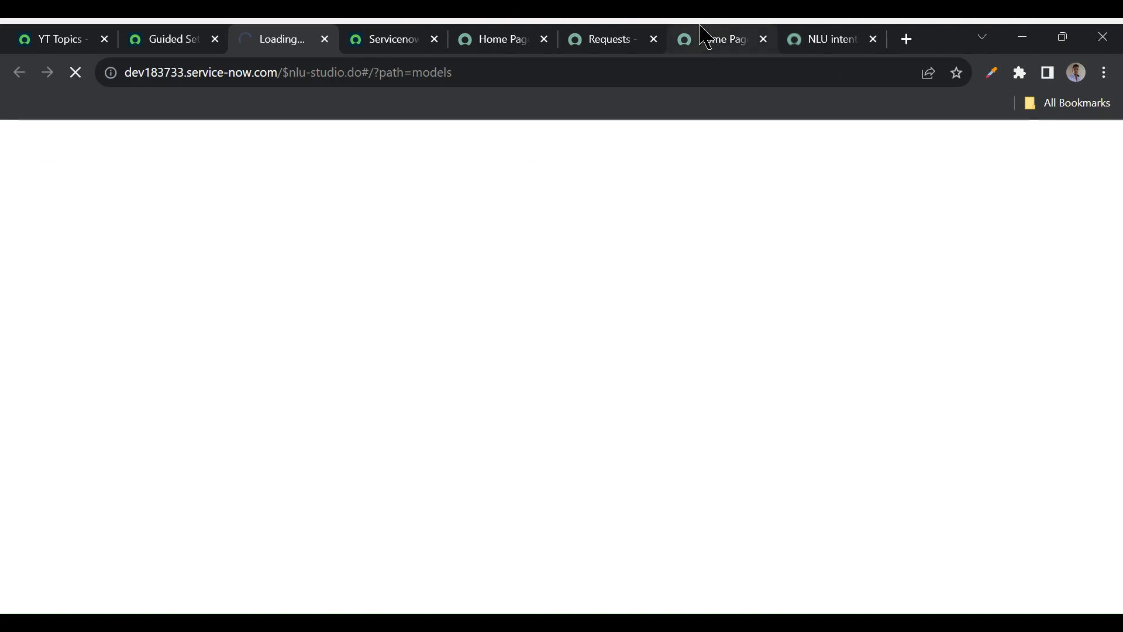
- Read the introduction of the NLU intents documentation, close that page, and return to NLU Workbench
click(816, 39)
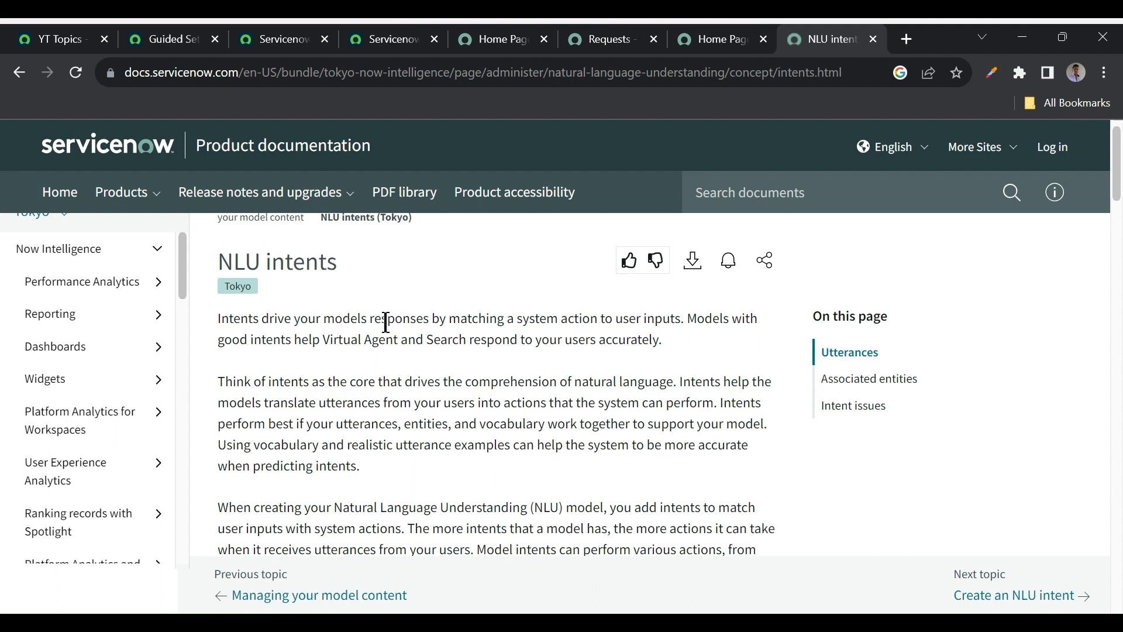
click(874, 39)
click(322, 39)
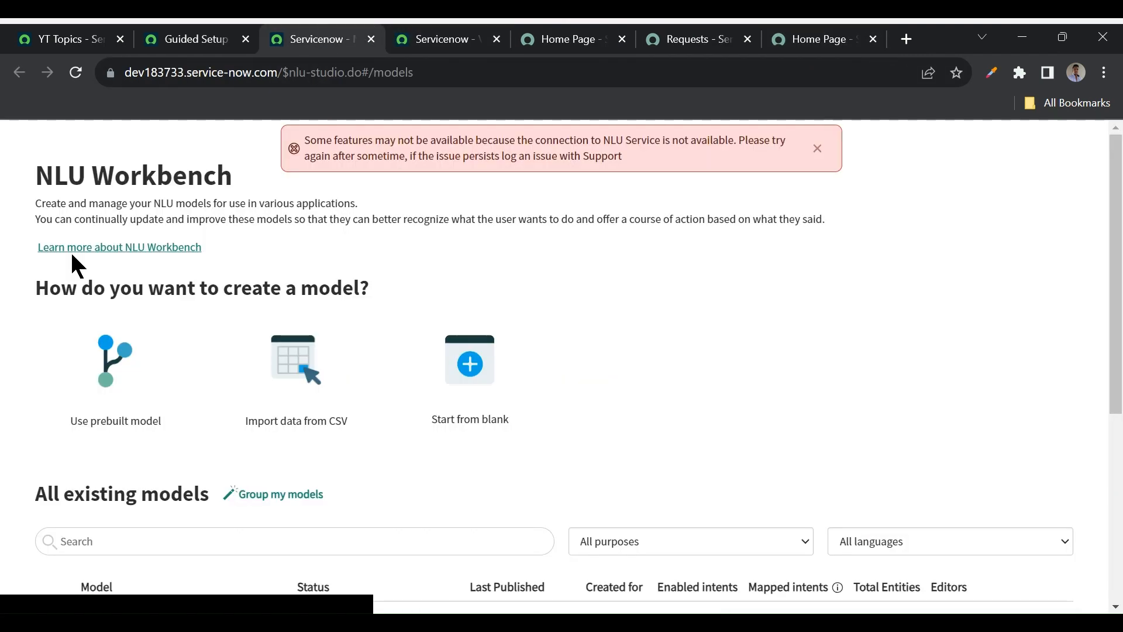
- Dismiss the NLU Service connection alert and look over the existing models and model creation options
click(816, 149)
scroll(584, 346, down, 5)
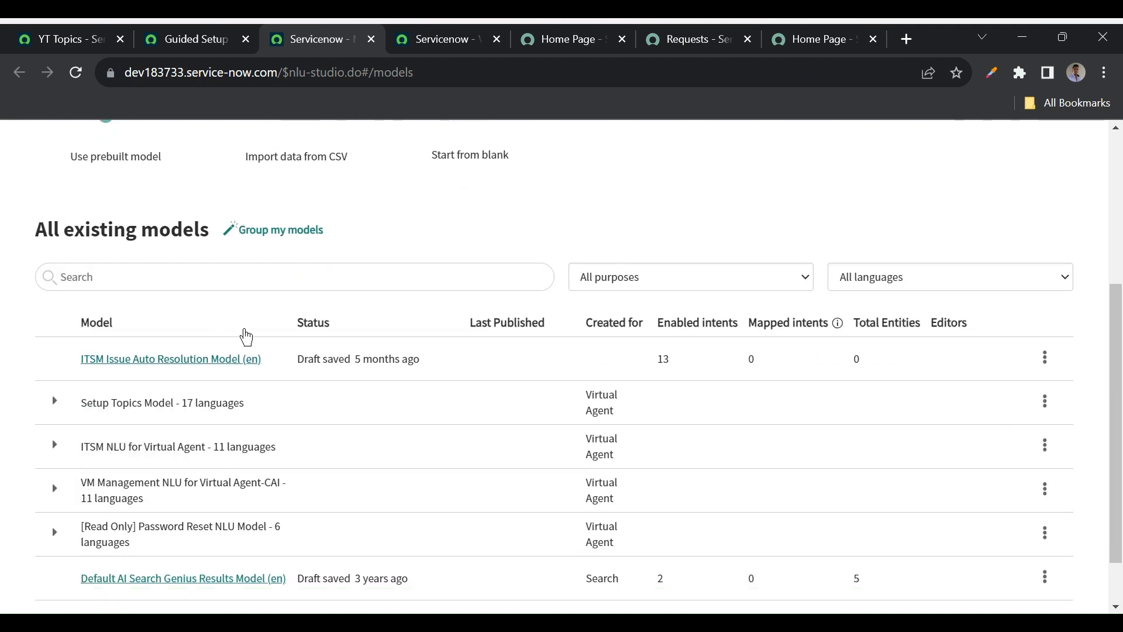
scroll(462, 396, up, 2)
scroll(466, 401, up, 1)
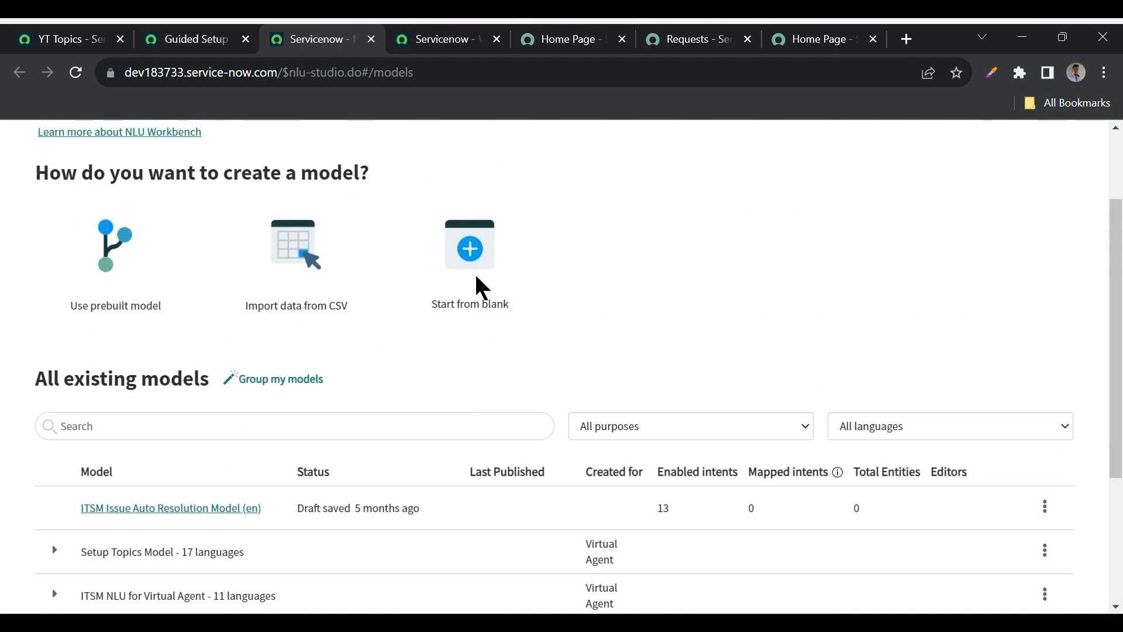
- Start a new NLU model from blank and name it Software and hardware Issues
click(466, 252)
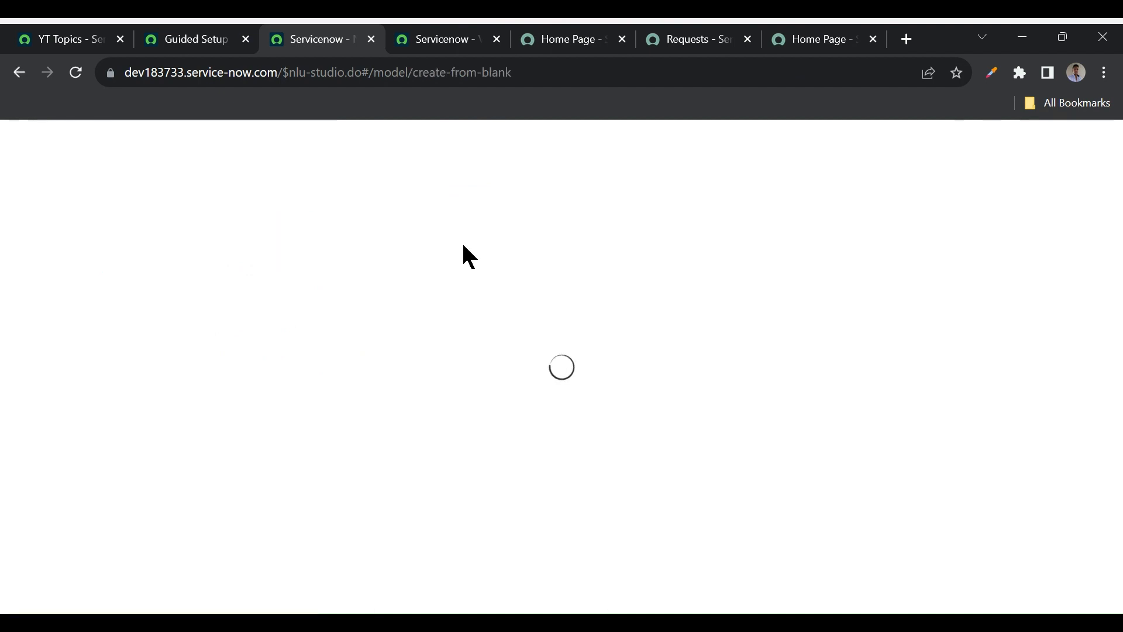
scroll(408, 351, down, 2)
click(247, 320)
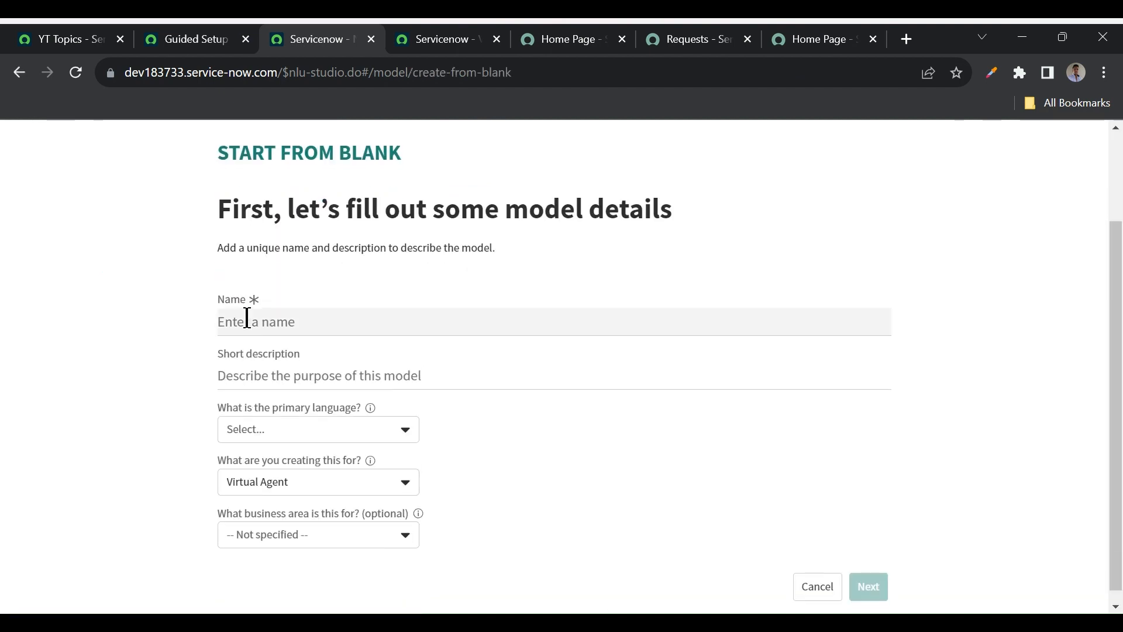
text(So)
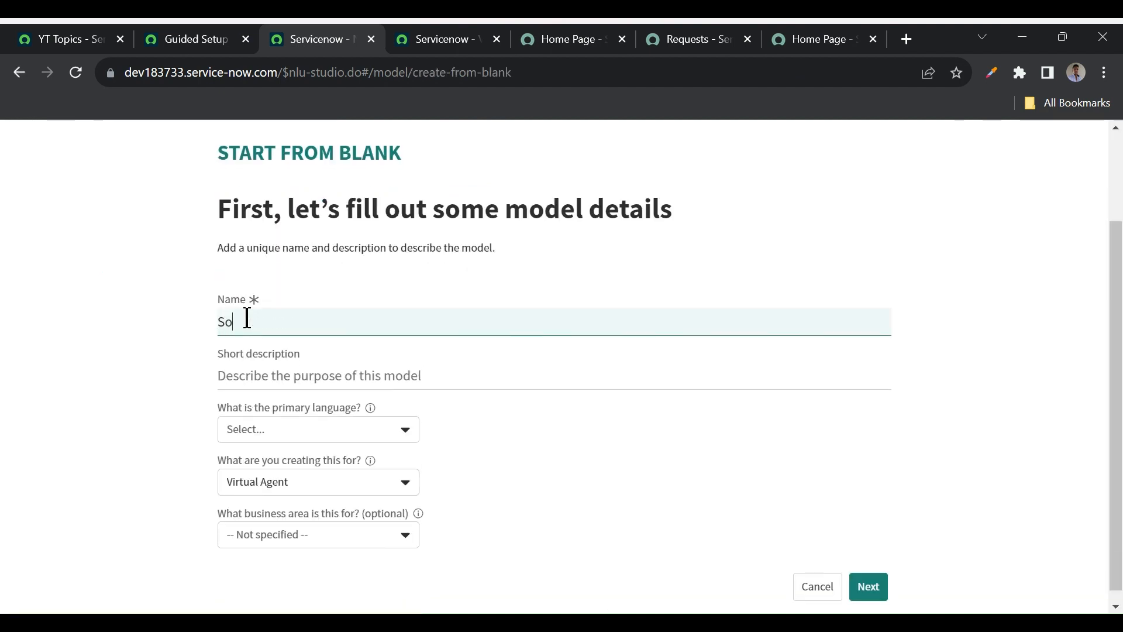
text(ftware and hardware Issues)
scroll(530, 411, down, 1)
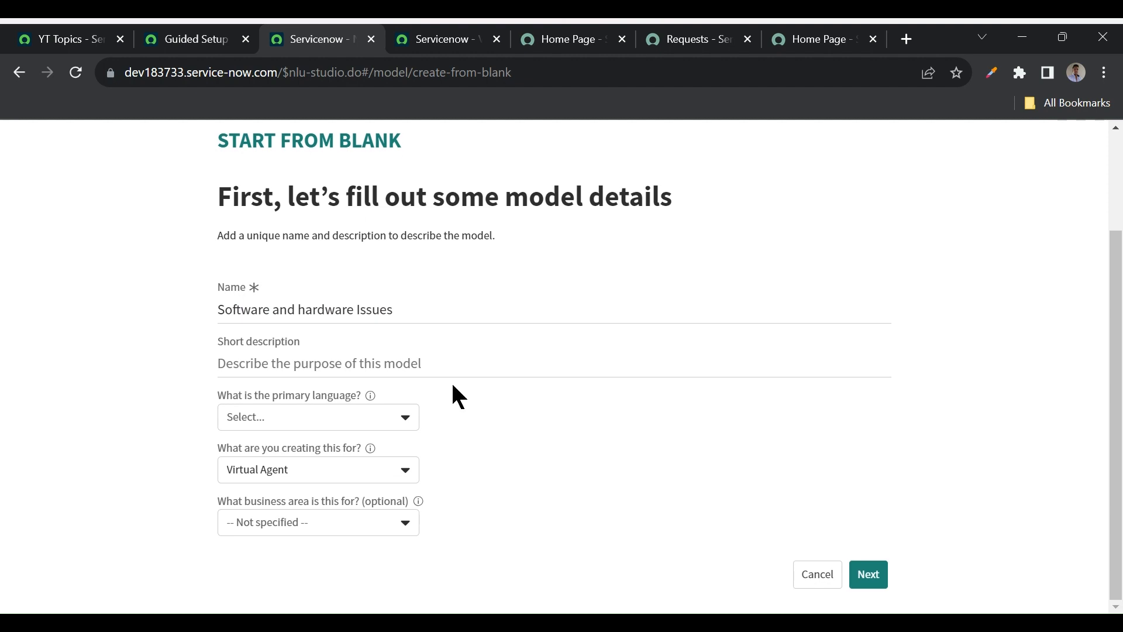
- Try to choose a primary language and create the model for Virtual Agent
click(337, 418)
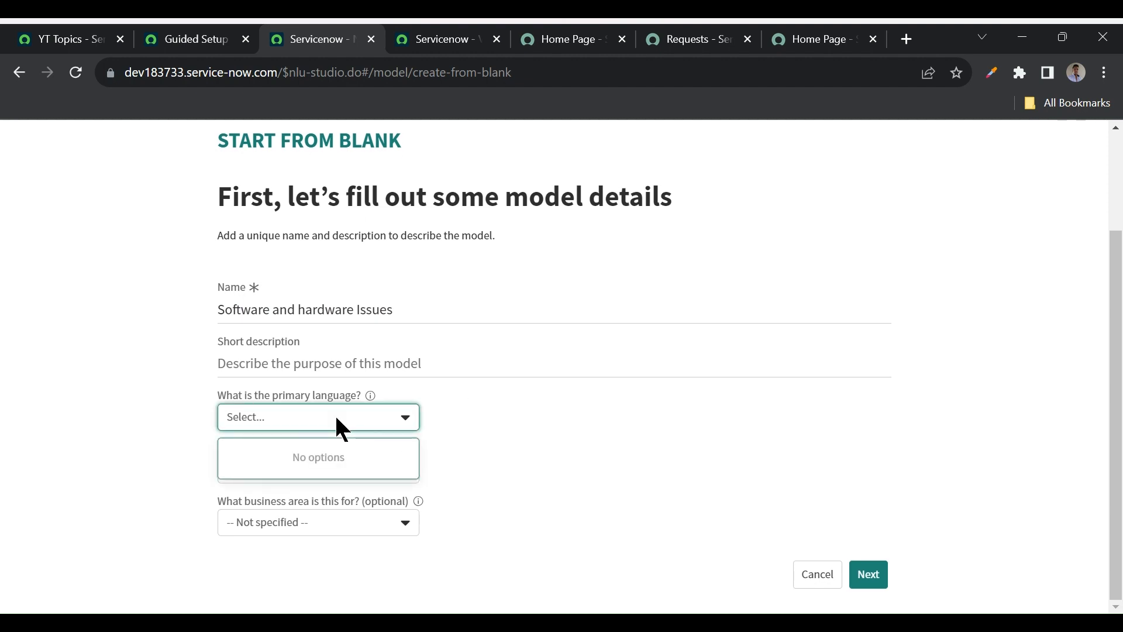
click(466, 410)
click(330, 422)
click(465, 427)
click(342, 415)
click(344, 416)
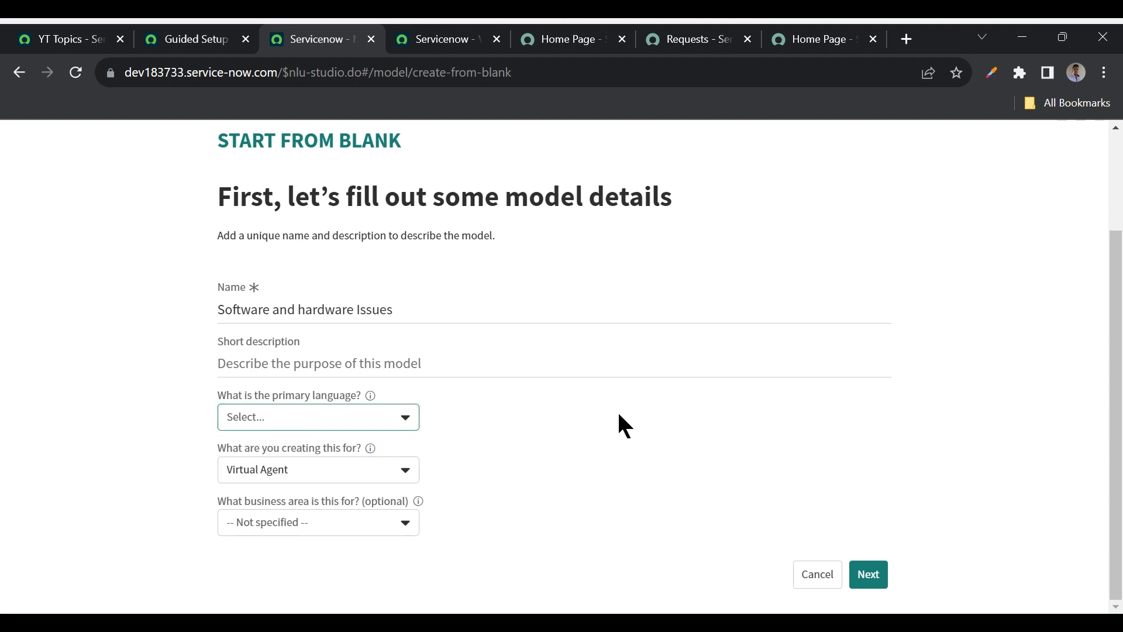
click(871, 572)
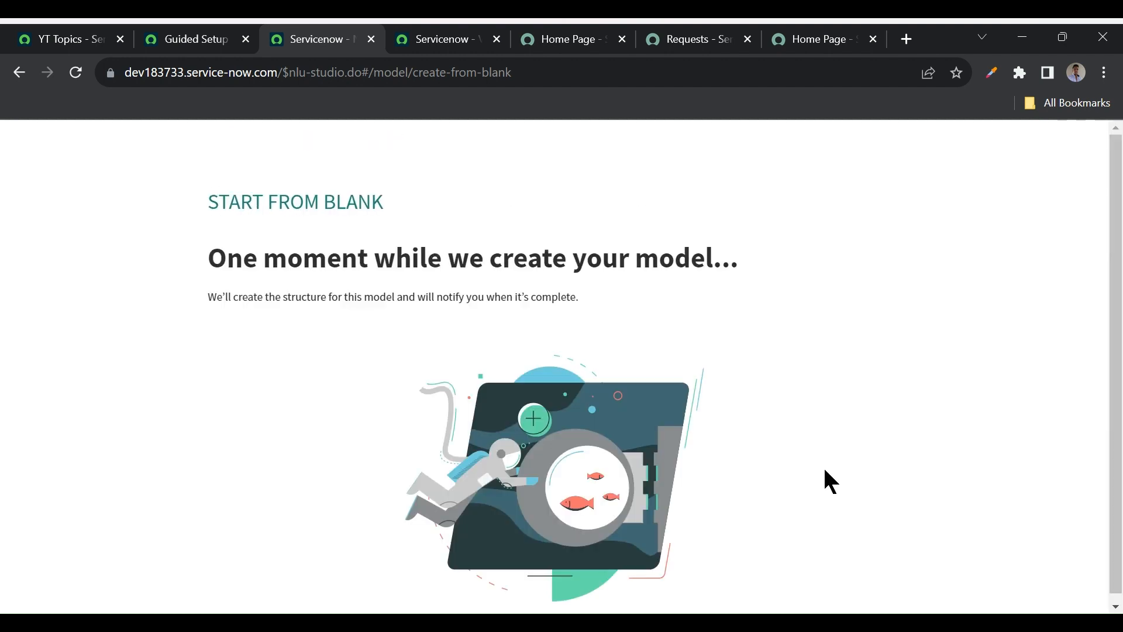
scroll(352, 416, down, 1)
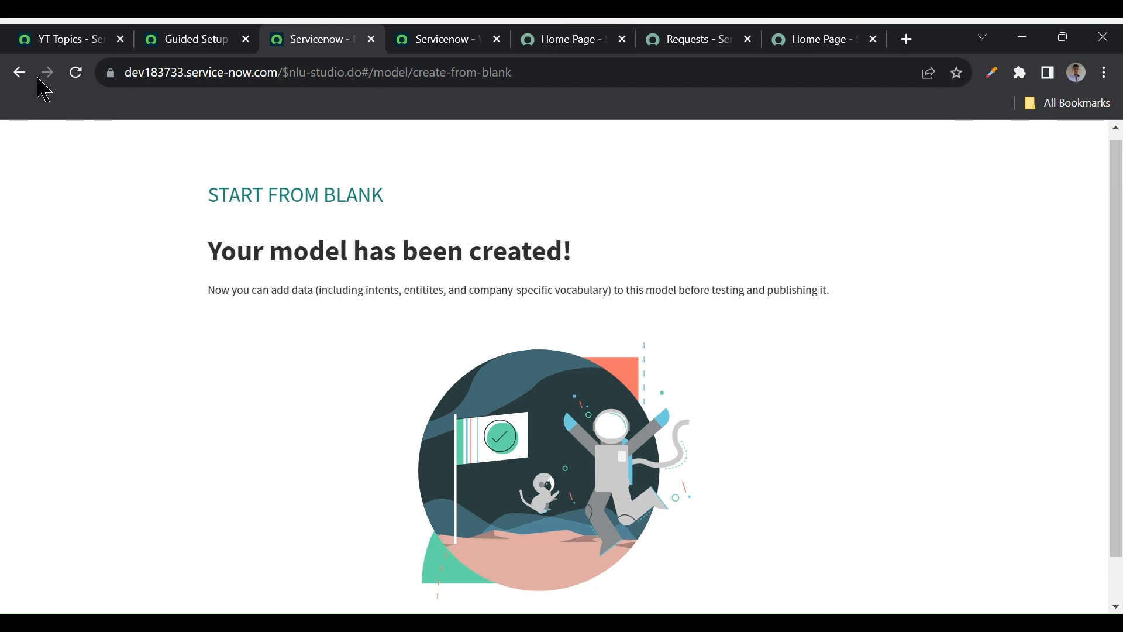
- Return to the NLU Workbench models, open Software and hardware Issues and begin adding content to it
click(19, 73)
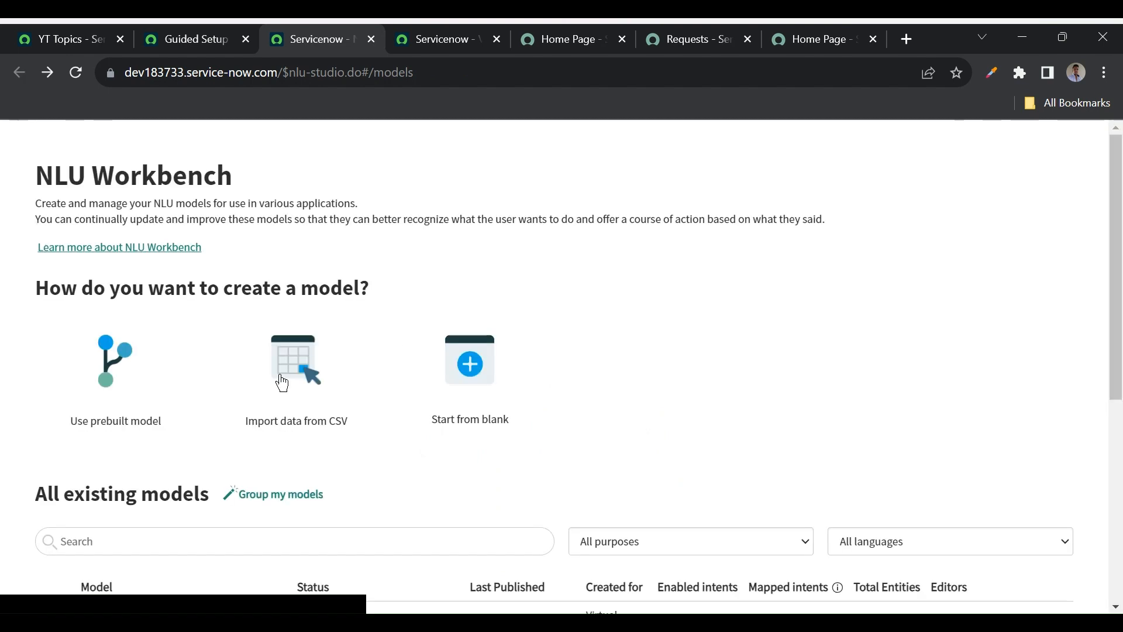
scroll(278, 363, down, 5)
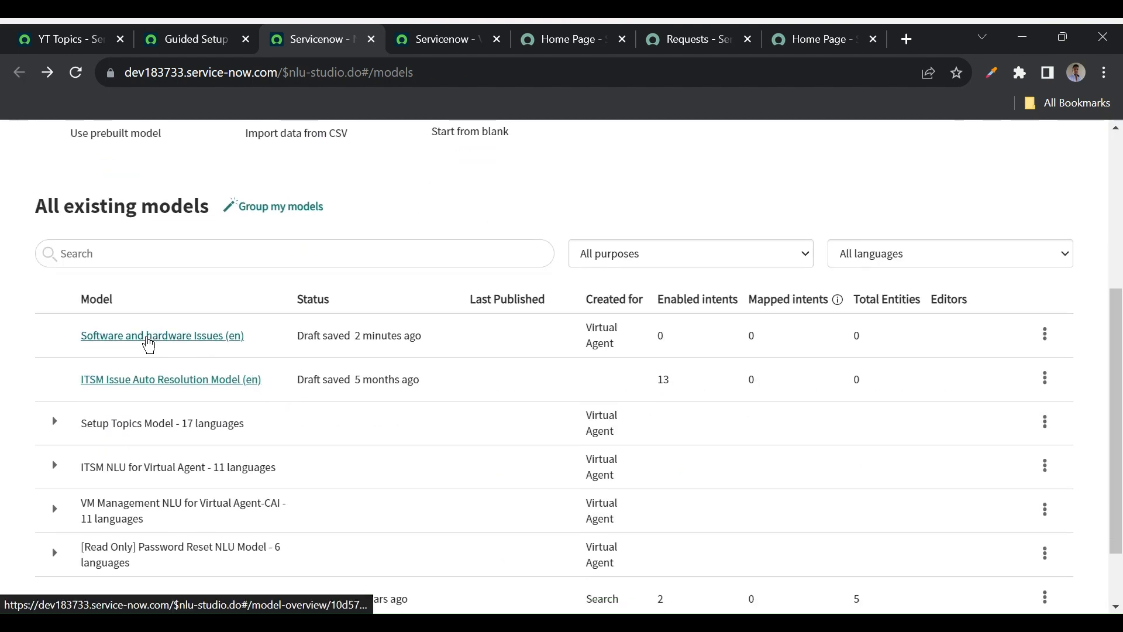
click(148, 336)
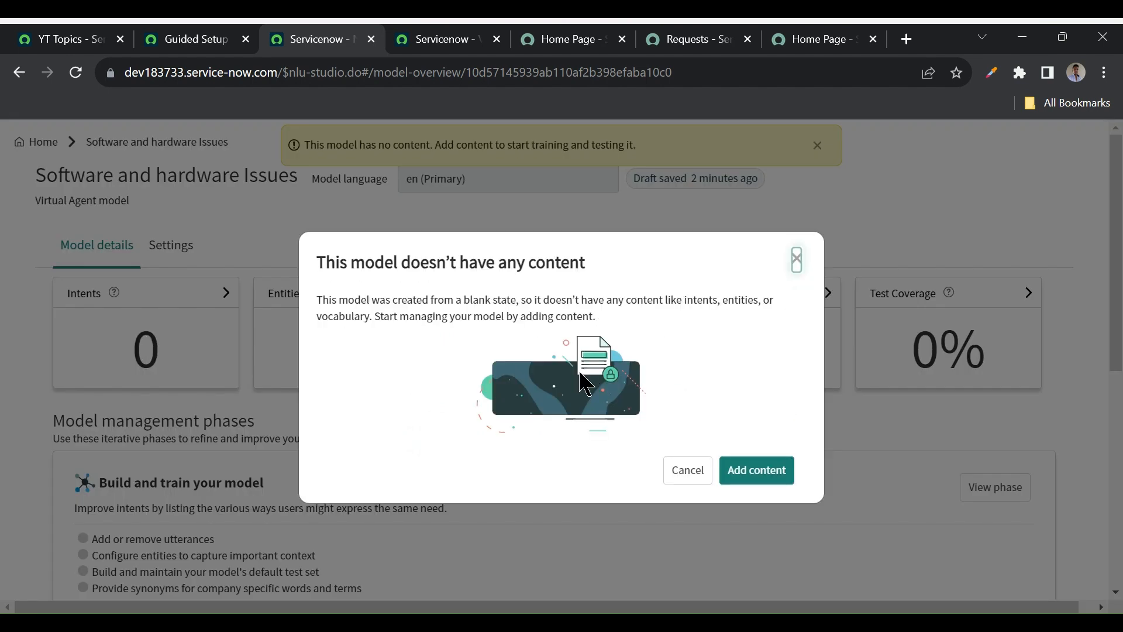
click(747, 477)
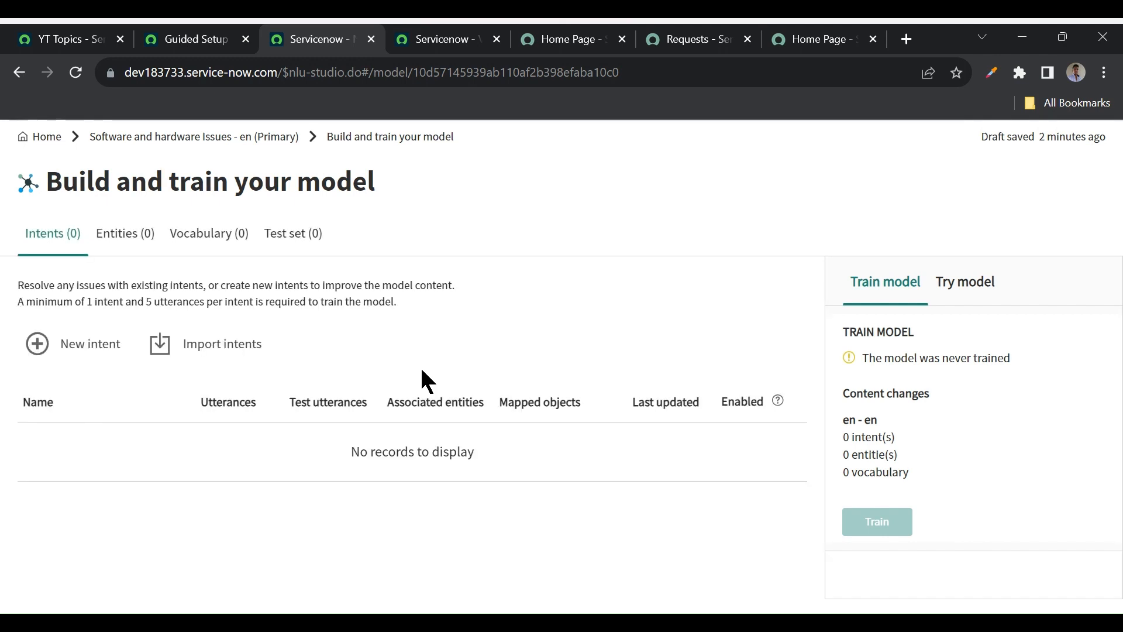
- Try to add an intent named Software issue to the model, dismissing the NLU Service alert before retrying
click(39, 345)
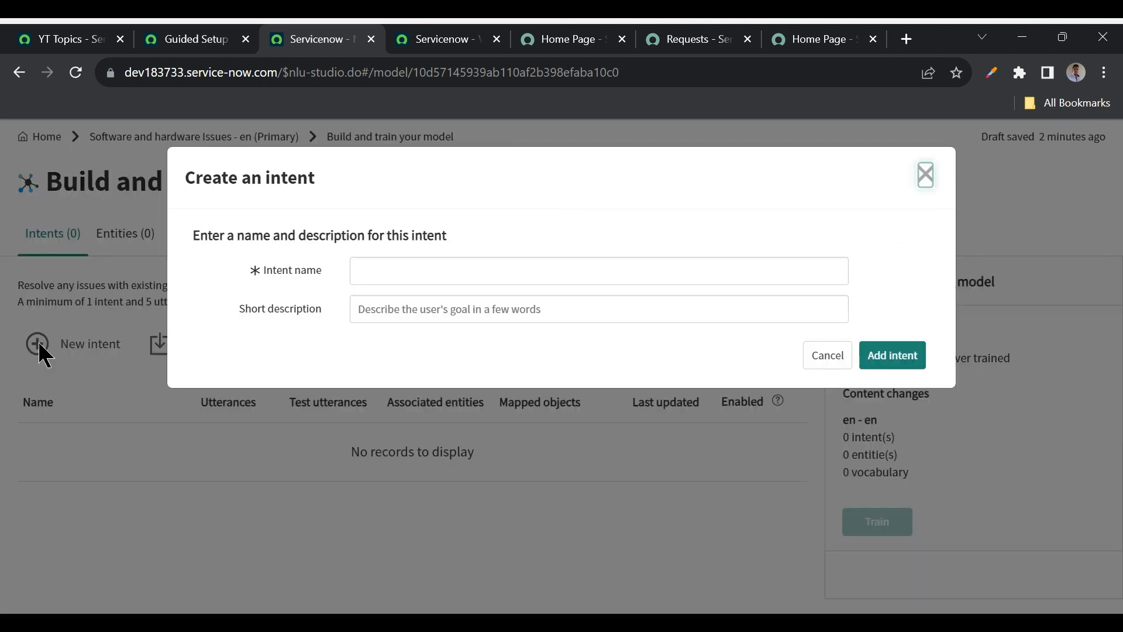
click(390, 270)
text(S)
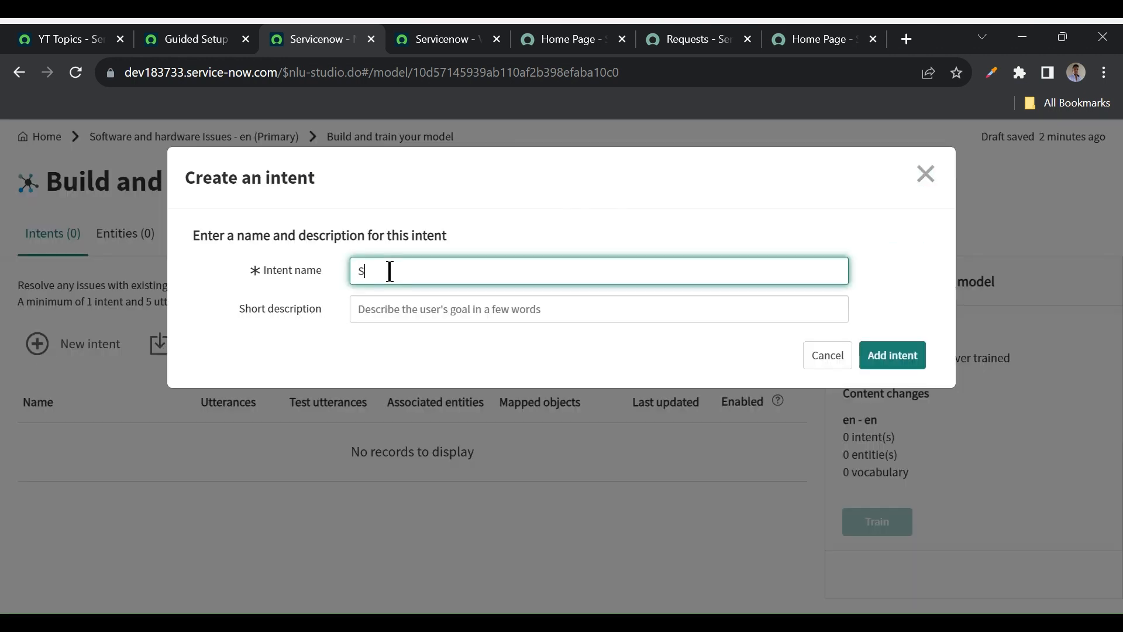
text(oftware issue)
click(884, 363)
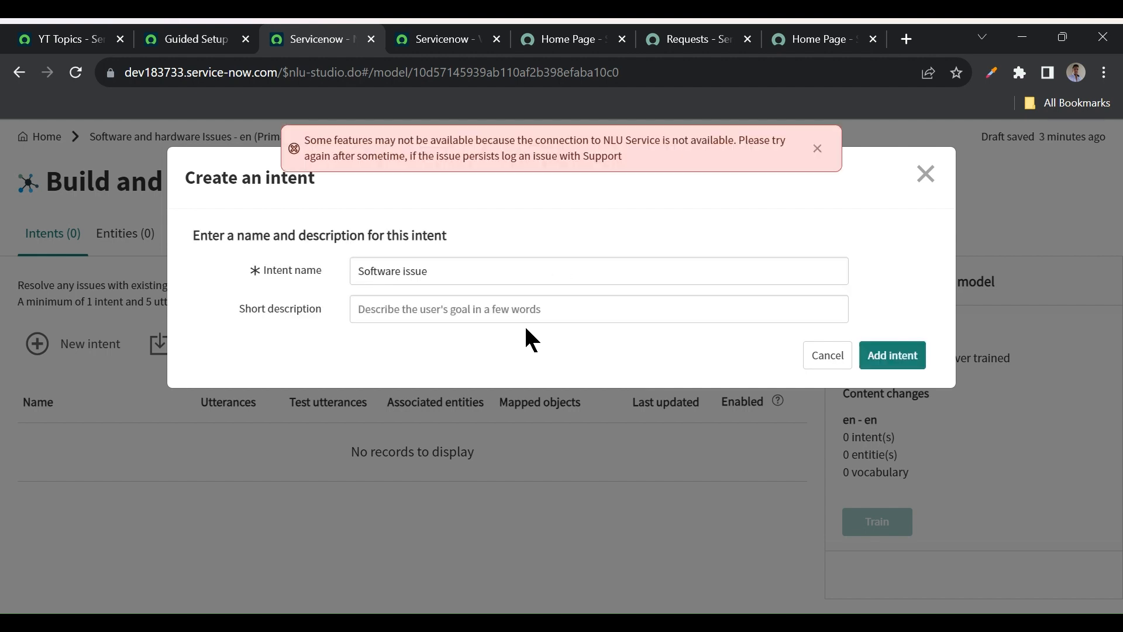
click(816, 149)
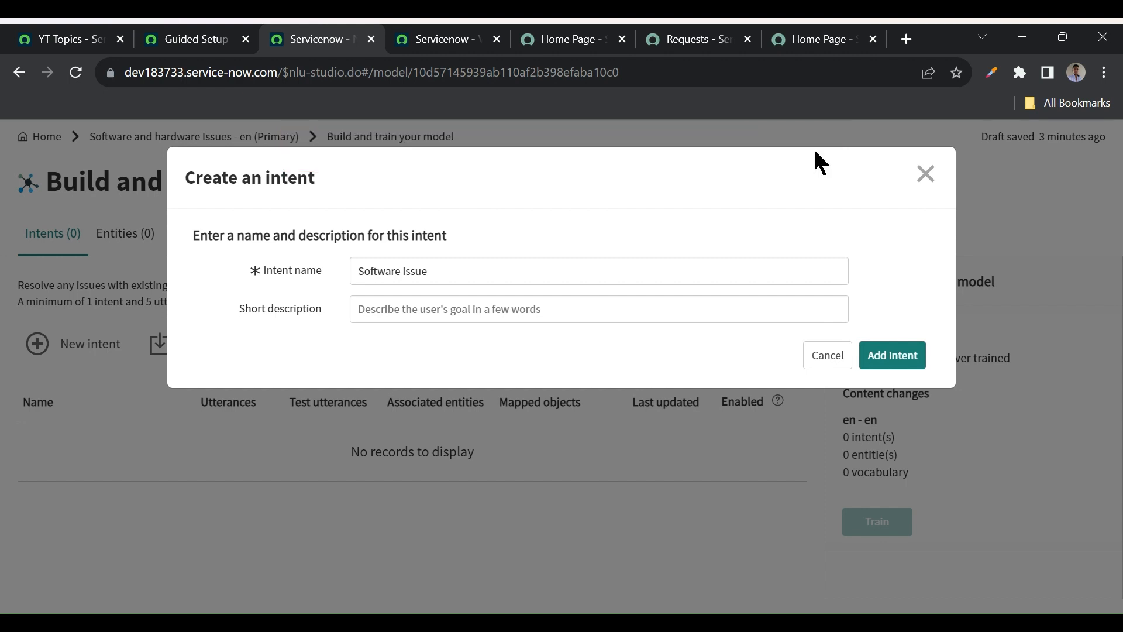
click(887, 357)
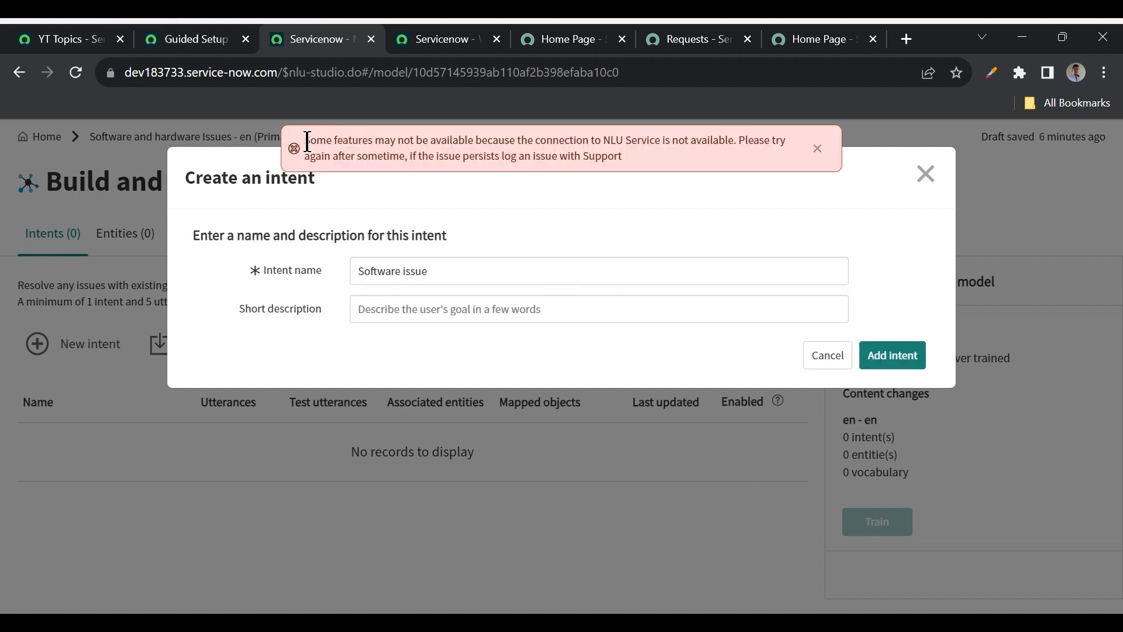
- Search Google in a new browser tab for the full NLU Service connection error text and open the ServiceNow Support article
drag(308, 142, 630, 156)
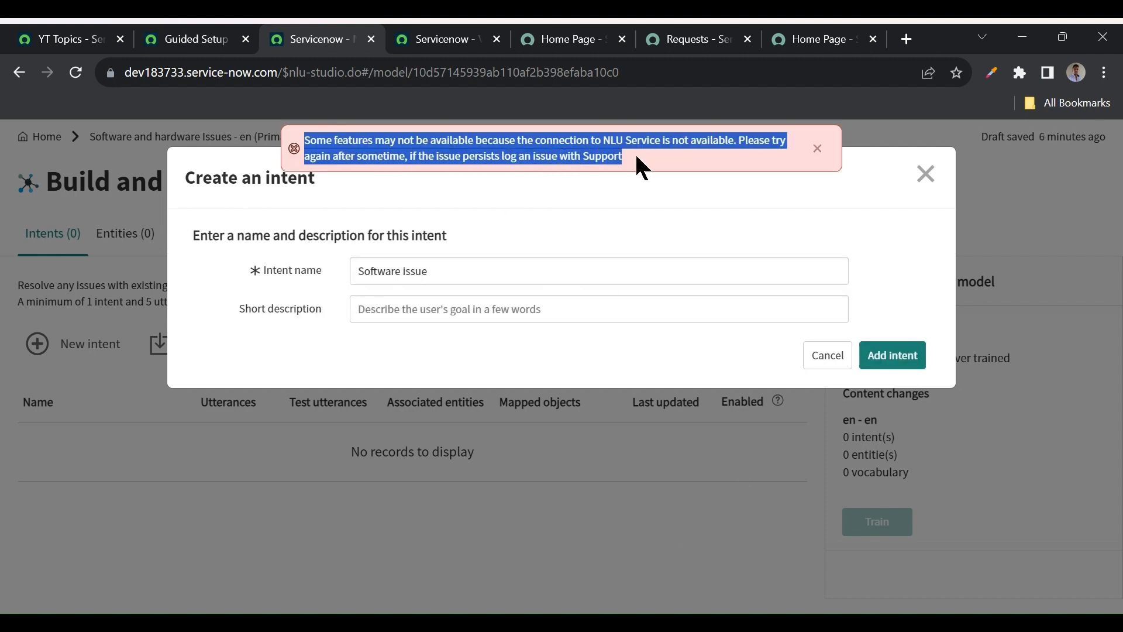
key(ctrl+c)
click(906, 39)
key(ctrl+v)
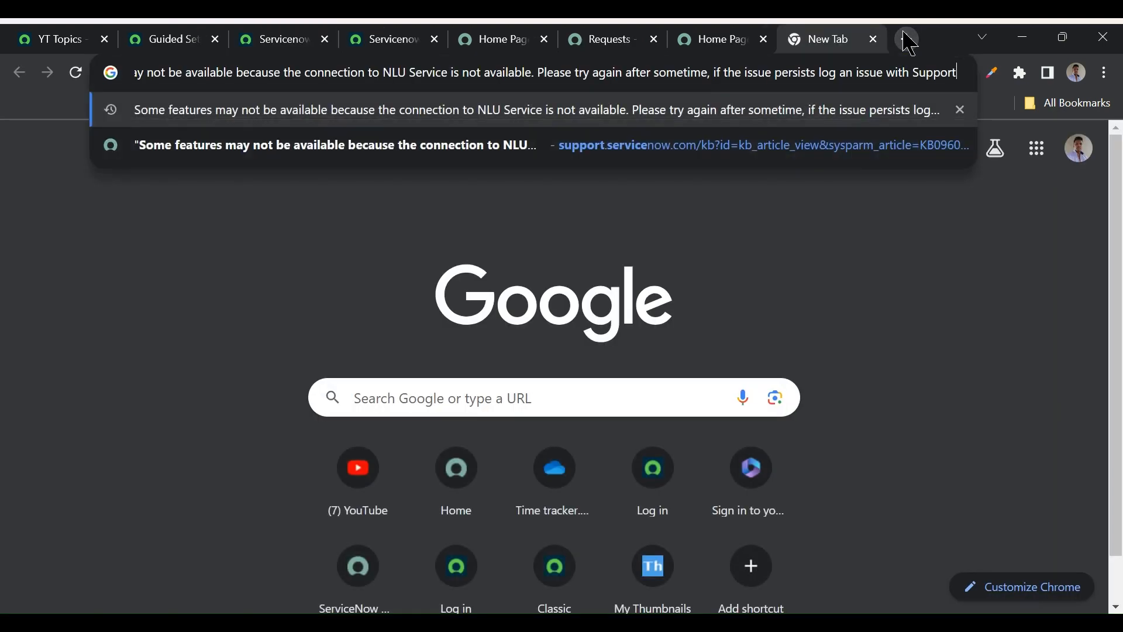
key(Return)
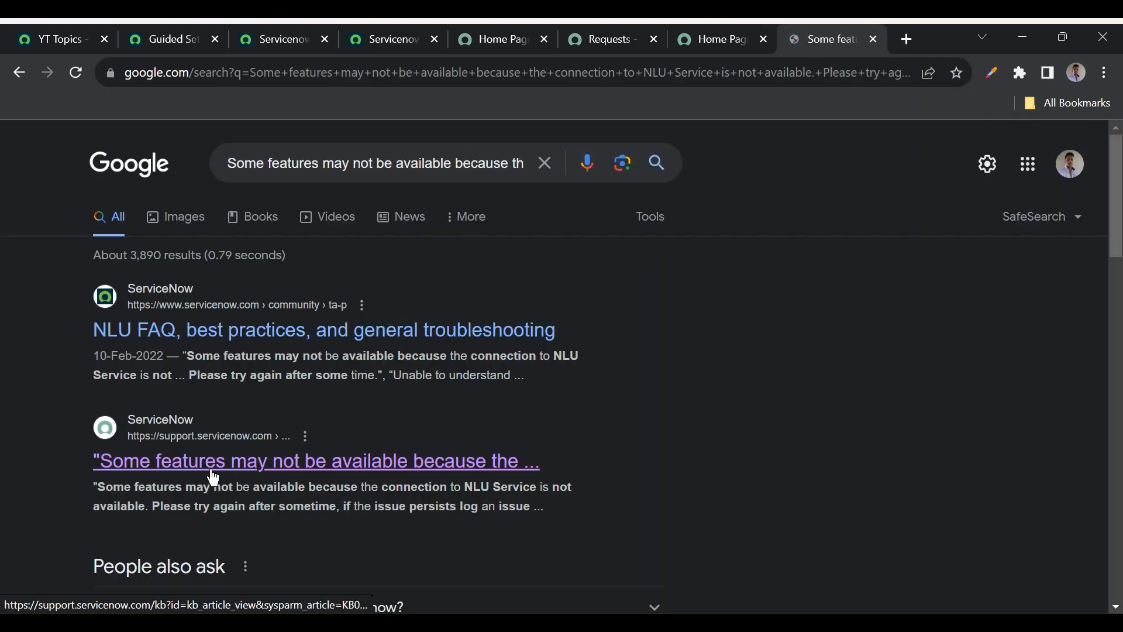
middle_click(214, 478)
click(833, 42)
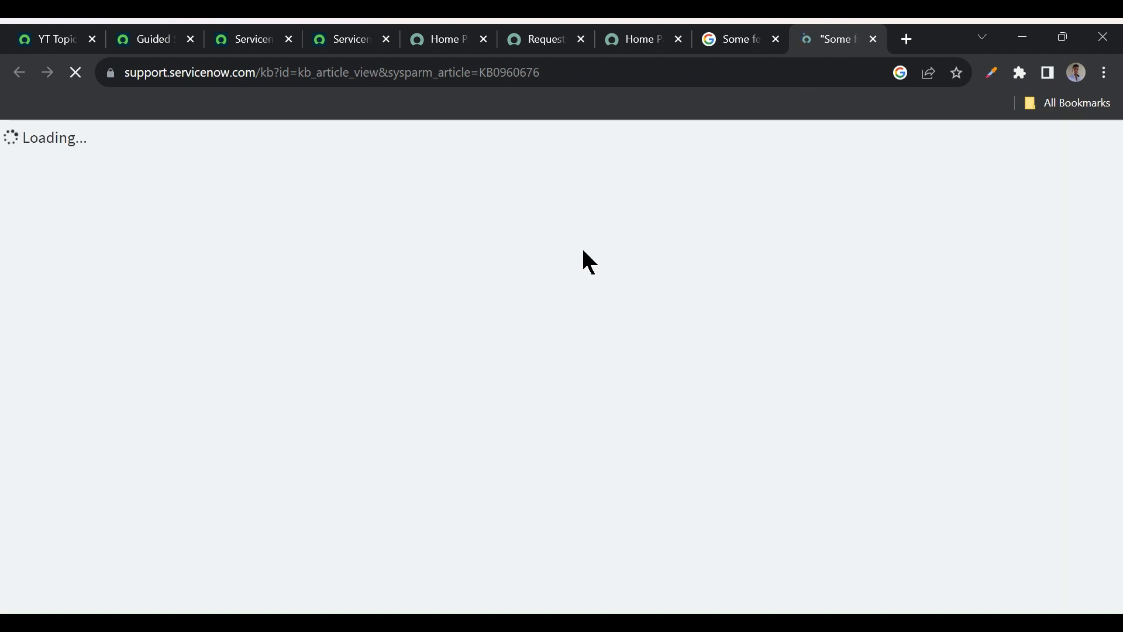
- Read the support article's description and instructions, and copy the property name glide.prediction_service.url
scroll(303, 376, down, 2)
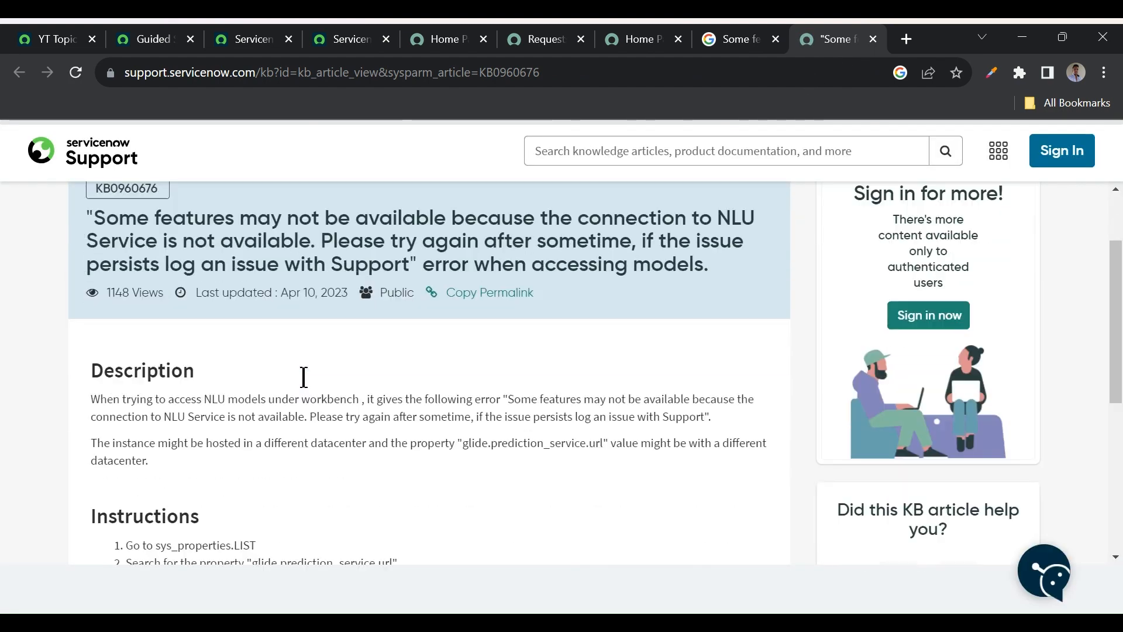
scroll(303, 376, down, 2)
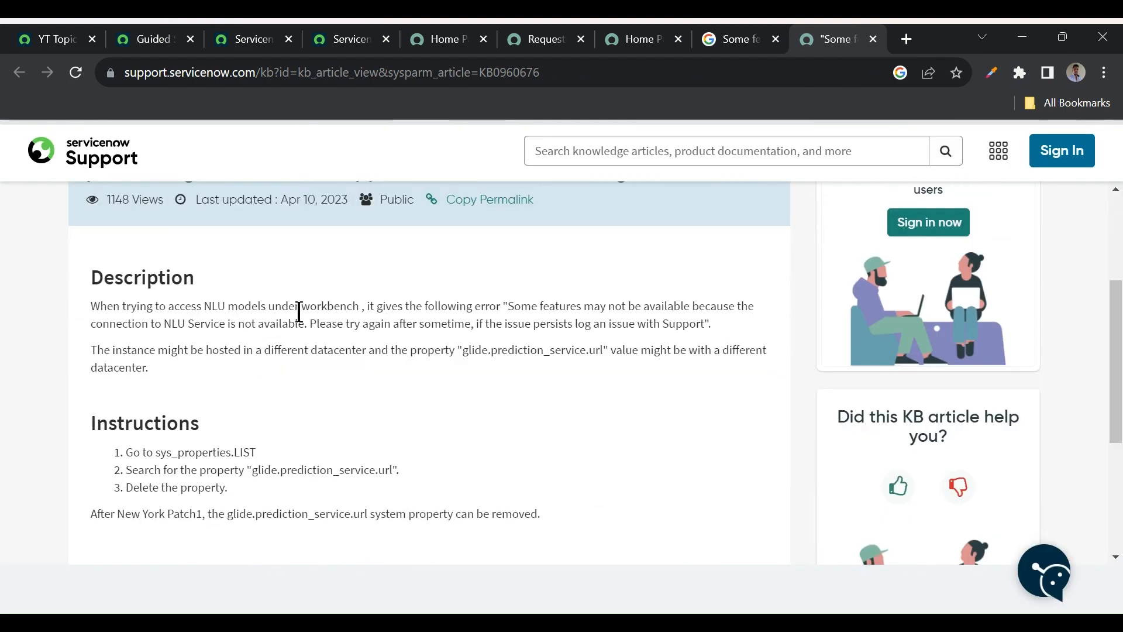
scroll(358, 349, down, 2)
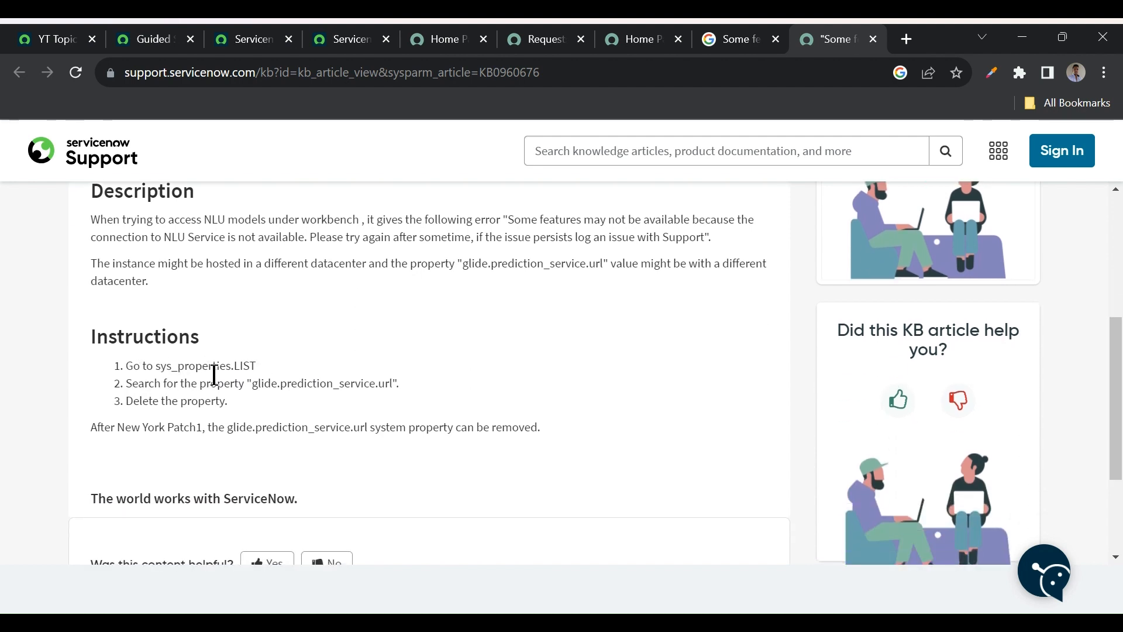
drag(287, 384, 393, 389)
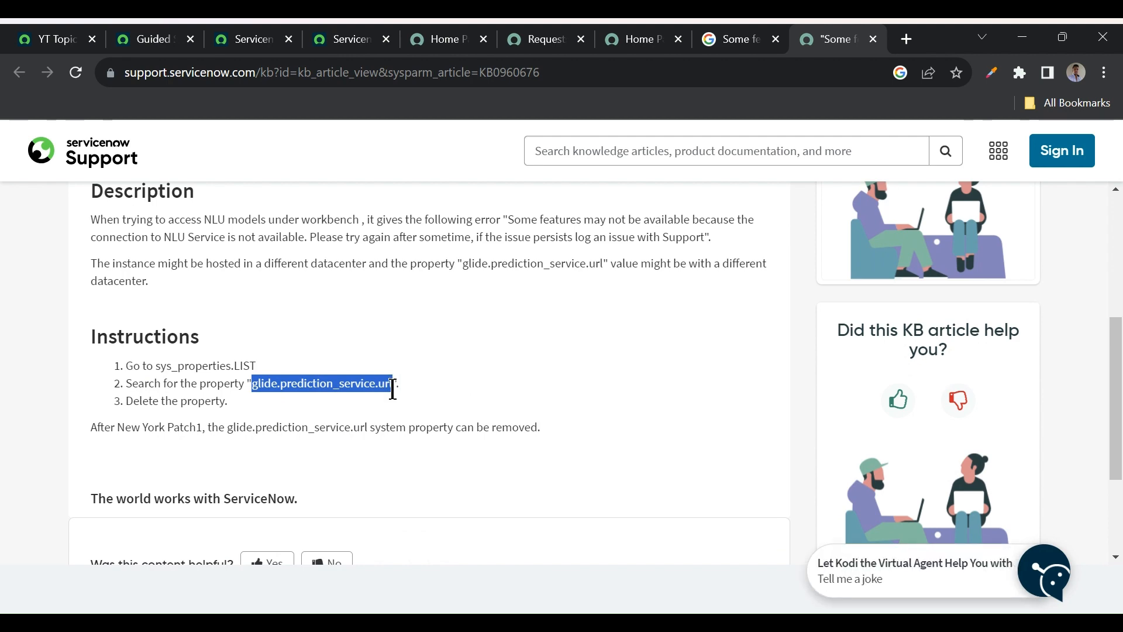
- Go back to the Guided Setup browser tab and open the System Properties list with sys_properties.LIST
click(153, 42)
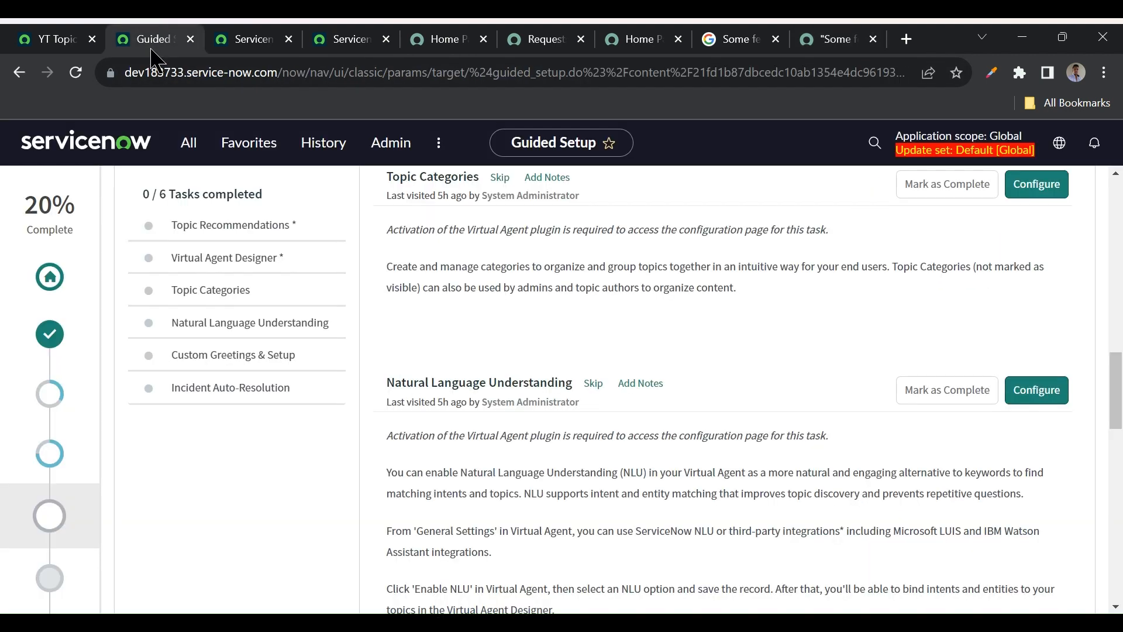
click(191, 144)
text(sys)
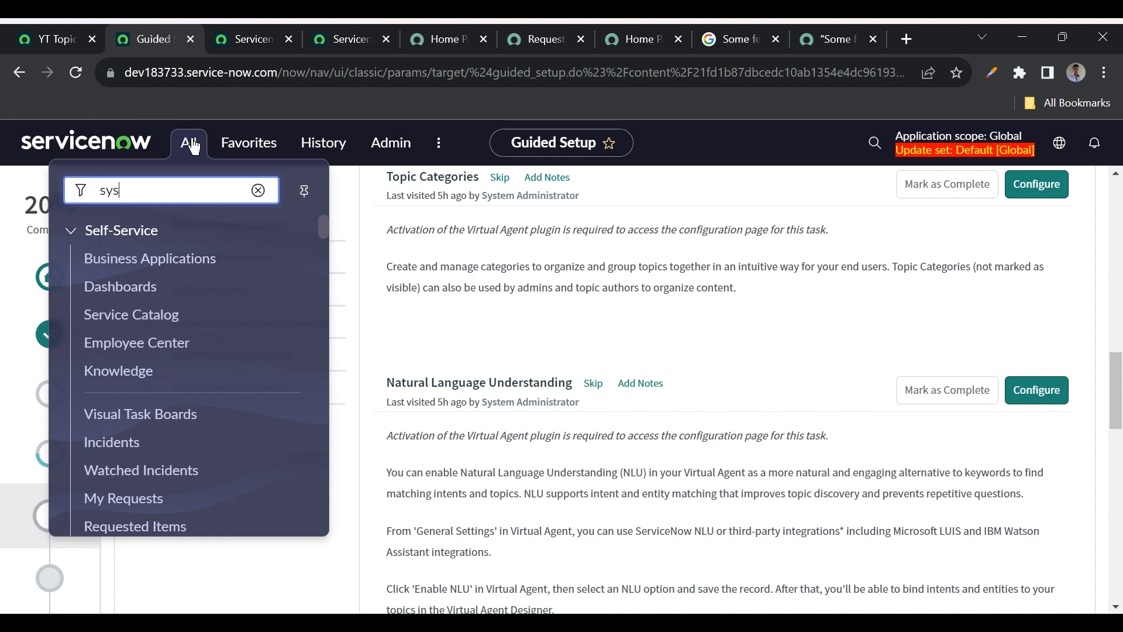
text(_properties)
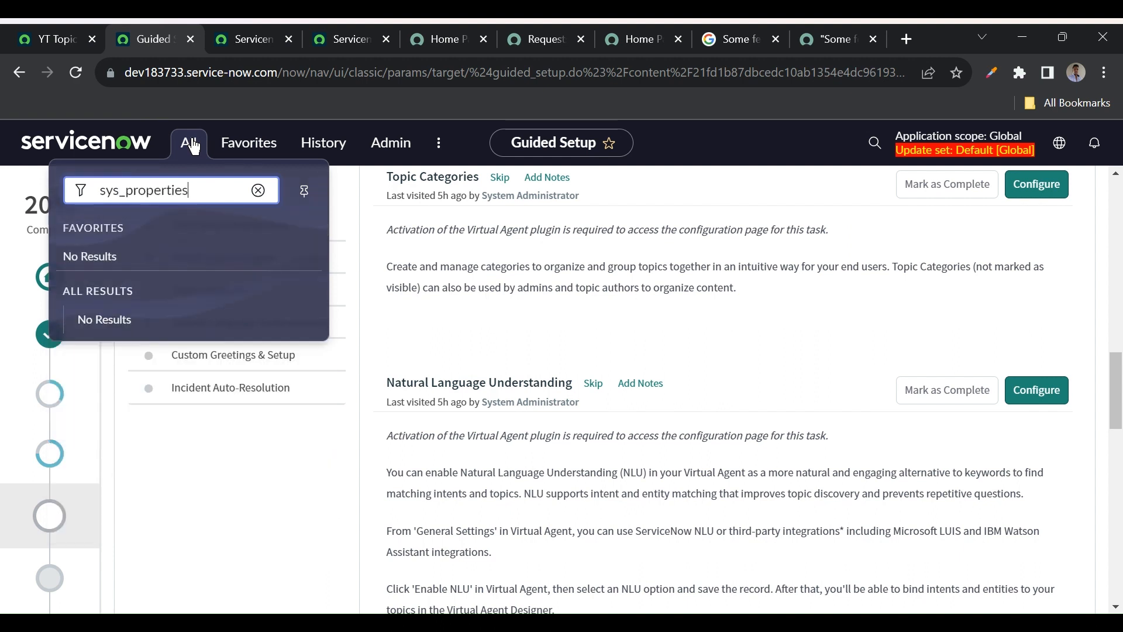
text(.LISt)
key(BackSpace)
text(T)
key(Return)
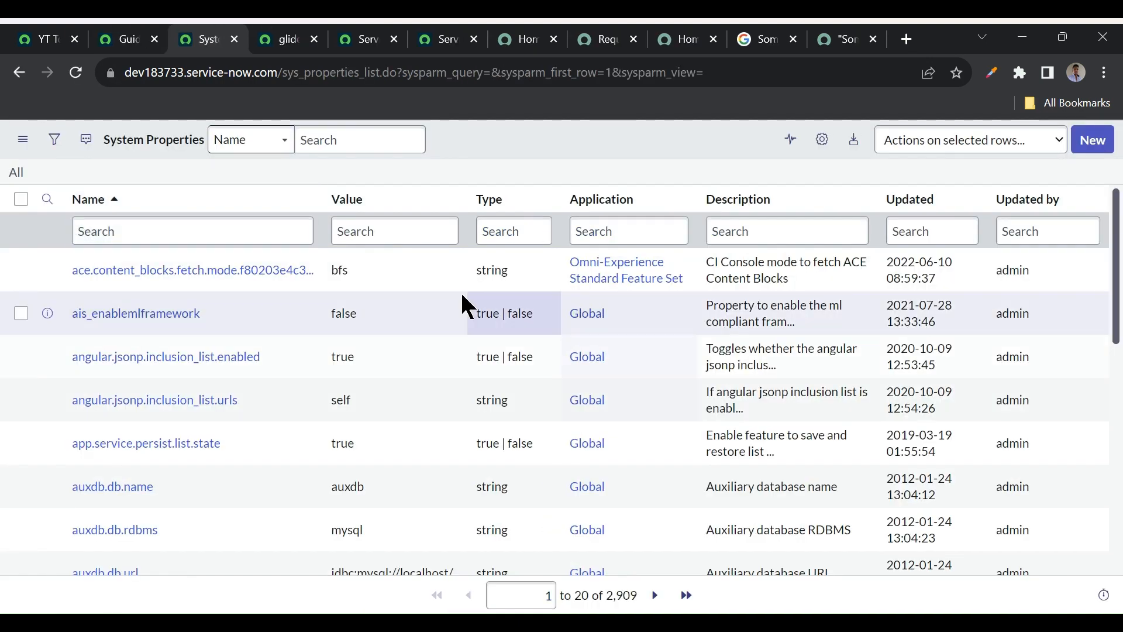
- Filter the system properties for a name exactly equal to glide.prediction_service.url
click(217, 234)
text(=)
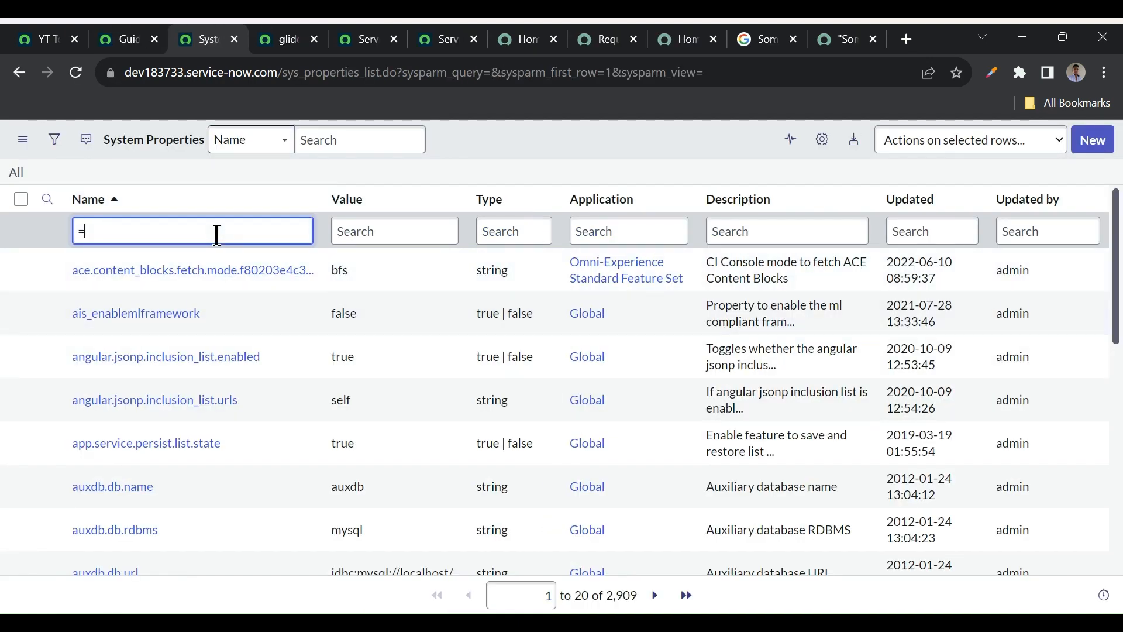
key(ctrl+v)
key(Return)
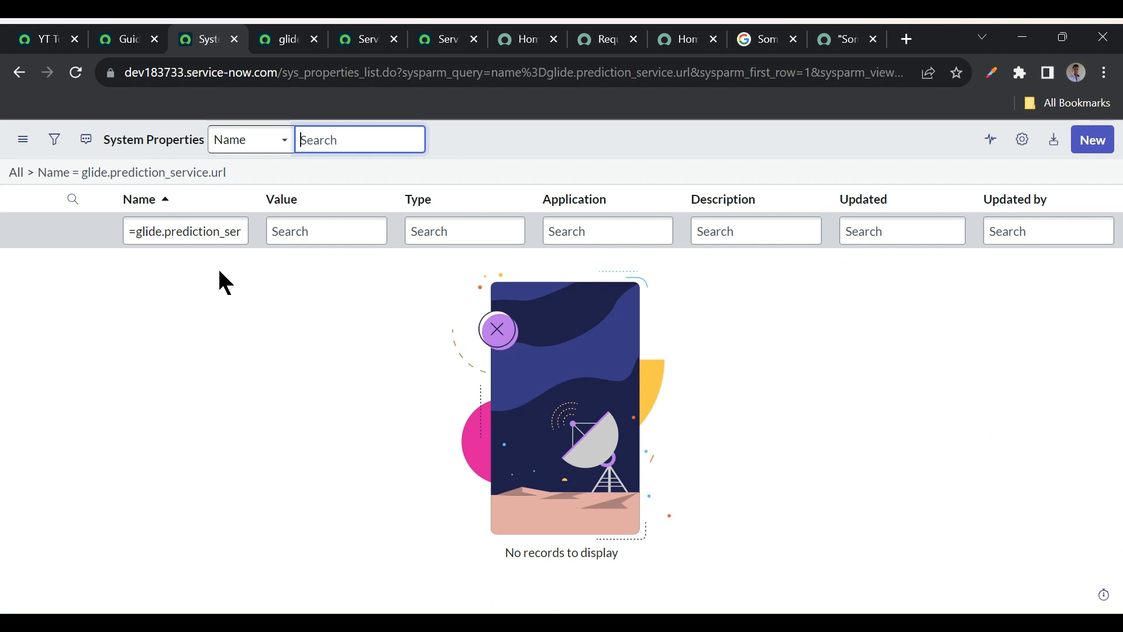
- Return to the browser tab with the NLU model, dismiss the error messages and close the unfinished intent form
click(424, 46)
click(405, 43)
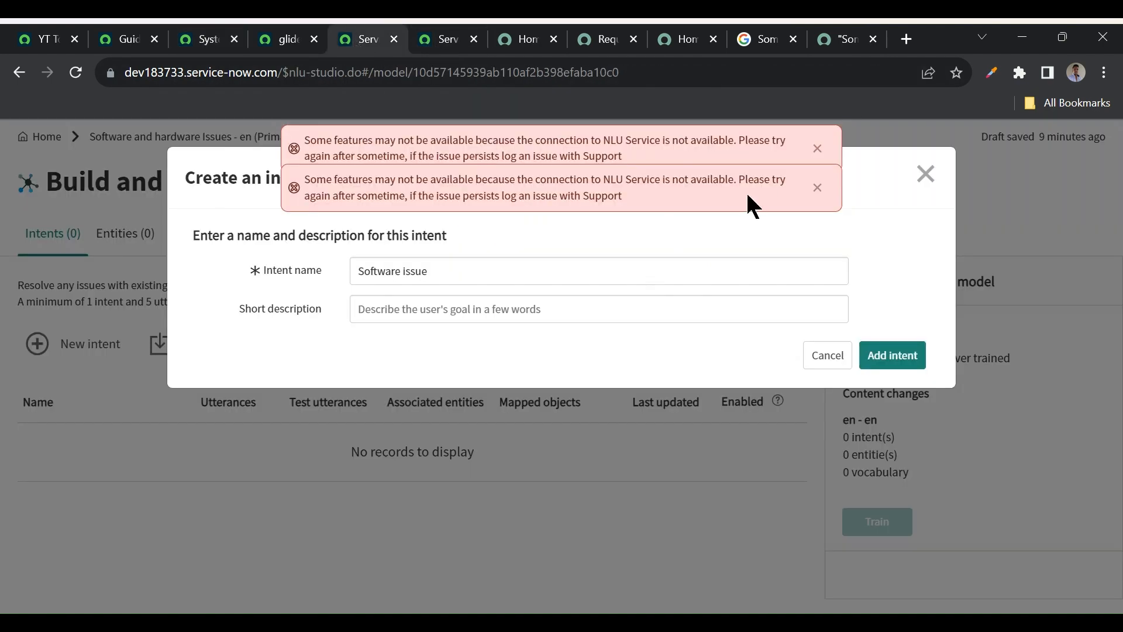
click(817, 151)
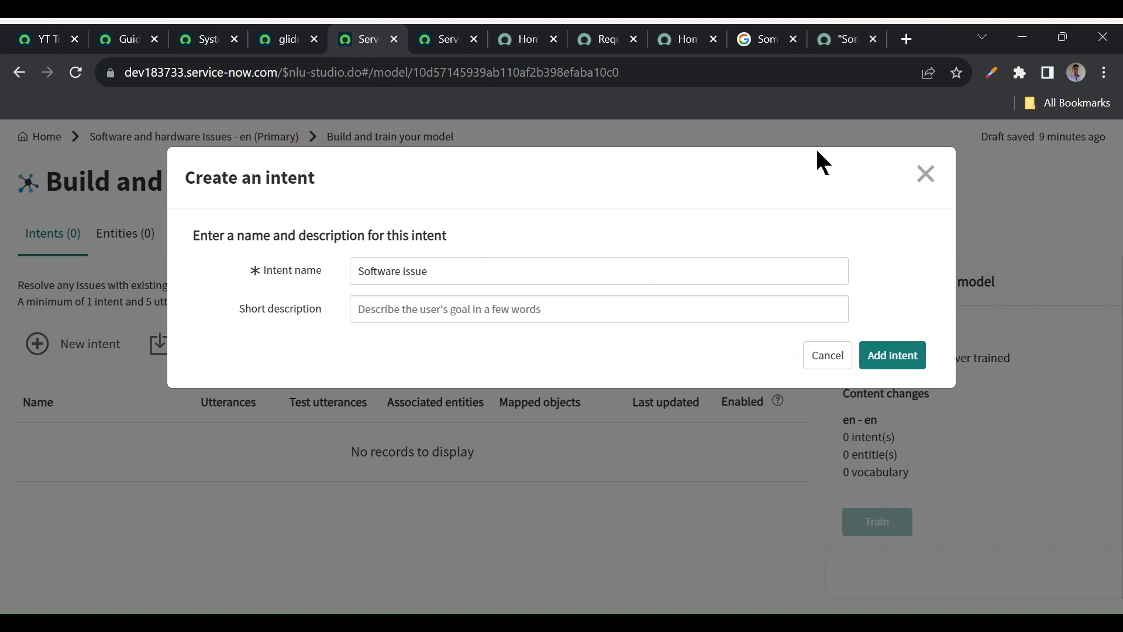
click(926, 174)
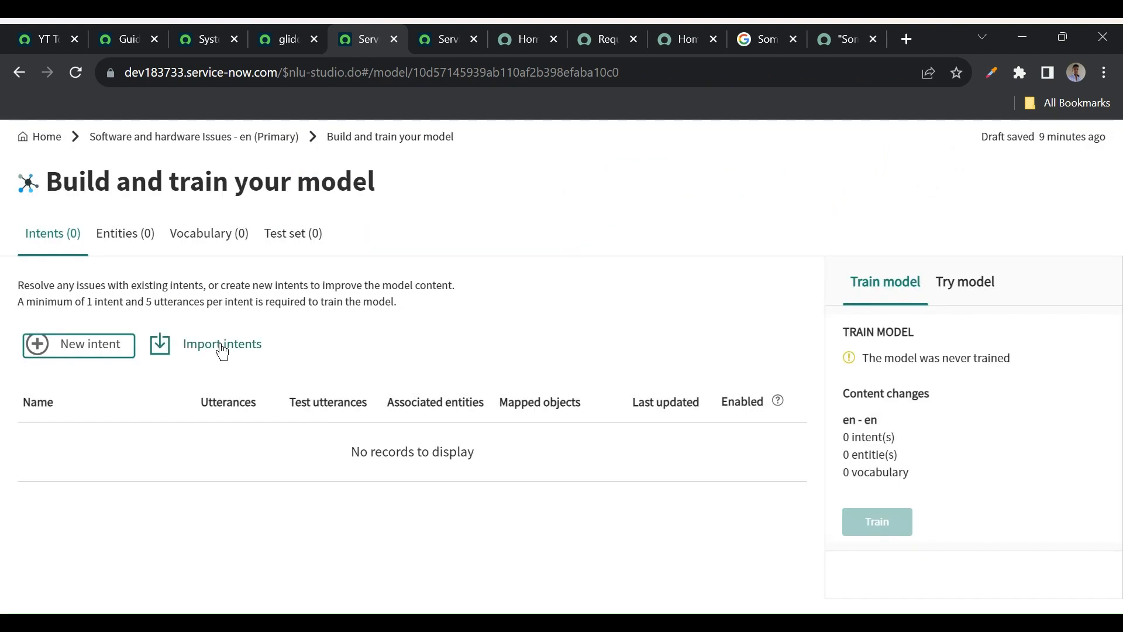
- Try to add an intent named Software Issues to the Software and hardware Issues model
click(94, 350)
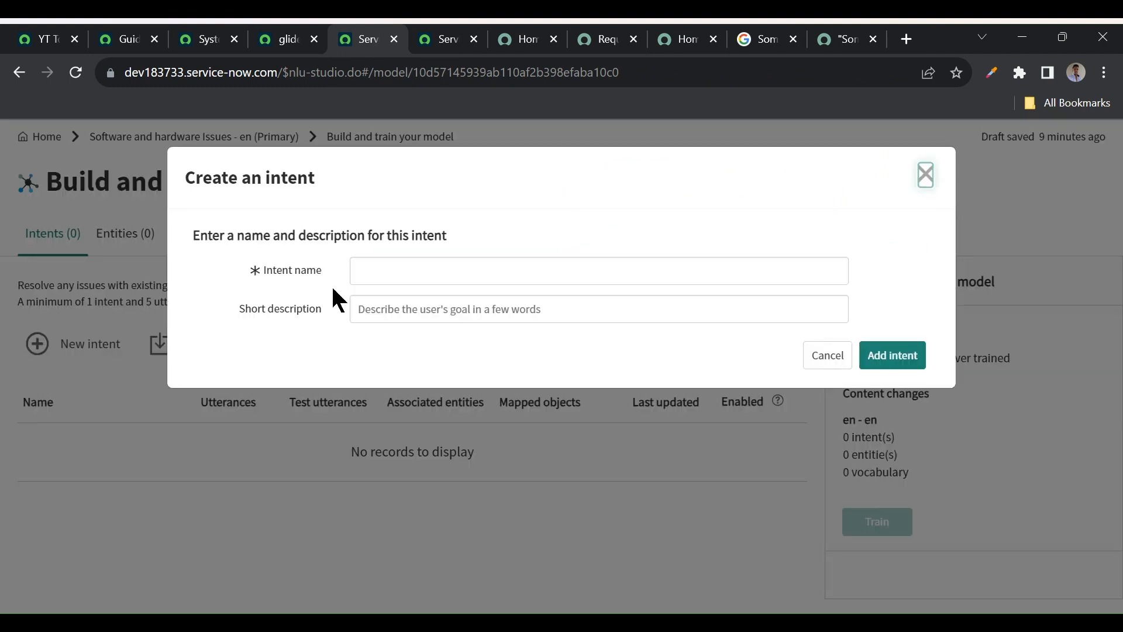
click(416, 273)
text(Softwa)
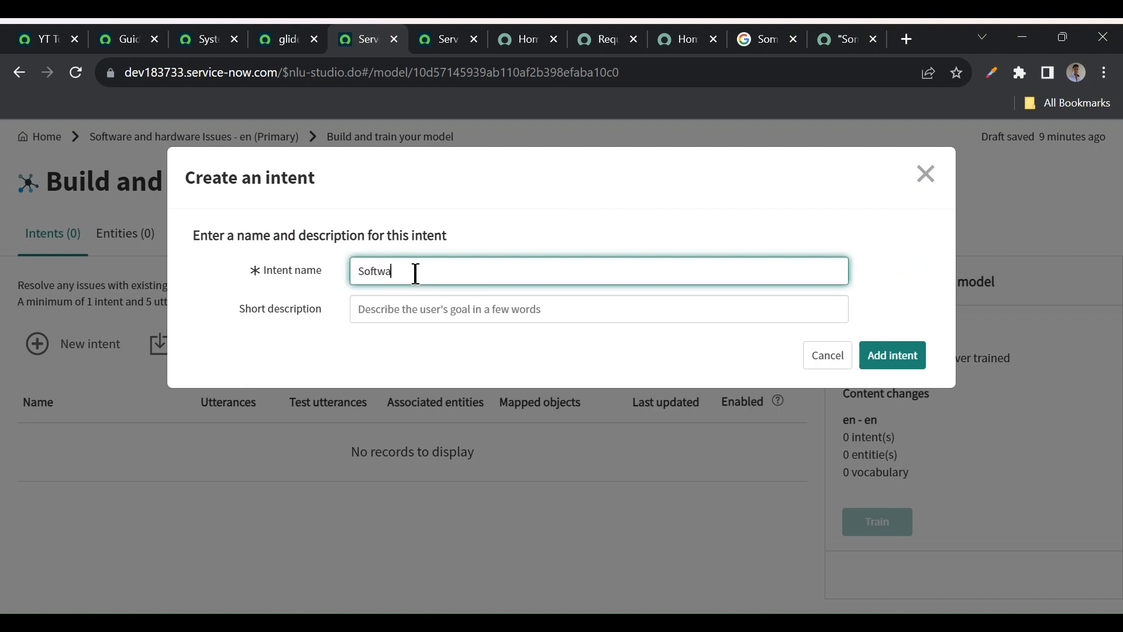
text(re Issues)
click(883, 355)
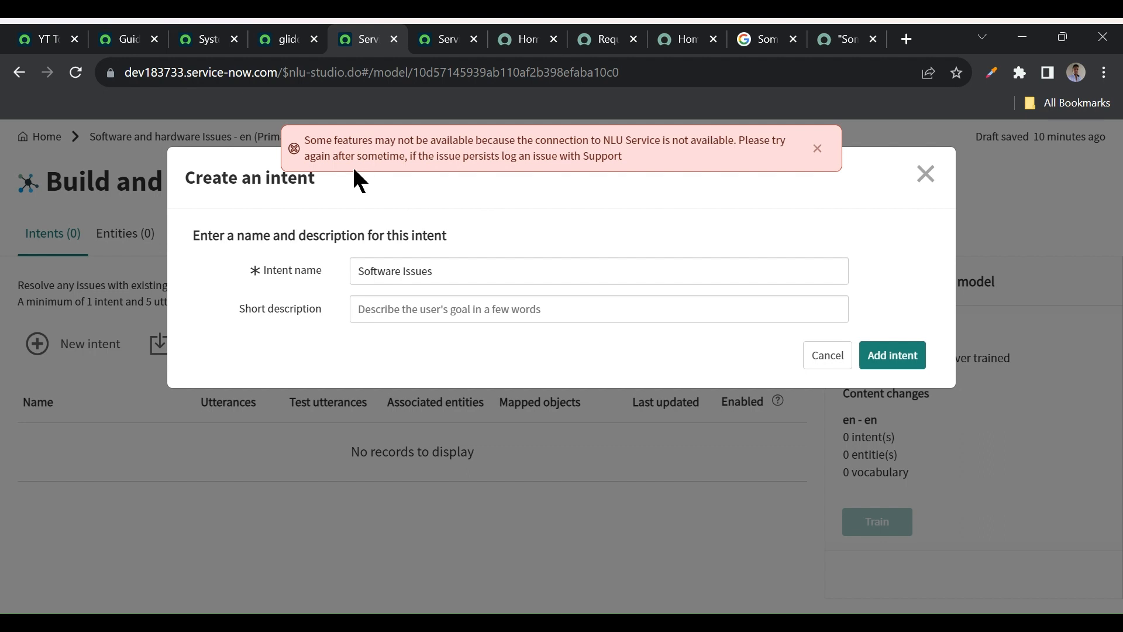
click(815, 150)
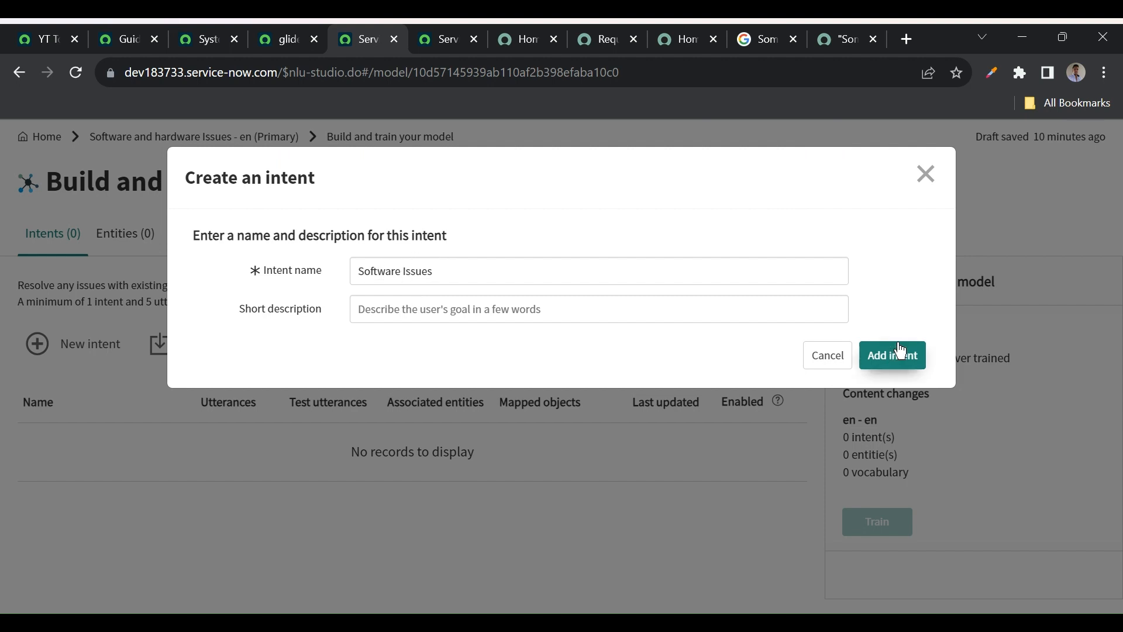
click(927, 175)
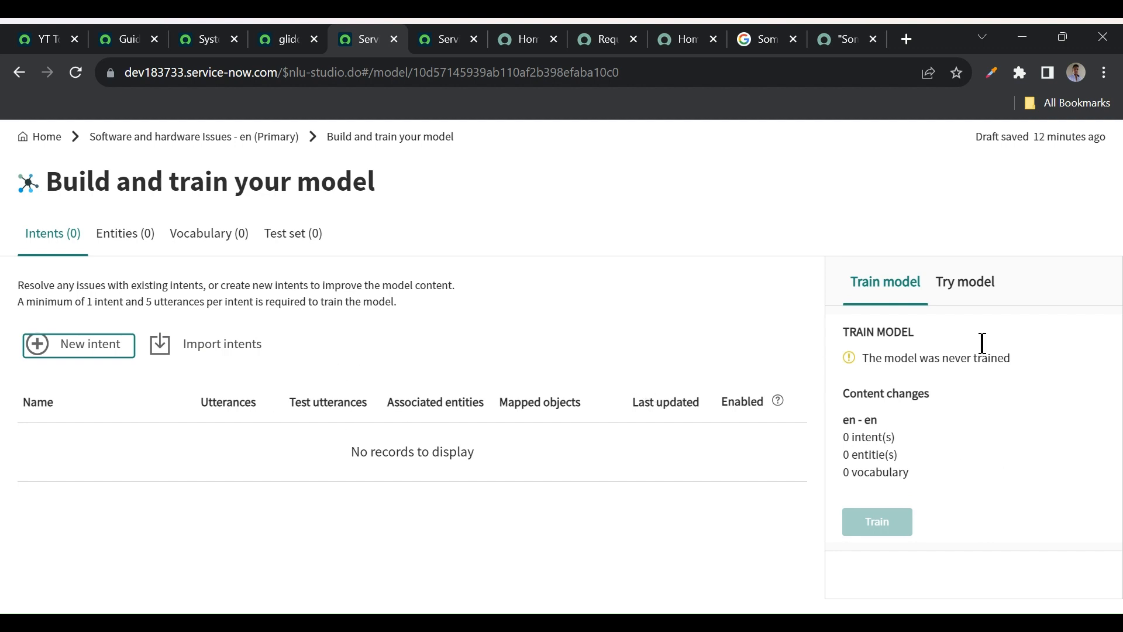
click(976, 283)
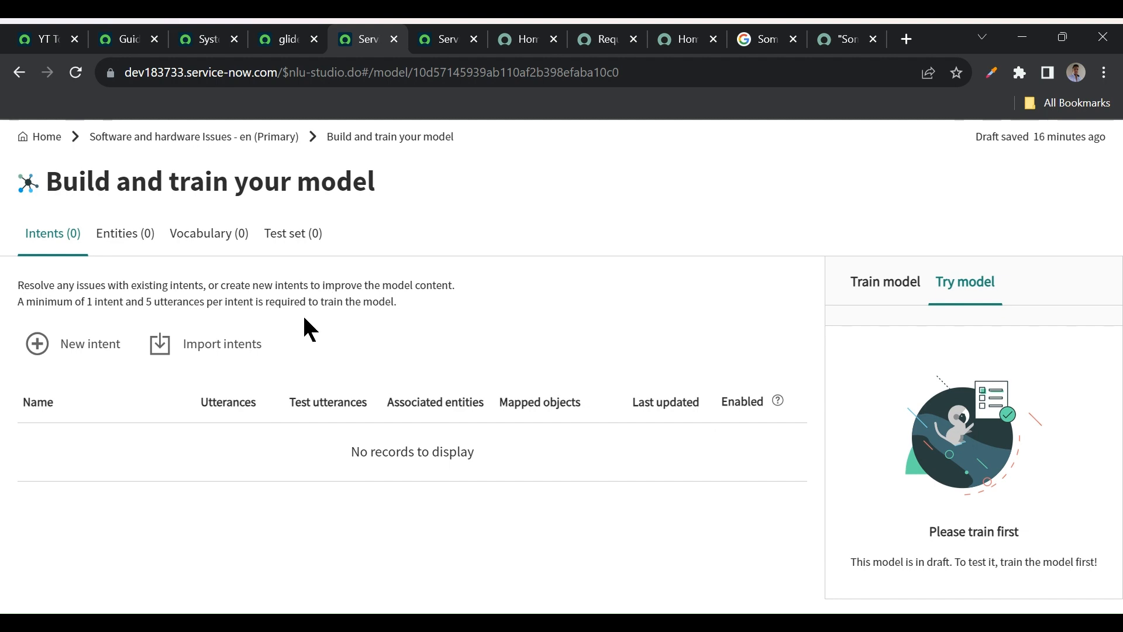
- Switch to the Test topic 1 browser tab and set the topic's NLU model to Software and hardware Issues (English)
click(444, 41)
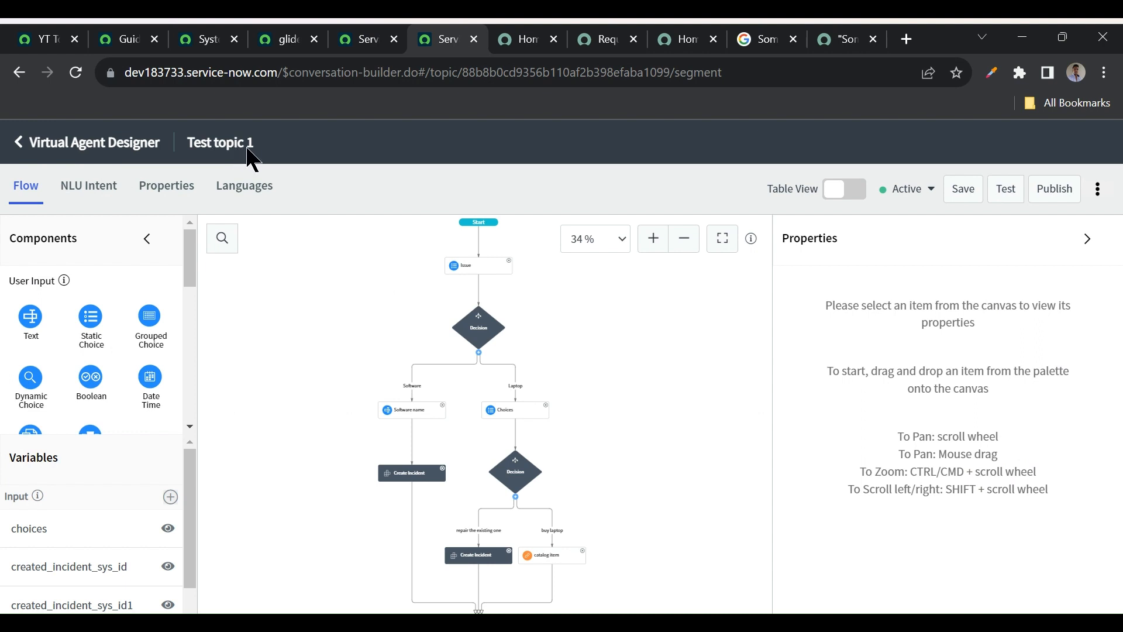
click(81, 193)
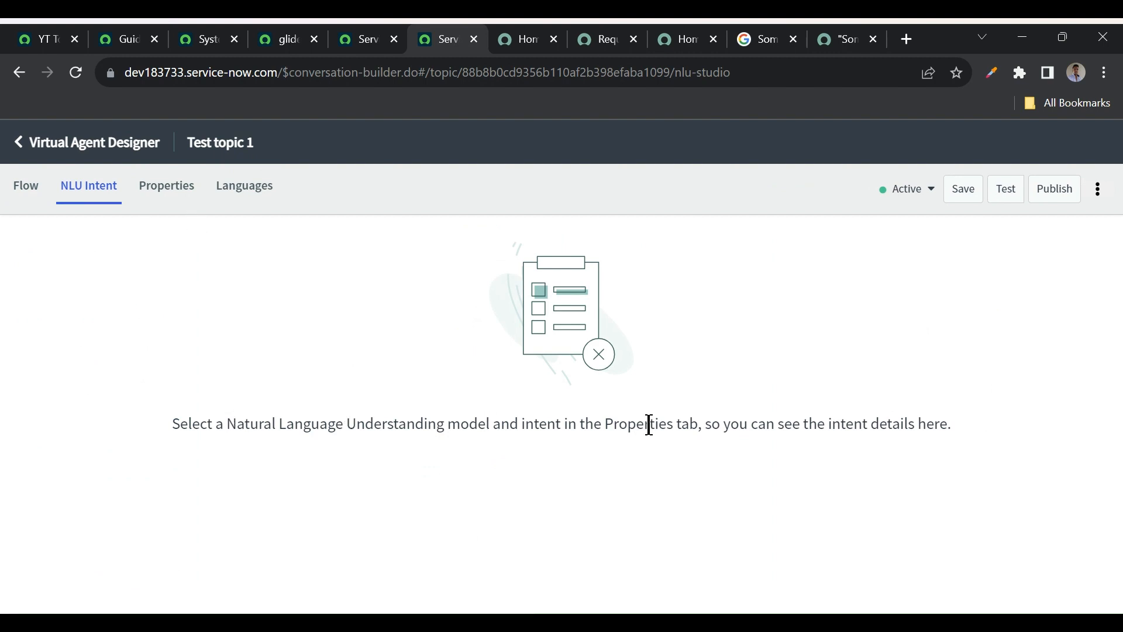
click(165, 189)
scroll(216, 351, down, 1)
scroll(223, 375, down, 5)
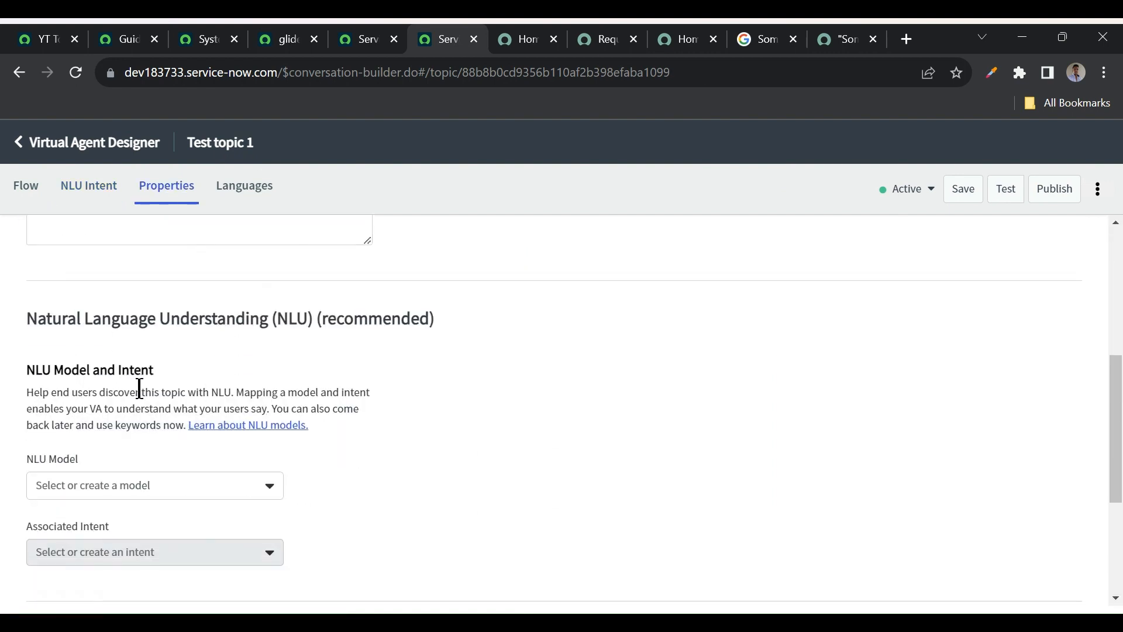
scroll(136, 388, down, 1)
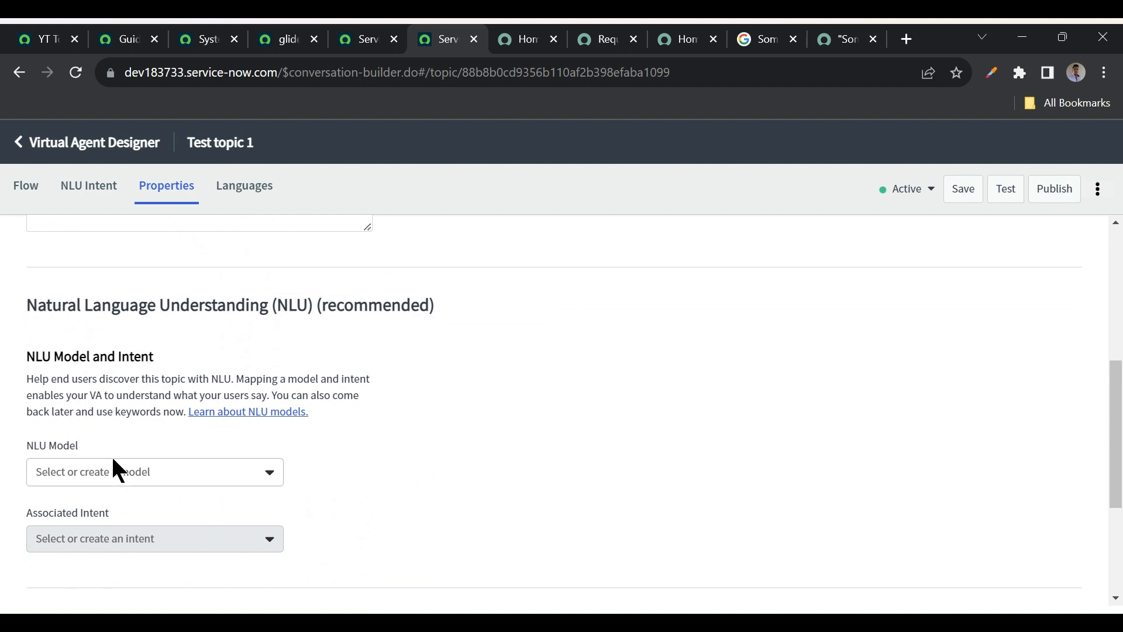
click(98, 472)
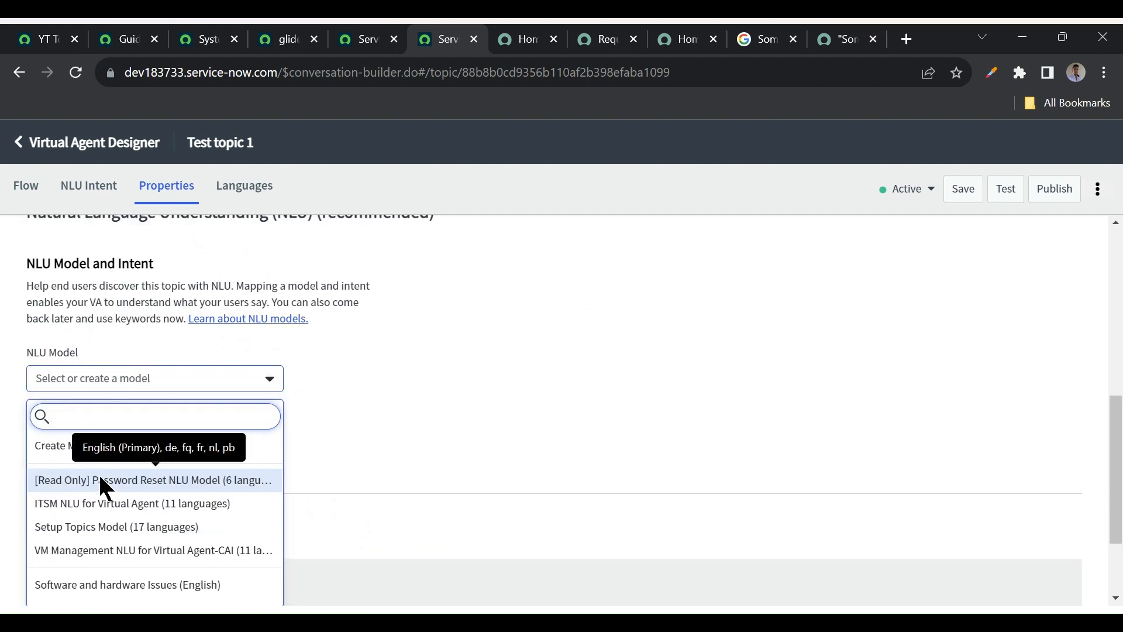
click(107, 584)
- Create an associated intent named Software issues for the topic and save the topic
click(184, 444)
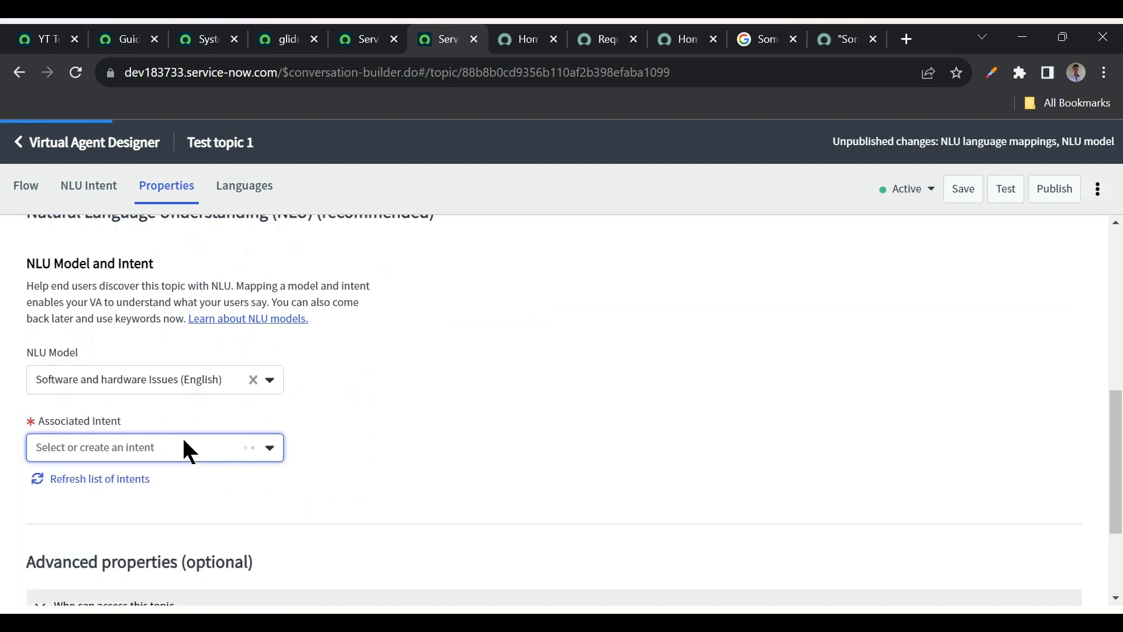
click(206, 446)
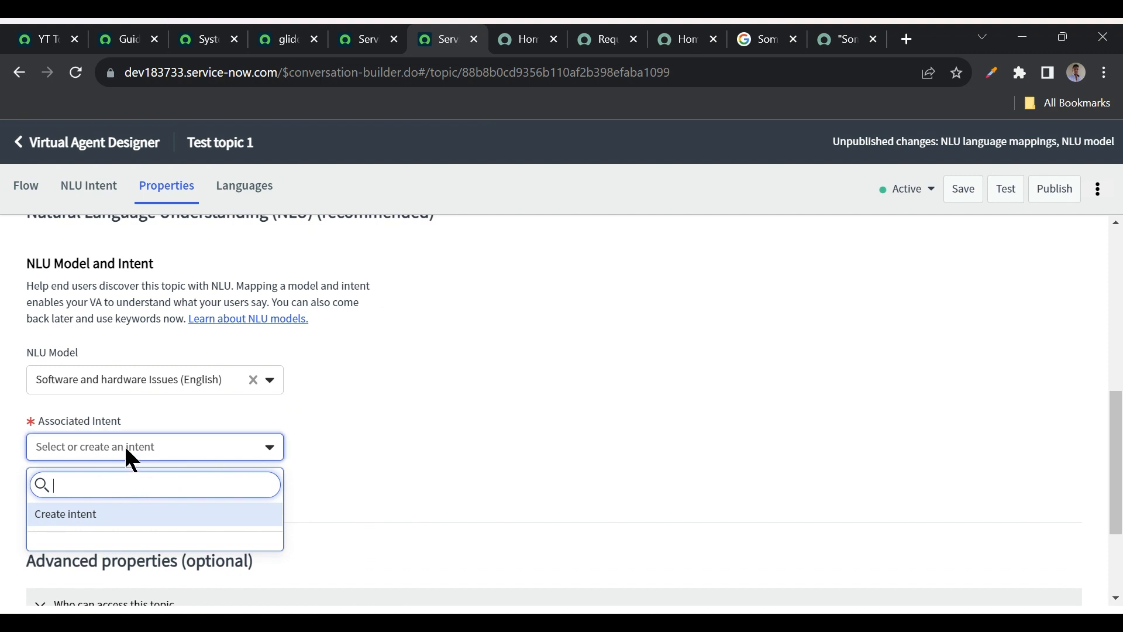
click(76, 515)
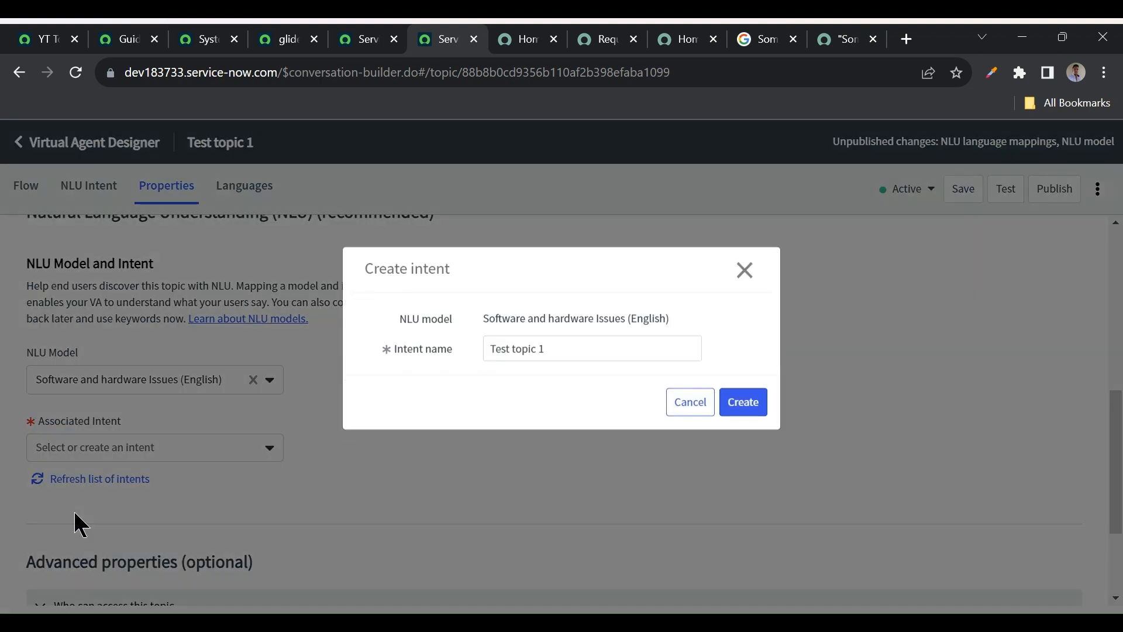
click(592, 353)
key(BackSpace)
key(BackSpace)
key(BackSpace)
key(BackSpace)
key(BackSpace)
key(BackSpace)
key(BackSpace)
key(BackSpace)
key(BackSpace)
key(BackSpace)
key(BackSpace)
key(BackSpace)
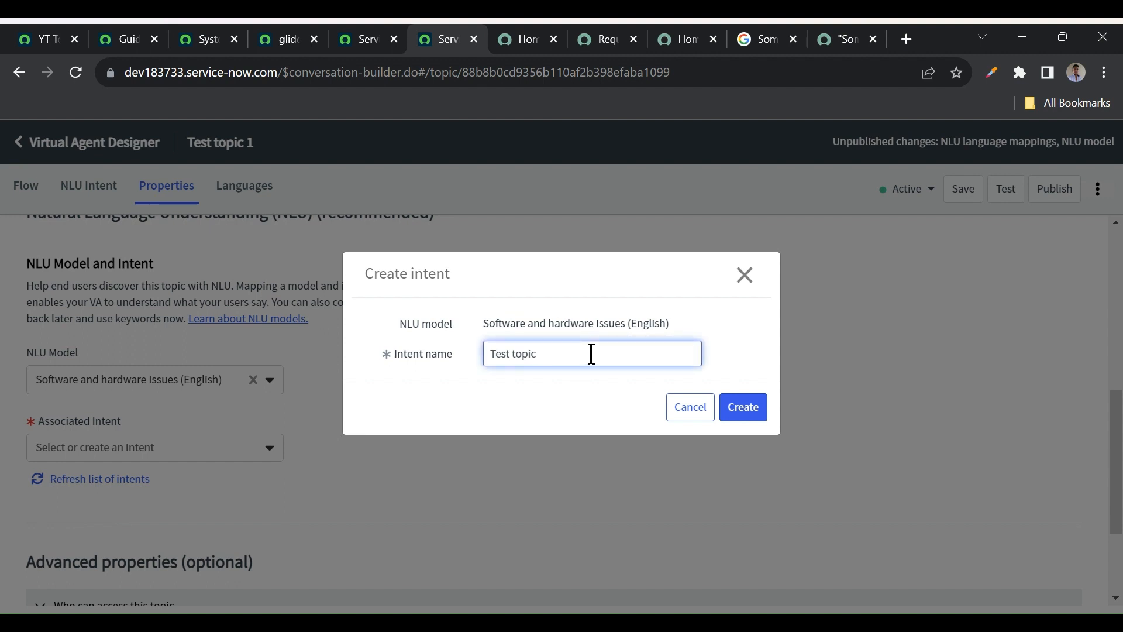
text(Software issues)
click(746, 407)
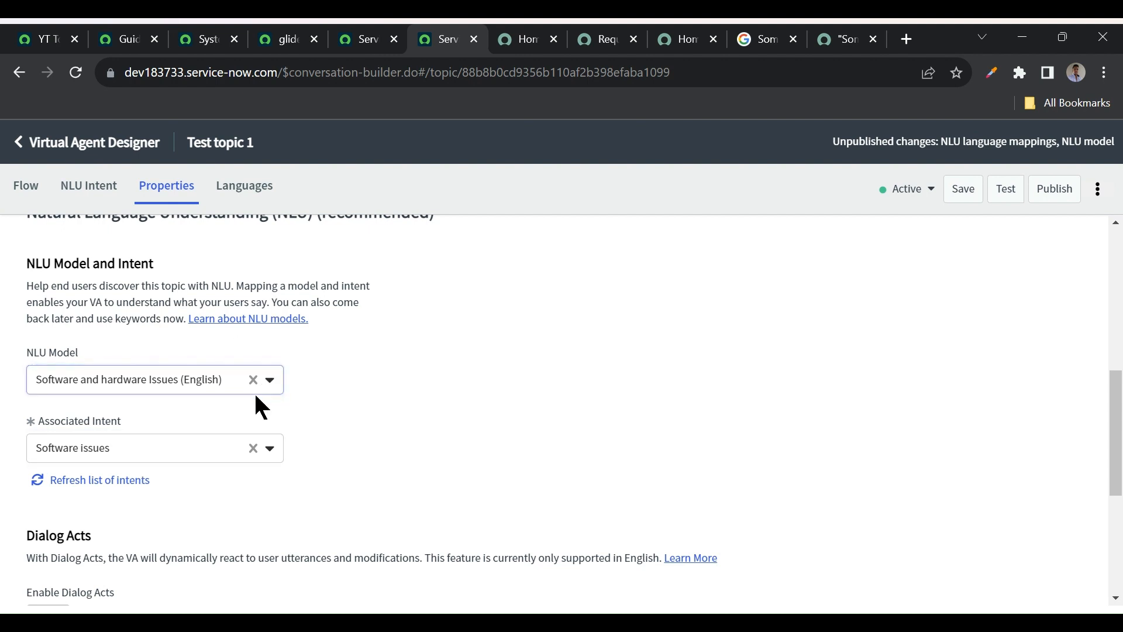
click(961, 198)
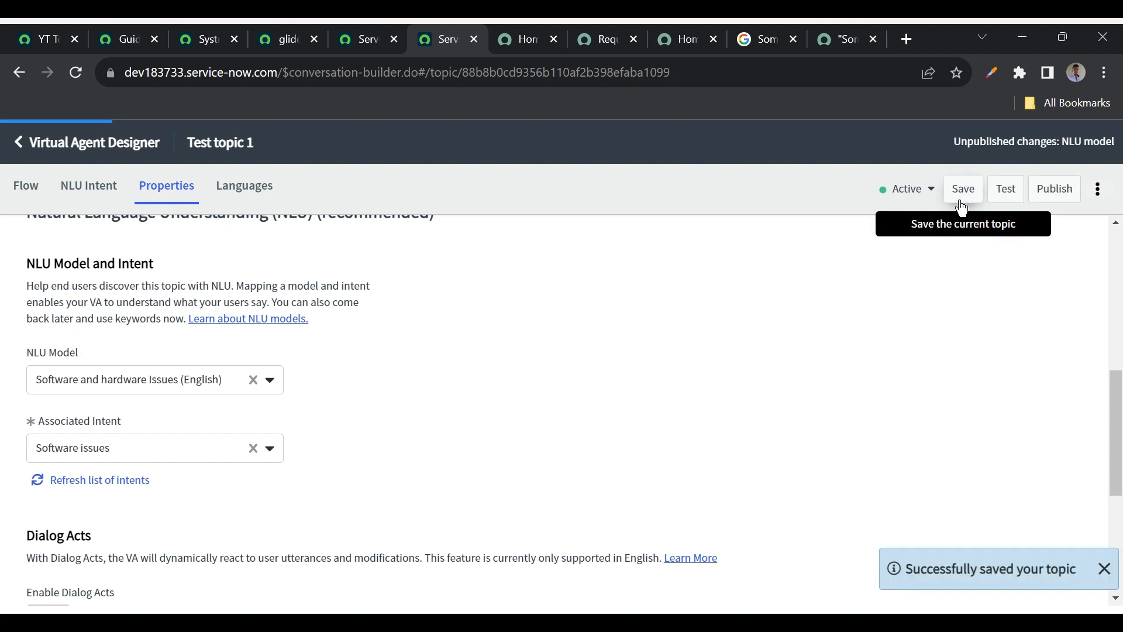
- Go back to the browser tab with the NLU model and open its Software issues intent
click(360, 42)
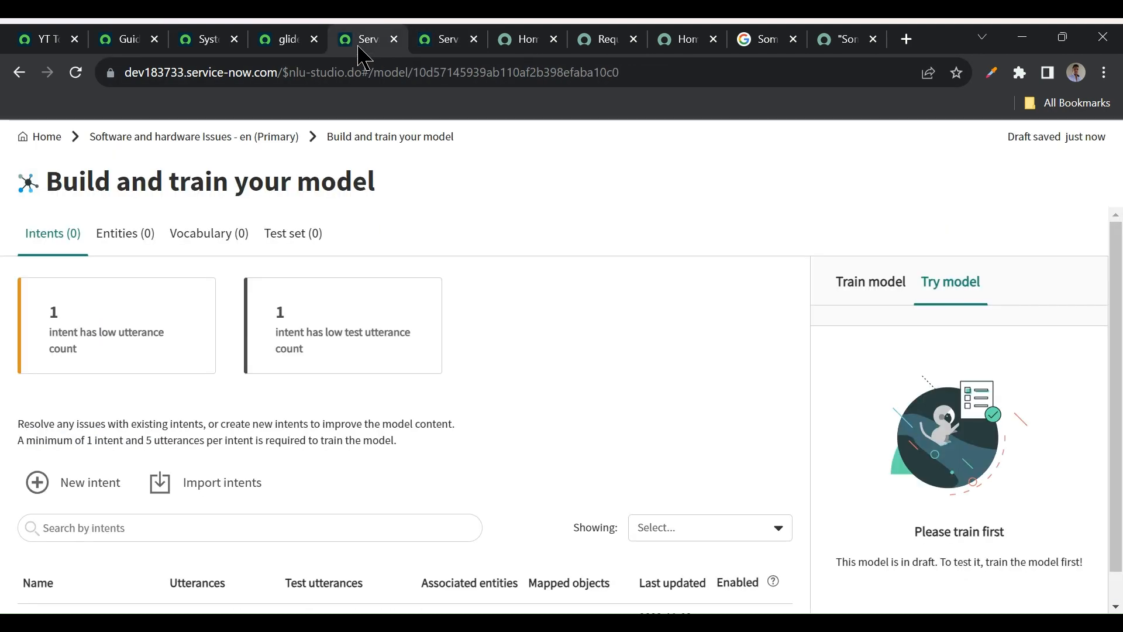
click(284, 41)
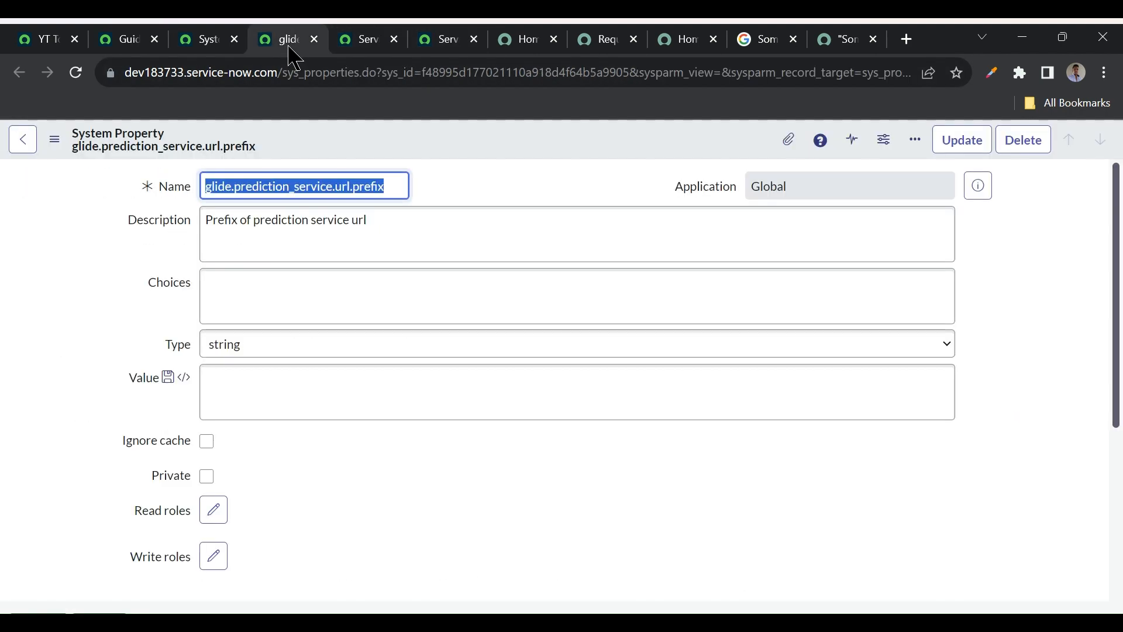
click(370, 42)
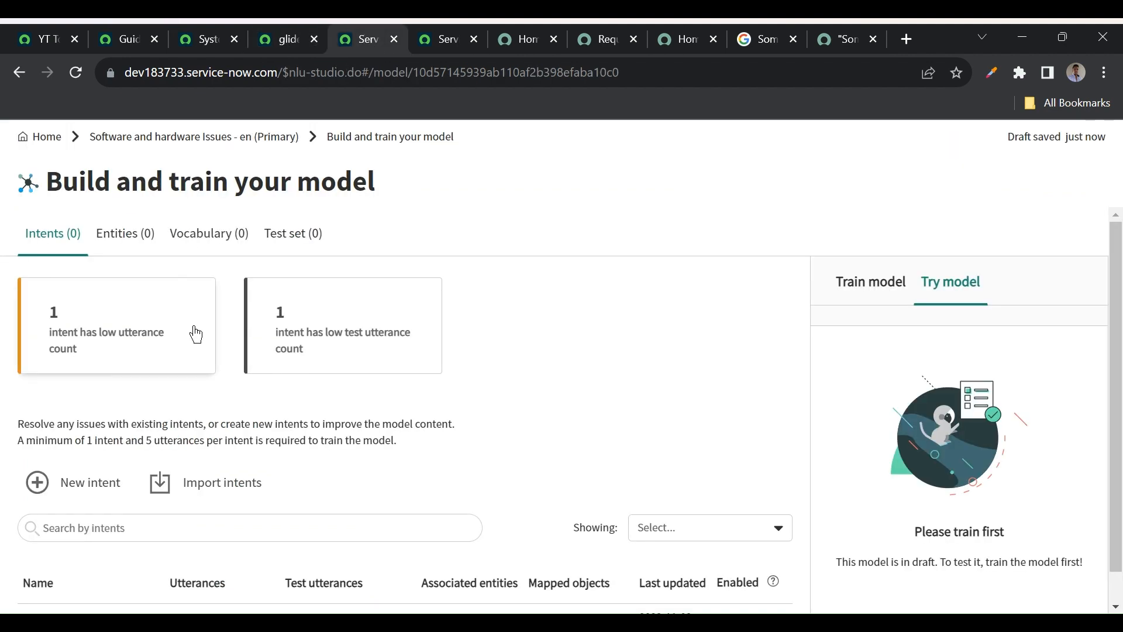
scroll(196, 335, down, 1)
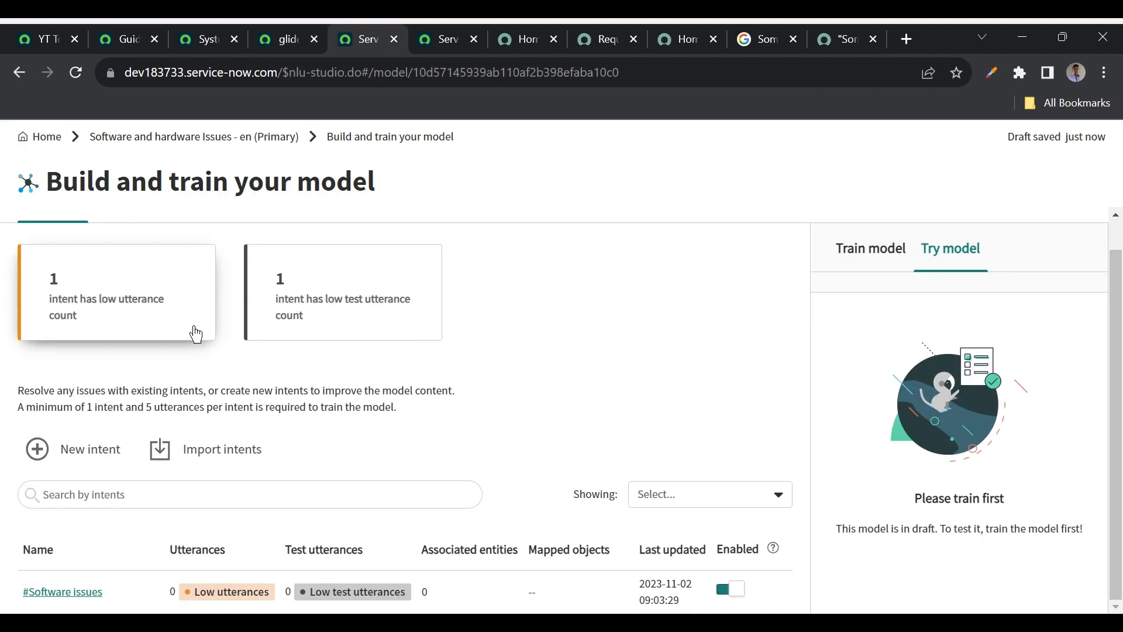
click(65, 591)
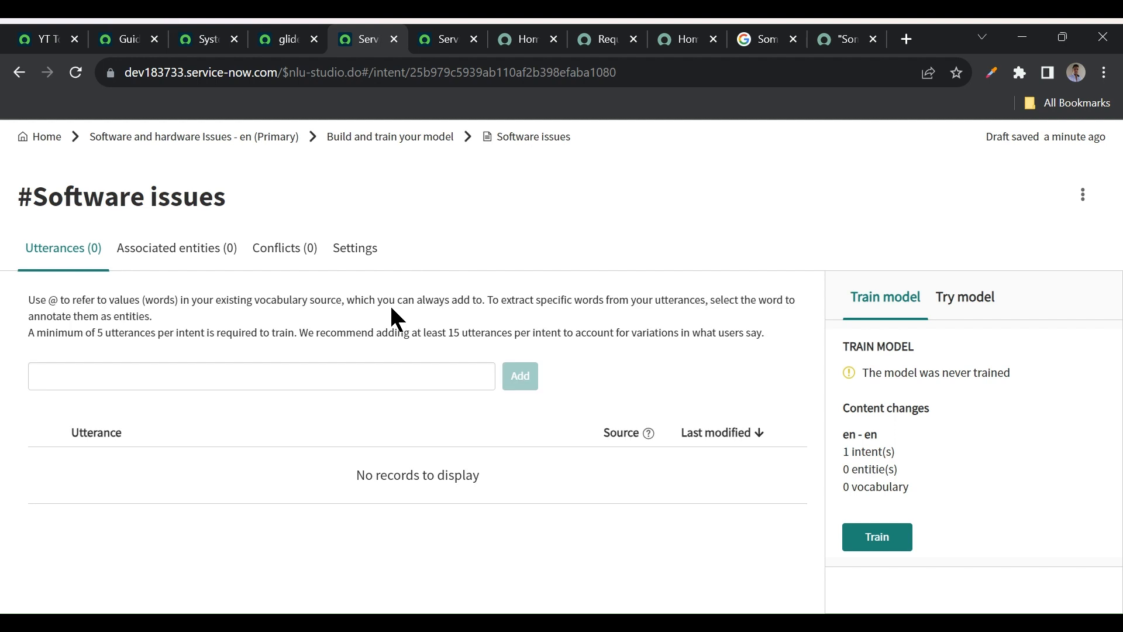
- Add the utterance "My software is not working" to the Software issues intent
click(262, 377)
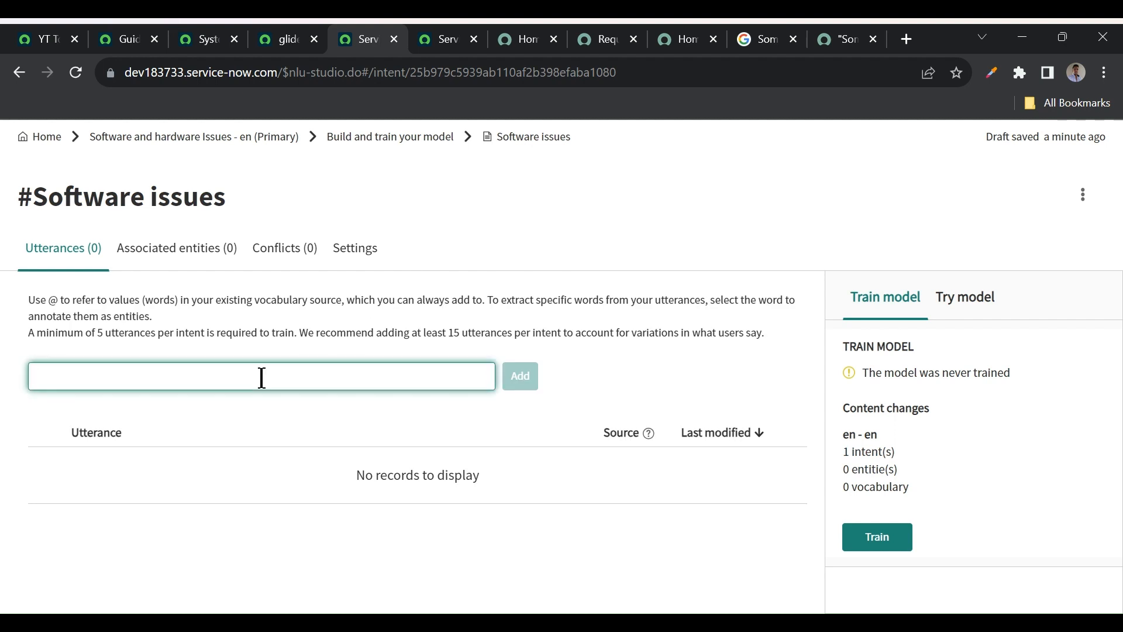
text(My lap)
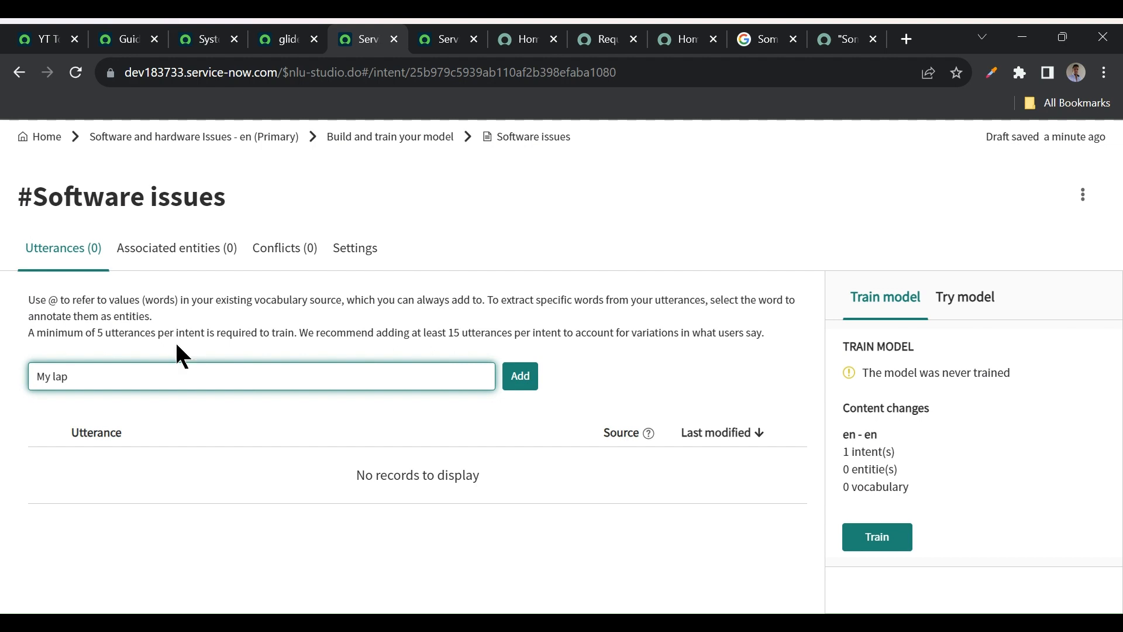
key(BackSpace)
key(BackSpace)
key(BackSpace)
text(software is not work)
click(527, 377)
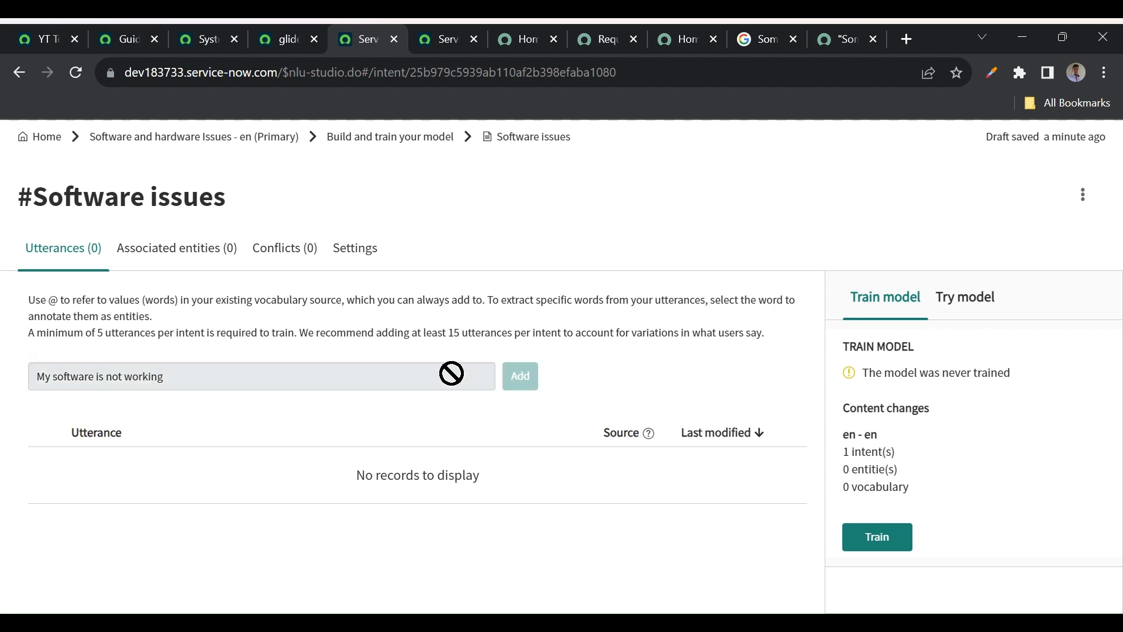
- Add the utterance "Software is getting hanged" to the Software issues intent
click(302, 384)
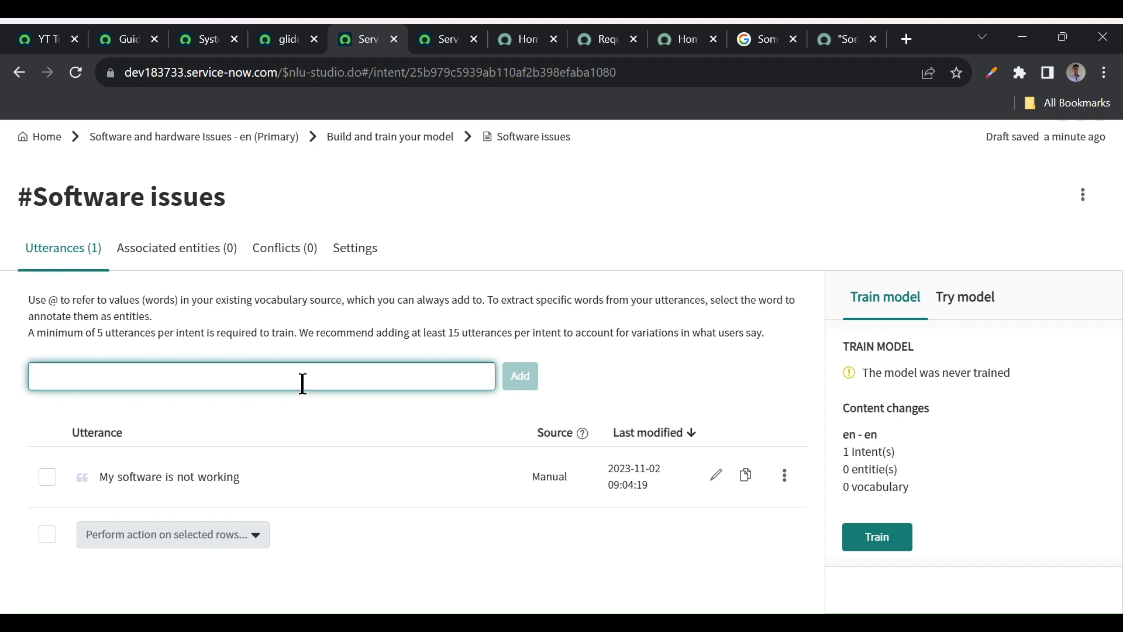
text(Softwa)
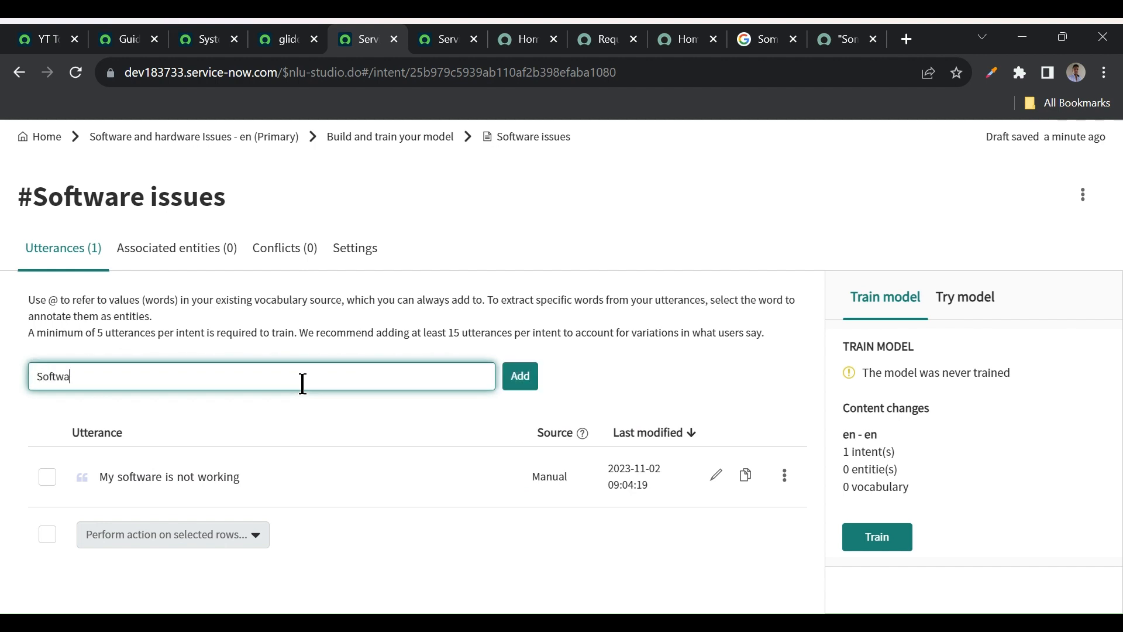
text(re is getting hanged)
click(518, 379)
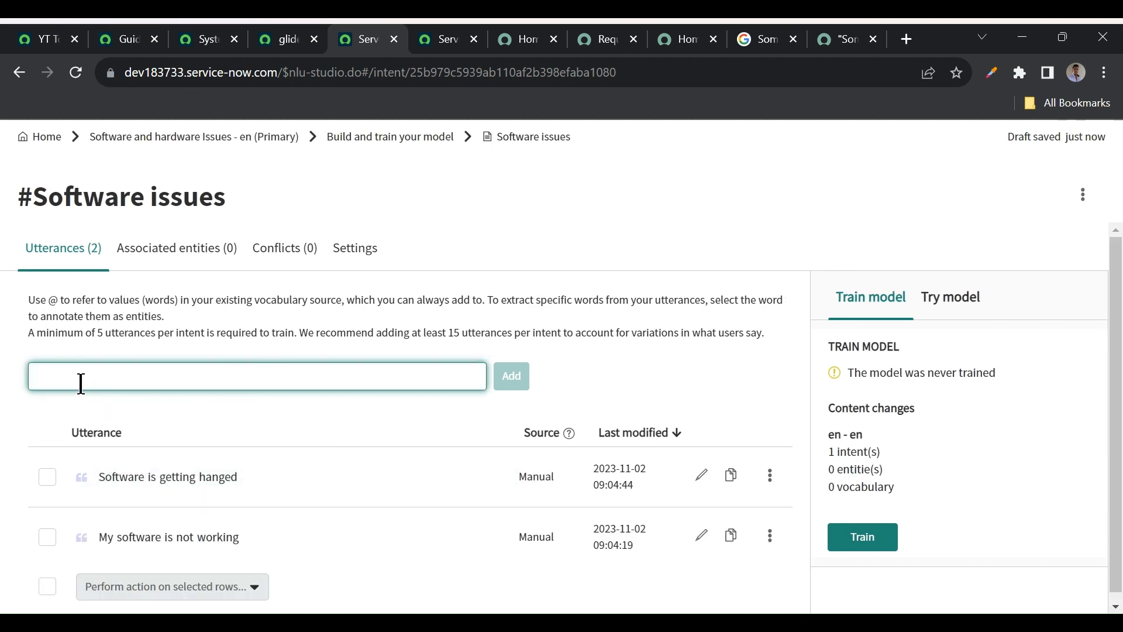
- Add the utterance "Software is down" to the Software issues intent
text(Softw)
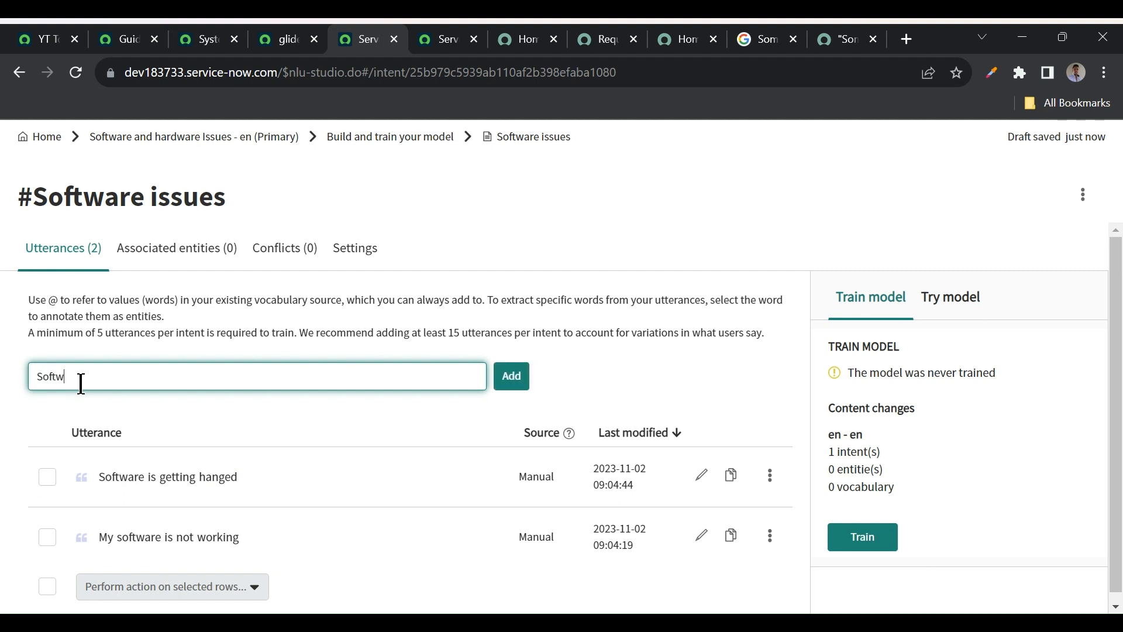
text(are is)
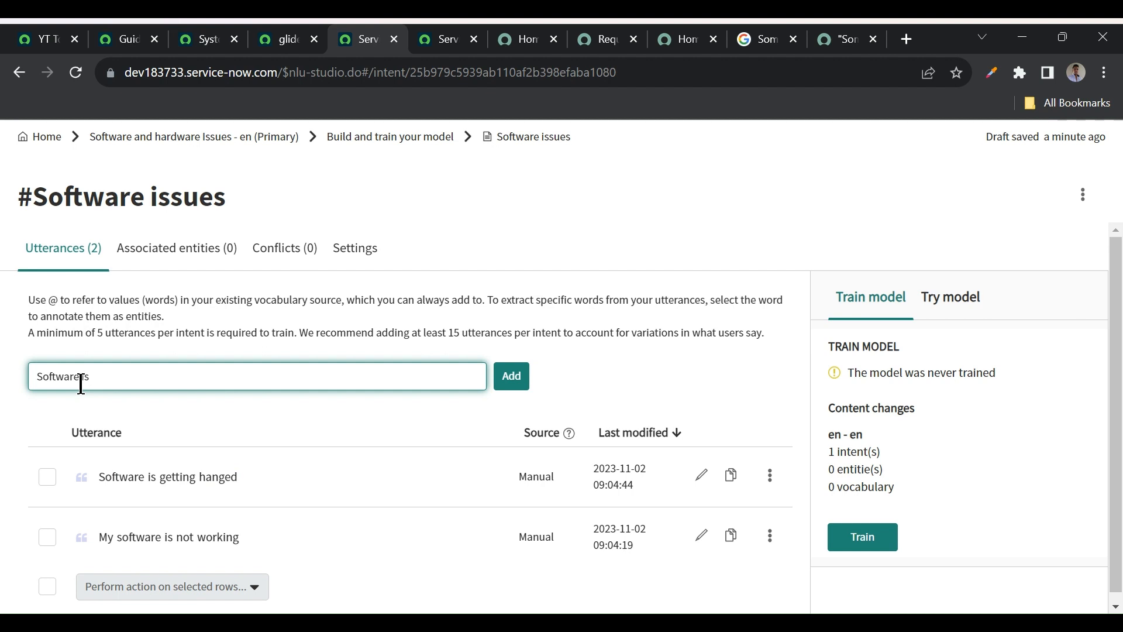
text( down)
click(509, 386)
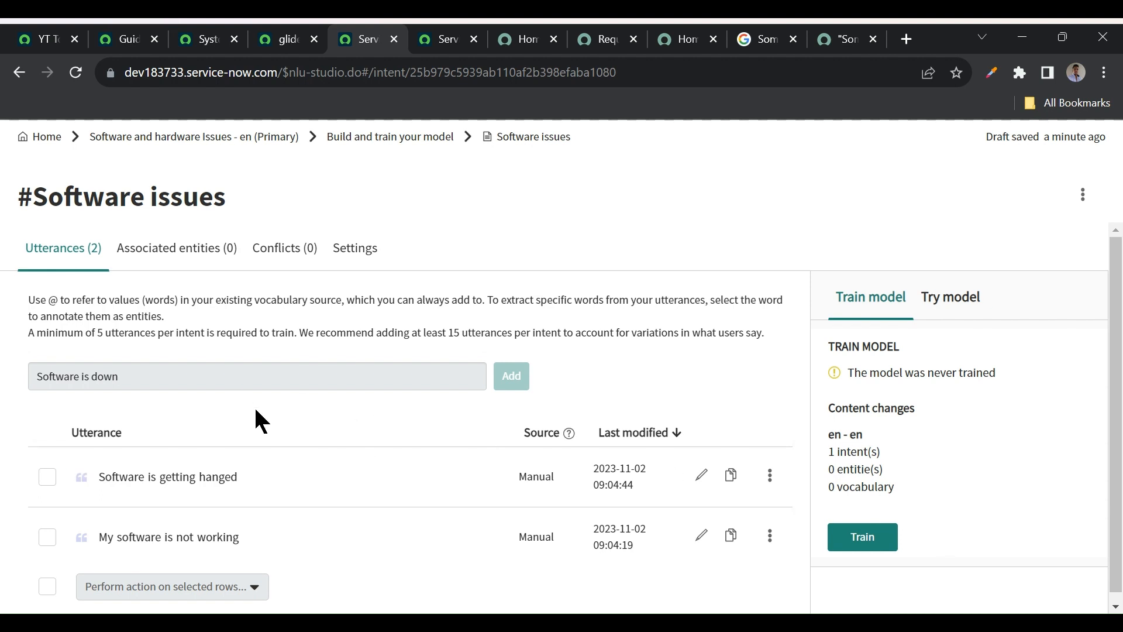
key(Return)
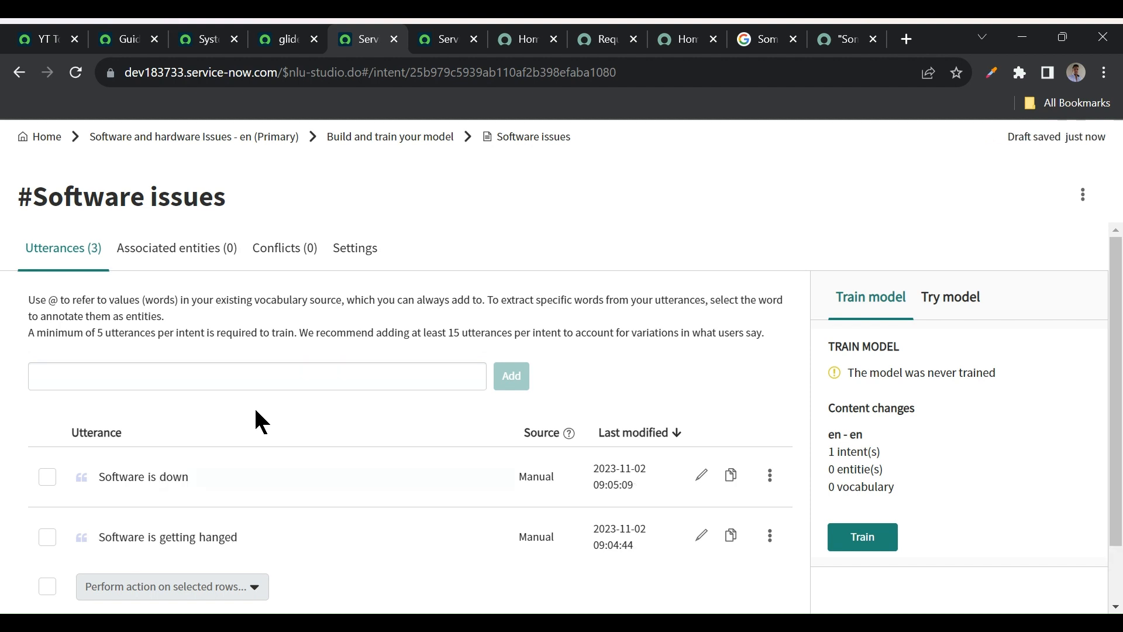
- Try to train the Software and hardware Issues model from the Software issues intent, repeating the training once
click(869, 545)
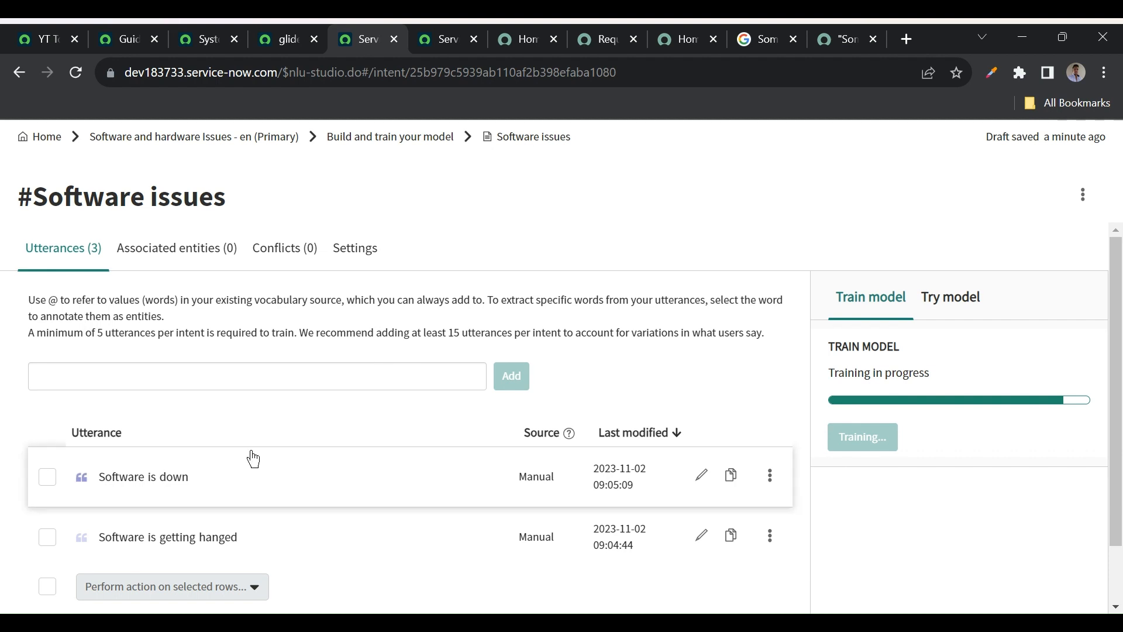
scroll(221, 500, down, 1)
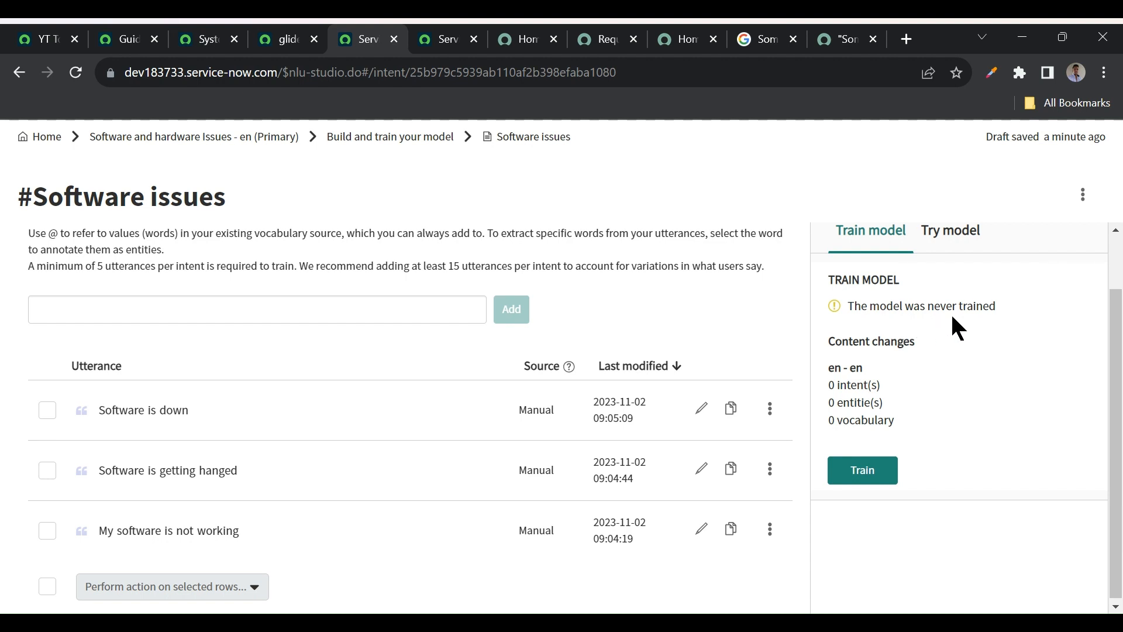
click(865, 468)
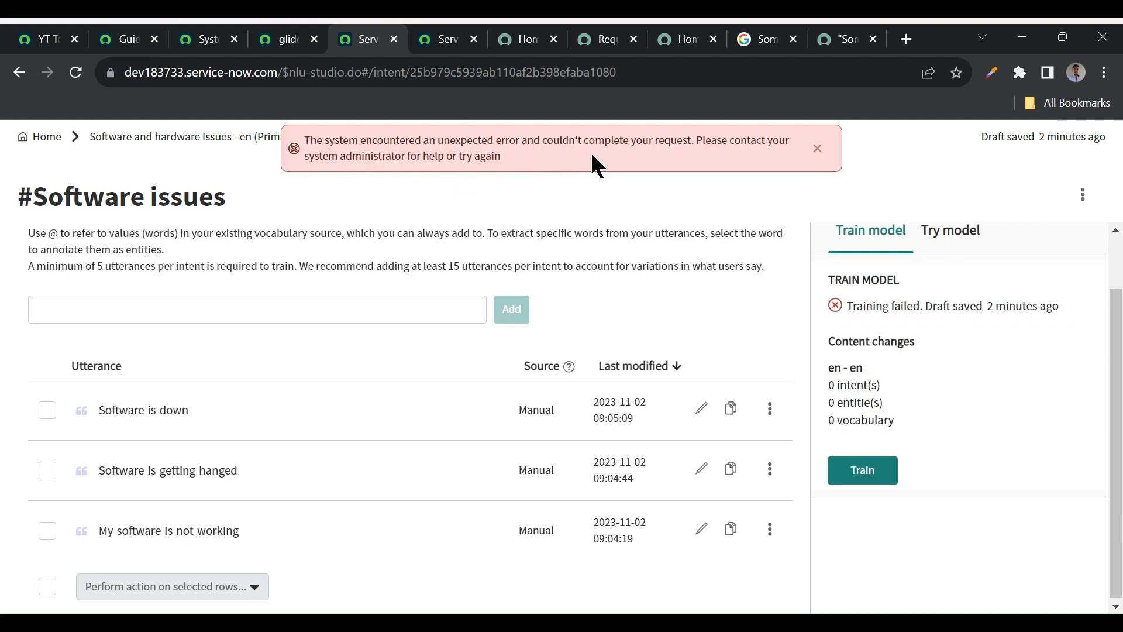
click(817, 148)
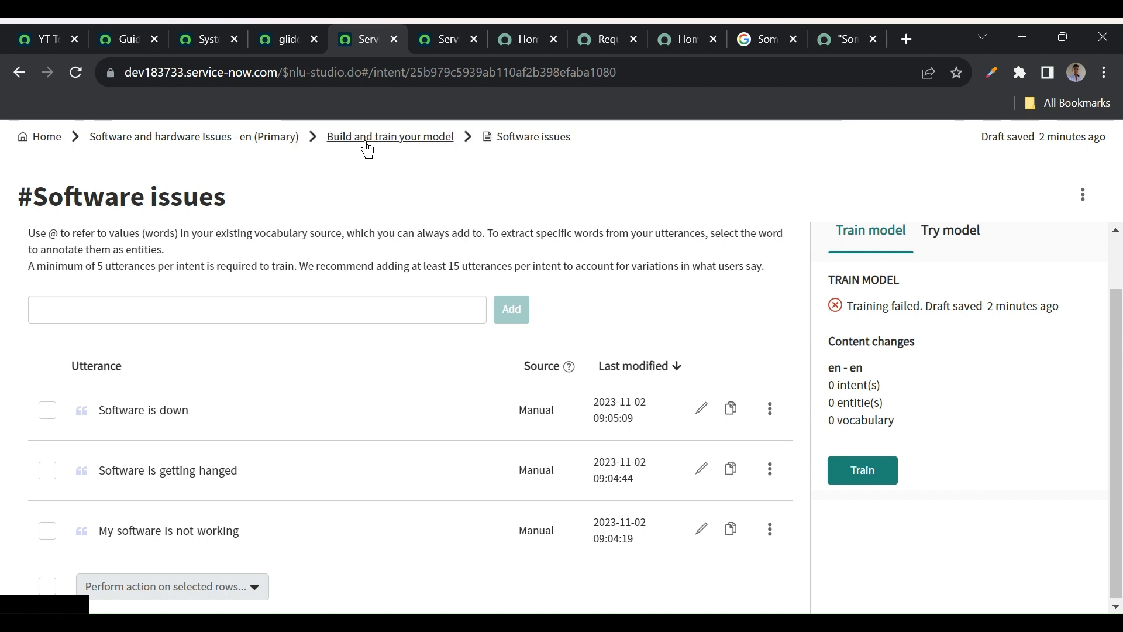
- Open the Software and hardware Issues model overview and go to its list of intents
click(210, 139)
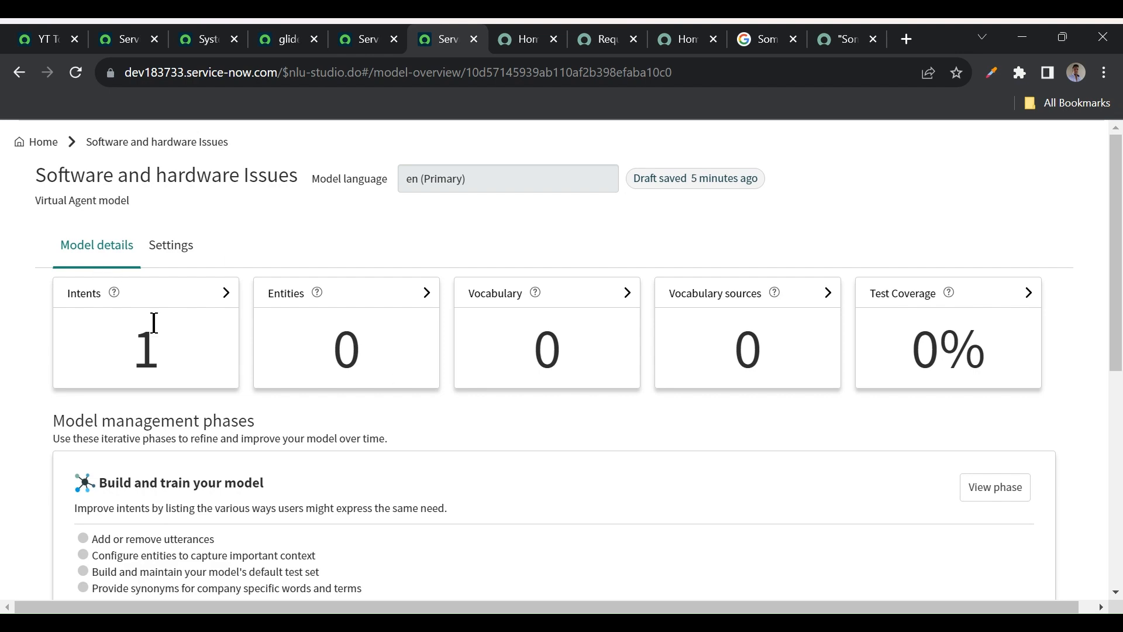
scroll(193, 359, down, 5)
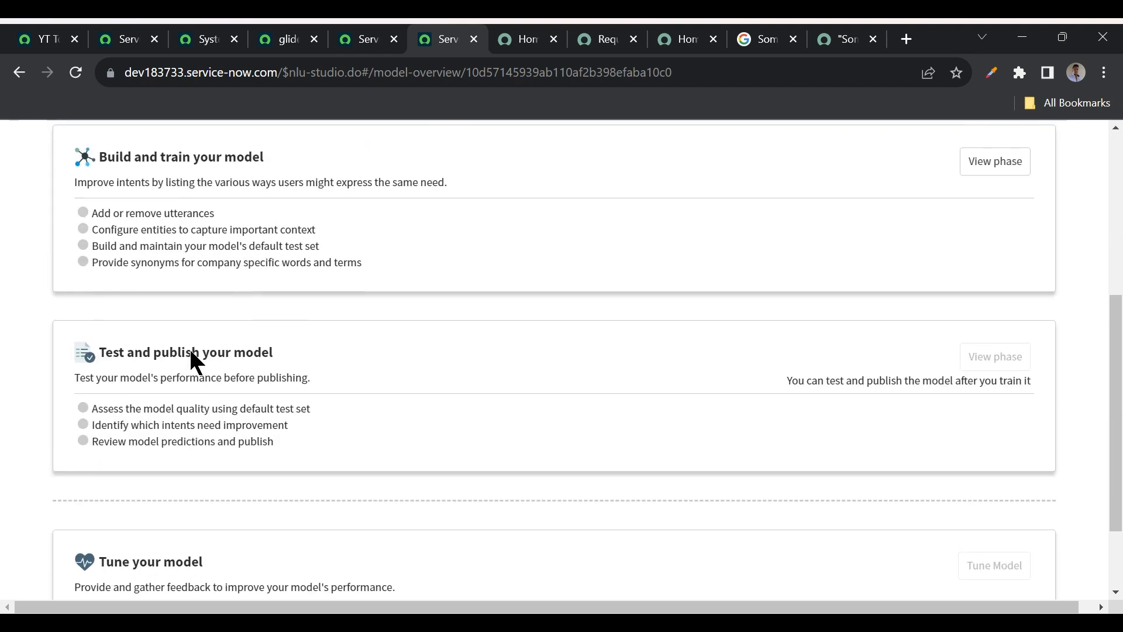
scroll(195, 358, up, 5)
click(219, 279)
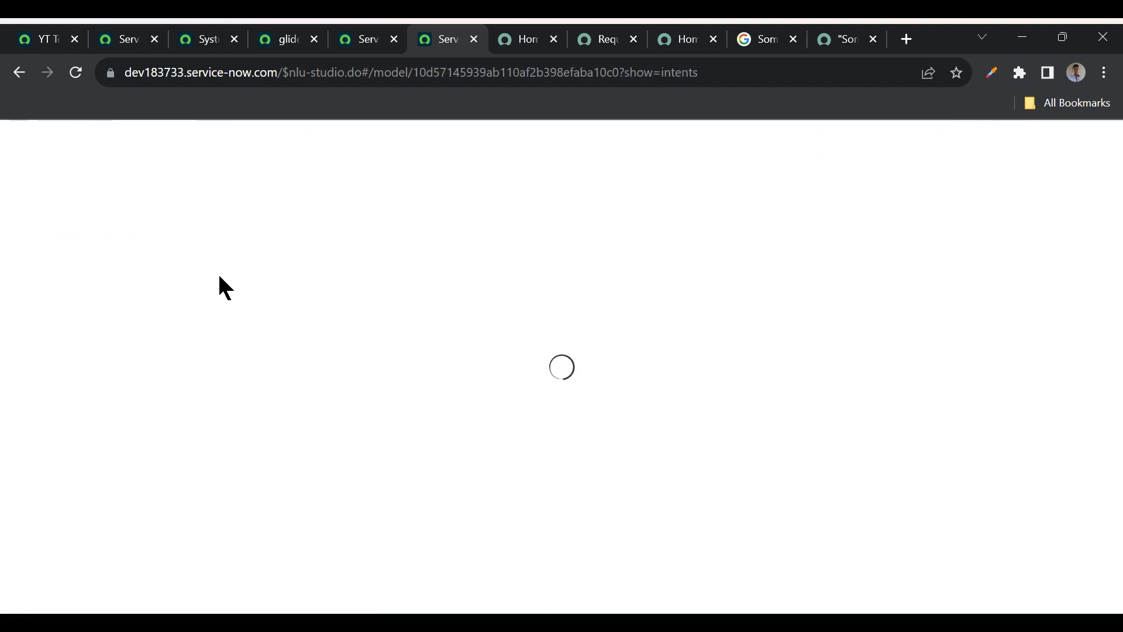
click(366, 52)
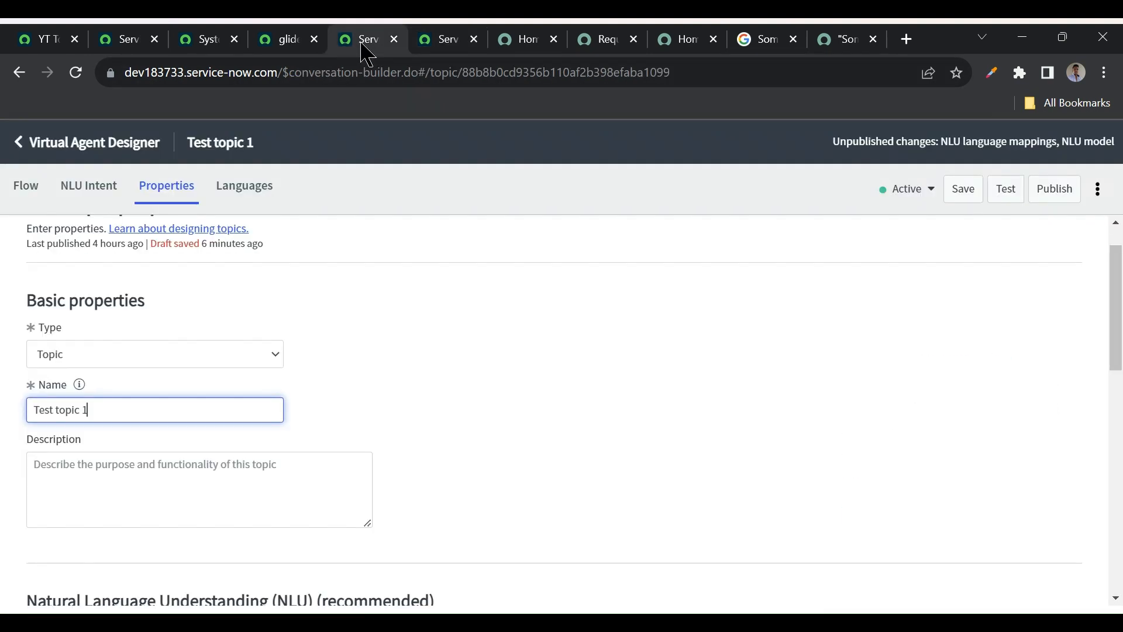
click(436, 41)
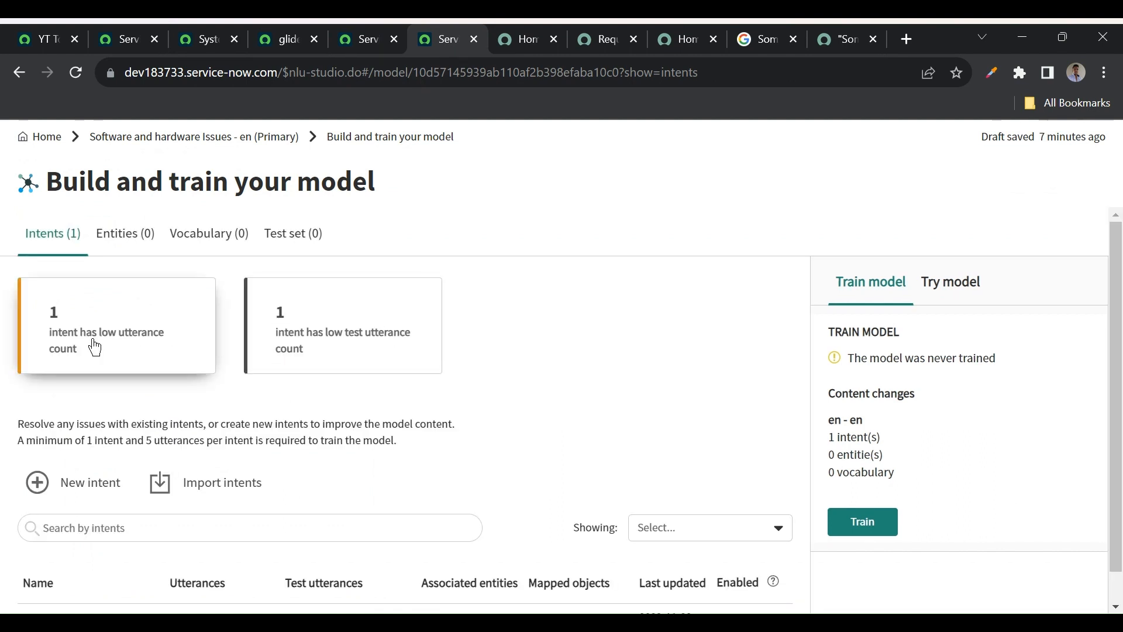
- Try to create a new intent named Hardware Issues from the model's intent list
click(84, 484)
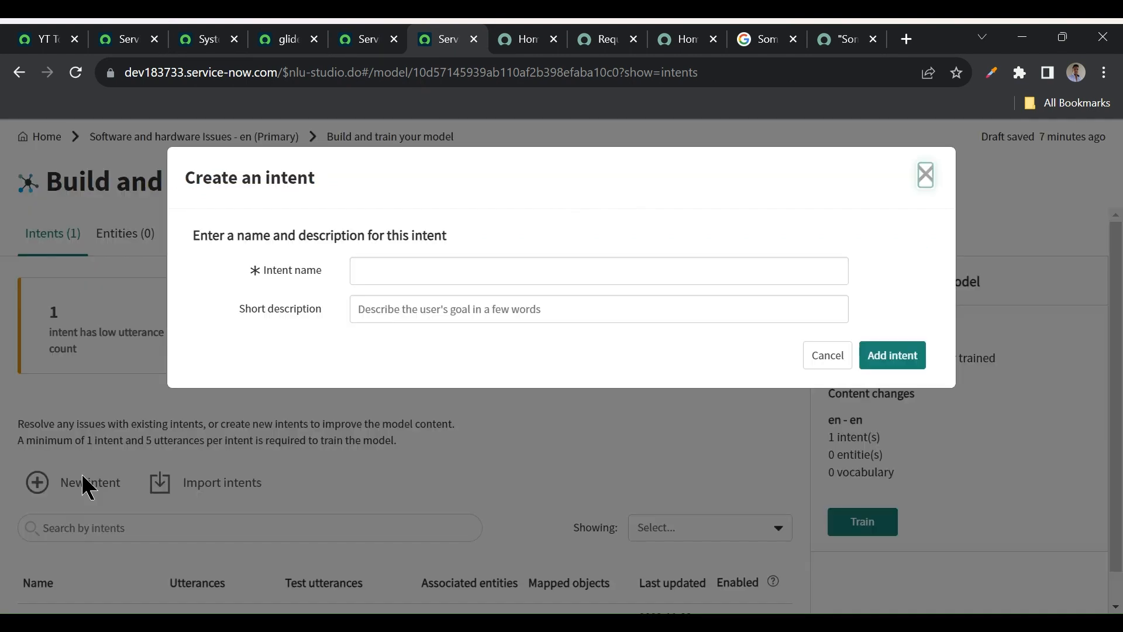
click(418, 275)
text(Har)
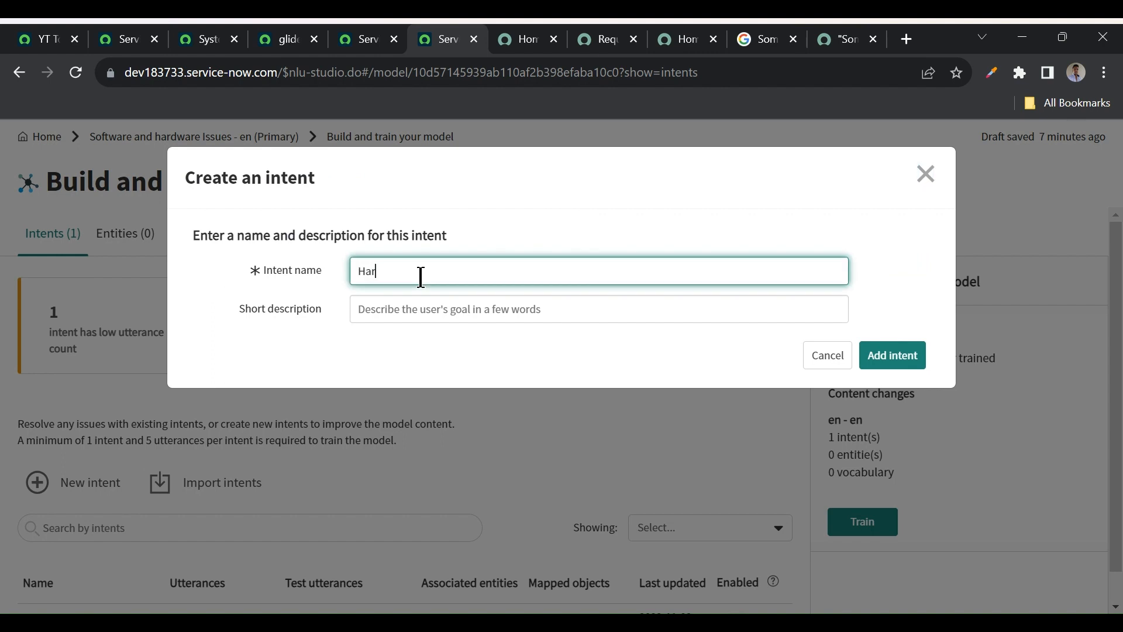
text(dware Issues)
click(878, 355)
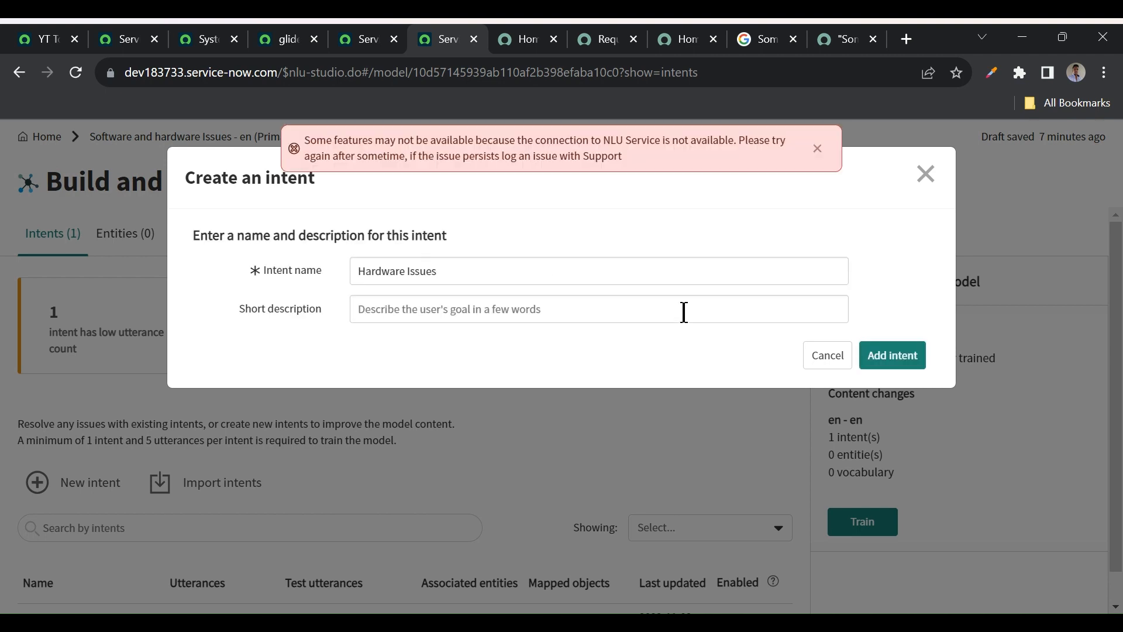
click(817, 149)
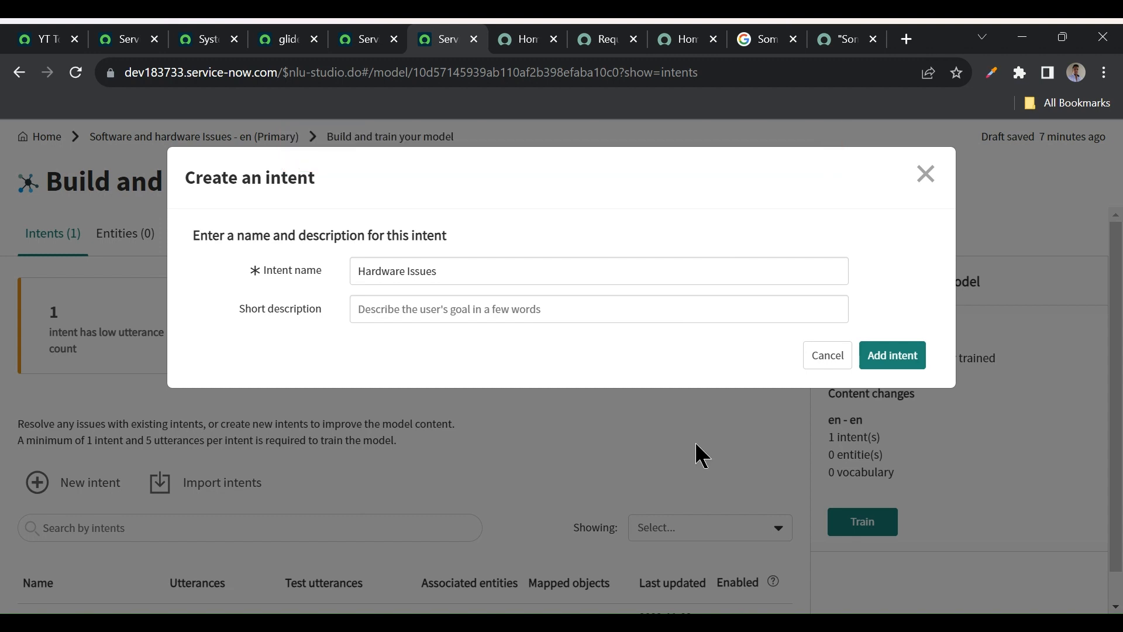
- In the properties of Test topic 1, create an associated intent named Hardware Issues in the Software and hardware Issues model
click(365, 52)
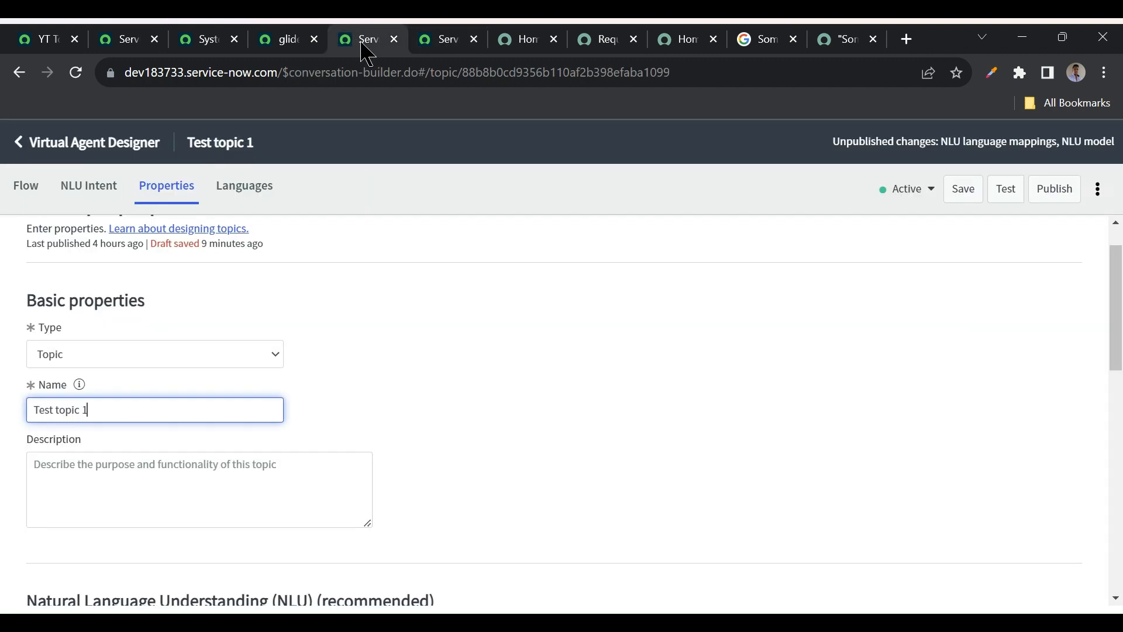
click(96, 194)
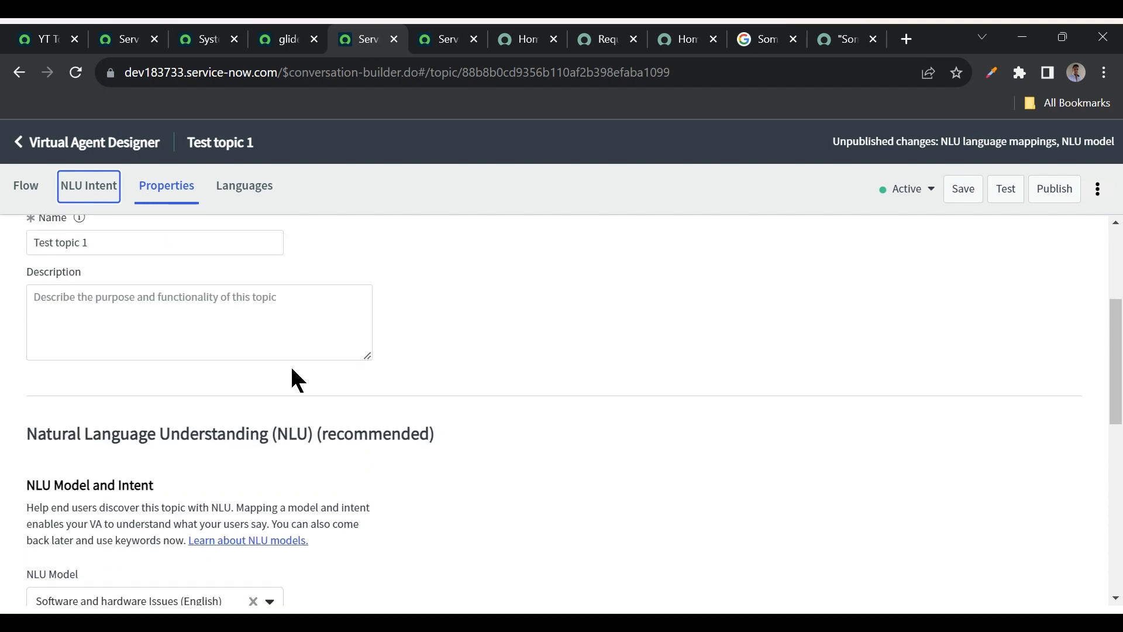
click(158, 389)
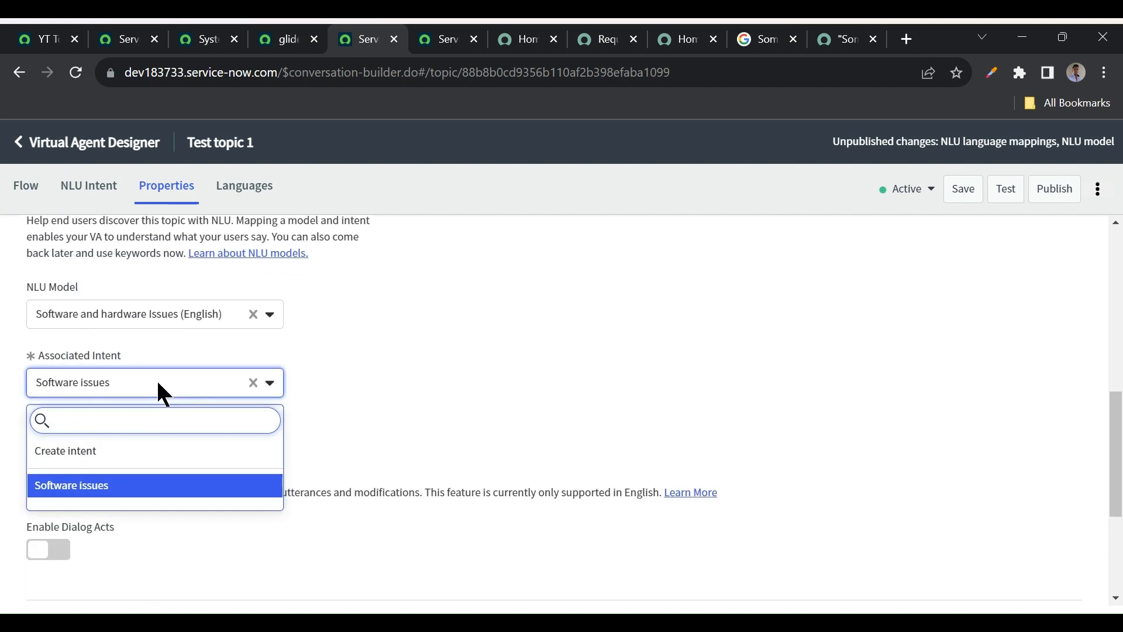
click(91, 446)
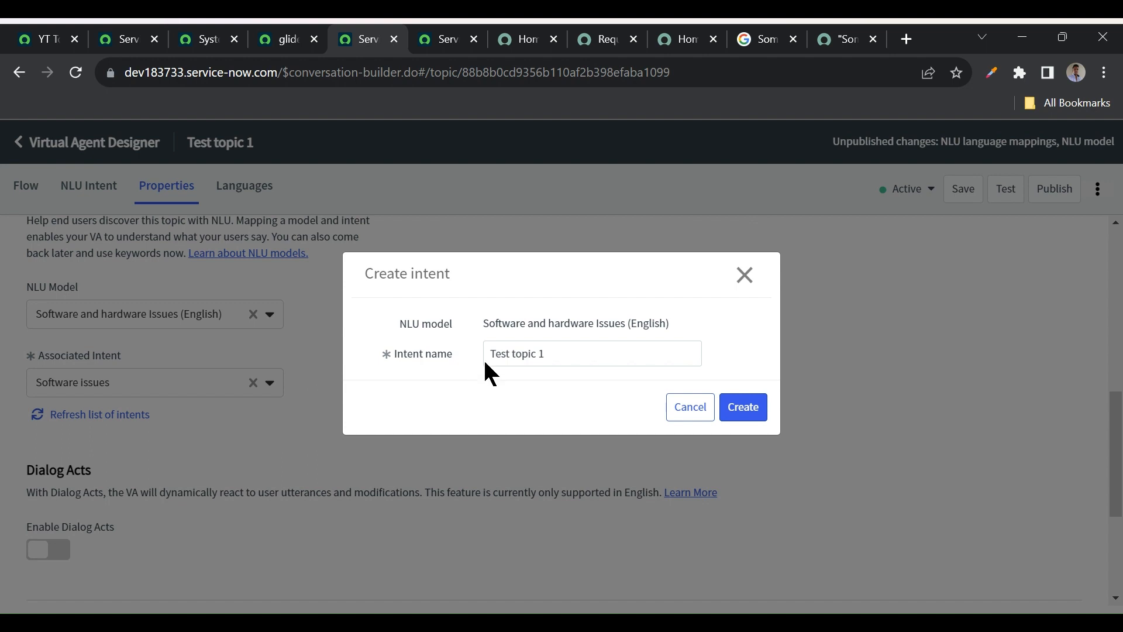
click(561, 355)
key(BackSpace)
key(BackSpace)
key(BackSpace)
key(BackSpace)
key(BackSpace)
key(BackSpace)
key(BackSpace)
key(BackSpace)
key(BackSpace)
key(BackSpace)
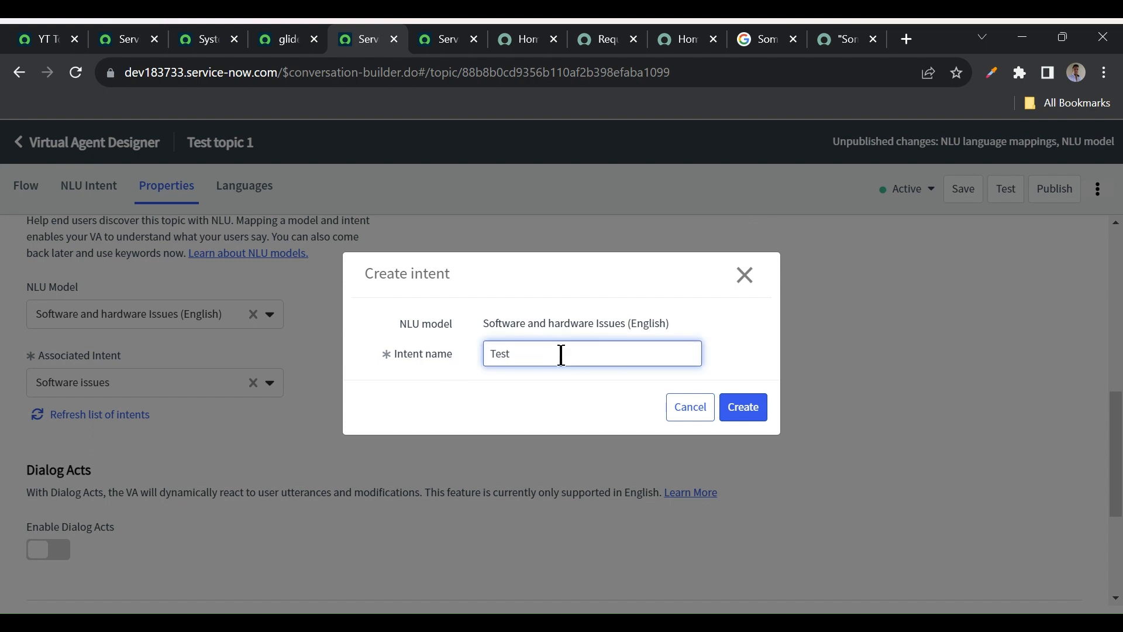
text(Hardware Issues)
click(746, 411)
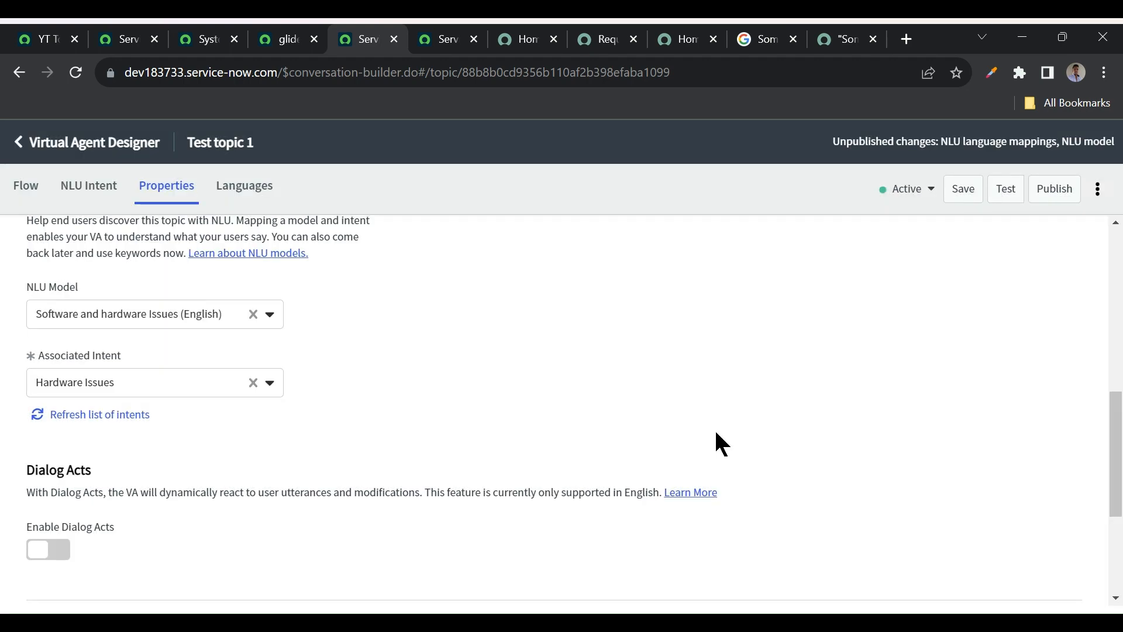
click(100, 387)
right_click(100, 396)
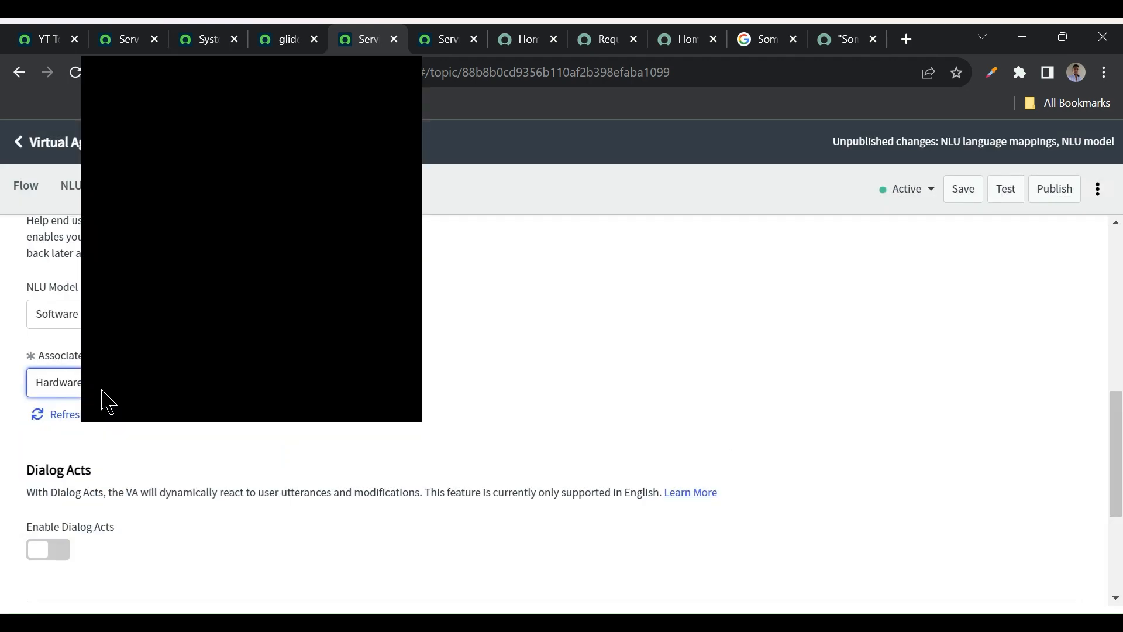
click(511, 307)
click(286, 40)
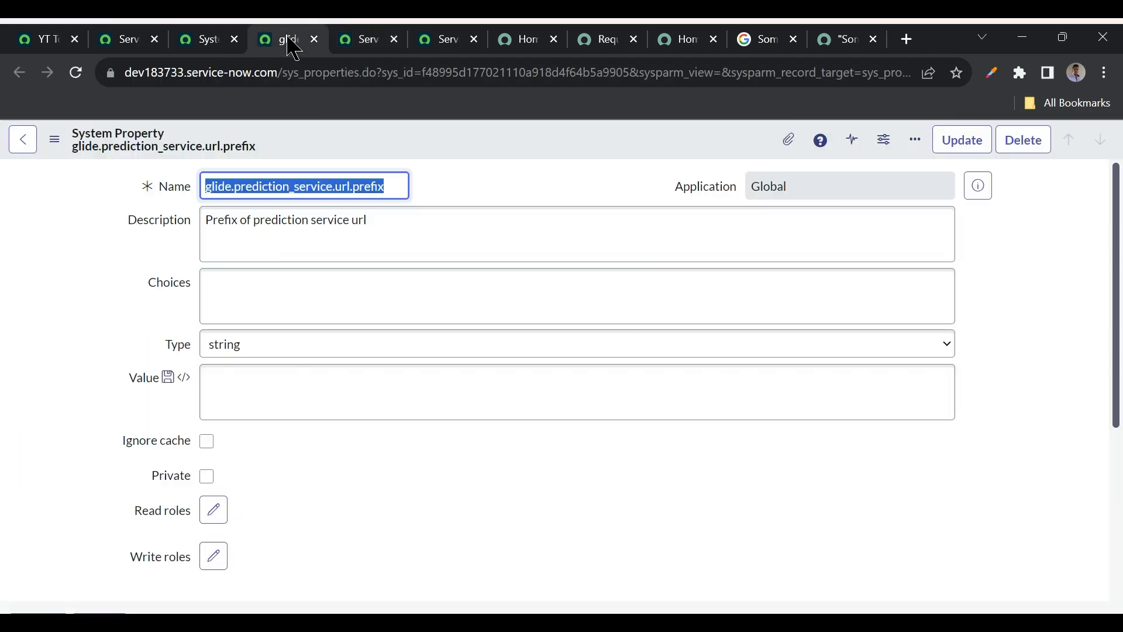
- Return to the browser tab with the NLU model, close the intent creation dialog and open the Hardware Issues intent
click(466, 38)
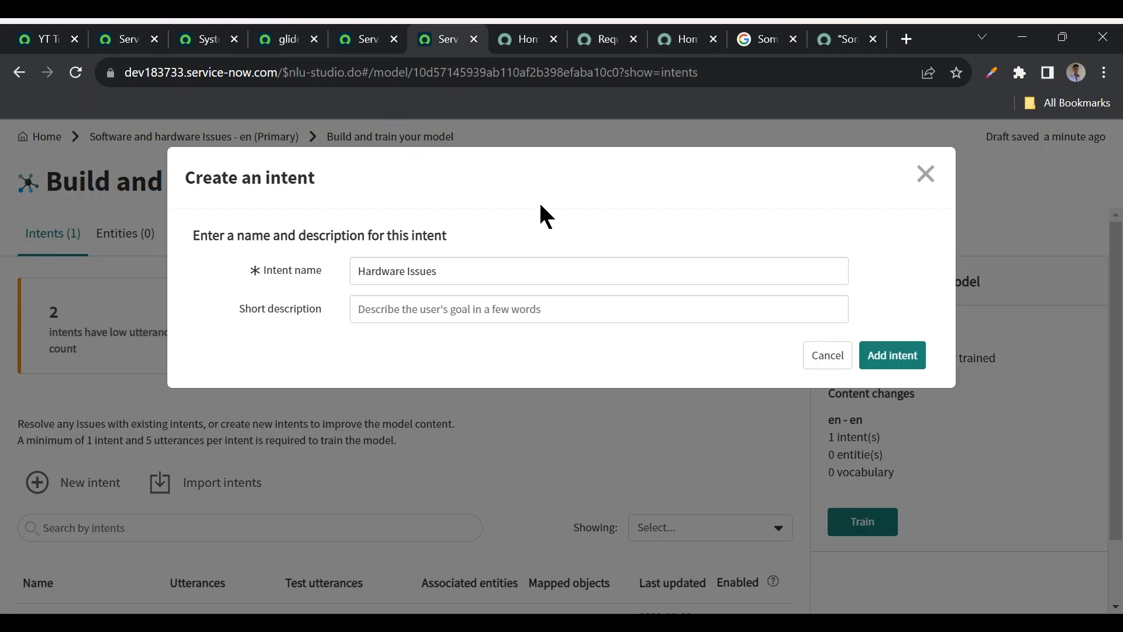
click(923, 176)
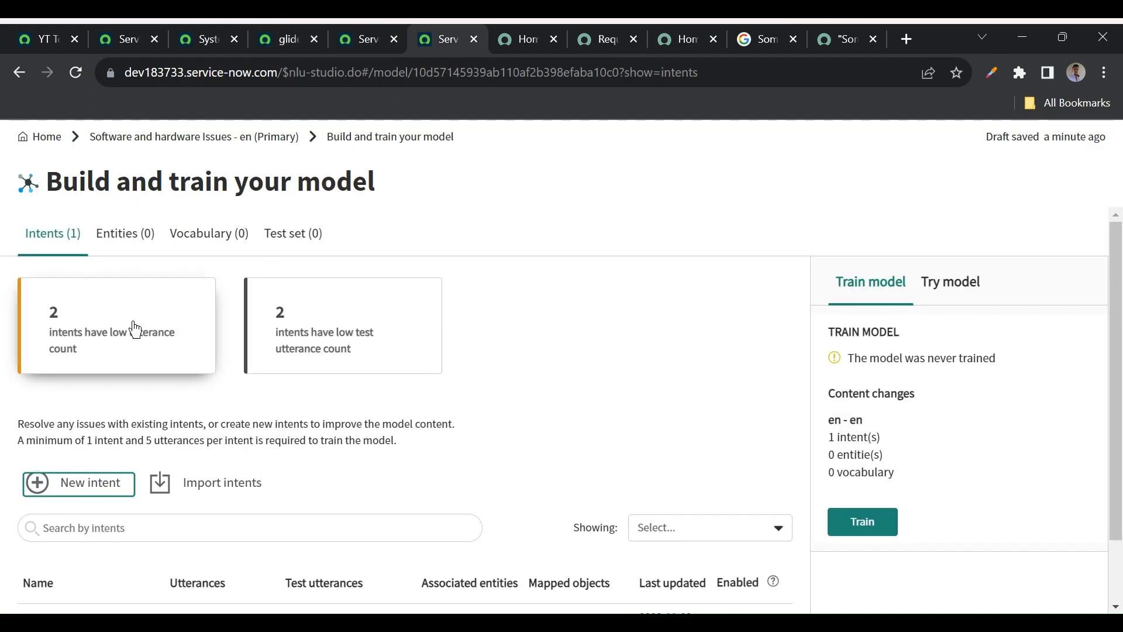
scroll(167, 354, down, 1)
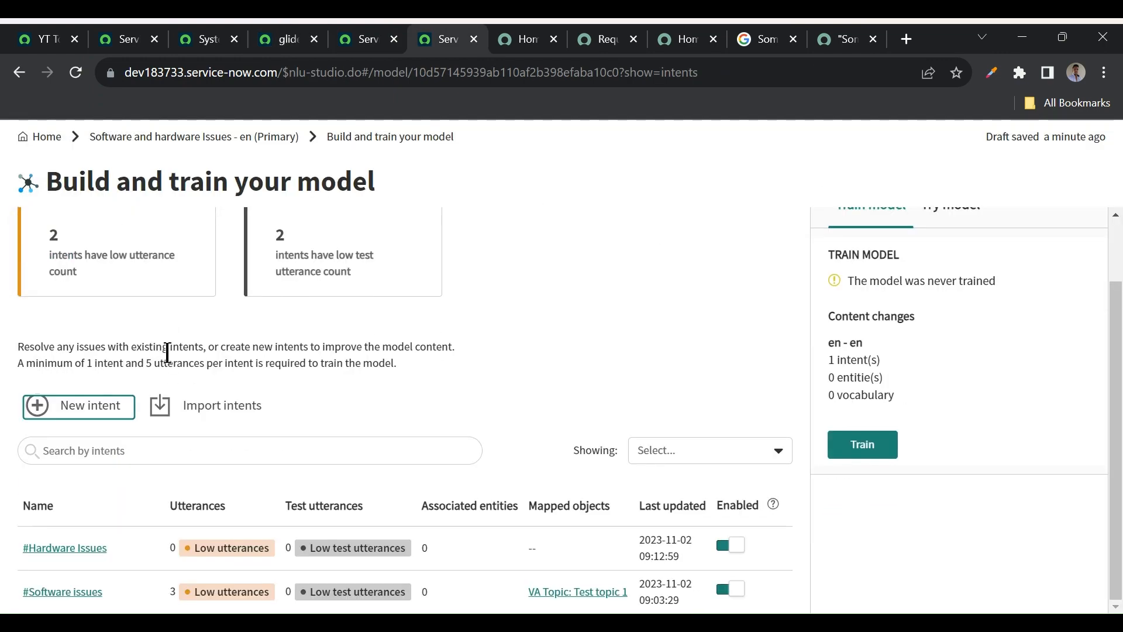
click(70, 549)
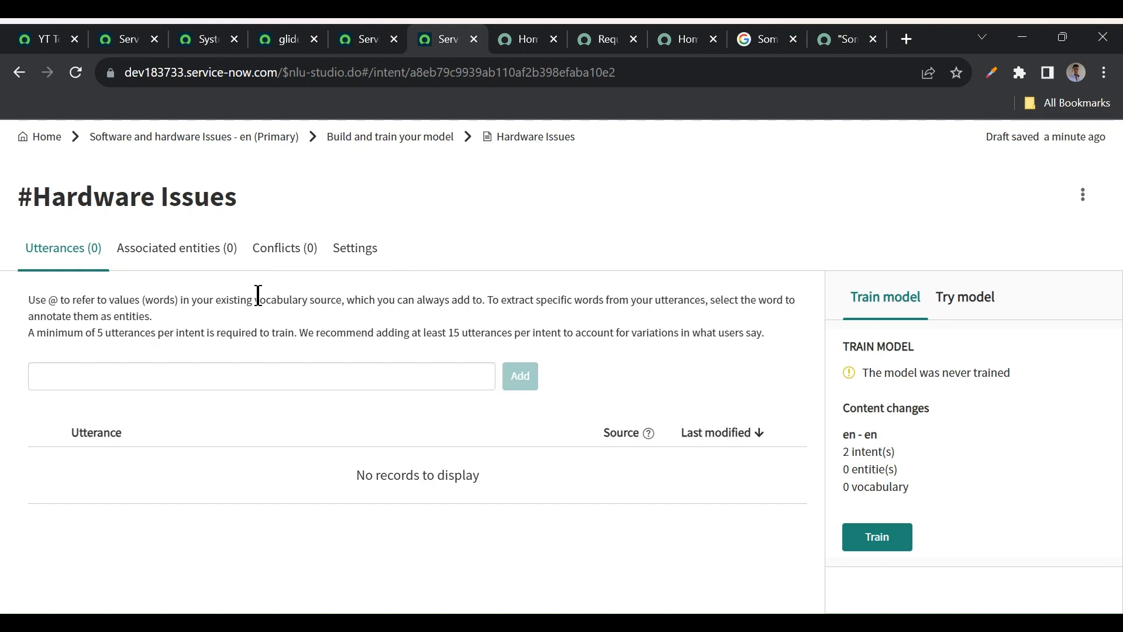
- Add the utterance "My laptop is not working" to the Hardware Issues intent
click(138, 374)
text(My)
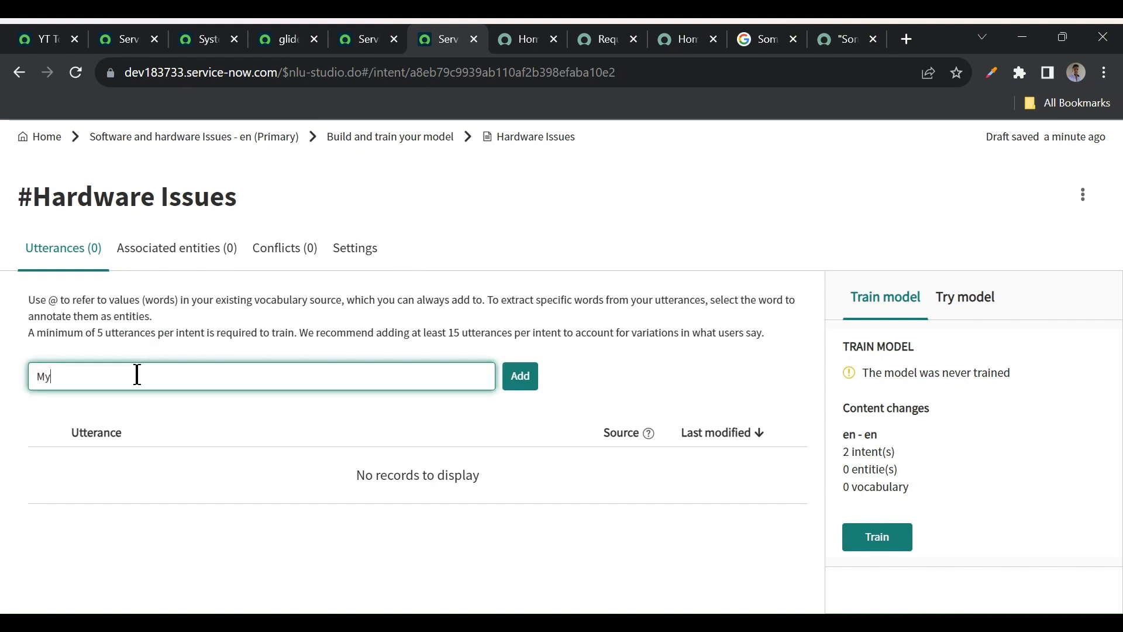
text( laptop is not working)
click(519, 383)
- Add the utterance "My laptop is broken" to the Hardware Issues intent and try to train the model
click(179, 379)
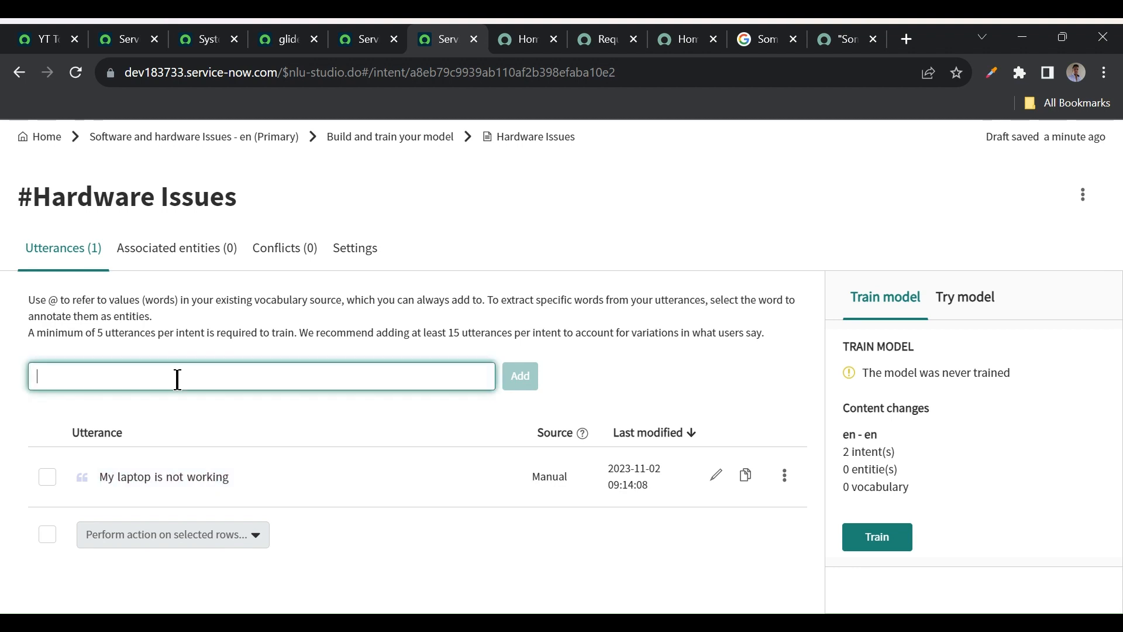
text(My la)
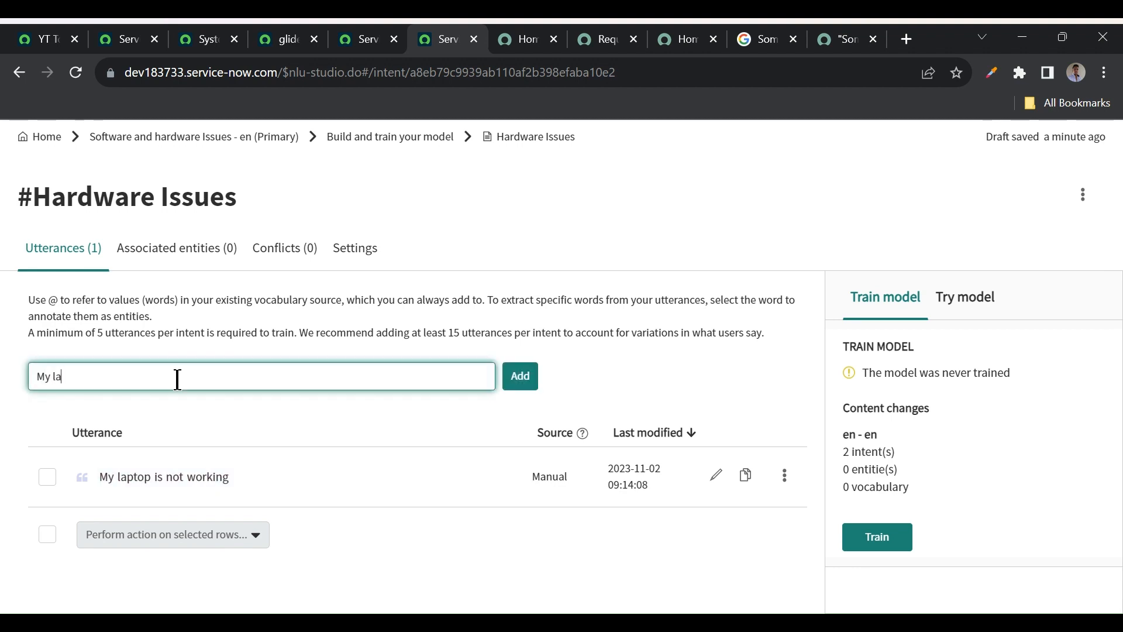
text(ptop is broken)
click(514, 384)
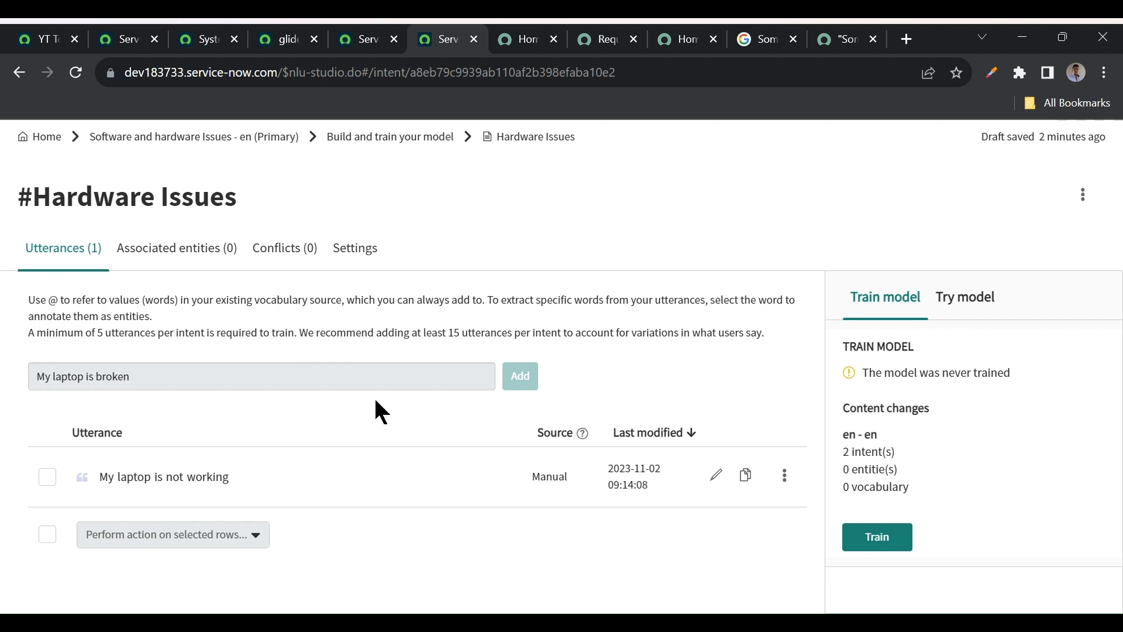
key(Return)
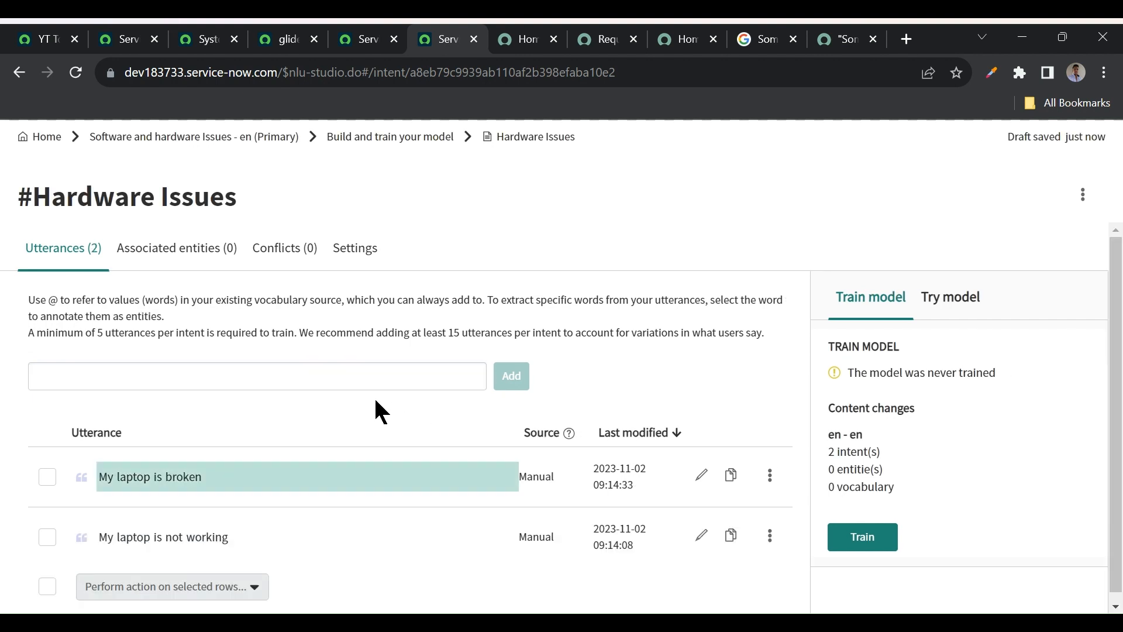
click(877, 533)
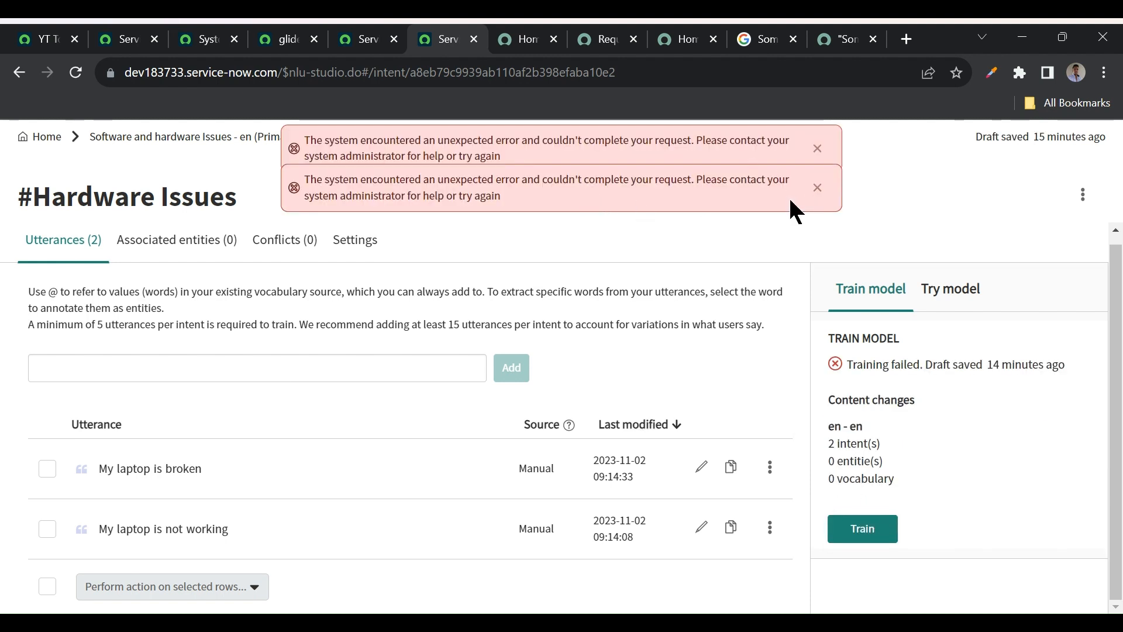
- Switch to the service portal, start a new support chat conversation and send the message "My laptop is not working"
click(520, 41)
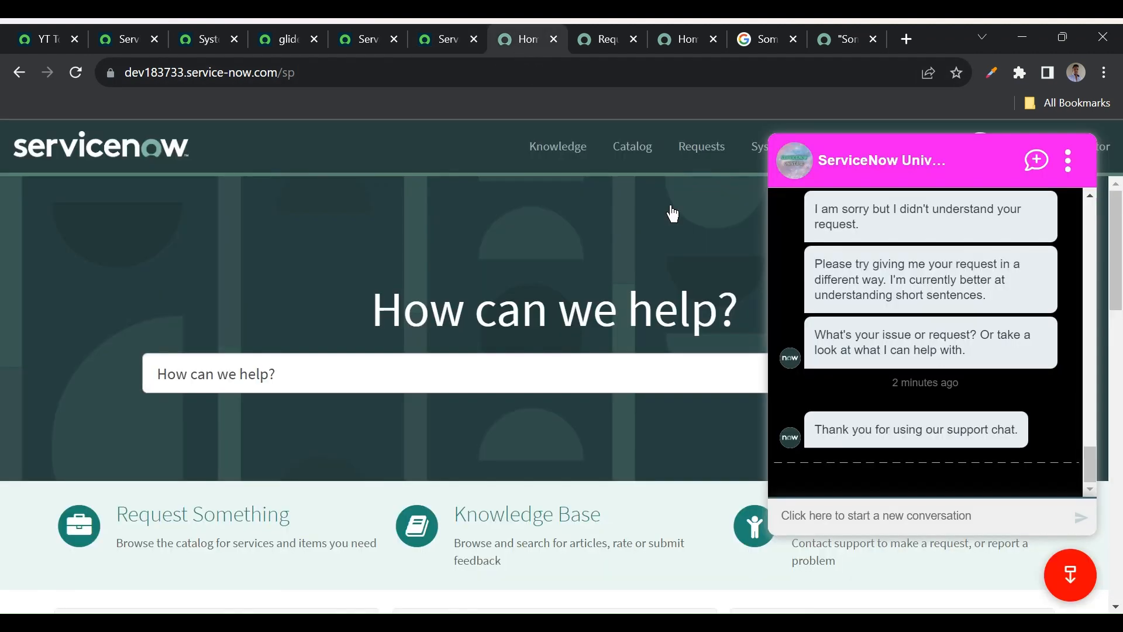
click(806, 519)
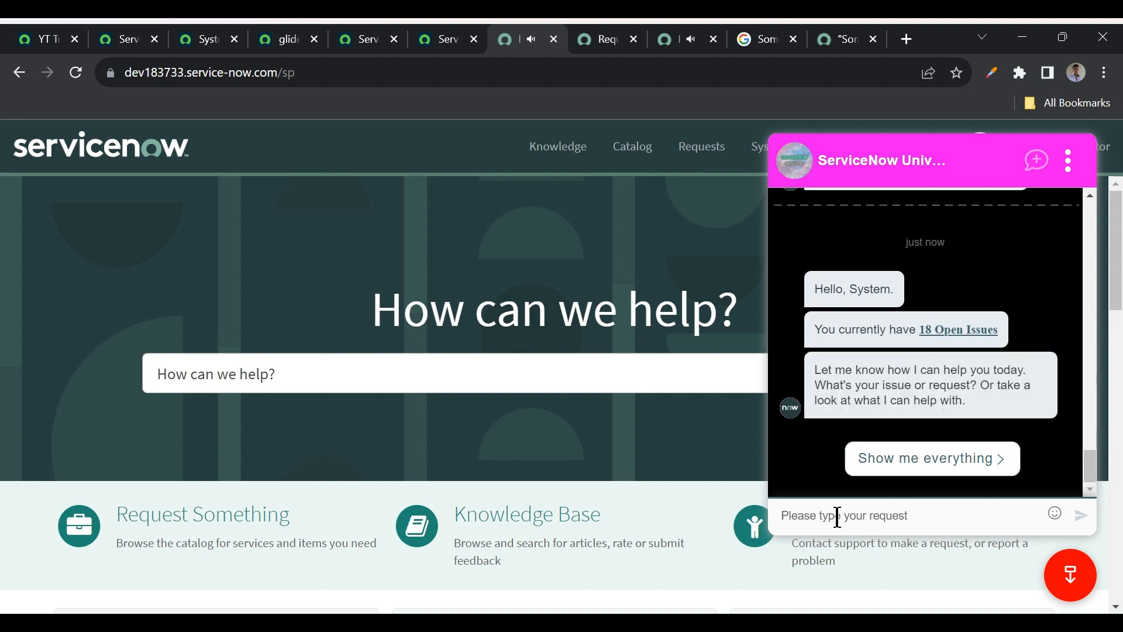
text(My laptop)
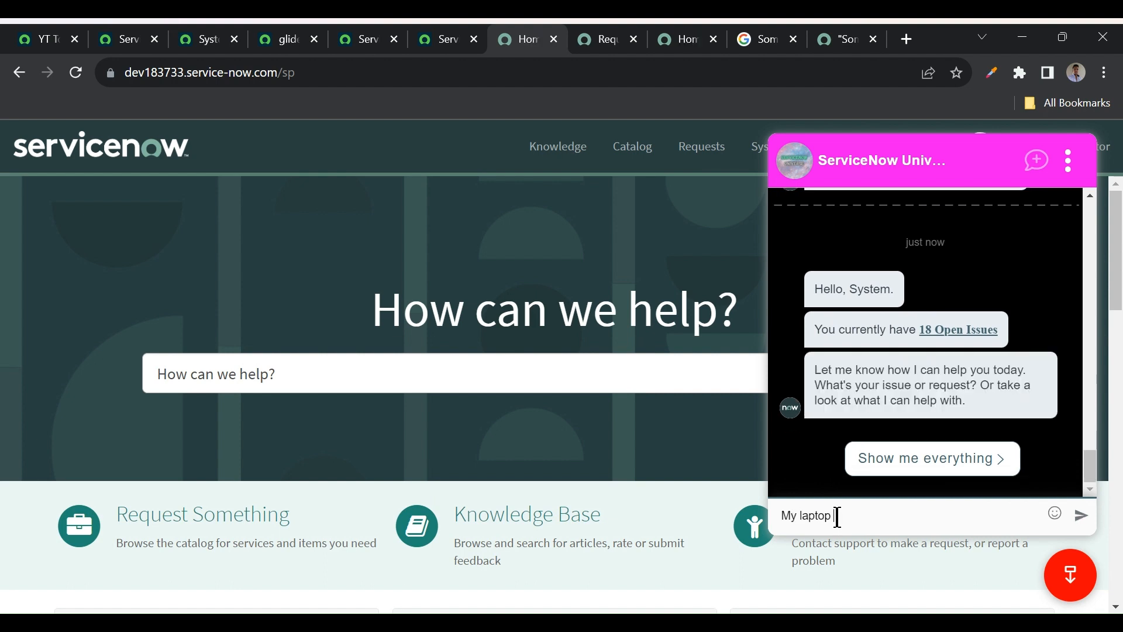
text( is not working)
key(Return)
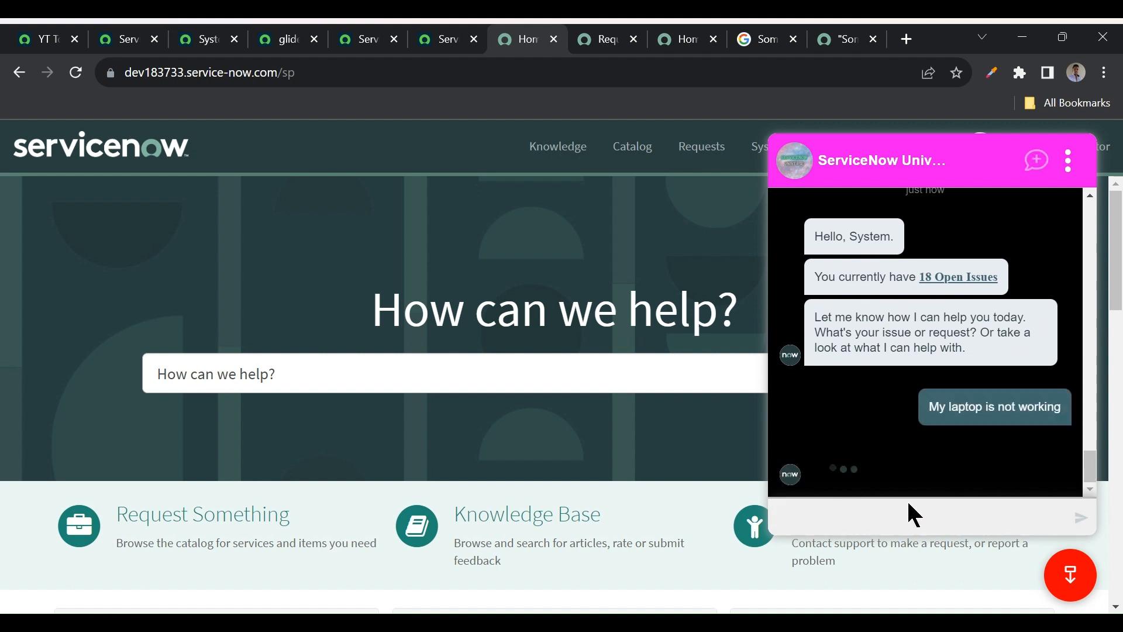